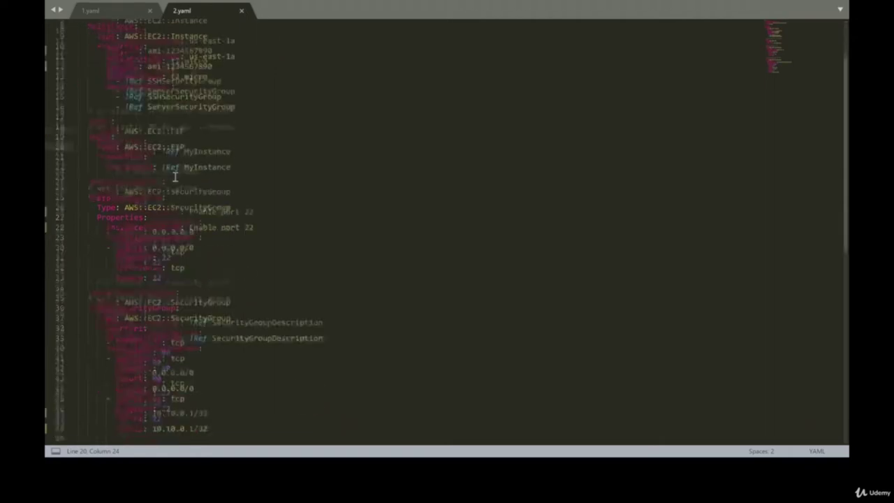
# - Review the parameters, instance, elastic IP and security group resources defined in the 2.yaml template
pyautogui.scroll(-2, 167, 209)
pyautogui.scroll(6, 168, 236)
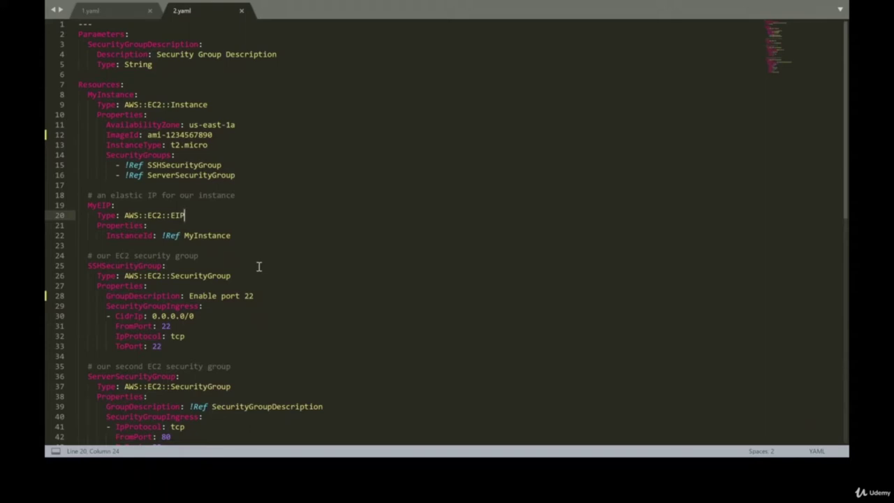
pyautogui.click(164, 244)
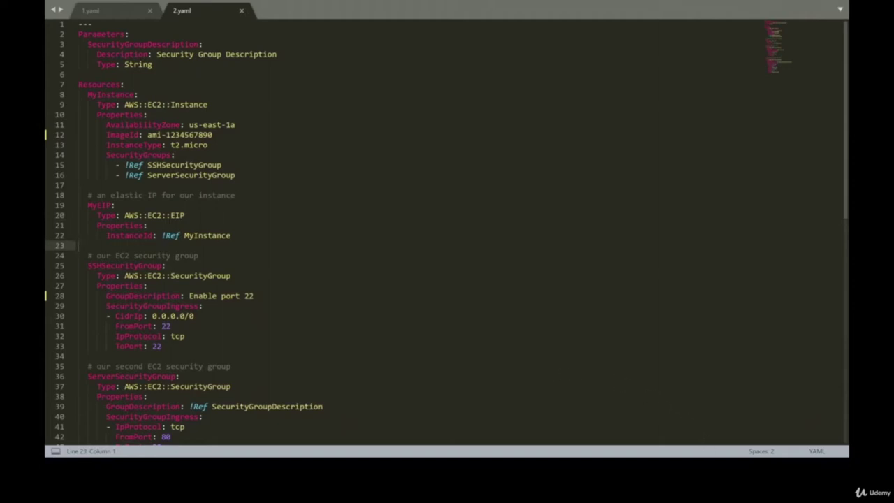
# - Switch to the CloudFormation create-stack page in the browser and examine the sample template and Designer options, returning to Template is ready
pyautogui.hotkey('alt', 'Tab')
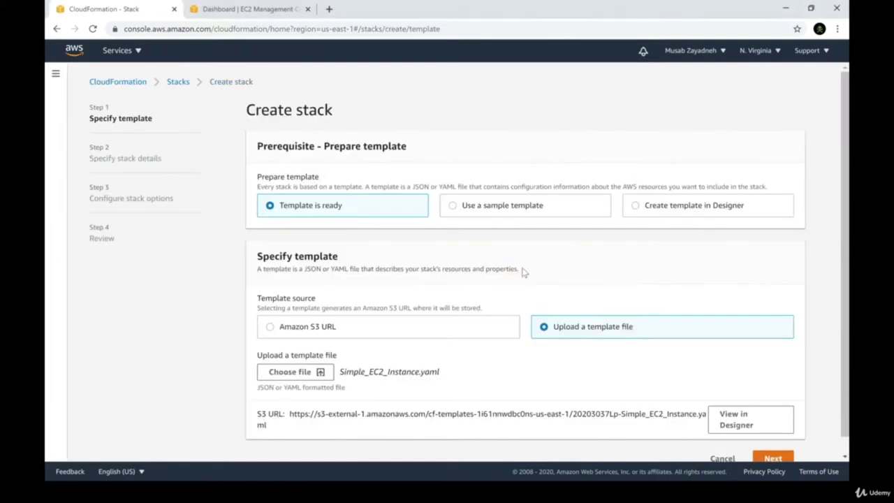
pyautogui.click(511, 206)
pyautogui.click(383, 321)
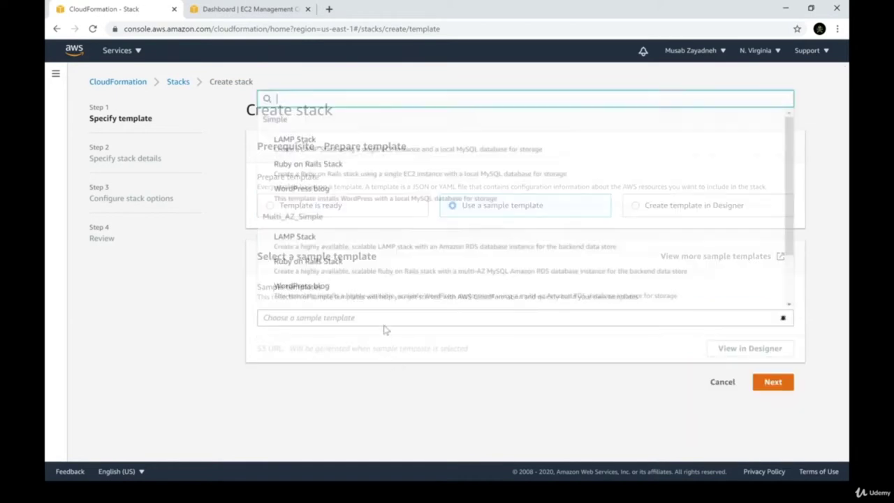
pyautogui.scroll(-2, 373, 163)
pyautogui.scroll(2, 373, 164)
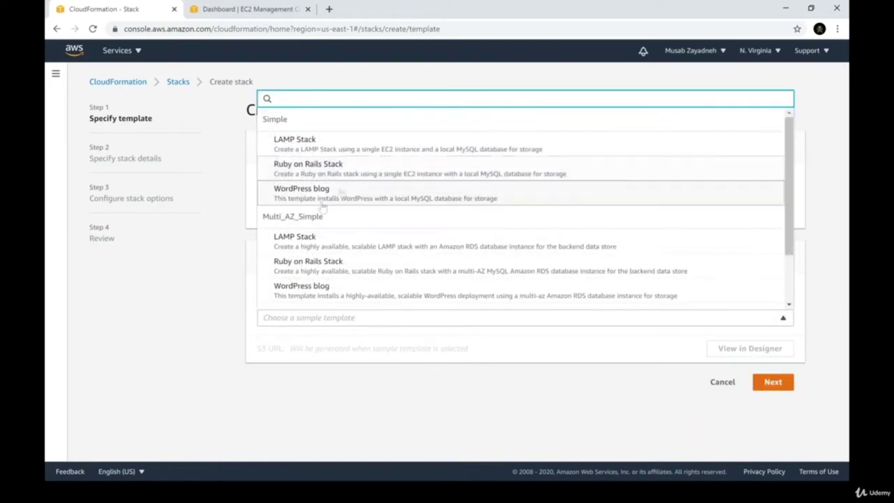
pyautogui.click(217, 260)
pyautogui.click(682, 204)
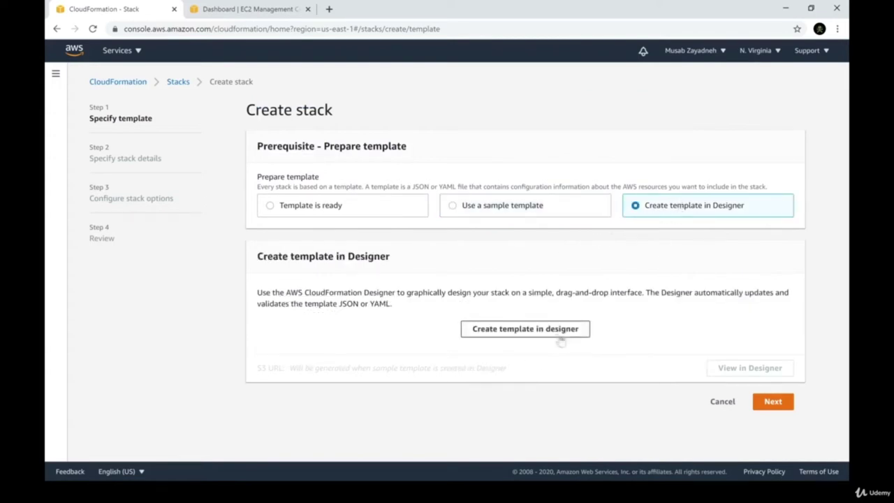
pyautogui.click(346, 204)
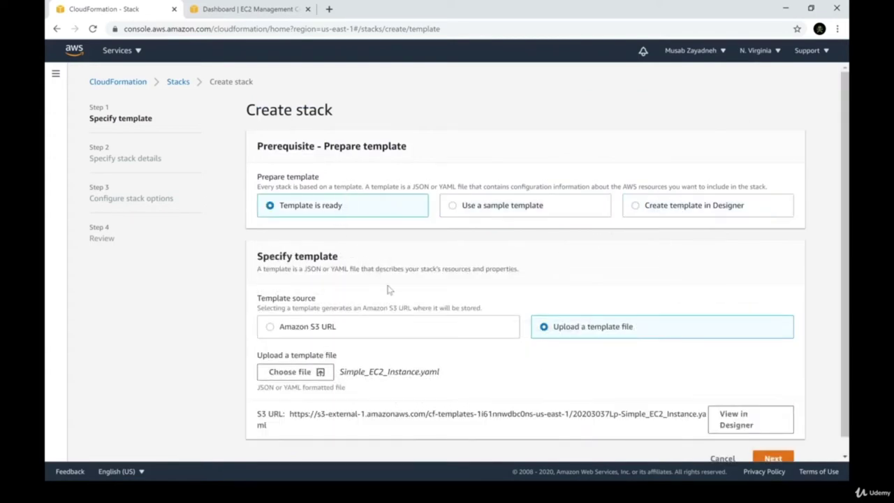
# - Look at the Amazon S3 URL option for the template source and its URL field
pyautogui.scroll(-1, 401, 304)
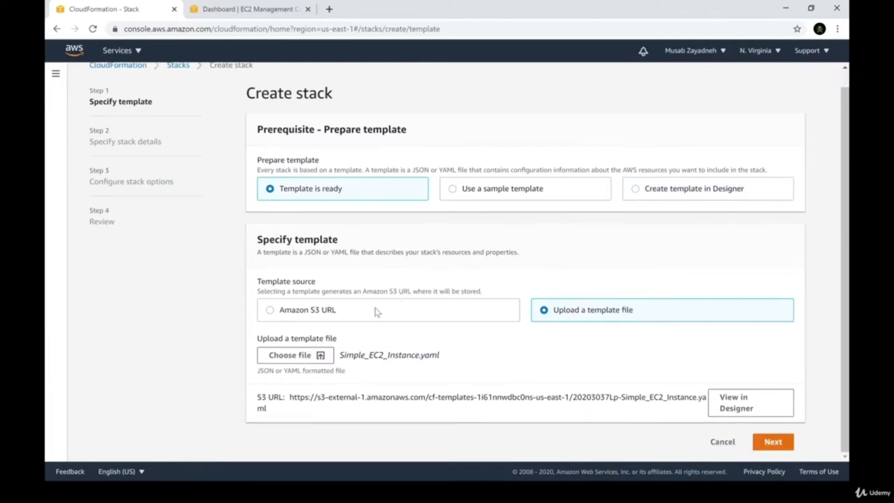
pyautogui.click(375, 312)
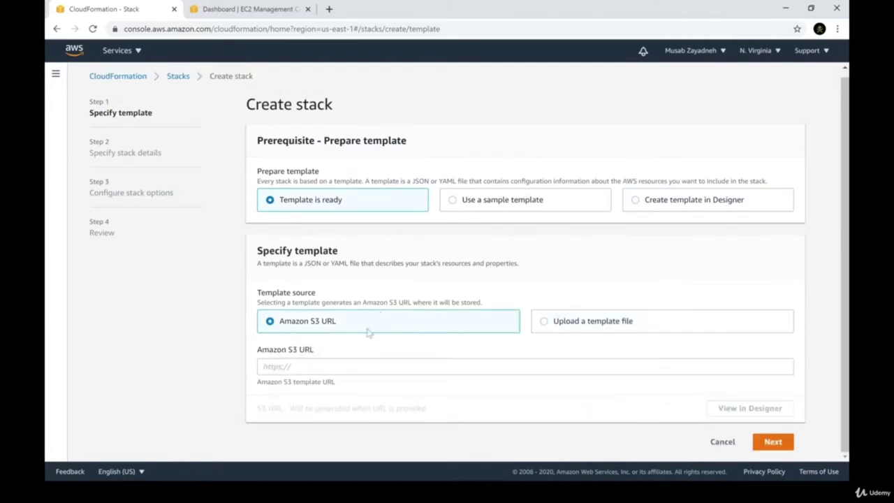
pyautogui.click(328, 369)
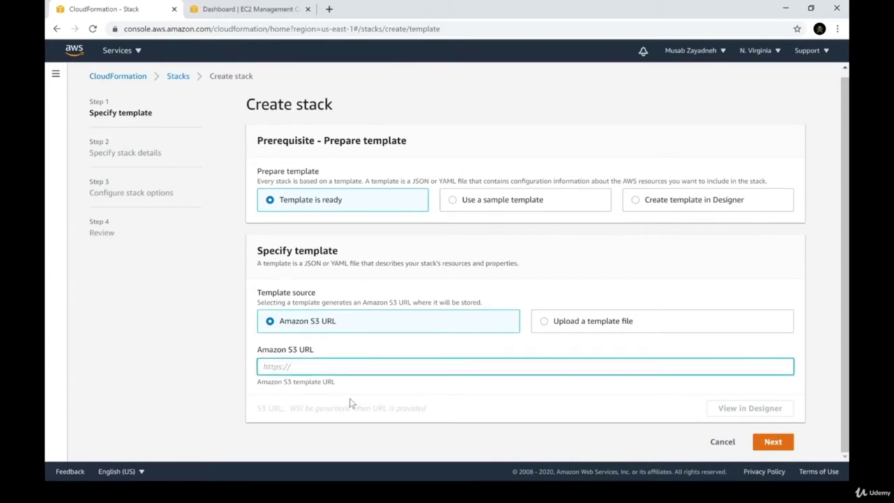
# - Set the template source to Upload a template file and upload Simple_EC2_Instance.yaml
pyautogui.click(566, 320)
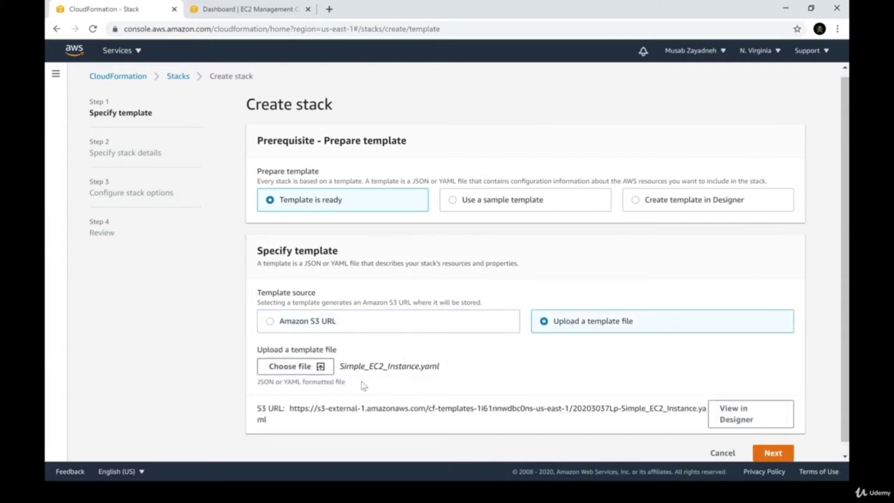
pyautogui.doubleClick(353, 366)
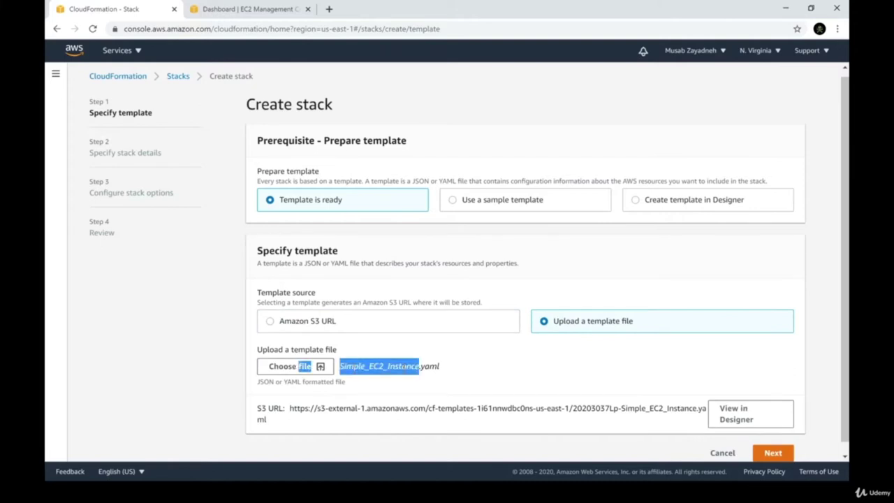
pyautogui.click(437, 376)
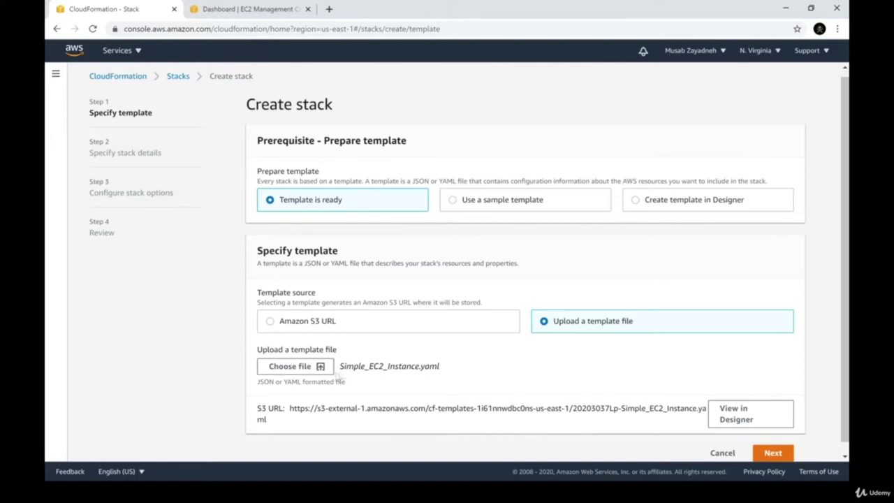
pyautogui.click(294, 367)
pyautogui.press('Return')
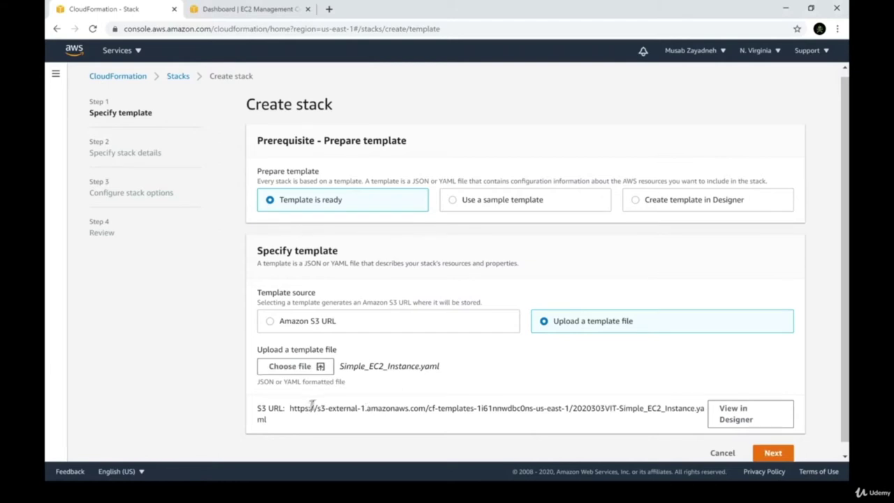
# - Switch to the text editor and place the cursor at the empty ImageId value in Simple_EC2_Instance.yaml
pyautogui.hotkey('alt', 'Tab')
pyautogui.click(141, 84)
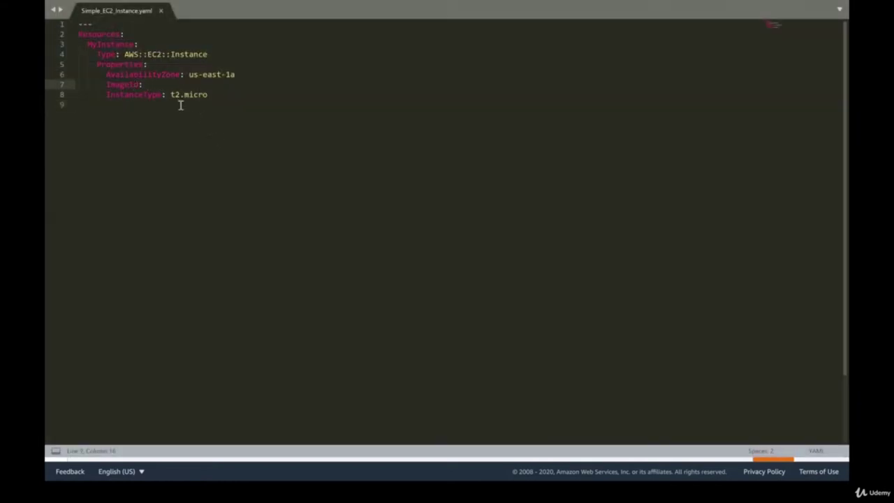
pyautogui.click(147, 84)
# - Switch to the EC2 console in the browser and open the launch instance wizard's AMI list from the running instances
pyautogui.hotkey('alt', 'Tab')
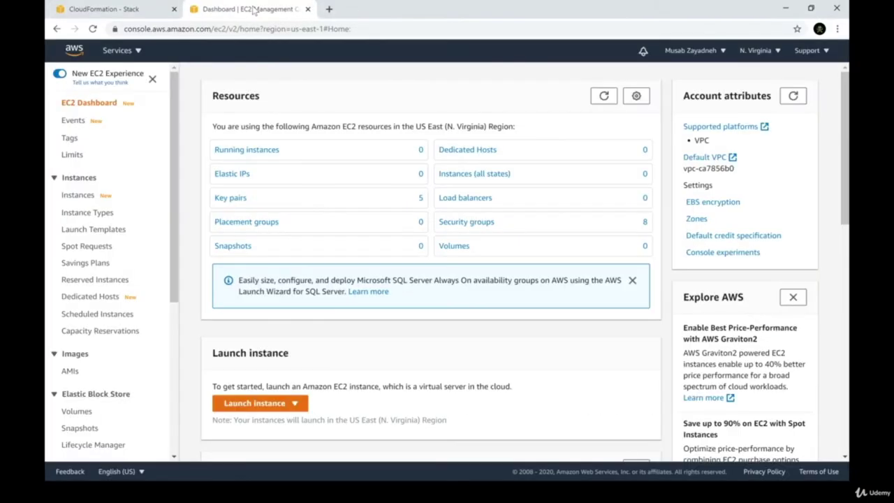
pyautogui.click(256, 153)
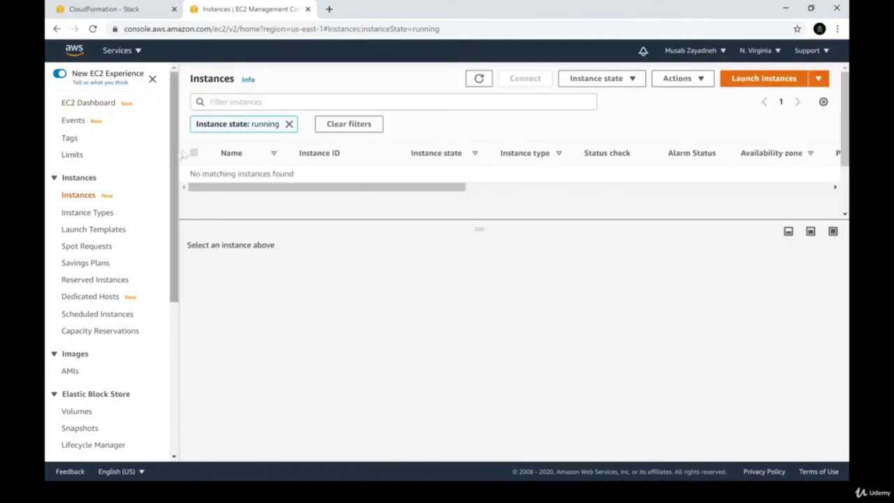
pyautogui.click(782, 82)
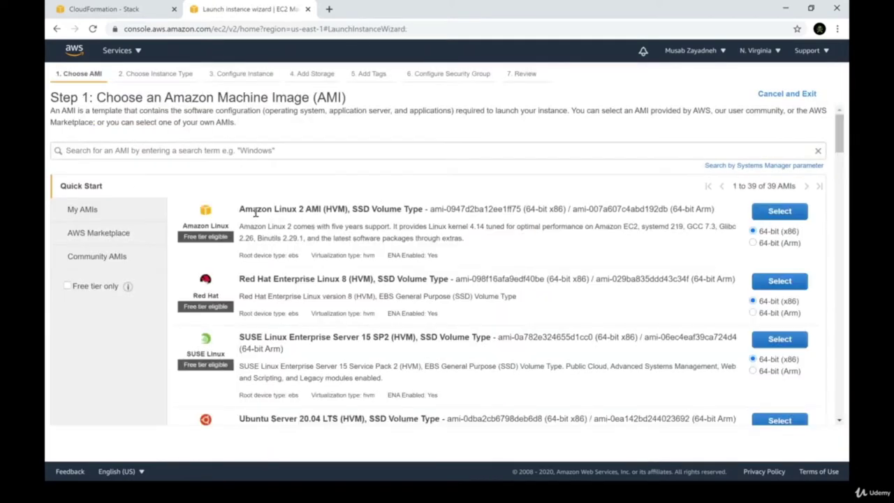
# - Copy the 64-bit x86 AMI ID of Amazon Linux 2 AMI (HVM), SSD Volume Type
pyautogui.moveTo(240, 210); pyautogui.dragTo(321, 210)
pyautogui.moveTo(430, 209); pyautogui.dragTo(522, 209)
pyautogui.hotkey('ctrl', 'c')
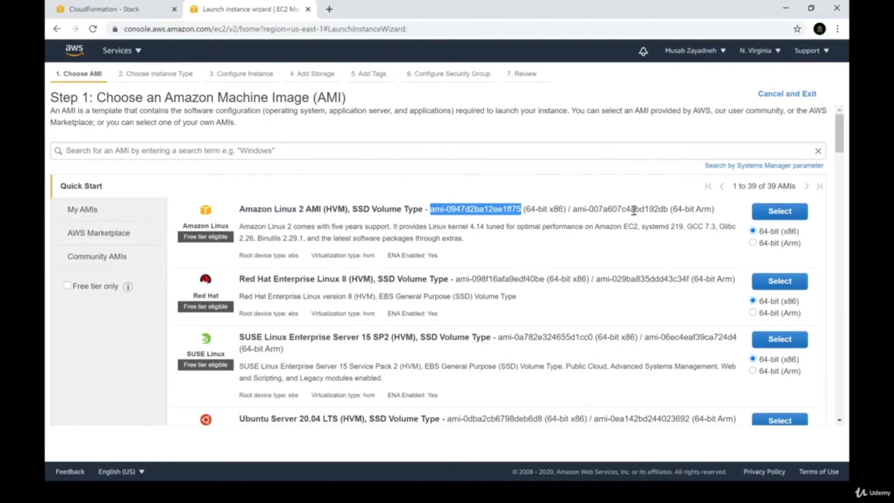
pyautogui.moveTo(573, 209); pyautogui.dragTo(668, 209)
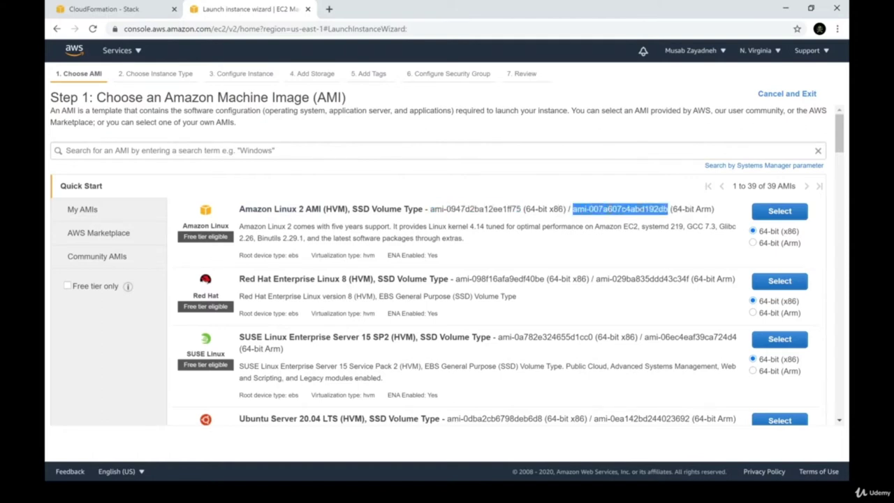
pyautogui.click(544, 214)
# - Set ImageId to ami-0947d2ba12ee1ff75 in Simple_EC2_Instance.yaml in the text editor and save the file
pyautogui.moveTo(511, 208); pyautogui.dragTo(430, 208)
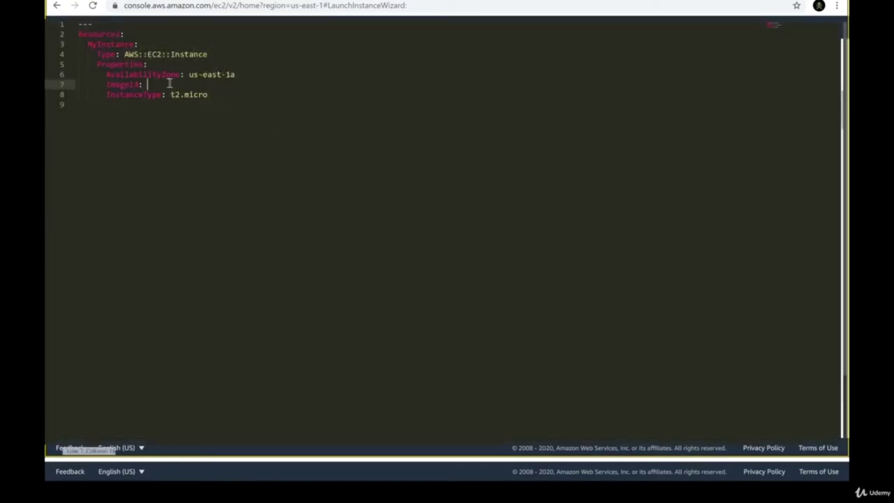
pyautogui.hotkey('ctrl', 'v')
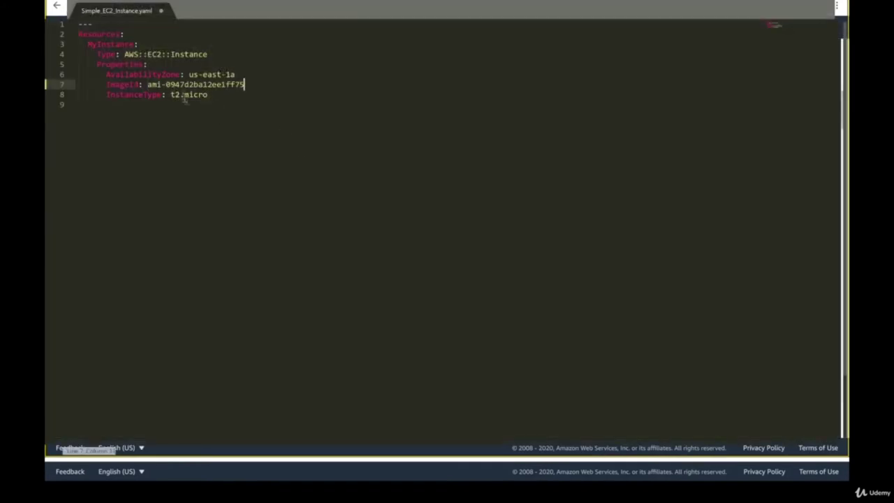
pyautogui.hotkey('ctrl', 's')
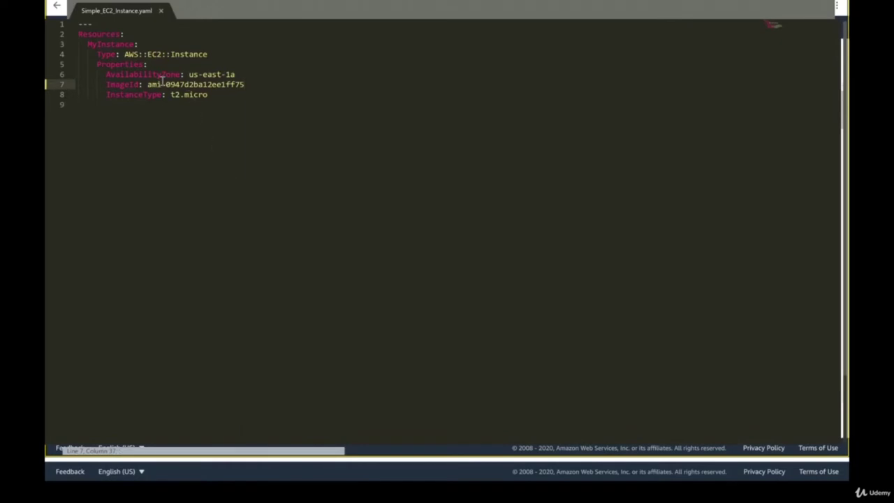
# - Check the template's ImageId and AvailabilityZone values against the region selected in the AWS console
pyautogui.moveTo(148, 84); pyautogui.dragTo(244, 85)
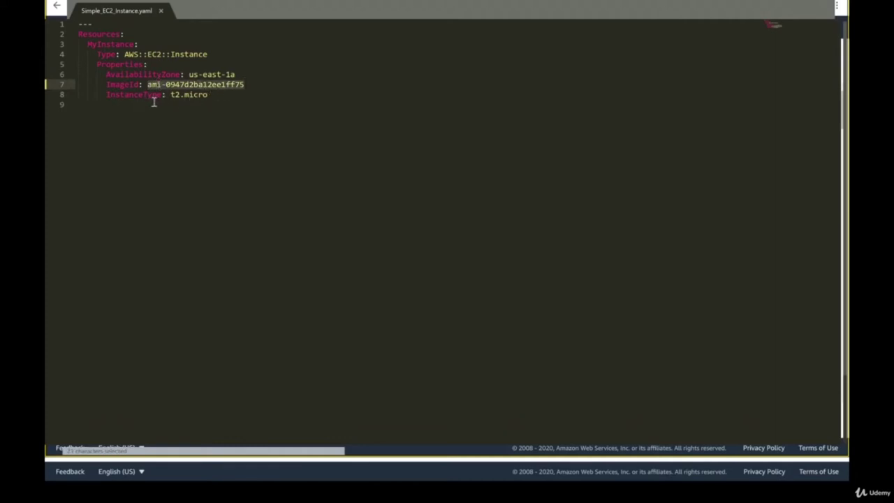
pyautogui.hotkey('alt', 'Tab')
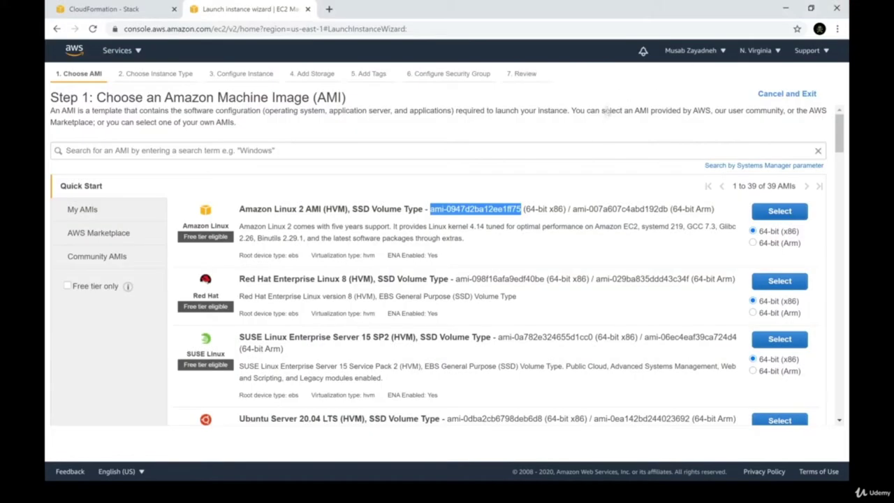
pyautogui.click(763, 53)
pyautogui.click(761, 53)
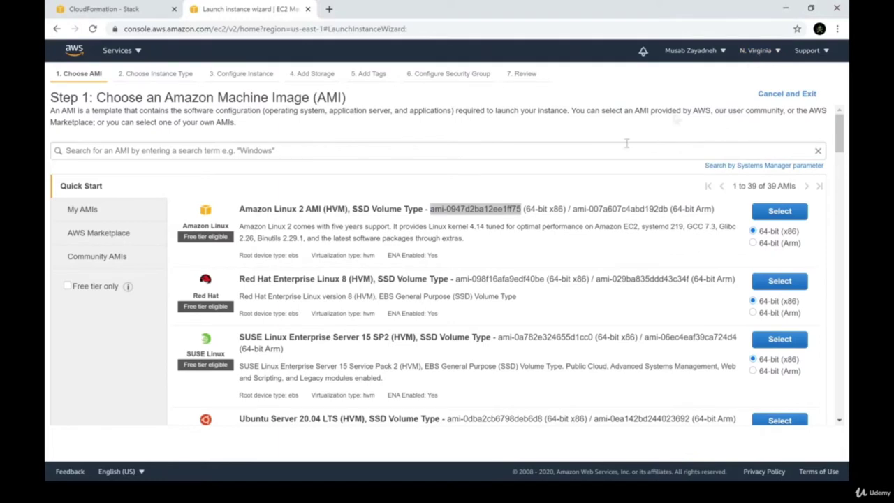
pyautogui.hotkey('alt', 'Tab')
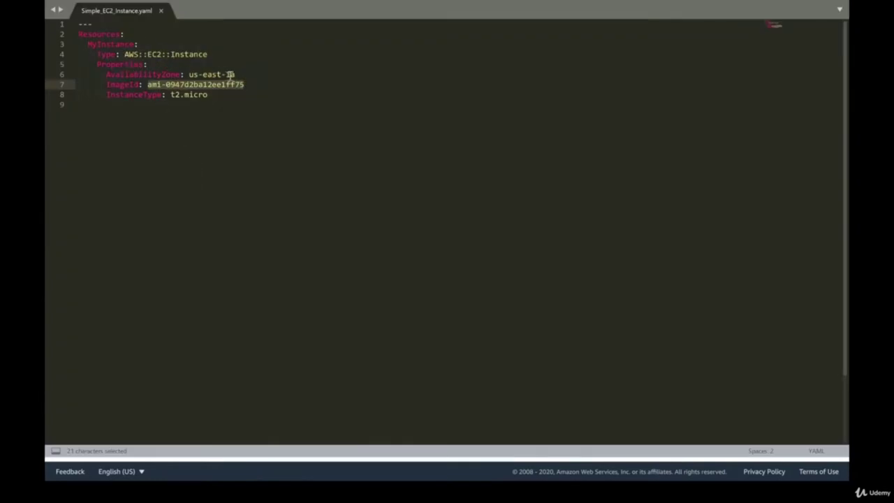
pyautogui.doubleClick(147, 74)
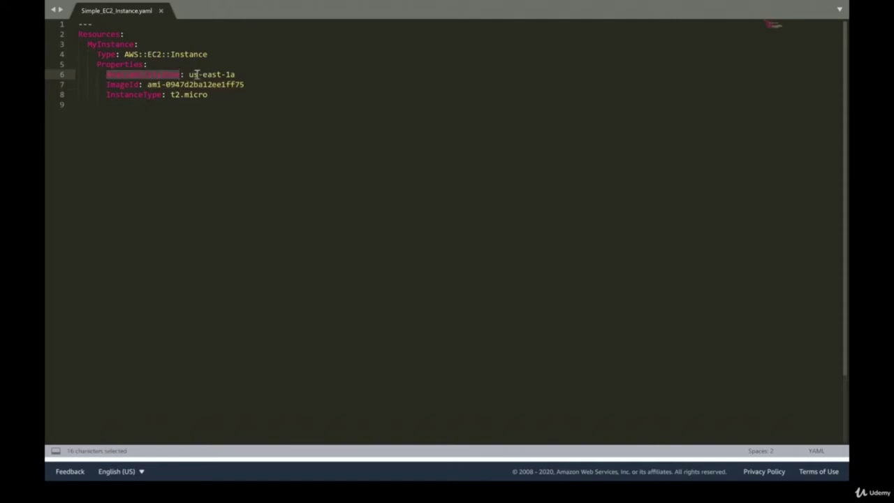
pyautogui.moveTo(189, 74); pyautogui.dragTo(234, 74)
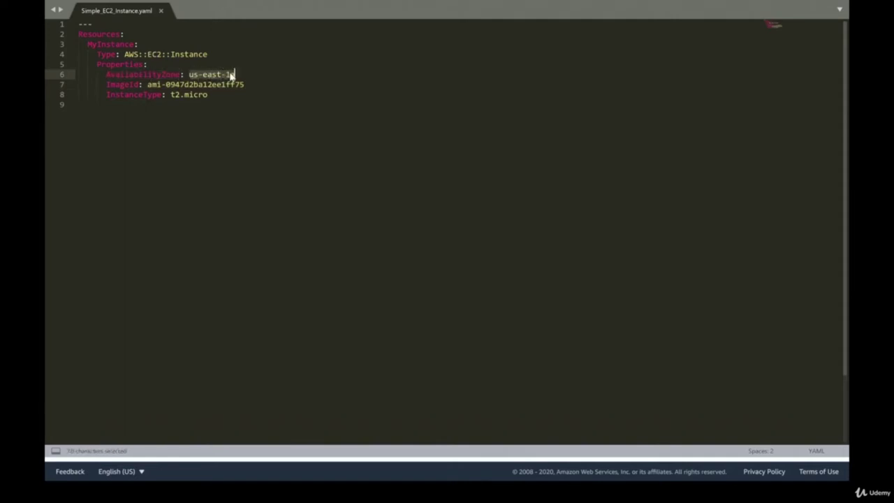
pyautogui.click(230, 77)
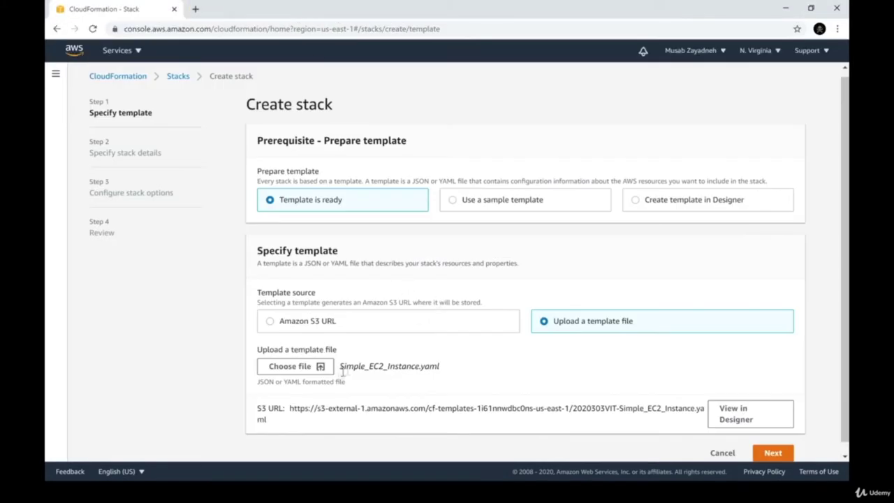
# - Upload the edited Simple_EC2_Instance.yaml again on the CloudFormation create-stack page and continue to the stack details
pyautogui.click(314, 370)
pyautogui.click(773, 453)
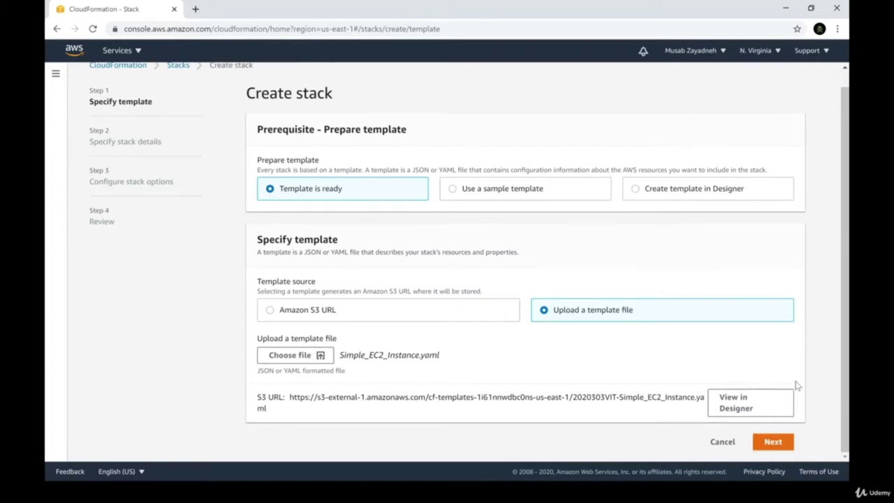
# - Enter test_Stack as the stack name and try to continue to the stack options
pyautogui.click(308, 194)
pyautogui.write('test')
pyautogui.doubleClick(308, 193)
pyautogui.click(331, 193)
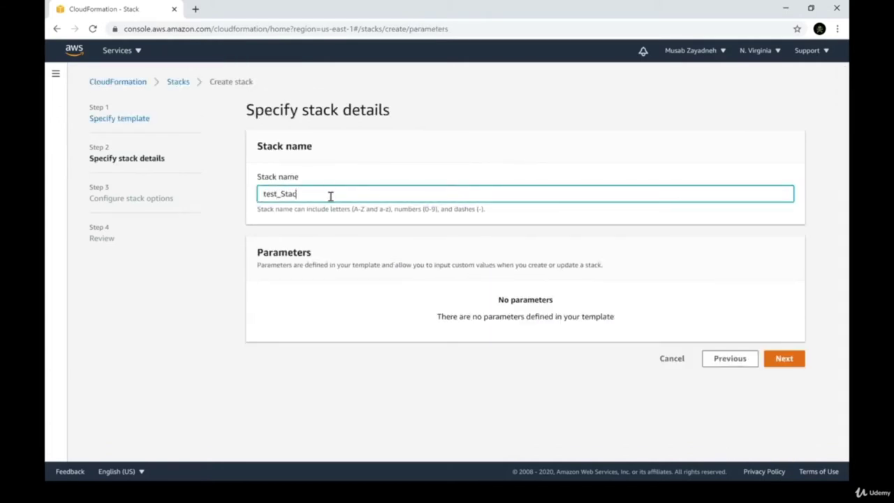
pyautogui.click(782, 359)
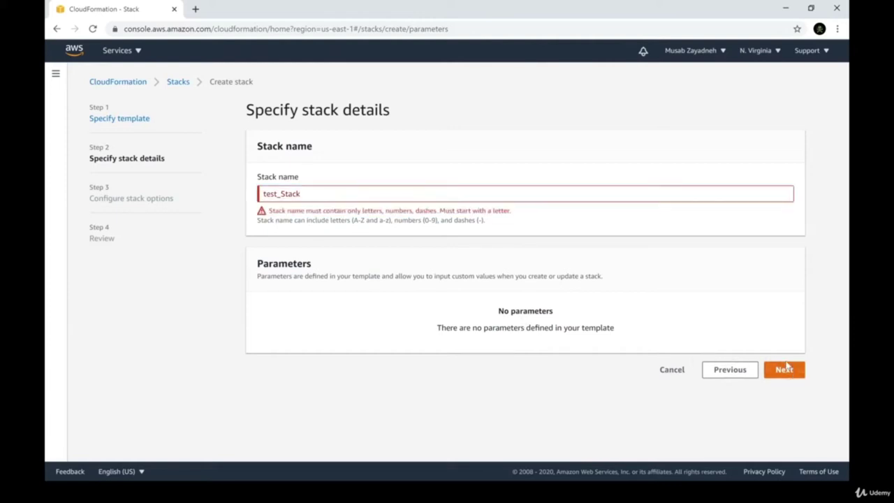
# - Replace the underscore in the stack name with a dash to make it test-Stack, and continue to the stack options
pyautogui.click(282, 194)
pyautogui.press('BackSpace')
pyautogui.write('-')
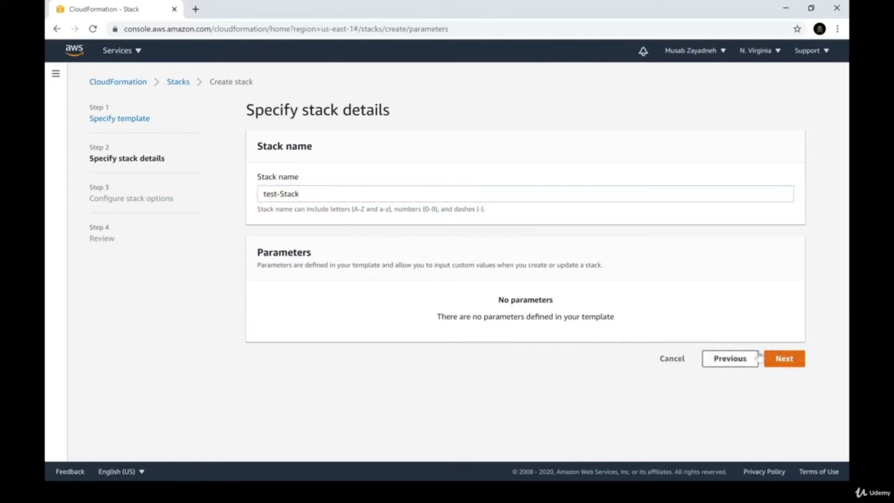
pyautogui.click(783, 359)
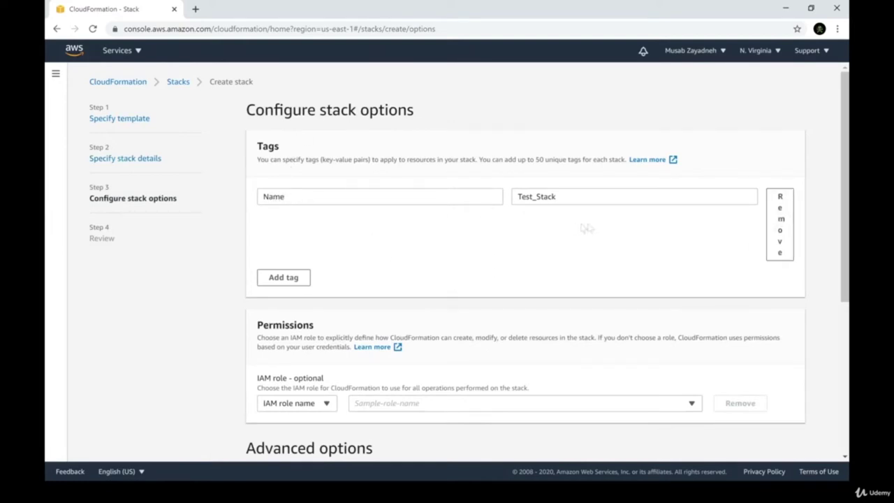
# - Examine the stack policy choices under the advanced options, trying Enter stack policy and Upload a file, and leave No stack policy selected
pyautogui.scroll(-2, 483, 295)
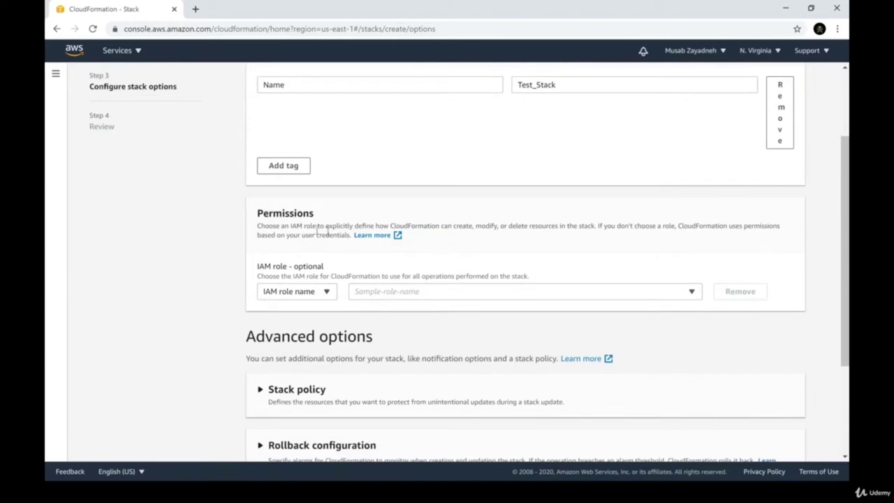
pyautogui.scroll(-3, 322, 292)
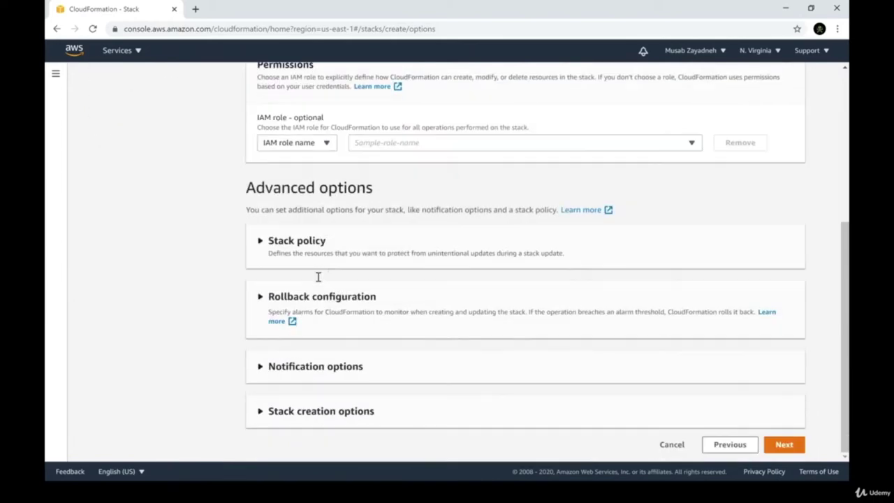
pyautogui.click(327, 239)
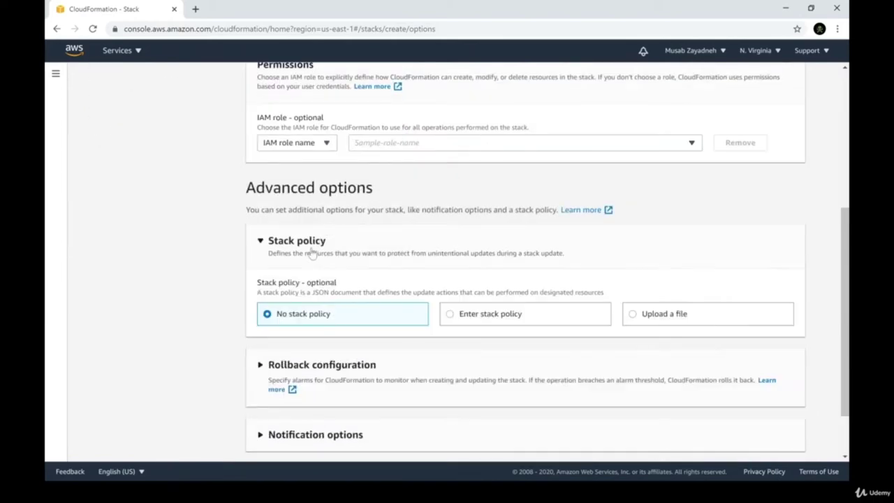
pyautogui.scroll(-1, 354, 197)
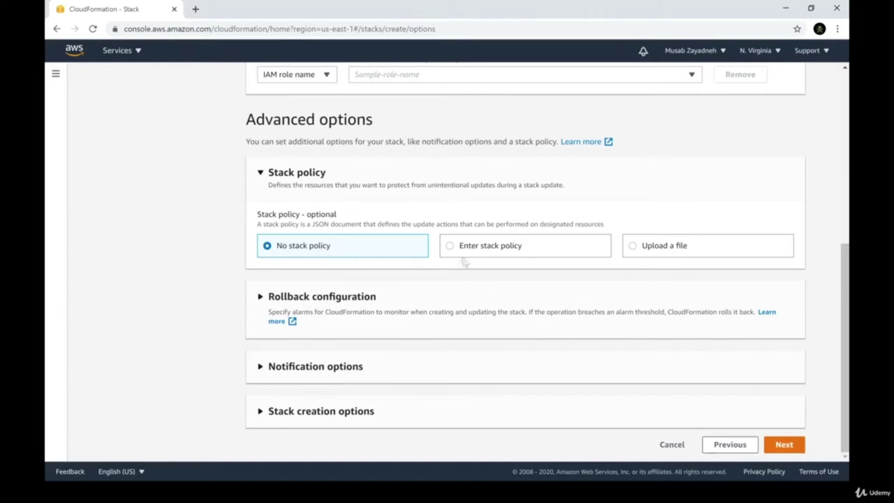
pyautogui.click(508, 255)
pyautogui.click(464, 295)
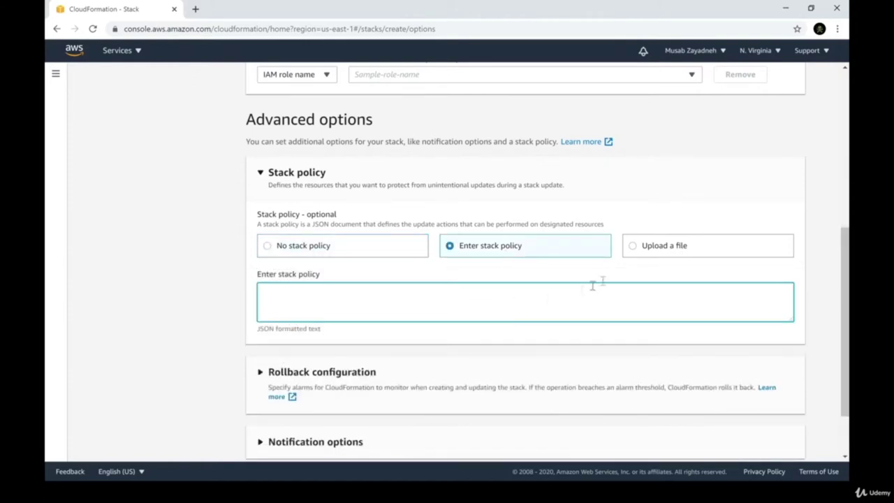
pyautogui.doubleClick(285, 329)
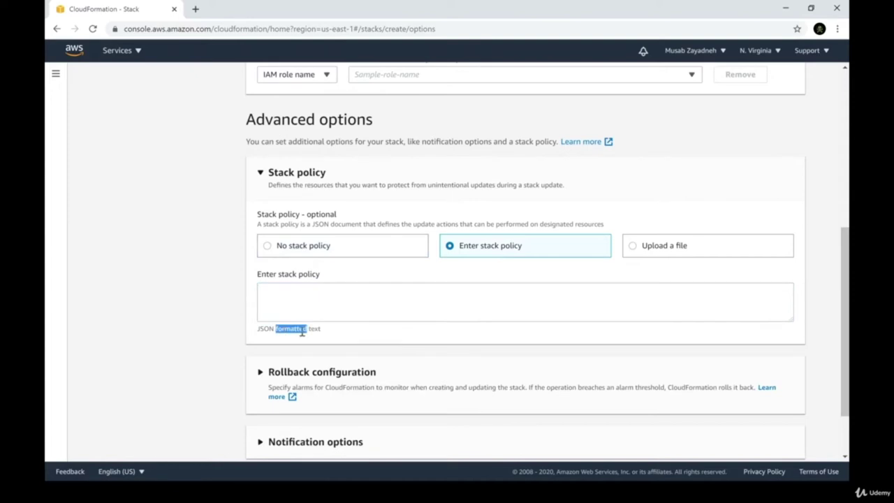
pyautogui.click(672, 249)
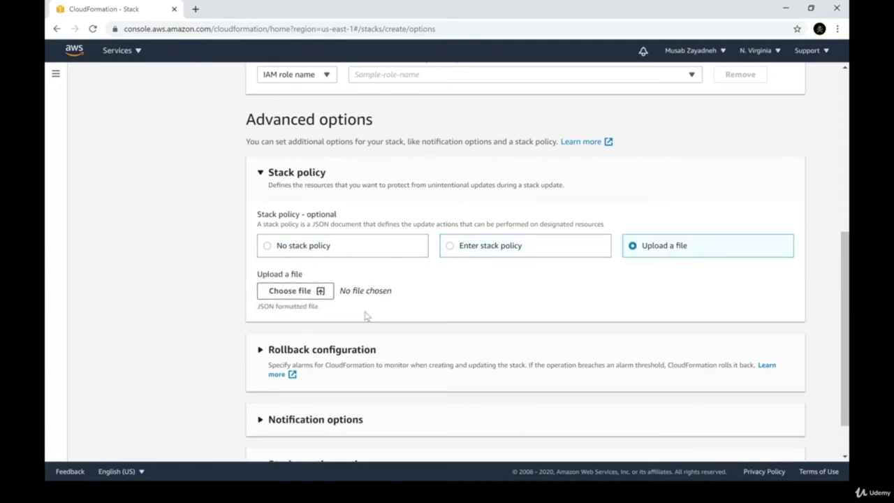
pyautogui.moveTo(264, 310); pyautogui.dragTo(306, 308)
pyautogui.click(445, 301)
pyautogui.click(363, 252)
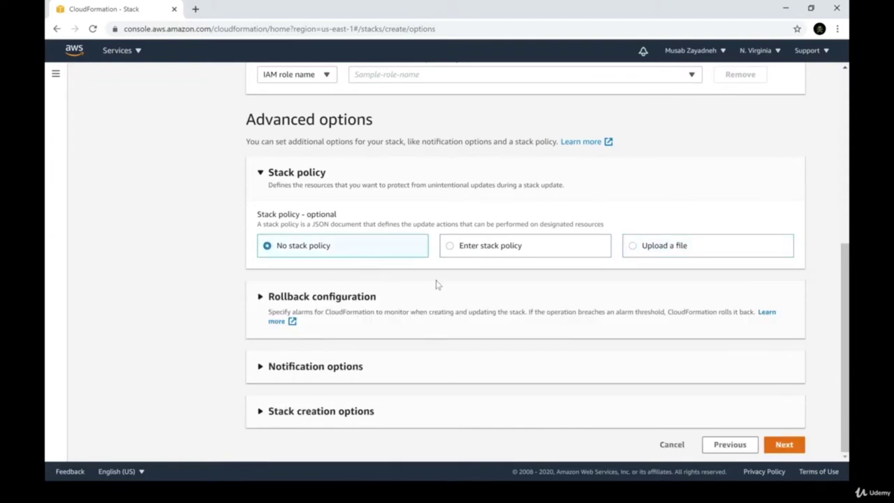
# - Expand and examine the rollback configuration's monitoring time and CloudWatch alarm fields, and the SNS topic field in the notification options
pyautogui.click(353, 303)
pyautogui.scroll(-3, 354, 305)
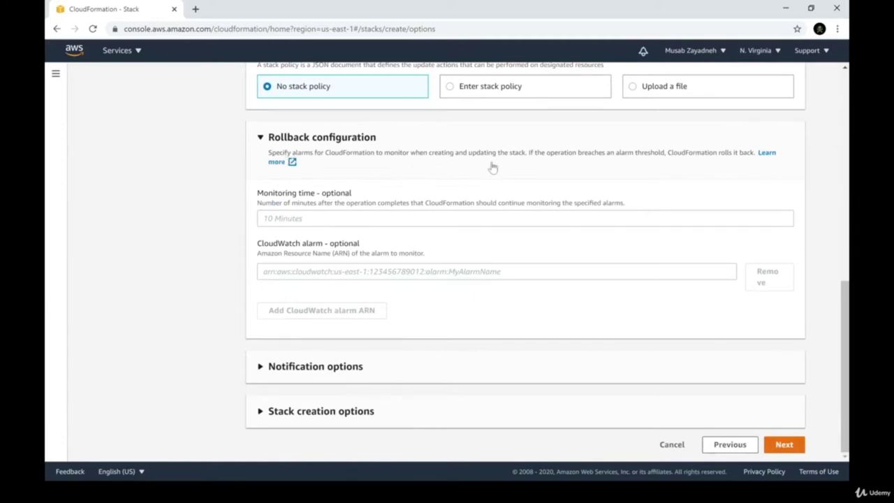
pyautogui.click(301, 218)
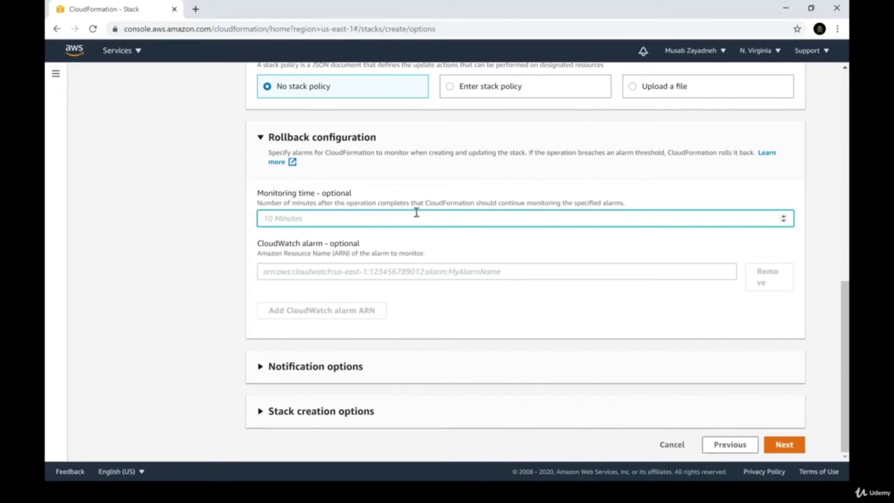
pyautogui.click(325, 271)
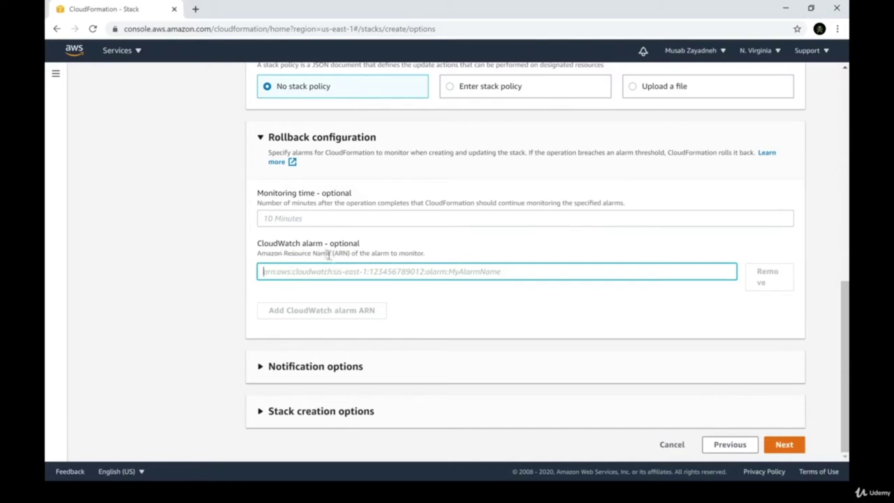
pyautogui.click(316, 367)
pyautogui.scroll(-2, 318, 375)
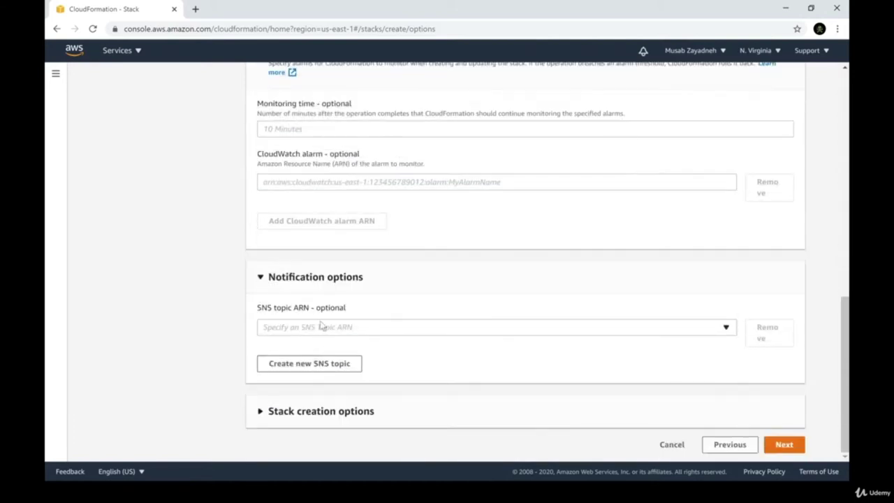
pyautogui.click(315, 333)
pyautogui.click(401, 304)
# - Check the stack creation options, keep Rollback on failure set to Enabled, and continue to the review page
pyautogui.click(341, 411)
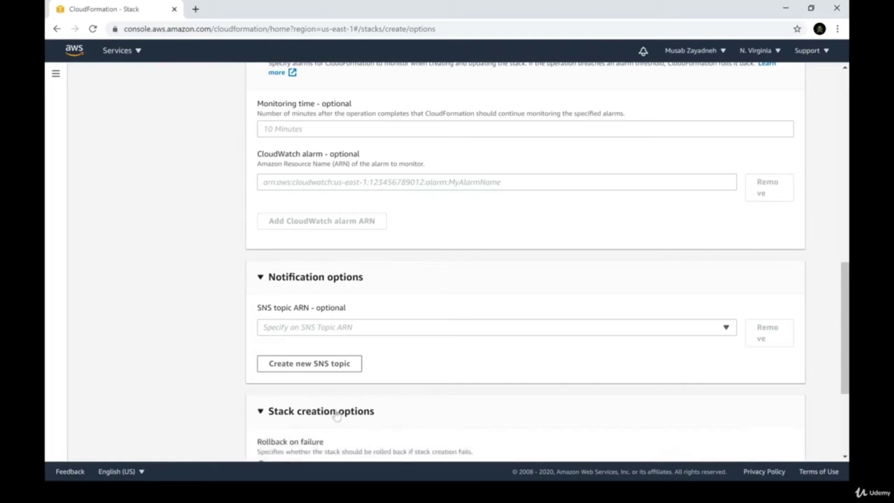
pyautogui.scroll(-3, 353, 379)
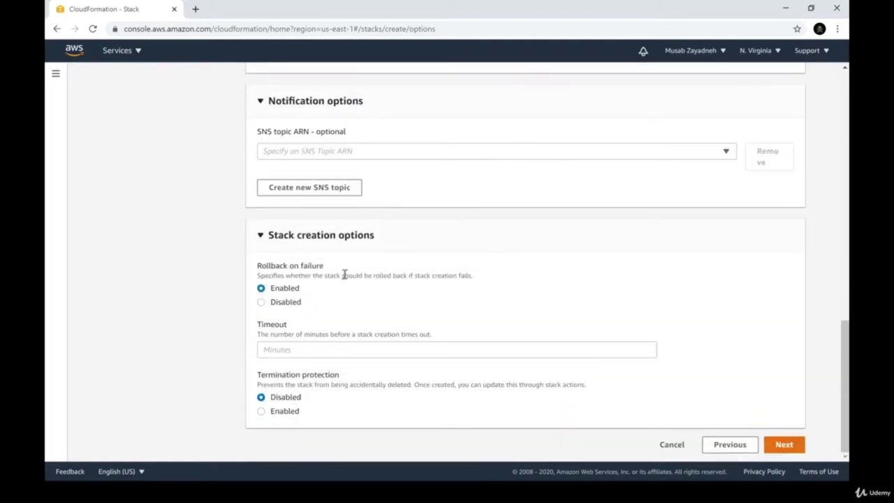
pyautogui.click(286, 304)
pyautogui.click(290, 289)
pyautogui.scroll(2, 340, 297)
pyautogui.scroll(-2, 341, 298)
pyautogui.click(293, 353)
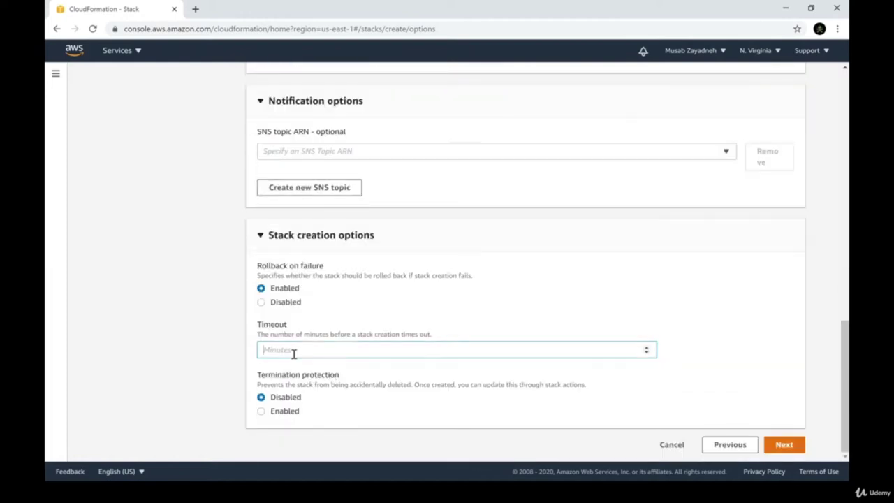
pyautogui.click(425, 335)
pyautogui.moveTo(426, 336); pyautogui.dragTo(366, 335)
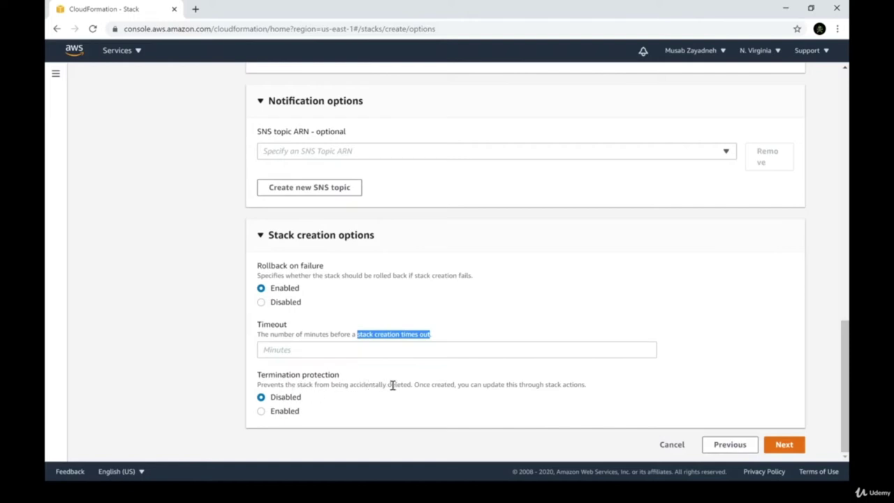
pyautogui.click(357, 387)
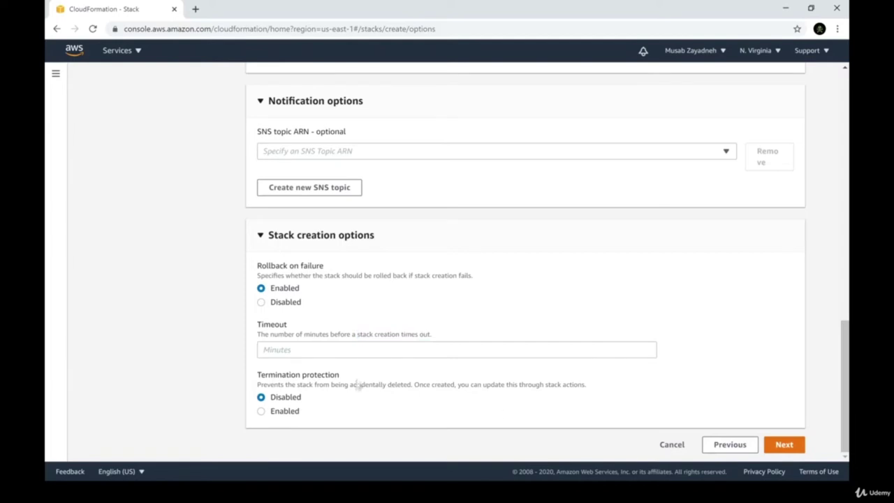
pyautogui.click(785, 445)
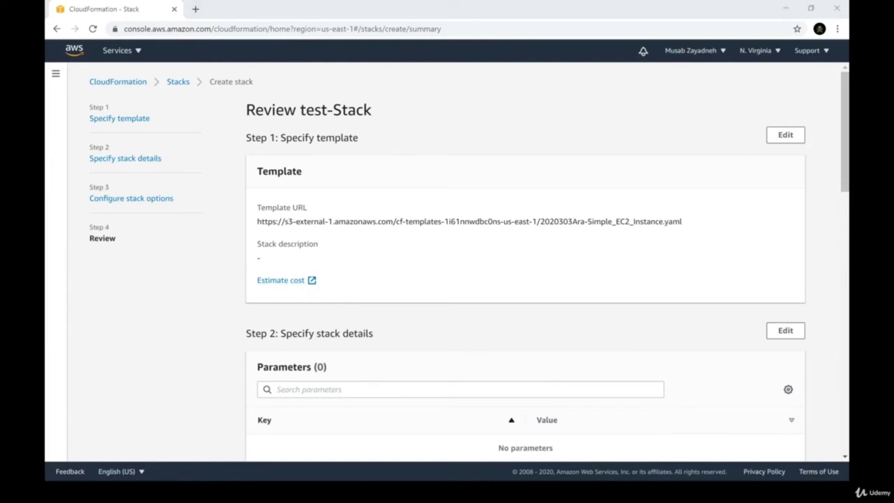
# - Switch to Simple_EC2_Instance.yaml in the text editor and examine its image ID, instance type, availability zone and resource type
pyautogui.hotkey('alt', 'Tab')
pyautogui.moveTo(148, 84); pyautogui.dragTo(244, 84)
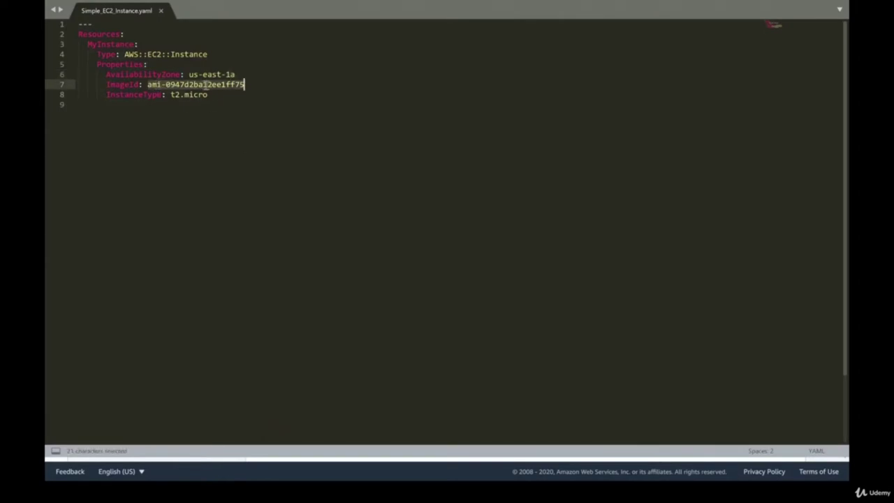
pyautogui.moveTo(172, 94); pyautogui.dragTo(234, 75)
pyautogui.moveTo(124, 54); pyautogui.dragTo(208, 53)
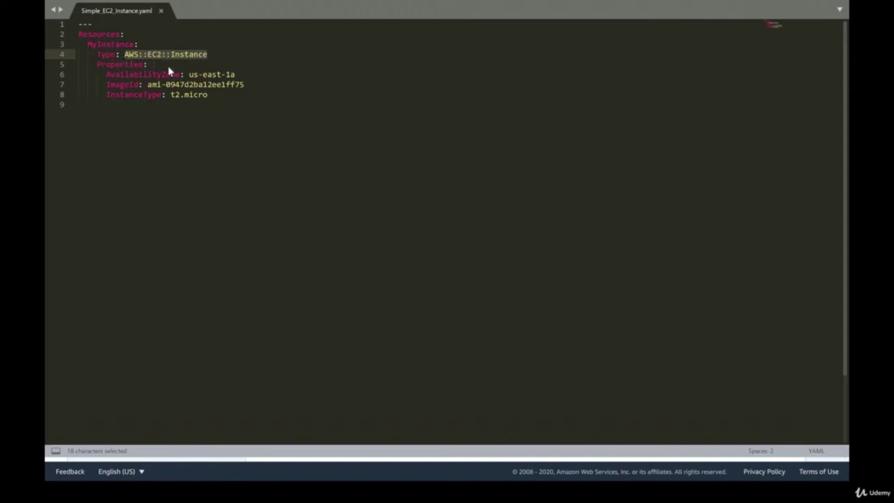
pyautogui.click(124, 74)
# - Walk through the template's structure from the opening --- line to Resources, MyInstance and its AWS::EC2::Instance type
pyautogui.hotkey('ctrl', 'Home')
pyautogui.hotkey('shift', 'End')
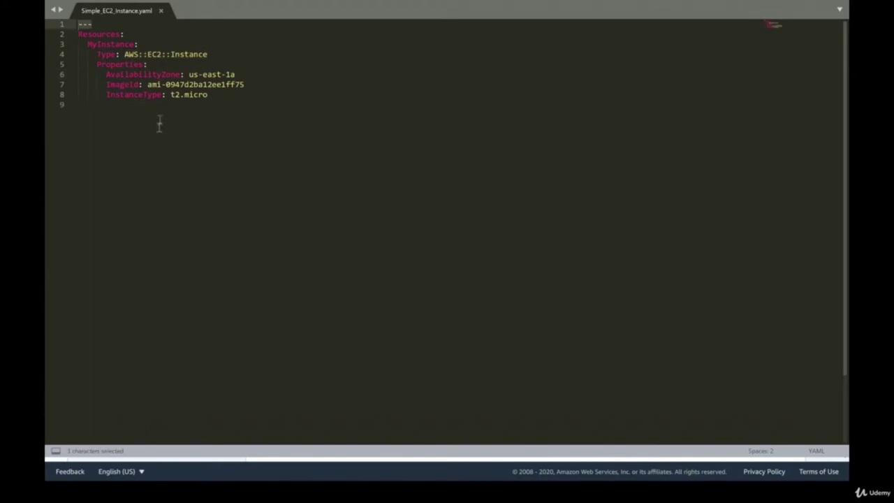
pyautogui.doubleClick(102, 34)
pyautogui.doubleClick(110, 45)
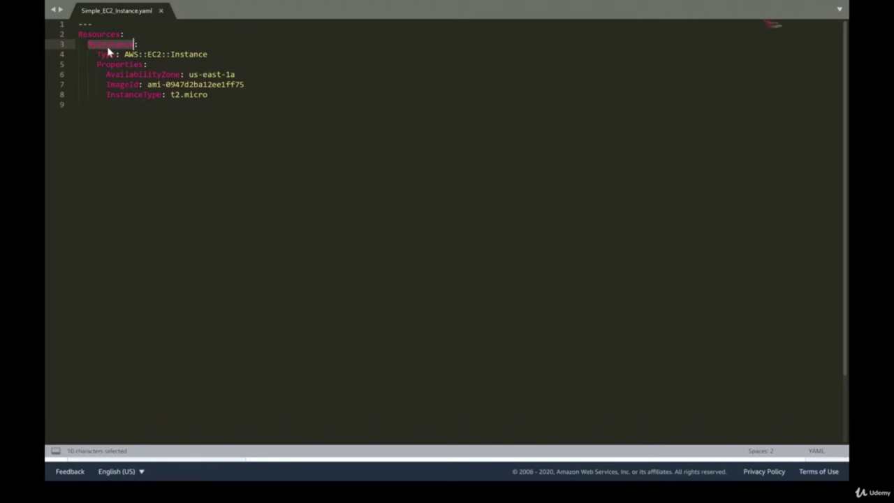
pyautogui.click(103, 54)
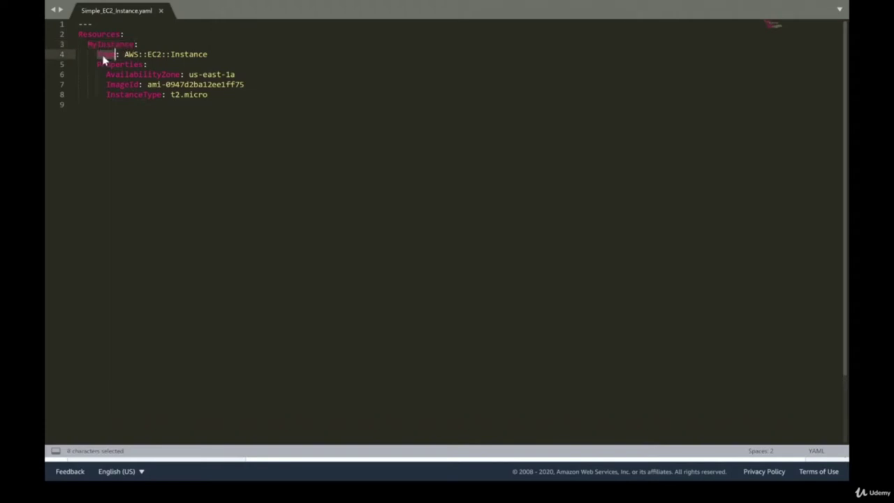
pyautogui.doubleClick(130, 54)
pyautogui.moveTo(132, 54); pyautogui.dragTo(207, 55)
pyautogui.doubleClick(100, 42)
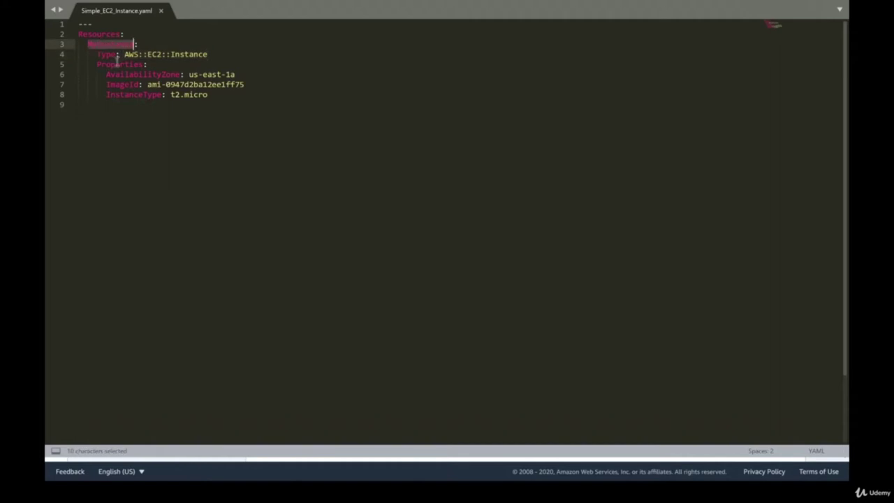
# - Go through the template's Properties section, reading the AvailabilityZone, ImageId and InstanceType entries with their values
pyautogui.doubleClick(110, 64)
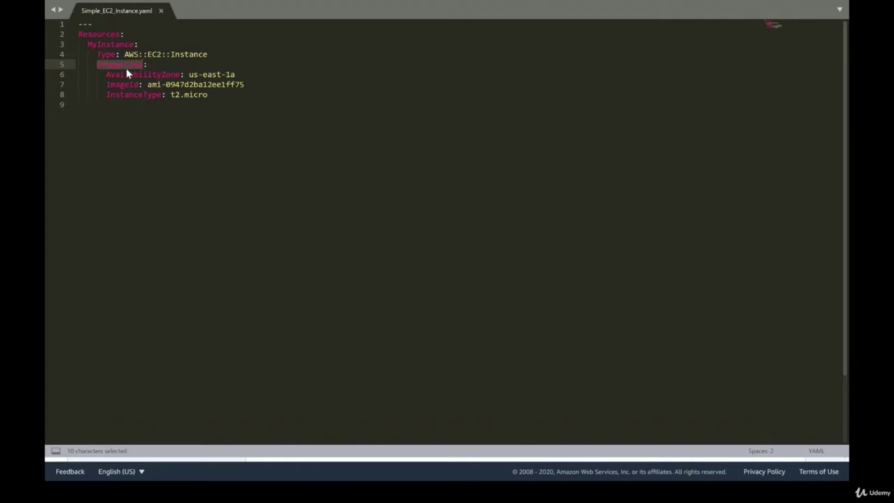
pyautogui.doubleClick(125, 74)
pyautogui.moveTo(188, 74); pyautogui.dragTo(246, 74)
pyautogui.click(123, 85)
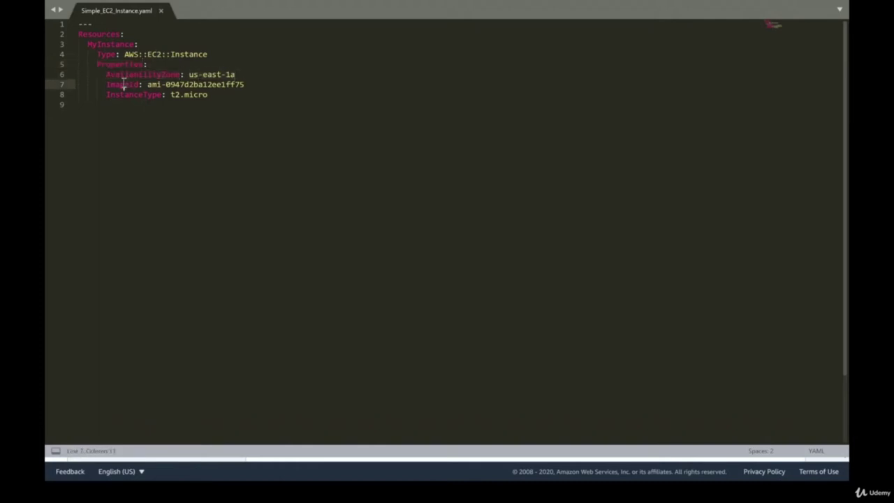
pyautogui.moveTo(149, 84); pyautogui.dragTo(245, 84)
pyautogui.doubleClick(116, 95)
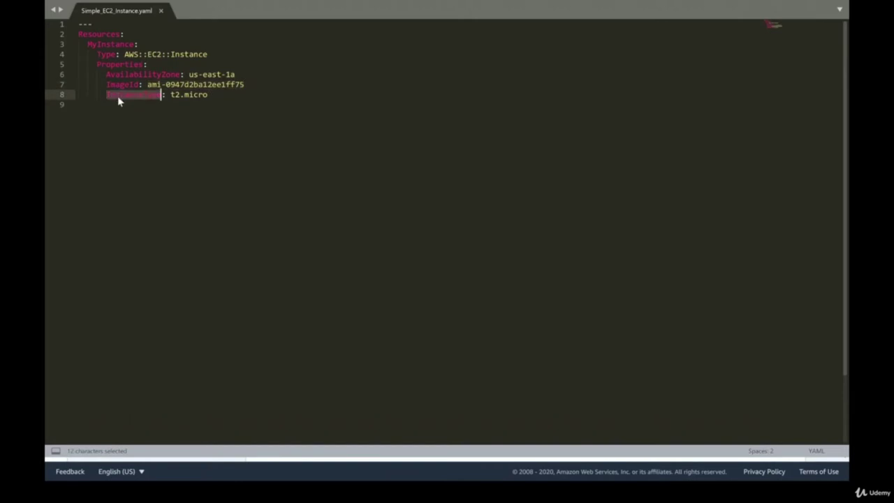
pyautogui.moveTo(172, 94); pyautogui.dragTo(213, 97)
pyautogui.click(227, 106)
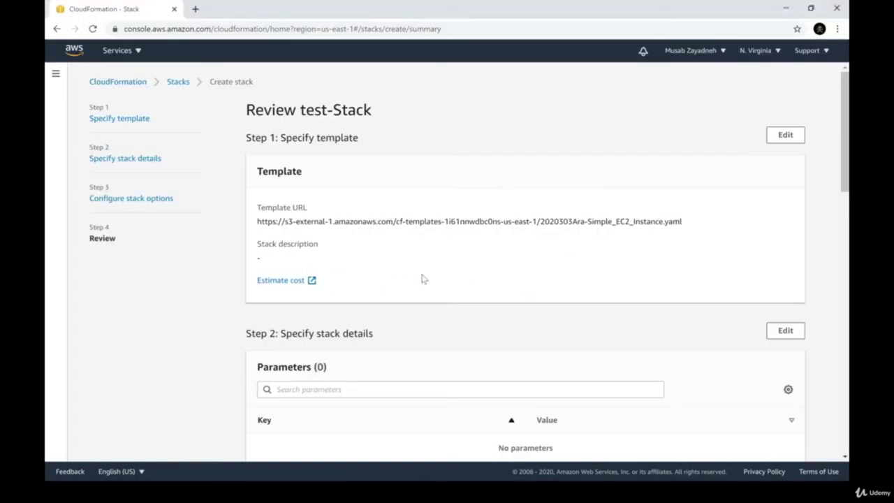
# - Return to the CloudFormation review page in the browser and check the parameters, tags, permissions, stack policy, rollback, notification and creation settings
pyautogui.scroll(-3, 422, 278)
pyautogui.moveTo(503, 222); pyautogui.dragTo(553, 241)
pyautogui.click(484, 250)
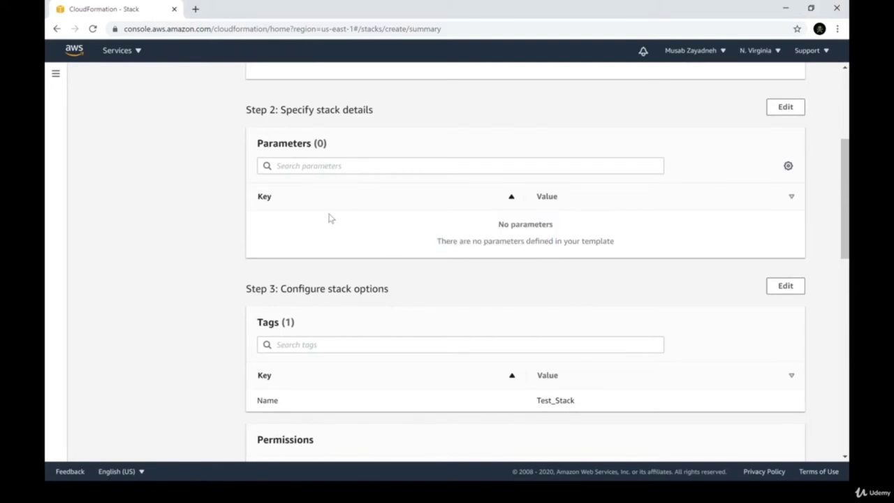
pyautogui.scroll(-5, 332, 219)
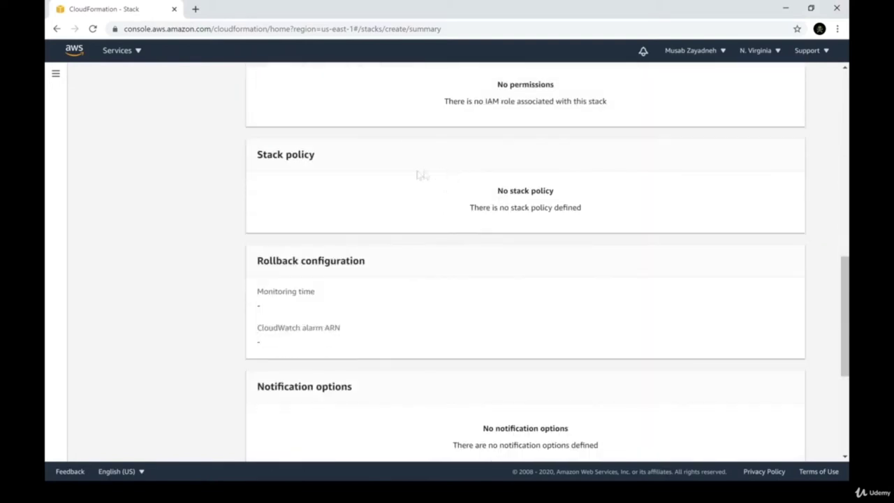
pyautogui.scroll(3, 412, 174)
pyautogui.scroll(-4, 471, 254)
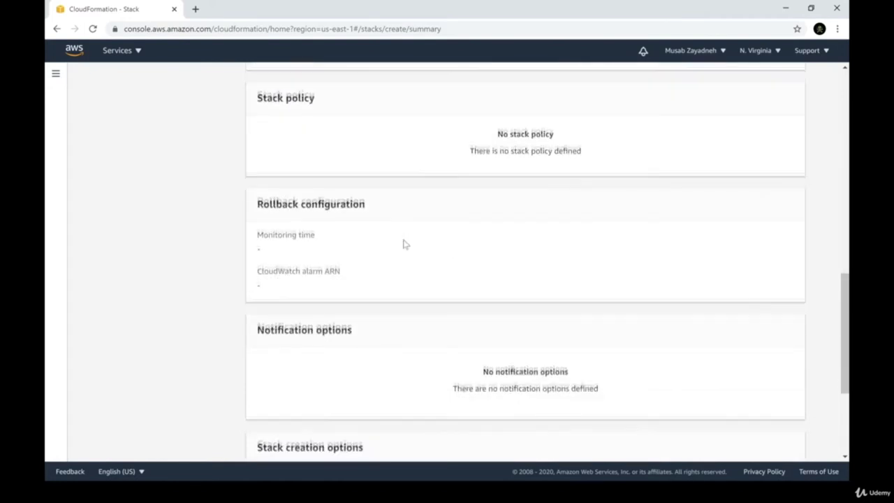
pyautogui.scroll(-3, 404, 244)
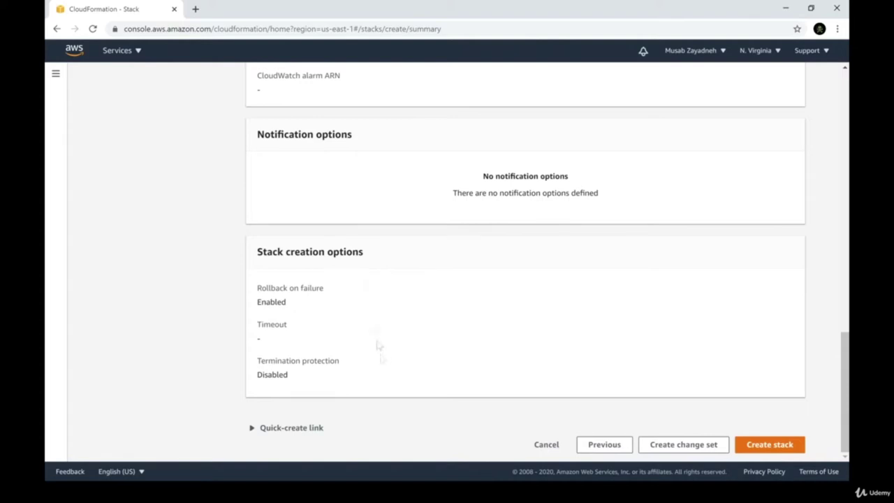
# - Expand the quick-create link section, create test-Stack from the review page, and open its stack information
pyautogui.click(325, 428)
pyautogui.scroll(-1, 403, 375)
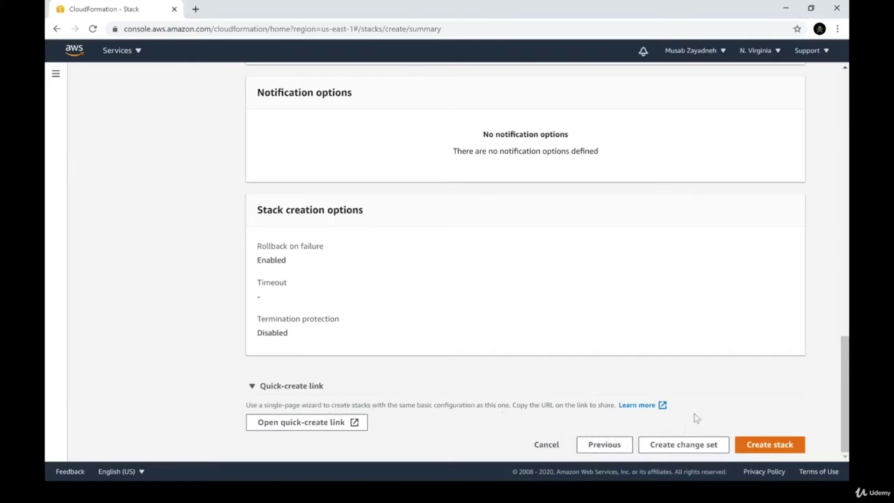
pyautogui.click(781, 449)
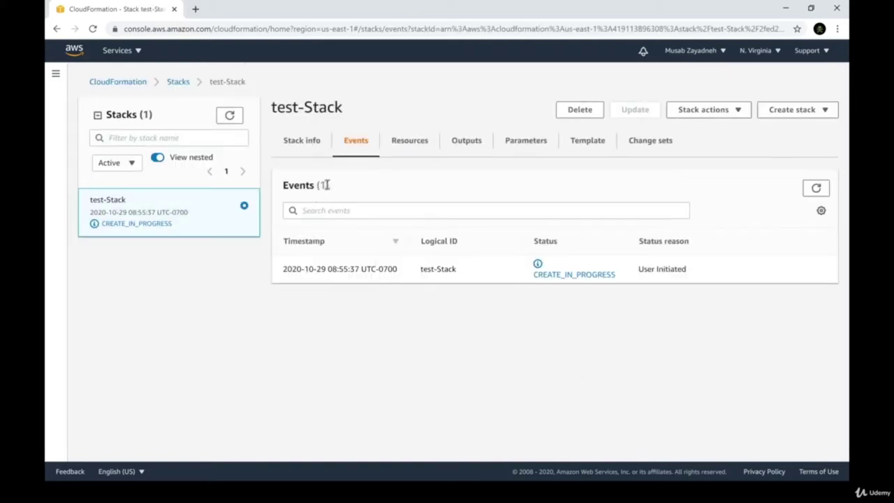
pyautogui.click(316, 144)
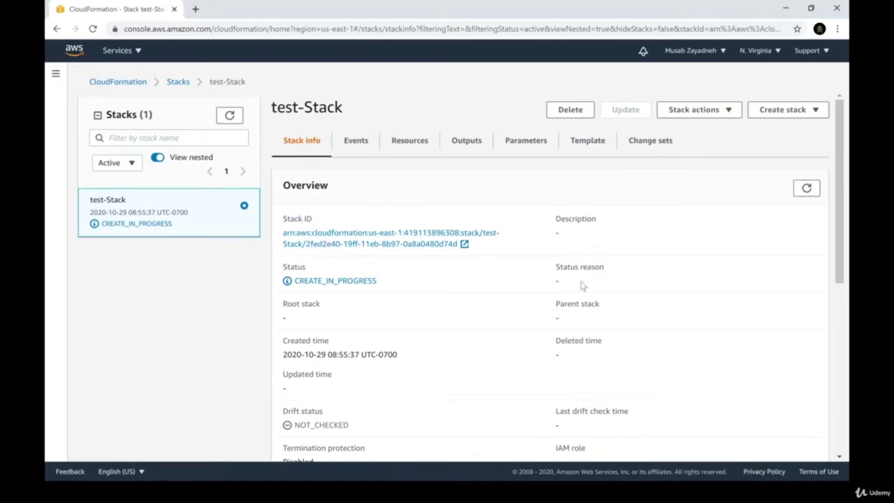
# - Review test-Stack's overview, including its status, description, parent stack and deletion fields, and its stack-level tags
pyautogui.doubleClick(315, 282)
pyautogui.click(504, 309)
pyautogui.scroll(-3, 504, 308)
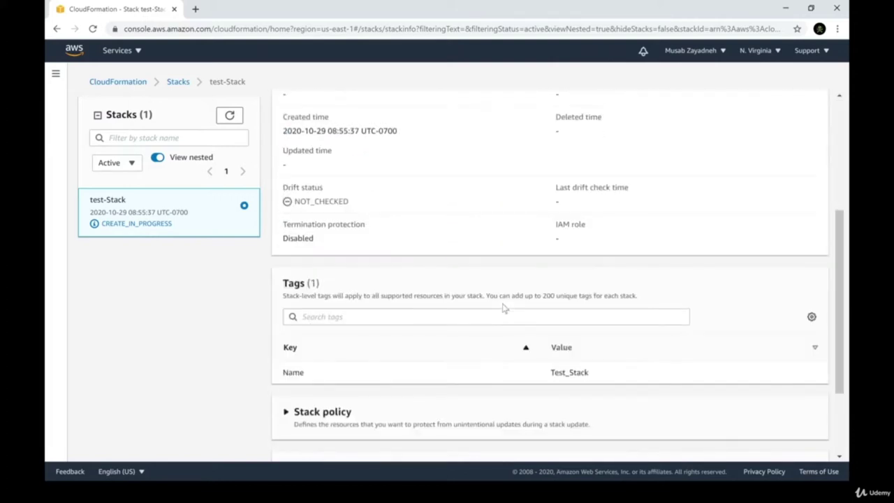
pyautogui.scroll(2, 479, 268)
pyautogui.moveTo(572, 422); pyautogui.dragTo(558, 394)
pyautogui.moveTo(595, 369); pyautogui.dragTo(557, 354)
pyautogui.click(559, 307)
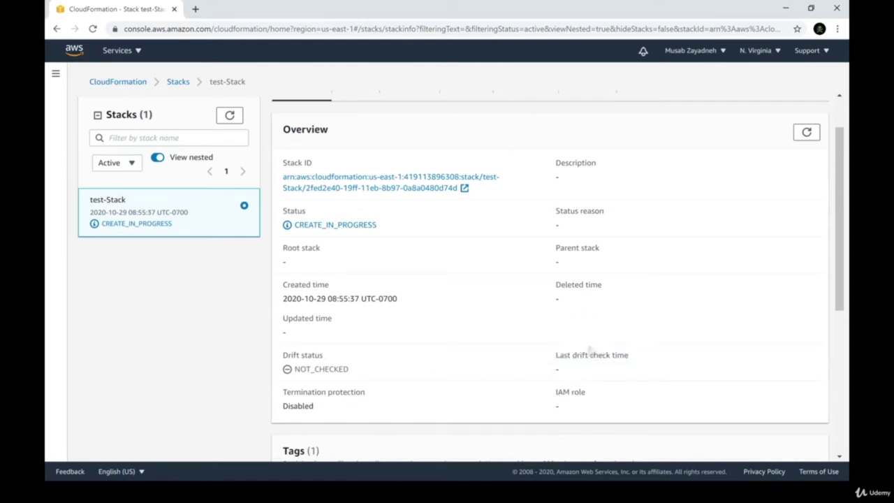
# - Examine the stack's drift status and last drift check time, and look over its tags, stack policy, rollback configuration and notification options
pyautogui.moveTo(580, 359); pyautogui.dragTo(620, 360)
pyautogui.click(610, 357)
pyautogui.doubleClick(580, 355)
pyautogui.click(506, 360)
pyautogui.tripleClick(297, 355)
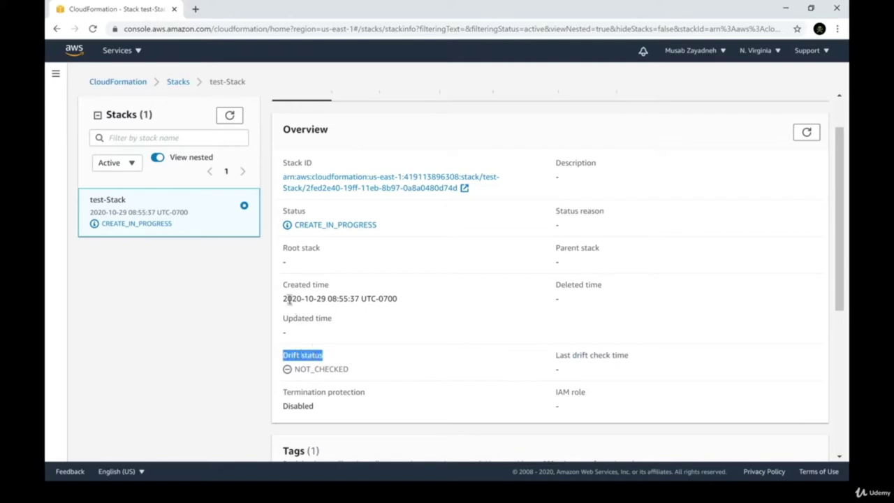
pyautogui.click(336, 355)
pyautogui.scroll(-4, 336, 355)
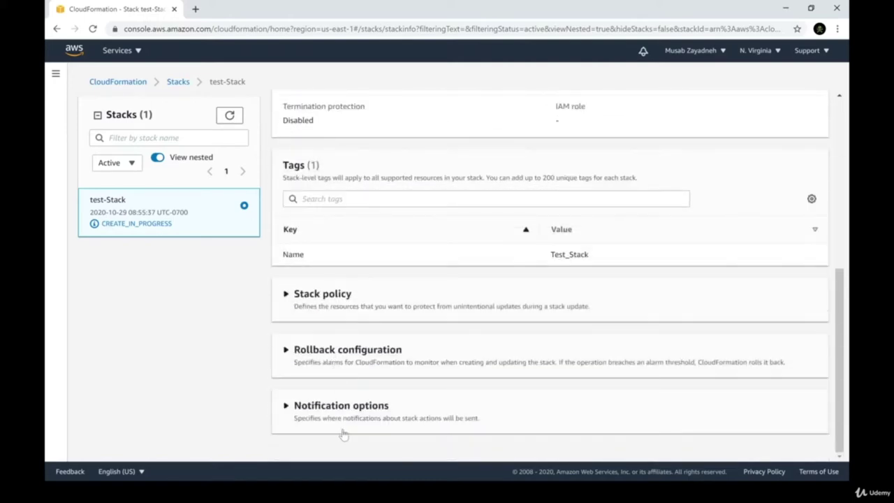
pyautogui.scroll(5, 343, 434)
# - Open test-Stack's events and read the logical ID, status and status reason of each creation event
pyautogui.click(354, 141)
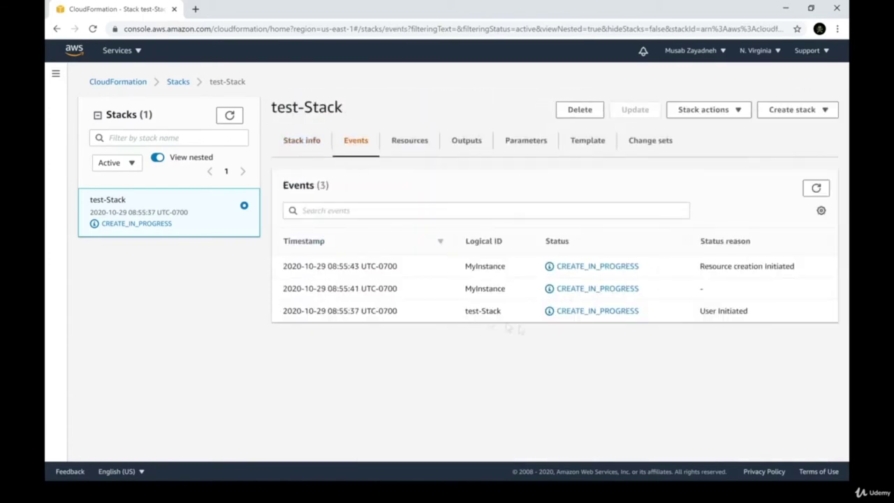
pyautogui.moveTo(765, 317); pyautogui.dragTo(658, 316)
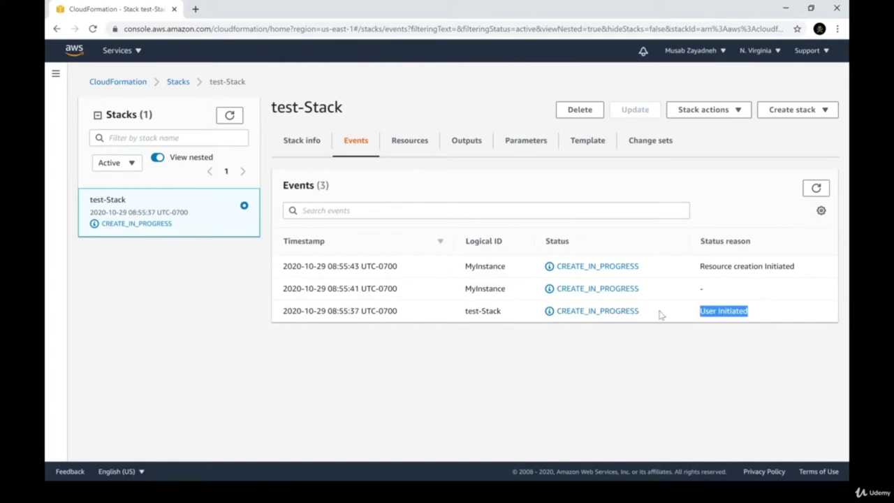
pyautogui.click(641, 312)
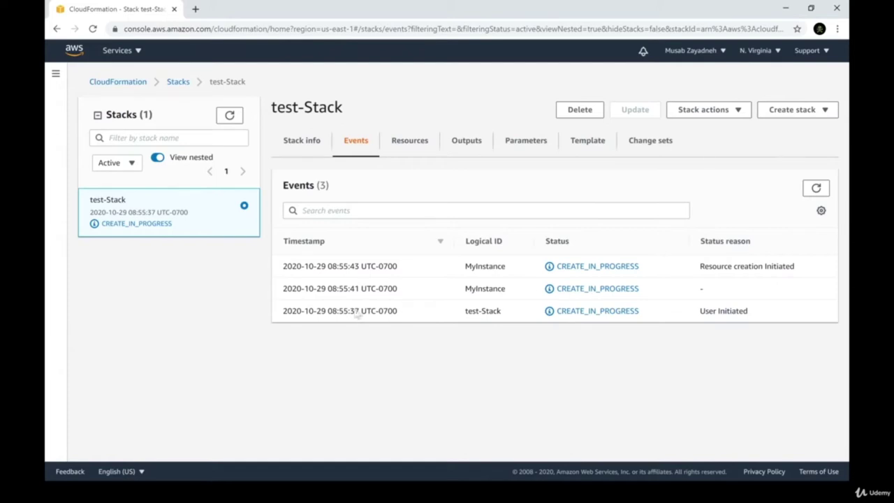
pyautogui.doubleClick(475, 292)
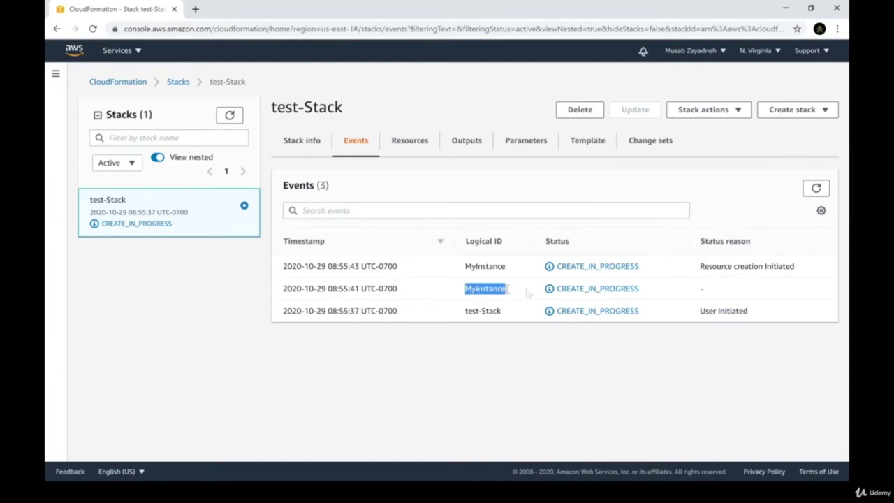
pyautogui.doubleClick(633, 265)
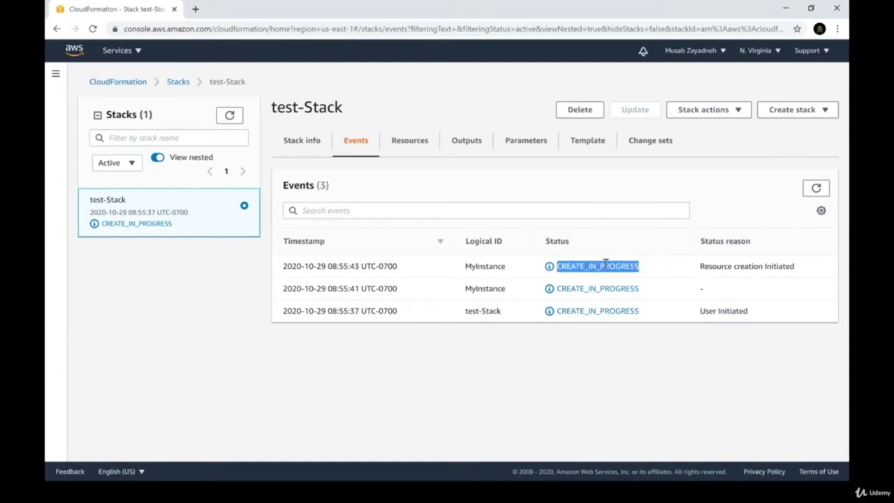
pyautogui.moveTo(700, 266); pyautogui.dragTo(789, 269)
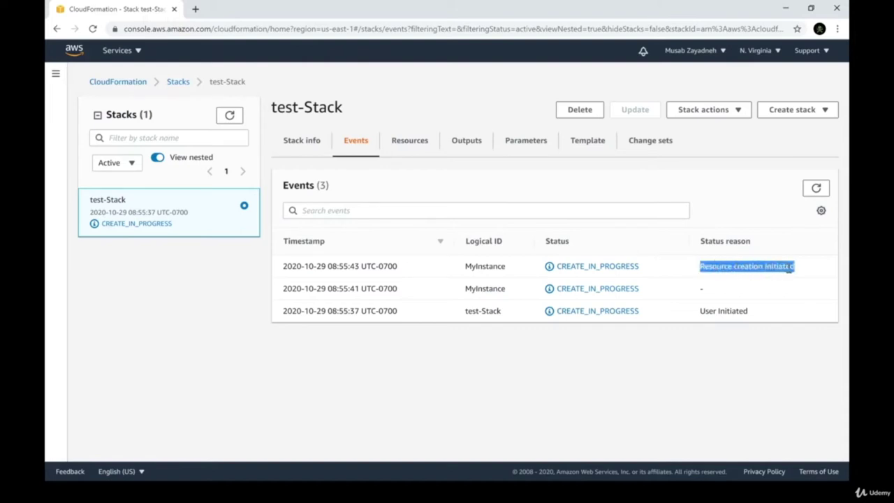
pyautogui.doubleClick(494, 269)
pyautogui.click(733, 240)
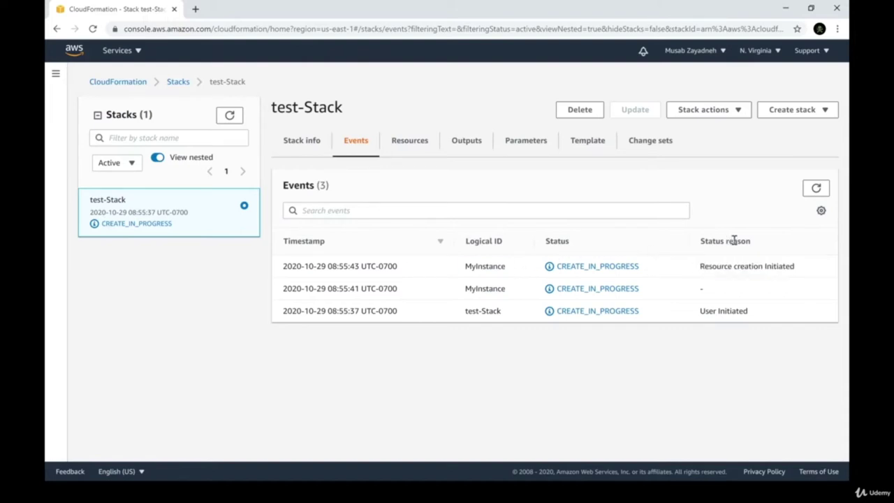
# - Refresh the event list and check the newest statuses of MyInstance and test-Stack
pyautogui.click(817, 190)
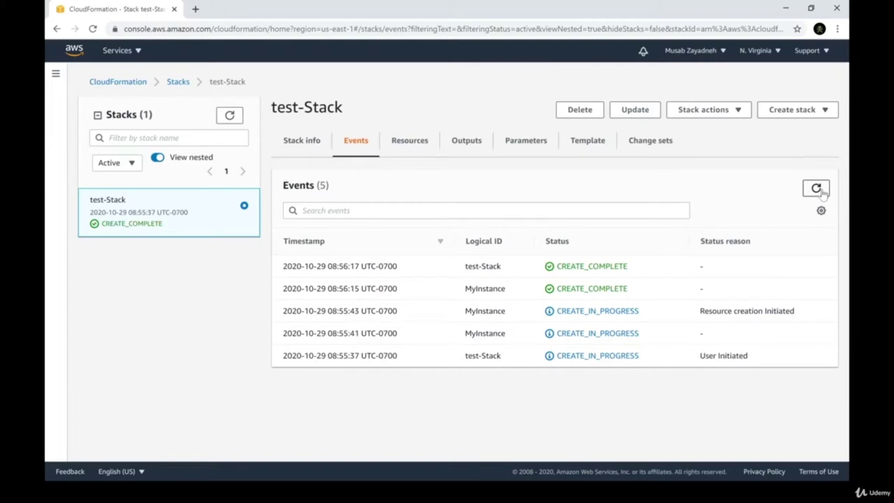
pyautogui.doubleClick(489, 287)
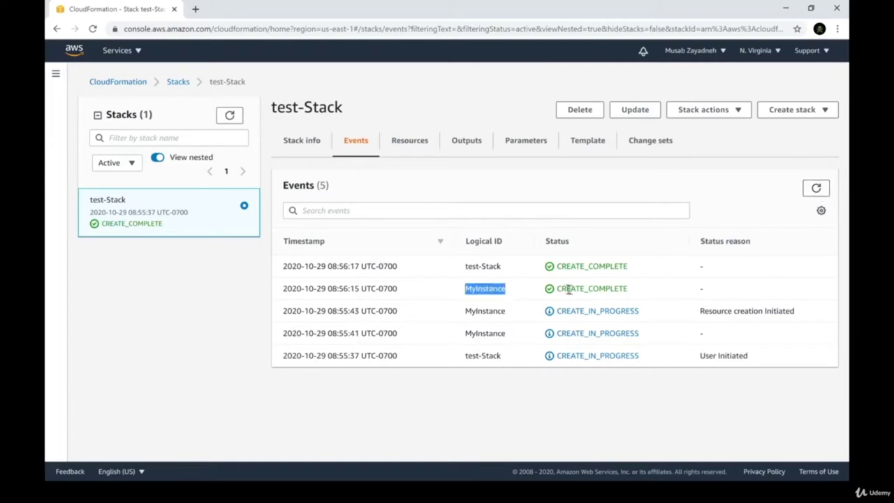
pyautogui.doubleClick(588, 289)
pyautogui.moveTo(465, 266); pyautogui.dragTo(501, 266)
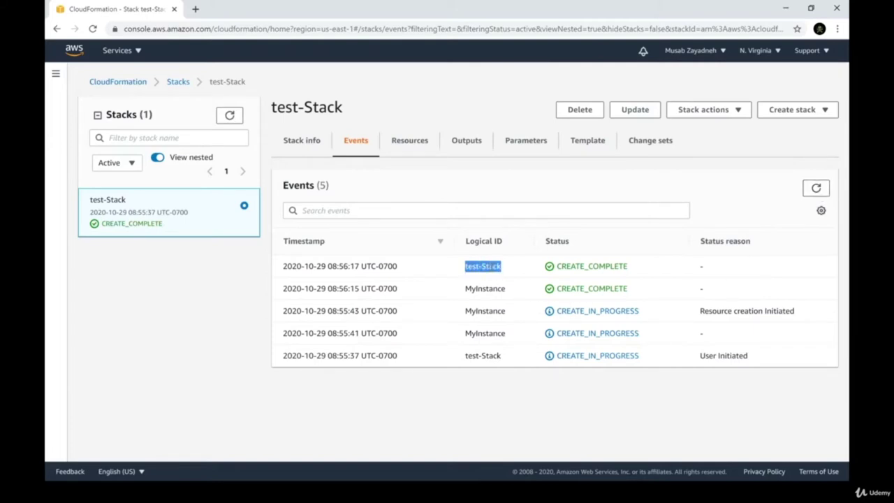
pyautogui.doubleClick(573, 268)
pyautogui.click(592, 271)
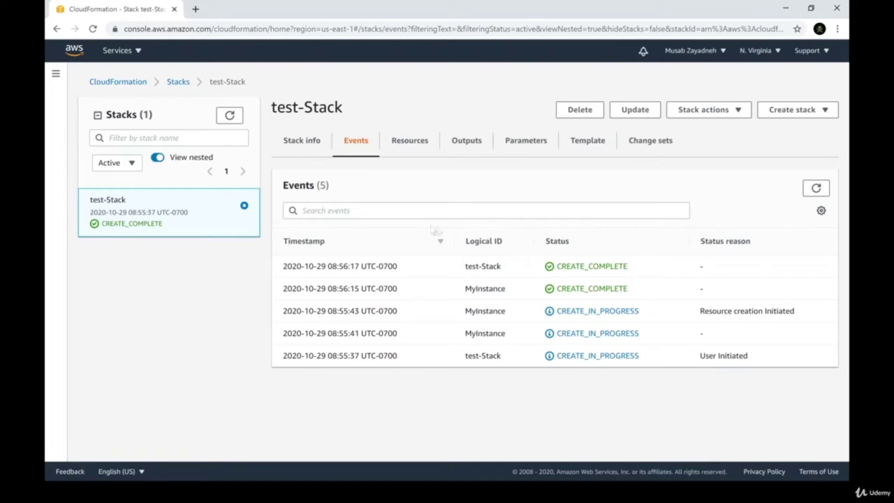
# - View test-Stack's resources, and go to the list of running EC2 instances in the N. Virginia region
pyautogui.click(408, 146)
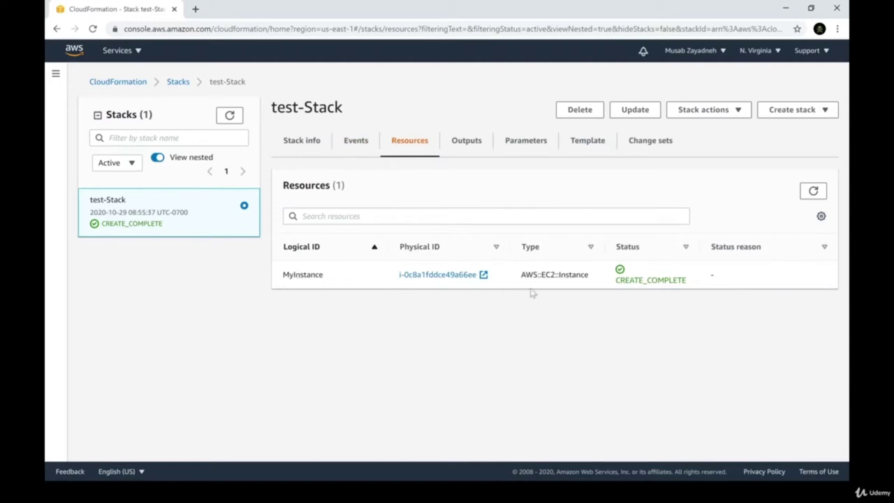
pyautogui.click(135, 53)
pyautogui.write('s3ec2')
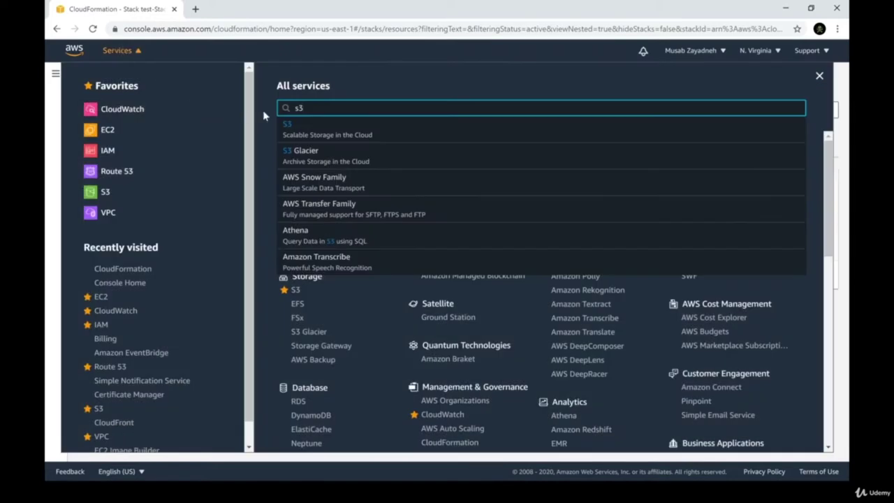
pyautogui.click(174, 131)
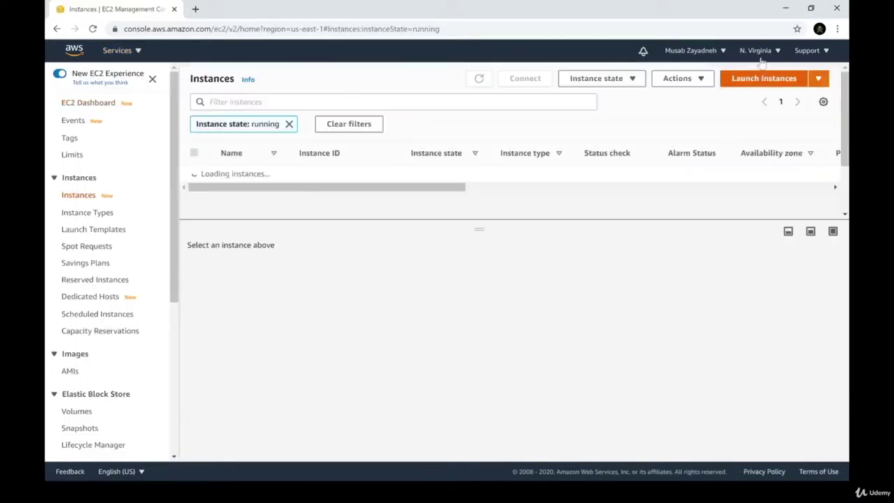
pyautogui.click(762, 50)
pyautogui.click(775, 55)
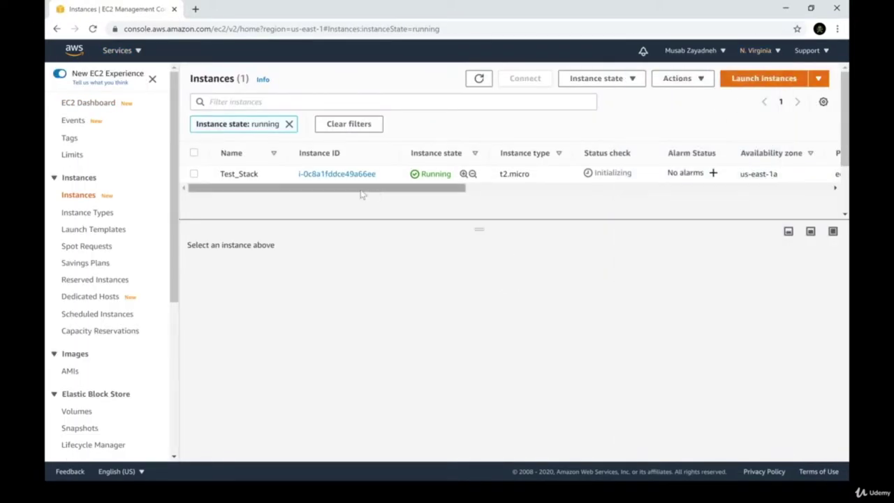
# - Select the Test_Stack instance and inspect the CloudFormation stack-name and stack-id entries among its tags
pyautogui.click(245, 175)
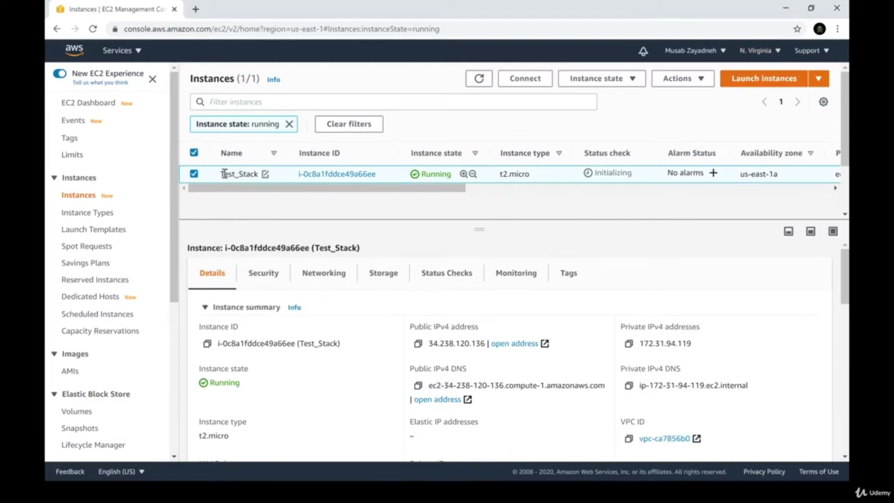
pyautogui.click(566, 278)
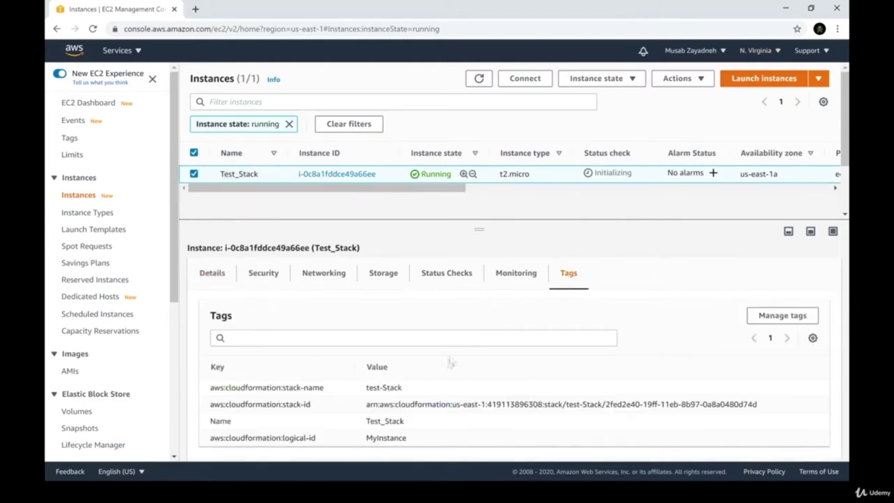
pyautogui.moveTo(404, 389); pyautogui.dragTo(237, 392)
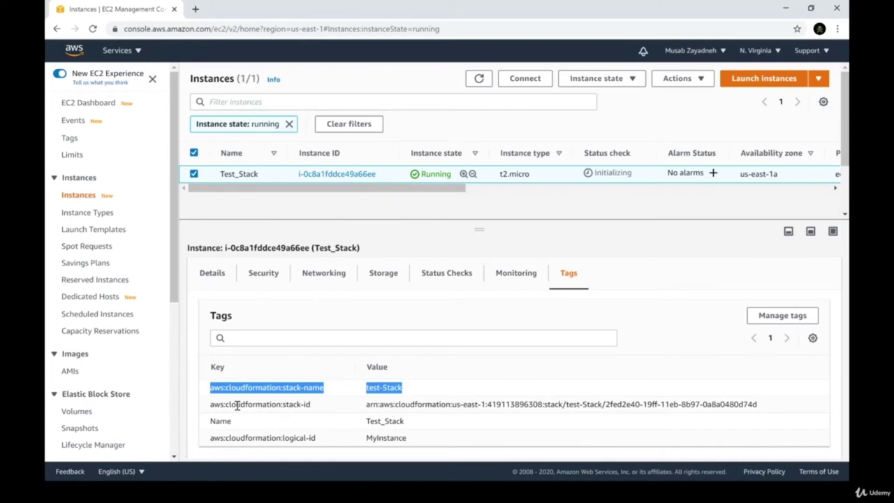
pyautogui.moveTo(211, 404); pyautogui.dragTo(307, 402)
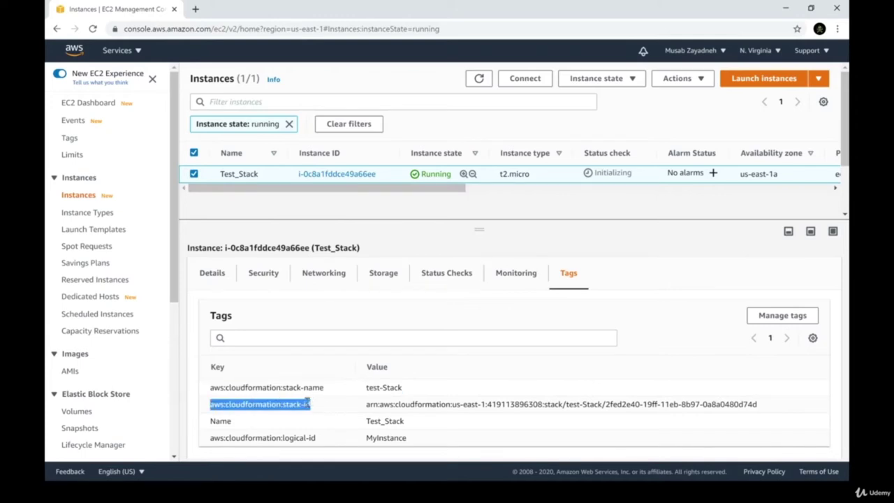
pyautogui.moveTo(366, 404); pyautogui.dragTo(753, 404)
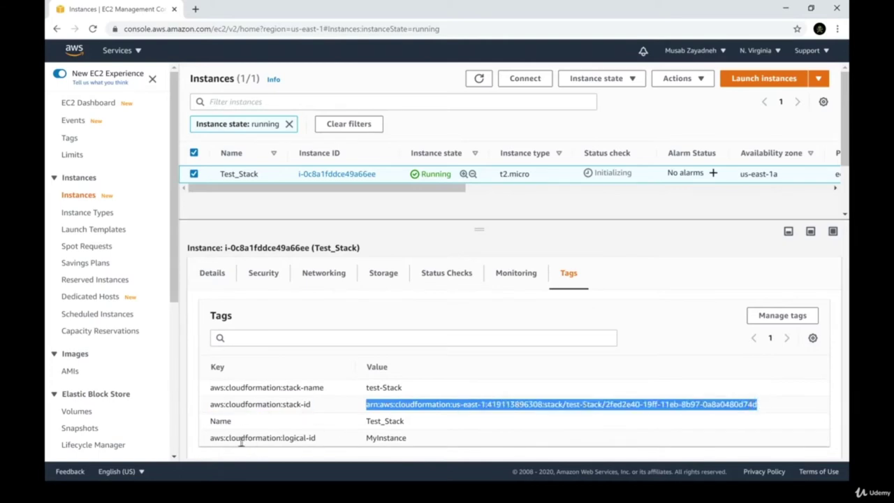
# - Compare the aws:cloudformation tag keys on the instance and examine the logical-id tag with its value
pyautogui.doubleClick(217, 390)
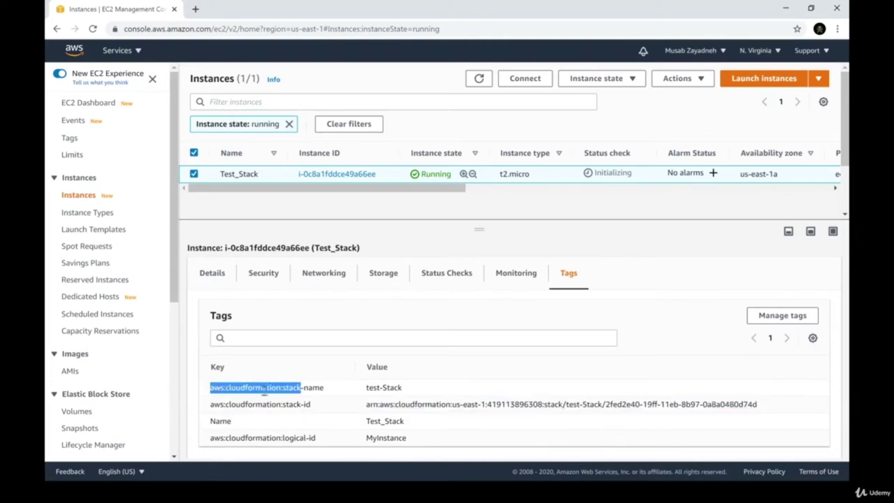
pyautogui.click(305, 384)
pyautogui.doubleClick(217, 438)
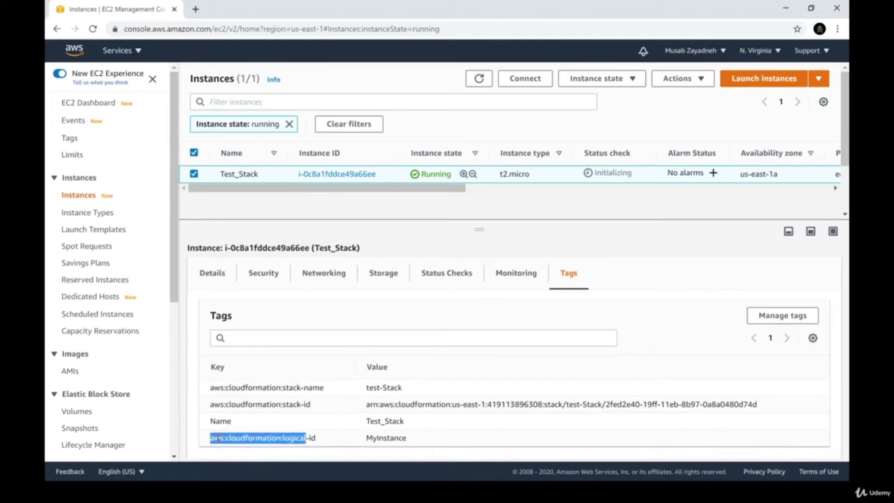
pyautogui.click(307, 453)
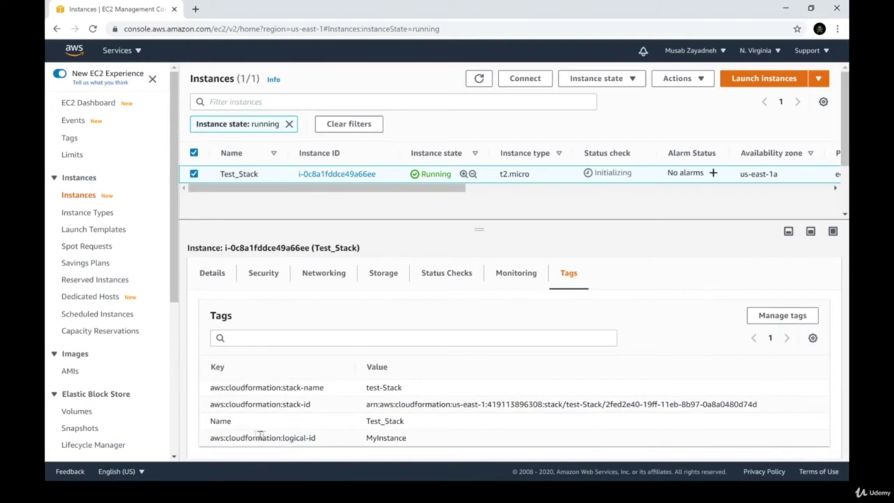
pyautogui.doubleClick(387, 438)
pyautogui.click(333, 435)
pyautogui.doubleClick(294, 435)
pyautogui.click(243, 433)
# - Switch to Simple_EC2_Instance.yaml in the text editor, locate the MyInstance logical name, and return to the browser
pyautogui.hotkey('alt', 'Tab')
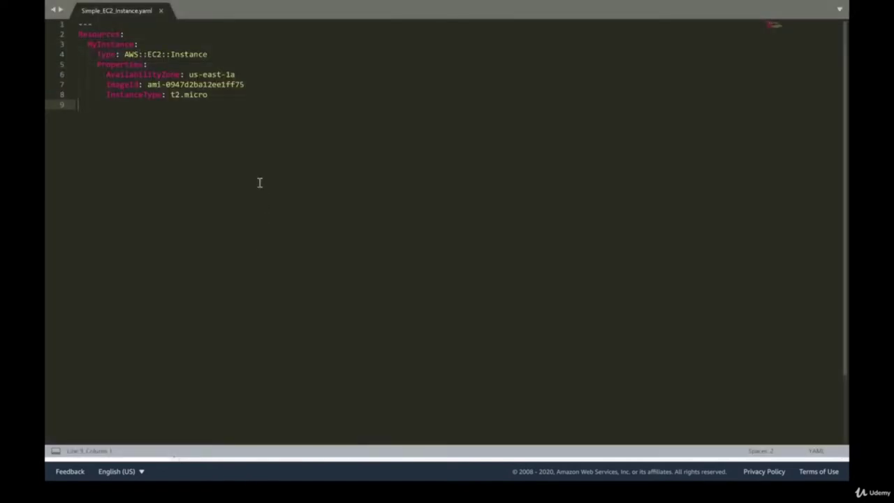
pyautogui.doubleClick(112, 45)
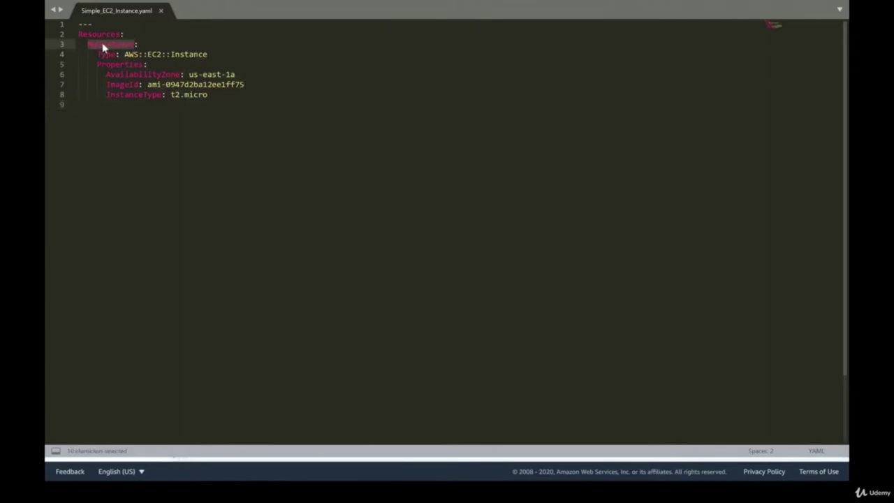
pyautogui.hotkey('alt', 'Tab')
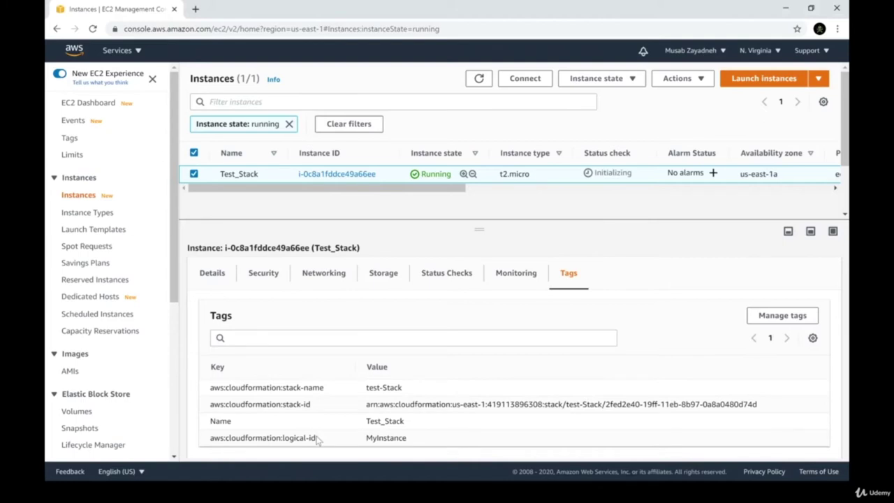
# - Go back to test-Stack in CloudFormation and check its outputs and parameters
pyautogui.click(56, 29)
pyautogui.click(56, 29)
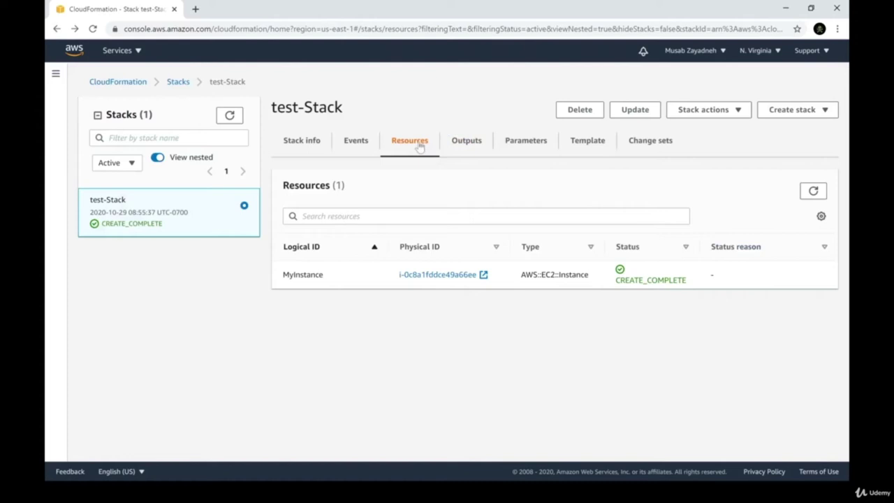
pyautogui.click(455, 143)
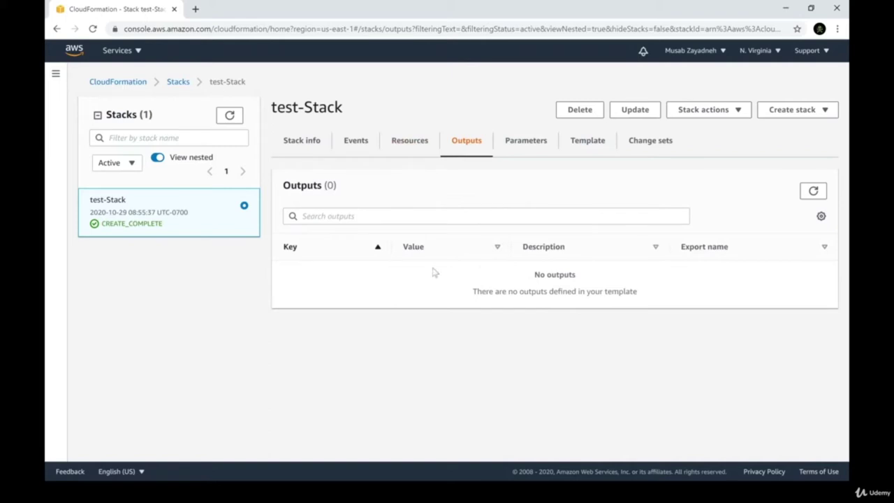
pyautogui.click(513, 146)
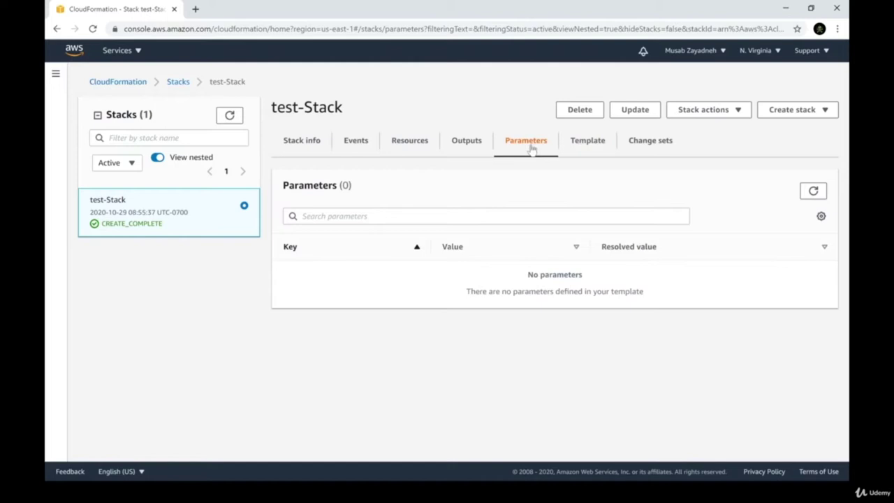
# - Display the template used by test-Stack and read through its contents down to the InstanceType property
pyautogui.click(594, 147)
pyautogui.moveTo(294, 231); pyautogui.dragTo(487, 292)
pyautogui.click(461, 293)
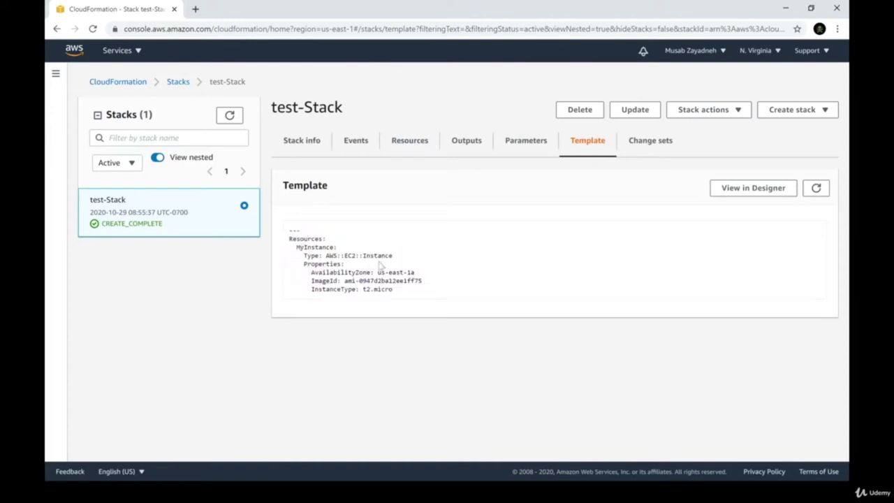
pyautogui.moveTo(392, 288); pyautogui.dragTo(342, 290)
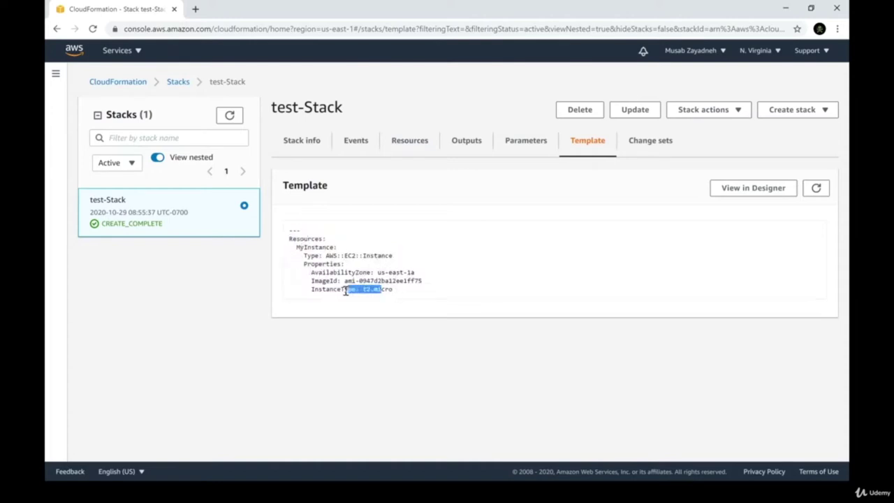
# - Check test-Stack's change sets and return to its template
pyautogui.click(517, 250)
pyautogui.click(648, 148)
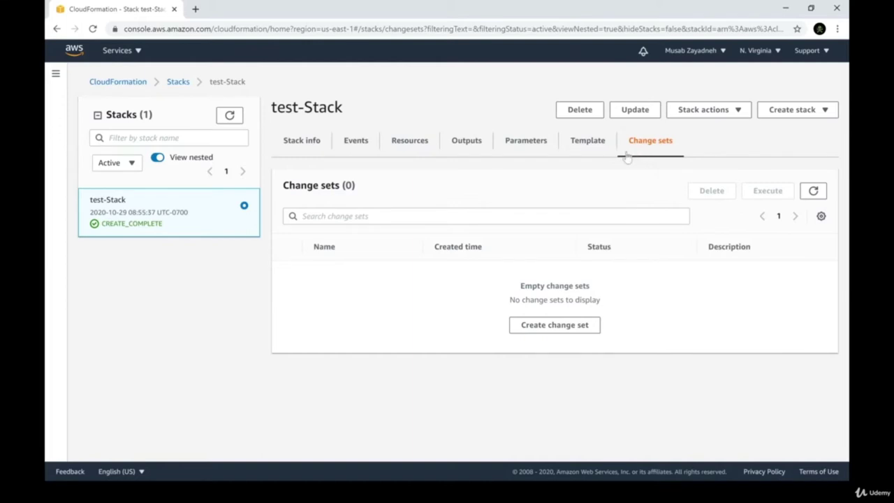
pyautogui.click(595, 156)
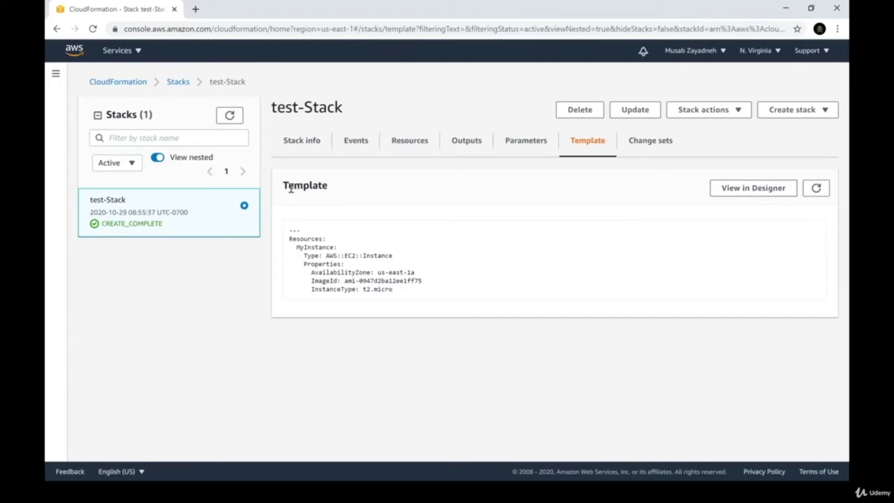
pyautogui.moveTo(285, 184); pyautogui.dragTo(345, 198)
pyautogui.click(335, 260)
# - View test-Stack's template in Designer with an enlarged canvas, locate the MyInstance resource and reposition it on the diagram
pyautogui.click(742, 190)
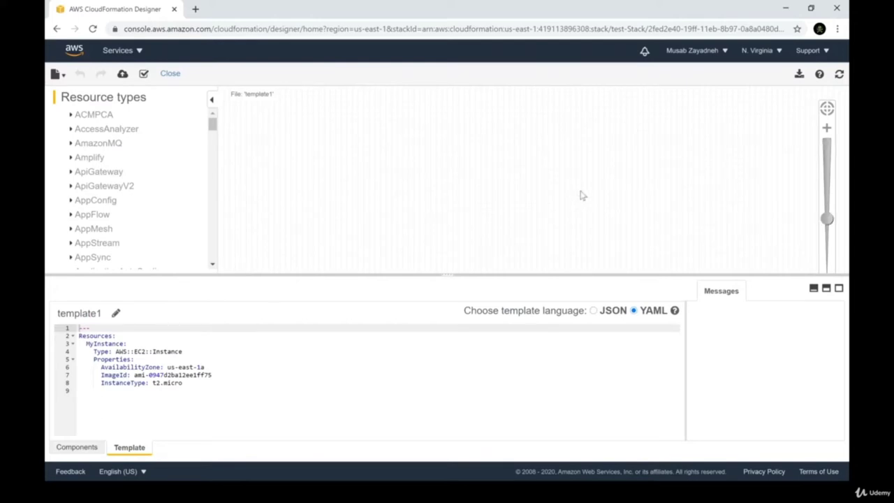
pyautogui.click(825, 289)
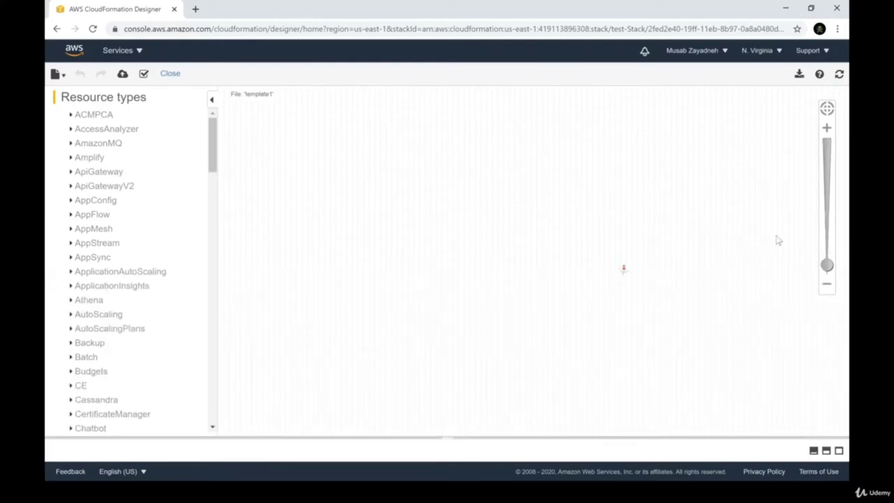
pyautogui.scroll(5, 638, 275)
pyautogui.scroll(-3, 569, 305)
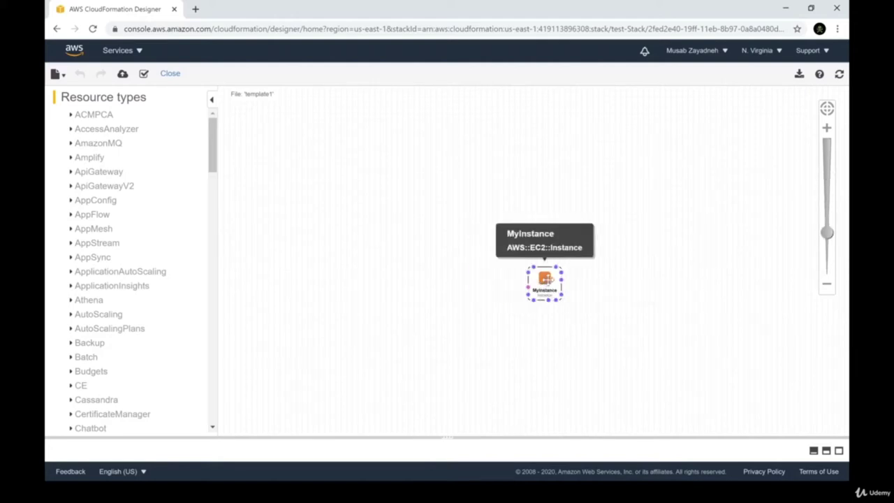
pyautogui.moveTo(545, 280); pyautogui.dragTo(524, 258)
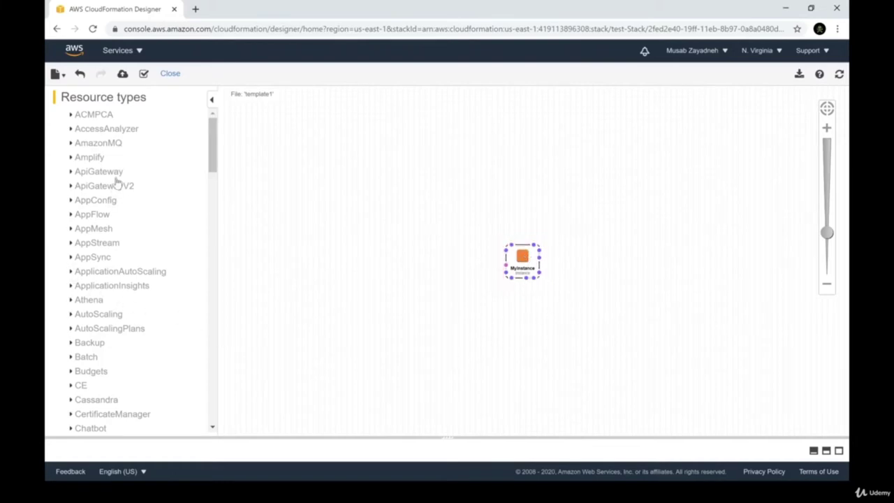
# - Browse the Designer's resource types, expand S3 to view its resources, and return to the test-Stack template page
pyautogui.scroll(-20, 116, 181)
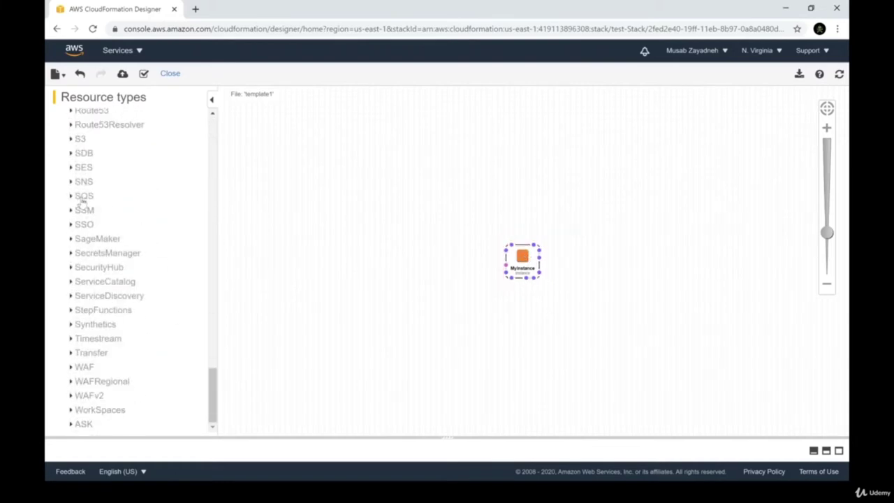
pyautogui.click(81, 139)
pyautogui.scroll(-2, 140, 157)
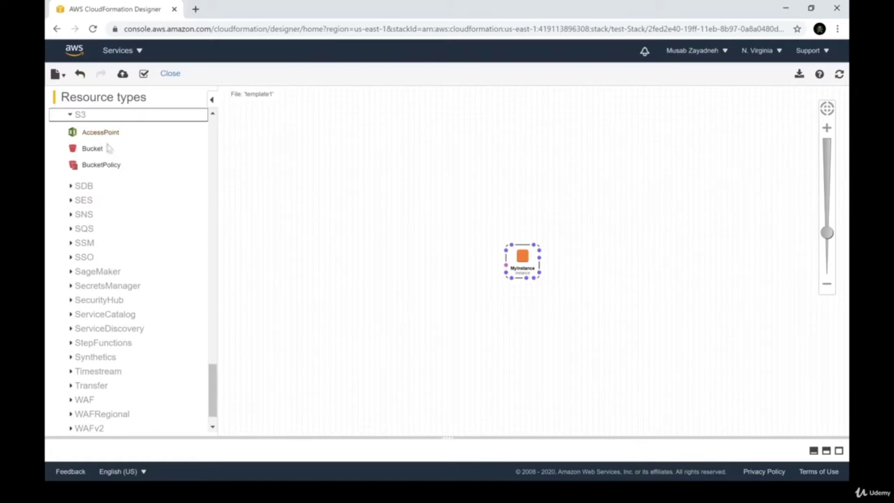
pyautogui.click(542, 330)
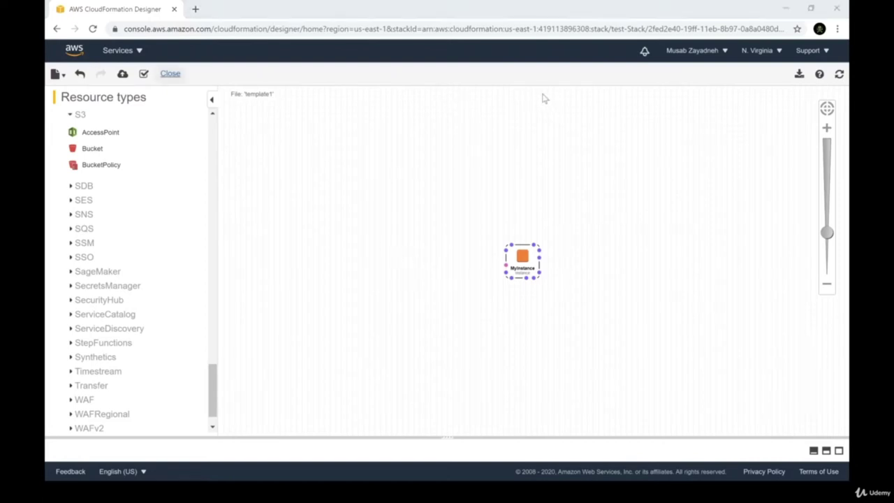
pyautogui.click(62, 28)
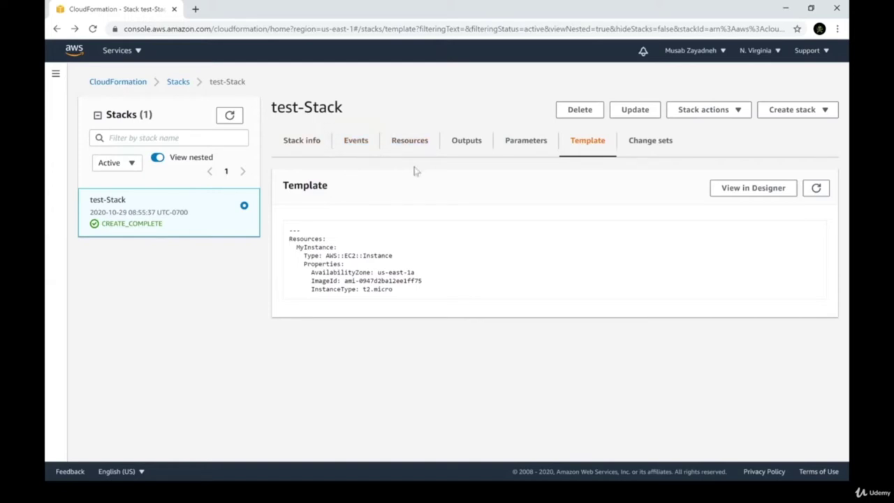
# - Examine the ImageId value in test-Stack's template
pyautogui.doubleClick(365, 280)
pyautogui.moveTo(364, 280); pyautogui.dragTo(342, 280)
pyautogui.click(354, 287)
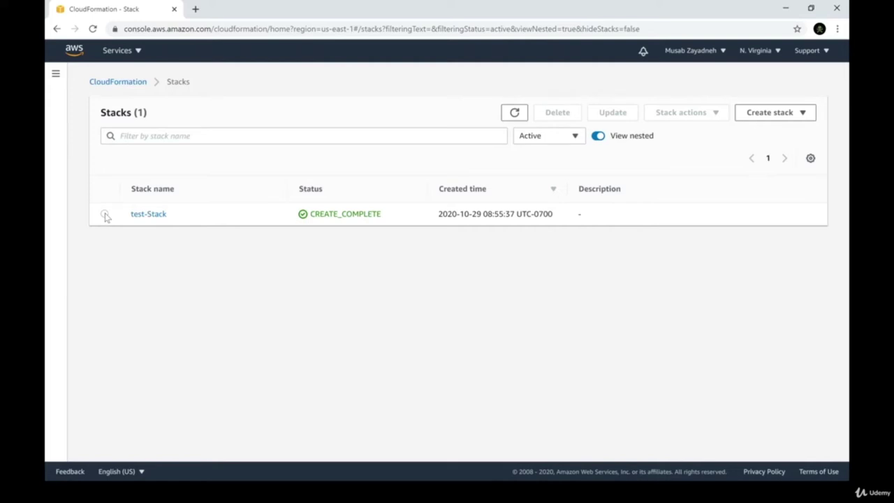
# - Start an update of test-Stack from the stacks list and compare the options for replacing the template or editing it in Designer
pyautogui.click(105, 215)
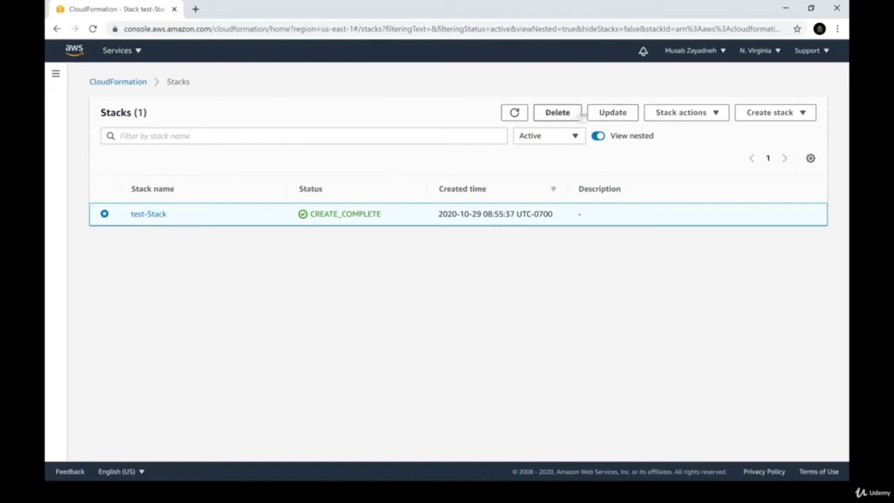
pyautogui.click(619, 113)
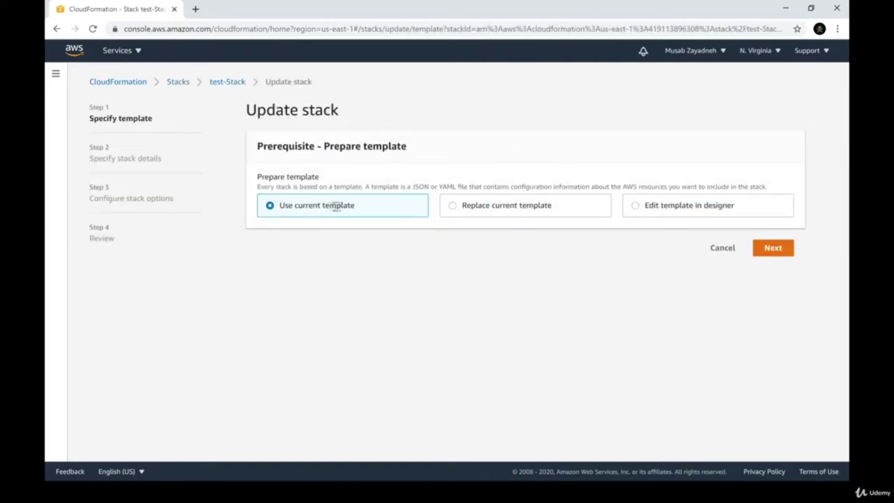
pyautogui.click(489, 207)
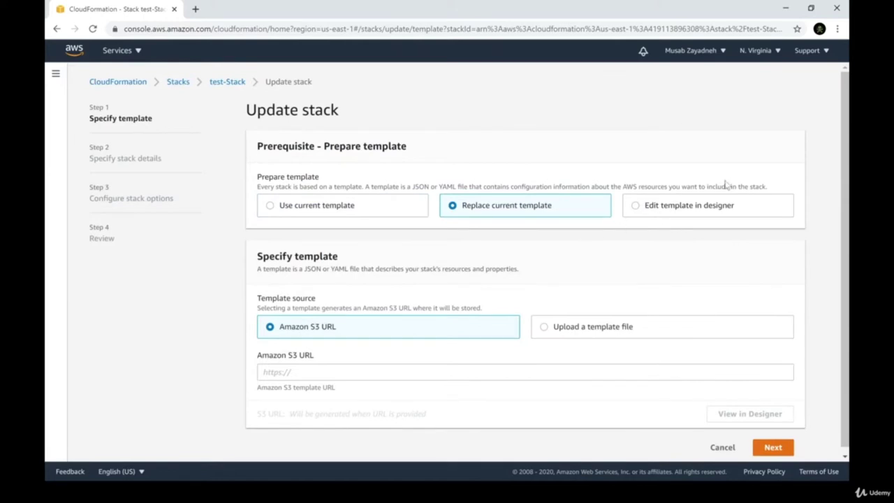
pyautogui.click(696, 208)
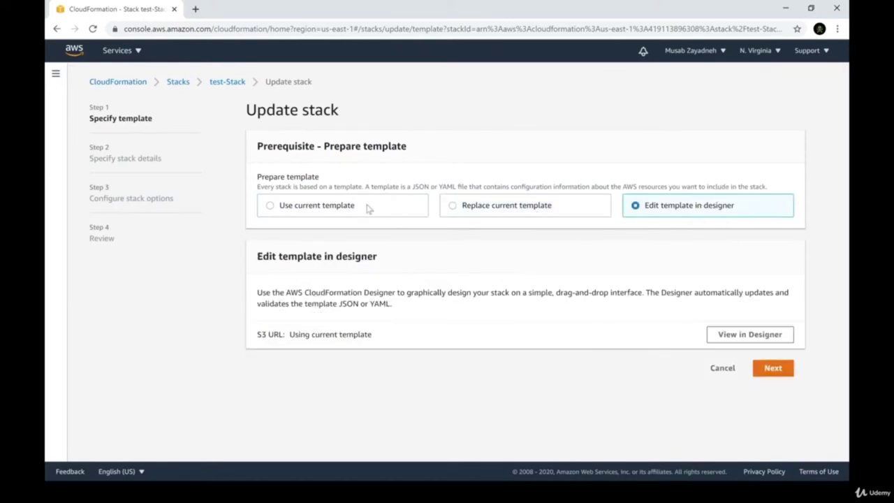
# - Choose to replace the current template and upload the template file EC2_With_SG_and_EIP.yaml
pyautogui.click(469, 205)
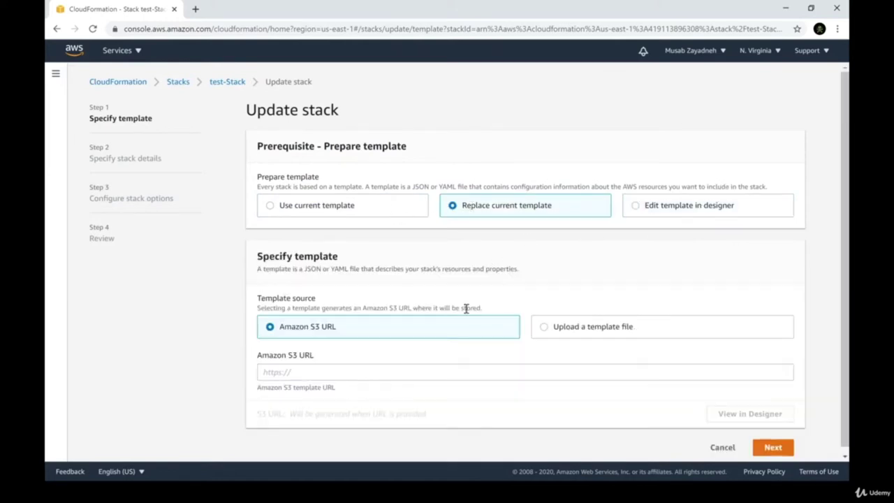
pyautogui.click(579, 328)
pyautogui.scroll(-1, 471, 333)
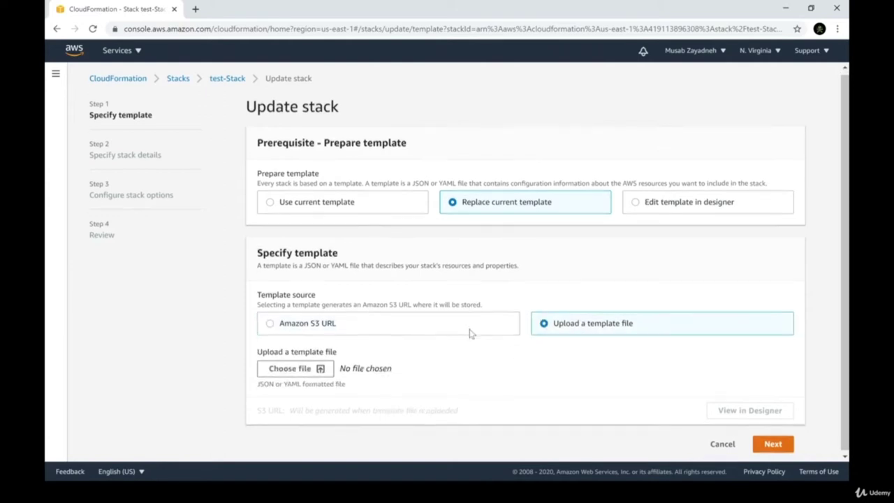
pyautogui.click(310, 369)
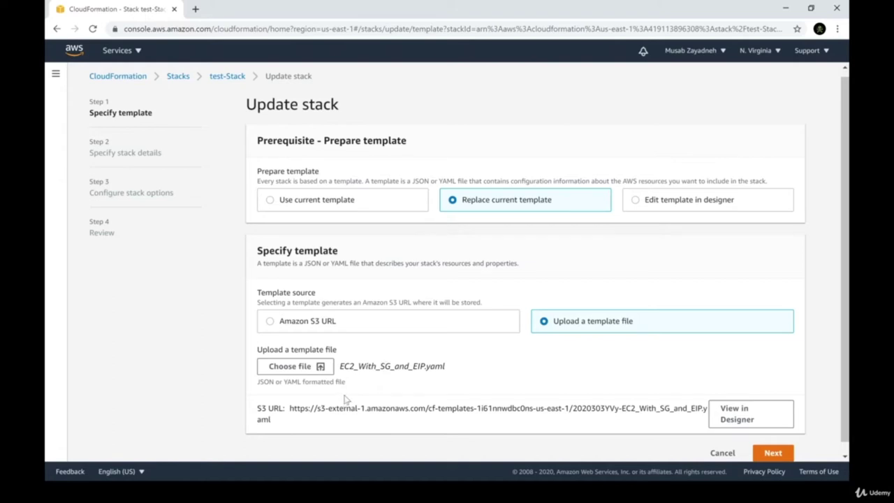
# - Switch to EC2_With_SG_and_EIP.yaml in the text editor and locate the Parameters section with its SecurityGroupDescription parameter
pyautogui.hotkey('alt', 'Tab')
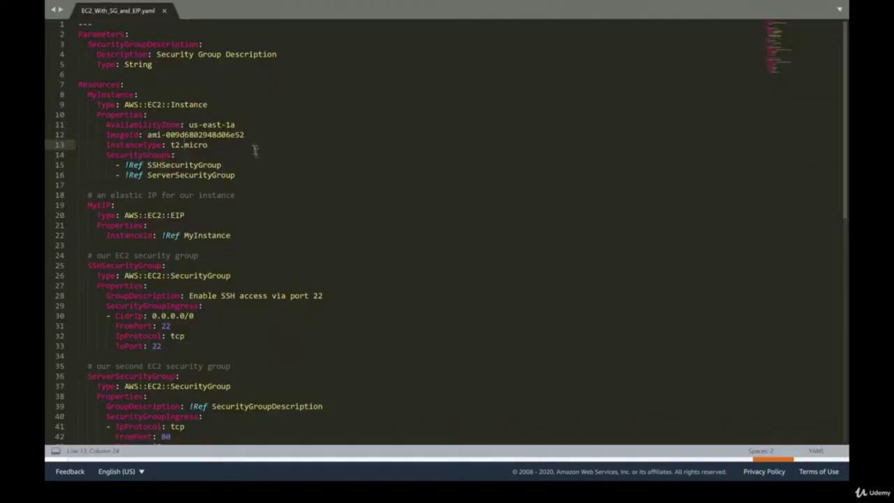
pyautogui.doubleClick(86, 25)
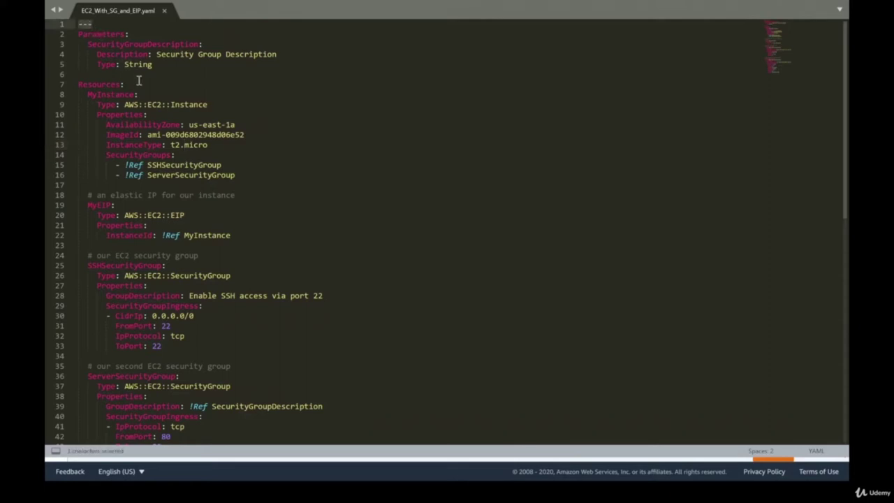
pyautogui.doubleClick(96, 33)
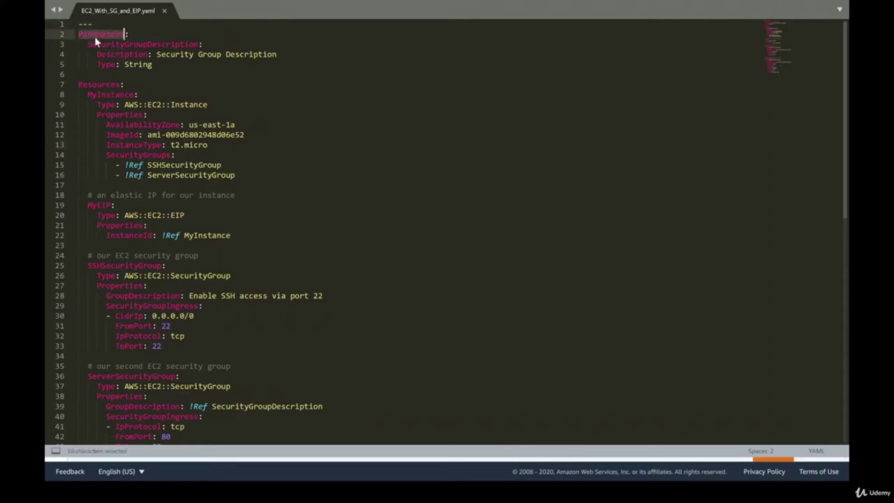
pyautogui.doubleClick(121, 43)
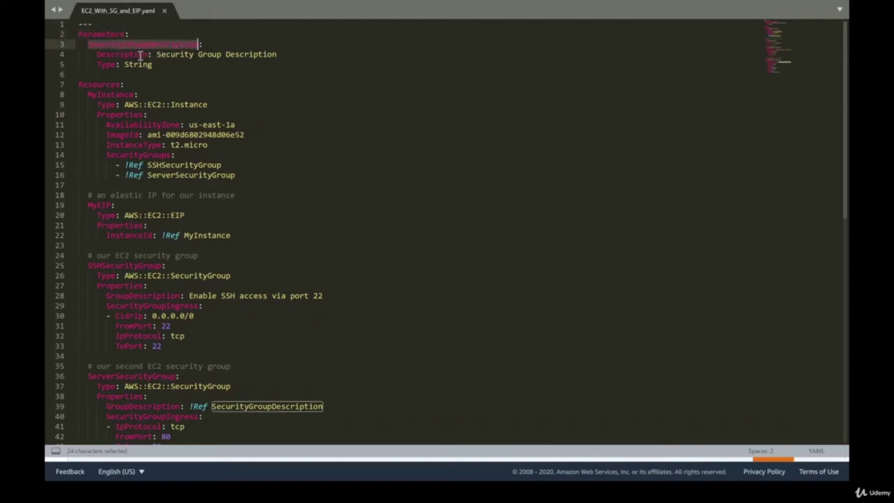
# - Read the Description and Type of the SecurityGroupDescription parameter
pyautogui.doubleClick(138, 54)
pyautogui.hotkey('ctrl', 'shift', 'Right')
pyautogui.hotkey('ctrl', 'shift', 'Right')
pyautogui.hotkey('ctrl', 'shift', 'Right')
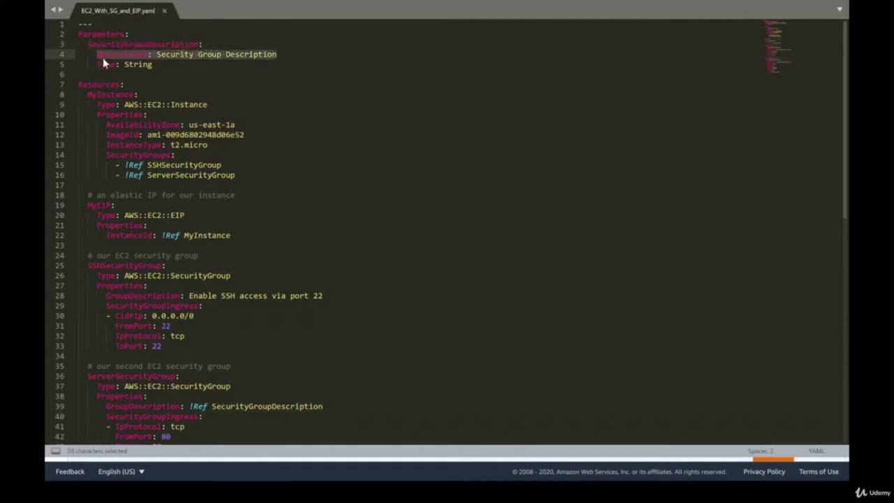
pyautogui.hotkey('ctrl', 'shift', 'Right')
pyautogui.hotkey('ctrl', 'shift', 'Right')
pyautogui.hotkey('ctrl', 'shift', 'Right')
pyautogui.hotkey('ctrl', 'shift', 'Right')
# - Examine the MyInstance resource's type and the entries under its SecurityGroups property
pyautogui.click(175, 104)
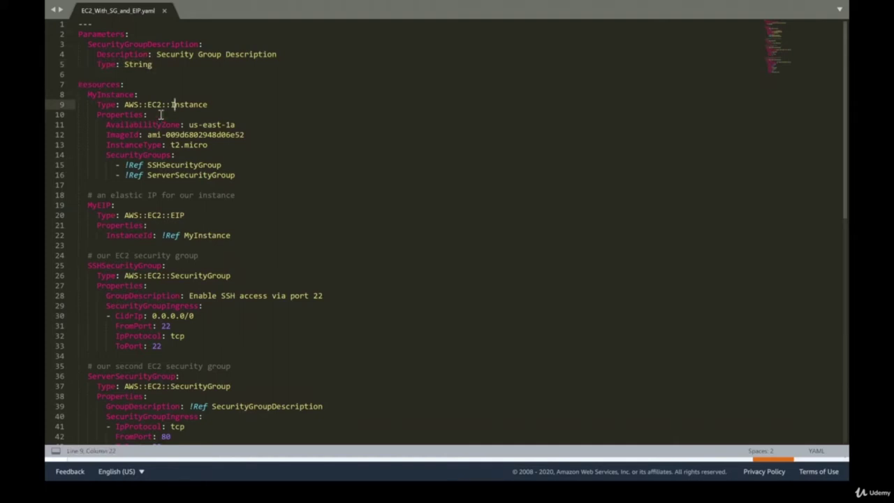
pyautogui.moveTo(97, 104); pyautogui.dragTo(125, 105)
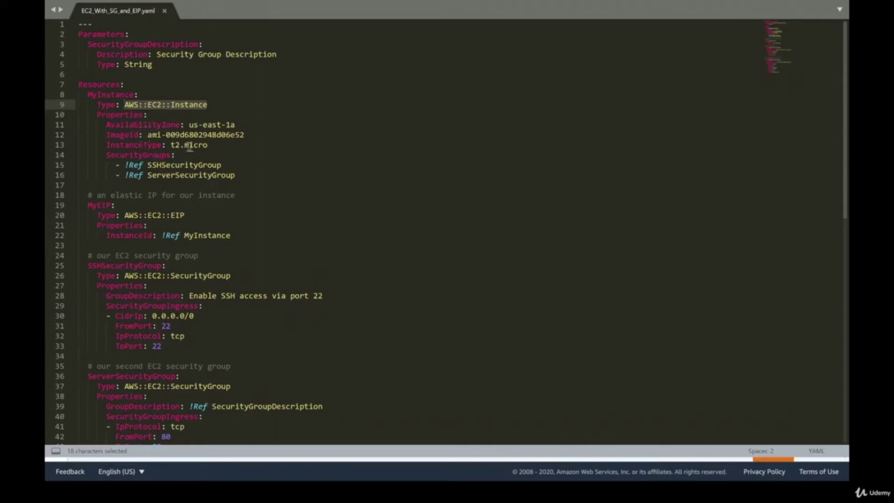
pyautogui.doubleClick(120, 154)
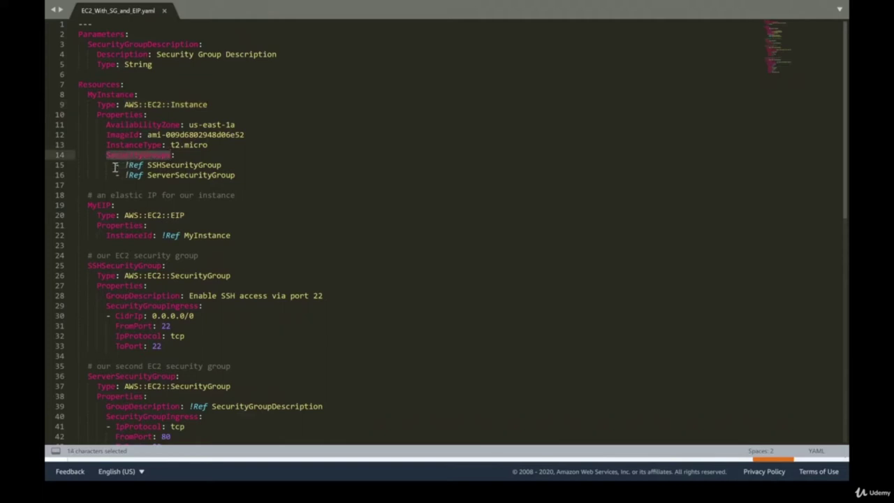
pyautogui.click(111, 165)
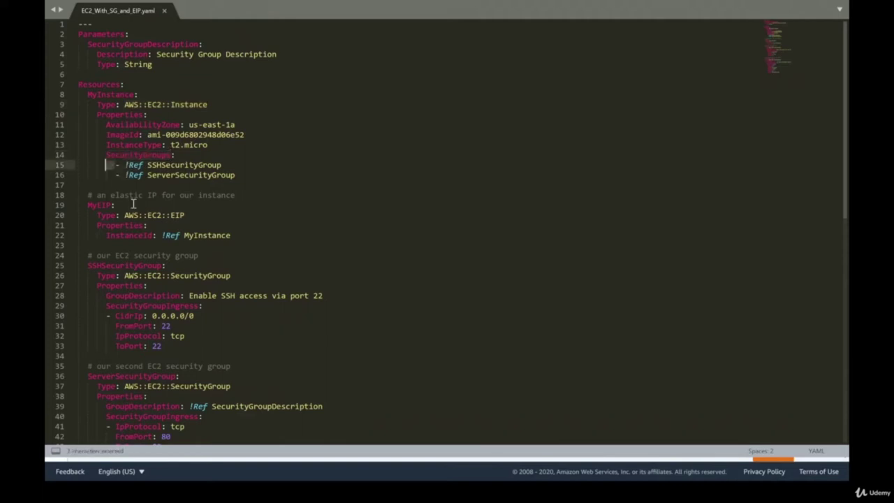
pyautogui.click(177, 186)
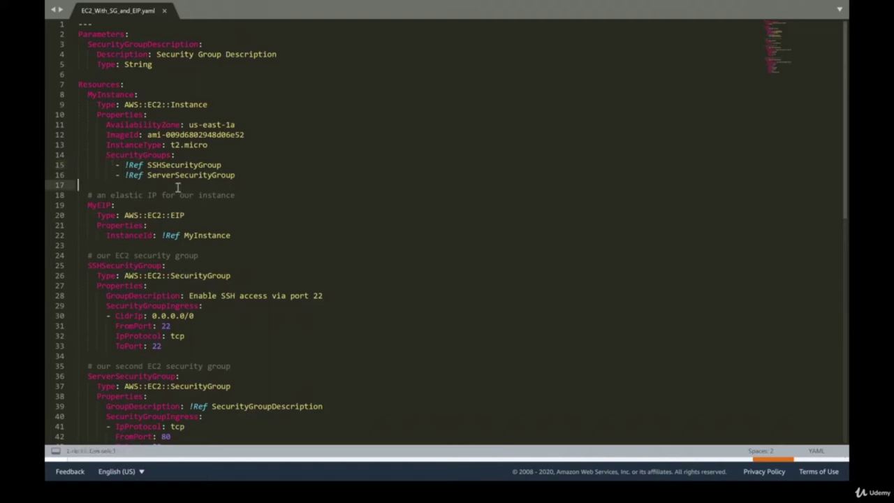
pyautogui.moveTo(222, 165); pyautogui.dragTo(115, 166)
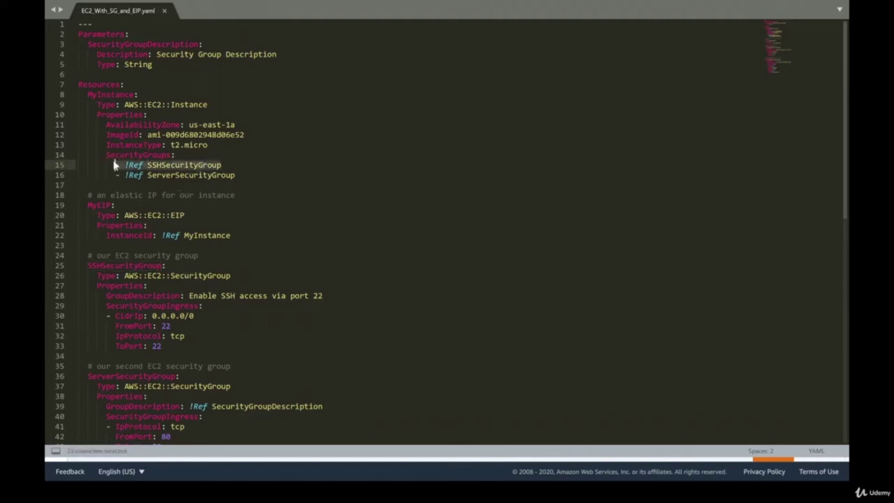
pyautogui.doubleClick(152, 155)
pyautogui.click(136, 171)
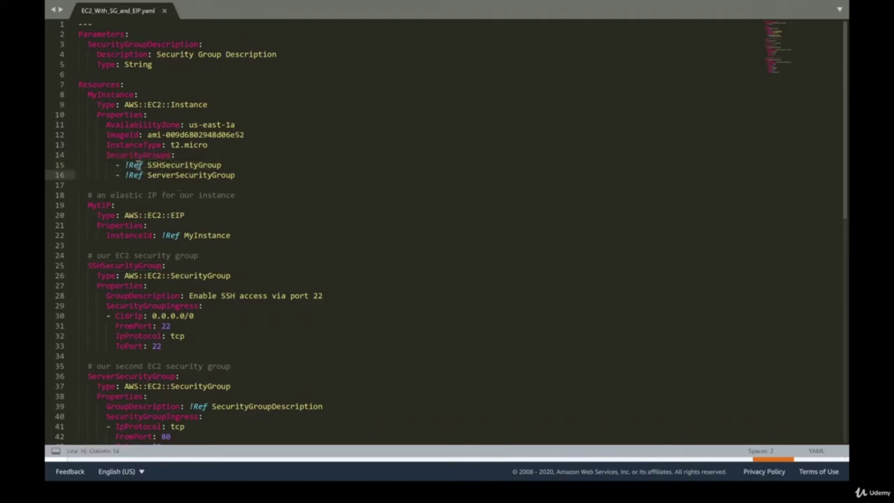
# - Examine the !Ref function in the first SecurityGroups entry and its other uses in the template
pyautogui.doubleClick(135, 165)
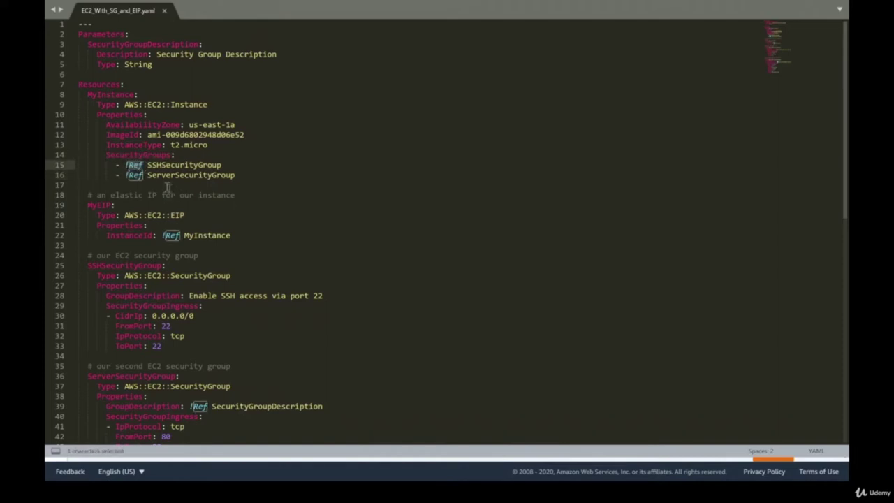
pyautogui.doubleClick(142, 166)
pyautogui.moveTo(128, 163); pyautogui.dragTo(125, 167)
pyautogui.click(144, 168)
pyautogui.doubleClick(137, 166)
# - Match the SSHSecurityGroup and ServerSecurityGroup references to their resource definitions further down the template
pyautogui.doubleClick(166, 166)
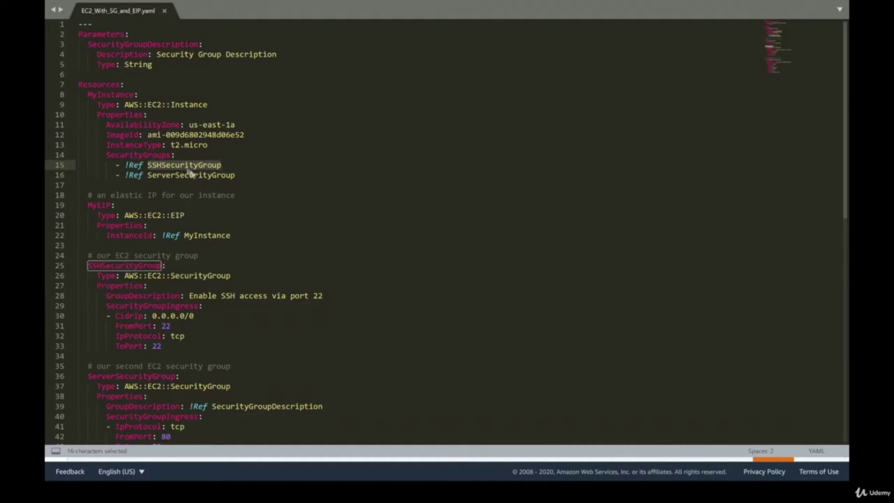
pyautogui.doubleClick(151, 175)
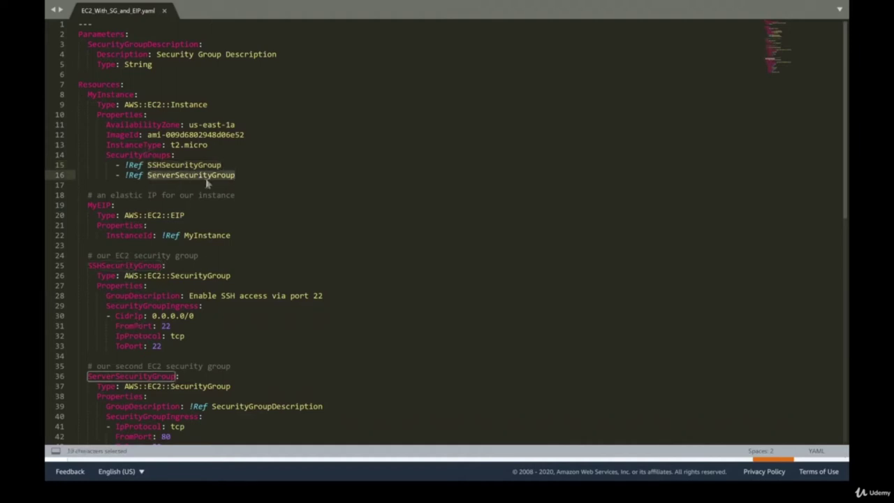
pyautogui.scroll(-5, 181, 358)
pyautogui.scroll(5, 176, 340)
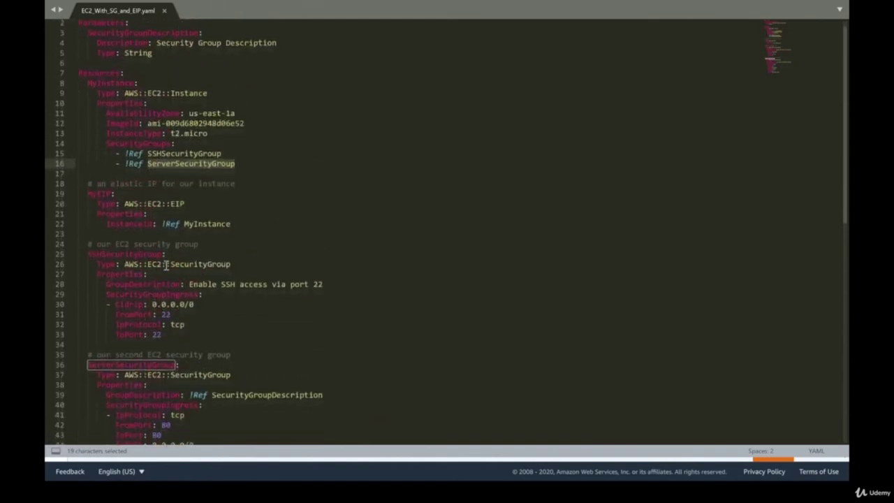
pyautogui.doubleClick(159, 166)
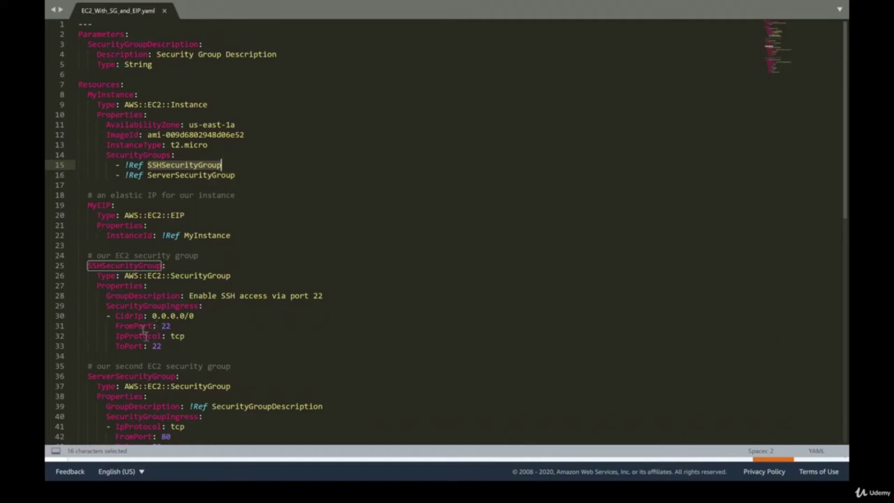
# - Compare how SSHSecurityGroup and ServerSecurityGroup set their GroupDescription, tracing the second one's !Ref back to the Parameters section
pyautogui.doubleClick(165, 176)
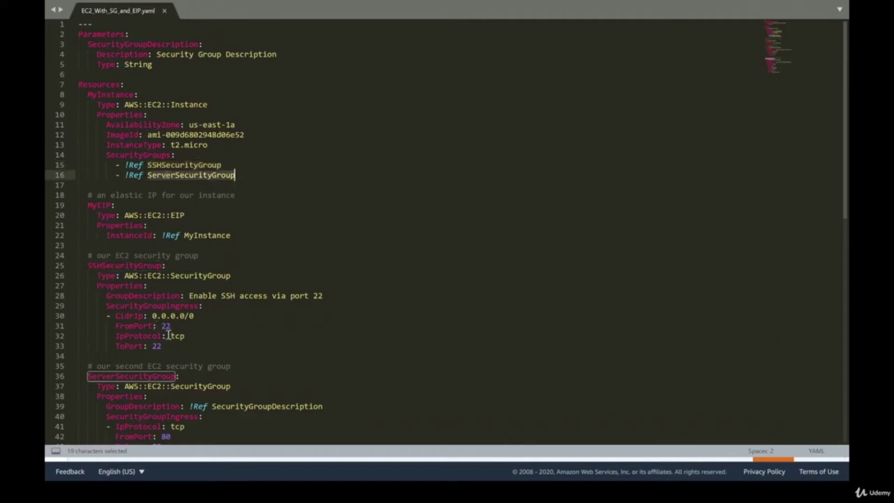
pyautogui.scroll(-3, 169, 334)
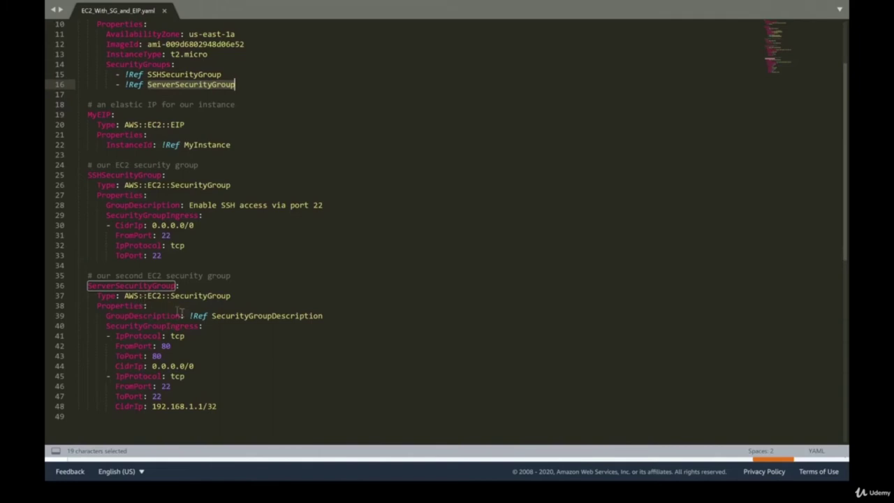
pyautogui.doubleClick(253, 318)
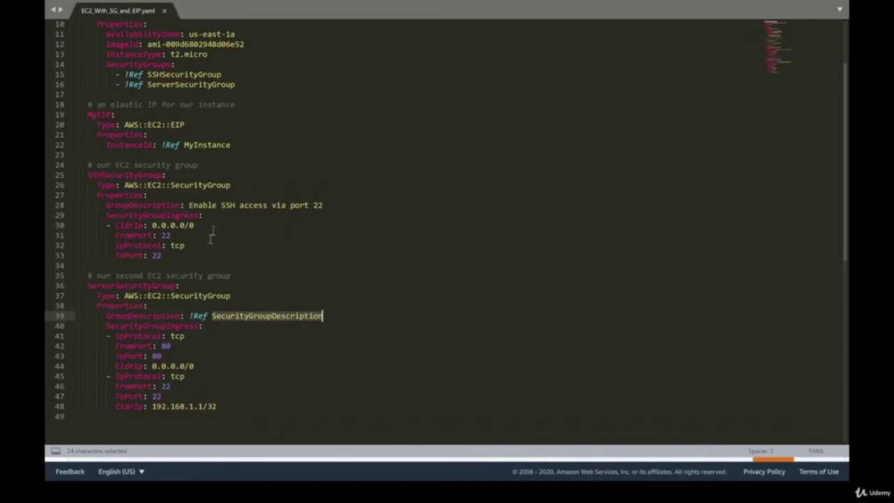
pyautogui.moveTo(323, 204); pyautogui.dragTo(148, 195)
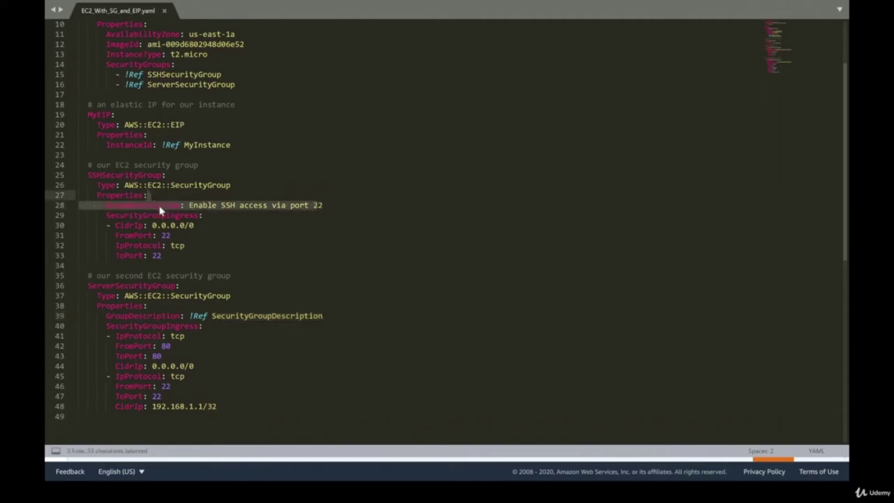
pyautogui.doubleClick(310, 316)
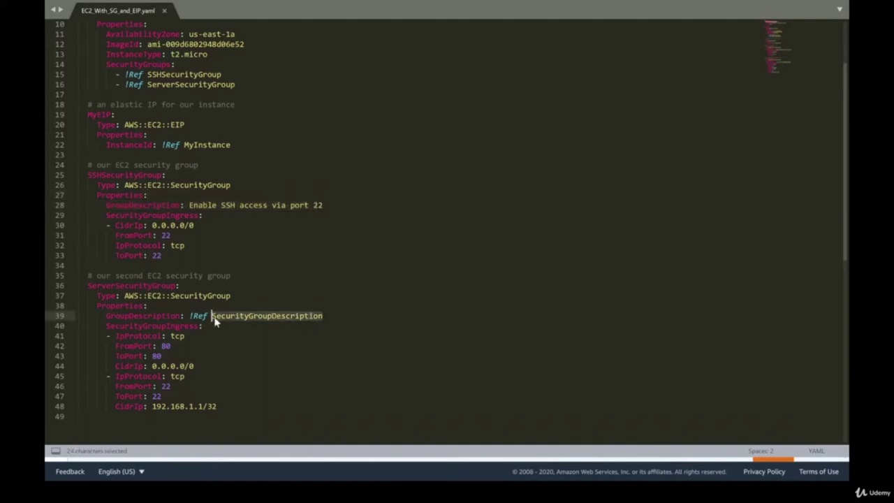
pyautogui.scroll(3, 238, 323)
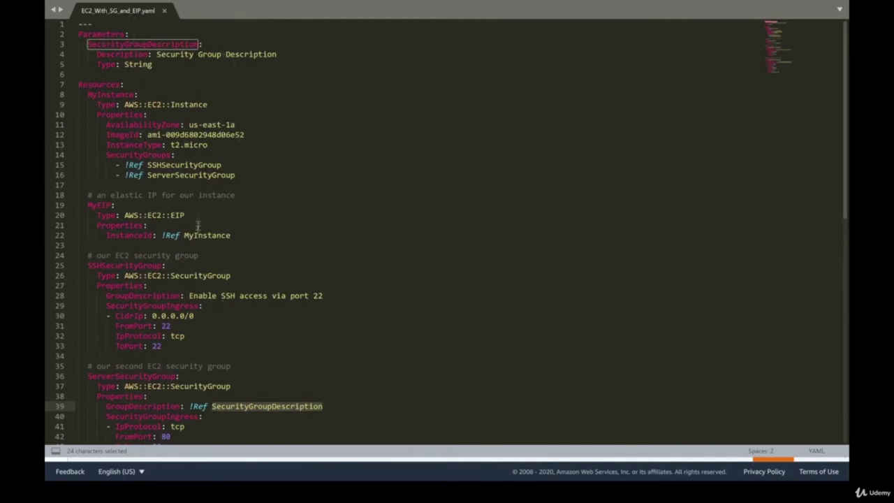
# - Examine the CidrIp of ServerSecurityGroup's last ingress rule and the group's reference in MyInstance's SecurityGroups
pyautogui.scroll(-3, 217, 319)
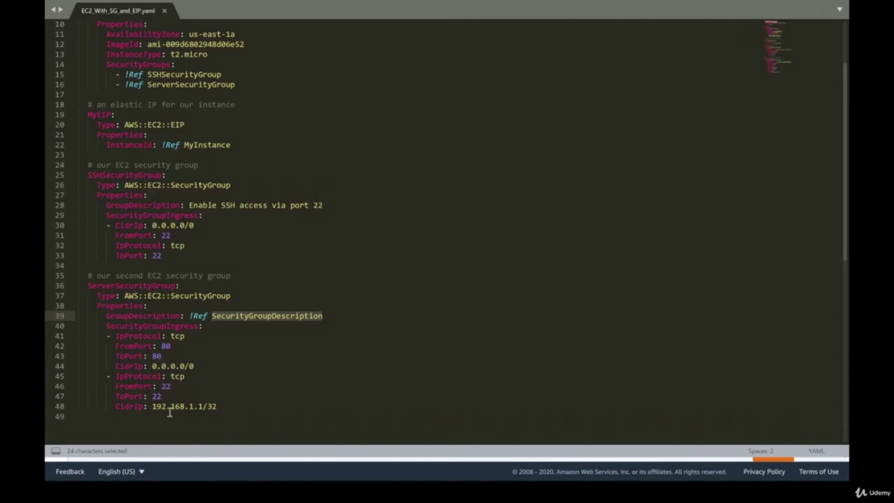
pyautogui.moveTo(218, 407); pyautogui.dragTo(151, 406)
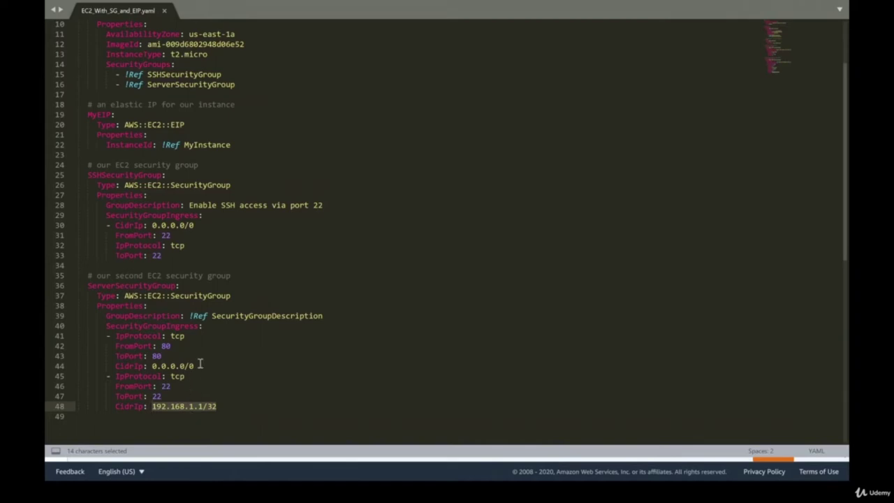
pyautogui.scroll(3, 200, 363)
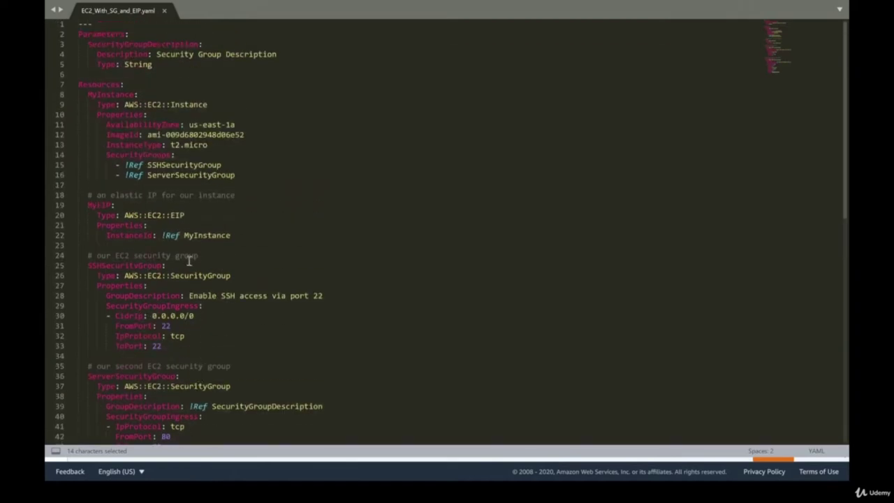
pyautogui.click(167, 181)
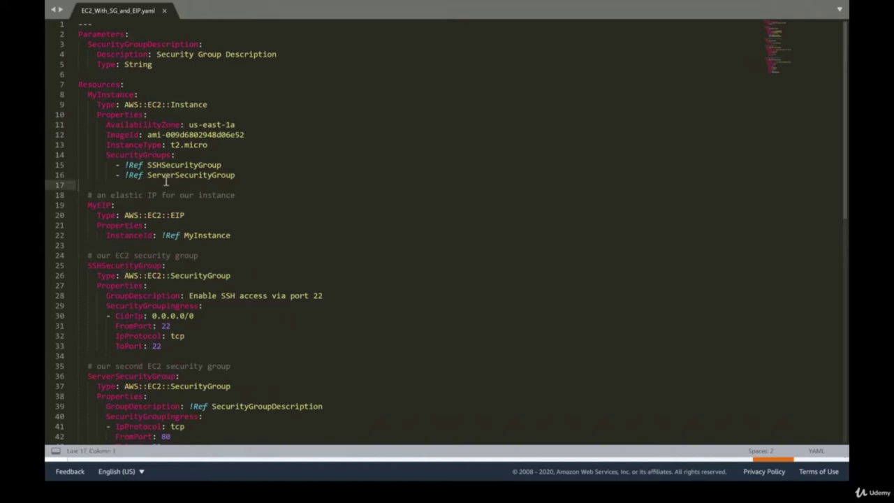
pyautogui.doubleClick(170, 175)
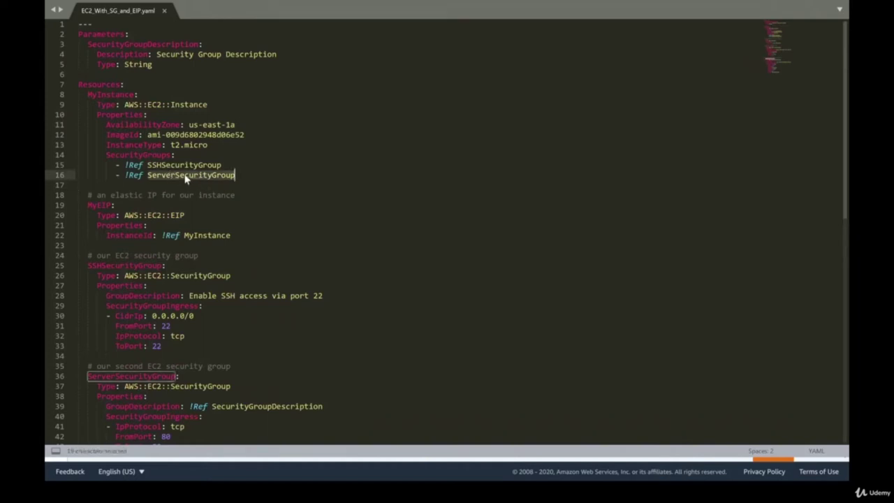
# - Compare the indentation of the MyEIP and MyInstance resource names beneath the Resources section
pyautogui.doubleClick(91, 205)
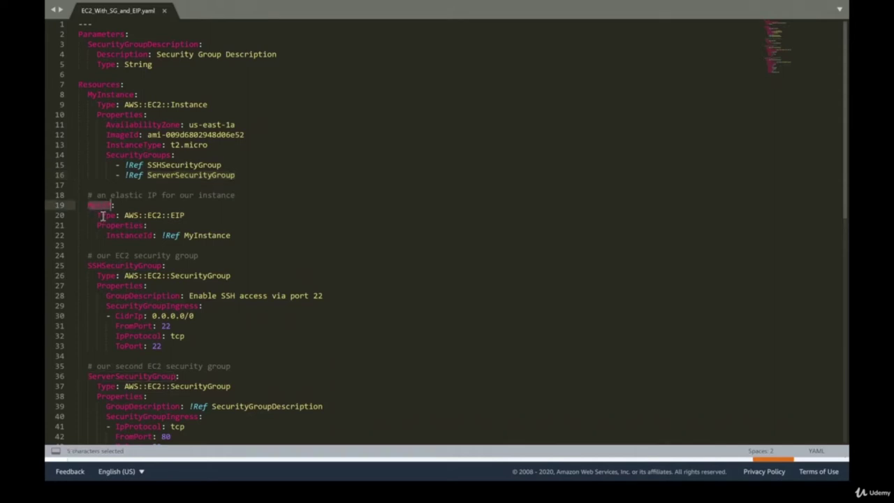
pyautogui.click(88, 206)
pyautogui.hotkey('shift', 'Home')
pyautogui.doubleClick(93, 204)
pyautogui.moveTo(87, 95); pyautogui.dragTo(60, 95)
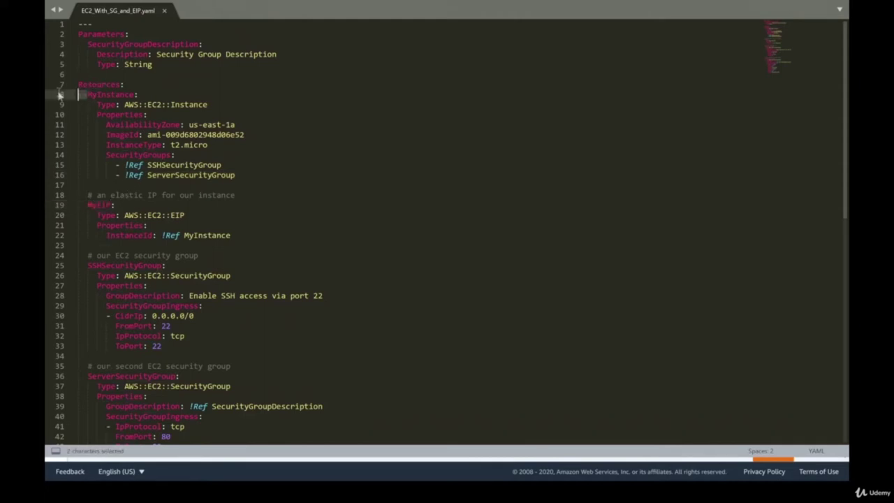
pyautogui.doubleClick(105, 94)
pyautogui.doubleClick(104, 85)
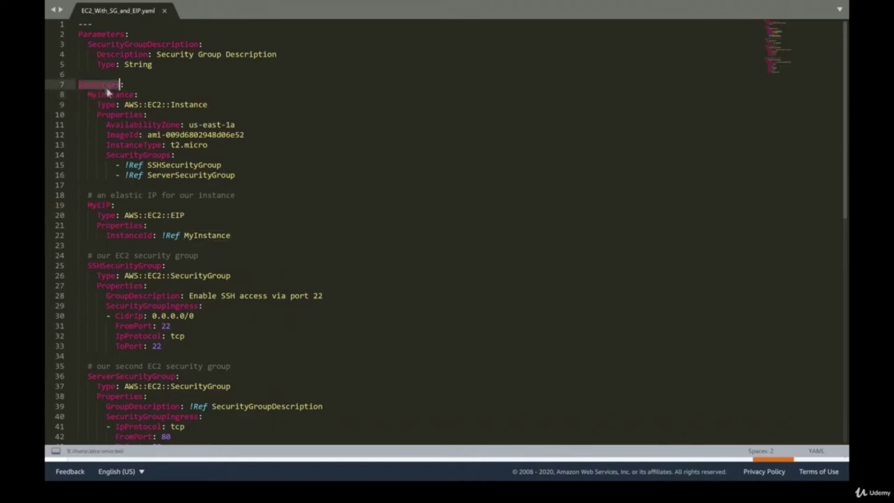
pyautogui.doubleClick(100, 205)
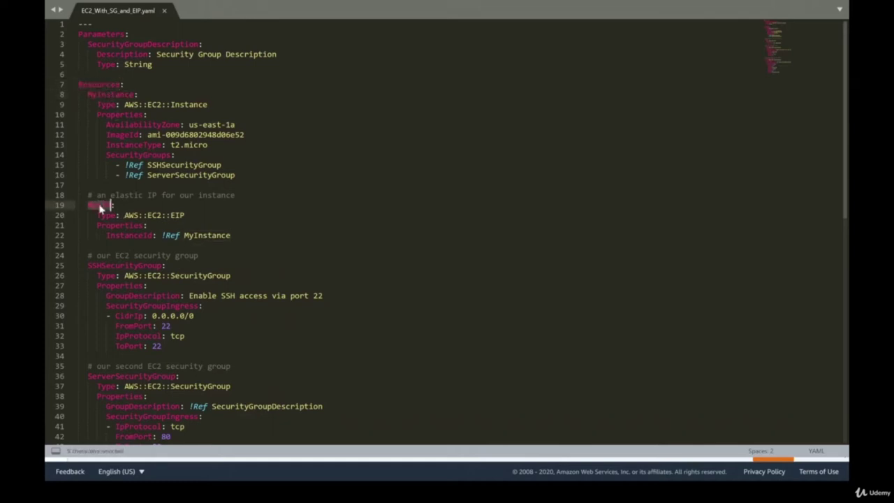
pyautogui.click(96, 215)
pyautogui.click(91, 205)
pyautogui.doubleClick(98, 205)
pyautogui.click(110, 216)
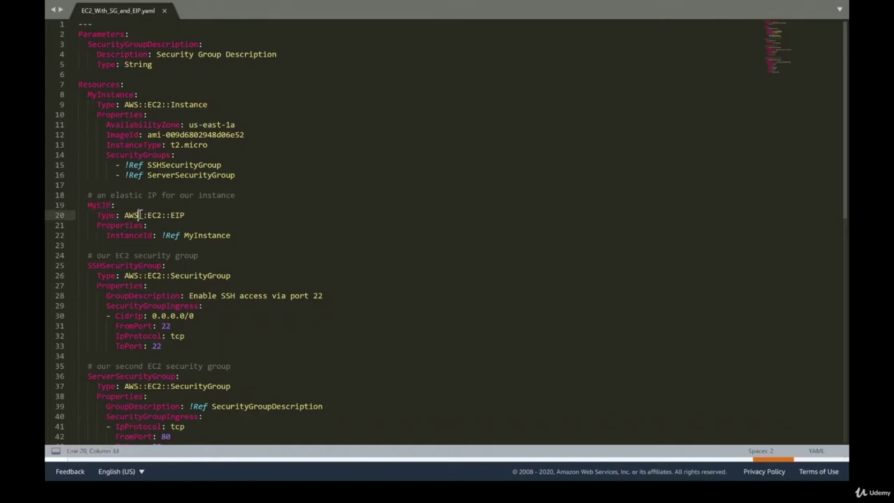
# - Examine MyEIP's type and properties, matching its InstanceId reference to the MyInstance resource definition
pyautogui.moveTo(125, 215); pyautogui.dragTo(185, 216)
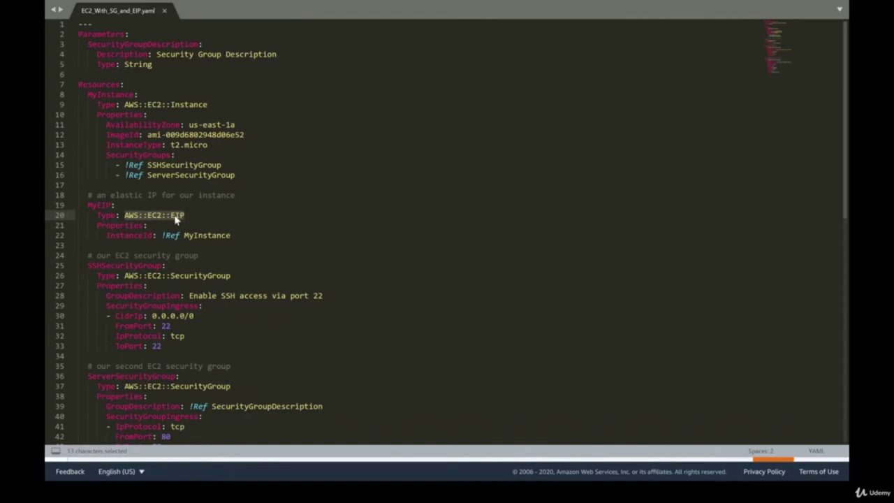
pyautogui.click(120, 226)
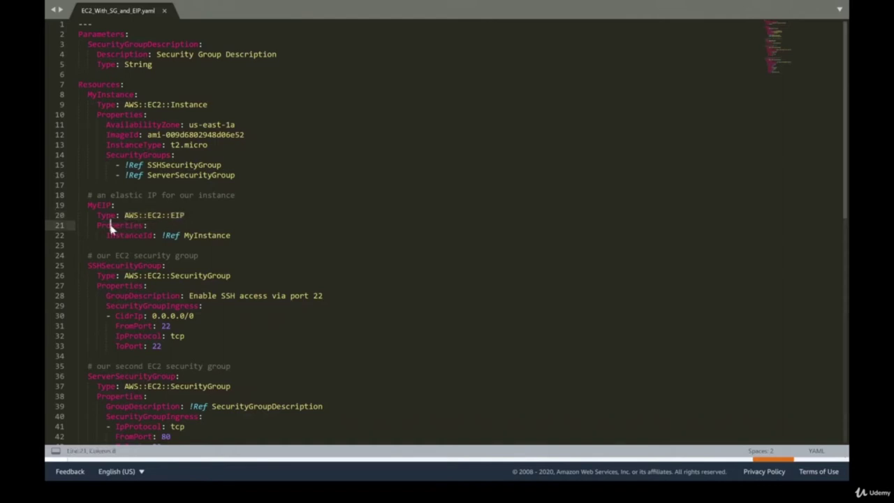
pyautogui.doubleClick(114, 226)
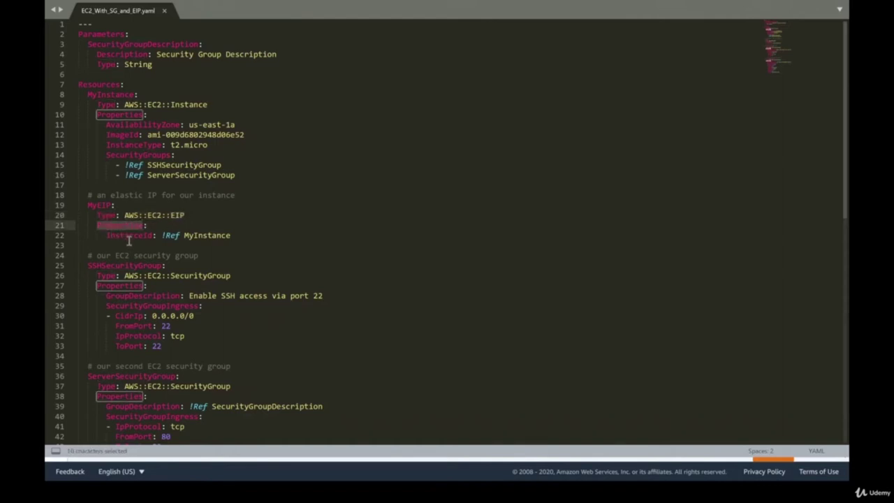
pyautogui.doubleClick(129, 237)
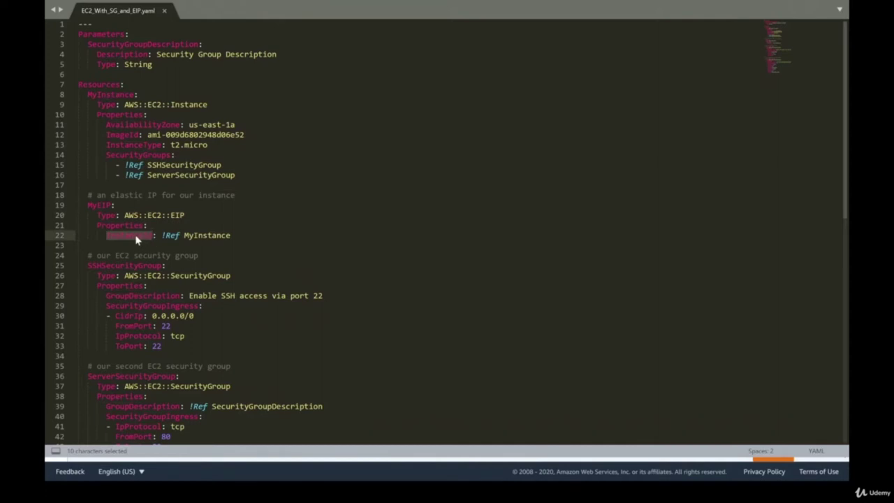
pyautogui.doubleClick(201, 235)
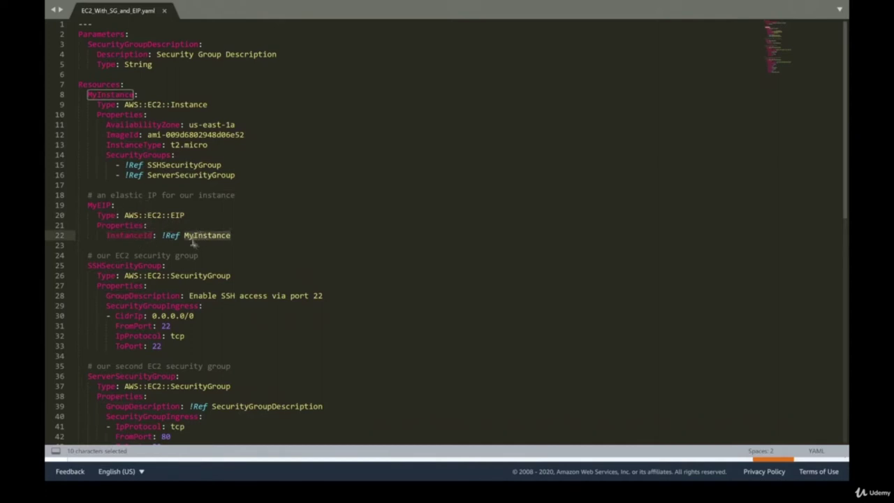
pyautogui.doubleClick(114, 94)
pyautogui.click(234, 236)
pyautogui.moveTo(247, 236); pyautogui.dragTo(63, 204)
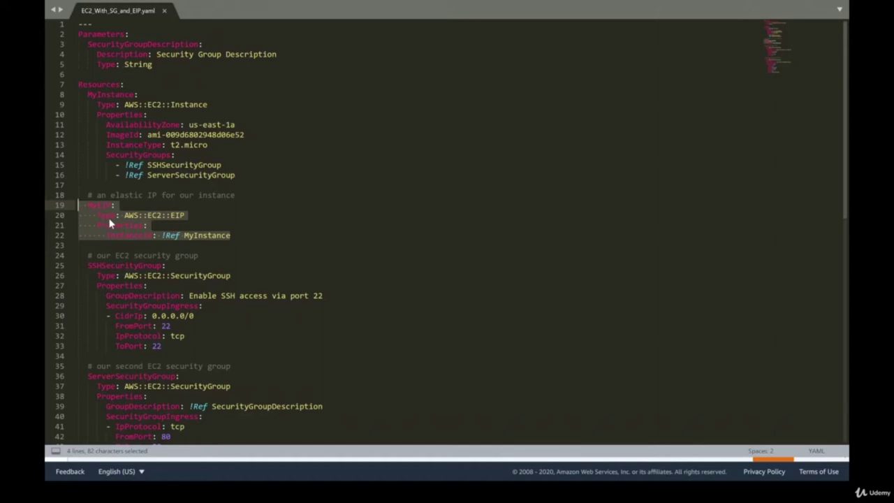
pyautogui.click(134, 225)
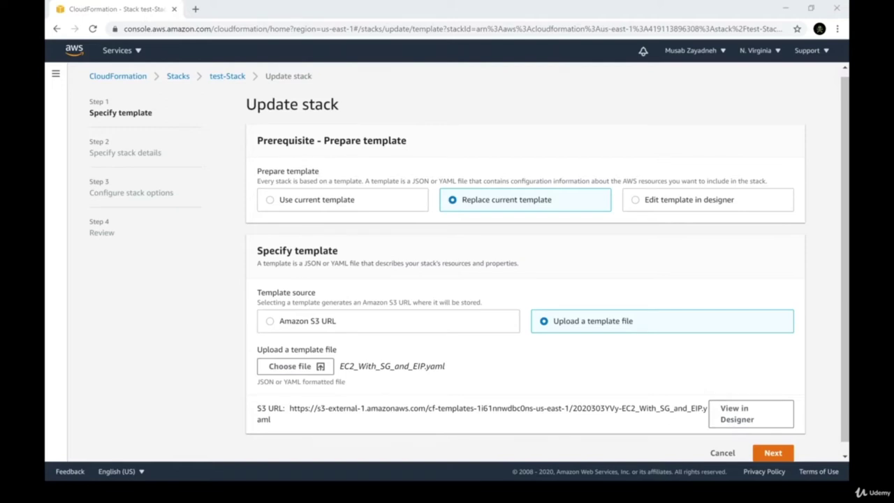
# - In the CloudFormation console, continue the test-Stack update to the stack details and examine the SecurityGroupDescription parameter's input field
pyautogui.click(776, 453)
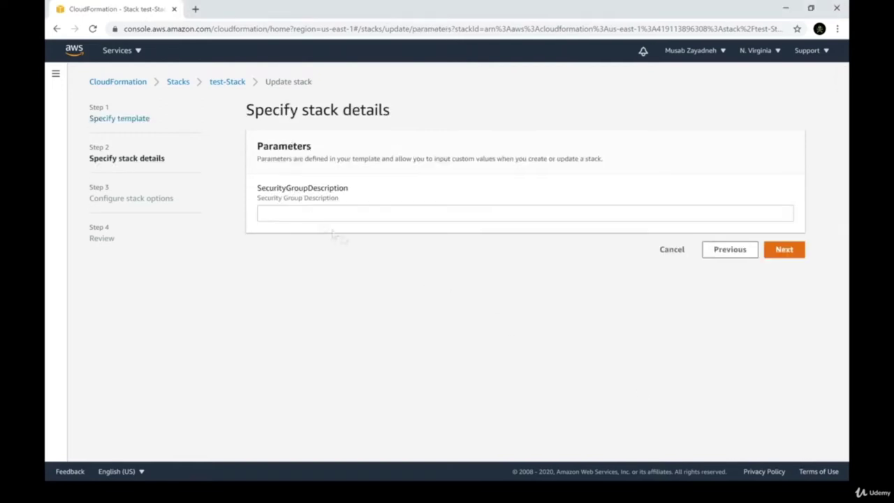
pyautogui.doubleClick(263, 148)
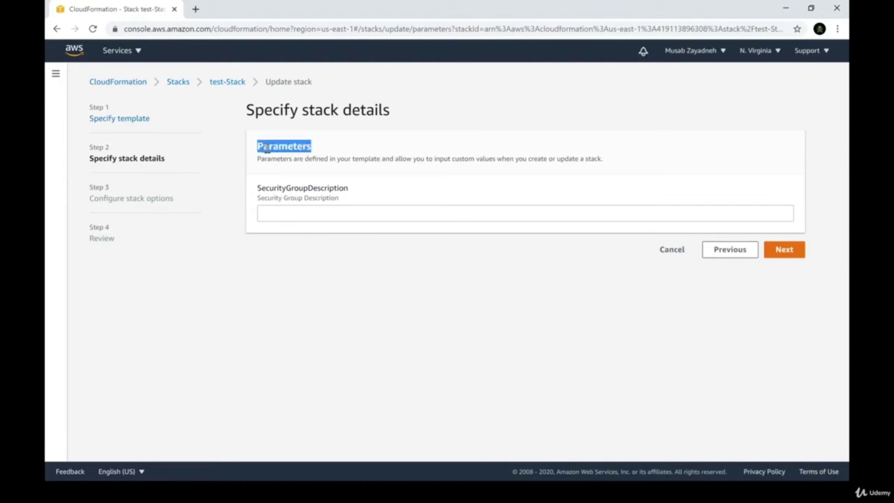
pyautogui.doubleClick(287, 190)
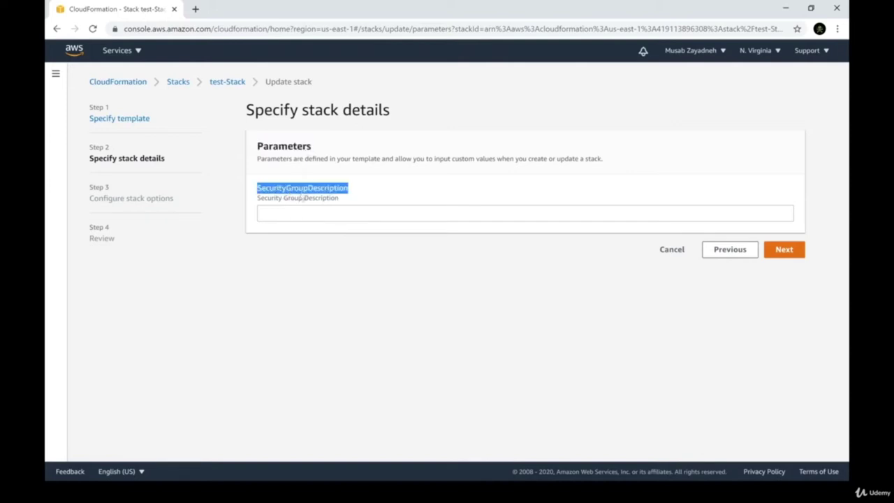
pyautogui.click(283, 213)
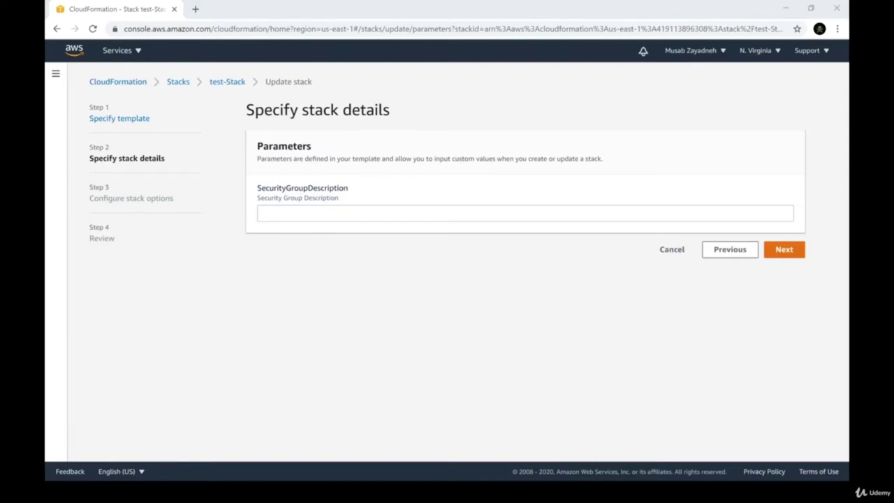
# - Return to EC2_With_SG_and_EIP.yaml in the editor and match the ServerSecurityGroup definition with its reference under MyInstance's SecurityGroups
pyautogui.scroll(-2, 199, 211)
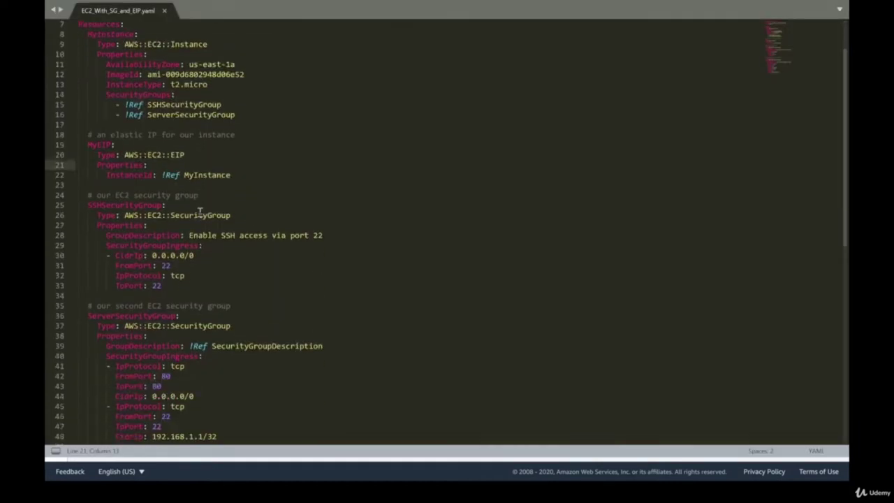
pyautogui.scroll(-3, 199, 211)
pyautogui.click(238, 256)
pyautogui.moveTo(238, 256); pyautogui.dragTo(132, 251)
pyautogui.click(109, 225)
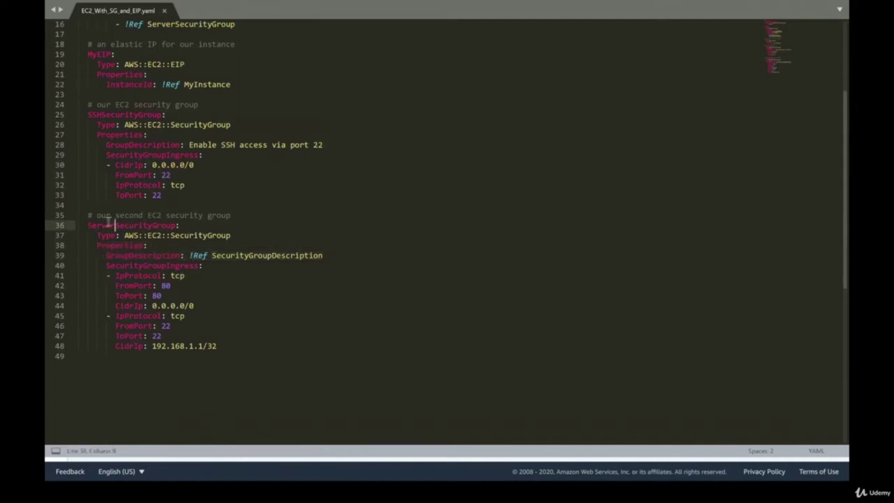
pyautogui.doubleClick(110, 225)
pyautogui.scroll(5, 199, 158)
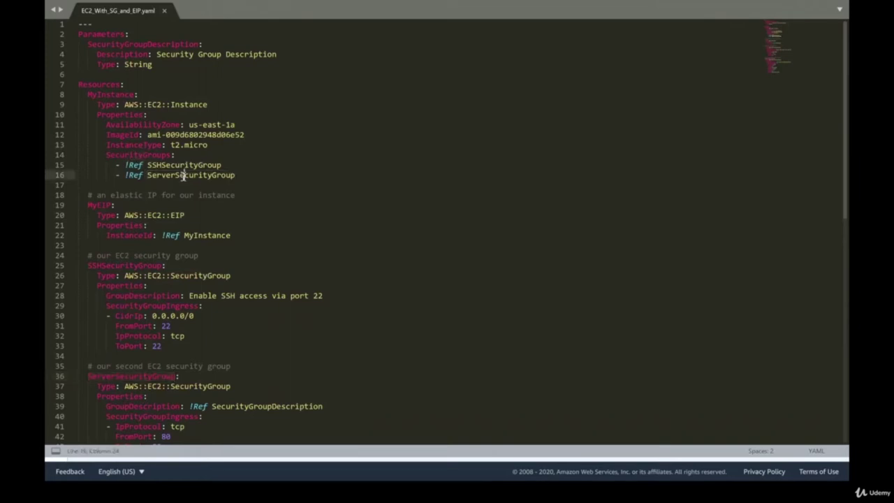
pyautogui.scroll(-8, 166, 168)
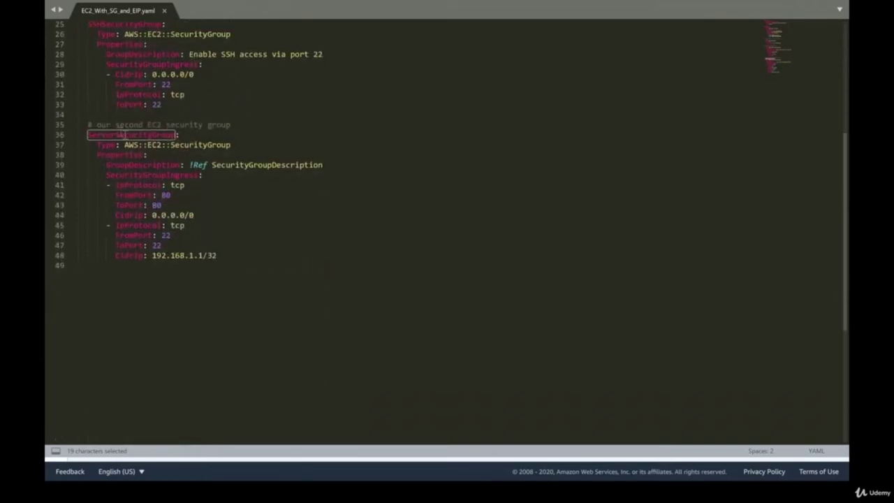
pyautogui.scroll(5, 128, 140)
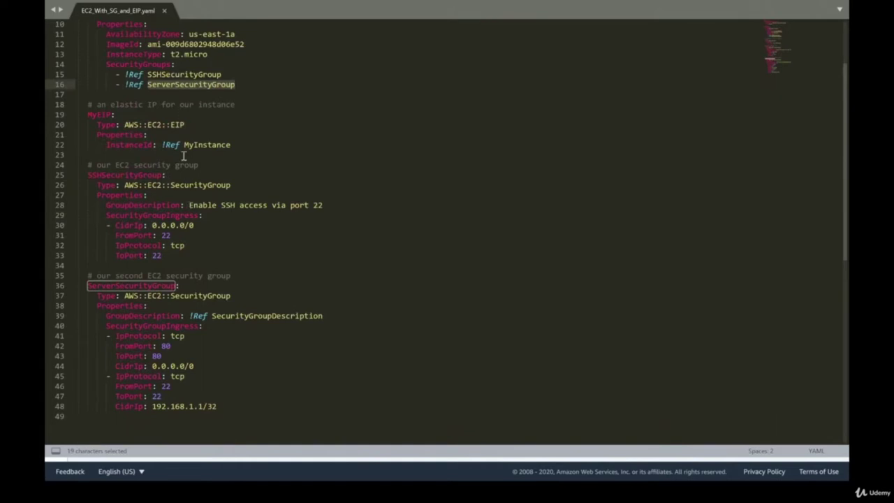
pyautogui.scroll(-5, 184, 155)
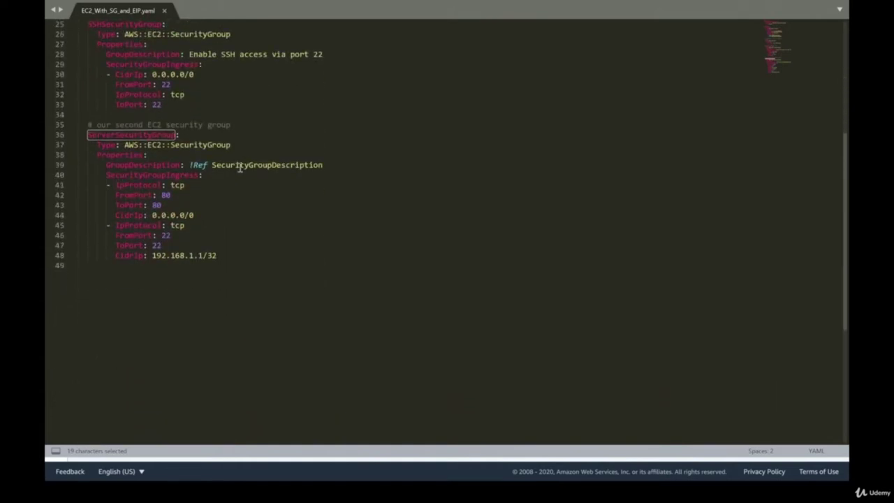
# - Trace the SecurityGroupDescription reference in ServerSecurityGroup's GroupDescription back to the parameter definition at the start of the template
pyautogui.doubleClick(241, 166)
pyautogui.scroll(8, 176, 213)
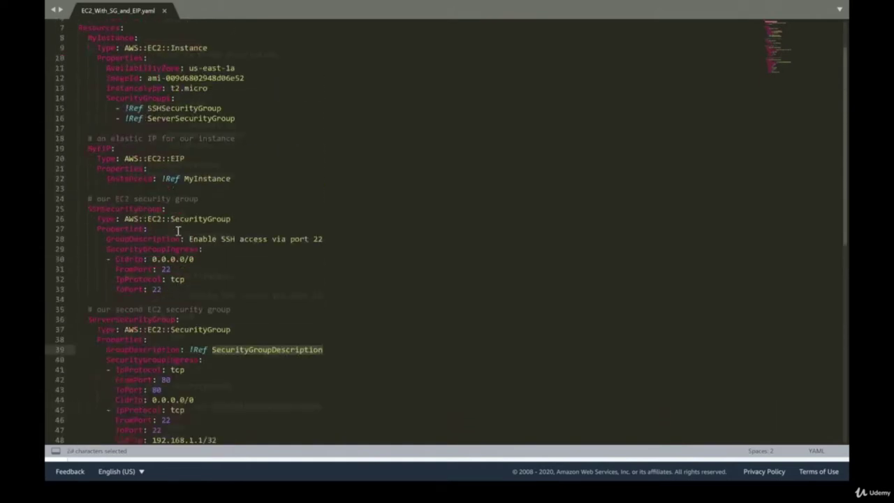
pyautogui.moveTo(96, 34); pyautogui.dragTo(172, 71)
pyautogui.click(174, 75)
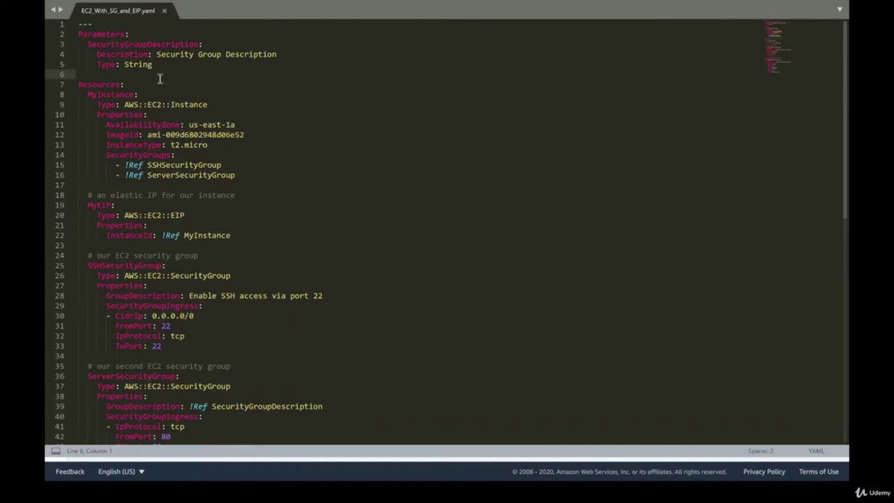
# - Check the SecurityGroupDescription parameter's String type in the template, and in the CloudFormation console continue the update to the stack options
pyautogui.doubleClick(137, 64)
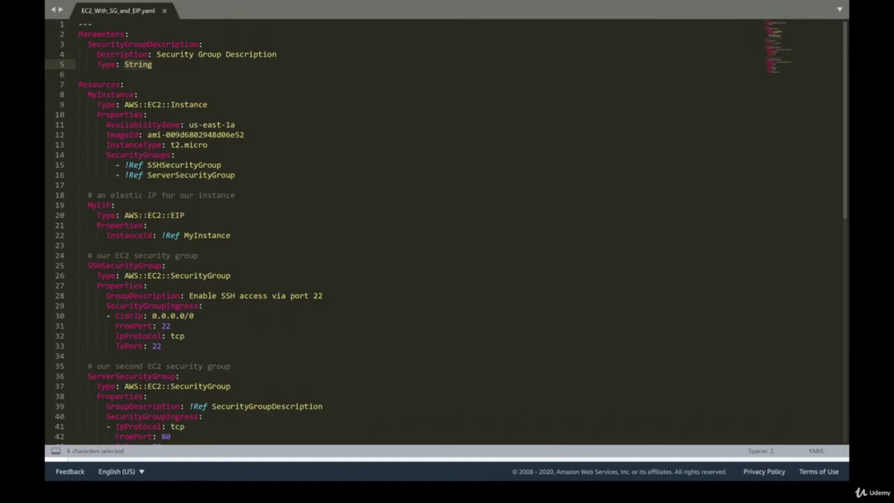
pyautogui.hotkey('alt', 'Tab')
pyautogui.click(785, 250)
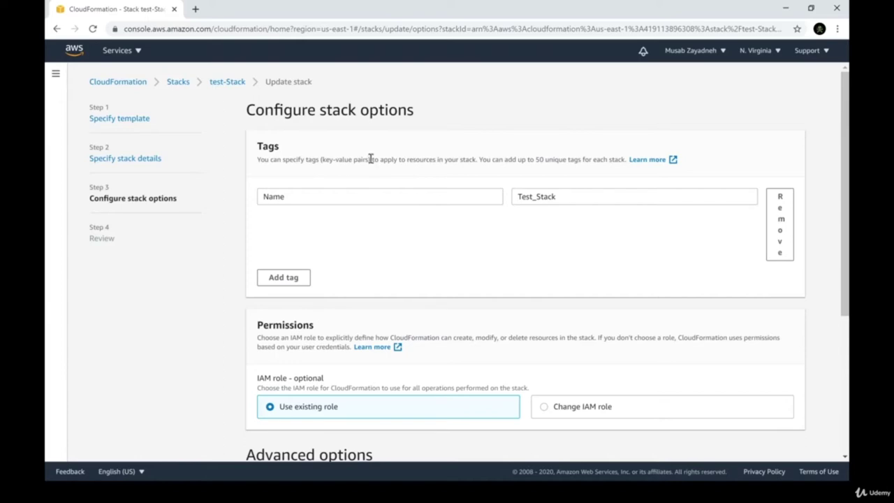
# - Look over the stack options, expand the notification options, and continue to the test-Stack update review
pyautogui.scroll(-3, 484, 252)
pyautogui.scroll(3, 484, 252)
pyautogui.scroll(-3, 356, 276)
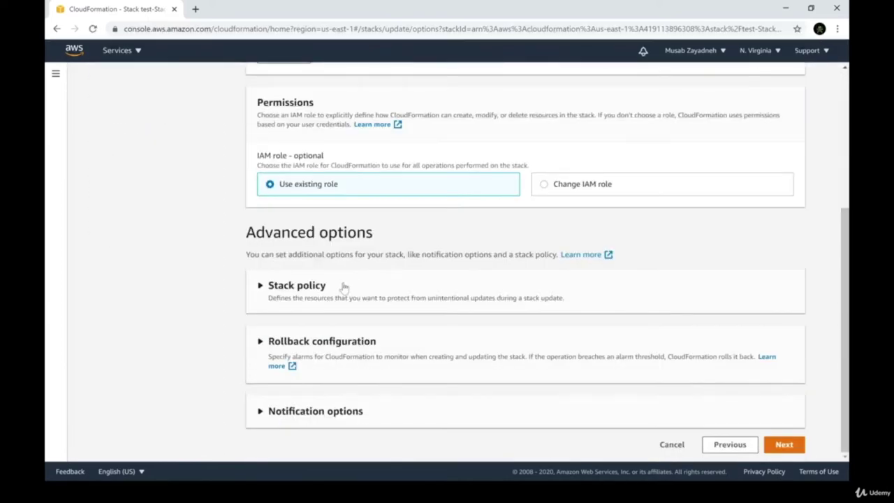
pyautogui.click(364, 414)
pyautogui.scroll(-2, 372, 414)
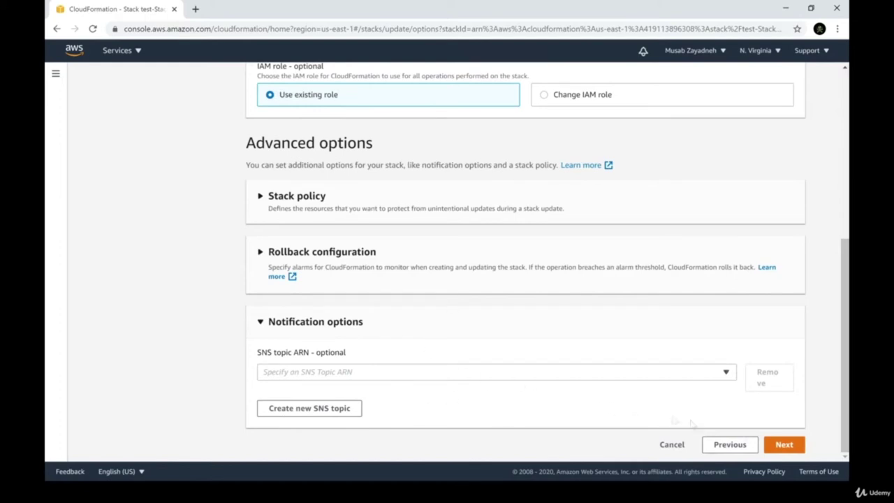
pyautogui.click(798, 449)
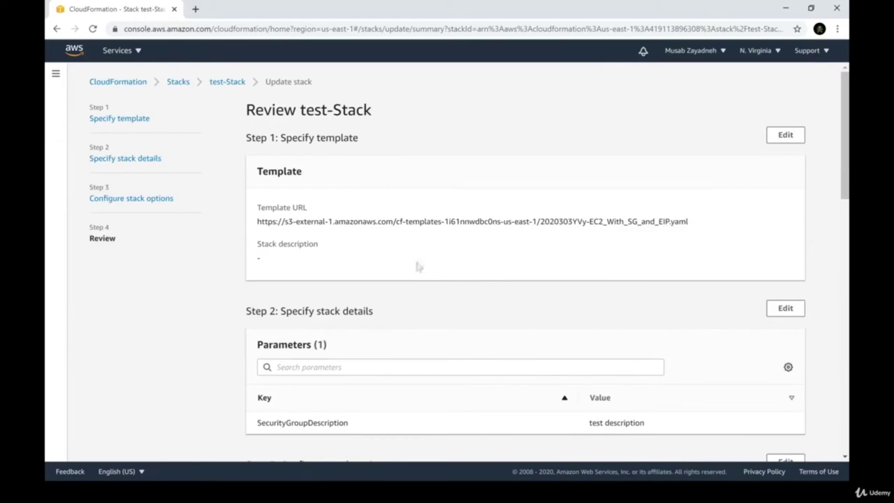
# - Go through the test-Stack update review to the change set preview and its list of changes
pyautogui.scroll(-2, 417, 269)
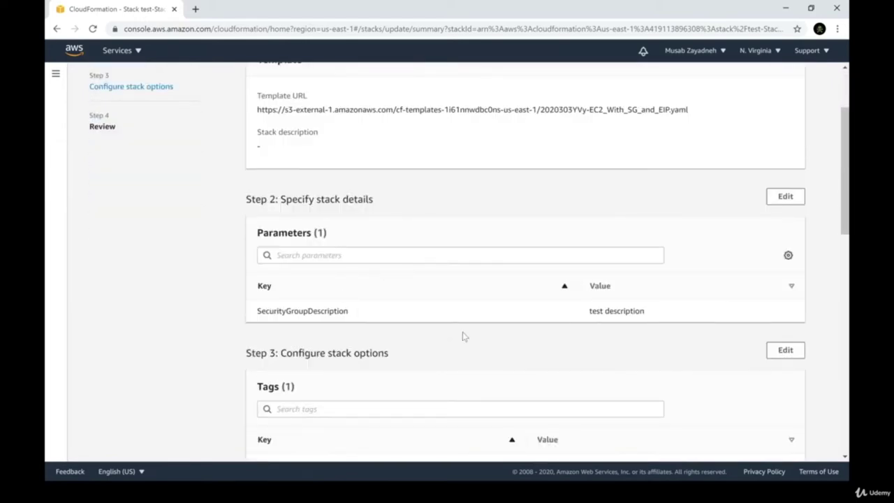
pyautogui.scroll(-3, 410, 326)
pyautogui.scroll(-5, 373, 251)
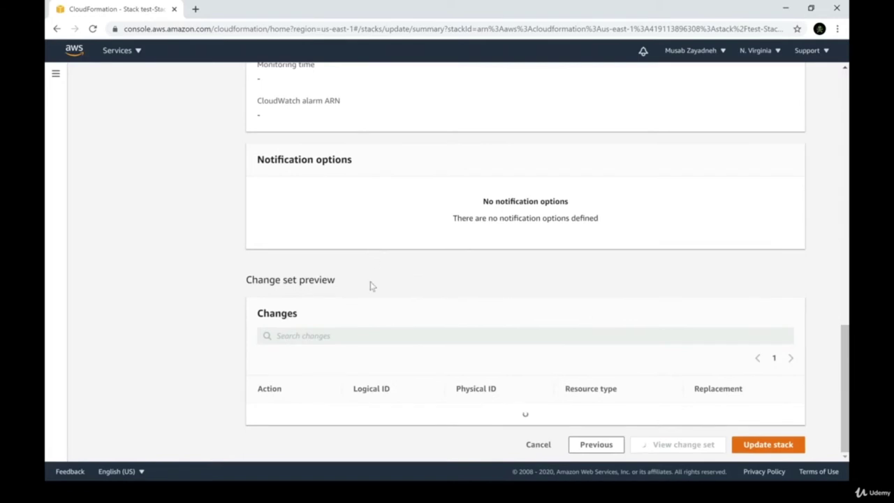
pyautogui.scroll(-1, 368, 309)
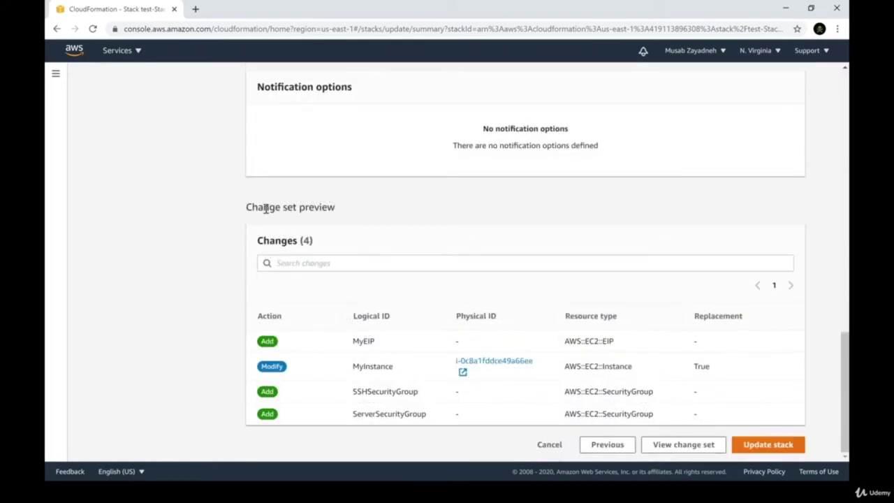
pyautogui.moveTo(266, 207); pyautogui.dragTo(302, 209)
pyautogui.moveTo(257, 241); pyautogui.dragTo(321, 244)
# - Examine MyEIP's action, logical ID and resource type in the change set preview, and match them with its definition in EC2_With_SG_and_EIP.yaml
pyautogui.click(264, 341)
pyautogui.doubleClick(369, 343)
pyautogui.doubleClick(591, 342)
pyautogui.moveTo(580, 342); pyautogui.dragTo(615, 344)
pyautogui.click(614, 342)
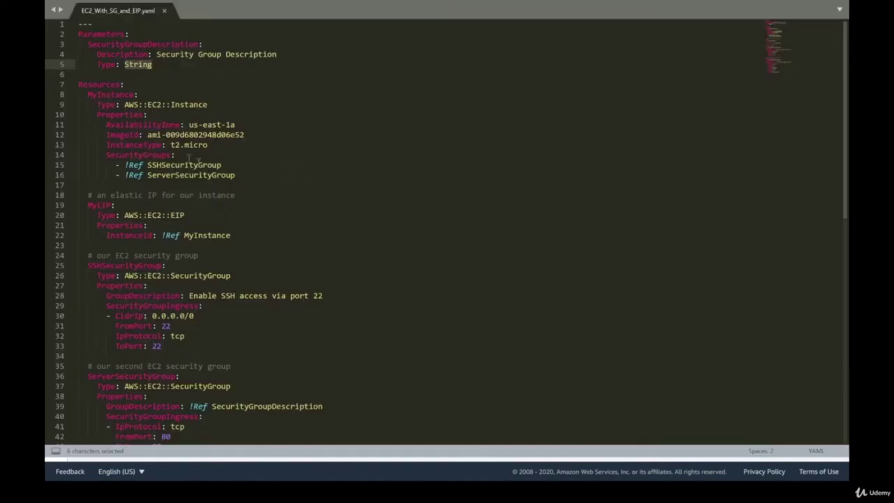
pyautogui.click(194, 174)
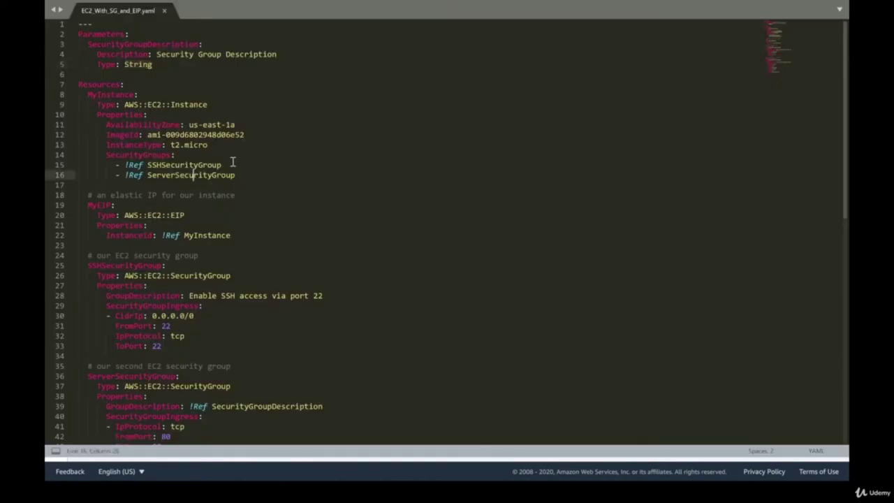
pyautogui.moveTo(244, 234); pyautogui.dragTo(78, 205)
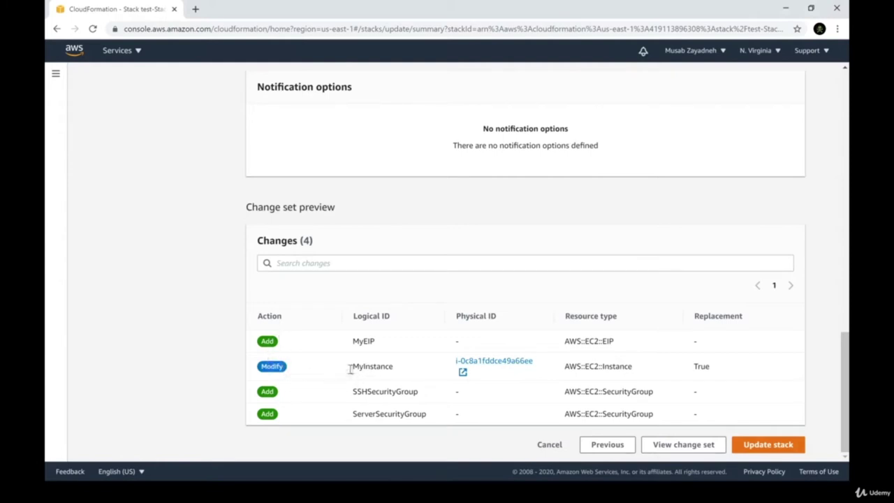
# - Match the MyInstance entry in the change set preview with the MyInstance resource in the template, and return to the console
pyautogui.doubleClick(378, 368)
pyautogui.hotkey('alt', 'Tab')
pyautogui.doubleClick(106, 95)
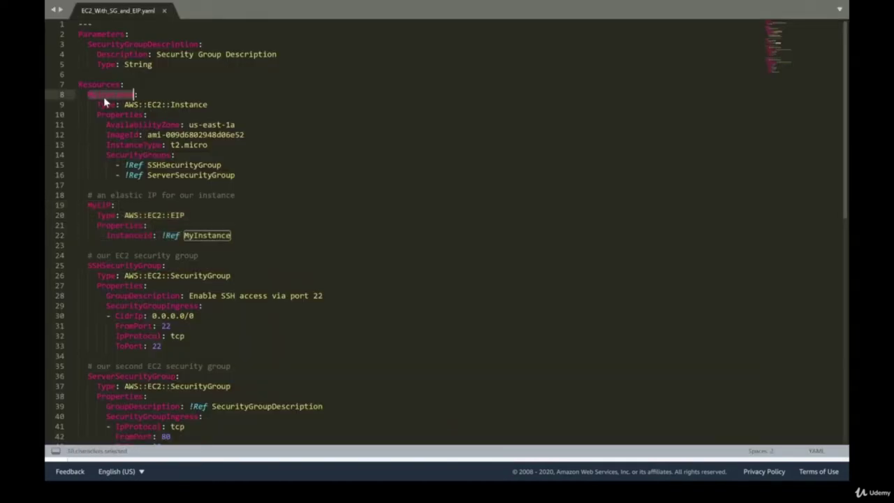
pyautogui.click(107, 96)
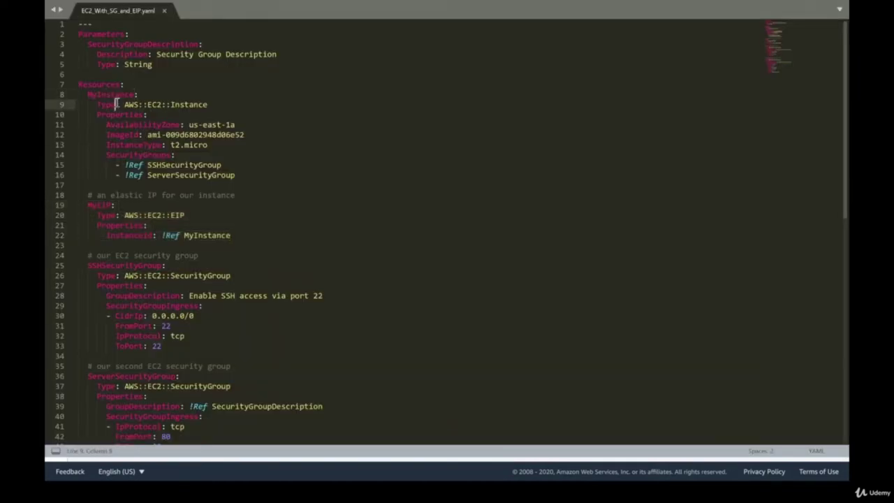
pyautogui.hotkey('alt', 'Tab')
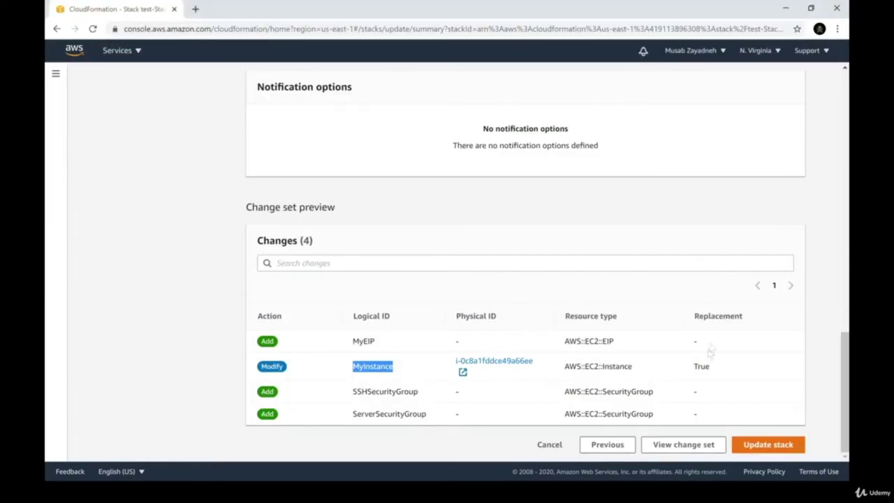
# - Examine the resource type, replacement value and logical ID of the MyInstance entry in the change set preview
pyautogui.doubleClick(700, 366)
pyautogui.moveTo(616, 366); pyautogui.dragTo(564, 367)
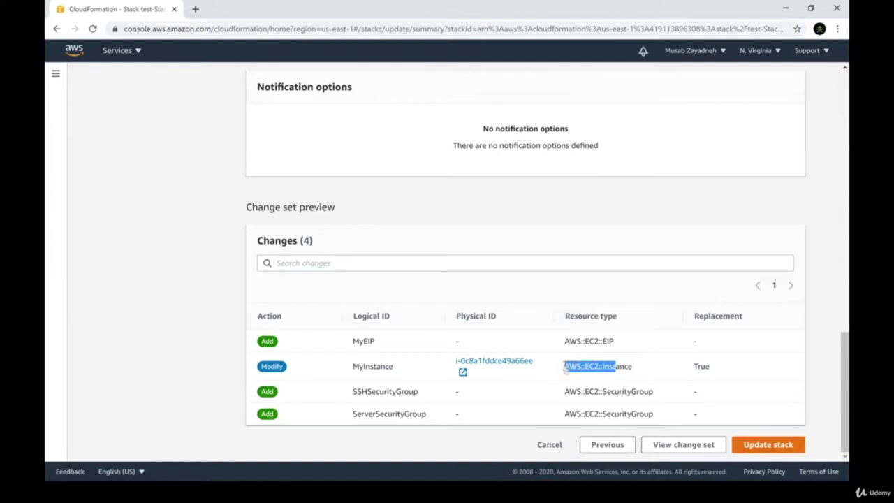
pyautogui.doubleClick(702, 366)
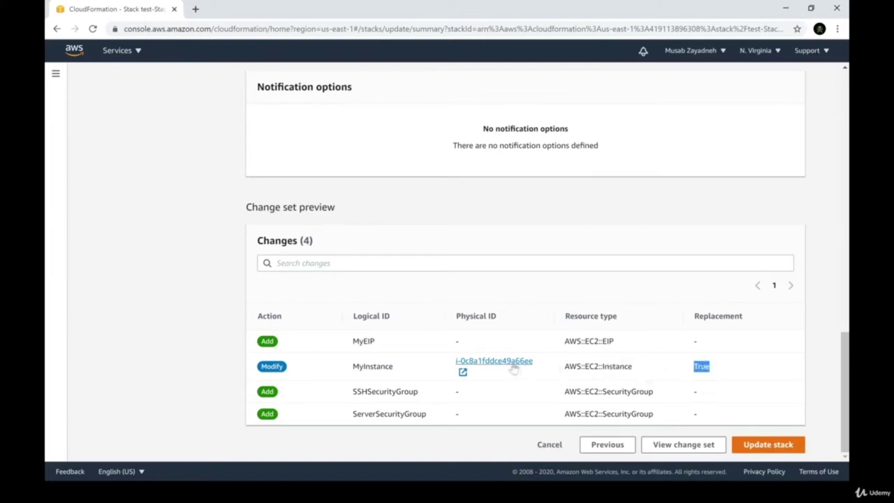
pyautogui.click(376, 366)
pyautogui.doubleClick(376, 366)
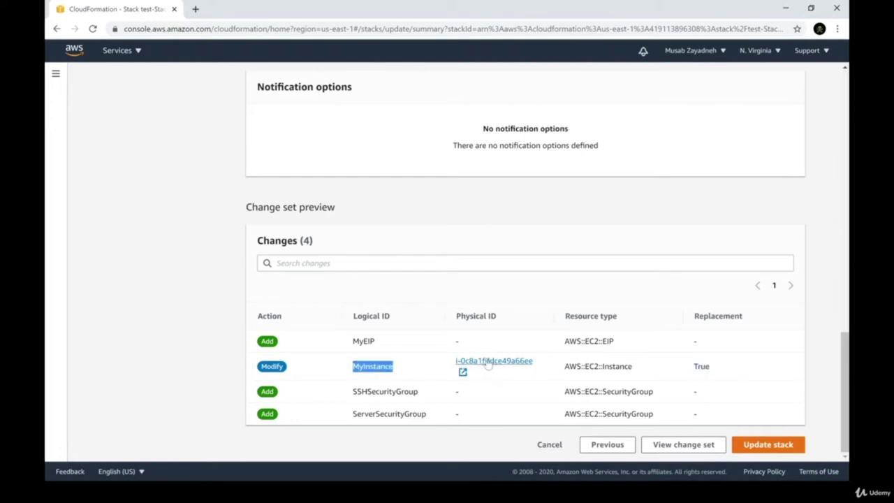
pyautogui.click(458, 342)
pyautogui.moveTo(458, 342); pyautogui.dragTo(454, 349)
pyautogui.click(439, 378)
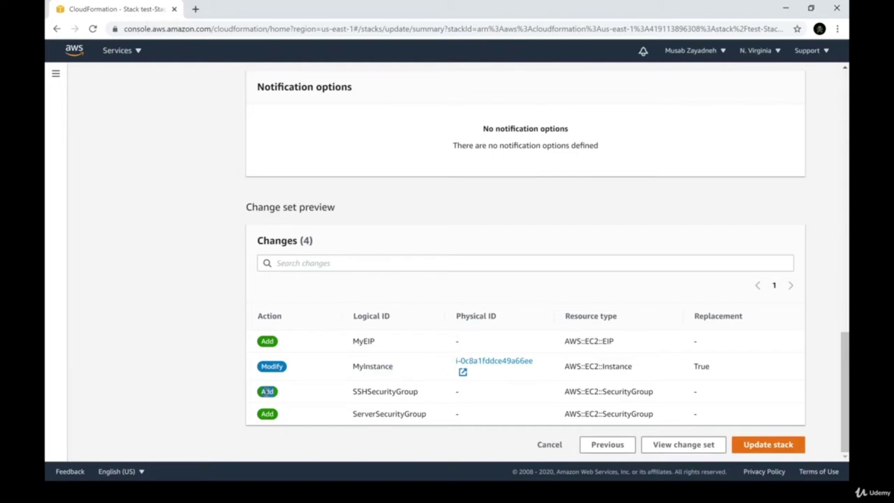
# - Check the SSHSecurityGroup and ServerSecurityGroup entries in the change set preview and submit the test-Stack update
pyautogui.doubleClick(375, 392)
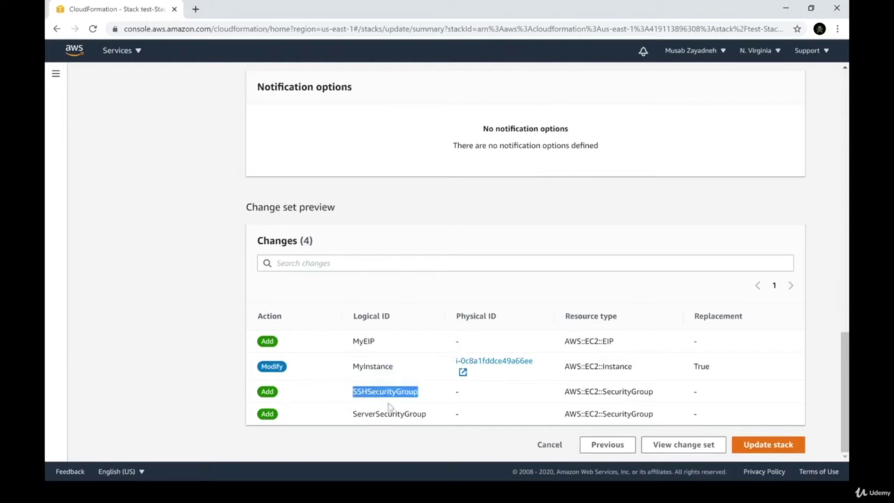
pyautogui.click(292, 424)
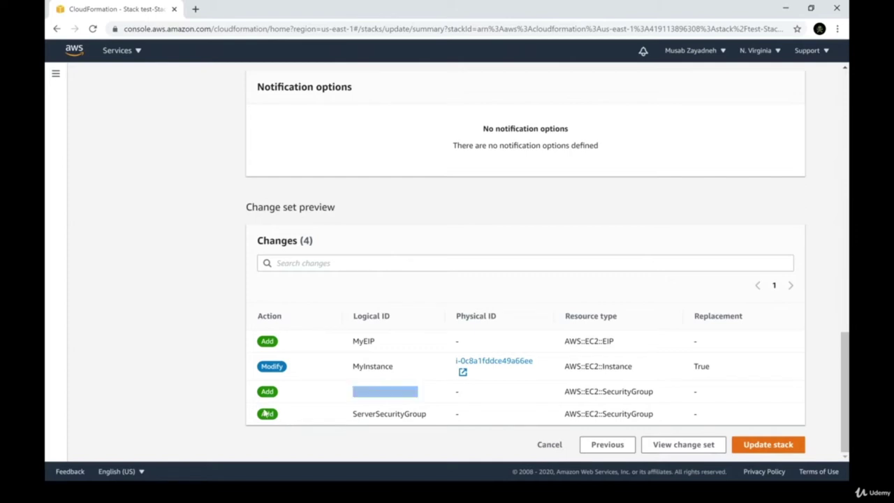
pyautogui.doubleClick(375, 415)
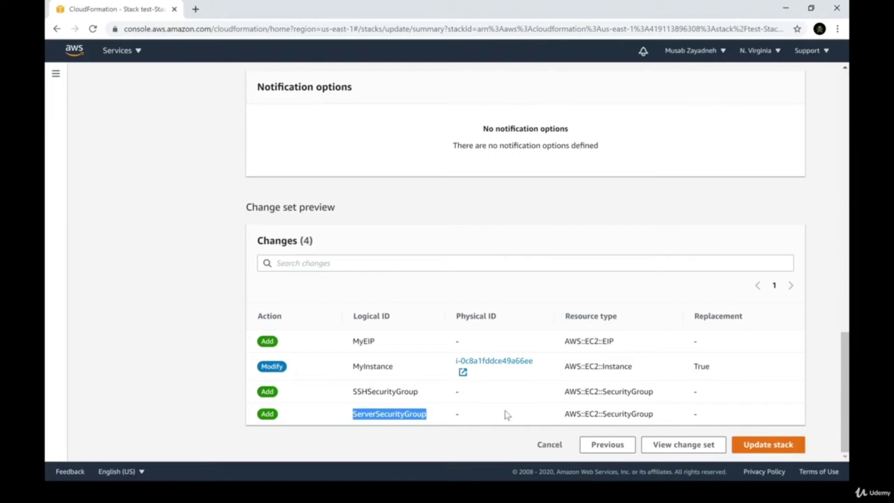
pyautogui.click(767, 447)
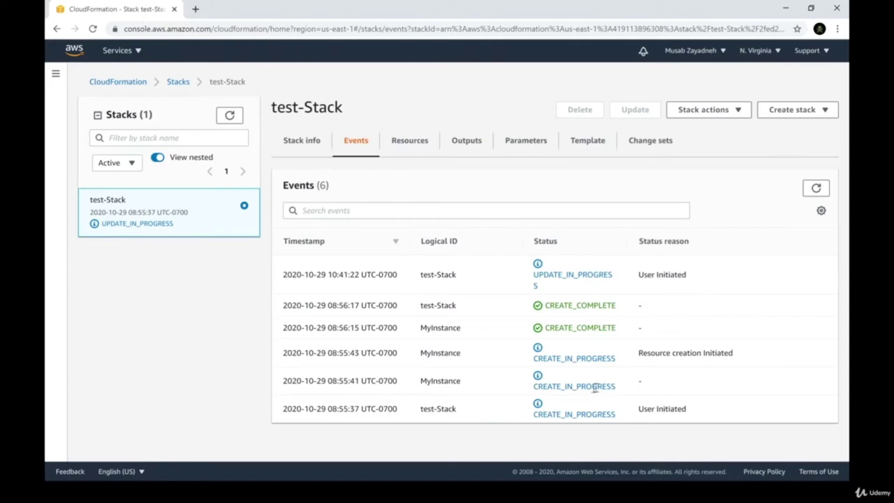
# - Examine the earlier test-Stack creation event and the status and reason of the newest update event
pyautogui.moveTo(606, 304); pyautogui.dragTo(265, 314)
pyautogui.click(292, 307)
pyautogui.moveTo(639, 274); pyautogui.dragTo(671, 273)
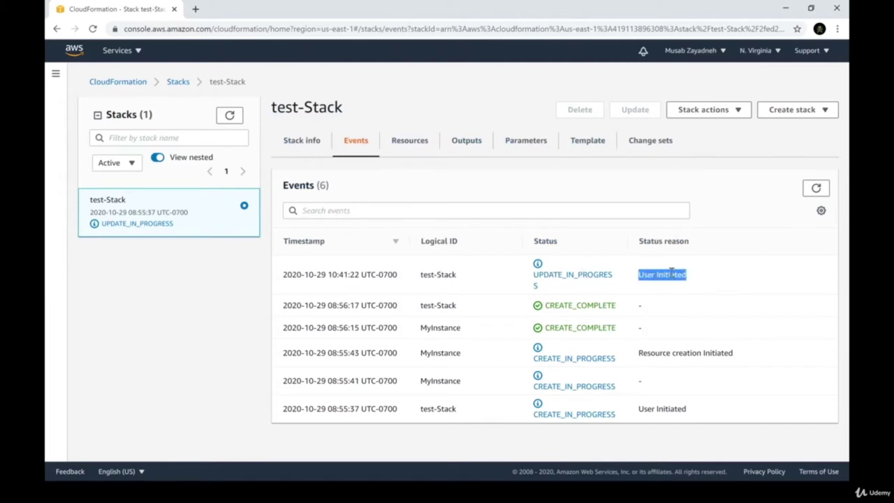
pyautogui.doubleClick(560, 273)
# - Refresh the test-Stack events and examine MyInstance's update status and the reason given for creating a new physical resource
pyautogui.click(816, 188)
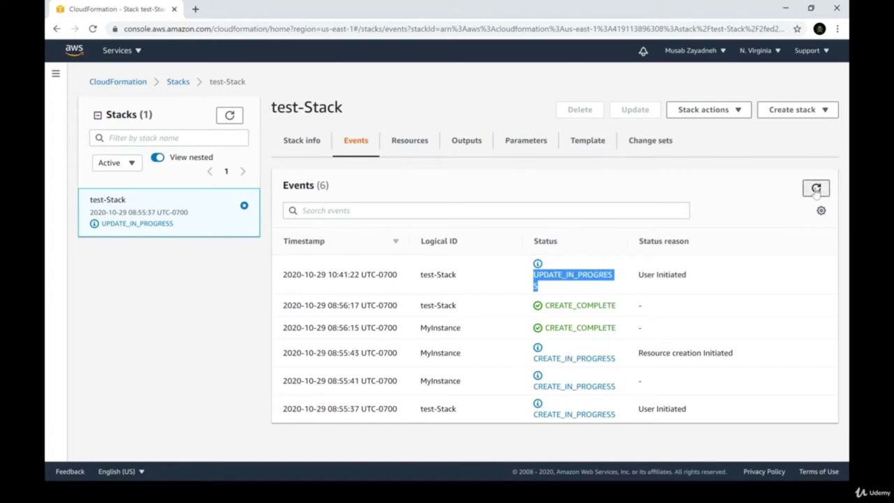
pyautogui.moveTo(640, 277); pyautogui.dragTo(729, 280)
pyautogui.doubleClick(573, 275)
pyautogui.click(650, 319)
pyautogui.moveTo(638, 308); pyautogui.dragTo(788, 323)
pyautogui.click(789, 324)
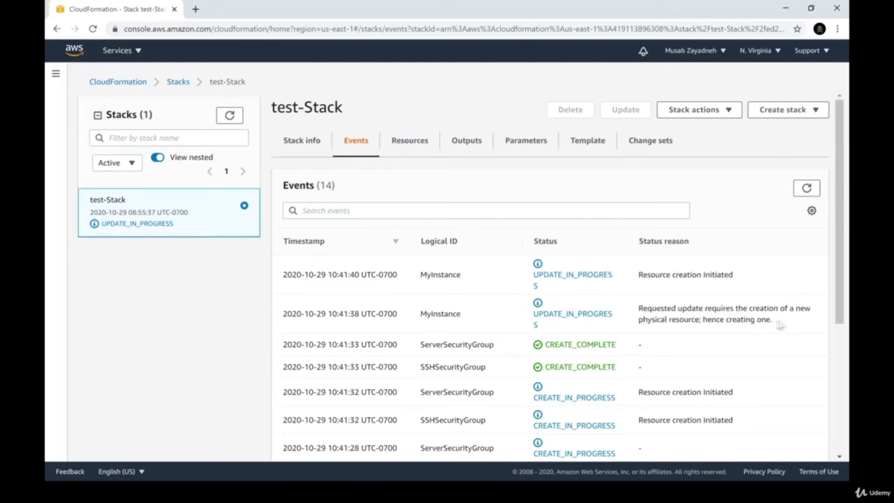
# - Refresh the test-Stack events again and check the status of the newest MyInstance event
pyautogui.click(806, 188)
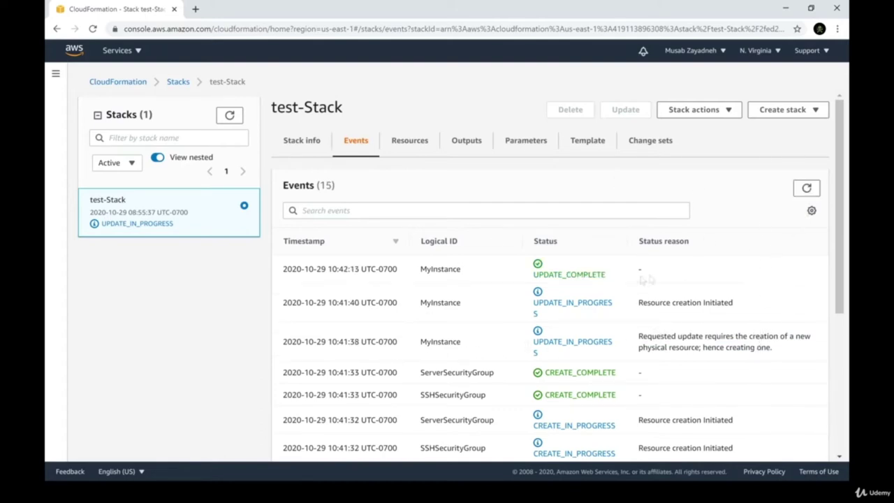
pyautogui.doubleClick(568, 274)
pyautogui.doubleClick(438, 269)
pyautogui.click(461, 288)
# - Examine the creation events and statuses of SSHSecurityGroup and ServerSecurityGroup in the test-Stack event list
pyautogui.scroll(-1, 464, 290)
pyautogui.doubleClick(427, 378)
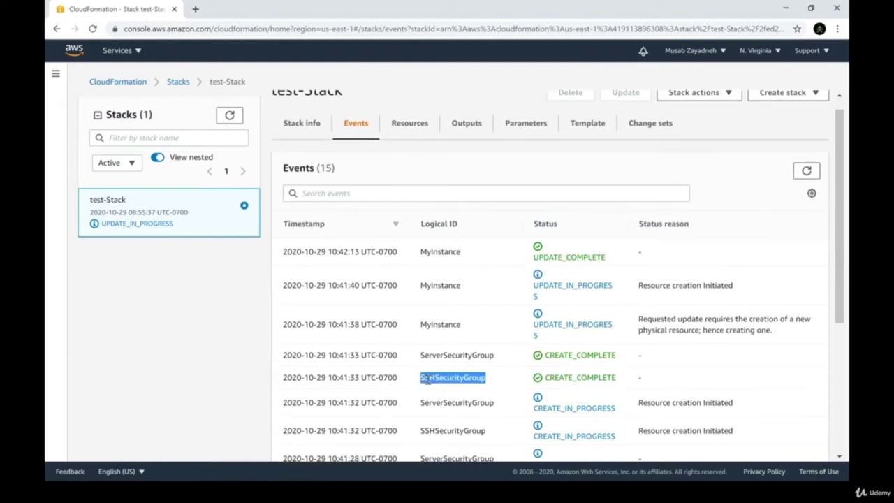
pyautogui.moveTo(439, 380); pyautogui.dragTo(579, 375)
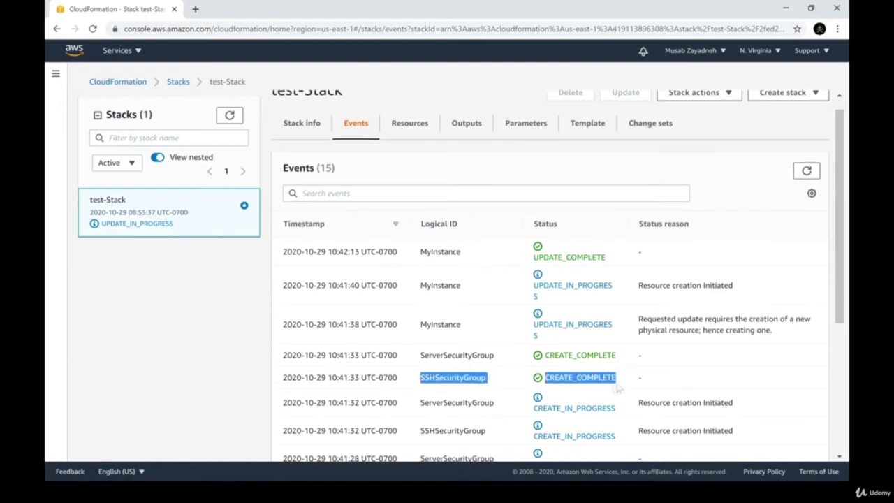
pyautogui.moveTo(421, 356); pyautogui.dragTo(551, 356)
pyautogui.moveTo(421, 431); pyautogui.dragTo(694, 431)
pyautogui.click(723, 431)
# - Recheck MyInstance's update event, refresh the event list, and examine MyEIP's creation event and status
pyautogui.doubleClick(435, 253)
pyautogui.click(557, 257)
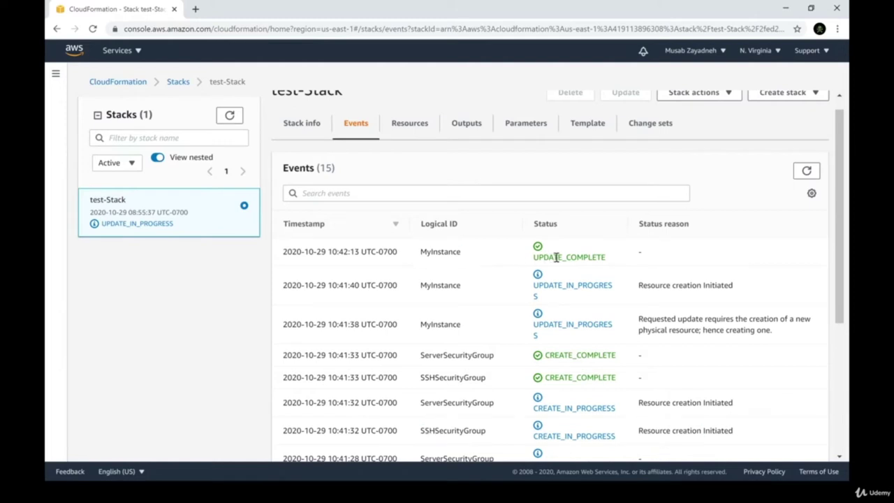
pyautogui.click(806, 170)
pyautogui.doubleClick(431, 279)
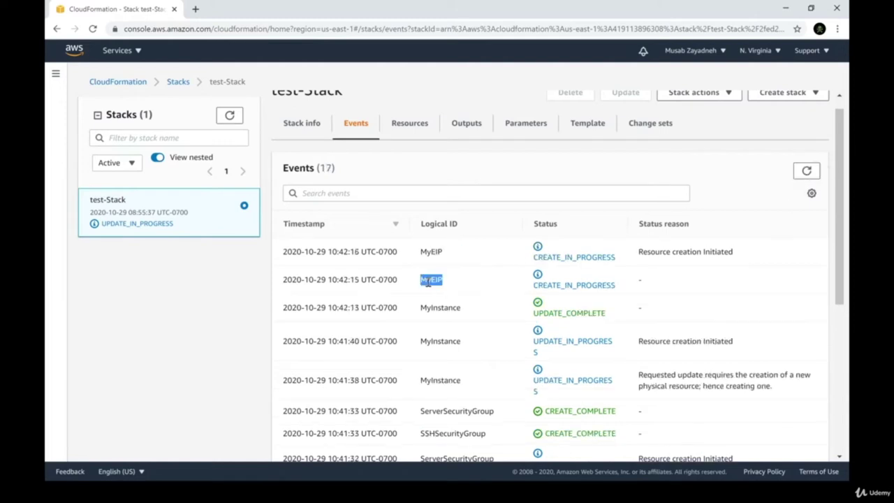
pyautogui.moveTo(510, 289); pyautogui.dragTo(604, 291)
pyautogui.click(651, 292)
# - Return to EC2_With_SG_and_EIP.yaml in the editor and compare the order of the MyEIP, MyInstance, ServerSecurityGroup and SSHSecurityGroup definitions with the stack's event order
pyautogui.doubleClick(435, 224)
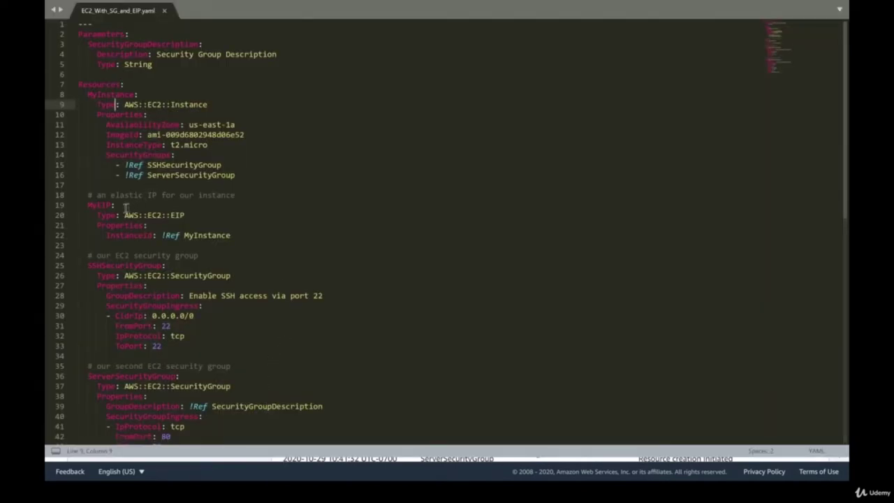
pyautogui.doubleClick(101, 205)
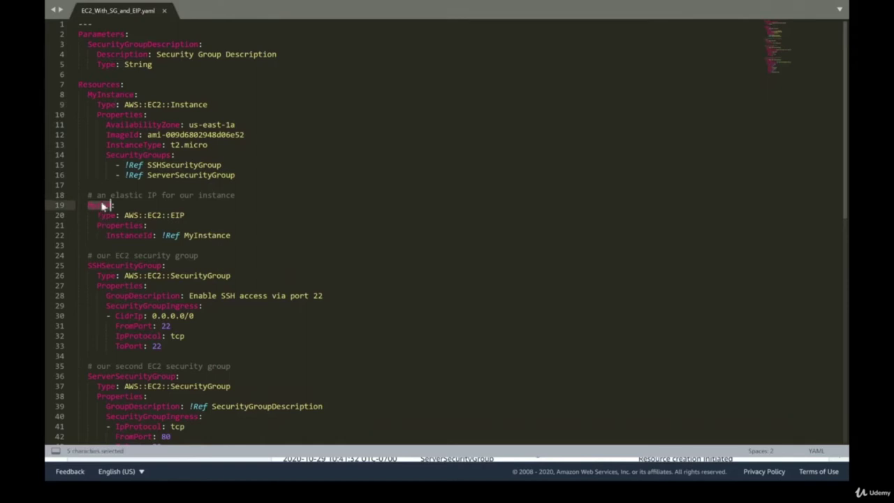
pyautogui.click(100, 104)
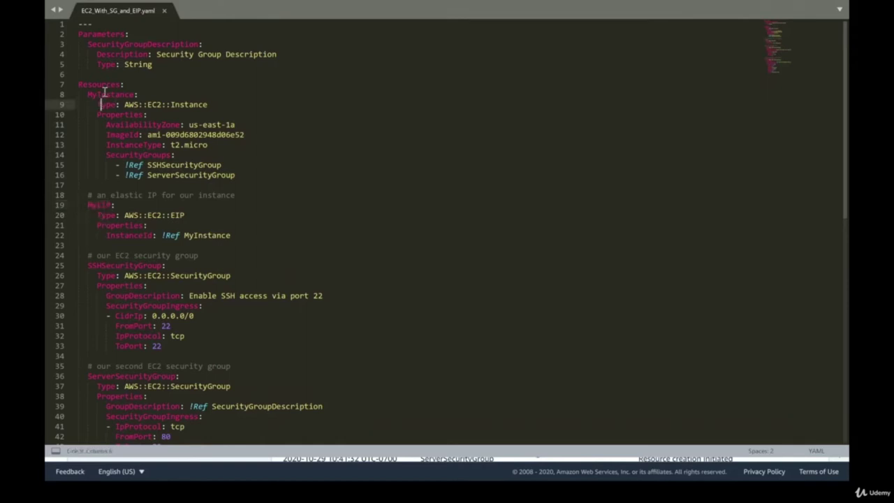
pyautogui.doubleClick(104, 92)
pyautogui.scroll(-4, 112, 255)
pyautogui.click(101, 255)
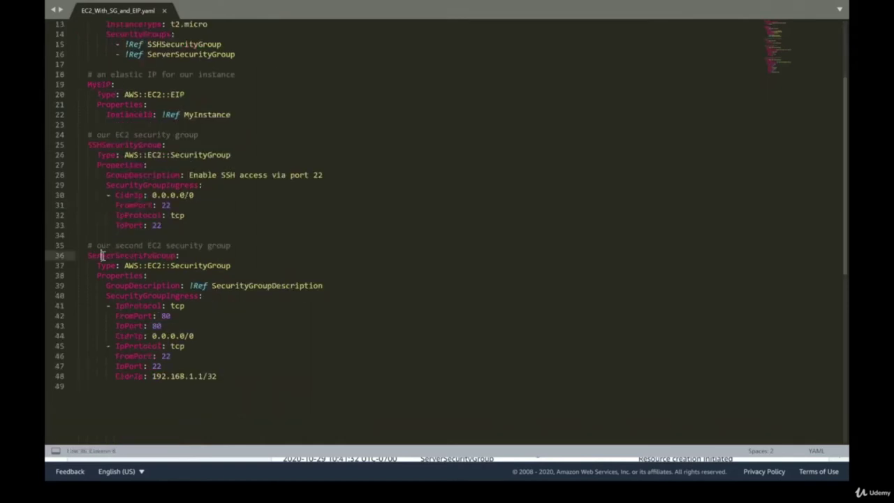
pyautogui.doubleClick(102, 256)
pyautogui.doubleClick(114, 145)
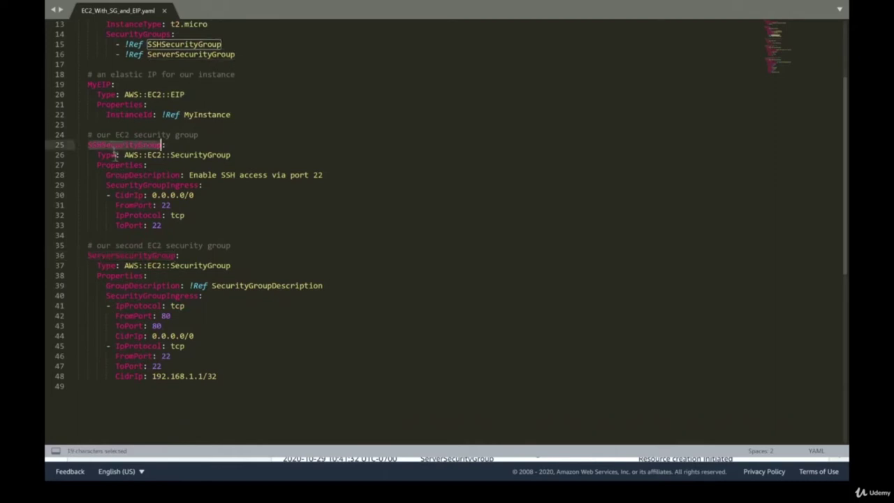
# - Return to test-Stack's events and examine the newest MyInstance event and the stack's own latest status
pyautogui.scroll(4, 121, 225)
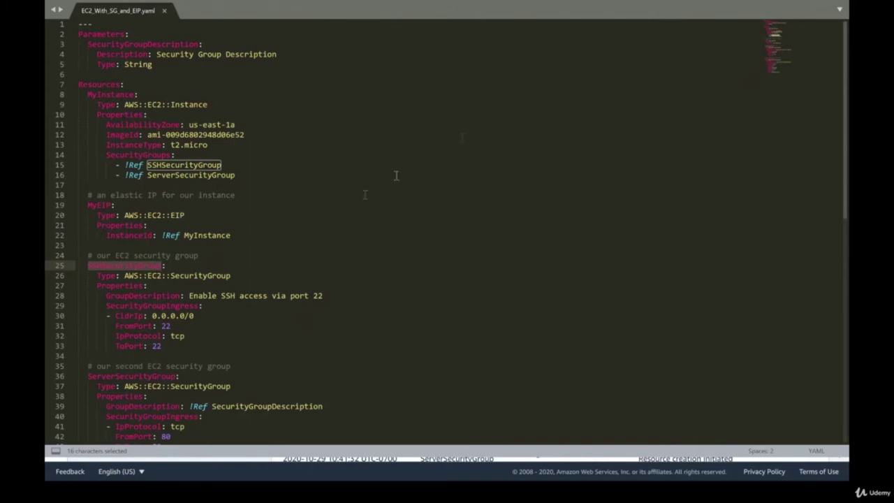
pyautogui.hotkey('alt', 'Tab')
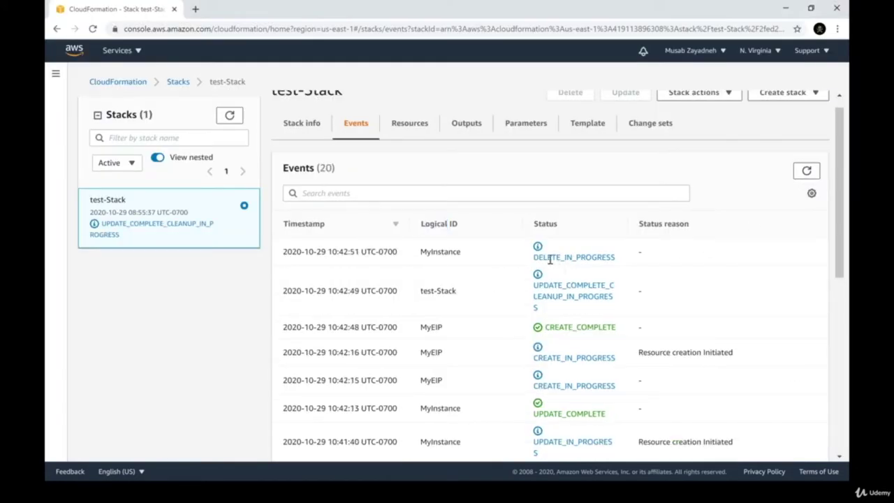
pyautogui.doubleClick(555, 257)
pyautogui.doubleClick(455, 251)
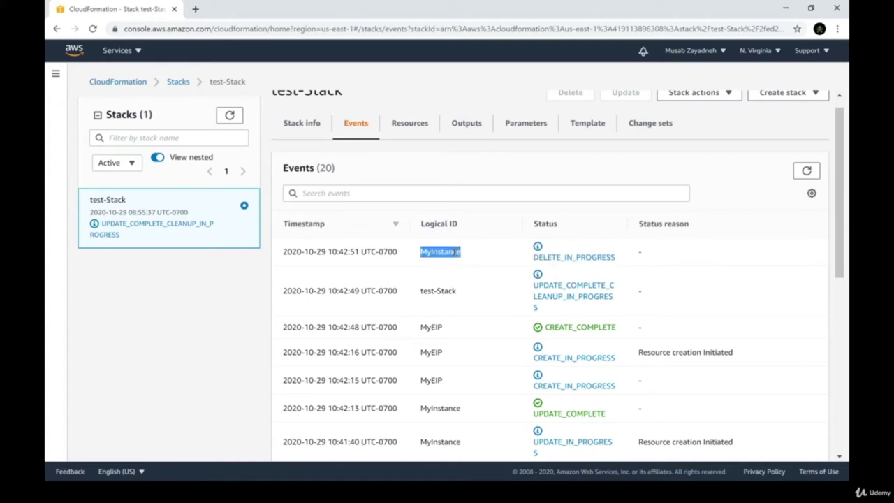
pyautogui.doubleClick(548, 294)
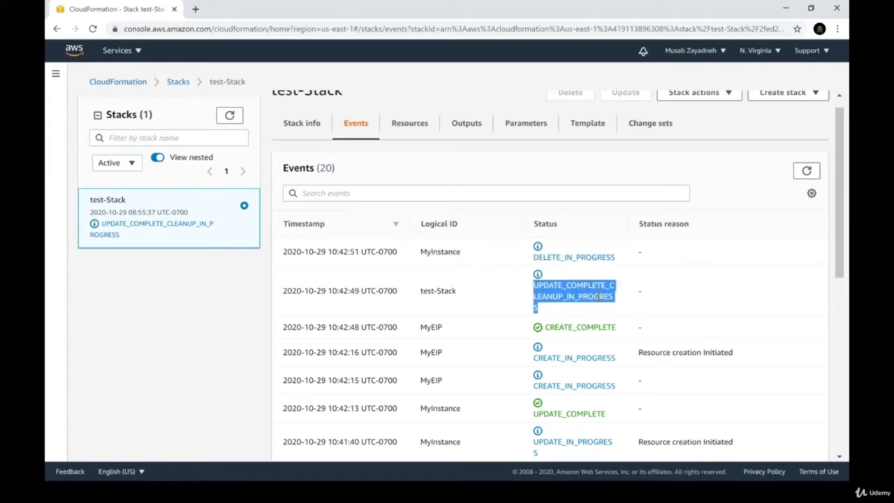
pyautogui.click(646, 306)
# - Refresh the test-Stack events and check the newest statuses of MyInstance and the stack itself
pyautogui.click(807, 171)
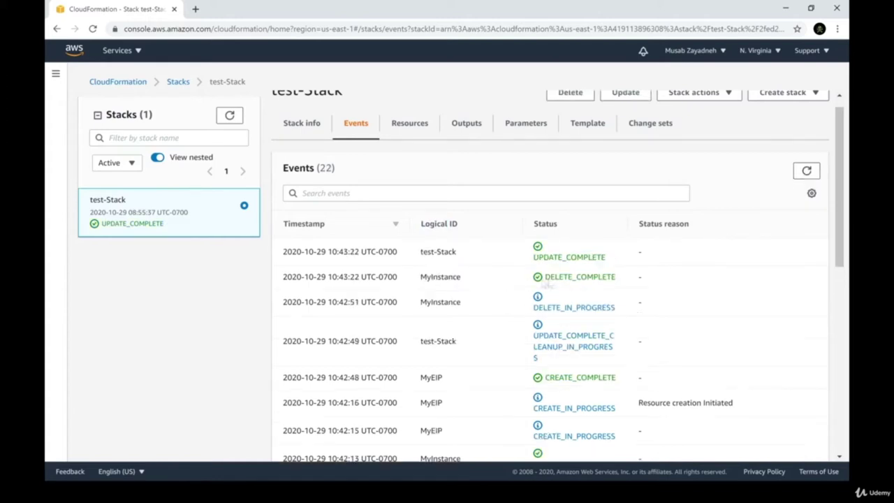
pyautogui.doubleClick(441, 278)
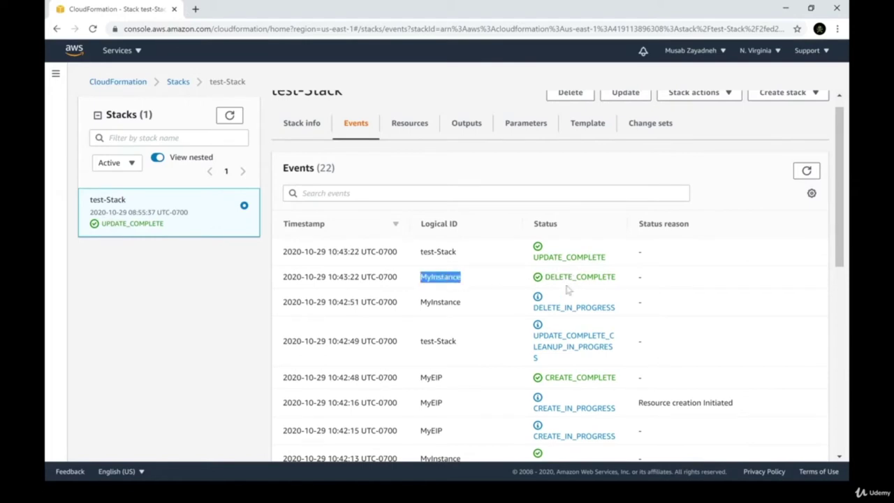
pyautogui.moveTo(457, 251); pyautogui.dragTo(428, 253)
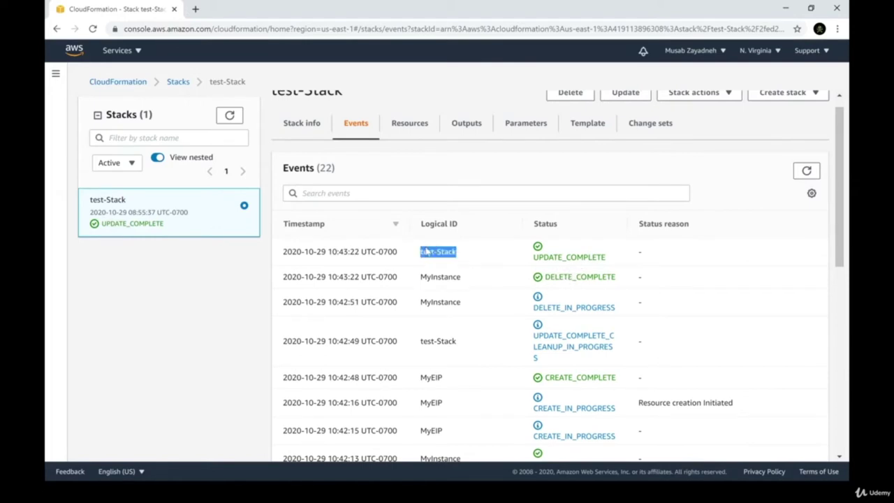
pyautogui.click(561, 256)
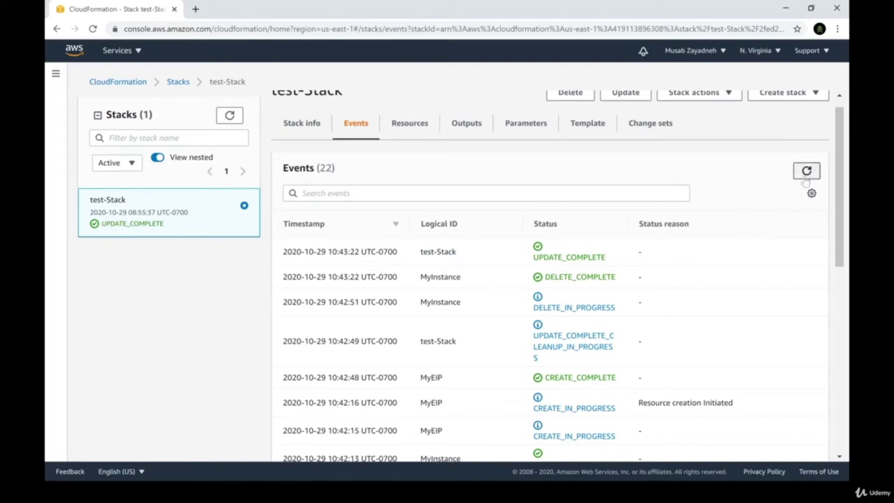
# - Show the resources of test-Stack and examine the MyEIP and MyInstance entries
pyautogui.scroll(1, 433, 210)
pyautogui.click(414, 148)
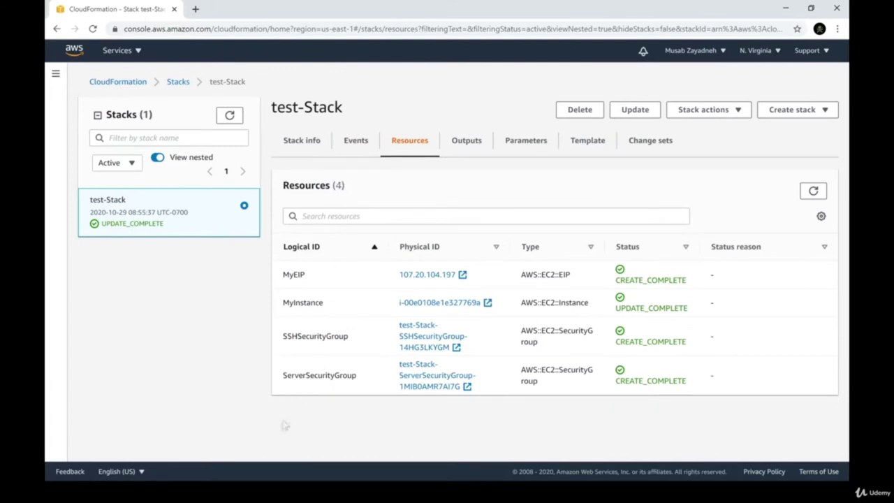
pyautogui.doubleClick(296, 273)
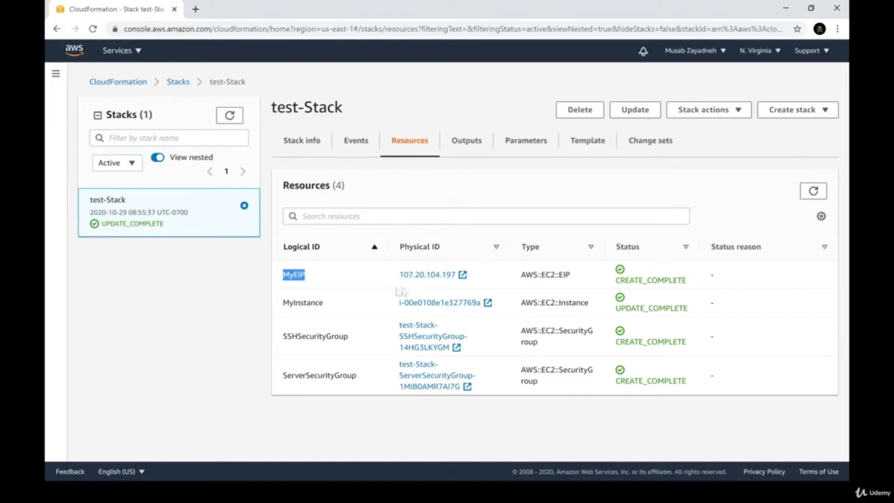
pyautogui.tripleClick(381, 308)
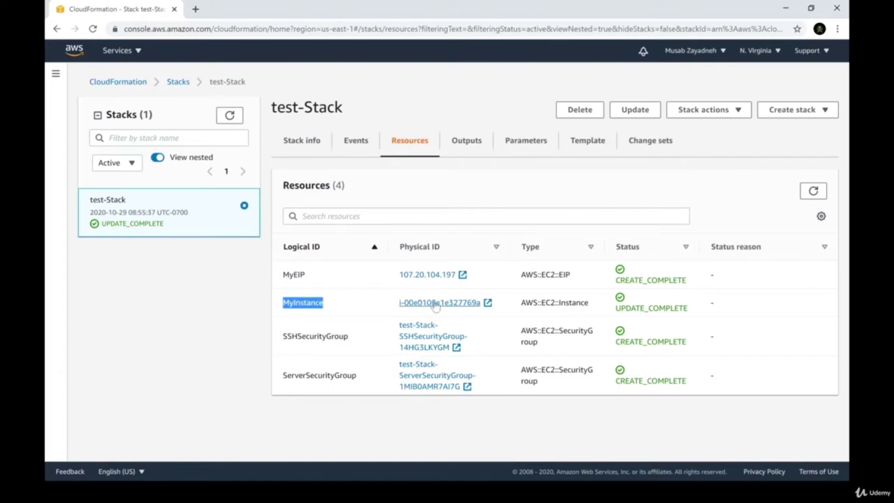
# - Open the EC2 instances list, widen the Instance state column, and compare the states and details of both Test_Stack instances
pyautogui.click(119, 50)
pyautogui.click(161, 137)
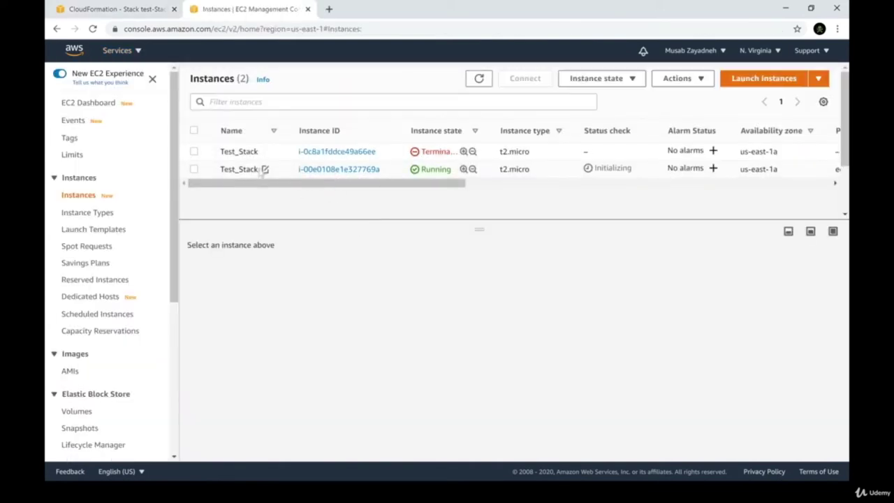
pyautogui.click(399, 171)
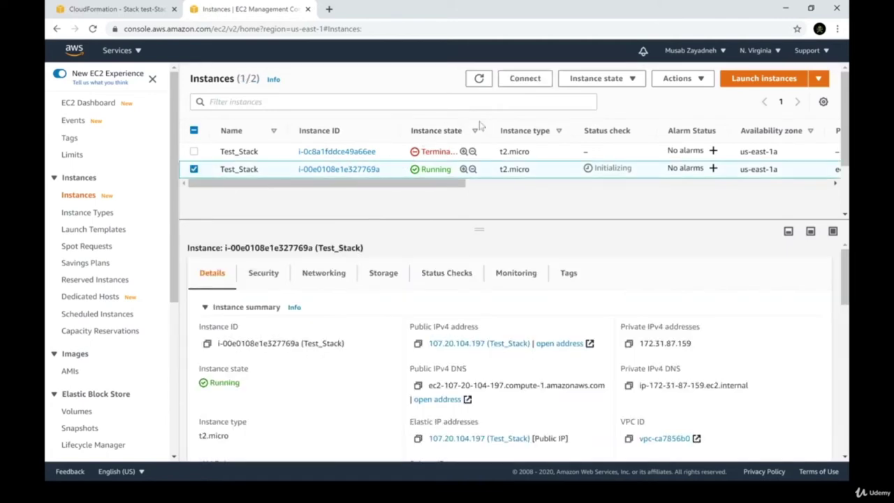
pyautogui.moveTo(489, 130); pyautogui.dragTo(581, 130)
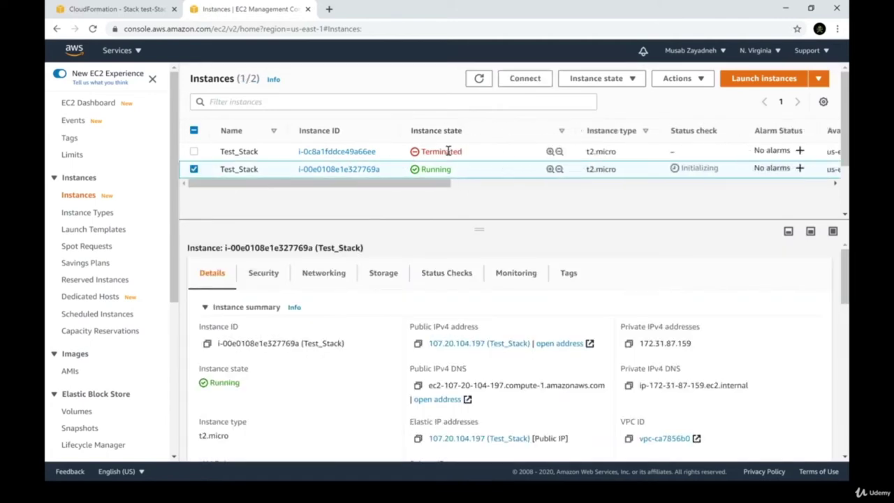
pyautogui.click(450, 150)
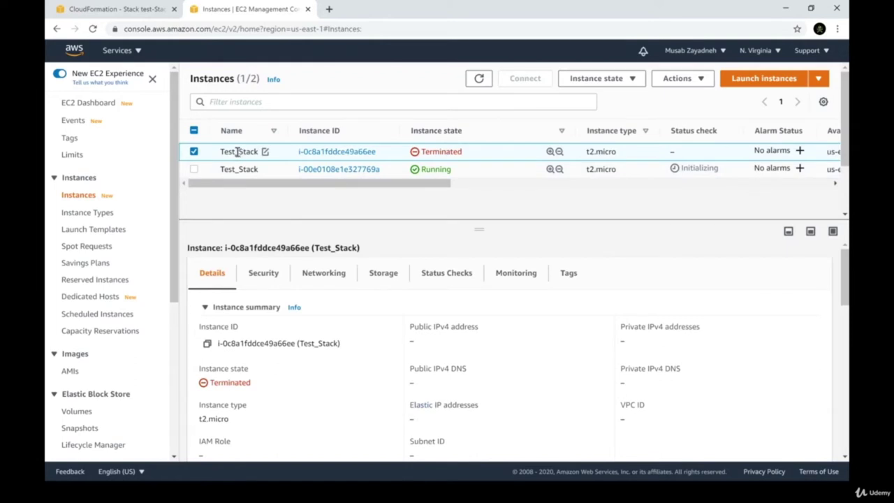
pyautogui.click(243, 173)
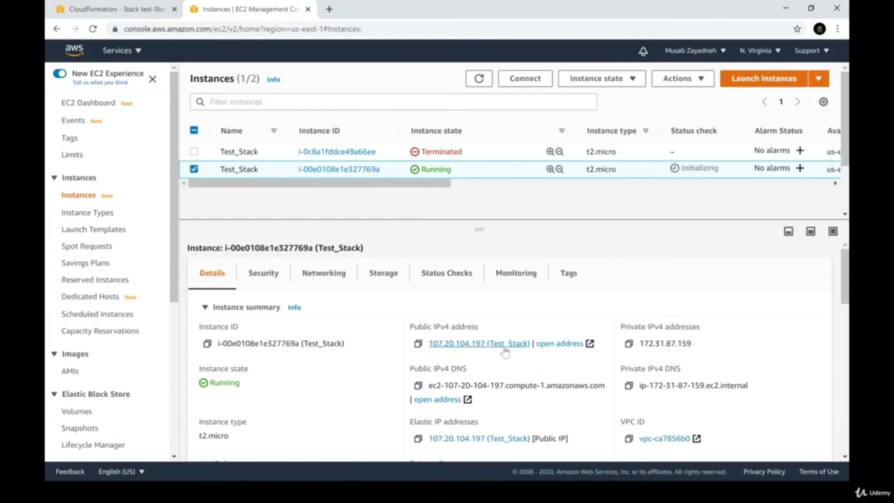
# - Examine the CloudFormation stack-id, logical-id and stack-name tags on the running Test_Stack instance
pyautogui.click(567, 273)
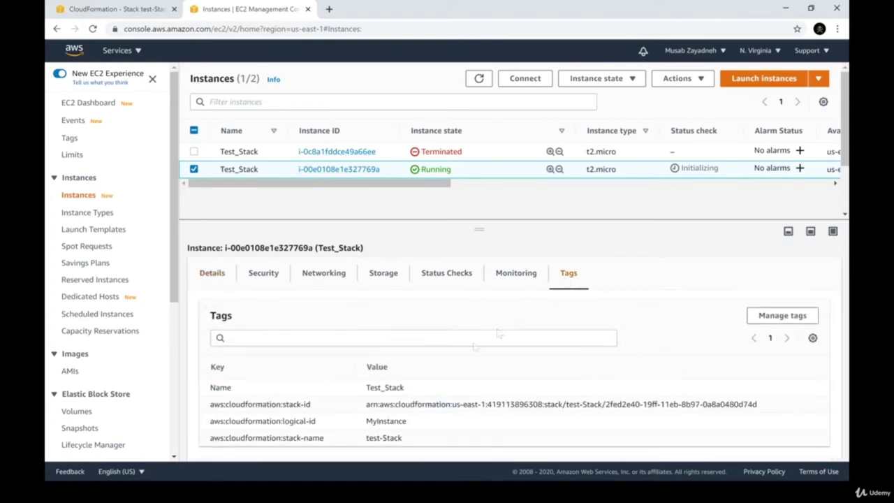
pyautogui.moveTo(366, 405); pyautogui.dragTo(544, 405)
pyautogui.tripleClick(303, 405)
pyautogui.tripleClick(309, 421)
pyautogui.click(306, 438)
pyautogui.tripleClick(304, 404)
pyautogui.click(402, 403)
# - Show the EC2 security groups, widen the Security group name column, and view the details of test-Stack's ServerSecurityGroup
pyautogui.hotkey('ctrl', 'pageup')
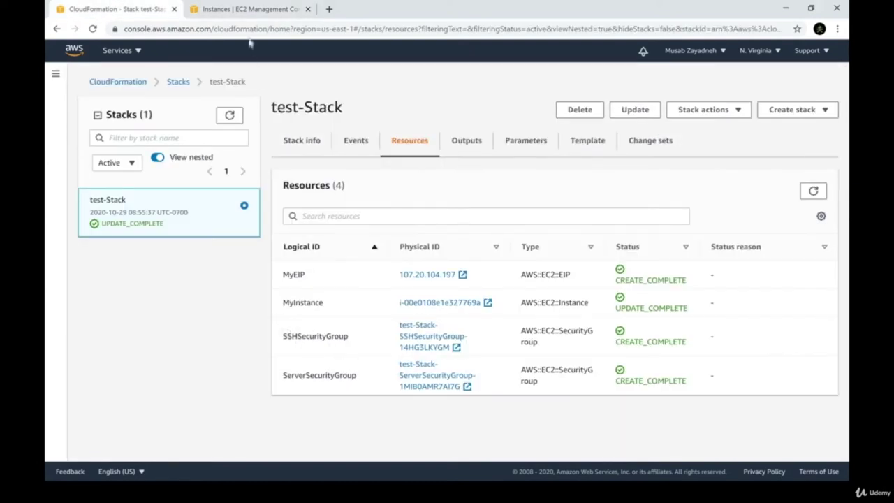
pyautogui.click(246, 12)
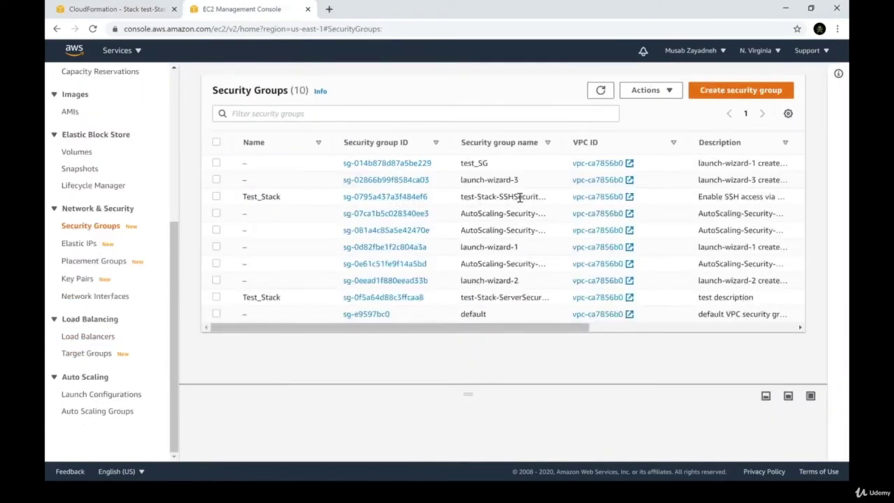
pyautogui.moveTo(555, 142); pyautogui.dragTo(652, 141)
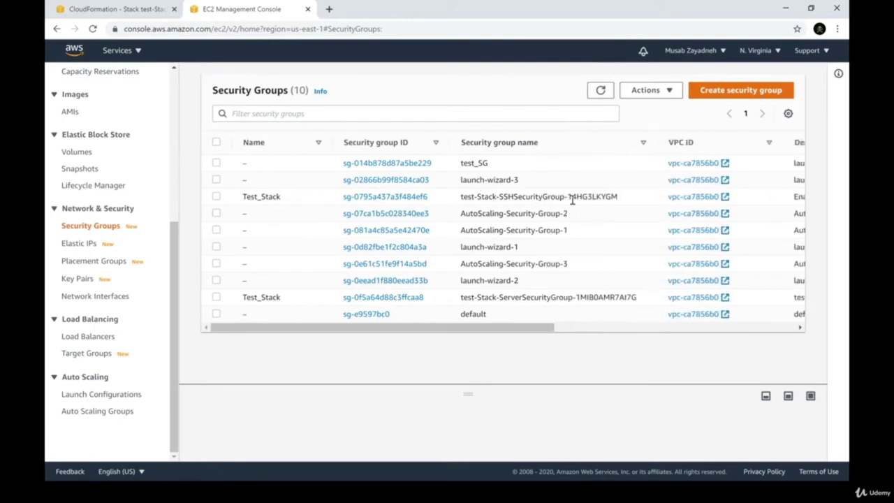
pyautogui.click(525, 297)
pyautogui.moveTo(460, 385); pyautogui.dragTo(464, 248)
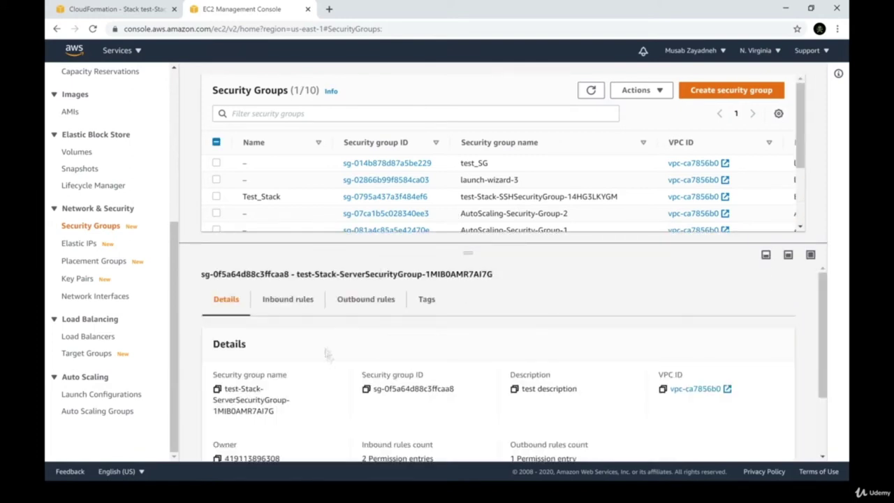
pyautogui.scroll(-2, 314, 360)
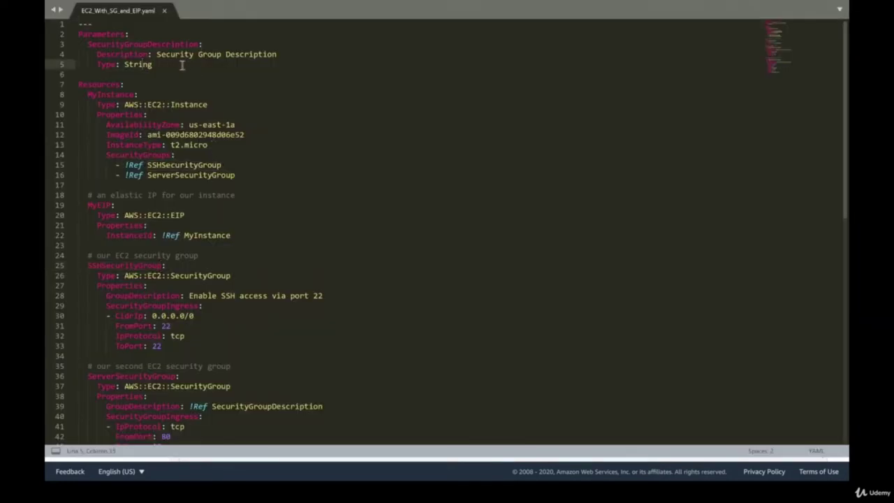
# - Switch to EC2_With_SG_and_EIP.yaml in the editor and examine the SecurityGroupDescription parameter's declaration and description
pyautogui.doubleClick(178, 55)
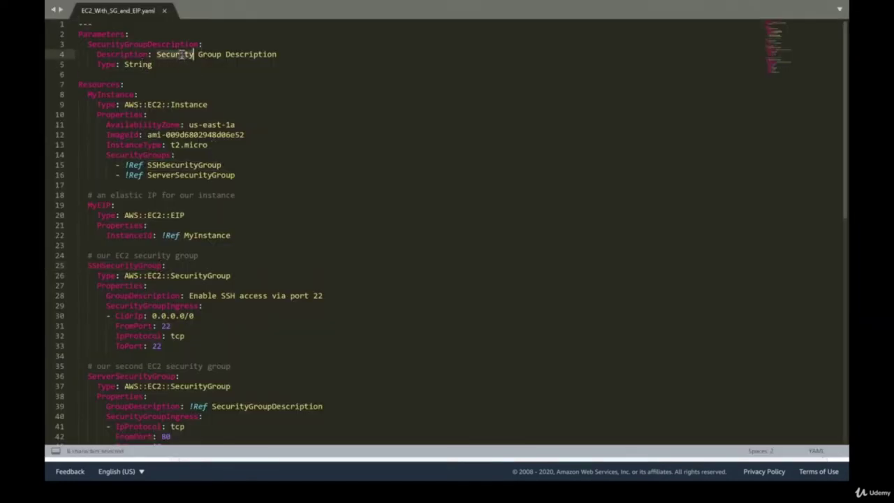
pyautogui.moveTo(182, 56); pyautogui.dragTo(236, 52)
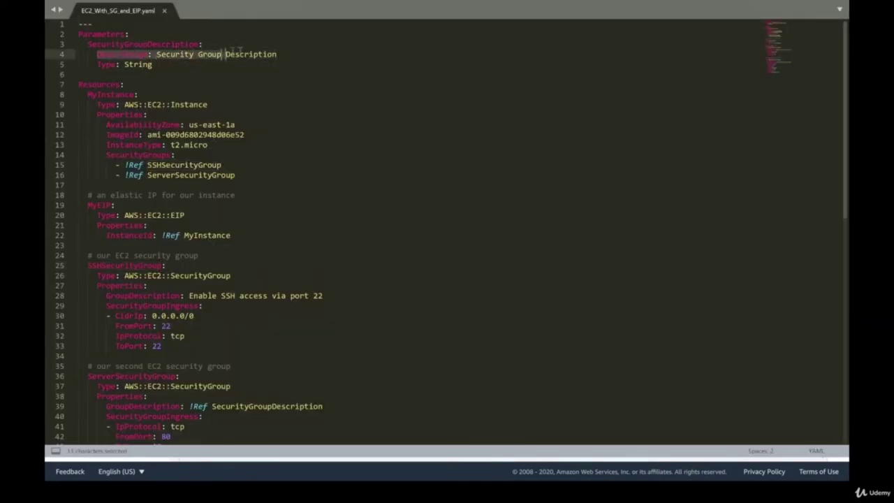
pyautogui.click(199, 93)
pyautogui.click(149, 45)
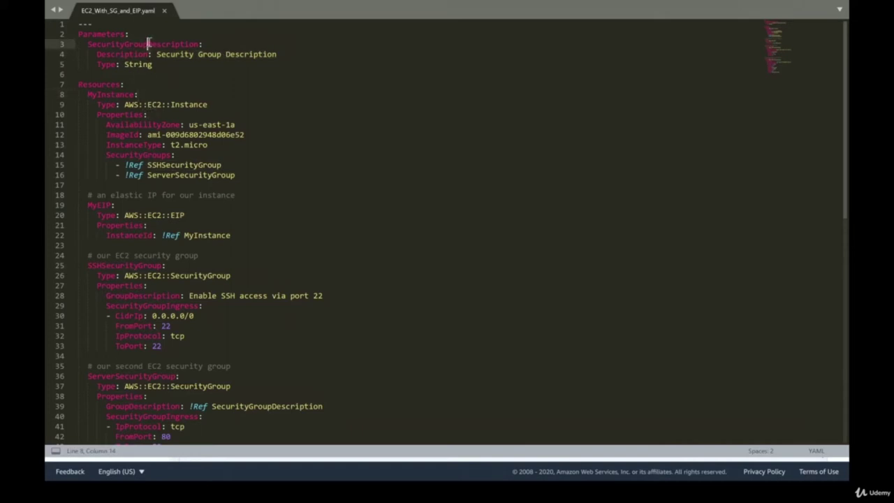
# - Trace the SecurityGroupDescription reference in ServerSecurityGroup's GroupDescription back to its definition under Parameters
pyautogui.scroll(-4, 202, 296)
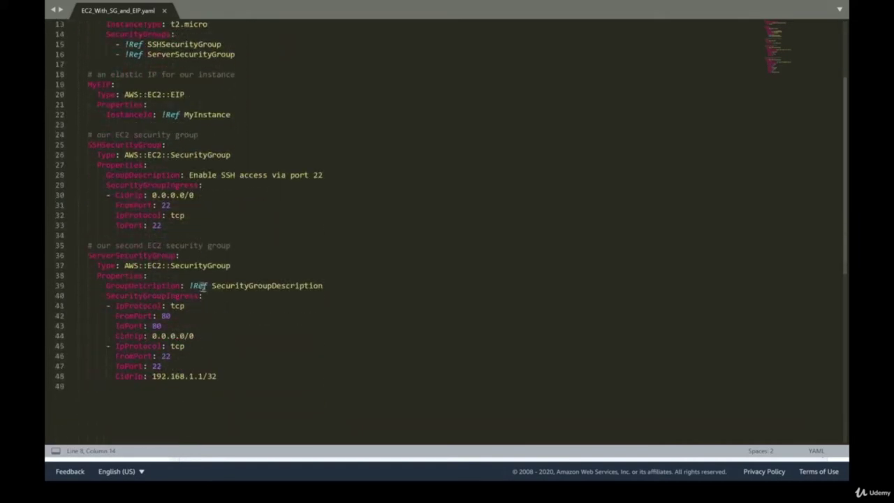
pyautogui.doubleClick(130, 256)
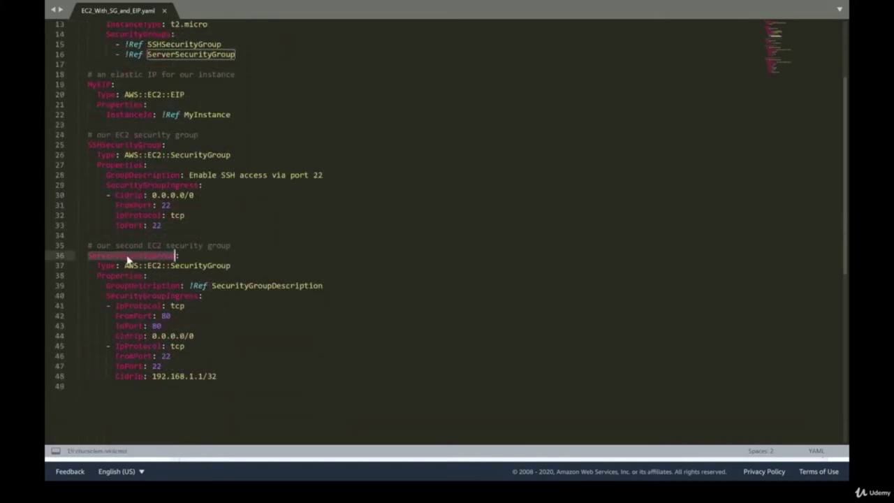
pyautogui.doubleClick(238, 286)
pyautogui.scroll(2, 235, 296)
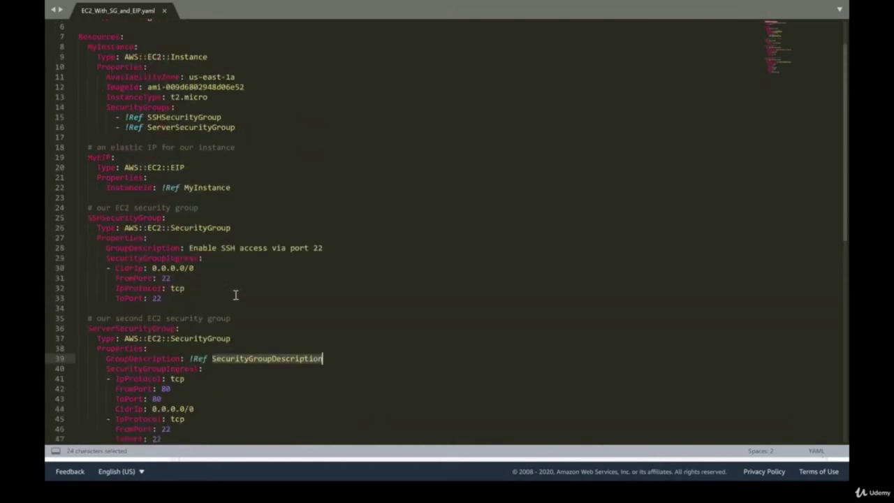
pyautogui.scroll(2, 235, 296)
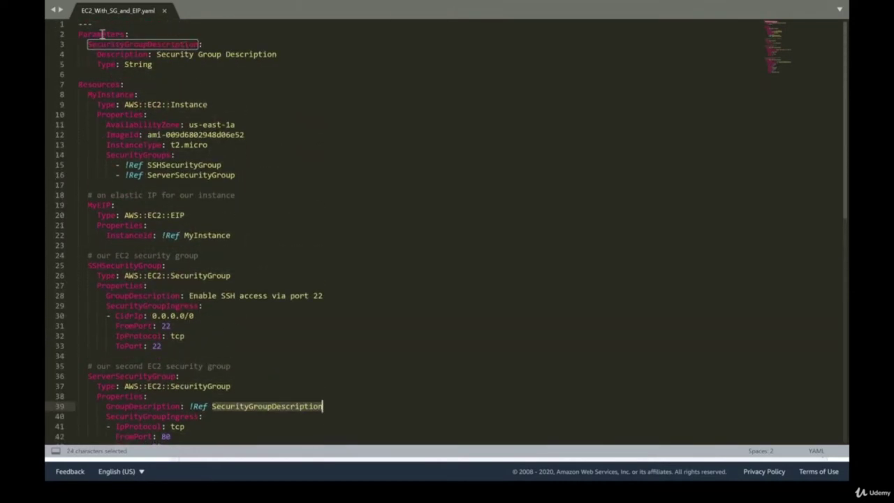
pyautogui.click(149, 65)
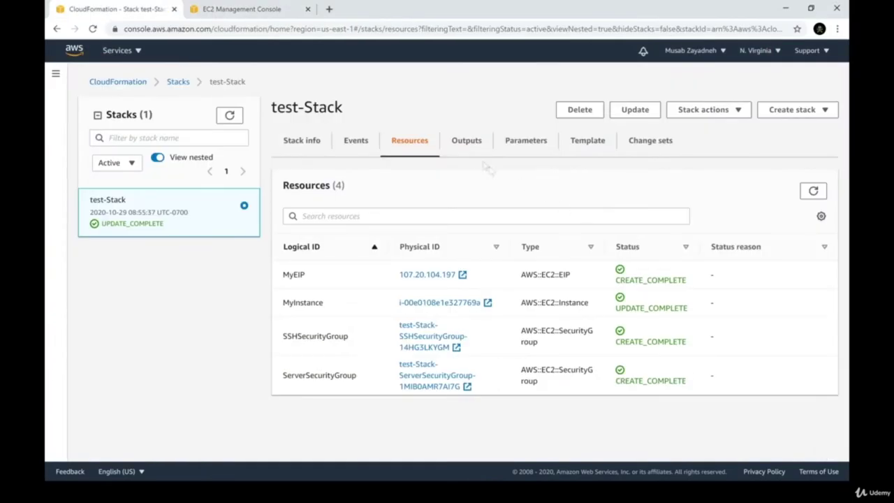
# - Return to test-Stack in the browser and check its outputs and the key and value of its SecurityGroupDescription parameter
pyautogui.click(469, 144)
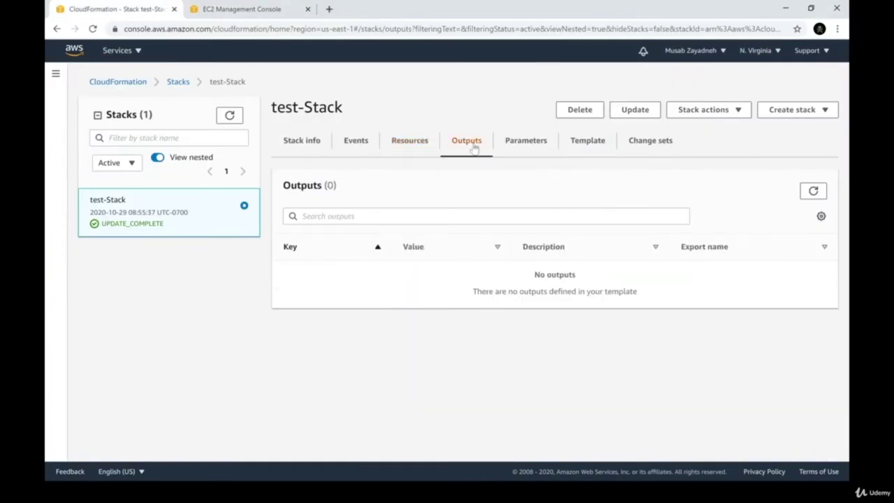
pyautogui.click(531, 147)
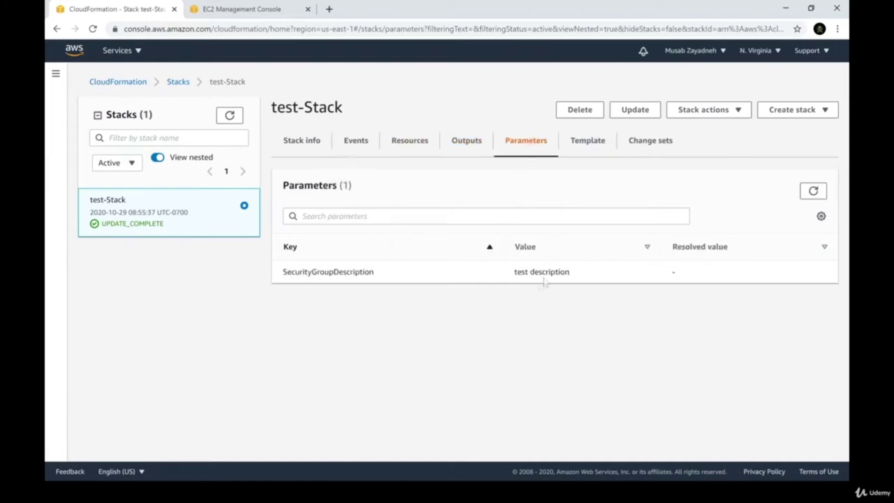
pyautogui.doubleClick(335, 271)
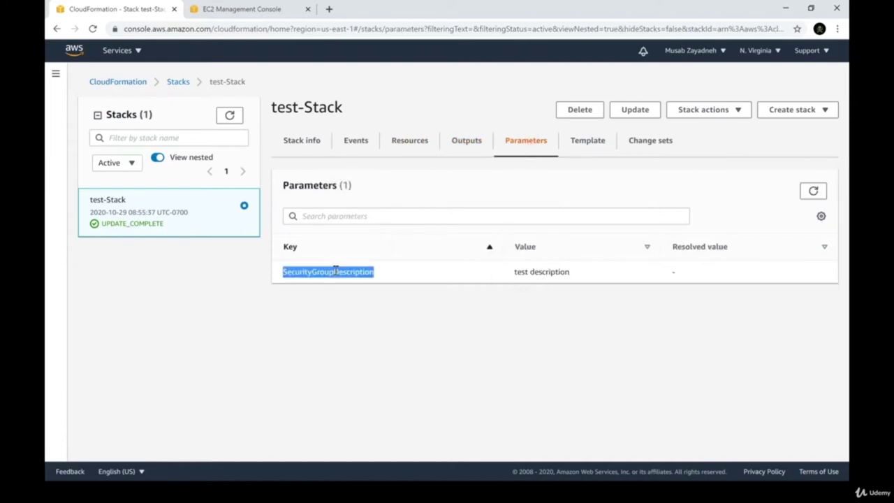
pyautogui.moveTo(515, 272); pyautogui.dragTo(571, 270)
pyautogui.click(575, 291)
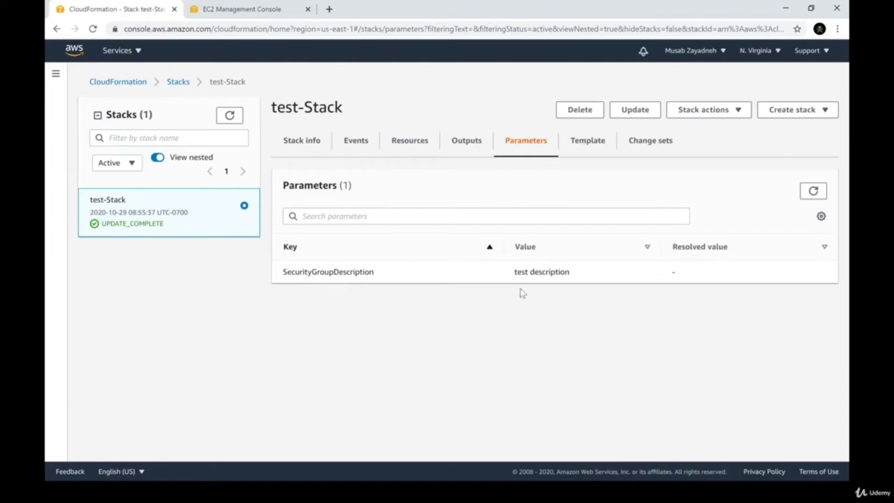
# - Review test-Stack's deployed template from its Parameters section down to the ServerSecurityGroup ingress rules
pyautogui.click(593, 141)
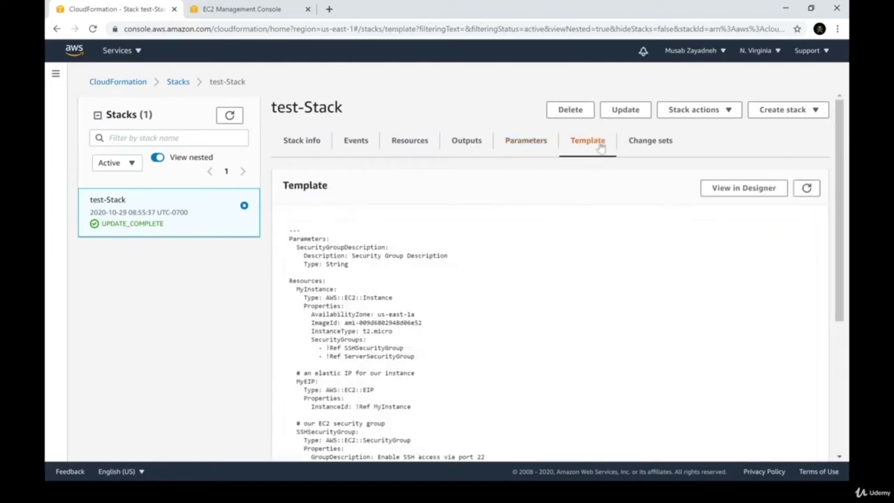
pyautogui.scroll(-5, 508, 255)
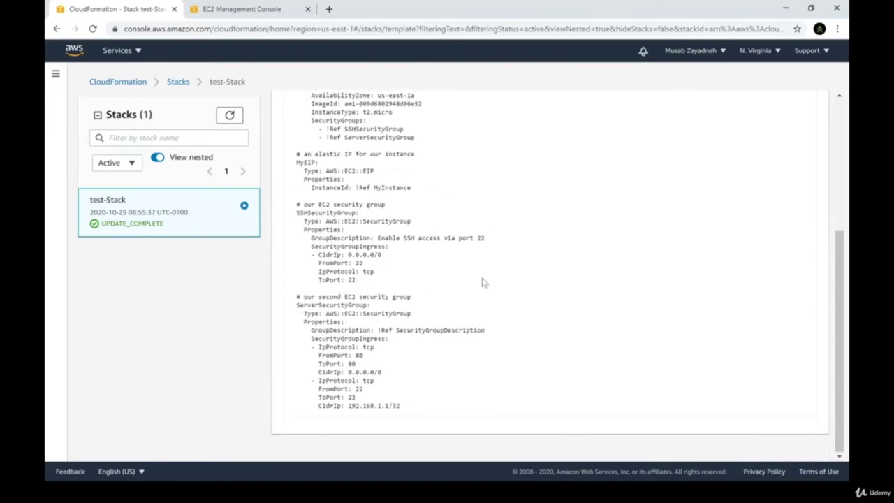
pyautogui.scroll(5, 482, 282)
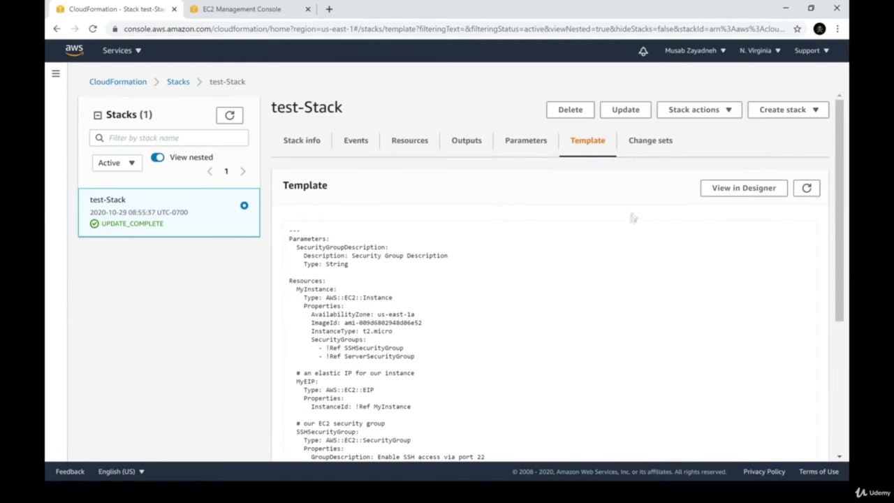
# - Delete test-Stack and monitor its deletion through the refreshed events and the stacks list
pyautogui.click(572, 112)
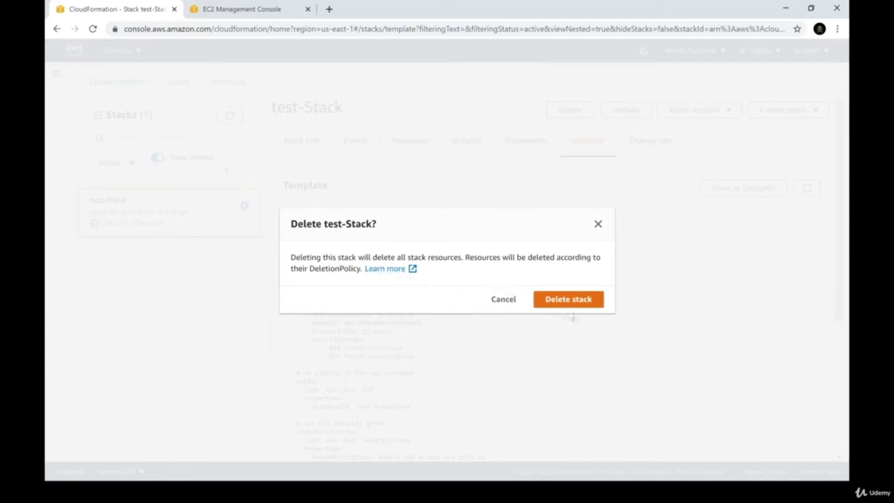
pyautogui.click(573, 300)
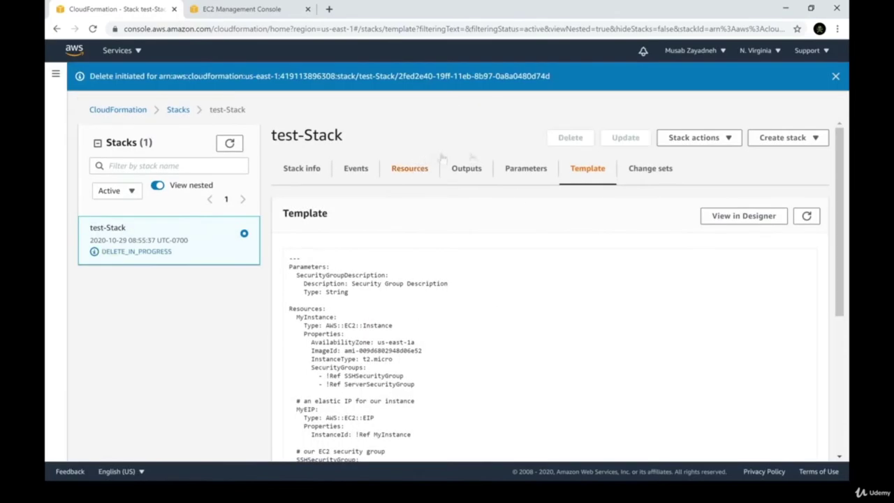
pyautogui.click(356, 140)
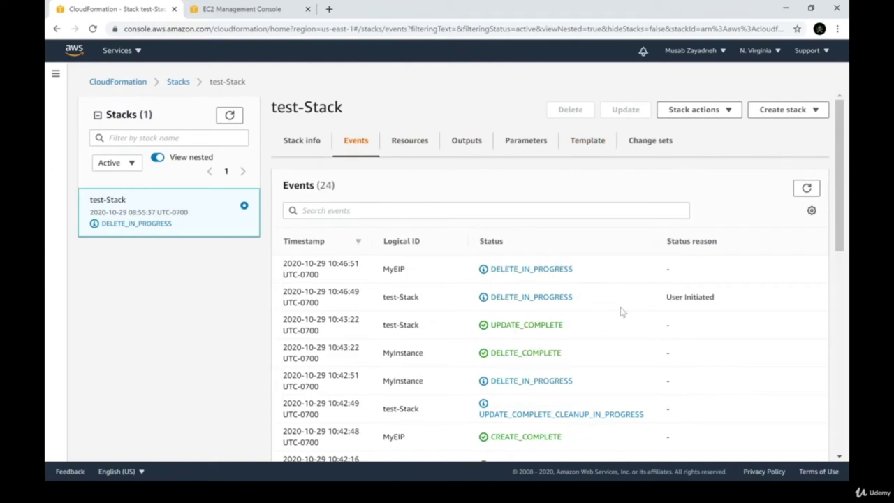
pyautogui.click(806, 188)
pyautogui.click(807, 188)
pyautogui.click(178, 83)
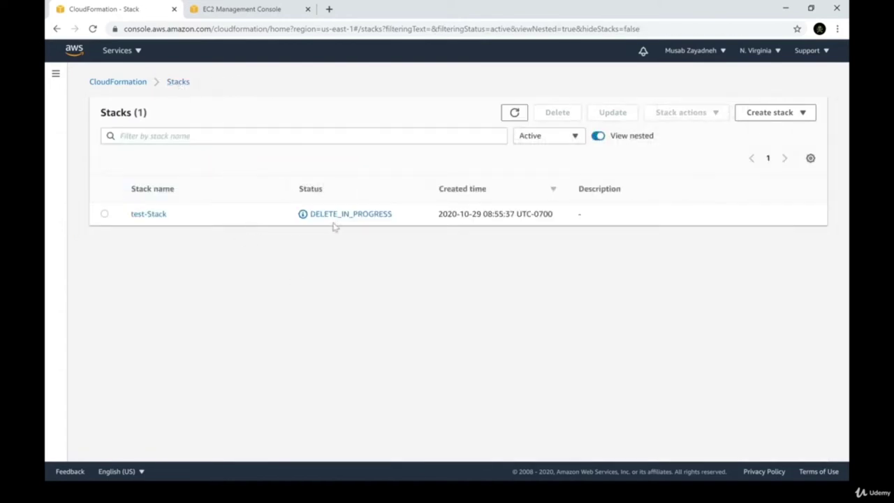
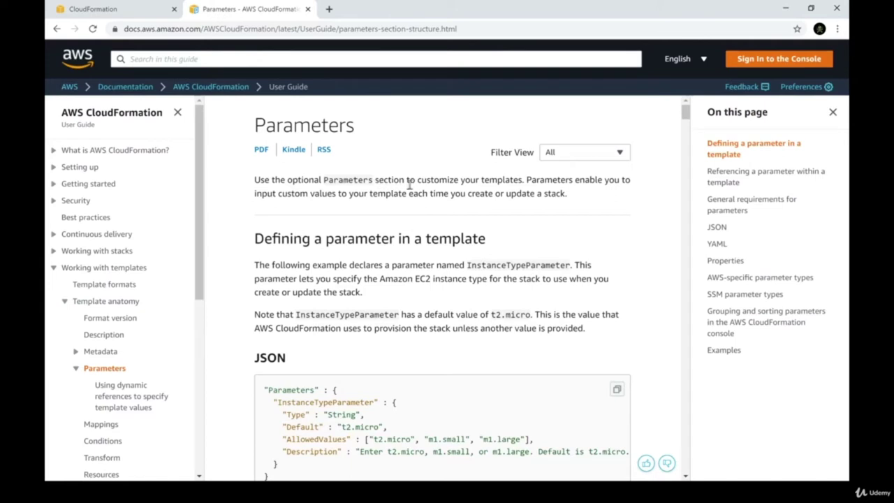
# - Read the Parameters documentation's introduction on customizing templates with input values at stack creation or update
pyautogui.doubleClick(510, 181)
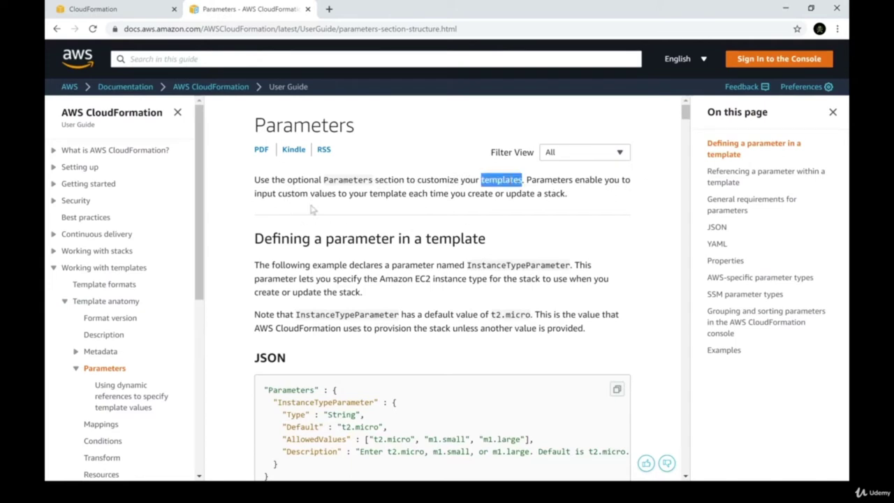
pyautogui.moveTo(460, 194); pyautogui.dragTo(429, 195)
pyautogui.click(570, 202)
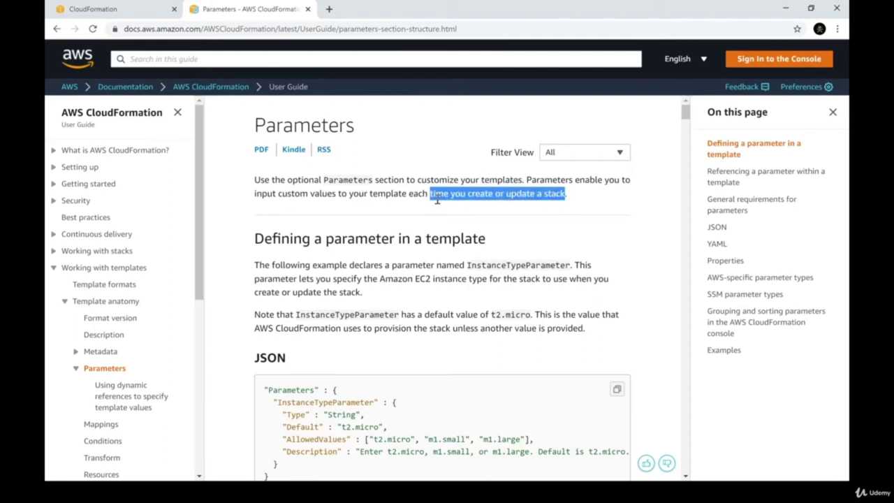
pyautogui.click(440, 223)
# - Switch to EC2_With_SG_and_EIP.yaml in the editor and trace SecurityGroupDescription from Parameters to ServerSecurityGroup's GroupDescription
pyautogui.hotkey('alt', 'Tab')
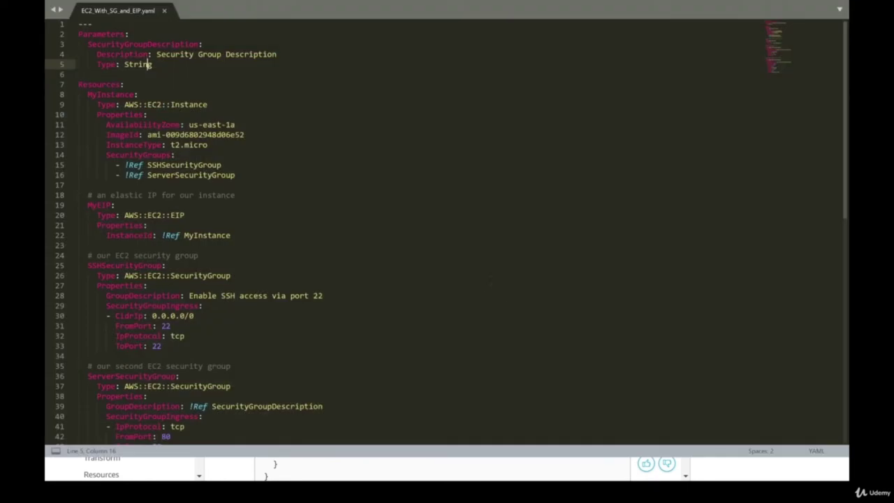
pyautogui.doubleClick(116, 34)
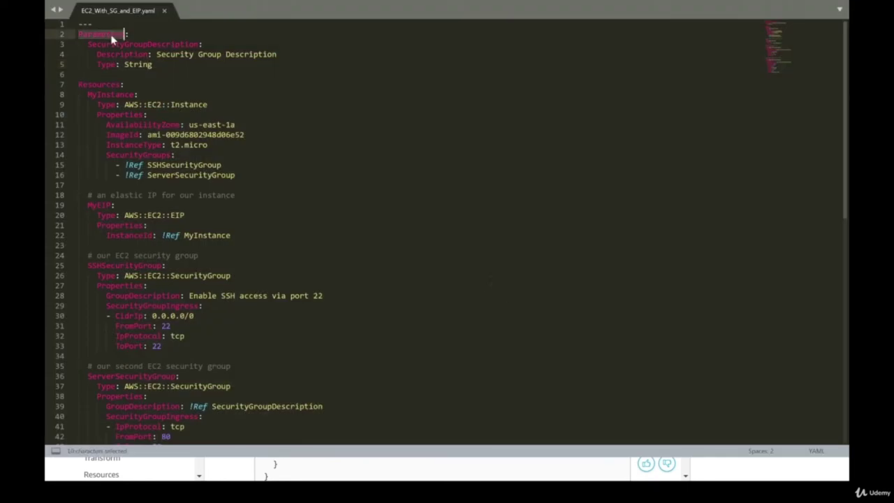
pyautogui.doubleClick(119, 43)
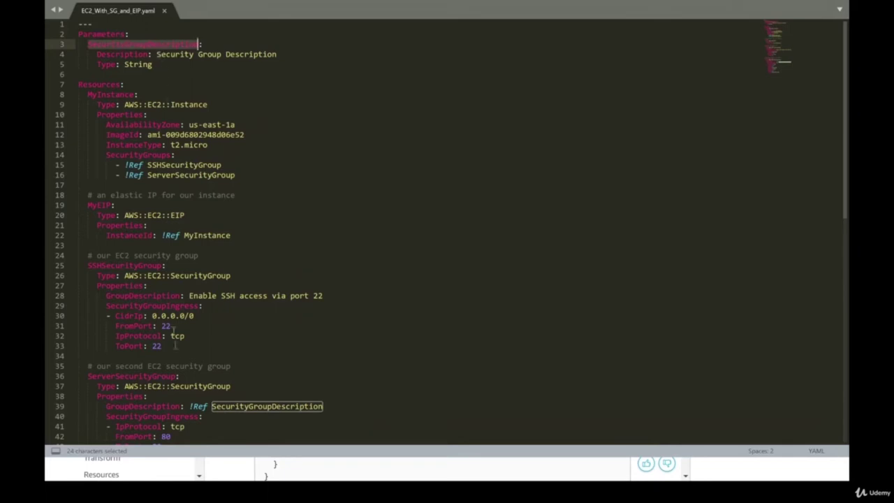
pyautogui.scroll(-1, 185, 397)
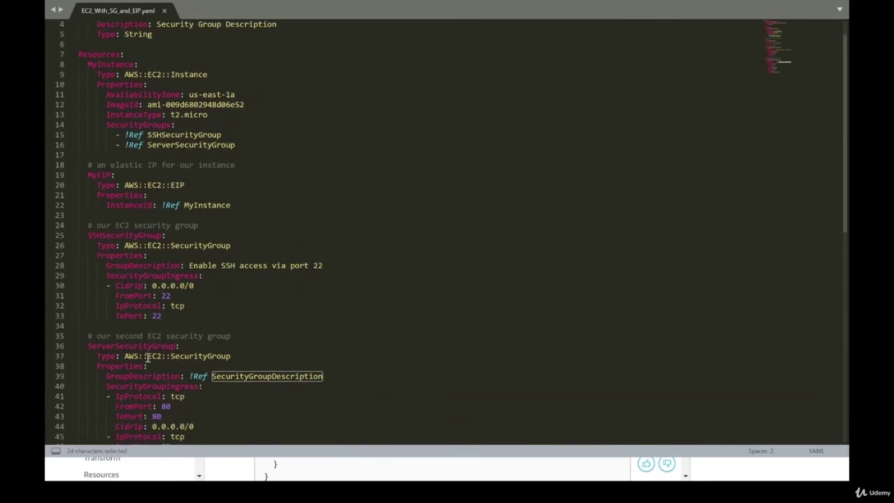
pyautogui.doubleClick(144, 378)
pyautogui.doubleClick(116, 346)
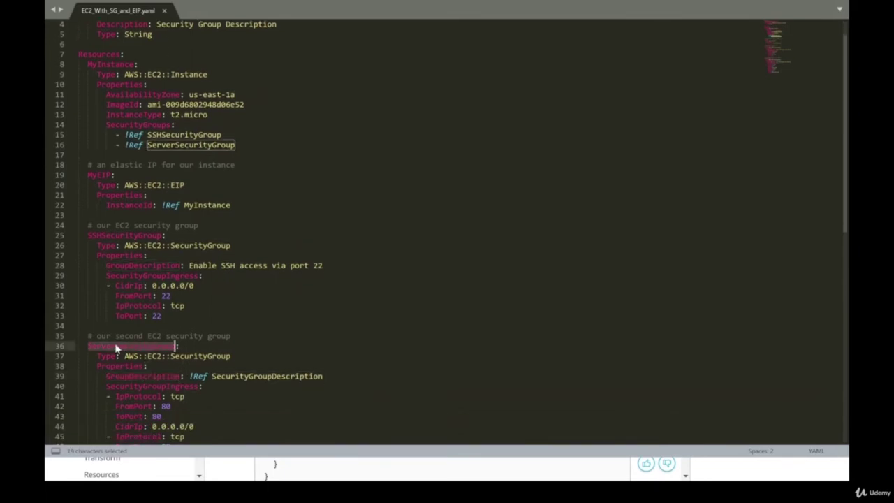
pyautogui.click(140, 383)
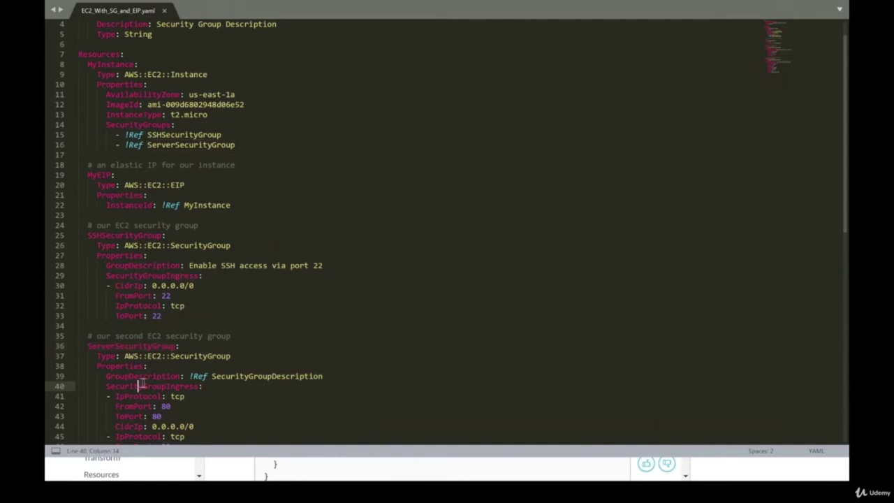
pyautogui.doubleClick(236, 378)
# - Examine the Parameters section of the template, including SecurityGroupDescription's description text and type
pyautogui.scroll(1, 236, 378)
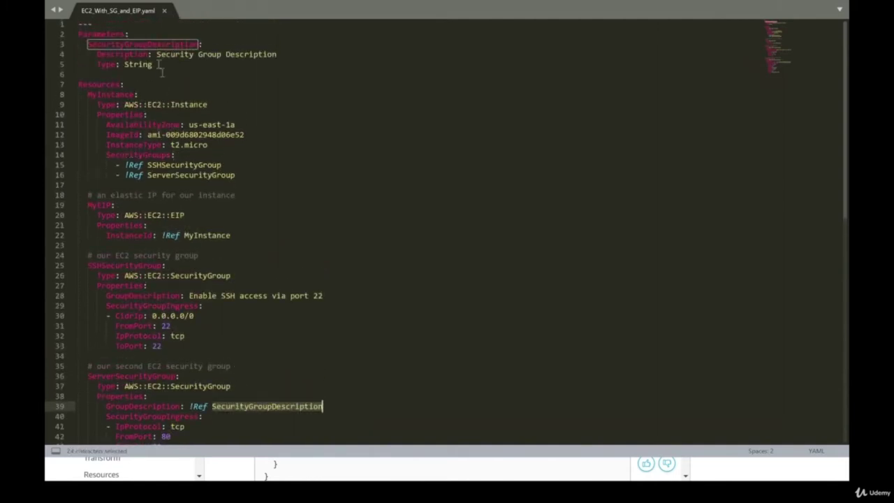
pyautogui.doubleClick(104, 34)
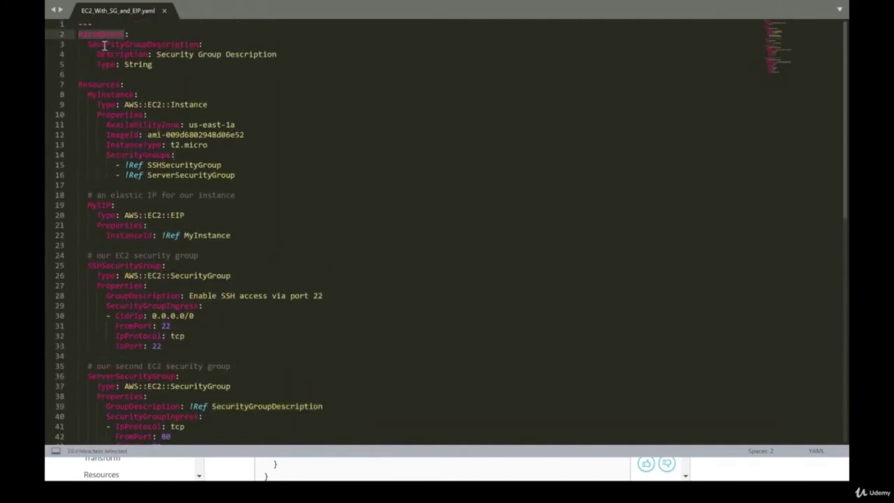
pyautogui.doubleClick(105, 44)
pyautogui.moveTo(156, 53); pyautogui.dragTo(276, 54)
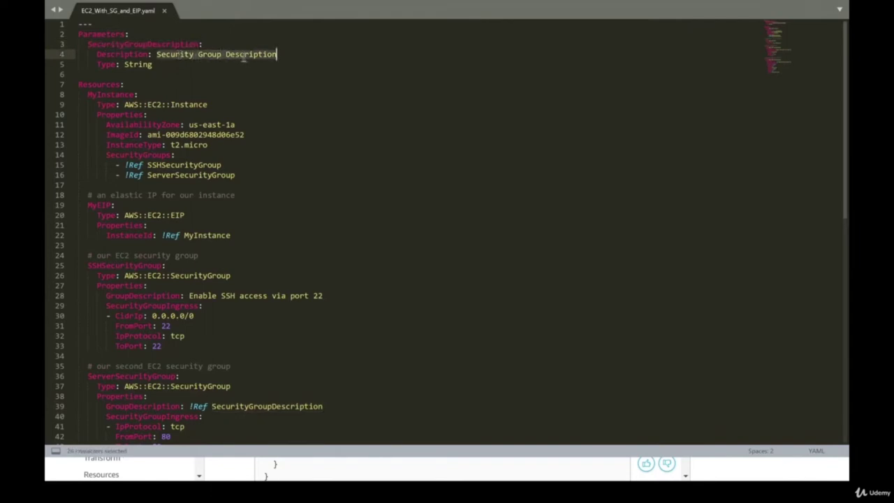
pyautogui.click(146, 64)
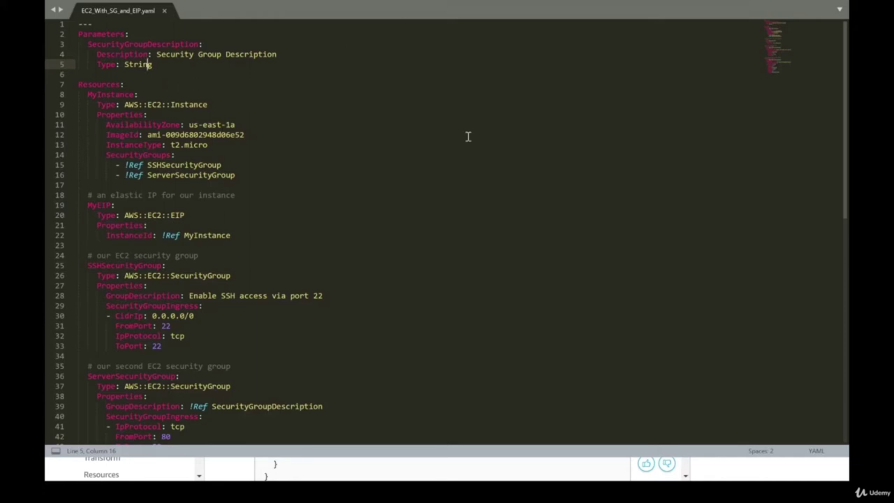
# - Return to the Parameters documentation in the browser and read how InstanceTypeParameter is declared and what it specifies
pyautogui.hotkey('alt', 'Tab')
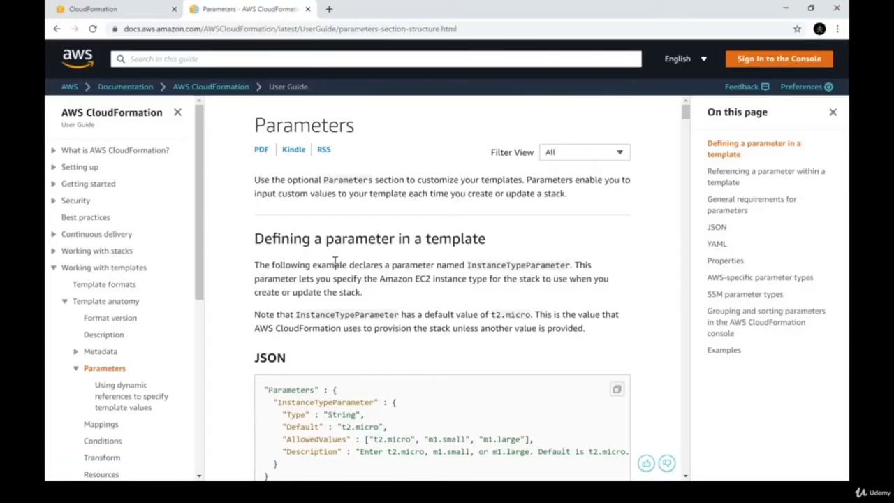
pyautogui.scroll(-2, 336, 264)
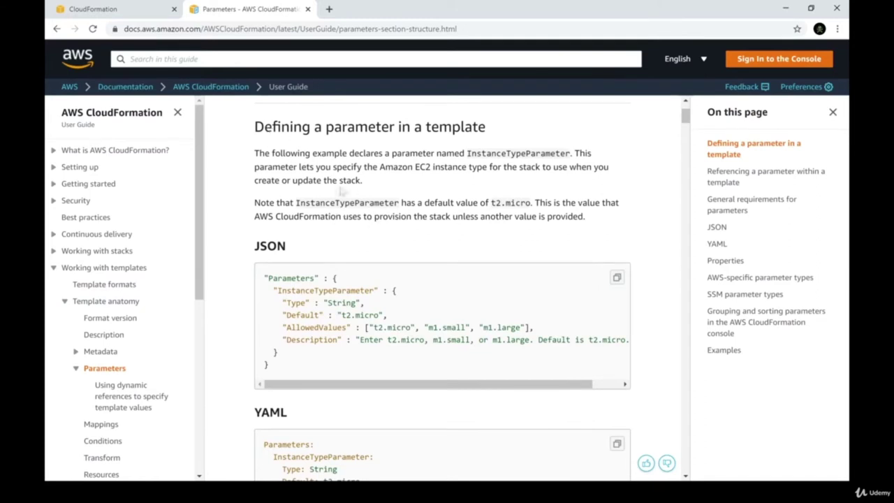
pyautogui.moveTo(312, 153); pyautogui.dragTo(466, 155)
pyautogui.click(489, 155)
pyautogui.doubleClick(521, 153)
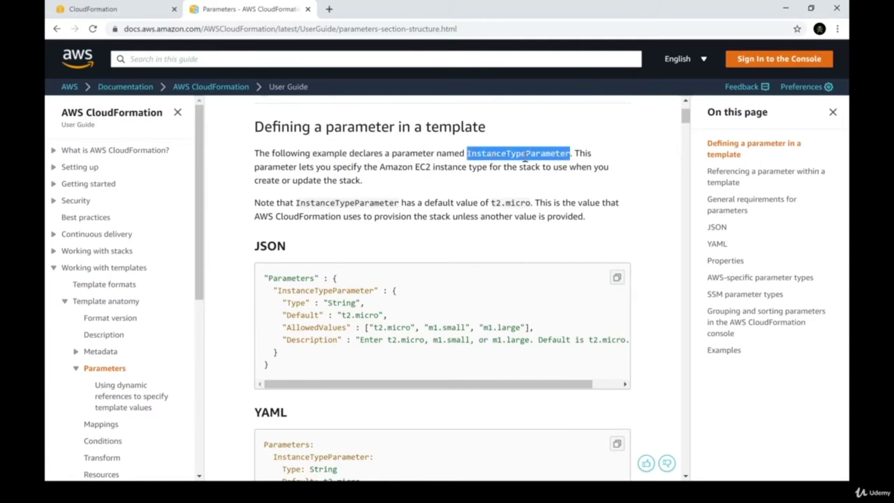
pyautogui.doubleClick(283, 171)
pyautogui.moveTo(284, 171); pyautogui.dragTo(366, 183)
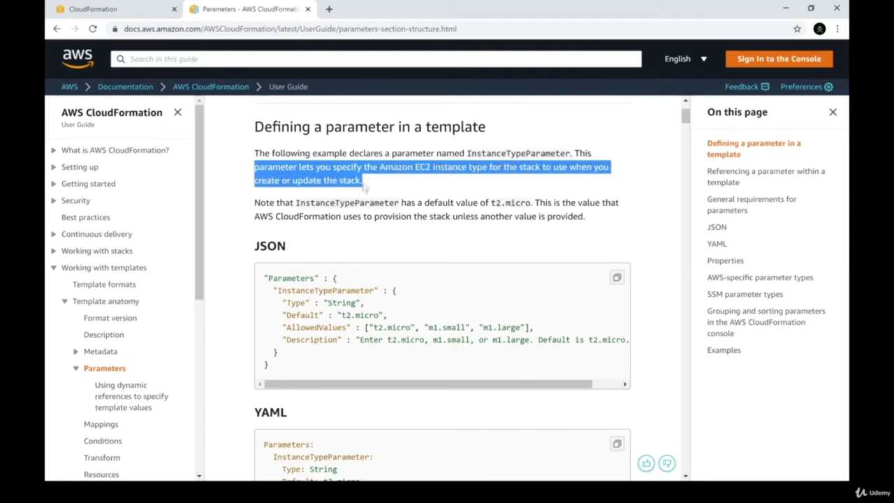
pyautogui.click(366, 190)
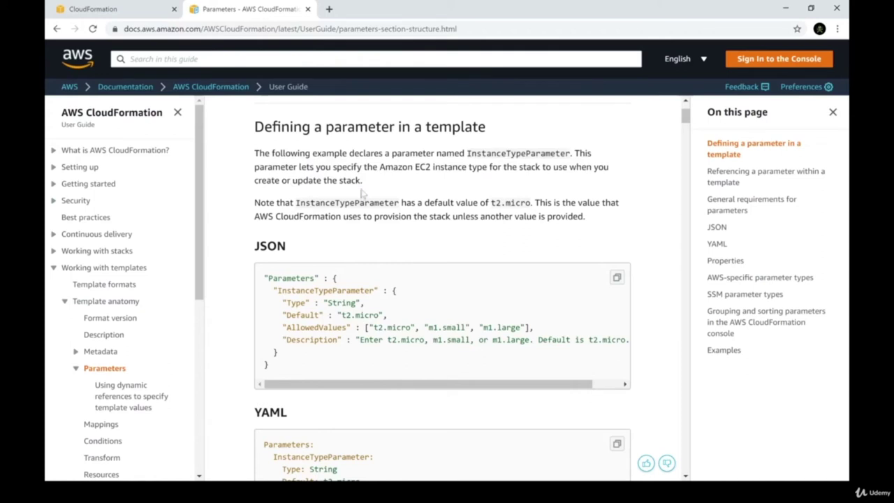
# - Read the documentation's note on the default value of InstanceTypeParameter
pyautogui.doubleClick(299, 203)
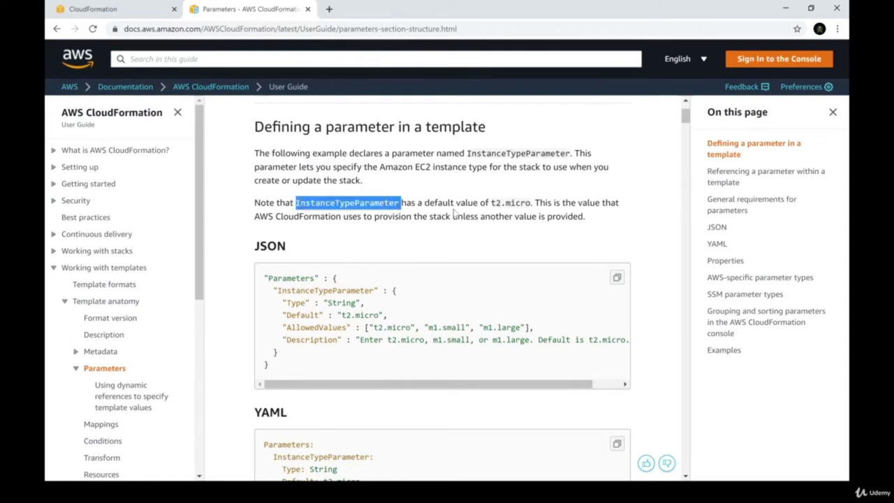
pyautogui.doubleClick(498, 203)
pyautogui.click(568, 204)
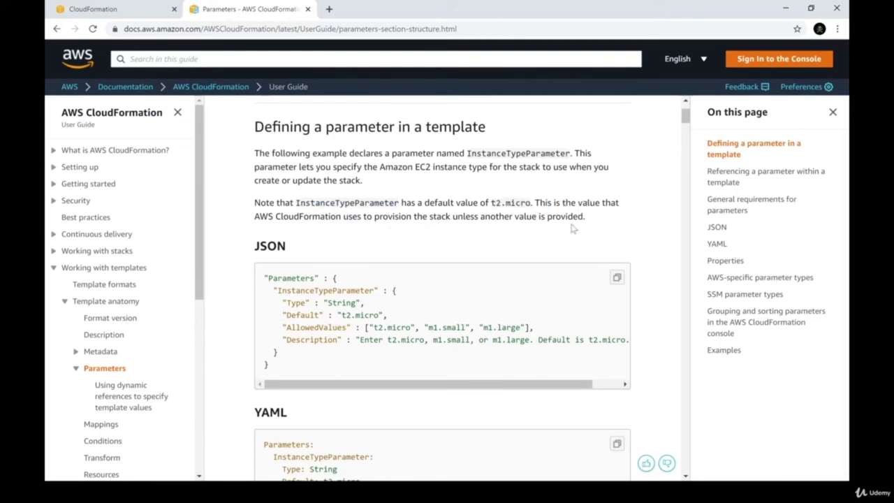
# - Find the YAML parameter example and examine its Parameters key and the indentation of the InstanceTypeParameter name
pyautogui.scroll(-3, 549, 231)
pyautogui.scroll(2, 549, 231)
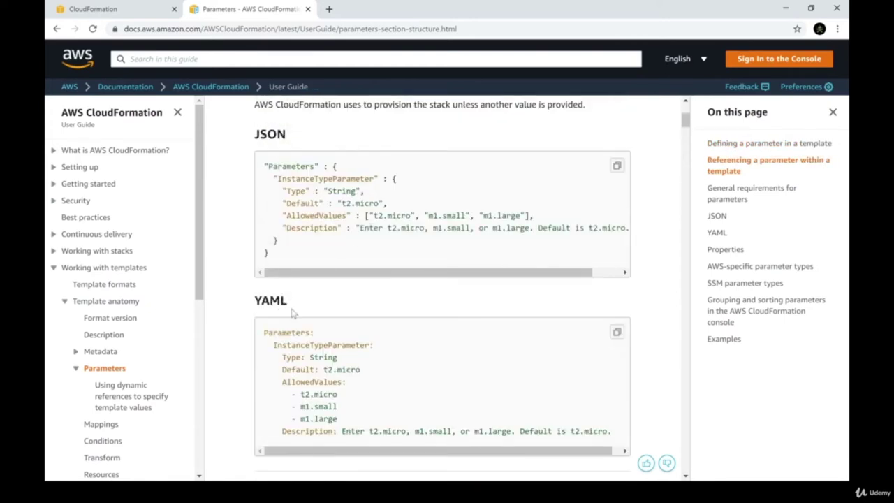
pyautogui.scroll(-2, 326, 315)
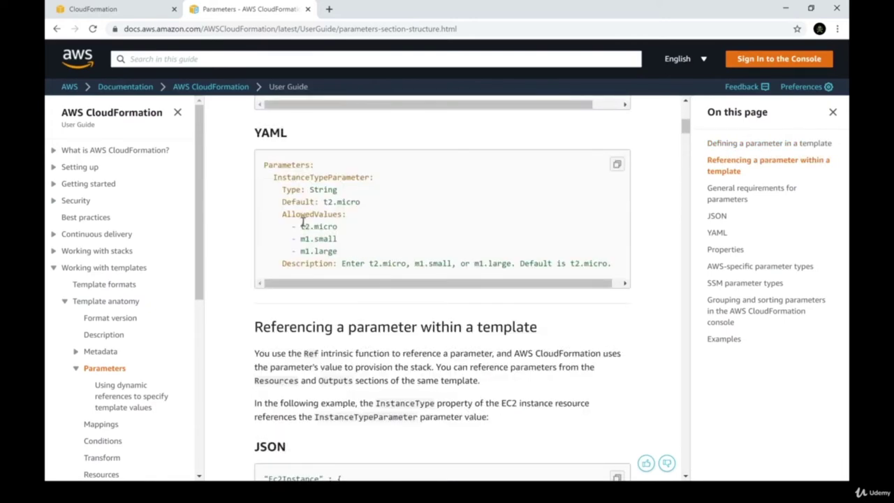
pyautogui.doubleClick(268, 164)
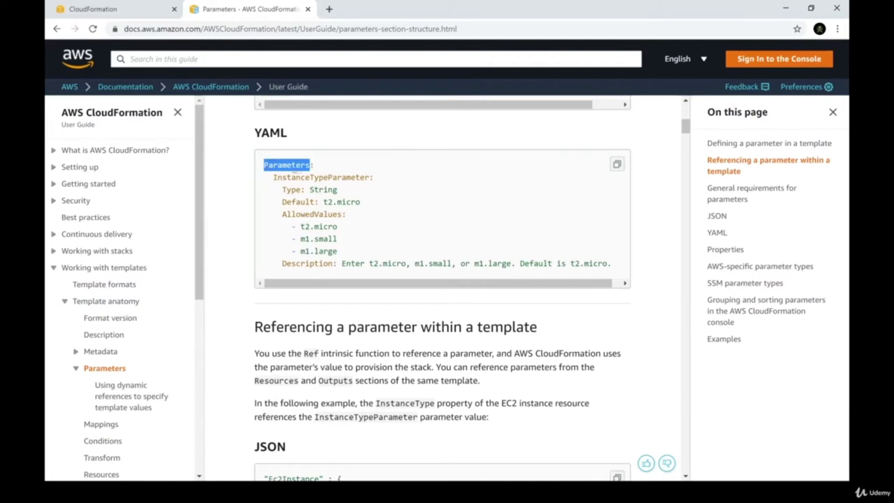
pyautogui.click(271, 177)
pyautogui.moveTo(273, 176); pyautogui.dragTo(269, 178)
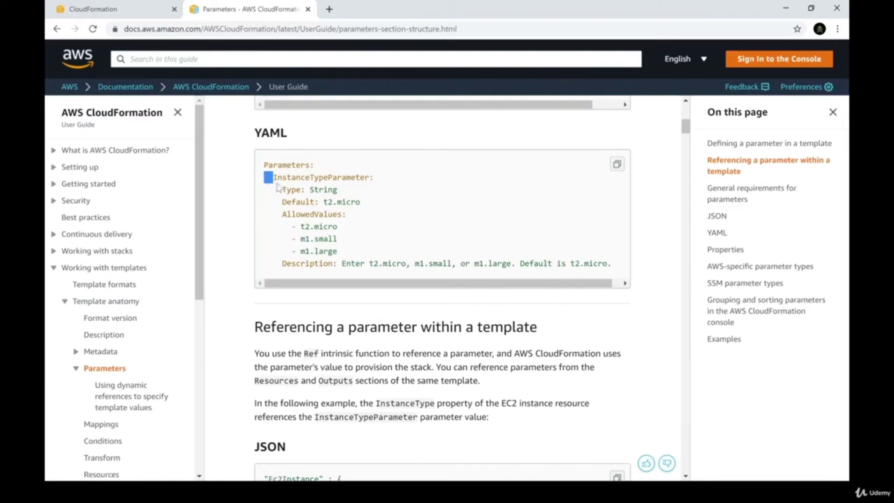
pyautogui.doubleClick(275, 177)
# - Examine the Type, Default, AllowedValues and Description properties of InstanceTypeParameter in the YAML example
pyautogui.moveTo(283, 190); pyautogui.dragTo(338, 190)
pyautogui.moveTo(282, 202); pyautogui.dragTo(361, 202)
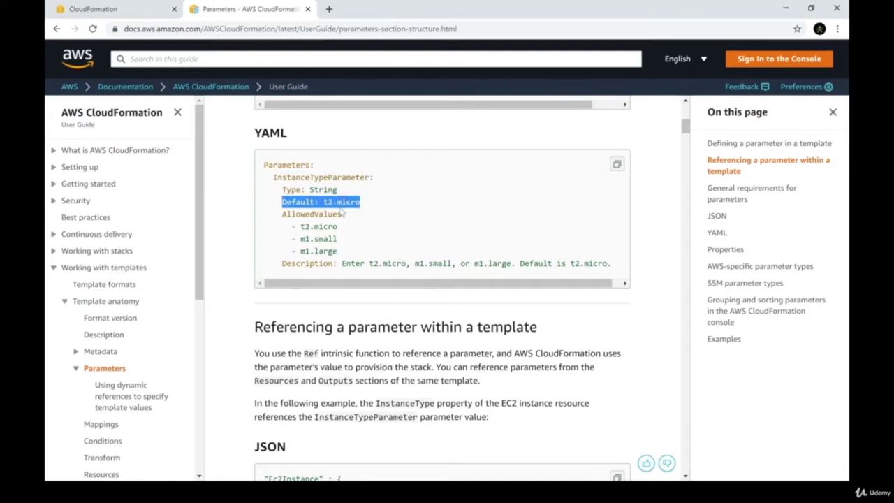
pyautogui.moveTo(283, 214); pyautogui.dragTo(366, 217)
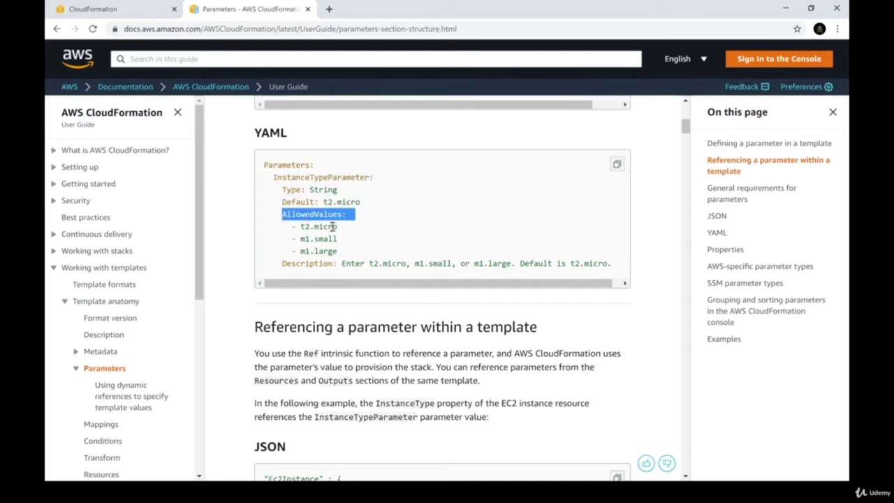
pyautogui.click(304, 224)
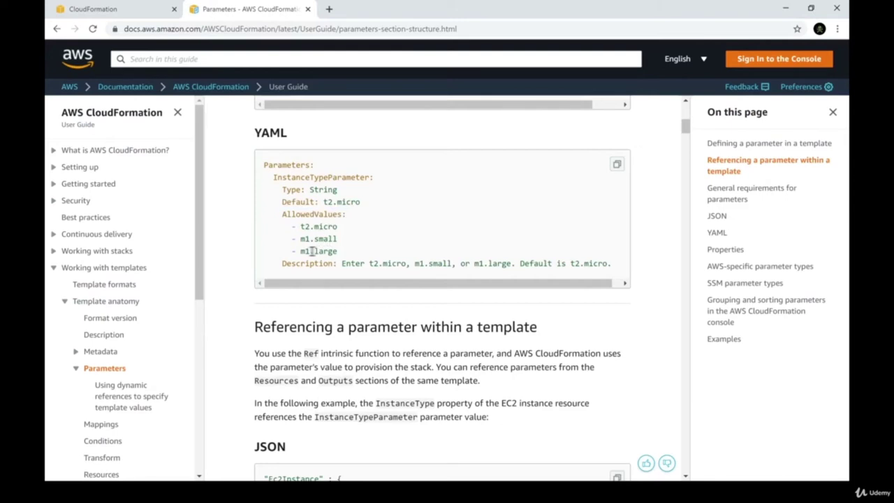
pyautogui.doubleClick(308, 263)
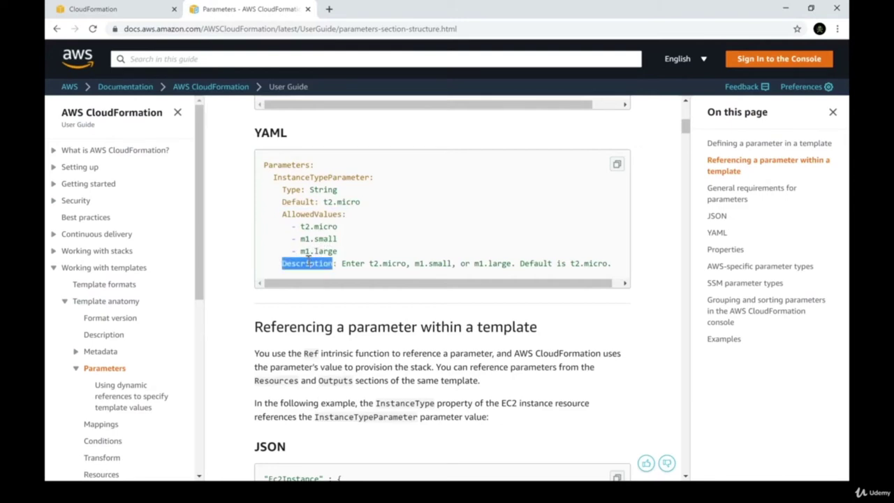
# - Read the description text given for InstanceTypeParameter in the YAML parameter example
pyautogui.doubleClick(297, 176)
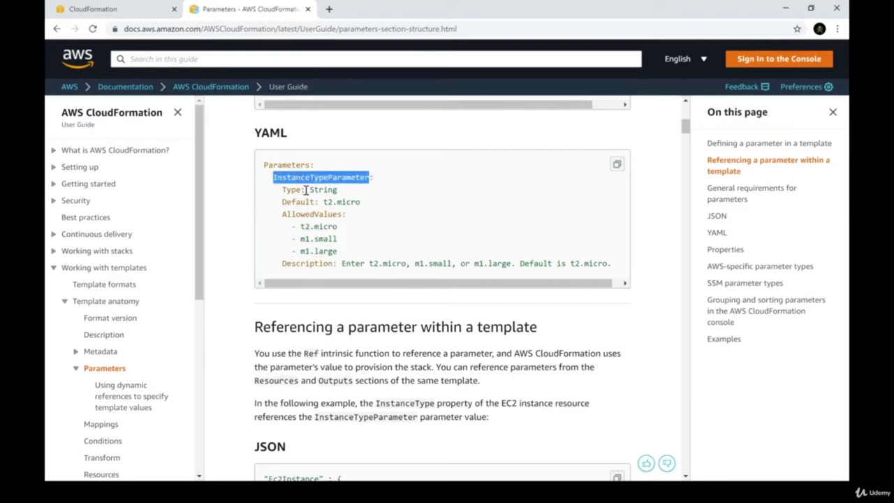
pyautogui.click(343, 263)
pyautogui.moveTo(344, 263); pyautogui.dragTo(598, 267)
pyautogui.click(590, 267)
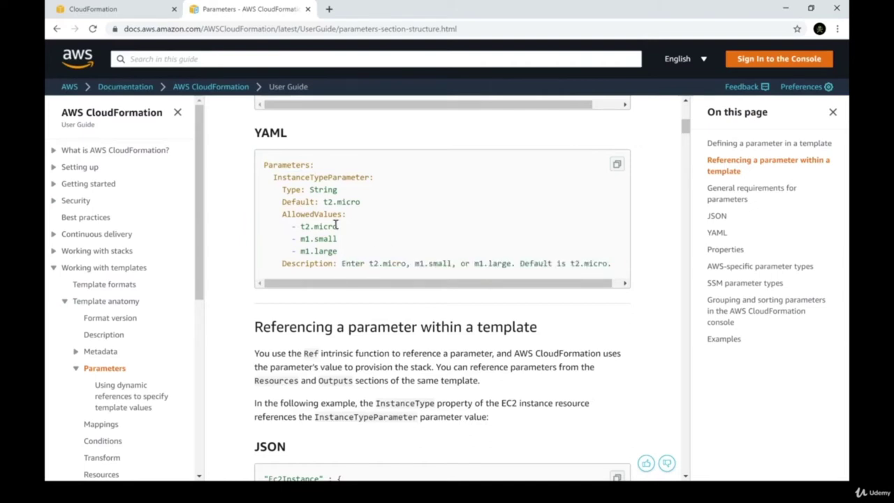
# - Compare the Default entry of InstanceTypeParameter with the instance types listed under AllowedValues
pyautogui.doubleClick(286, 201)
pyautogui.moveTo(304, 204); pyautogui.dragTo(360, 203)
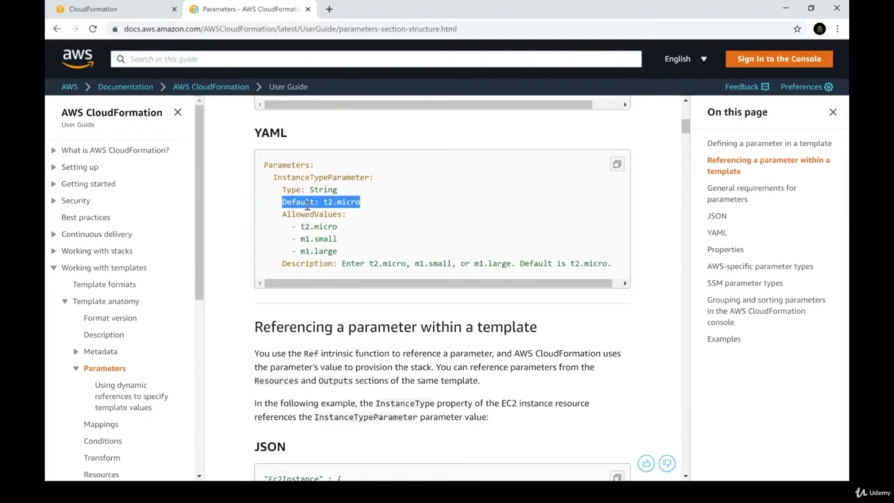
pyautogui.moveTo(284, 215); pyautogui.dragTo(345, 256)
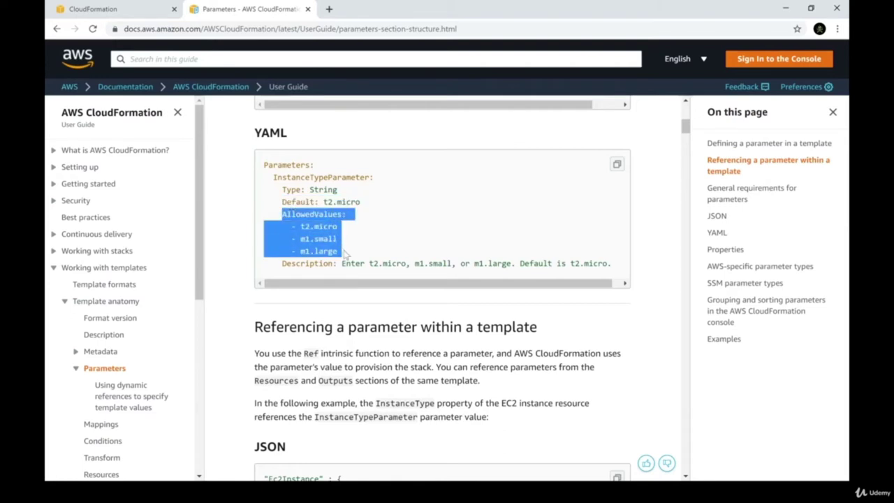
pyautogui.click(345, 256)
pyautogui.doubleClick(327, 251)
pyautogui.moveTo(338, 252); pyautogui.dragTo(283, 226)
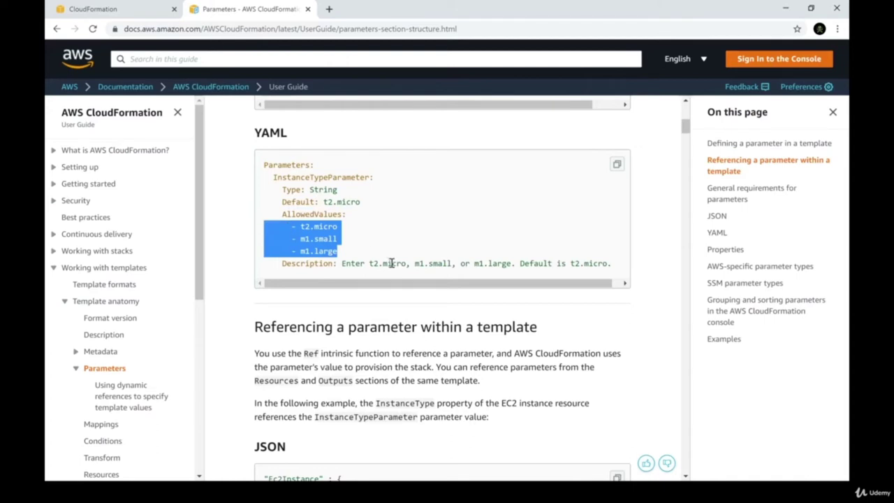
pyautogui.doubleClick(309, 209)
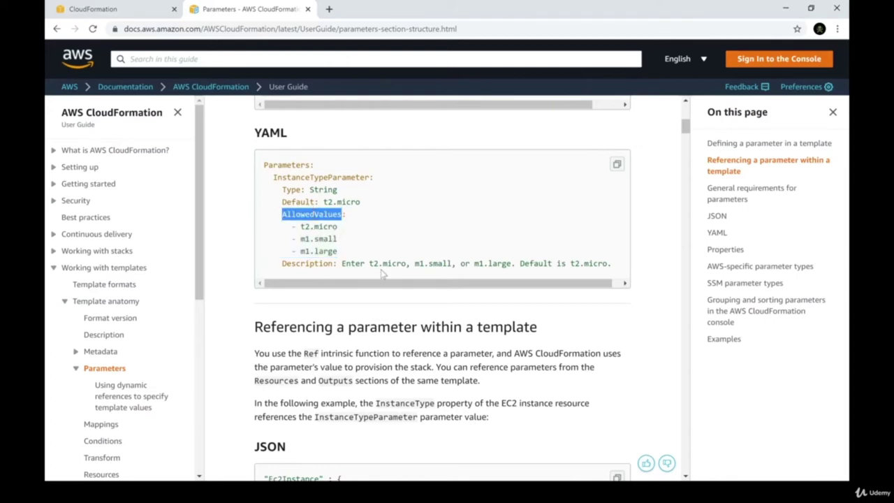
# - Find the section on referencing a parameter within a template and read about the Ref intrinsic function
pyautogui.click(376, 321)
pyautogui.scroll(-2, 374, 320)
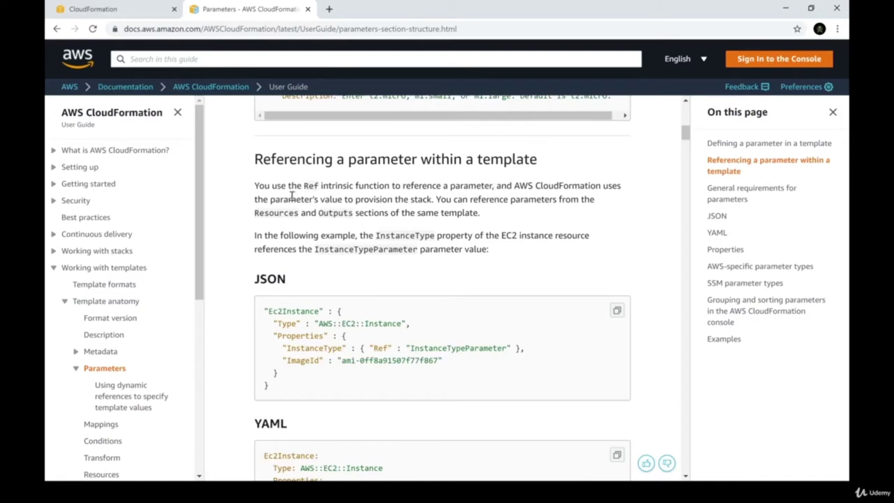
pyautogui.doubleClick(311, 186)
# - Switch to EC2_With_SG_and_EIP.yaml in the code editor and locate the !Ref used in ServerSecurityGroup's GroupDescription
pyautogui.hotkey('alt', 'Tab')
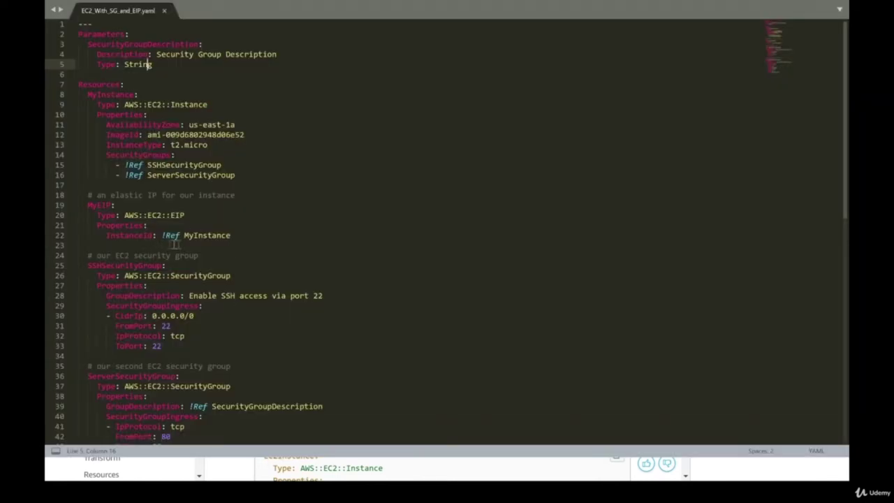
pyautogui.scroll(-4, 194, 280)
pyautogui.doubleClick(201, 286)
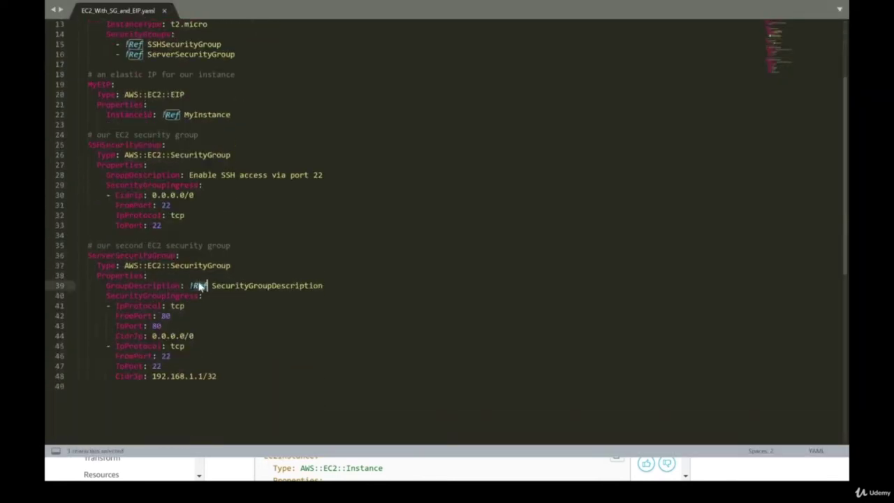
pyautogui.click(199, 287)
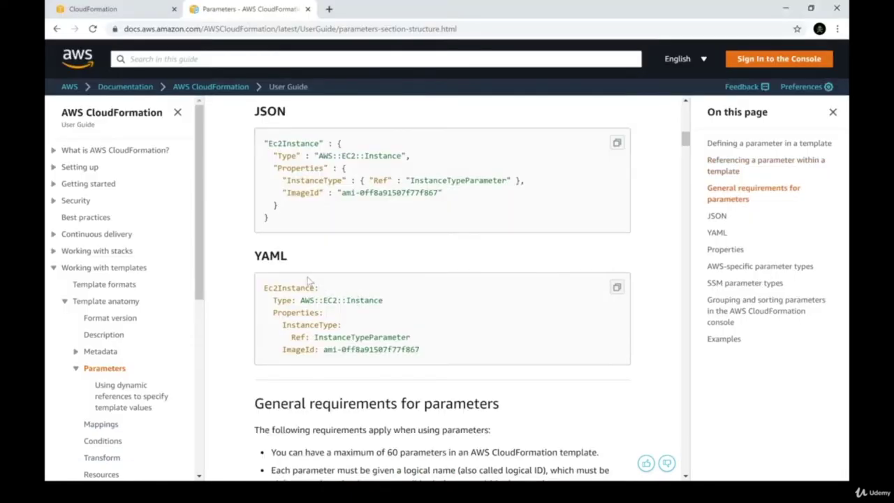
# - Return to the browser documentation and examine how the YAML Ec2Instance example sets InstanceType through a Ref to InstanceTypeParameter
pyautogui.doubleClick(336, 336)
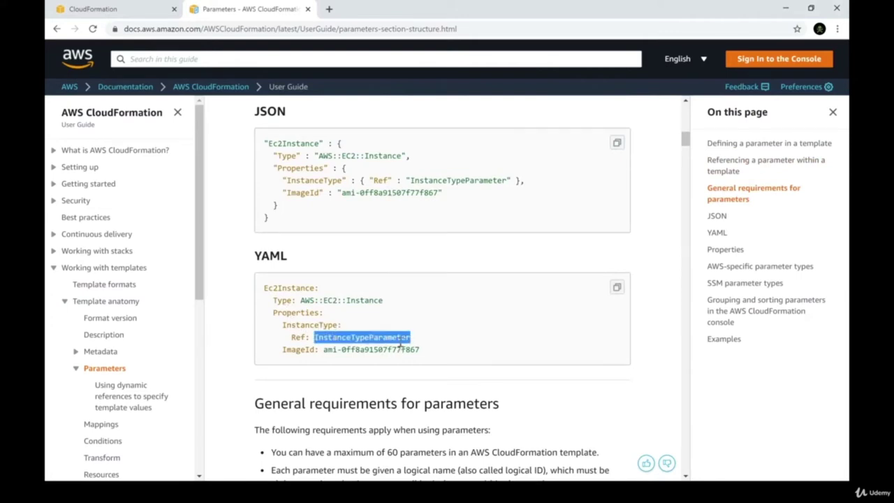
pyautogui.click(308, 338)
pyautogui.doubleClick(312, 325)
pyautogui.click(348, 340)
pyautogui.tripleClick(299, 337)
pyautogui.doubleClick(304, 325)
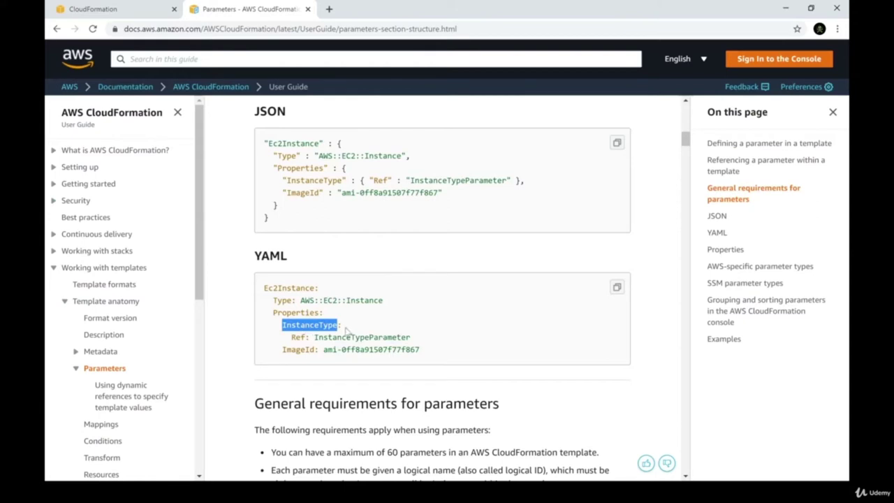
pyautogui.doubleClick(298, 337)
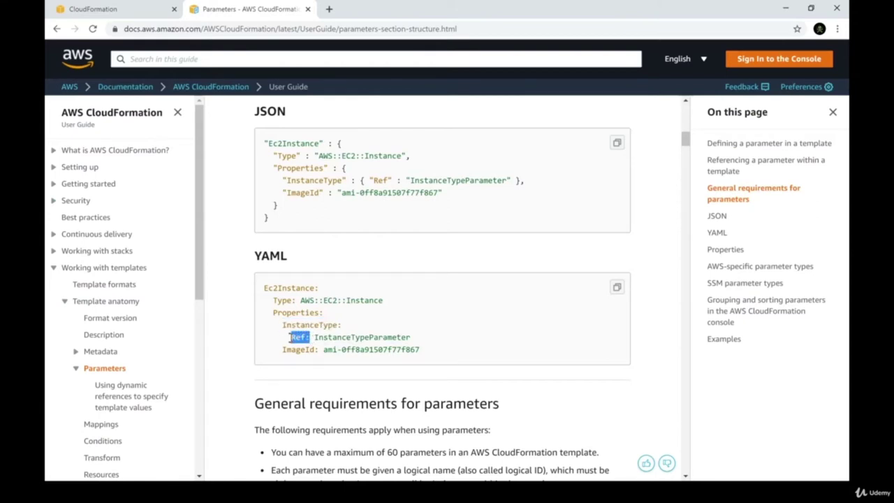
pyautogui.click(291, 337)
pyautogui.doubleClick(321, 325)
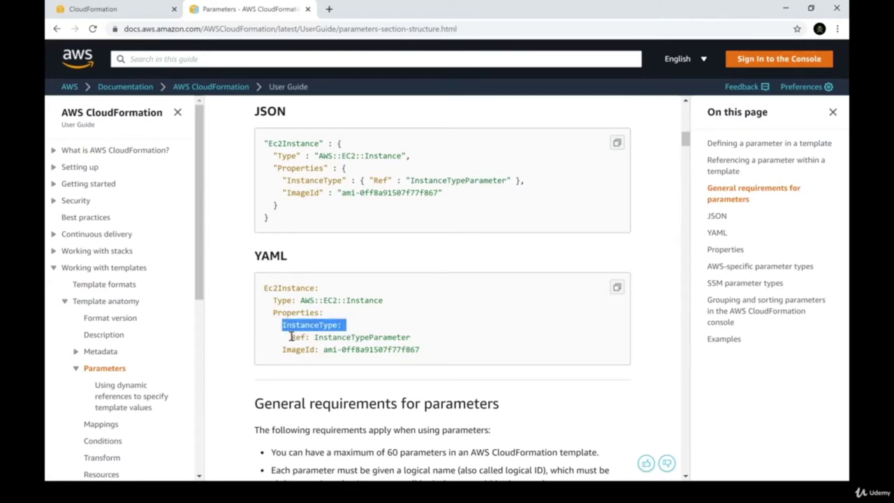
pyautogui.click(358, 322)
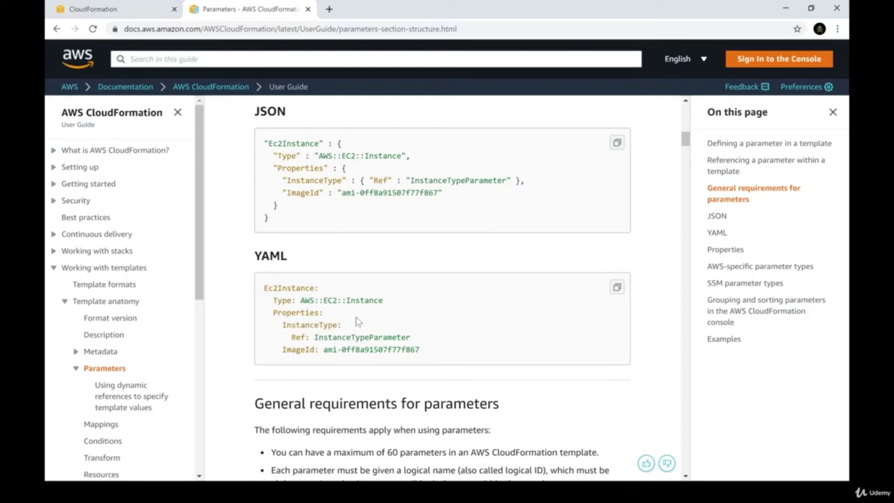
pyautogui.doubleClick(318, 325)
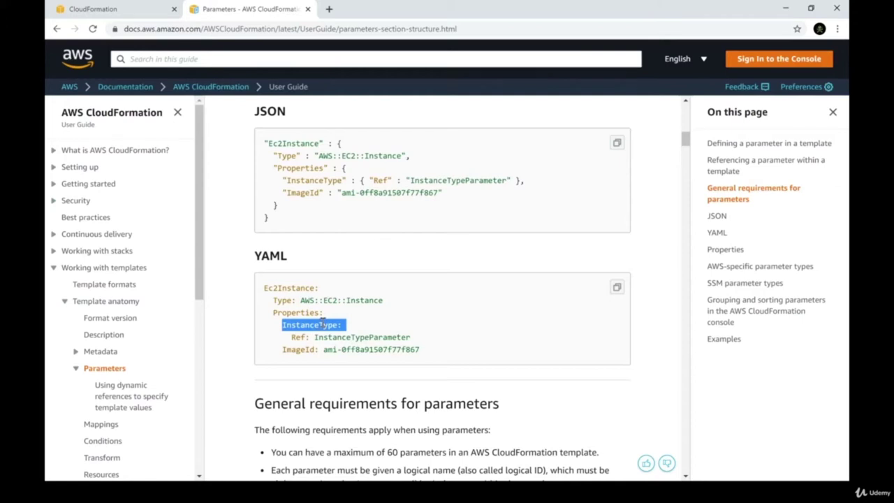
pyautogui.click(291, 337)
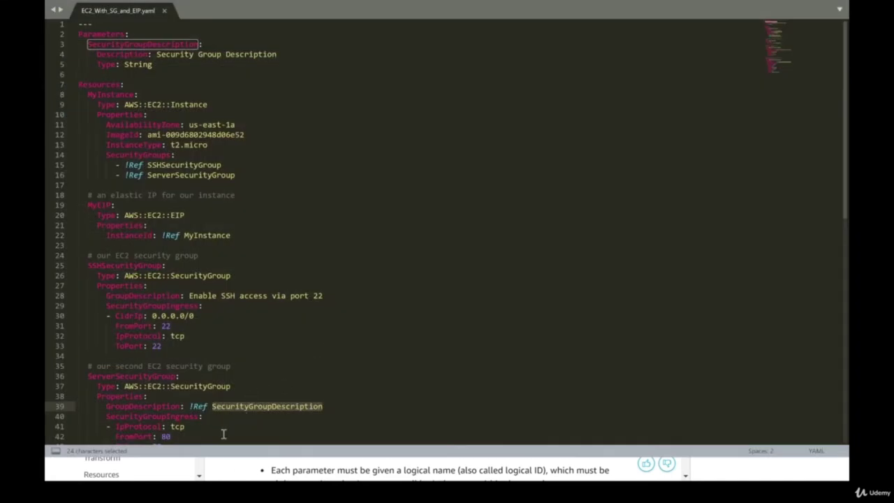
# - Switch back to EC2_With_SG_and_EIP.yaml in the code editor and examine how ServerSecurityGroup's GroupDescription property references SecurityGroupDescription
pyautogui.click(224, 421)
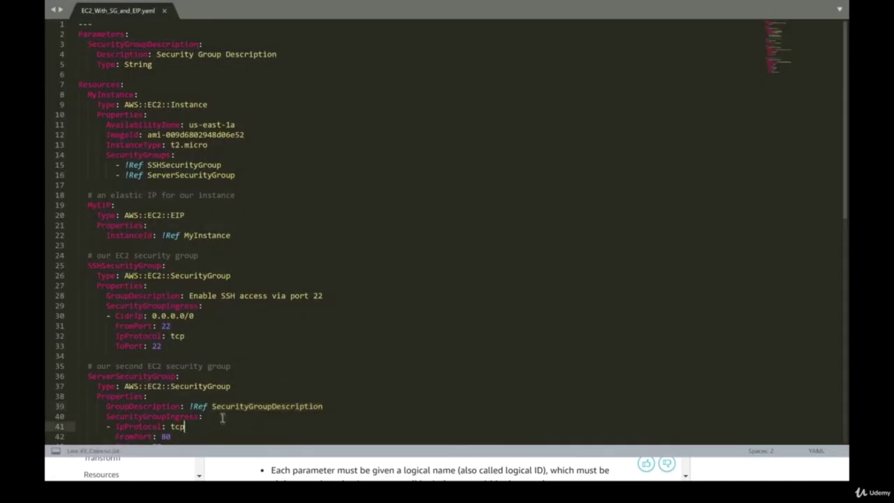
pyautogui.doubleClick(161, 405)
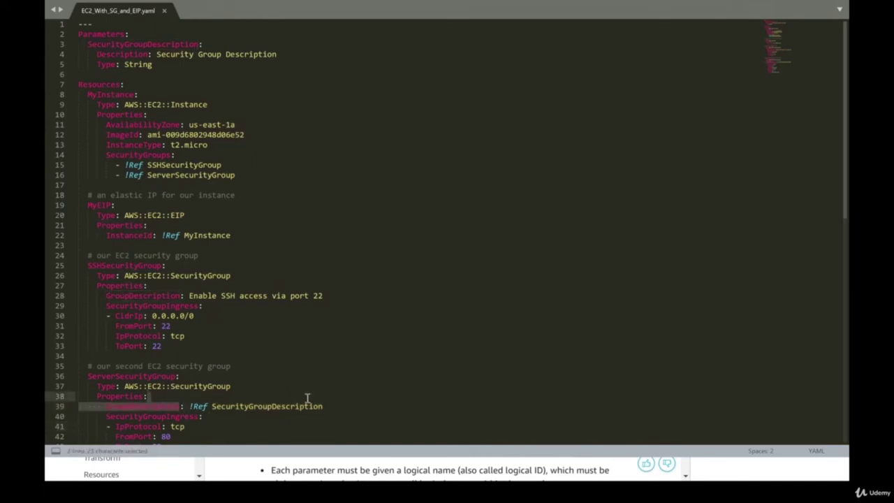
pyautogui.hotkey('shift', 'End')
pyautogui.click(174, 405)
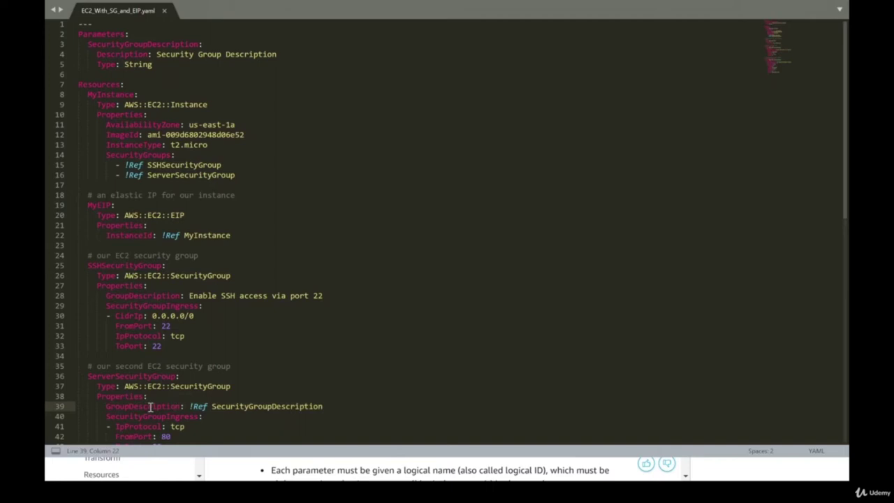
pyautogui.doubleClick(150, 405)
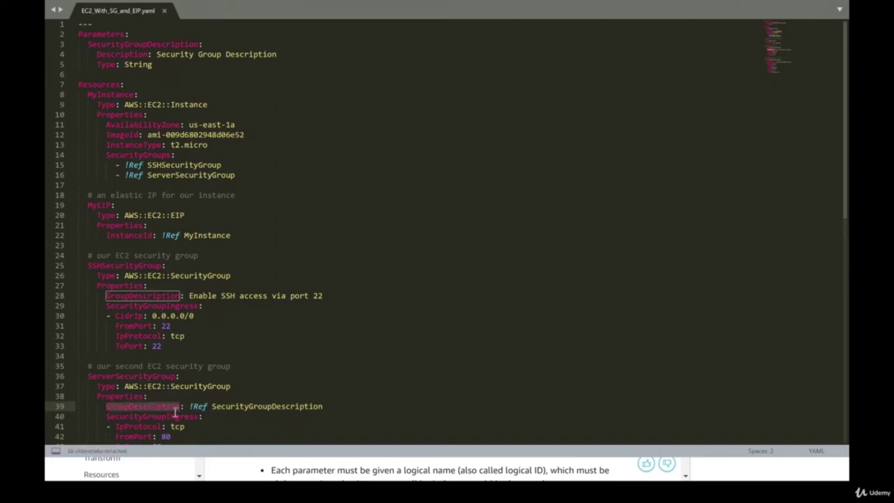
pyautogui.click(218, 414)
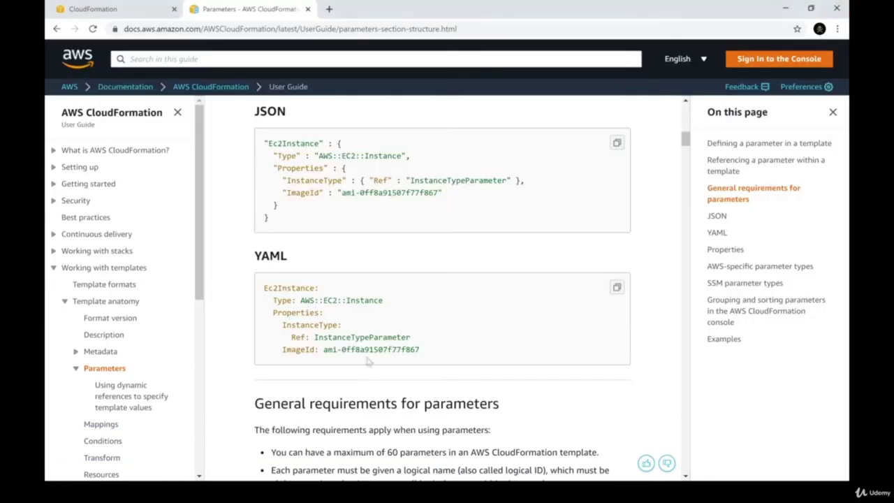
# - Return to the browser documentation and read the general requirements on the number of parameters and their logical names
pyautogui.scroll(-3, 393, 349)
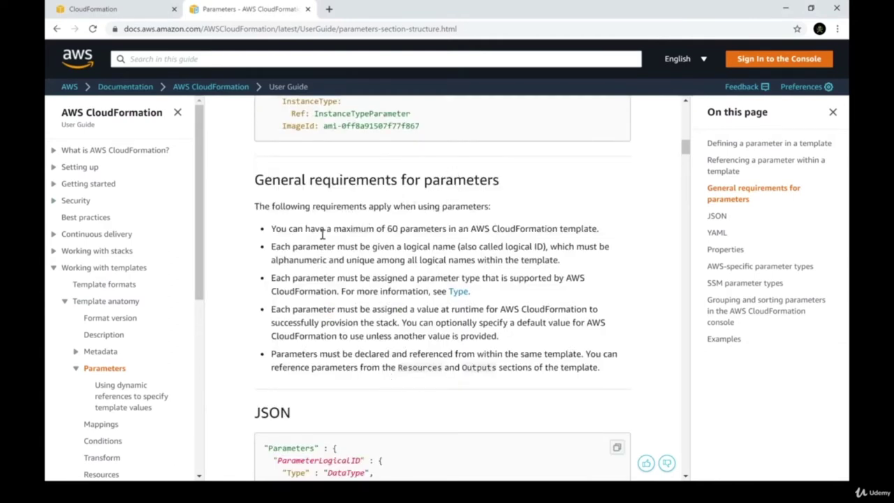
pyautogui.moveTo(388, 228); pyautogui.dragTo(598, 229)
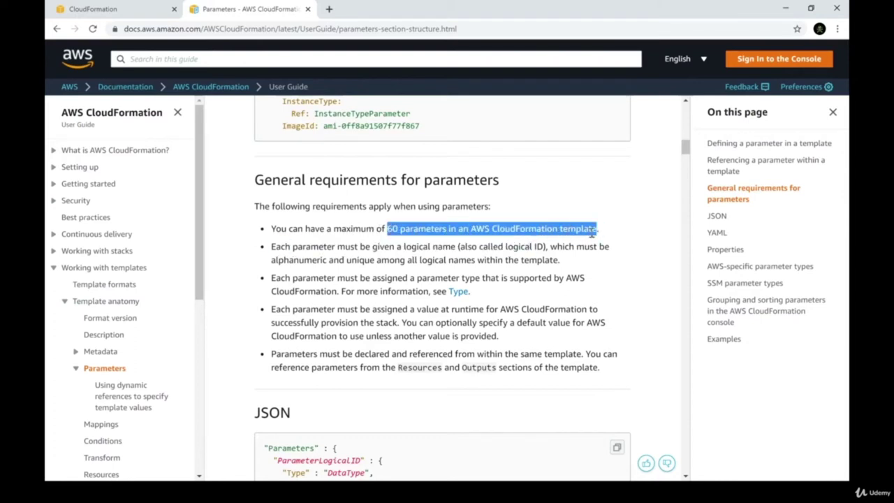
pyautogui.moveTo(271, 247); pyautogui.dragTo(426, 253)
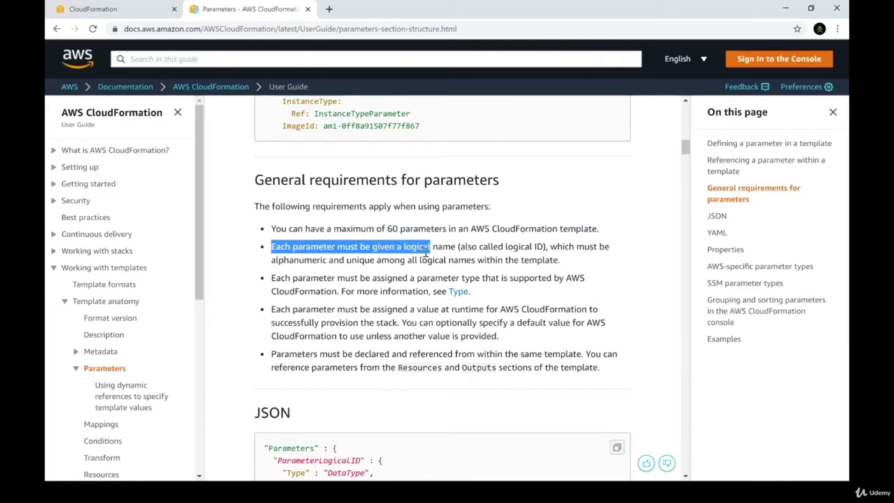
pyautogui.doubleClick(518, 247)
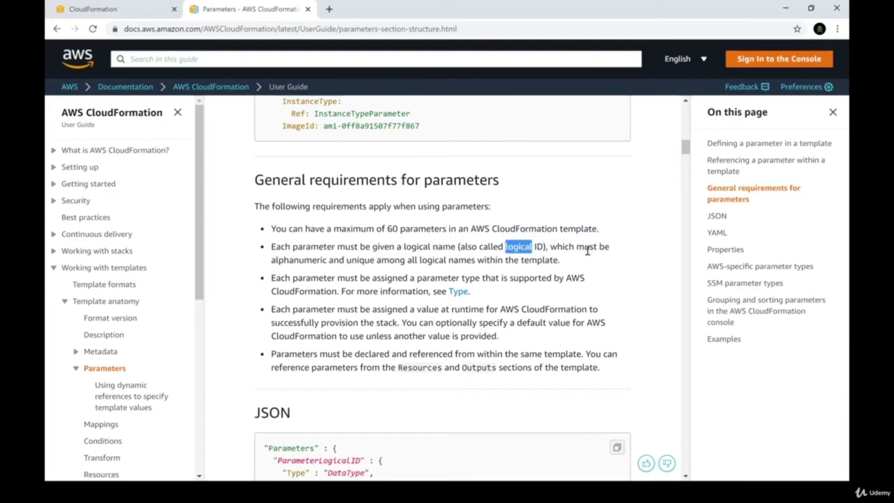
pyautogui.moveTo(551, 247); pyautogui.dragTo(549, 269)
pyautogui.click(504, 280)
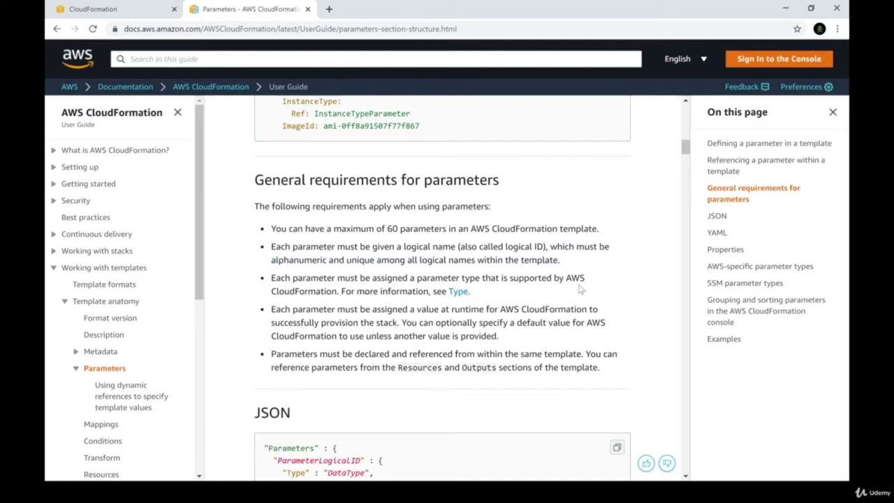
# - Read the requirements on assigning parameter values at runtime and on declaring and referencing parameters within the same template
pyautogui.scroll(-1, 319, 297)
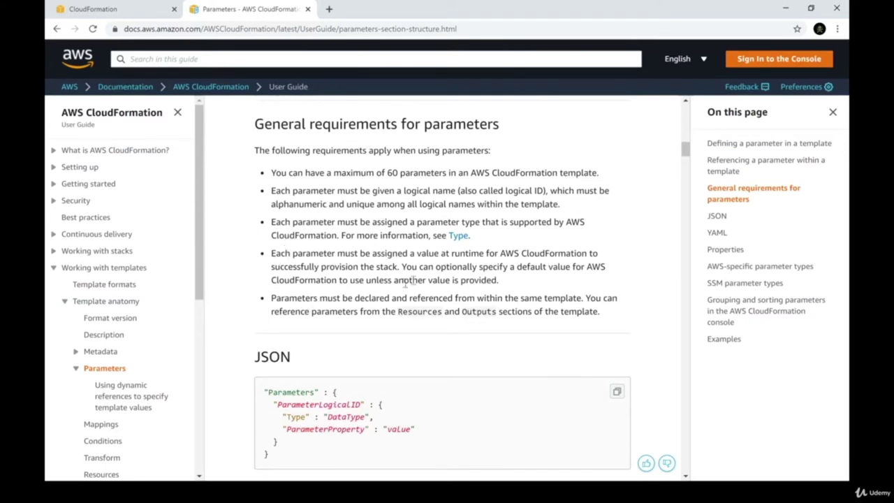
pyautogui.moveTo(294, 255); pyautogui.dragTo(398, 267)
pyautogui.moveTo(272, 298); pyautogui.dragTo(576, 301)
pyautogui.scroll(-1, 411, 310)
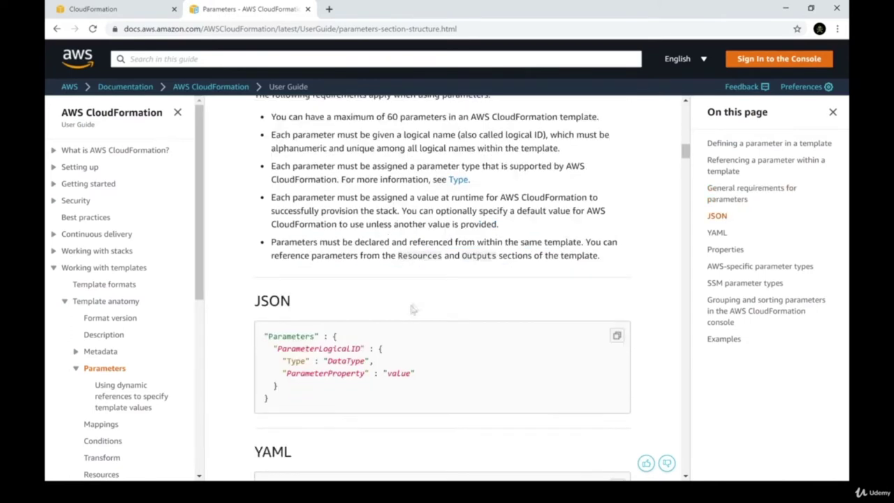
pyautogui.doubleClick(593, 242)
pyautogui.moveTo(593, 242)
pyautogui.mouseDown()
pyautogui.moveTo(409, 242)
pyautogui.moveTo(331, 255)
pyautogui.moveTo(591, 256)
pyautogui.mouseUp()
pyautogui.click(565, 256)
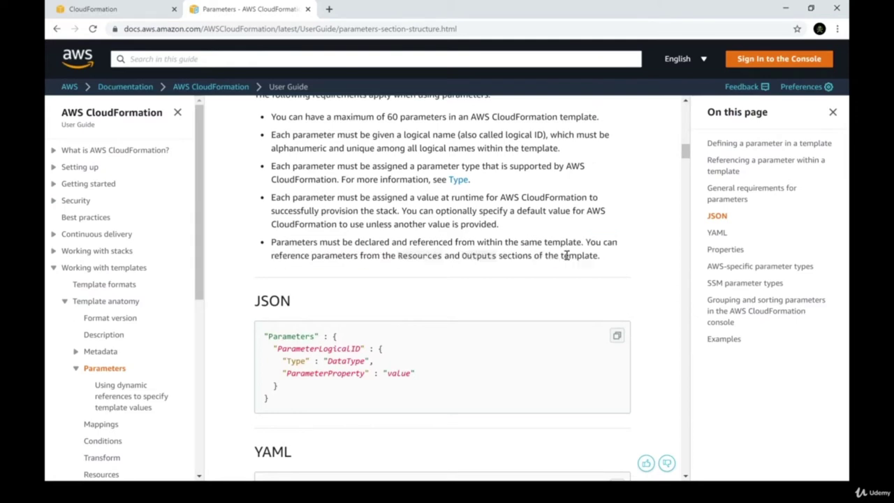
pyautogui.doubleClick(478, 256)
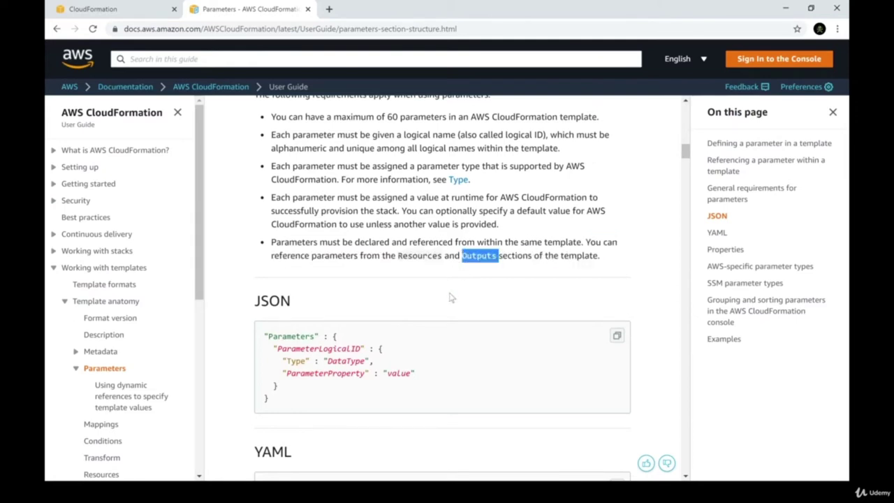
pyautogui.click(389, 303)
# - Examine the YAML syntax of the Parameters section, covering the logical ID, the data type and the parameter property
pyautogui.scroll(-3, 389, 300)
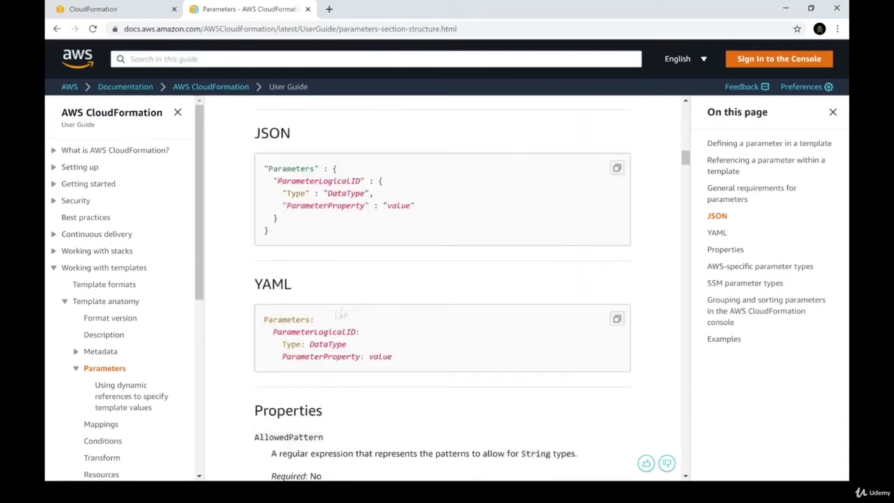
pyautogui.scroll(-2, 305, 329)
pyautogui.doubleClick(278, 207)
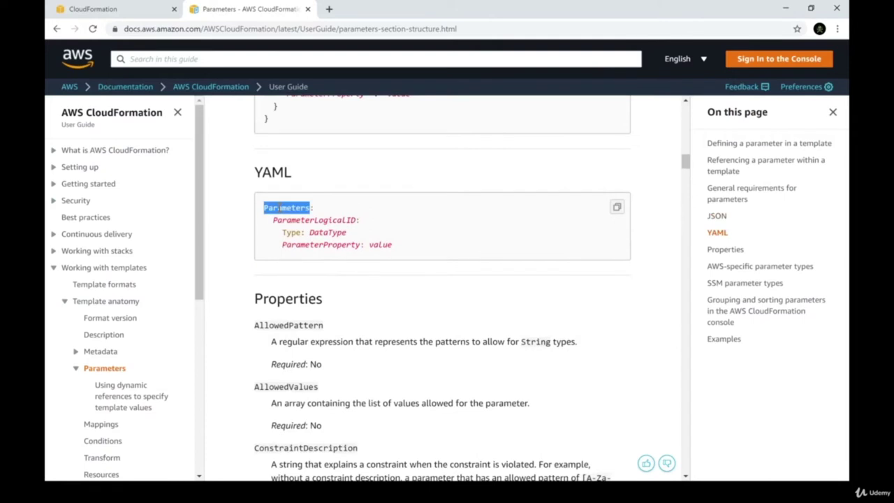
pyautogui.doubleClick(286, 220)
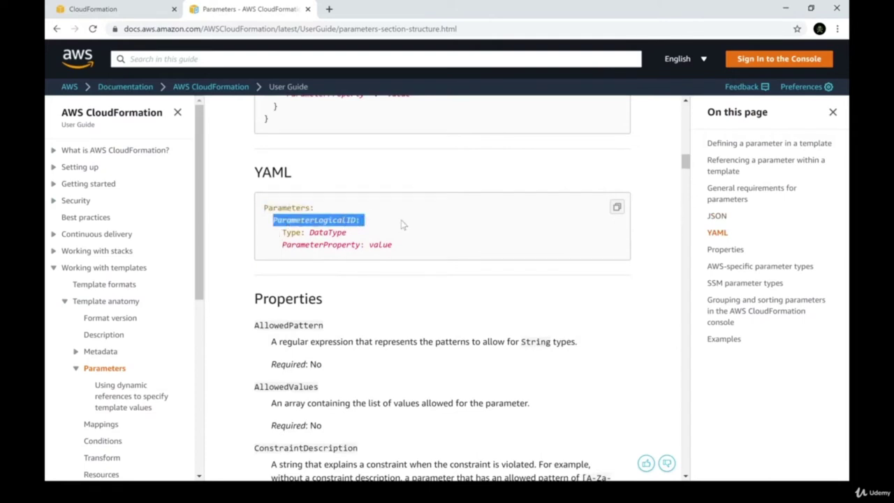
pyautogui.click(319, 243)
pyautogui.doubleClick(322, 233)
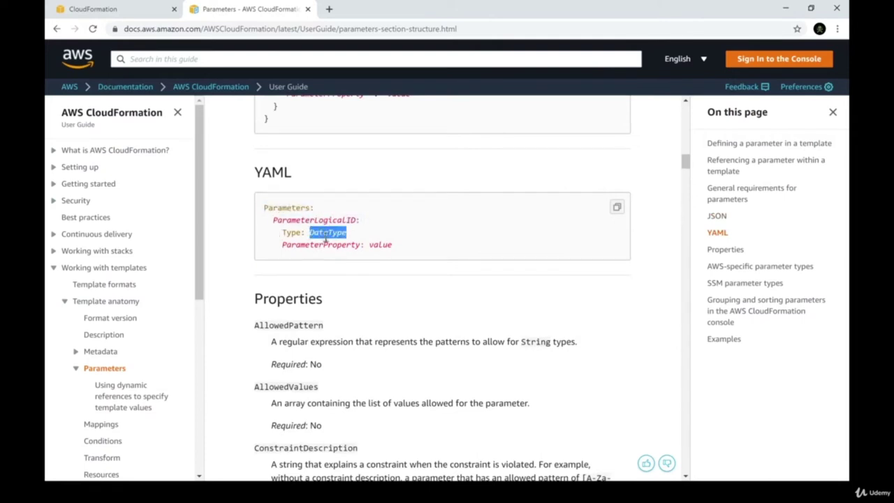
pyautogui.doubleClick(302, 244)
pyautogui.moveTo(302, 245); pyautogui.dragTo(407, 252)
pyautogui.click(407, 250)
# - Skim the parameter properties, supported data types, AWS-specific and SSM parameter types, and the guidance on grouping and sorting parameters
pyautogui.scroll(-3, 407, 250)
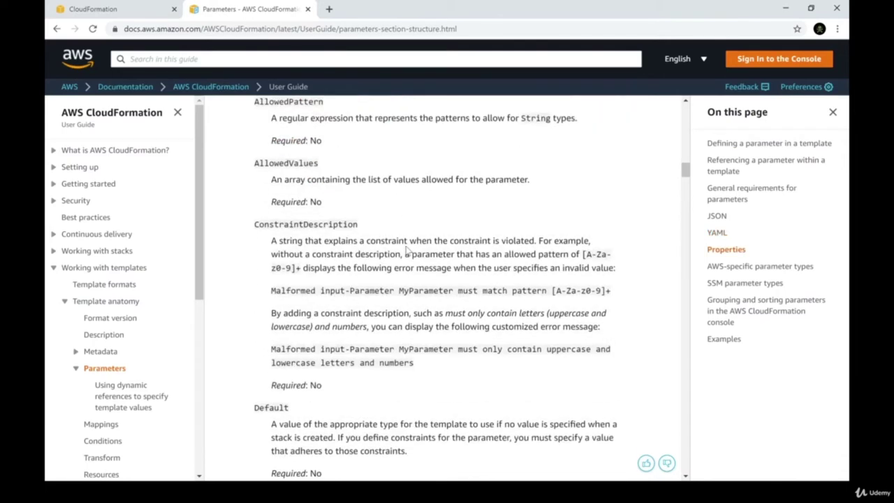
pyautogui.scroll(-2, 374, 225)
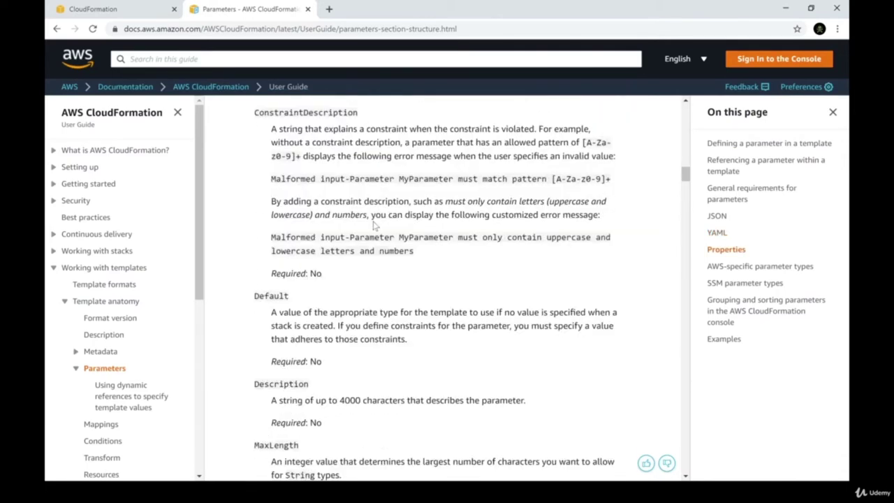
pyautogui.scroll(-5, 374, 225)
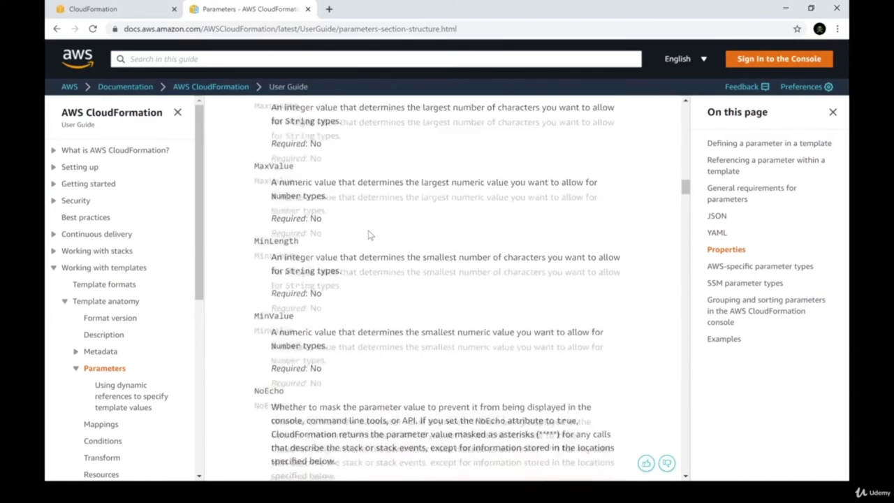
pyautogui.scroll(-5, 369, 236)
pyautogui.scroll(5, 368, 235)
pyautogui.scroll(-3, 369, 236)
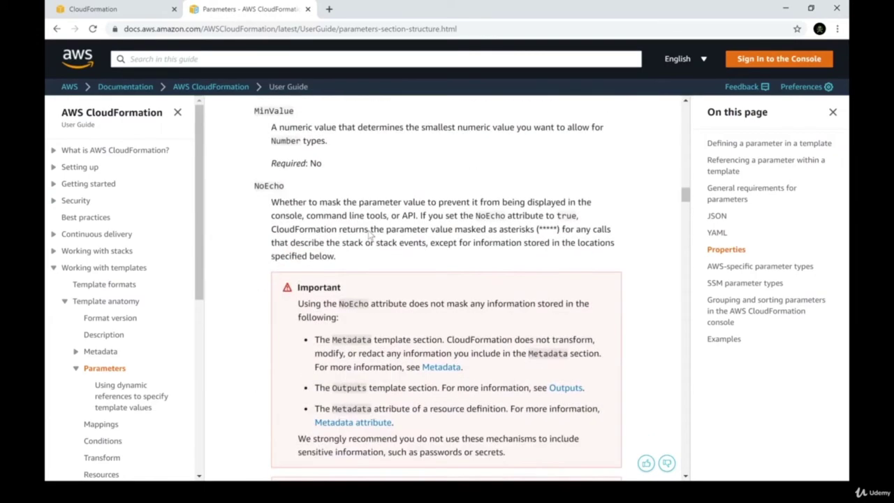
pyautogui.scroll(-3, 369, 230)
pyautogui.scroll(-3, 369, 231)
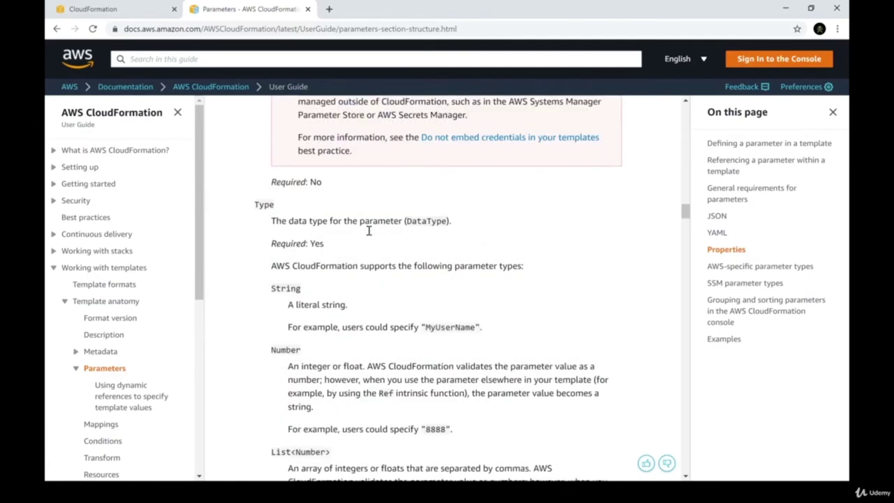
pyautogui.scroll(-10, 371, 235)
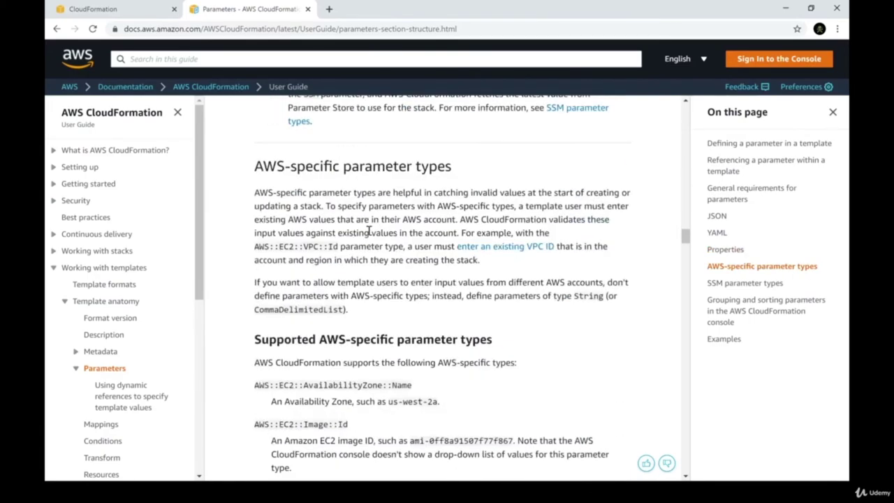
pyautogui.scroll(-14, 369, 232)
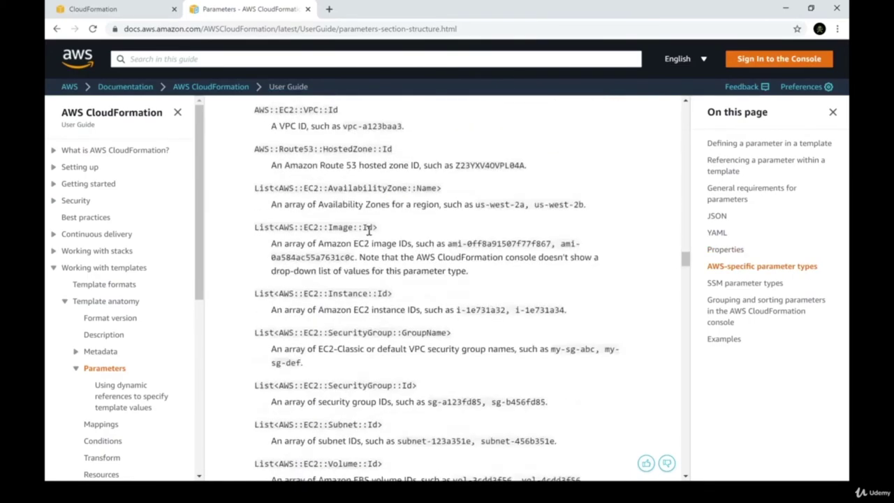
pyautogui.scroll(-15, 370, 235)
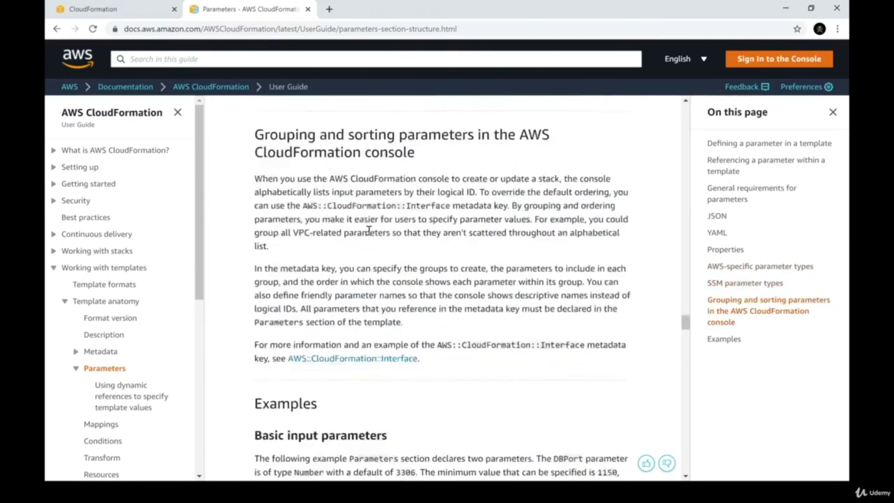
# - Read the Basic input parameters description of DBPort, including its type, default, minimum and maximum values
pyautogui.moveTo(255, 140); pyautogui.dragTo(372, 131)
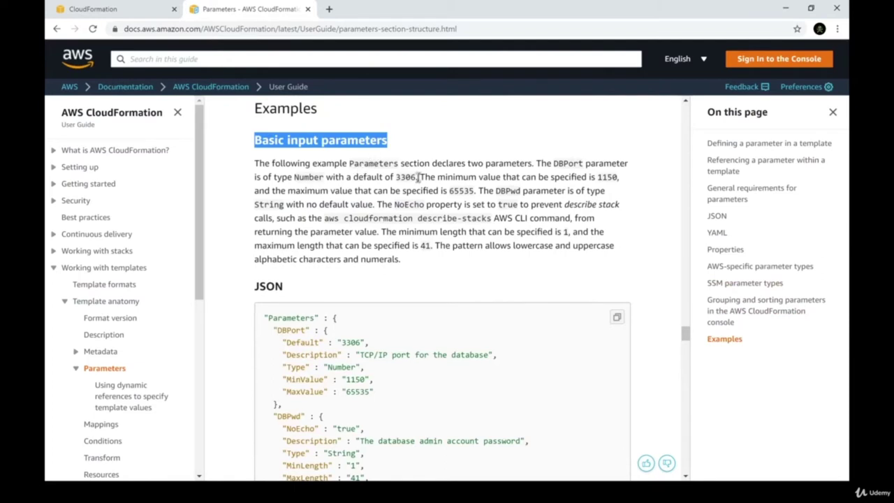
pyautogui.doubleClick(486, 163)
pyautogui.doubleClick(568, 162)
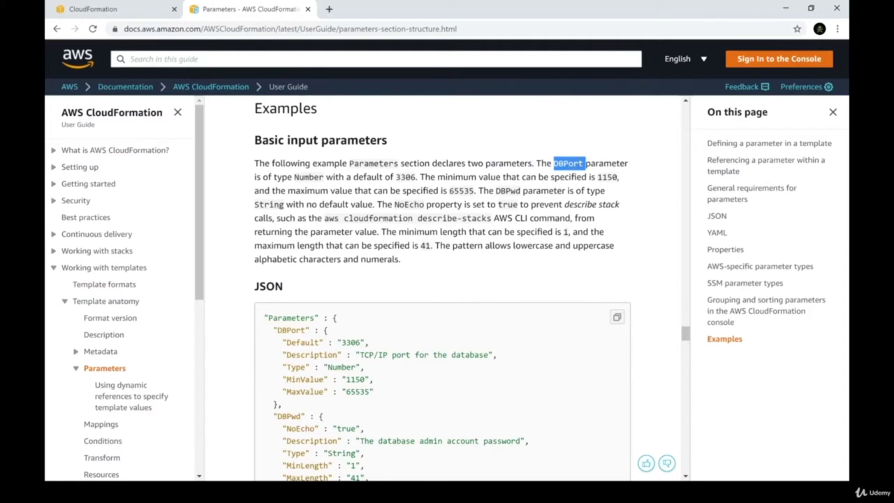
pyautogui.doubleClick(316, 177)
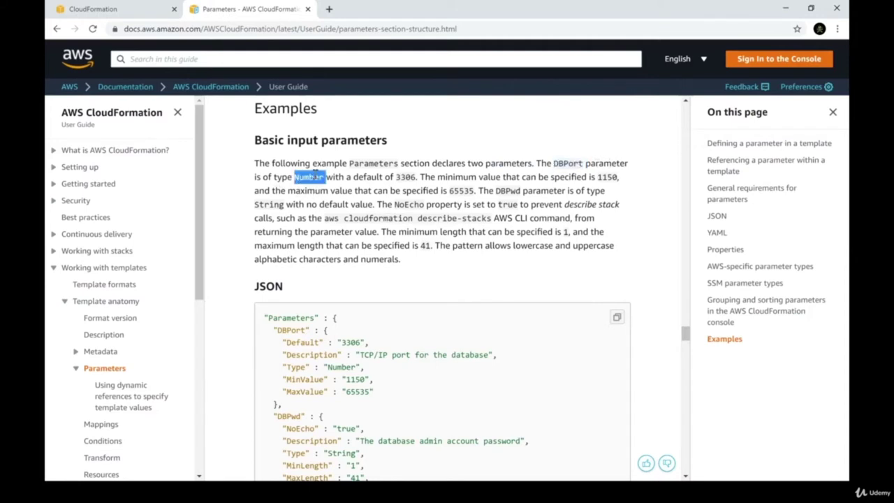
pyautogui.doubleClick(413, 176)
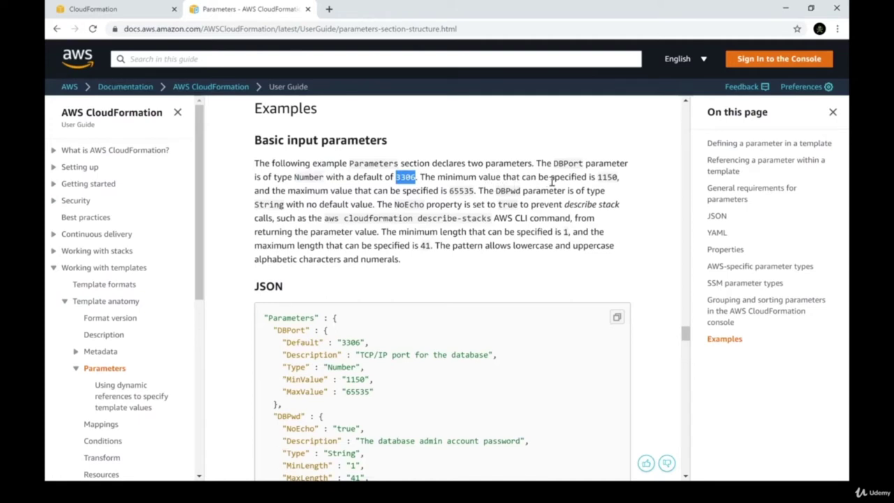
pyautogui.doubleClick(606, 178)
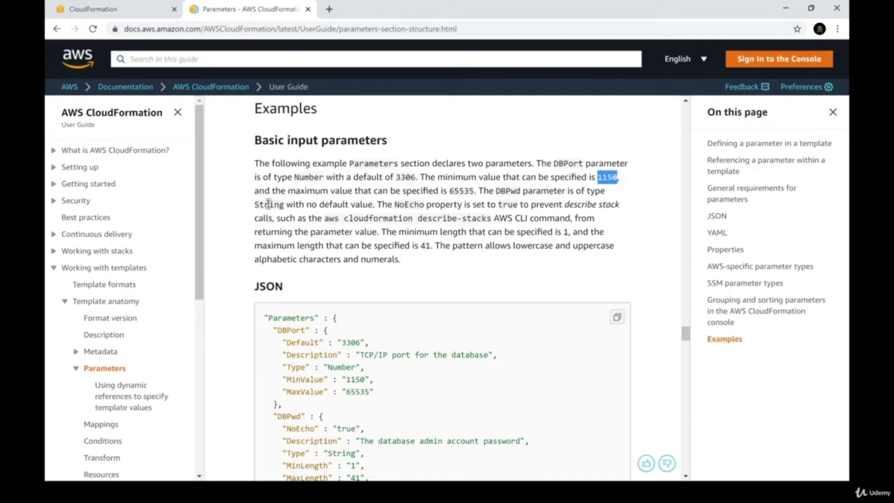
pyautogui.doubleClick(463, 192)
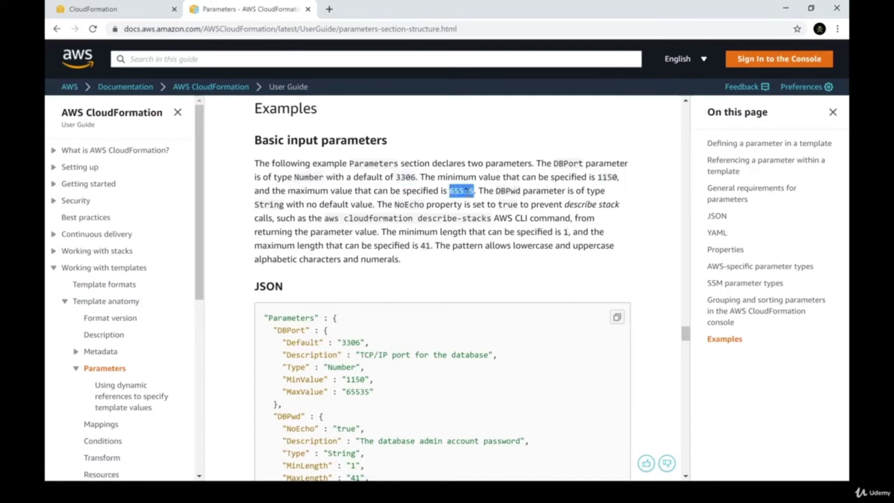
# - Read the description of the DBPwd parameter and the purpose of its NoEcho property
pyautogui.doubleClick(509, 191)
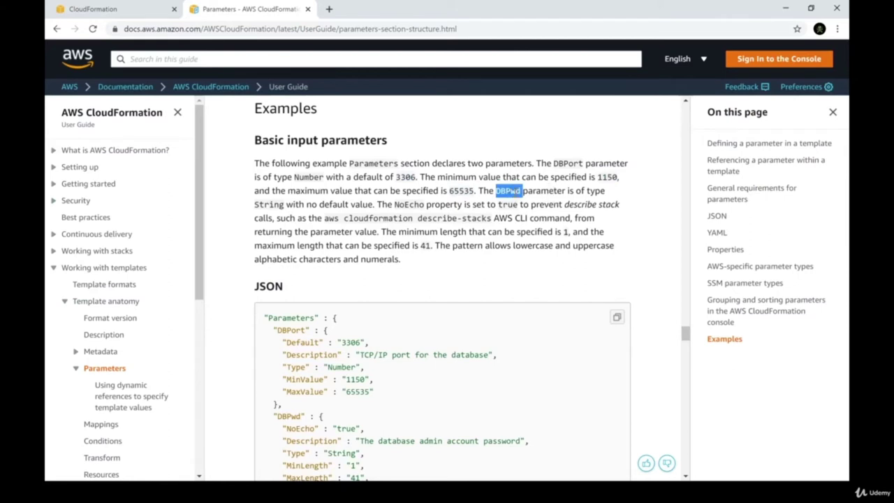
pyautogui.doubleClick(419, 206)
pyautogui.moveTo(419, 205); pyautogui.dragTo(531, 205)
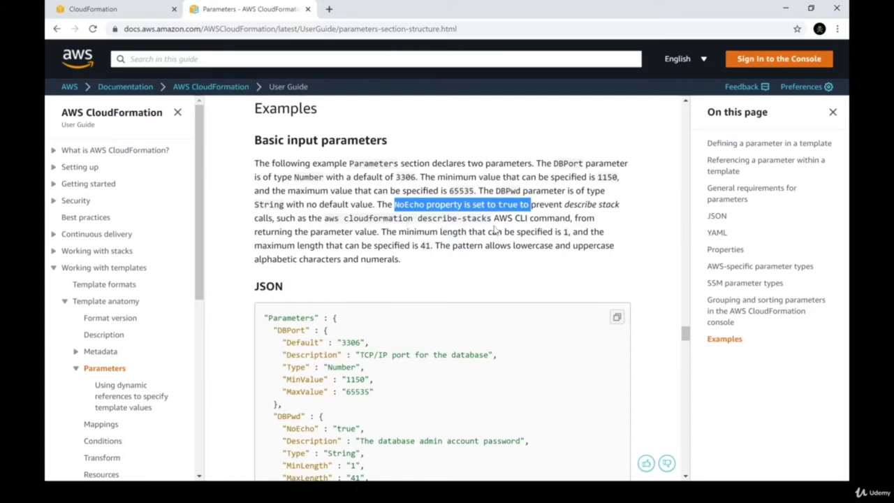
# - Examine the DBPort definition in the YAML example, including its default, description, type, MinValue and MaxValue
pyautogui.scroll(-6, 503, 228)
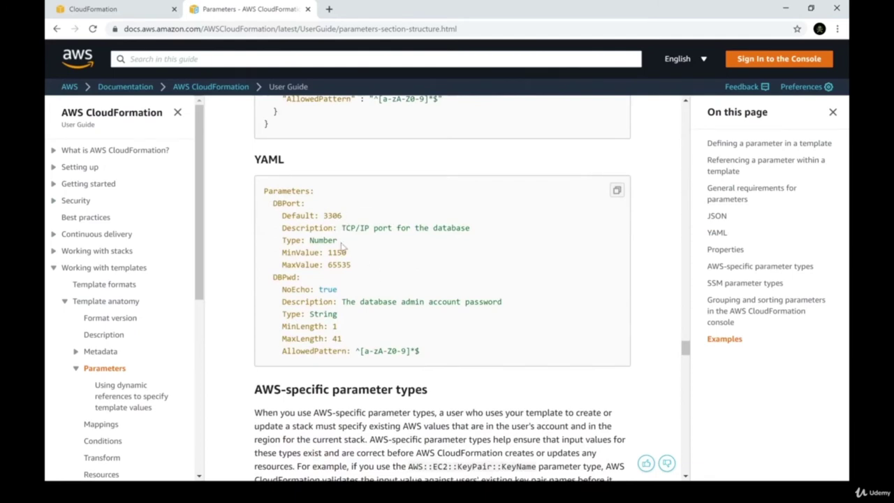
pyautogui.doubleClick(283, 203)
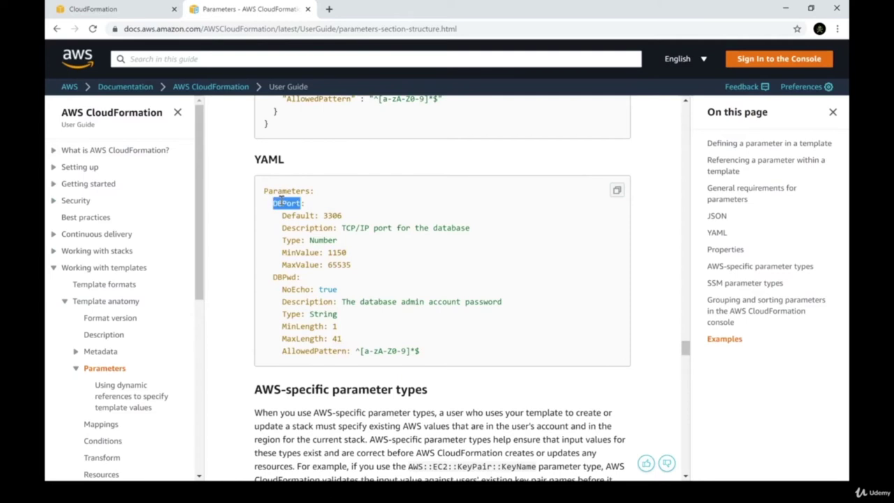
pyautogui.doubleClick(287, 276)
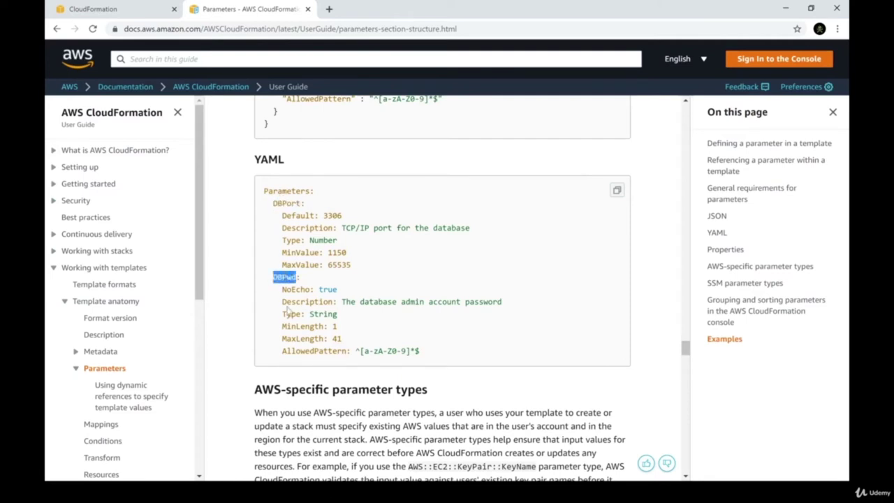
pyautogui.doubleClick(293, 202)
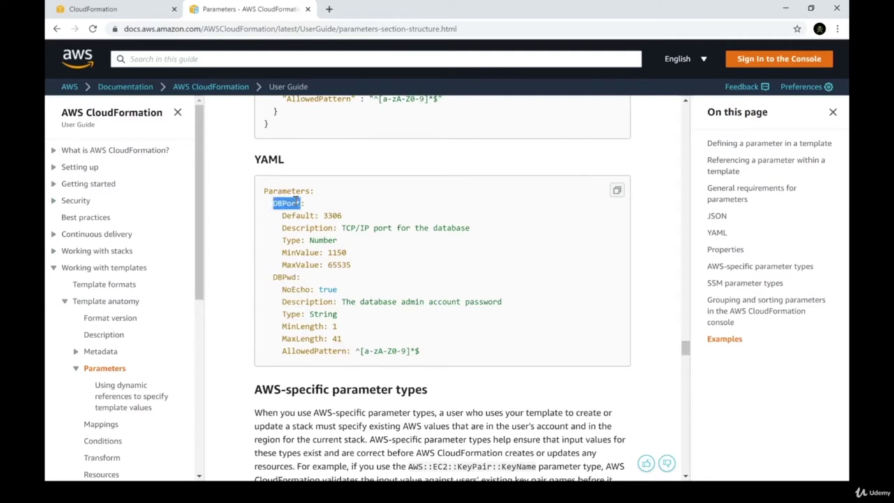
pyautogui.moveTo(337, 216); pyautogui.dragTo(437, 222)
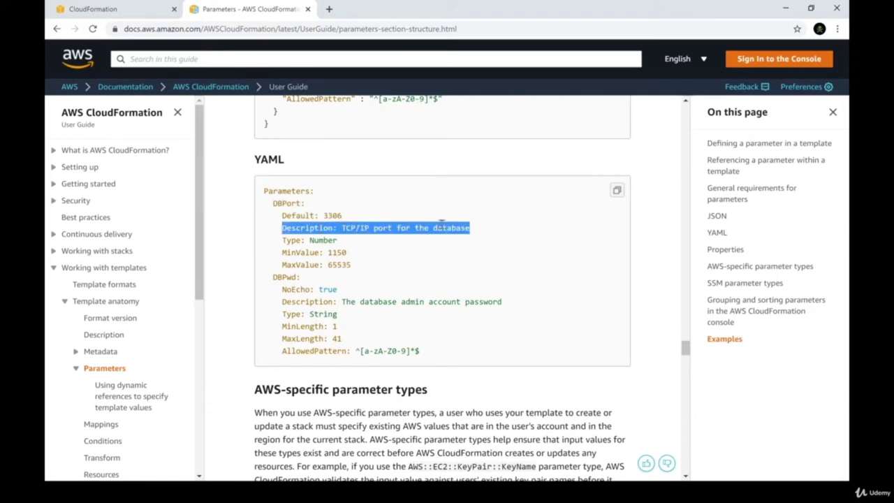
pyautogui.moveTo(290, 239); pyautogui.dragTo(357, 268)
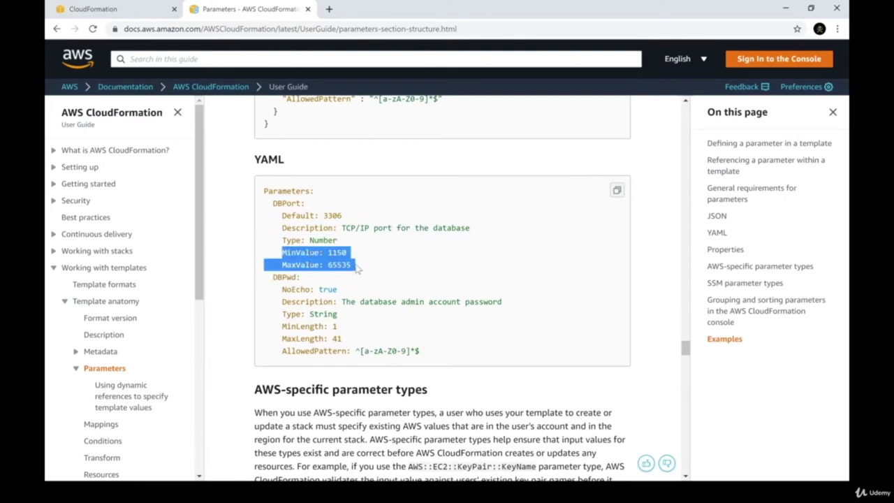
pyautogui.click(318, 289)
pyautogui.moveTo(363, 267); pyautogui.dragTo(270, 202)
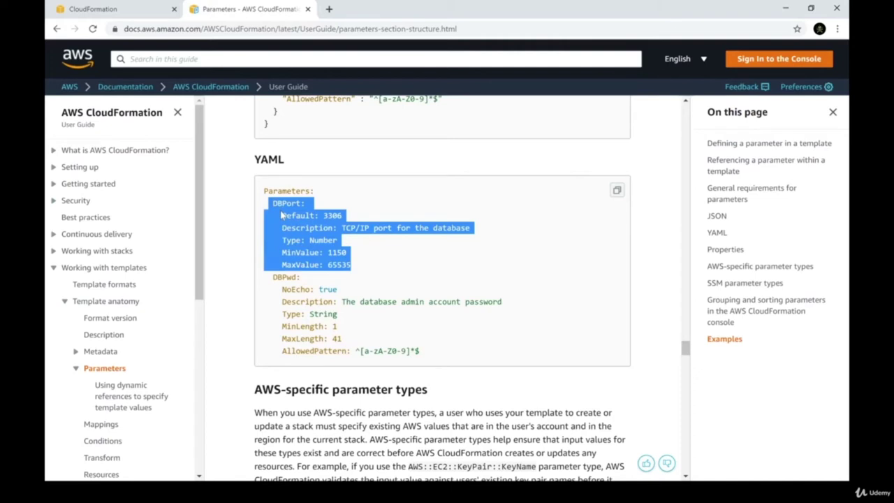
# - Examine DBPwd's NoEcho, description, length limits and AllowedPattern in the YAML example, and skim the remaining parameter examples
pyautogui.click(320, 288)
pyautogui.doubleClick(286, 277)
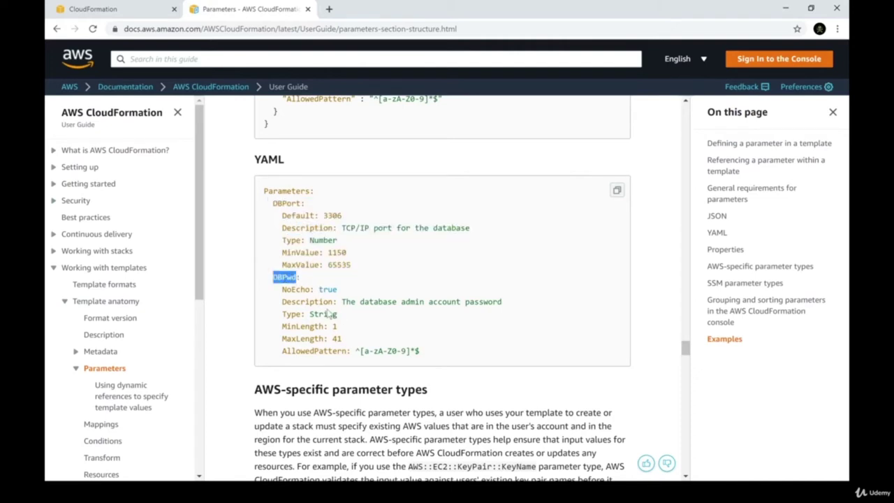
pyautogui.moveTo(281, 290); pyautogui.dragTo(492, 299)
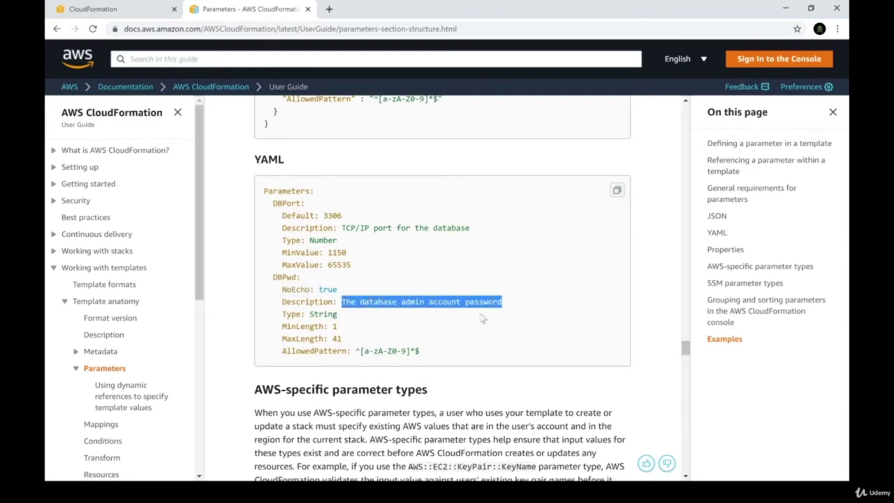
pyautogui.moveTo(282, 327); pyautogui.dragTo(369, 347)
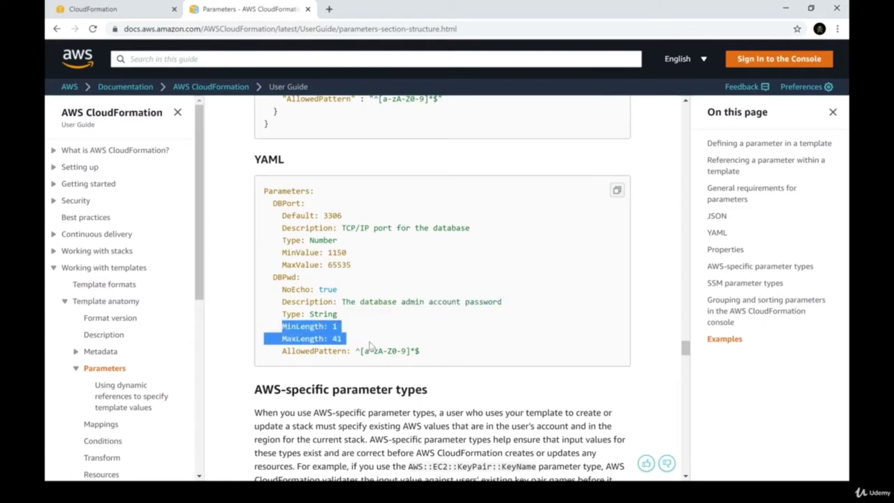
pyautogui.moveTo(374, 350); pyautogui.dragTo(420, 361)
pyautogui.click(447, 361)
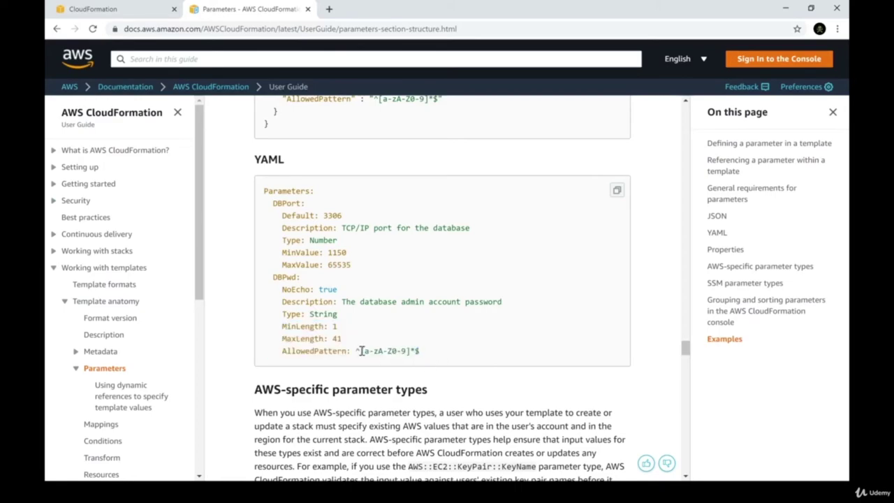
pyautogui.scroll(-20, 361, 351)
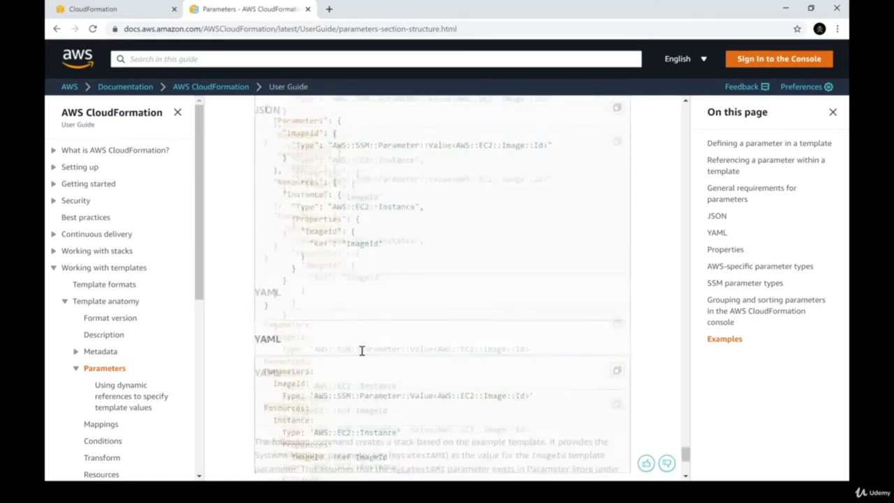
pyautogui.scroll(10, 362, 351)
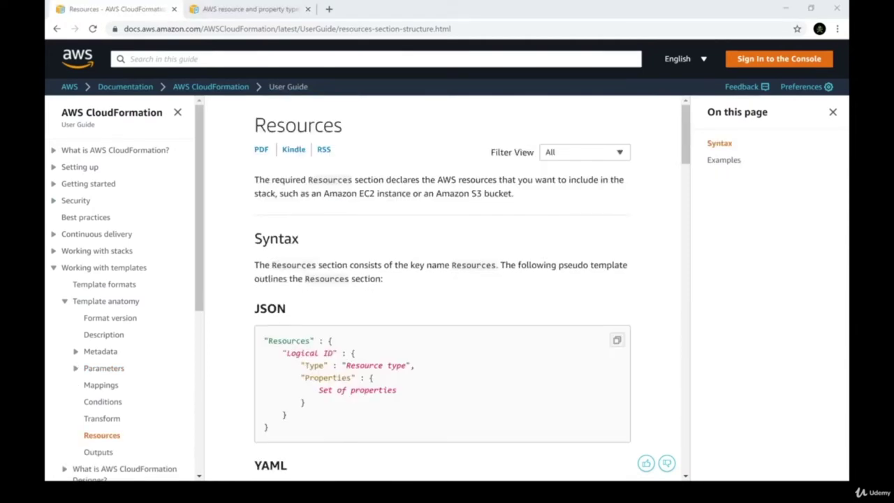
# - Read the introduction of the Resources documentation page and the Syntax paragraph on the Resources key name
pyautogui.moveTo(354, 179); pyautogui.dragTo(513, 194)
pyautogui.click(512, 194)
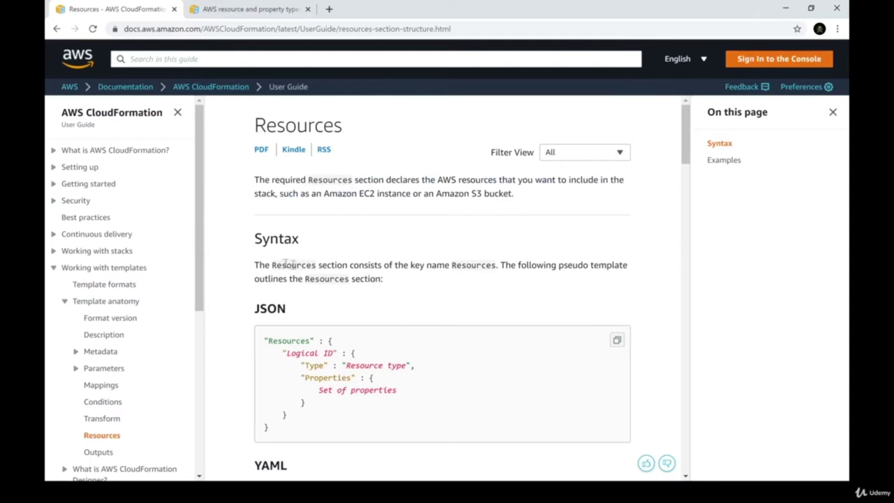
pyautogui.moveTo(272, 265); pyautogui.dragTo(379, 279)
pyautogui.click(363, 279)
# - Examine the YAML syntax of the Resources section, focusing on the logical ID and the resource type
pyautogui.scroll(-4, 363, 279)
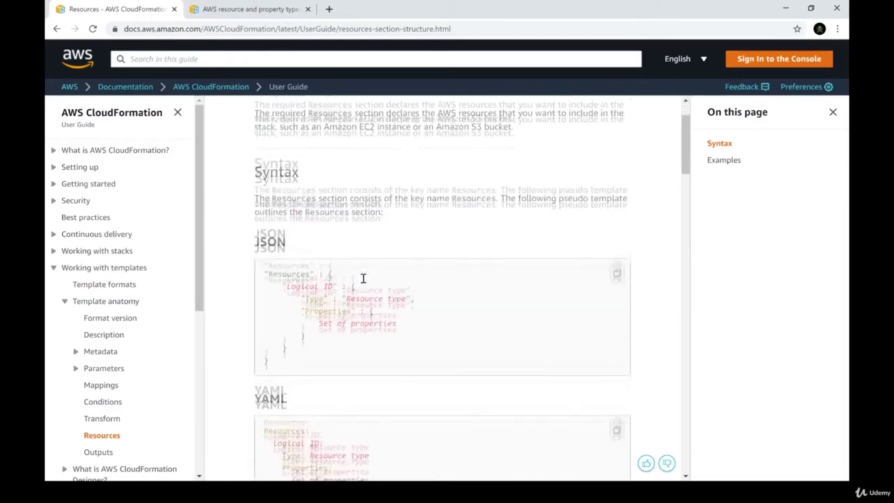
pyautogui.doubleClick(273, 184)
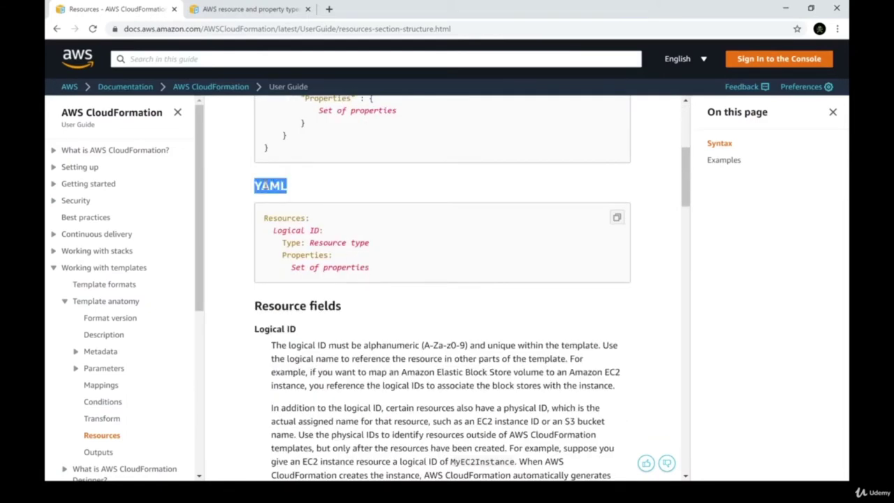
pyautogui.moveTo(264, 218); pyautogui.dragTo(341, 229)
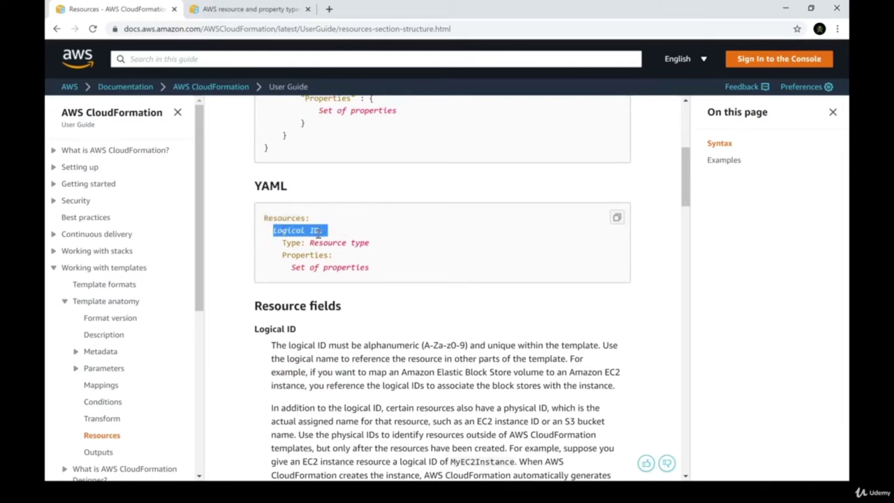
pyautogui.moveTo(282, 243); pyautogui.dragTo(354, 241)
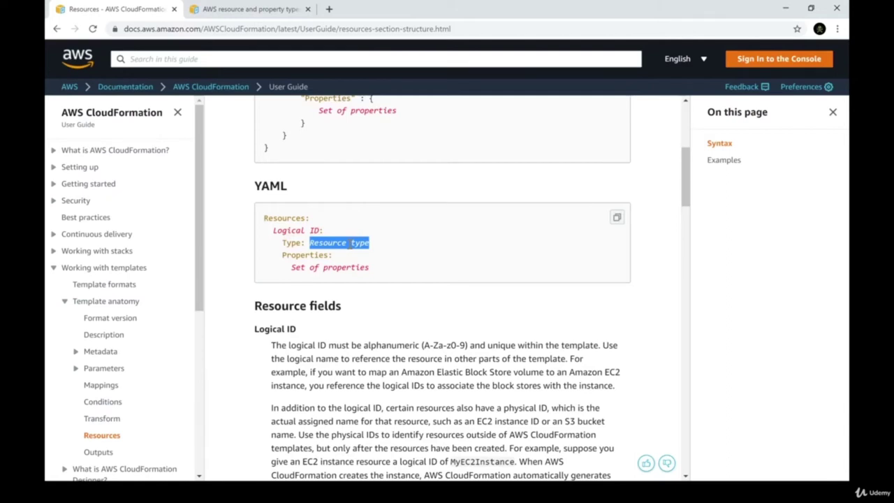
pyautogui.click(286, 262)
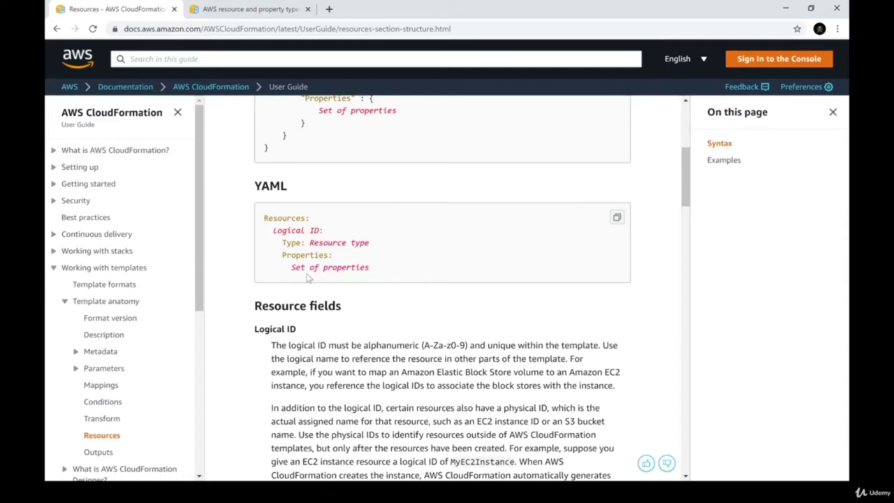
# - Examine the YAML syntax of the Resources section, including resource type and set of properties, and its example template
pyautogui.moveTo(292, 268); pyautogui.dragTo(369, 269)
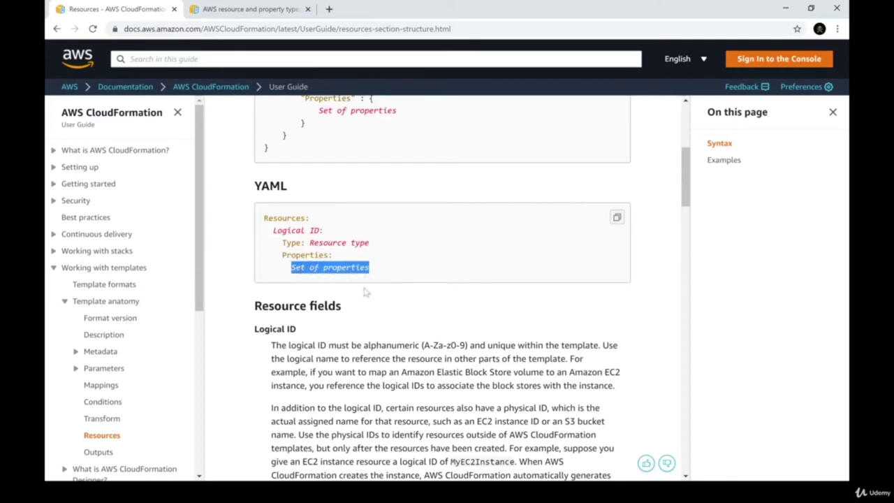
pyautogui.moveTo(310, 242); pyautogui.dragTo(370, 242)
pyautogui.click(351, 244)
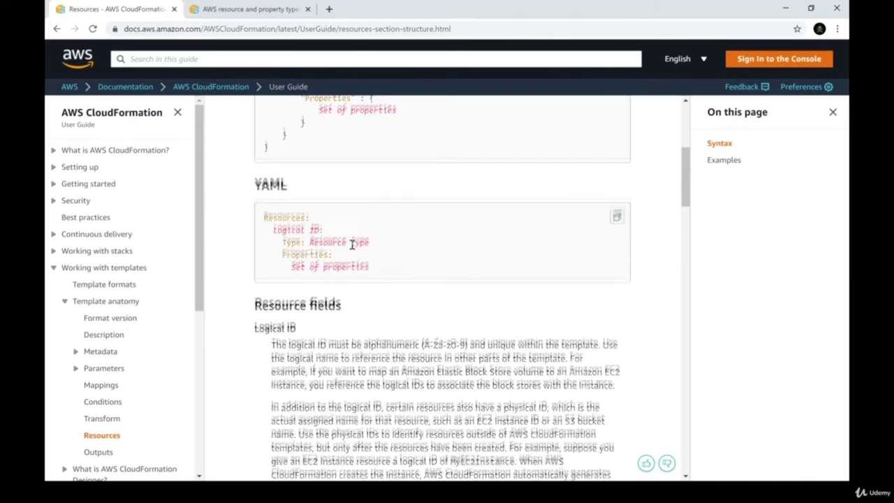
pyautogui.scroll(-15, 351, 244)
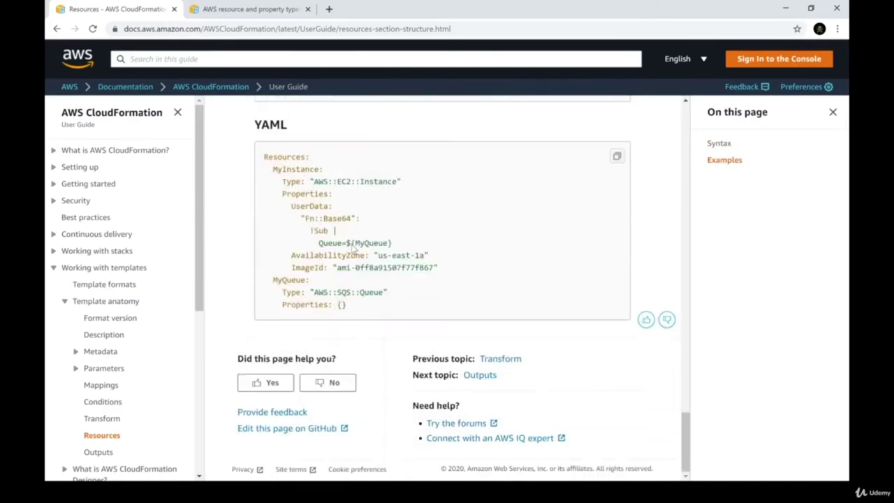
pyautogui.scroll(15, 352, 248)
pyautogui.scroll(15, 383, 230)
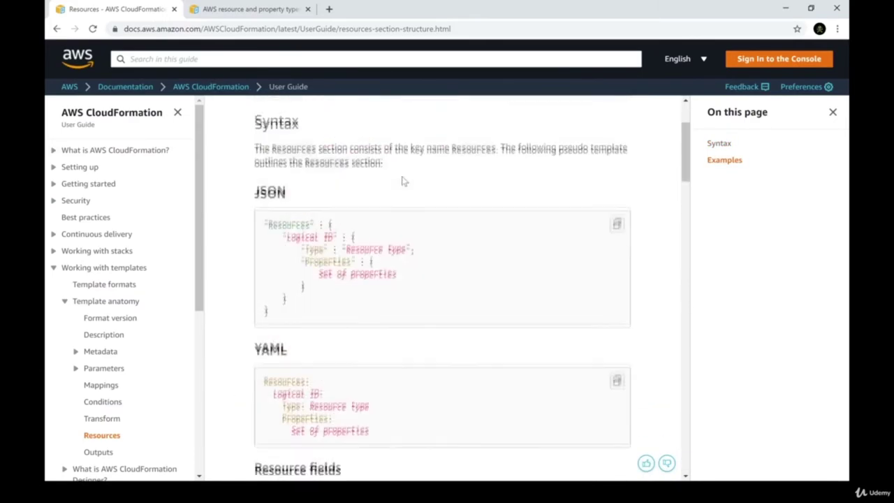
# - Switch to the AWS resource and property types reference and examine the form of the resource type identifiers
pyautogui.click(245, 9)
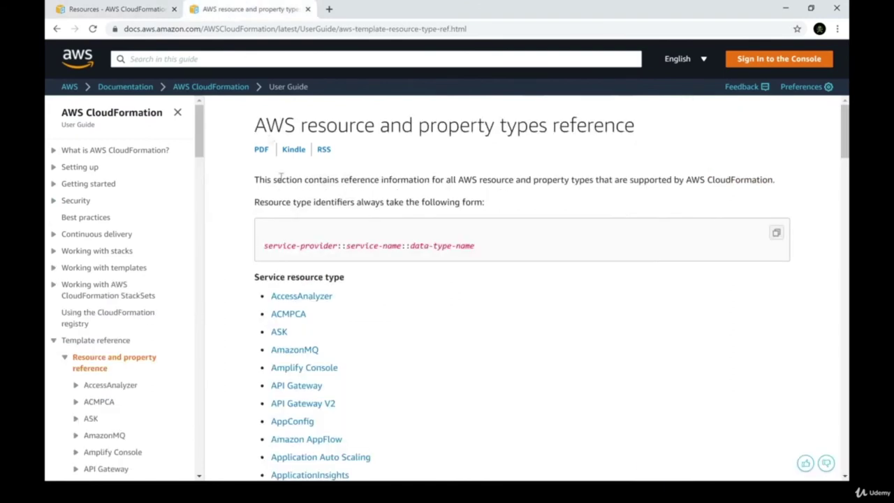
pyautogui.doubleClick(280, 123)
pyautogui.moveTo(309, 120); pyautogui.dragTo(599, 175)
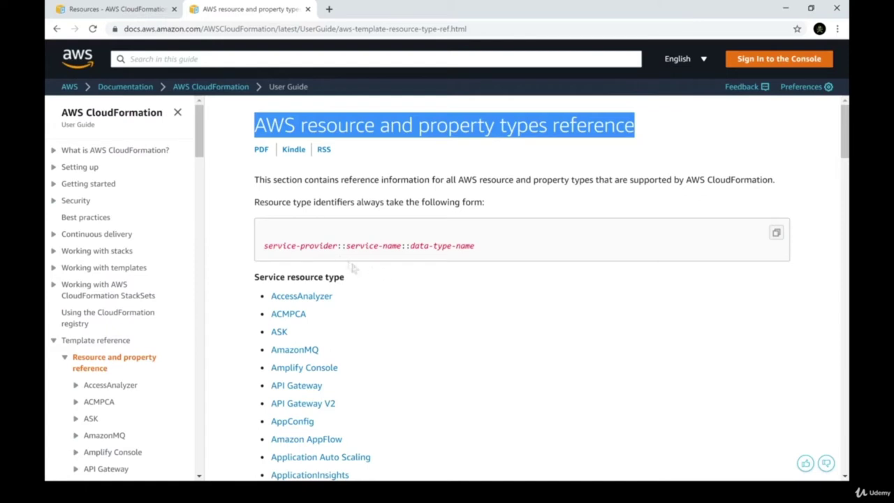
pyautogui.click(278, 246)
pyautogui.moveTo(278, 246); pyautogui.dragTo(459, 246)
pyautogui.doubleClick(419, 246)
# - Switch to the text editor with EC2_With_SG_and_EIP.yaml and examine the MyInstance resource's logical ID, type and properties
pyautogui.hotkey('alt', 'Tab')
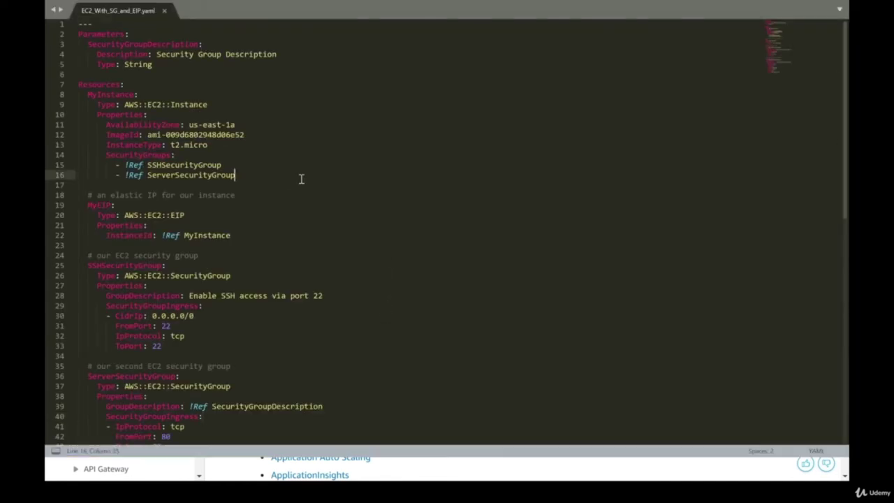
pyautogui.doubleClick(104, 85)
pyautogui.doubleClick(109, 94)
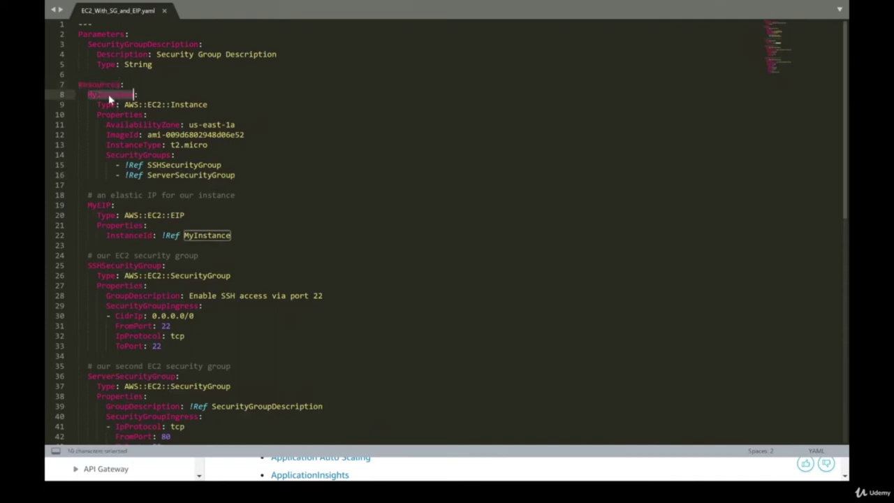
pyautogui.moveTo(125, 104); pyautogui.dragTo(208, 105)
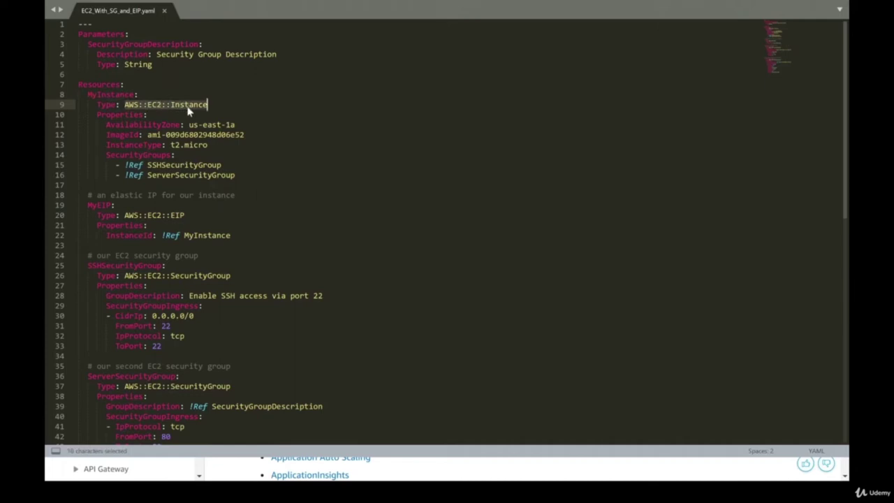
pyautogui.doubleClick(155, 104)
pyautogui.doubleClick(180, 105)
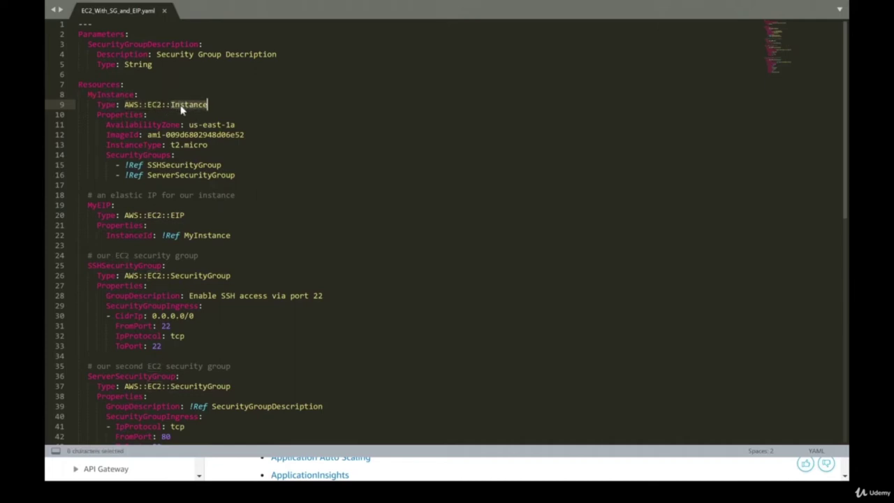
pyautogui.doubleClick(120, 115)
pyautogui.moveTo(106, 124); pyautogui.dragTo(231, 157)
pyautogui.click(232, 156)
# - Return to the browser, look through the service resource types and open the EC2 reference
pyautogui.hotkey('alt', 'Tab')
pyautogui.scroll(-3, 552, 286)
pyautogui.scroll(3, 551, 286)
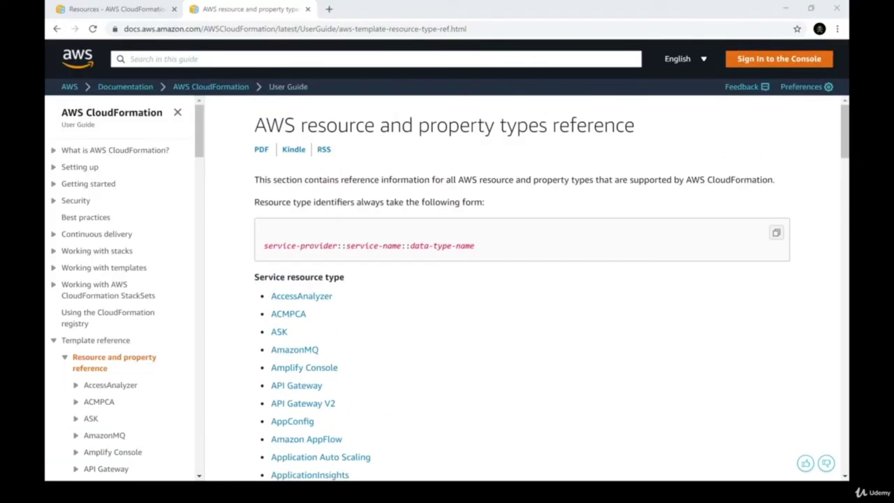
pyautogui.scroll(-10, 523, 286)
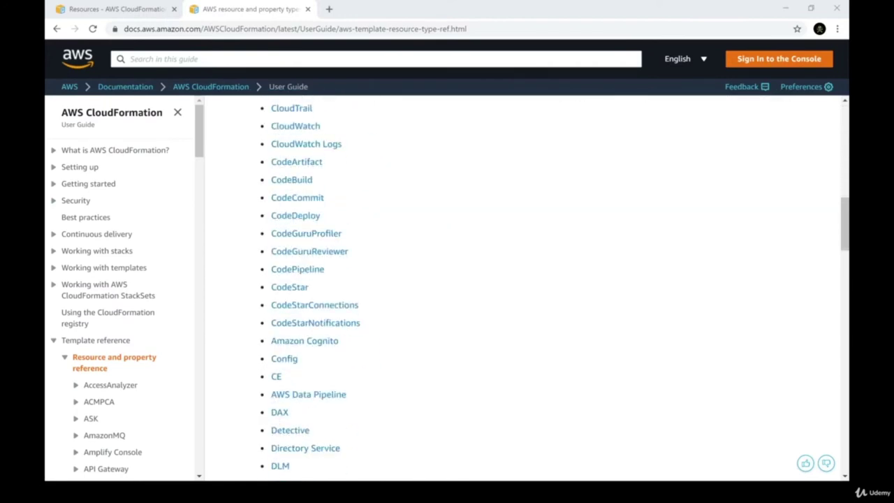
pyautogui.scroll(-4, 524, 286)
pyautogui.scroll(-2, 524, 286)
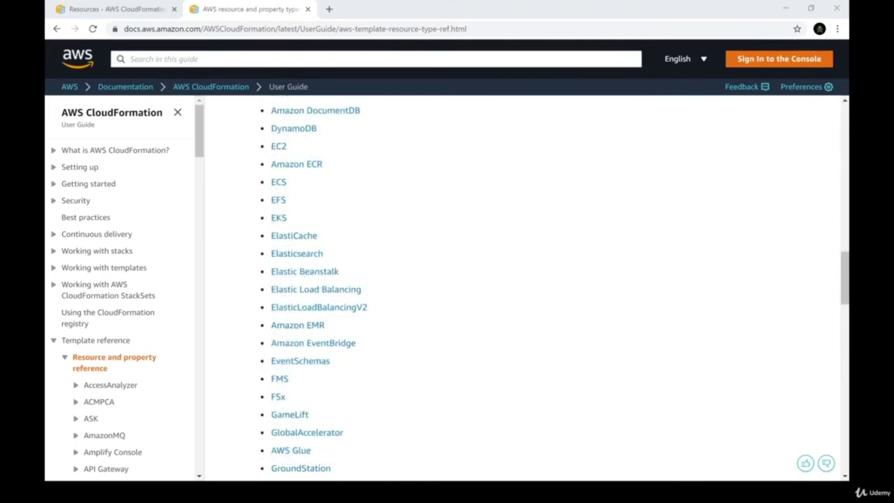
pyautogui.scroll(-6, 524, 287)
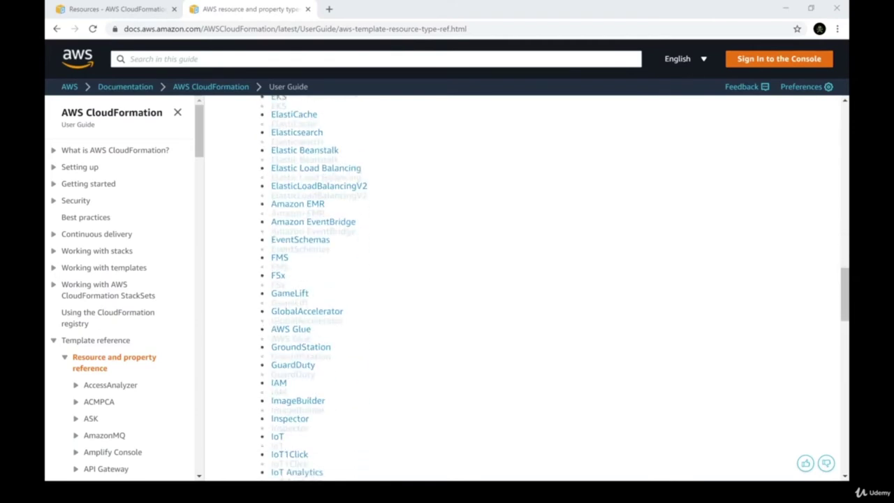
pyautogui.scroll(-9, 523, 286)
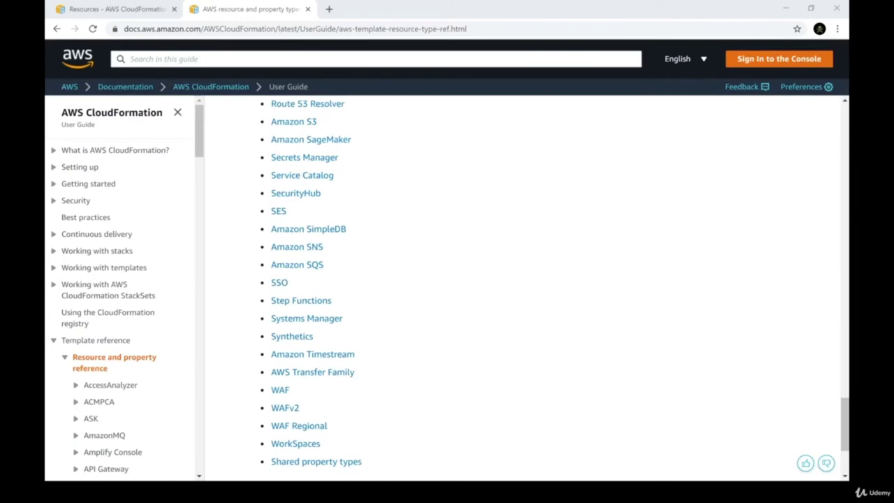
pyautogui.scroll(-2, 524, 287)
pyautogui.scroll(18, 524, 286)
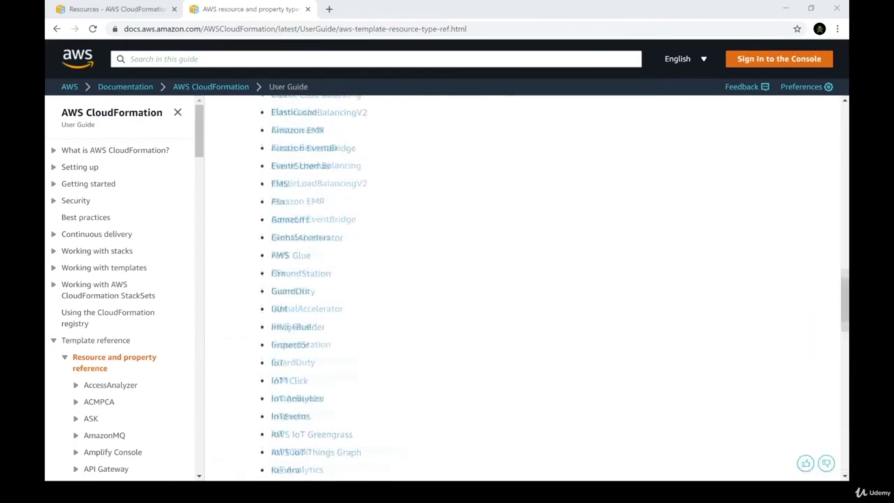
pyautogui.scroll(2, 524, 287)
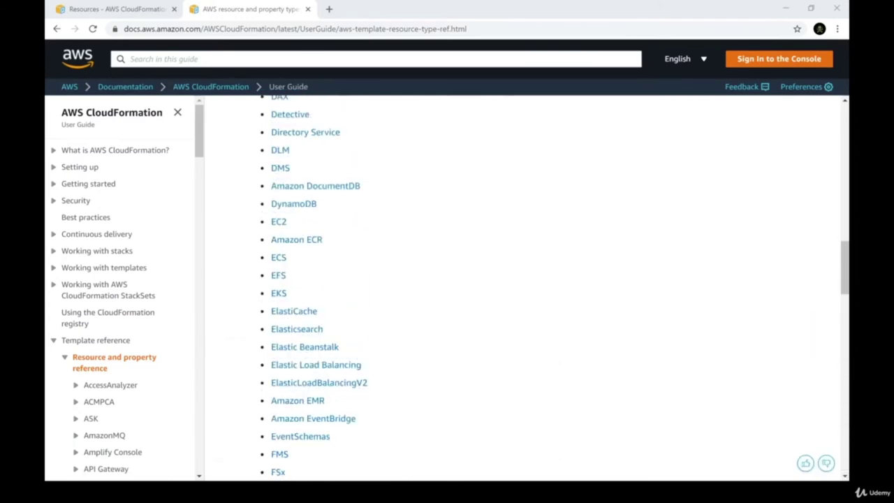
pyautogui.click(279, 221)
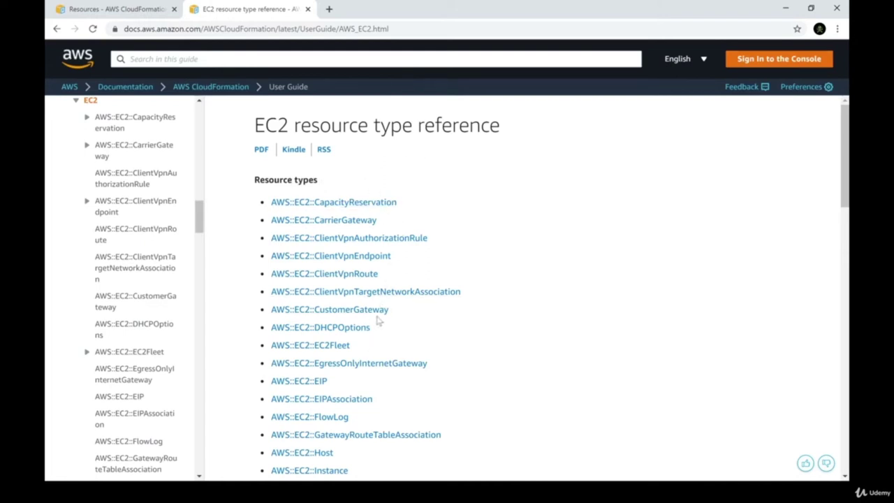
# - Look through the EC2 resource types and open the AWS::EC2::Instance reference
pyautogui.scroll(-3, 367, 276)
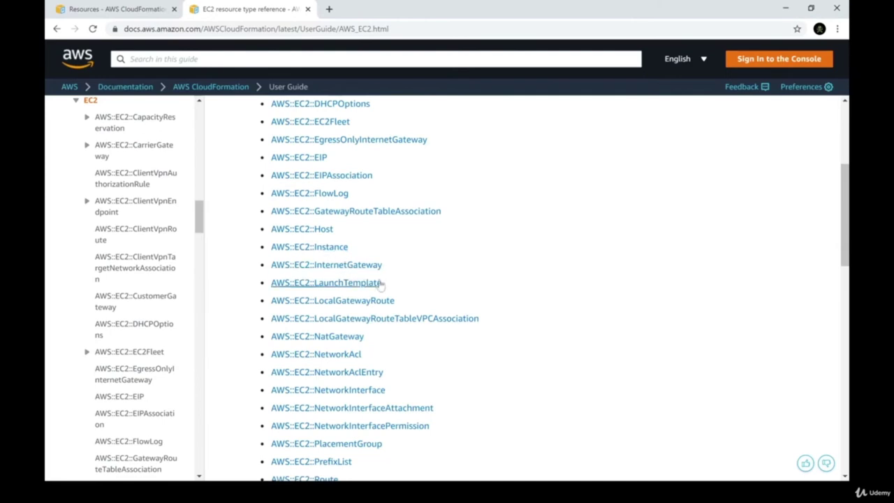
pyautogui.scroll(-3, 381, 287)
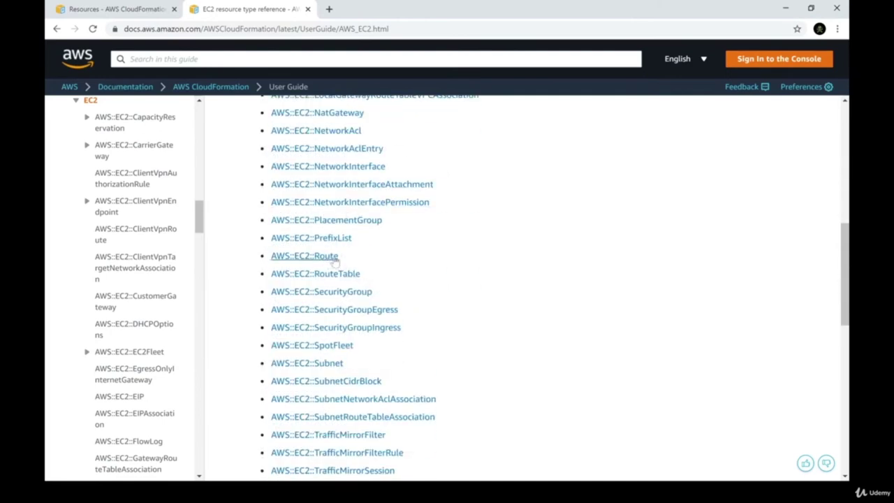
pyautogui.scroll(-4, 337, 262)
pyautogui.scroll(-4, 338, 309)
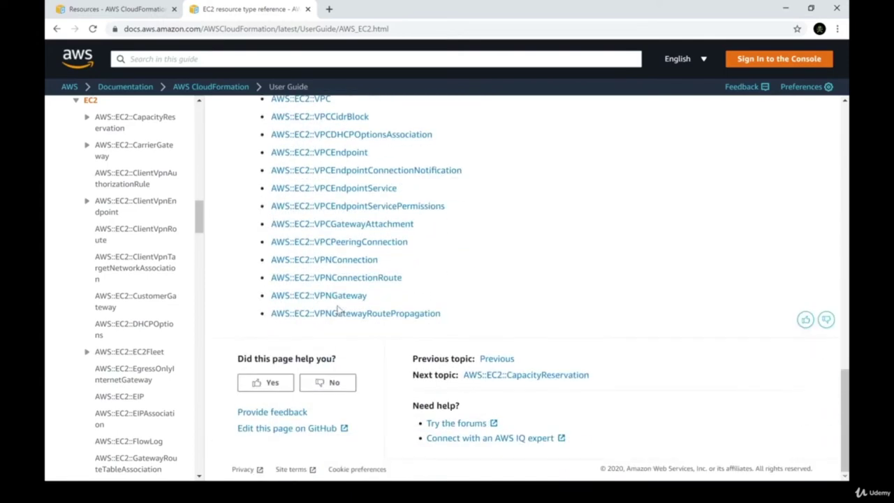
pyautogui.scroll(11, 338, 336)
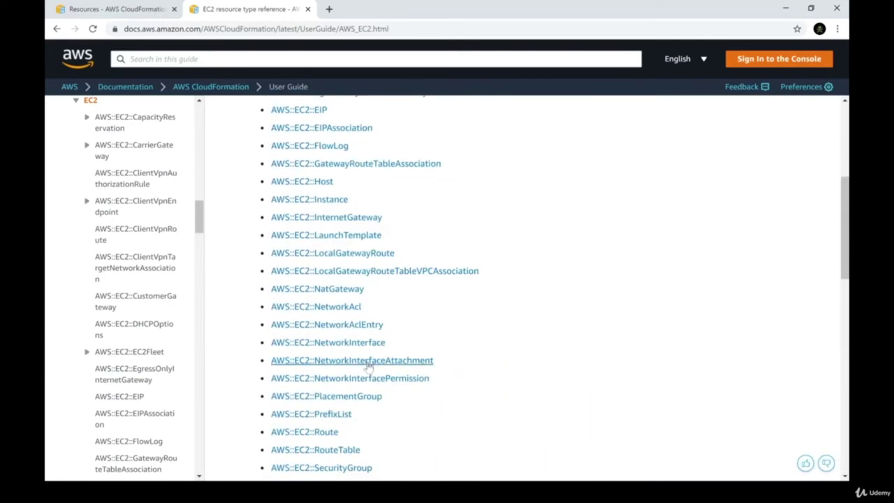
pyautogui.scroll(4, 413, 427)
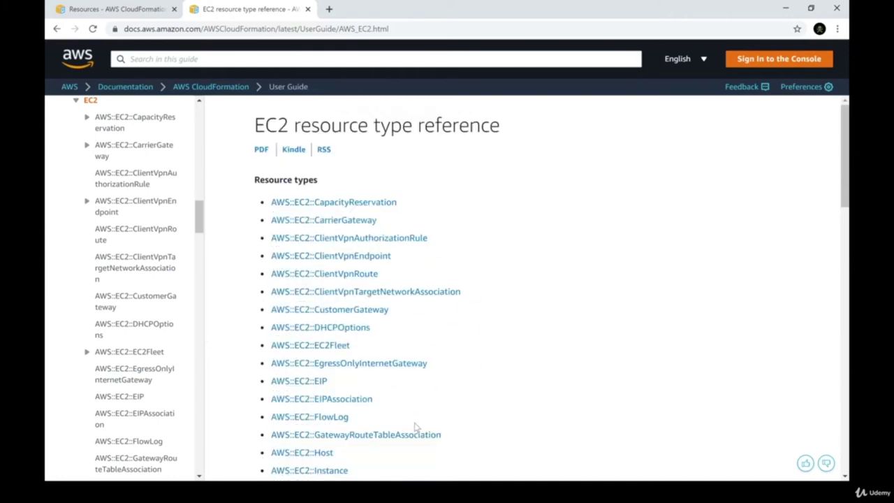
pyautogui.scroll(-2, 419, 370)
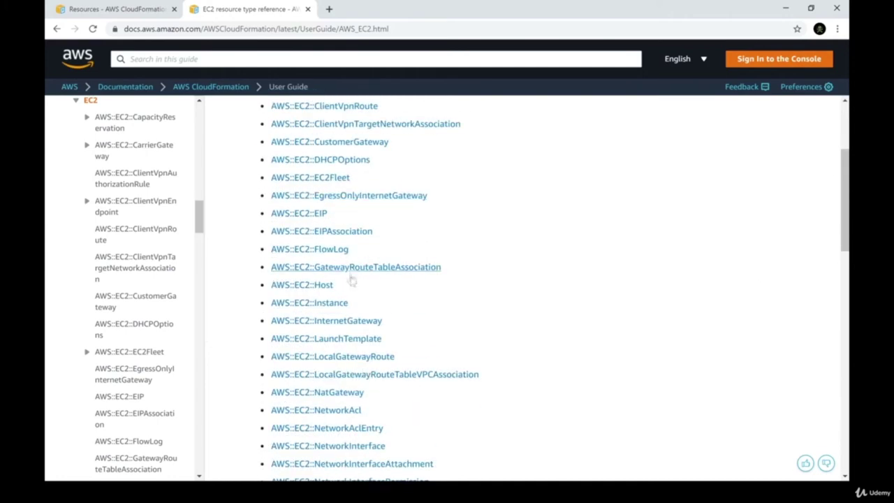
pyautogui.click(337, 305)
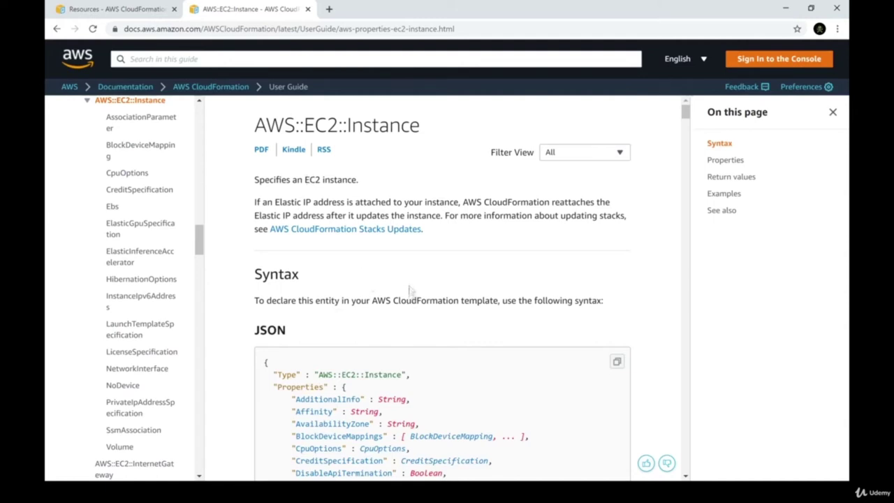
# - Read the description of the EC2 instance resource and find its YAML syntax
pyautogui.moveTo(254, 180); pyautogui.dragTo(379, 184)
pyautogui.click(379, 183)
pyautogui.scroll(-10, 461, 202)
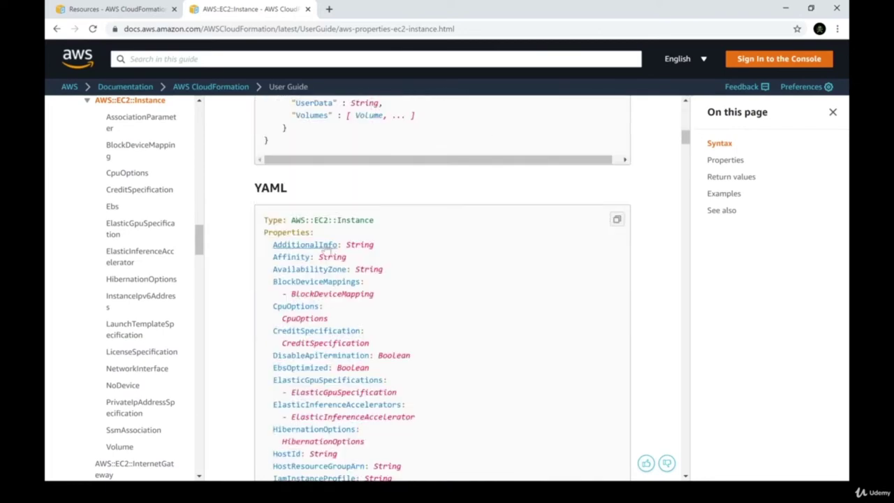
pyautogui.scroll(-3, 325, 246)
pyautogui.scroll(3, 323, 247)
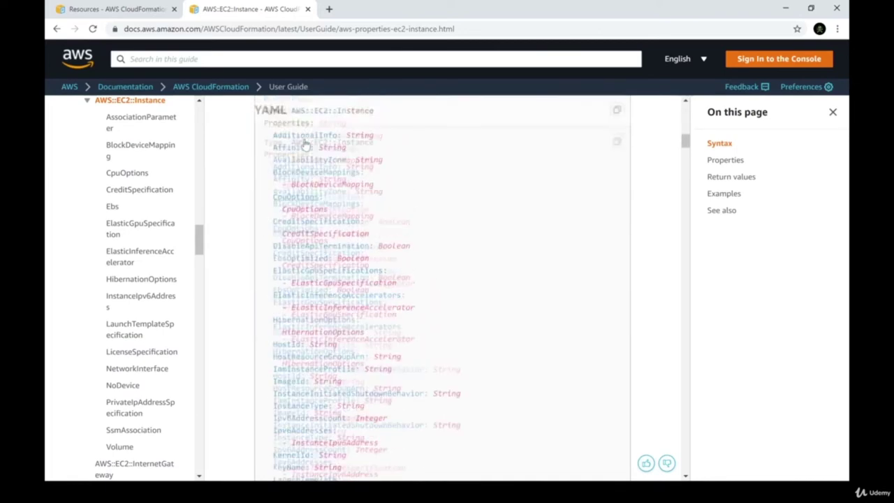
# - Examine the properties listed in the YAML syntax of AWS::EC2::Instance, from AdditionalInfo through Volumes
pyautogui.doubleClick(302, 245)
pyautogui.click(319, 255)
pyautogui.doubleClick(314, 249)
pyautogui.click(353, 253)
pyautogui.doubleClick(310, 256)
pyautogui.doubleClick(318, 282)
pyautogui.click(346, 292)
pyautogui.doubleClick(304, 317)
pyautogui.doubleClick(318, 331)
pyautogui.click(318, 326)
pyautogui.scroll(-3, 318, 324)
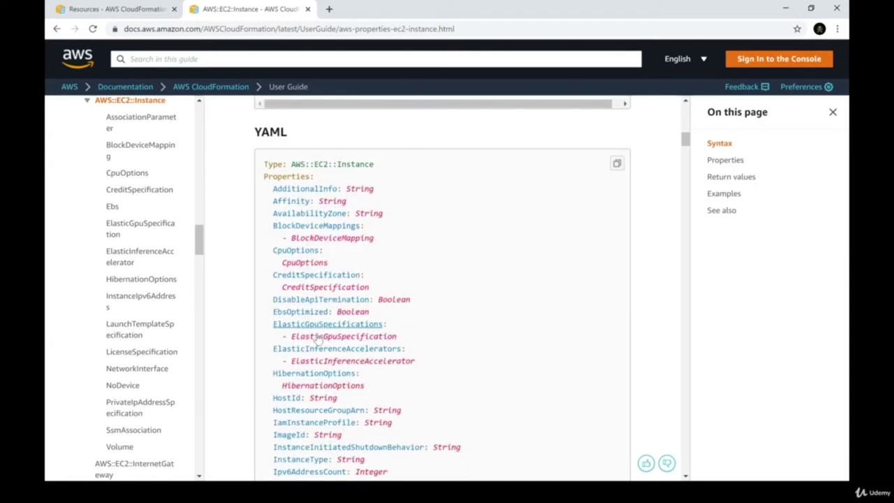
pyautogui.scroll(-1, 321, 322)
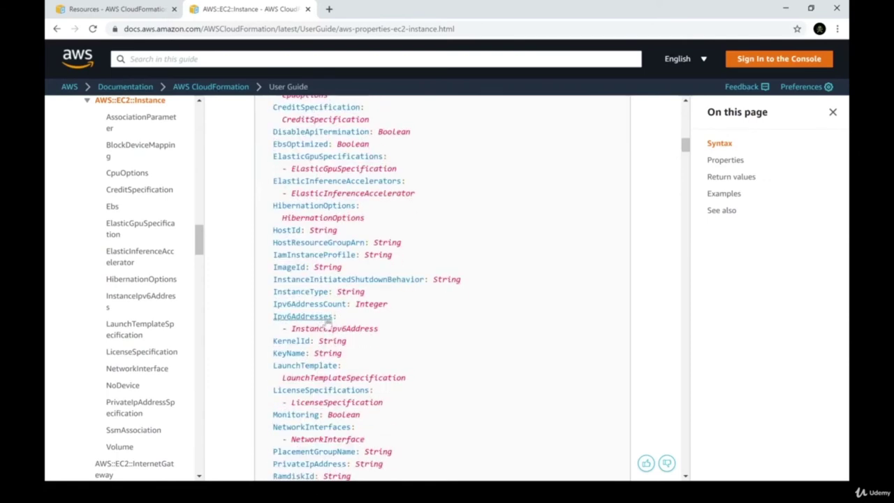
pyautogui.scroll(-2, 328, 319)
pyautogui.scroll(-4, 358, 314)
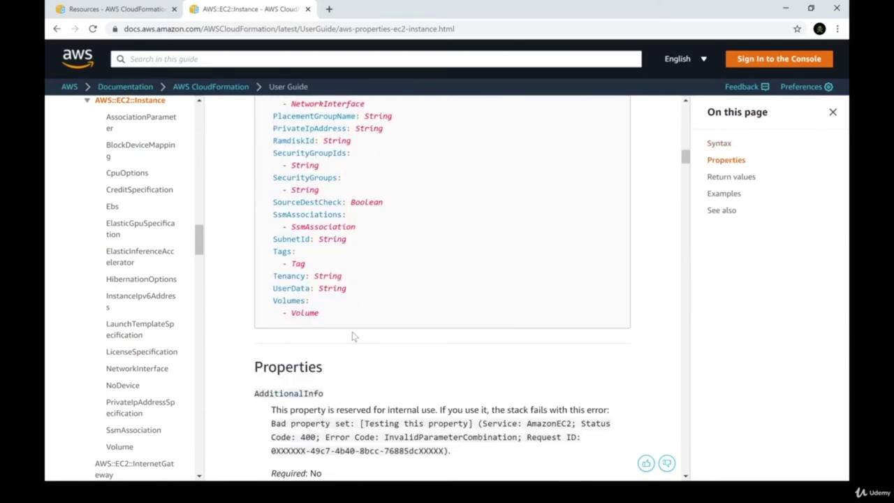
# - Examine the CpuOptions entry in the property details, covering its description, whether it is required and its update behavior
pyautogui.scroll(-5, 367, 323)
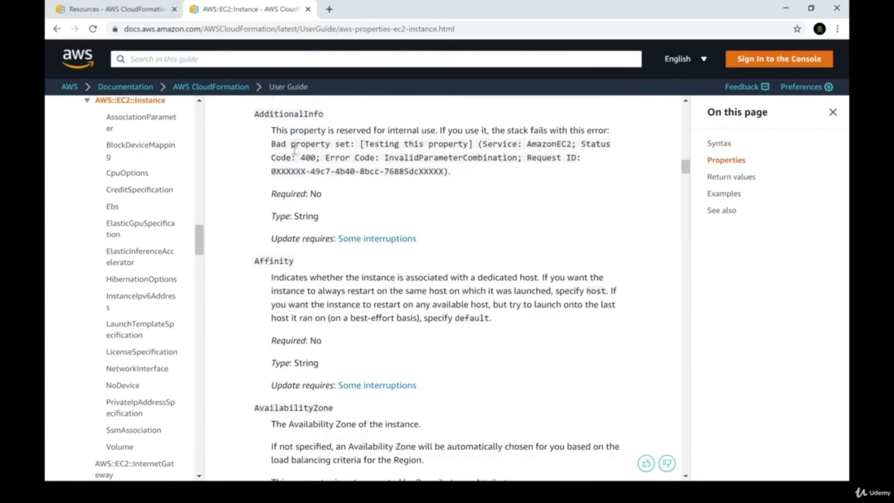
pyautogui.scroll(-10, 340, 203)
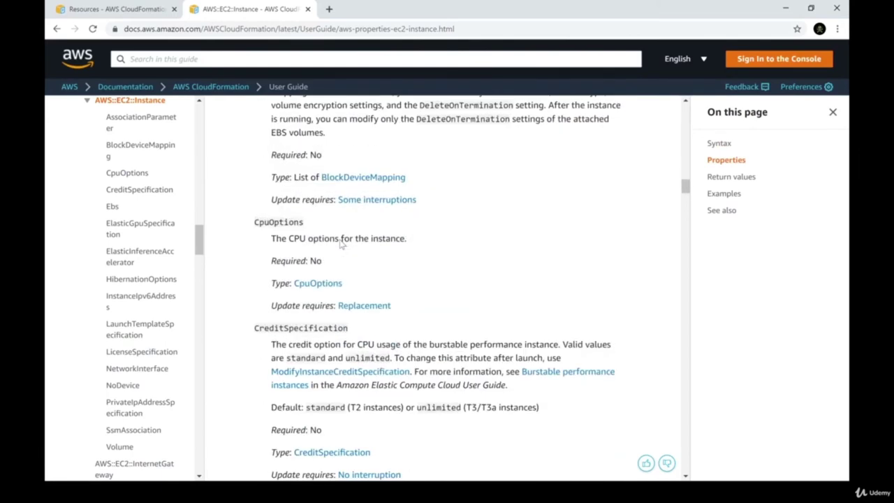
pyautogui.doubleClick(258, 222)
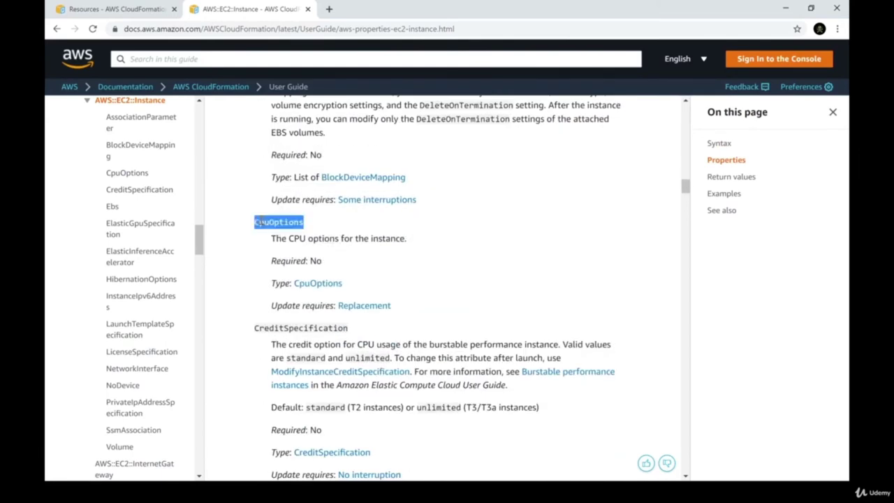
pyautogui.moveTo(280, 239); pyautogui.dragTo(406, 239)
pyautogui.moveTo(279, 260); pyautogui.dragTo(323, 262)
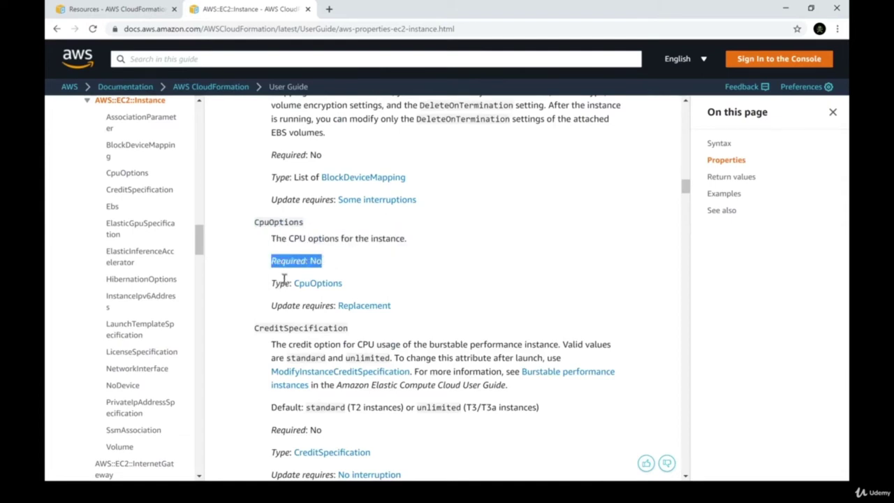
pyautogui.doubleClick(292, 305)
pyautogui.moveTo(299, 306); pyautogui.dragTo(334, 306)
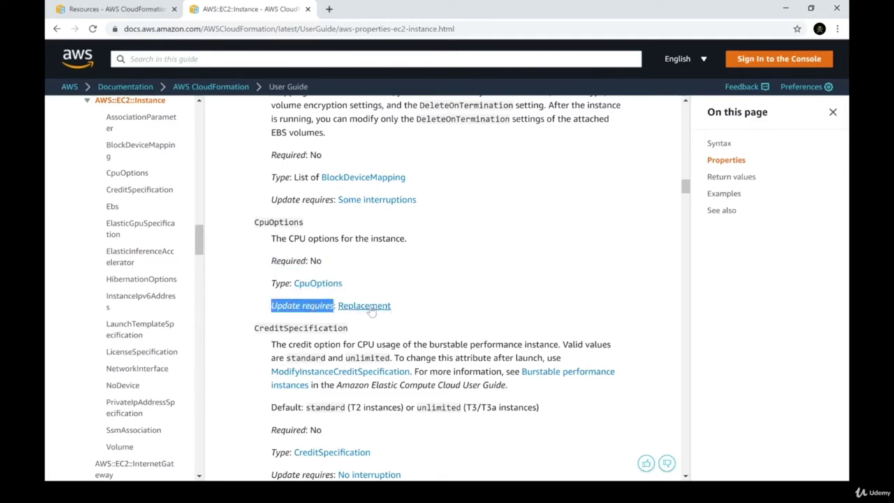
# - Look through the remaining AWS::EC2::Instance property details, from CreditSpecification down to NetworkInterfaces
pyautogui.click(426, 312)
pyautogui.scroll(-5, 425, 311)
pyautogui.scroll(-10, 424, 308)
pyautogui.scroll(-10, 426, 312)
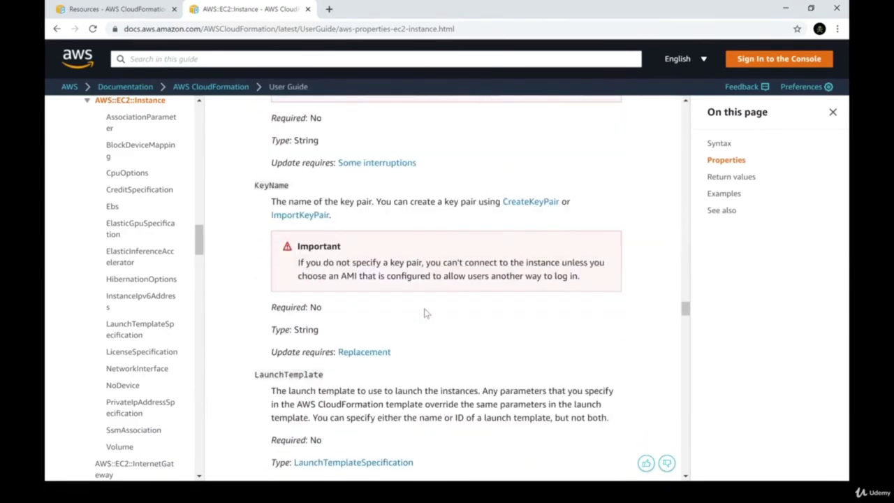
pyautogui.scroll(-5, 426, 313)
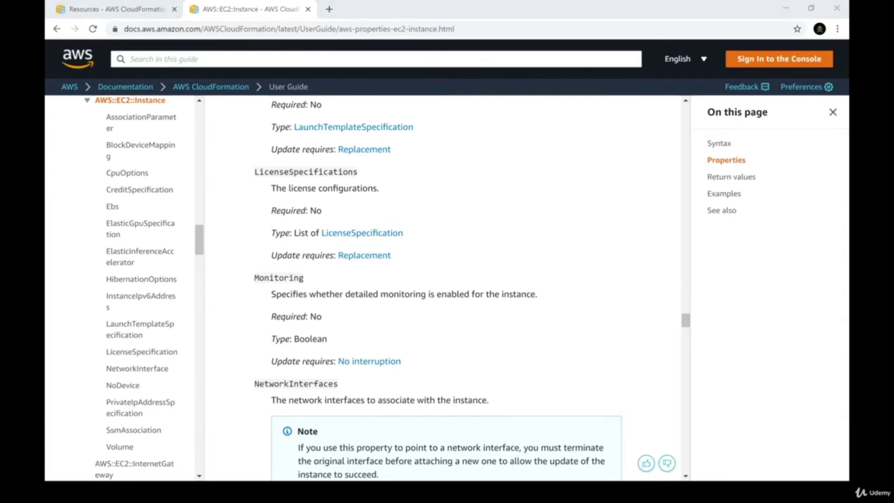
# - Switch to the Mappings page of the CloudFormation user guide and read how Fn::FindInMap retrieves values from a map
pyautogui.hotkey('alt', 'Tab')
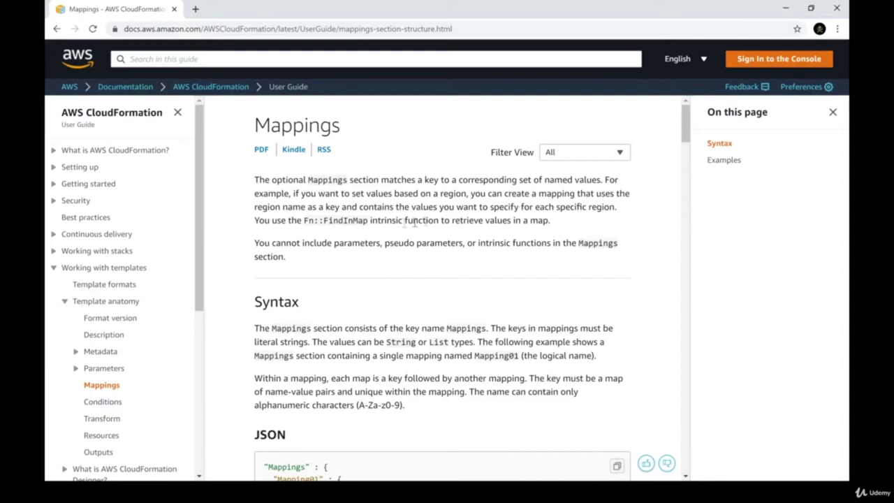
pyautogui.doubleClick(310, 222)
pyautogui.moveTo(311, 222); pyautogui.dragTo(340, 222)
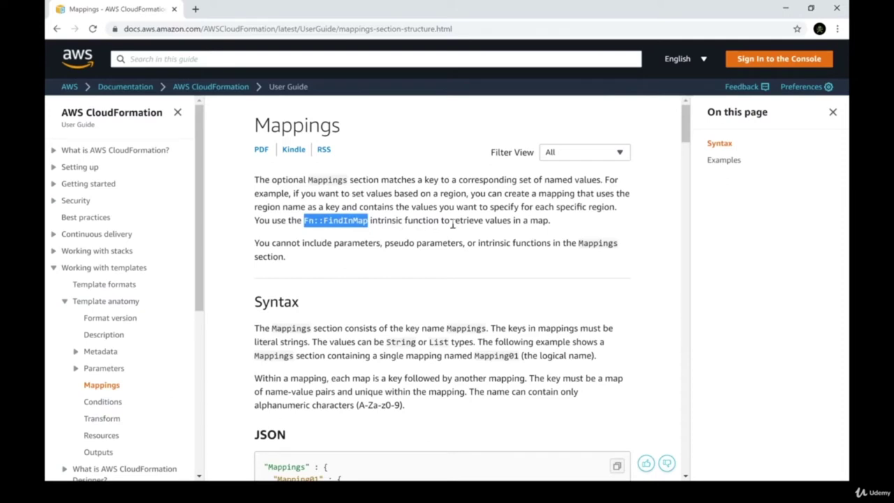
pyautogui.click(317, 226)
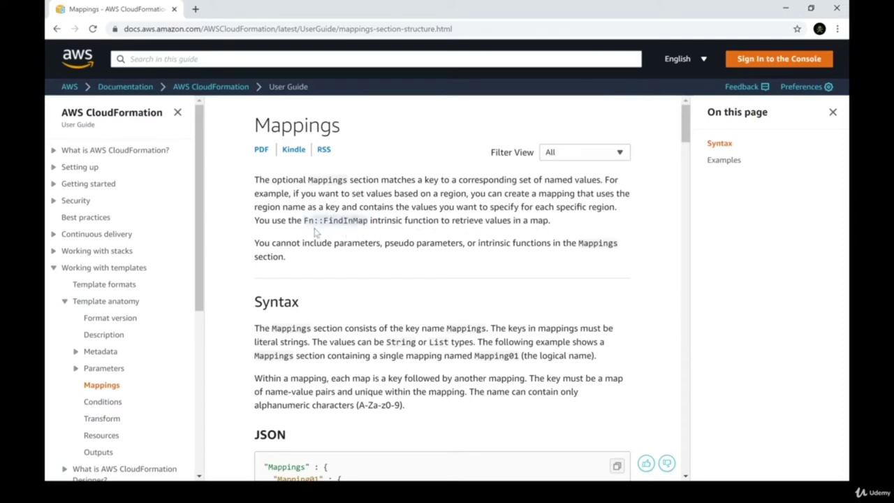
pyautogui.moveTo(323, 222); pyautogui.dragTo(301, 217)
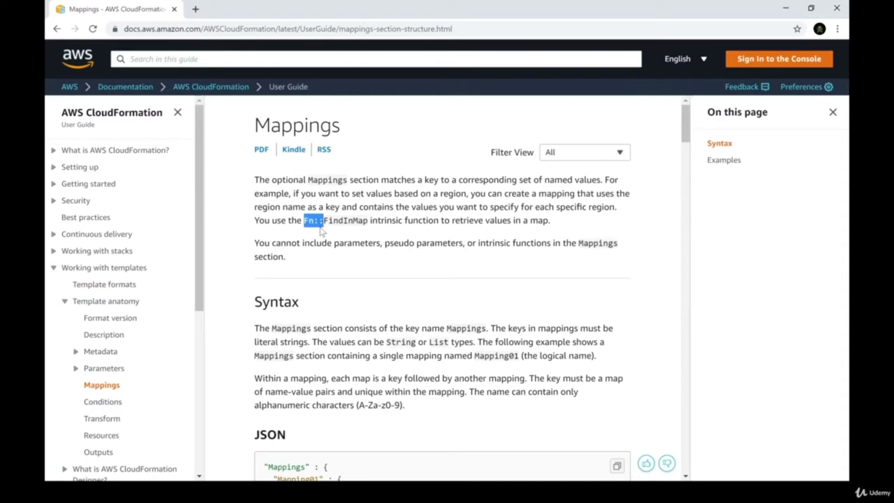
pyautogui.doubleClick(342, 221)
pyautogui.keyDown('shift'); pyautogui.click(305, 221); pyautogui.keyUp('shift')
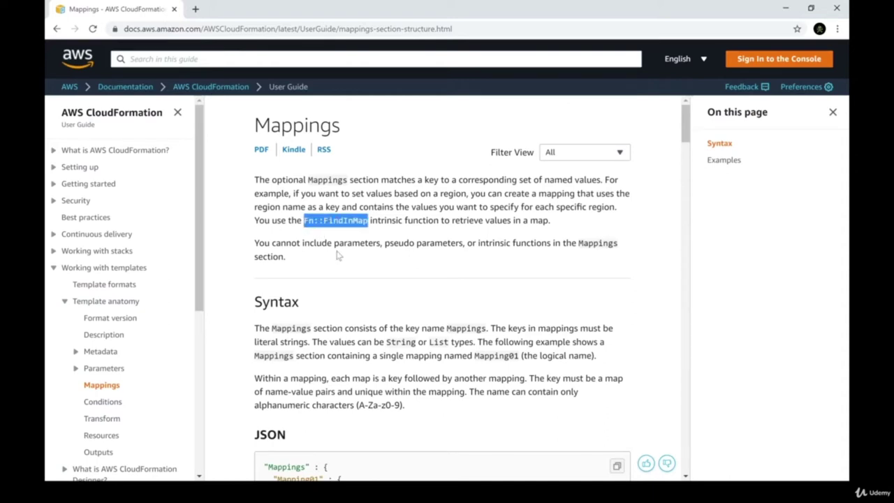
# - Read the restriction on parameters, pseudo parameters and intrinsic functions in the Mappings section
pyautogui.click(287, 254)
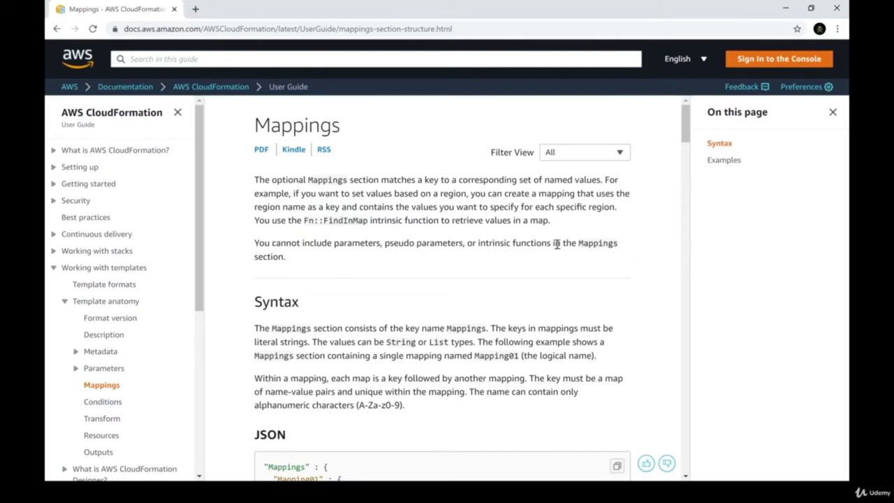
pyautogui.doubleClick(602, 245)
pyautogui.keyDown('shift'); pyautogui.click(604, 258); pyautogui.keyUp('shift')
pyautogui.click(604, 258)
# - Examine the generic YAML syntax of the Mappings section, covering the mapping name, its keys and their name-value pairs
pyautogui.scroll(-3, 389, 257)
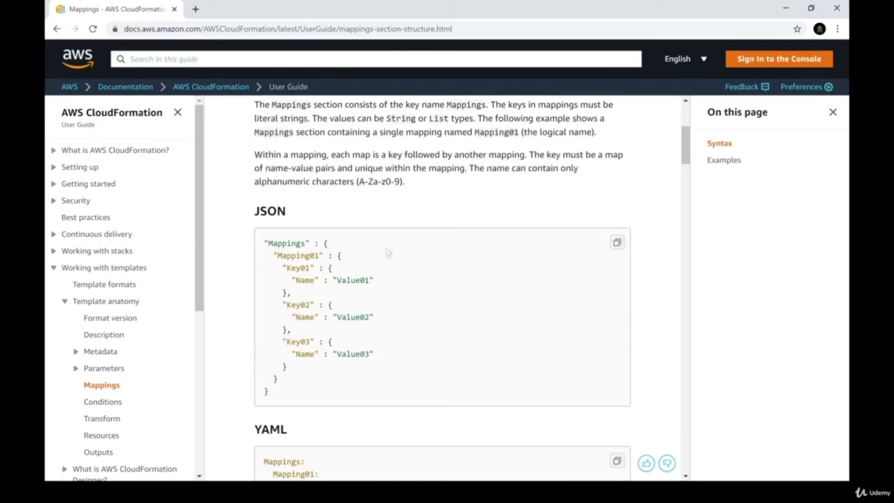
pyautogui.scroll(-5, 396, 206)
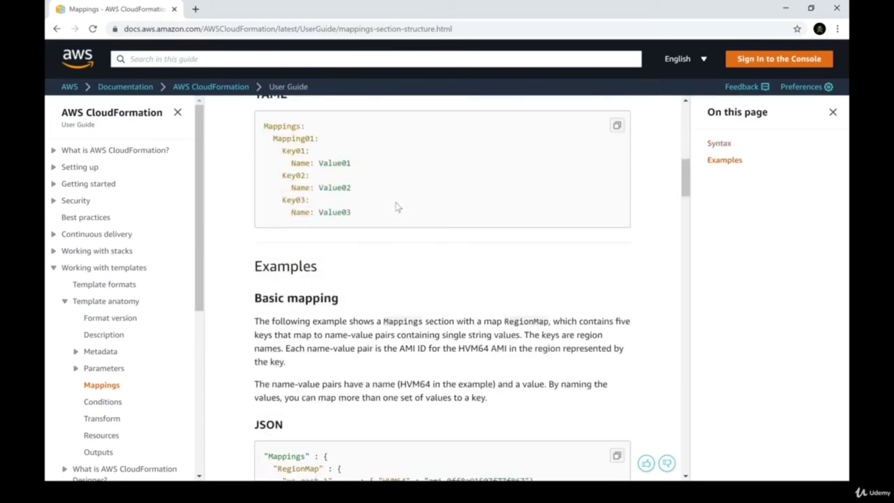
pyautogui.doubleClick(272, 127)
pyautogui.moveTo(272, 129); pyautogui.dragTo(326, 143)
pyautogui.click(297, 159)
pyautogui.doubleClick(300, 165)
pyautogui.doubleClick(327, 163)
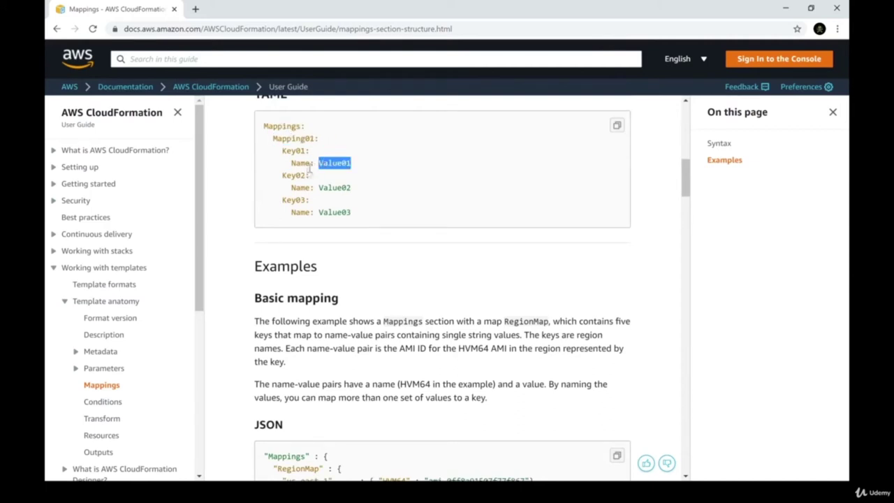
pyautogui.click(302, 176)
pyautogui.doubleClick(328, 188)
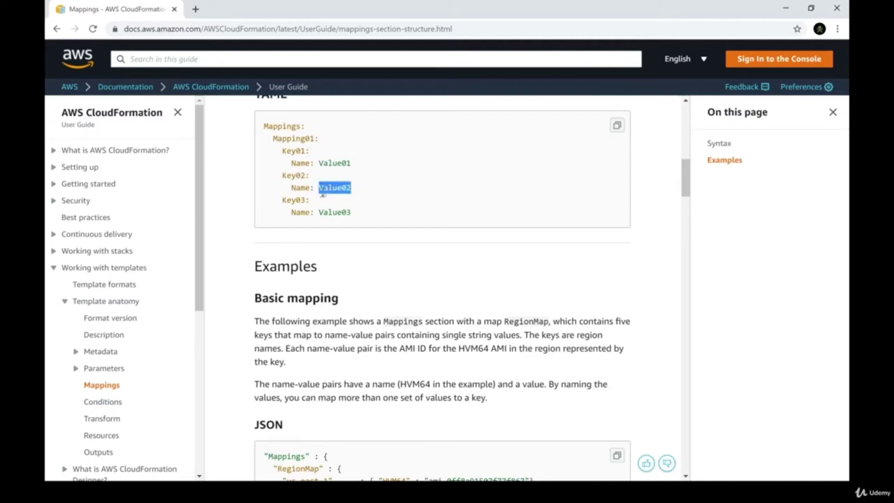
pyautogui.click(337, 242)
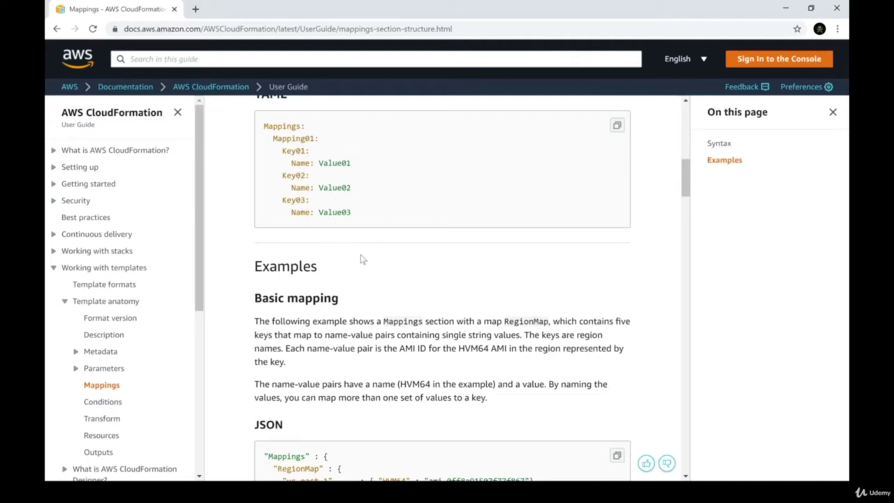
# - Read the Basic mapping example's description of RegionMap, its name-value pairs and the AMI ID for HVM64
pyautogui.scroll(-3, 363, 259)
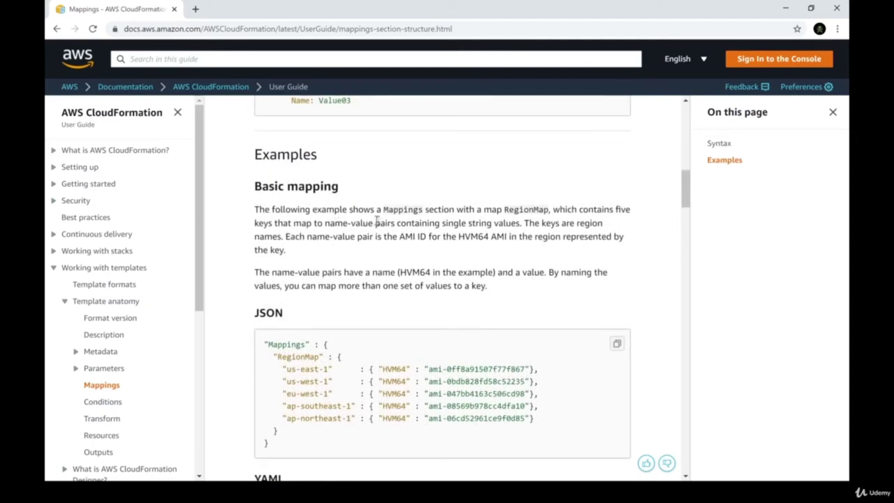
pyautogui.doubleClick(532, 212)
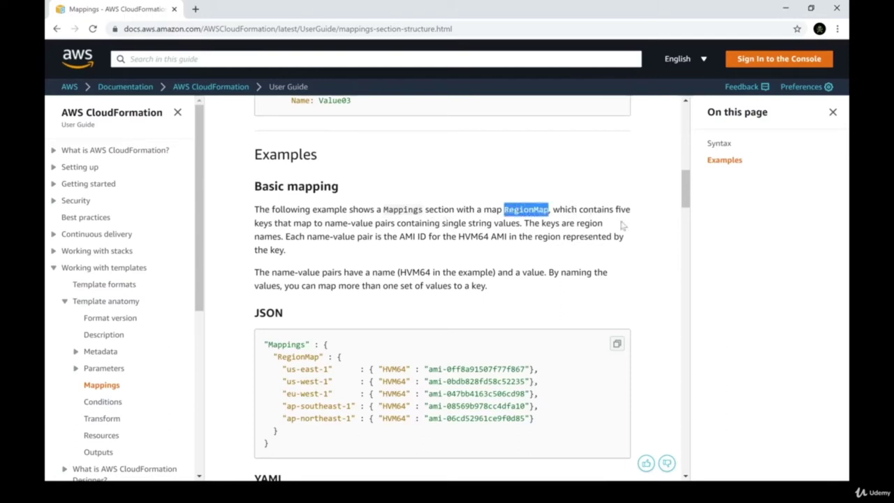
pyautogui.moveTo(292, 223); pyautogui.dragTo(440, 223)
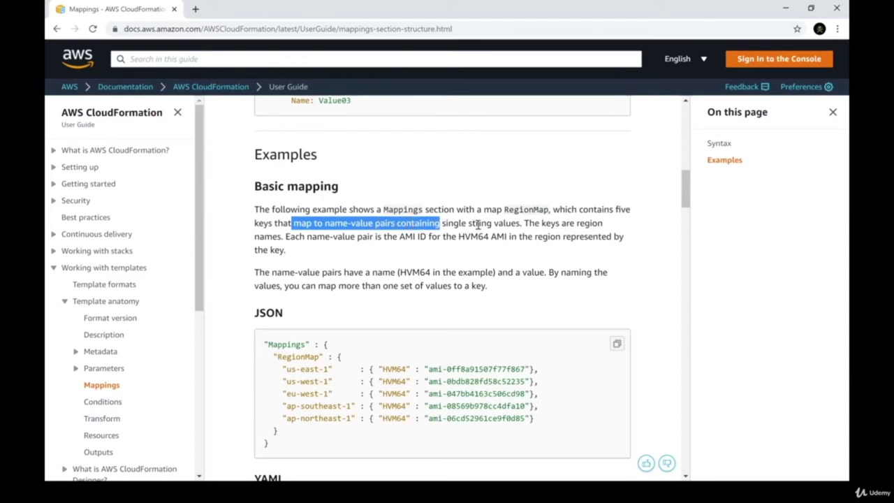
pyautogui.click(509, 235)
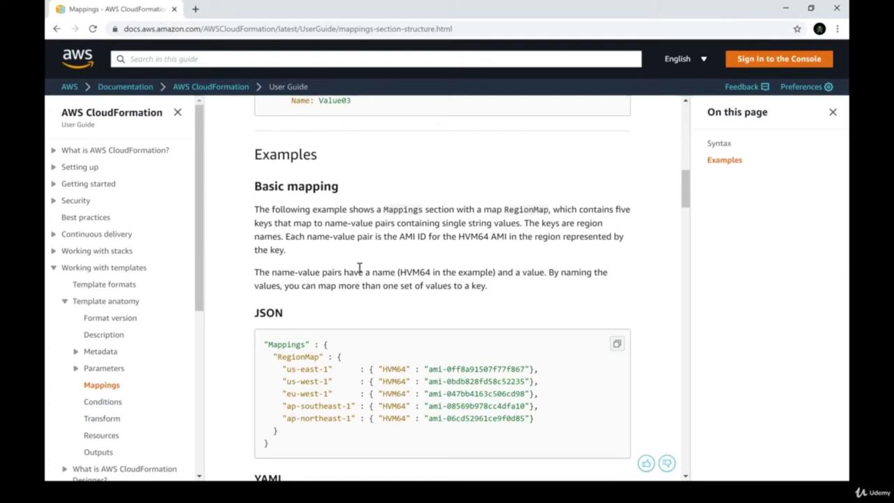
pyautogui.moveTo(400, 237); pyautogui.dragTo(475, 236)
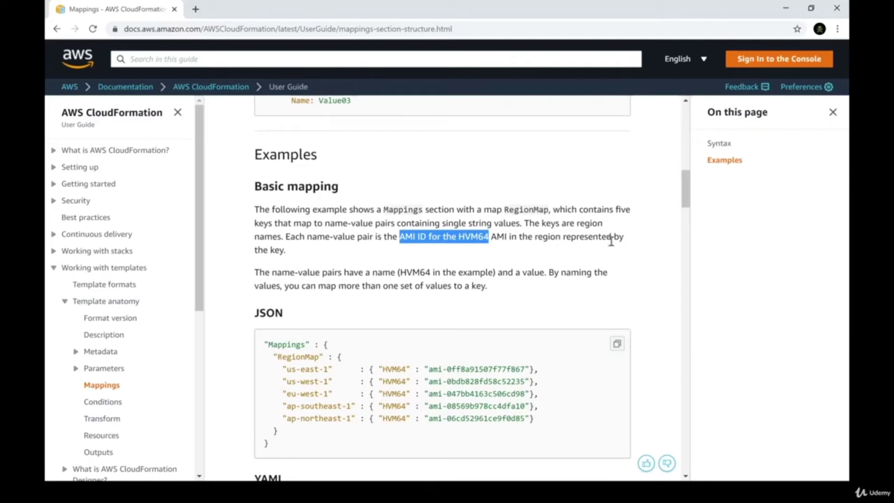
pyautogui.click(439, 285)
# - Examine the YAML code of the basic RegionMap example, following the region keys and their AMI values
pyautogui.scroll(-2, 438, 285)
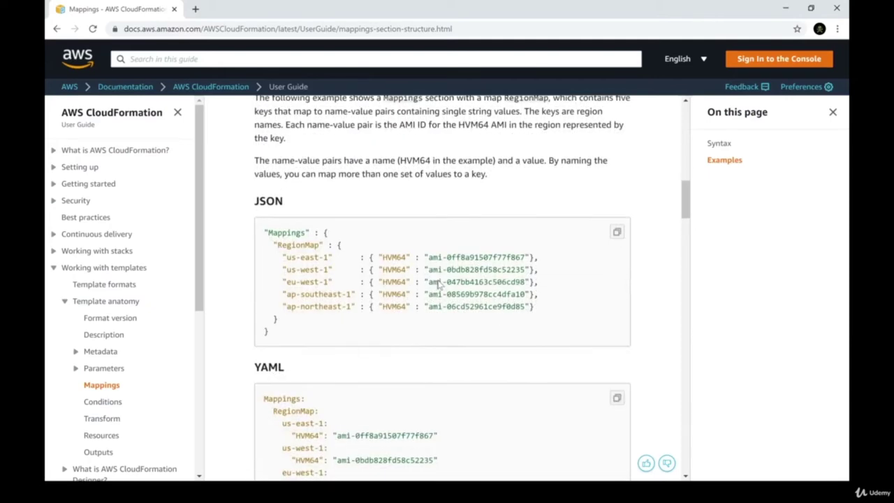
pyautogui.scroll(-5, 387, 256)
pyautogui.scroll(1, 316, 193)
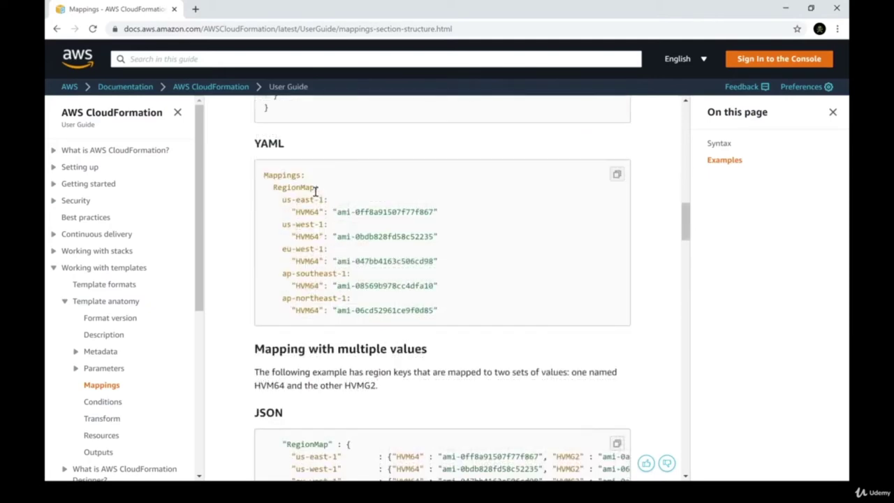
pyautogui.doubleClick(285, 175)
pyautogui.doubleClick(302, 187)
pyautogui.moveTo(303, 187); pyautogui.dragTo(297, 211)
pyautogui.moveTo(282, 224); pyautogui.dragTo(434, 237)
pyautogui.moveTo(288, 248); pyautogui.dragTo(325, 248)
pyautogui.click(305, 265)
pyautogui.doubleClick(305, 265)
pyautogui.moveTo(341, 261); pyautogui.dragTo(356, 262)
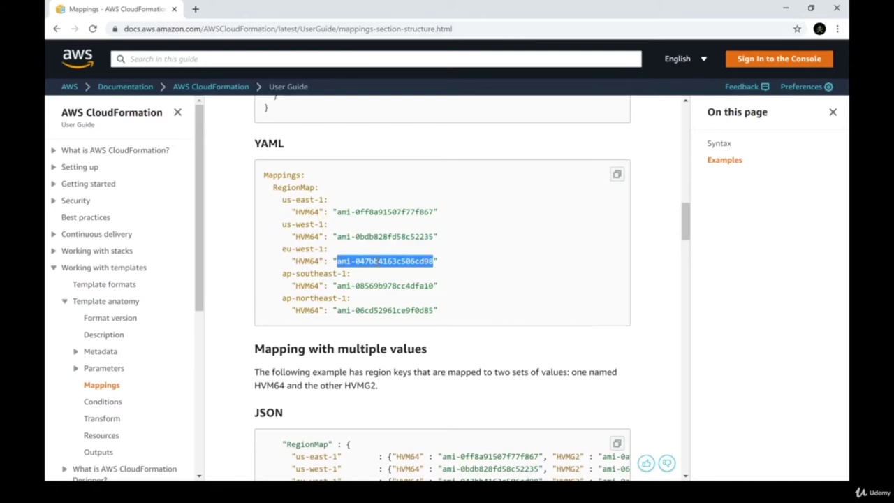
pyautogui.click(287, 273)
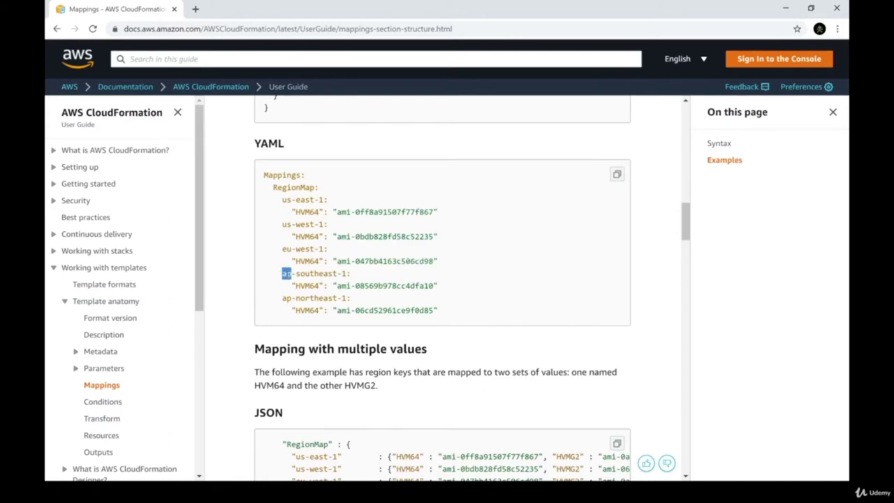
# - Examine how the HVM64 name under the us-east-1 key maps to its AMI ID in the basic YAML example
pyautogui.doubleClick(305, 212)
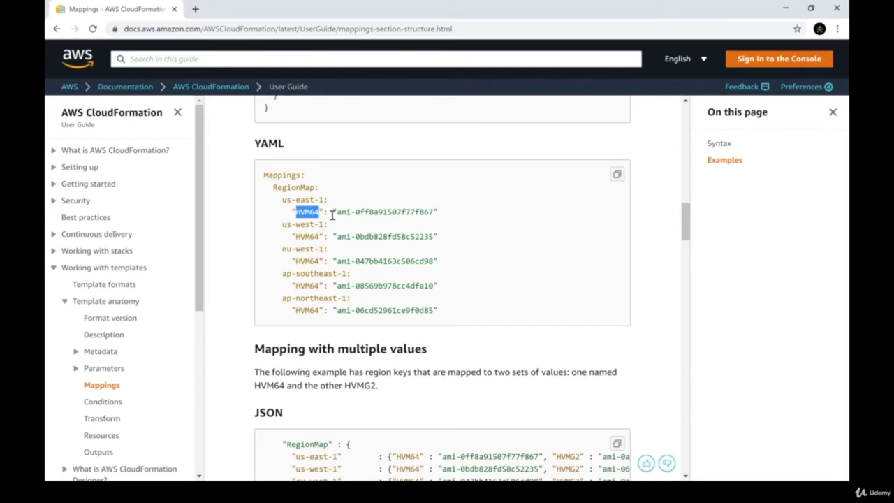
pyautogui.doubleClick(346, 213)
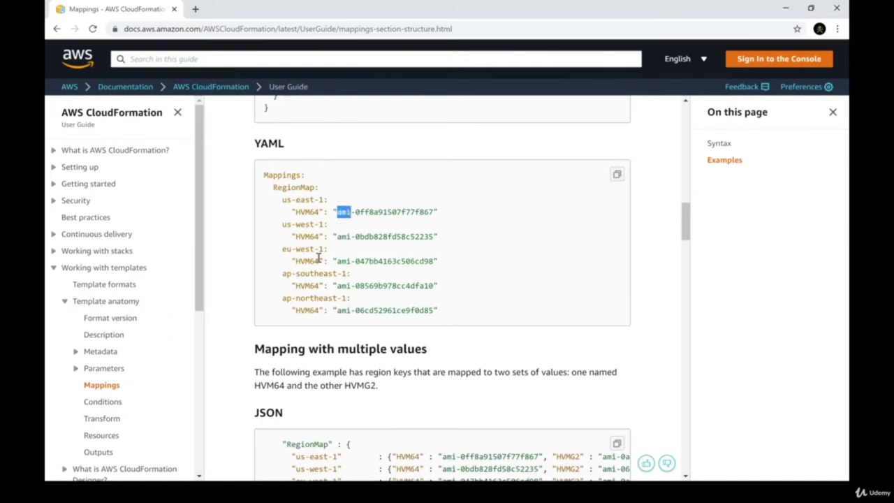
pyautogui.doubleClick(307, 212)
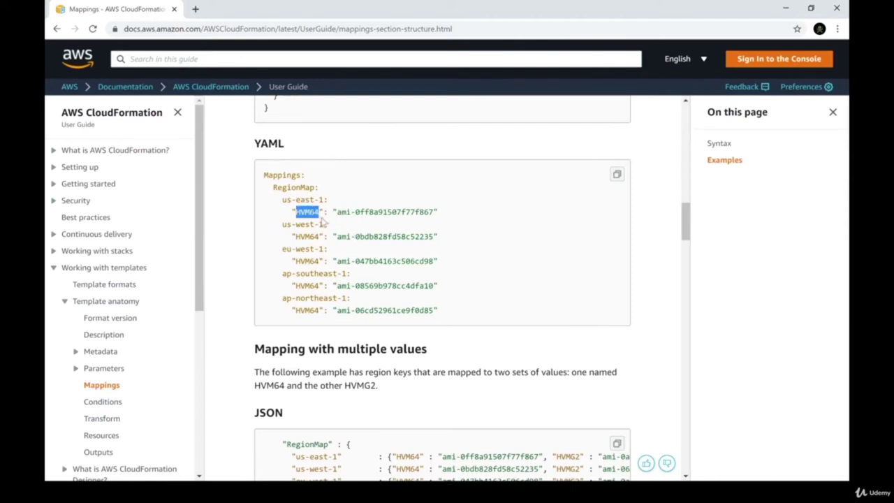
pyautogui.moveTo(282, 200); pyautogui.dragTo(323, 200)
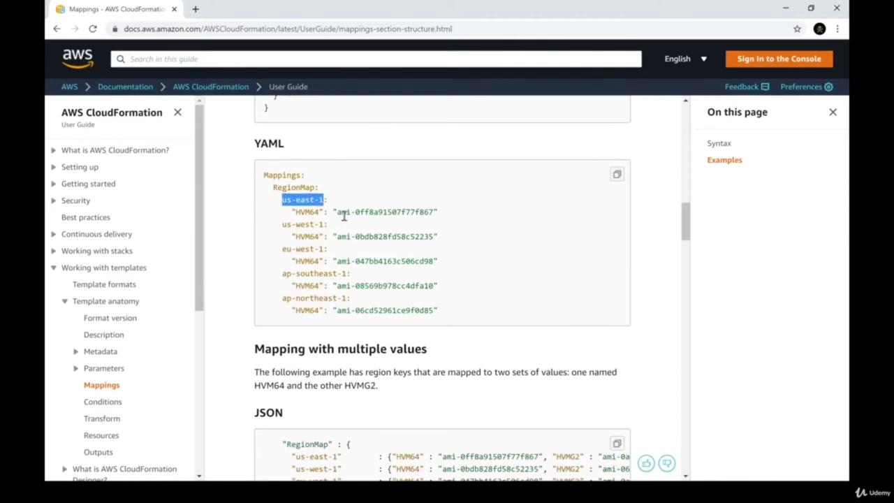
pyautogui.click(351, 216)
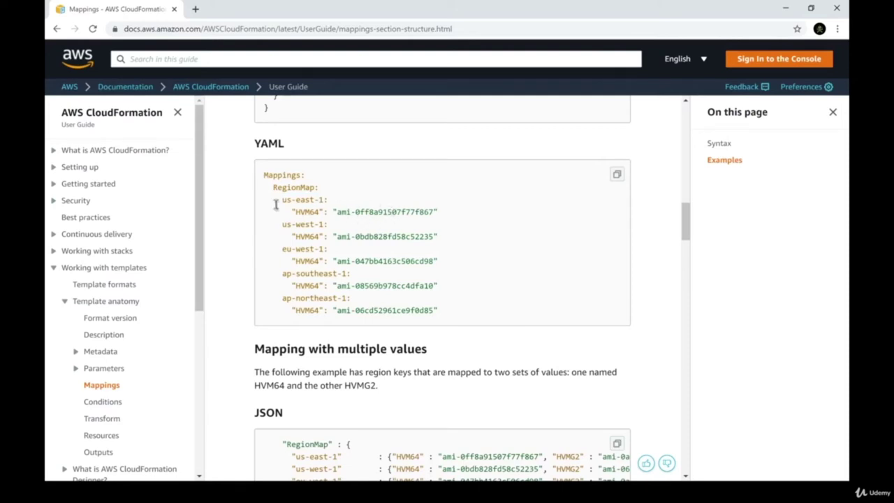
pyautogui.doubleClick(314, 213)
# - Examine the YAML example of a mapping with multiple values, comparing the HVM64 and HVMG2 entries under the region keys
pyautogui.scroll(-3, 355, 264)
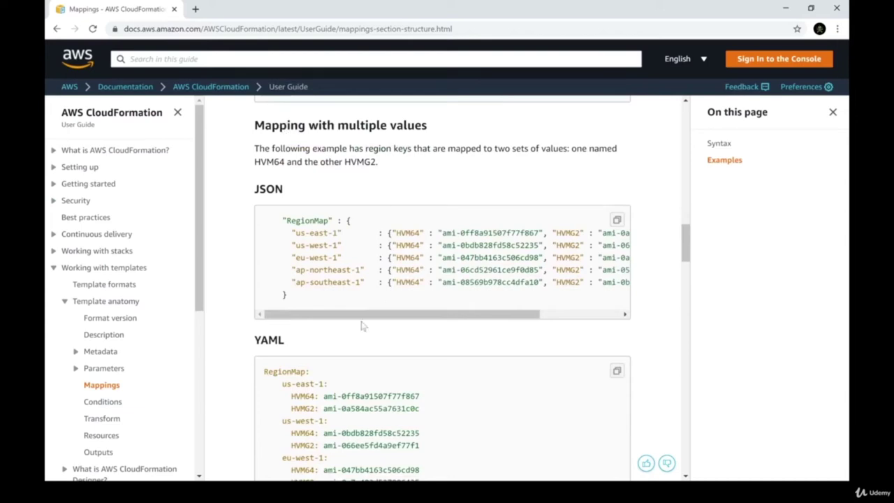
pyautogui.scroll(-2, 352, 314)
pyautogui.scroll(-2, 352, 313)
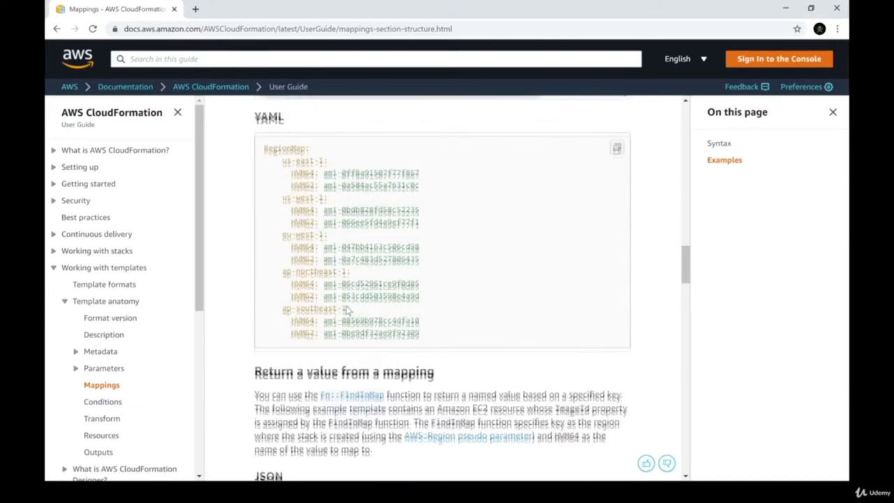
pyautogui.moveTo(284, 162); pyautogui.dragTo(420, 172)
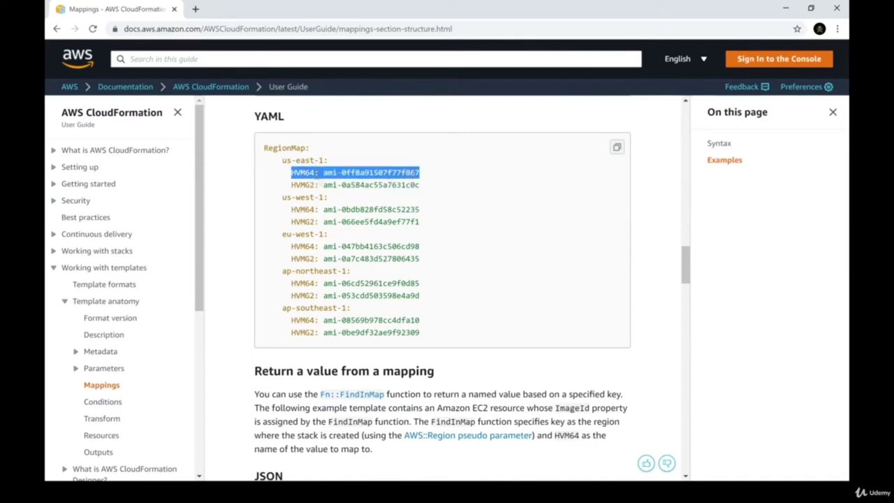
pyautogui.moveTo(291, 186); pyautogui.dragTo(420, 186)
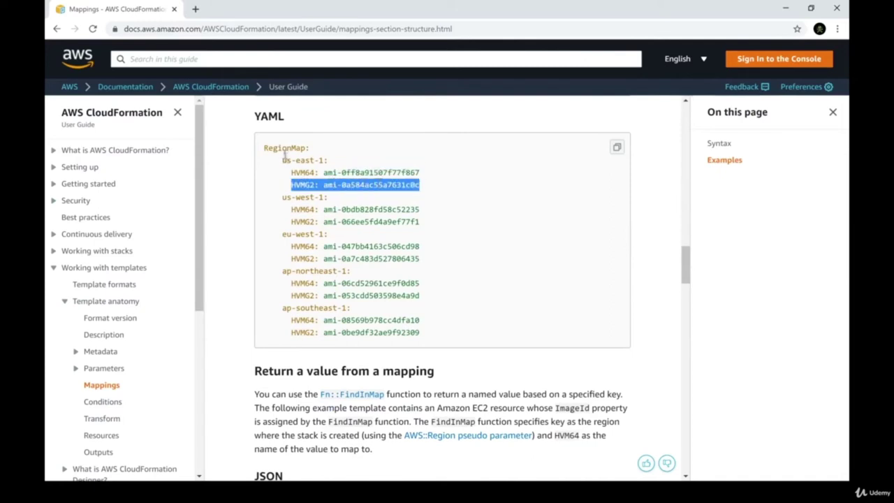
pyautogui.moveTo(283, 160); pyautogui.dragTo(322, 166)
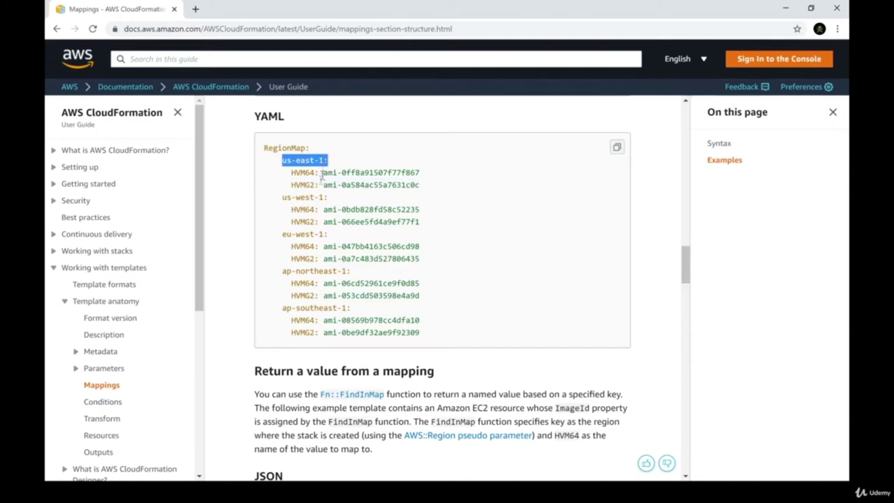
pyautogui.moveTo(287, 198); pyautogui.dragTo(340, 203)
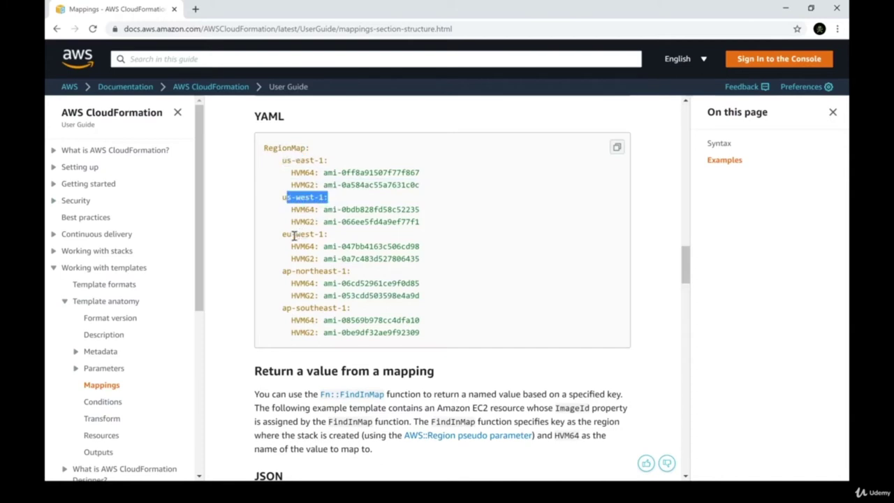
pyautogui.moveTo(291, 235); pyautogui.dragTo(340, 236)
pyautogui.moveTo(282, 271); pyautogui.dragTo(353, 272)
pyautogui.click(371, 296)
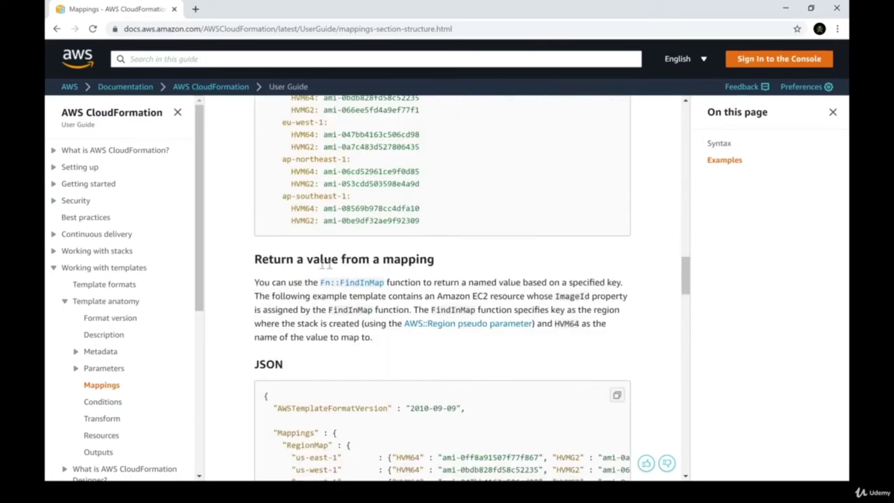
# - Read how Fn::FindInMap returns a value from a mapping and skim the section's JSON example
pyautogui.scroll(-4, 403, 274)
pyautogui.scroll(4, 352, 251)
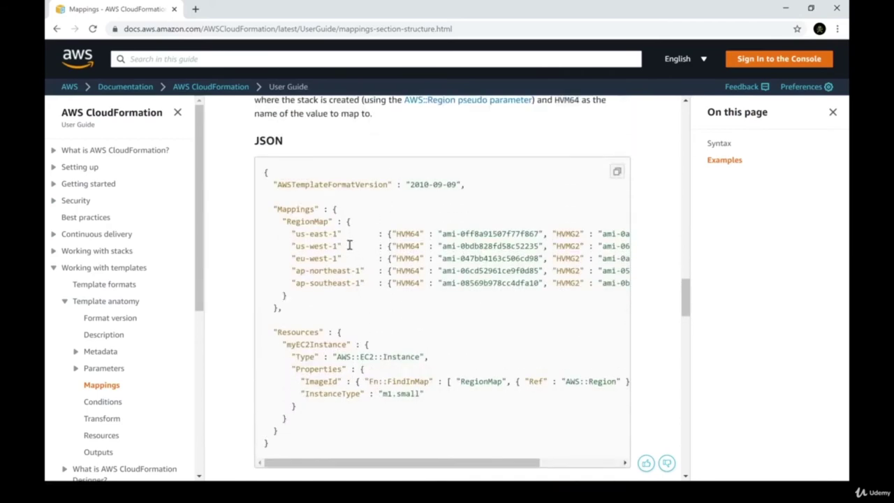
pyautogui.scroll(2, 351, 232)
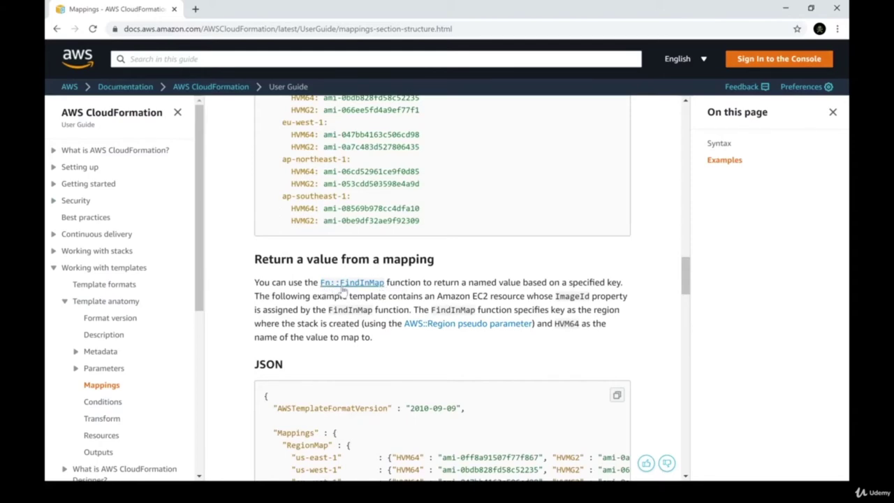
pyautogui.scroll(-3, 343, 292)
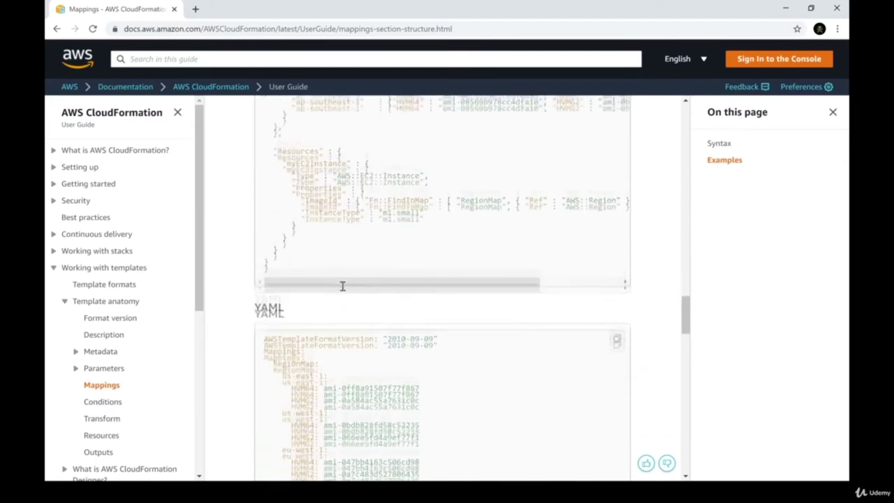
pyautogui.scroll(-4, 342, 287)
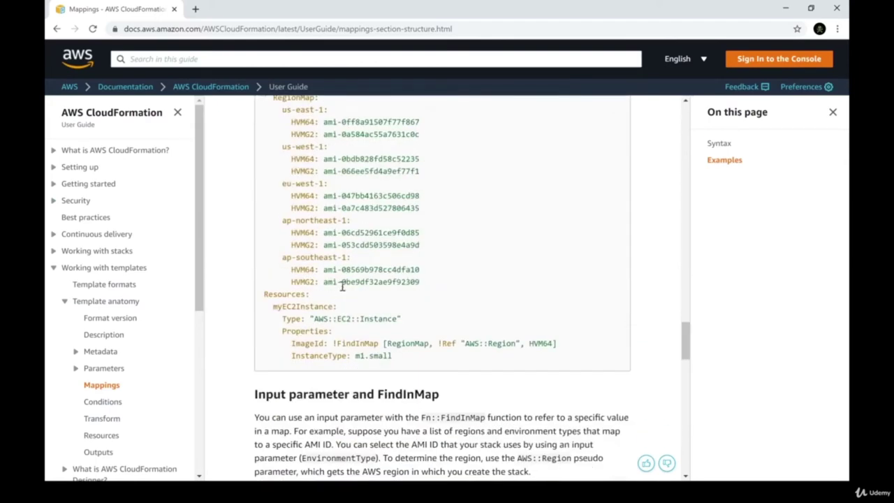
# - Examine the template format version and the whole RegionMap mapping in the YAML example of returning a mapped value
pyautogui.scroll(3, 342, 287)
pyautogui.moveTo(265, 241); pyautogui.dragTo(435, 243)
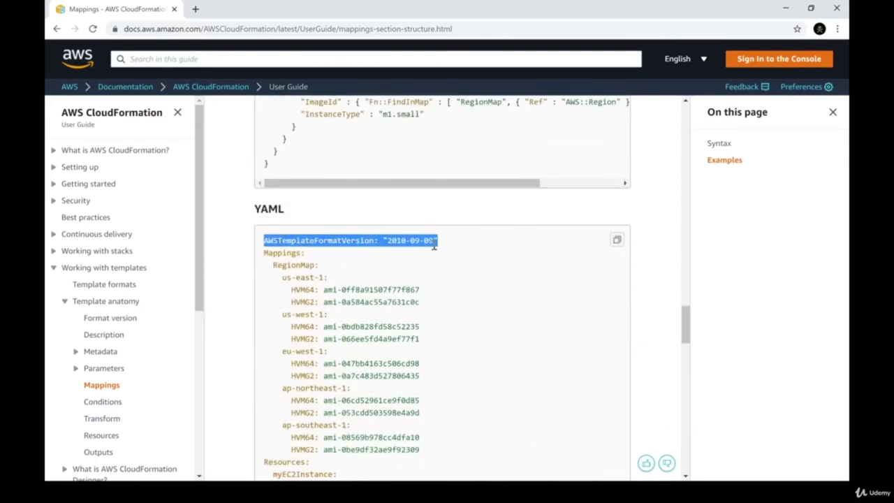
pyautogui.click(288, 277)
pyautogui.moveTo(288, 277); pyautogui.dragTo(359, 313)
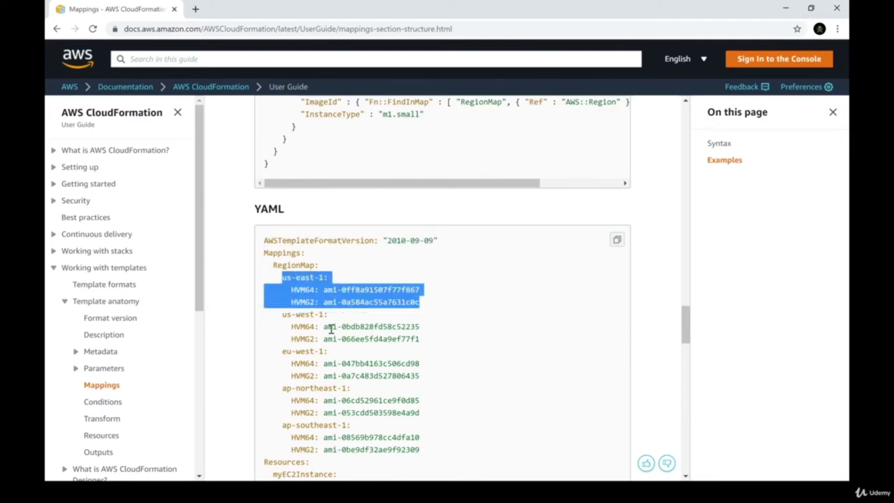
pyautogui.scroll(-1, 332, 329)
pyautogui.moveTo(419, 394); pyautogui.dragTo(264, 200)
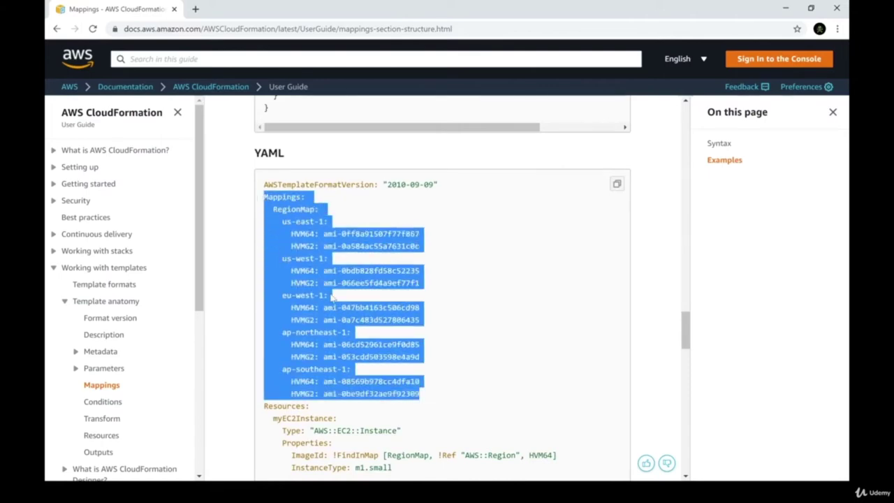
# - Examine the Resources section of the YAML example, focusing on the myEC2Instance properties and the !FindInMap function assigned to ImageId
pyautogui.scroll(-2, 332, 296)
pyautogui.doubleClick(281, 294)
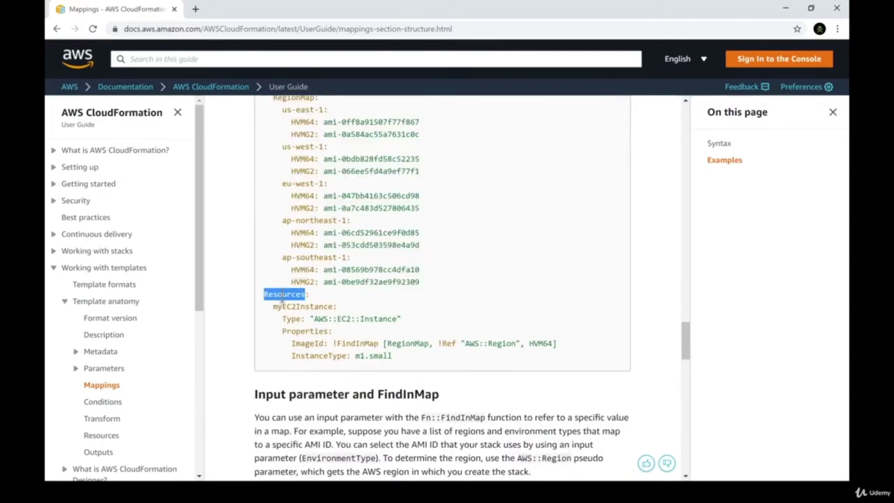
pyautogui.doubleClick(304, 331)
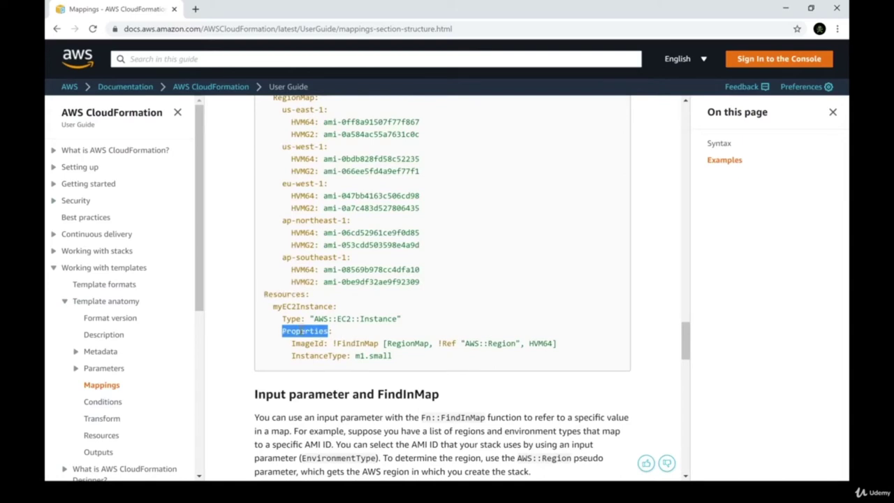
pyautogui.doubleClick(313, 343)
pyautogui.click(333, 342)
pyautogui.moveTo(333, 343); pyautogui.dragTo(379, 343)
pyautogui.click(379, 343)
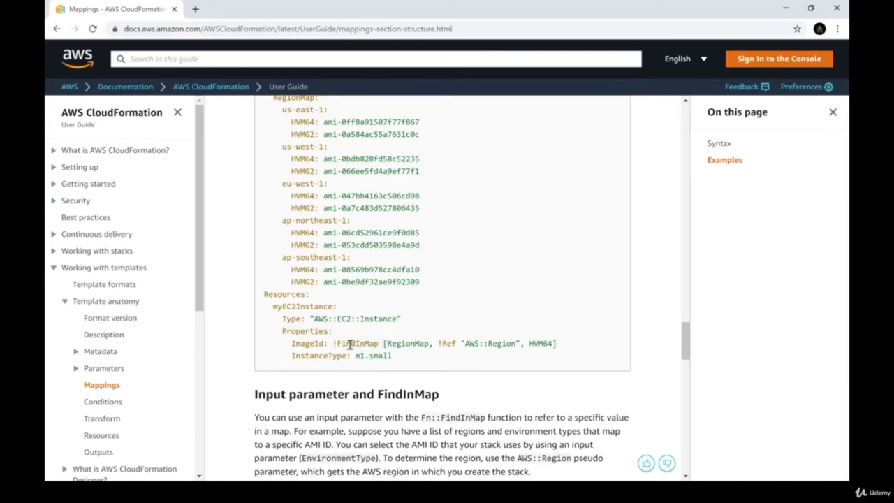
pyautogui.moveTo(335, 343); pyautogui.dragTo(327, 343)
pyautogui.doubleClick(337, 343)
# - Examine the three !FindInMap arguments in the ImageId property: RegionMap, the AWS::Region reference and HVM64
pyautogui.doubleClick(407, 343)
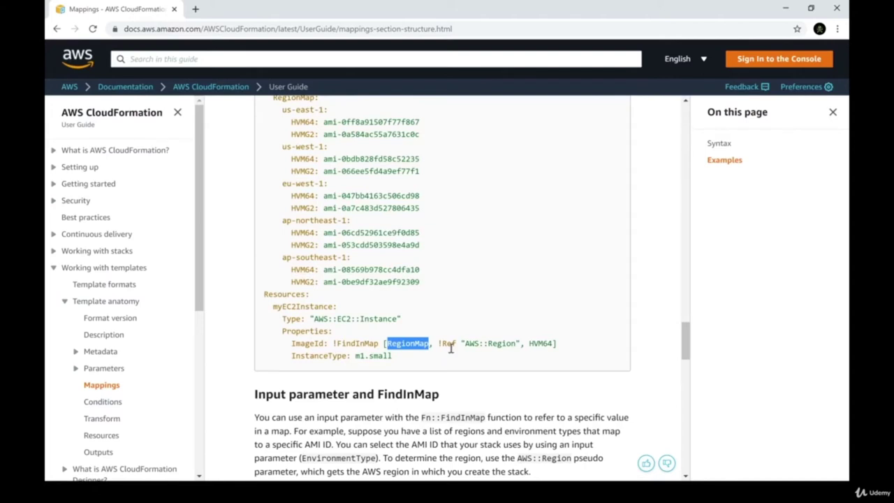
pyautogui.moveTo(516, 343); pyautogui.dragTo(467, 343)
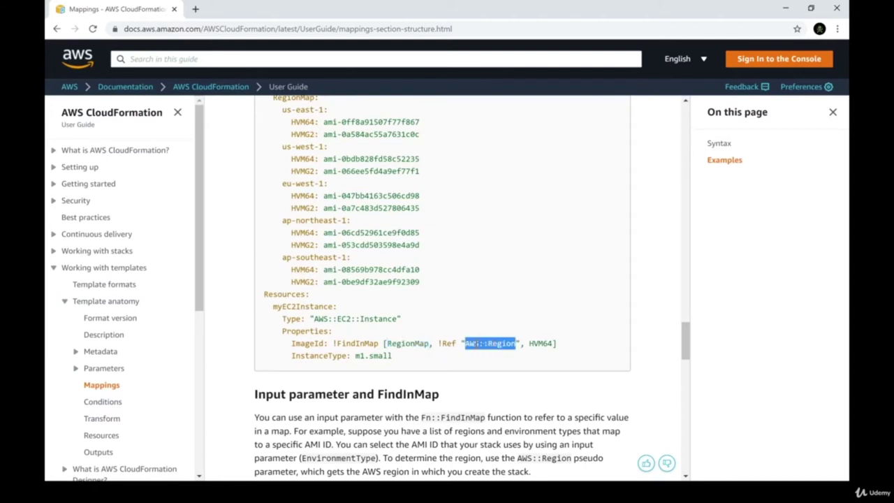
pyautogui.click(552, 343)
pyautogui.doubleClick(542, 343)
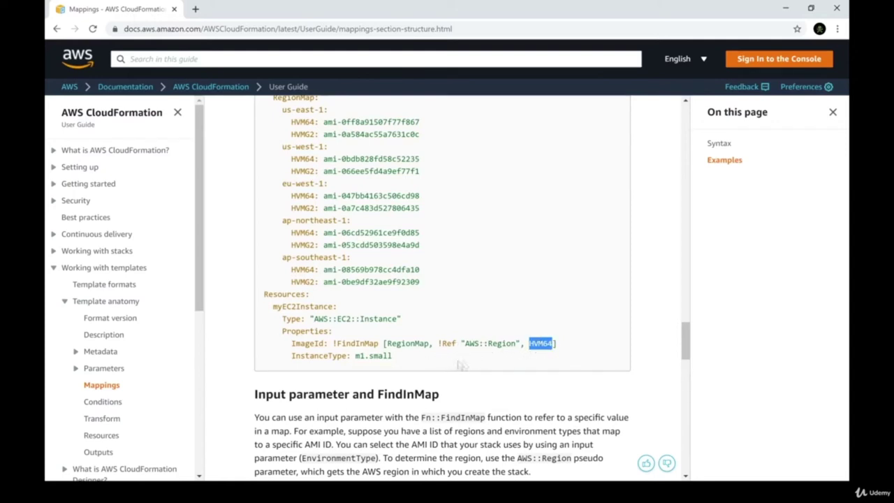
pyautogui.moveTo(517, 343); pyautogui.dragTo(435, 343)
pyautogui.doubleClick(408, 343)
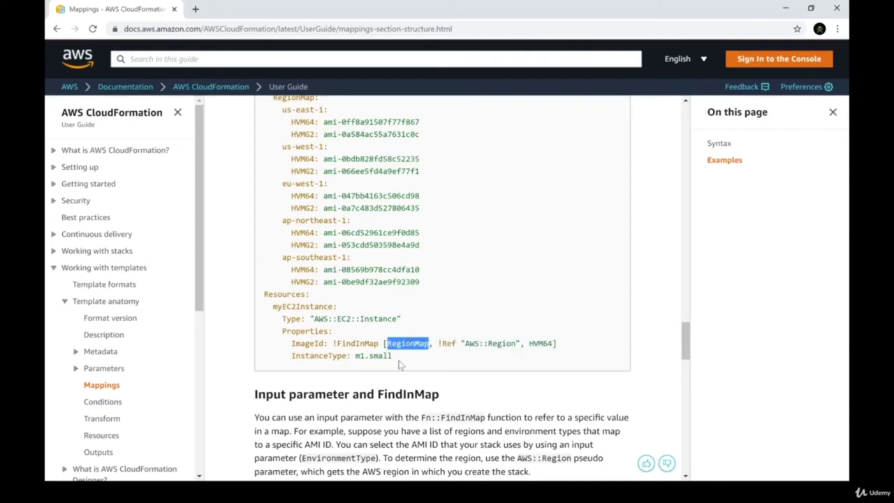
# - Match the RegionMap and HVM64 arguments to the mapping definition, following the HVM64 entry under each region key
pyautogui.scroll(2, 400, 365)
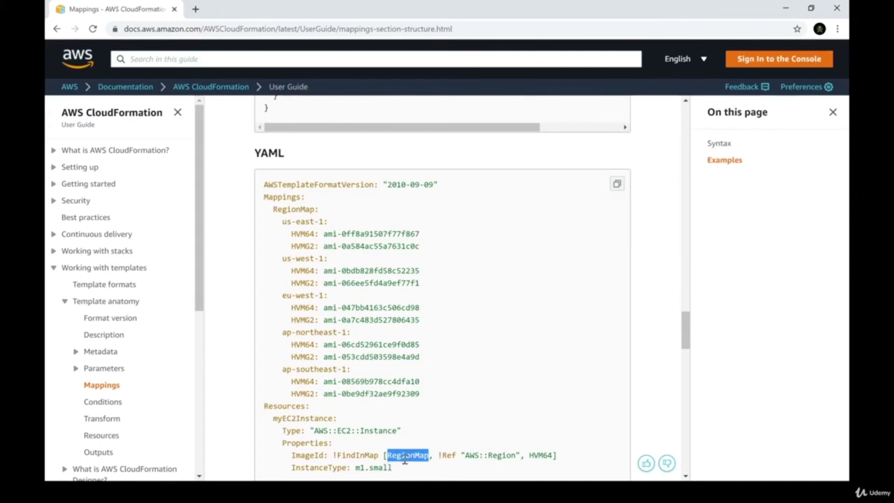
pyautogui.moveTo(273, 209); pyautogui.dragTo(269, 418)
pyautogui.doubleClick(539, 455)
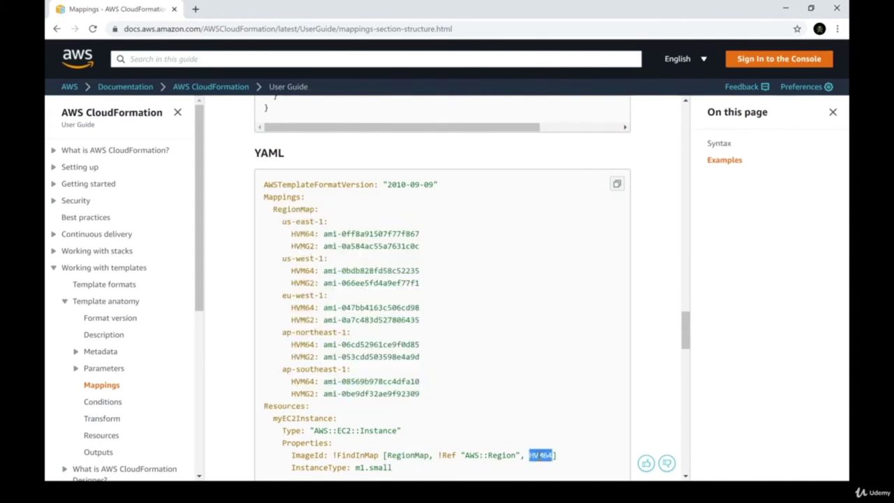
pyautogui.moveTo(291, 234); pyautogui.dragTo(446, 253)
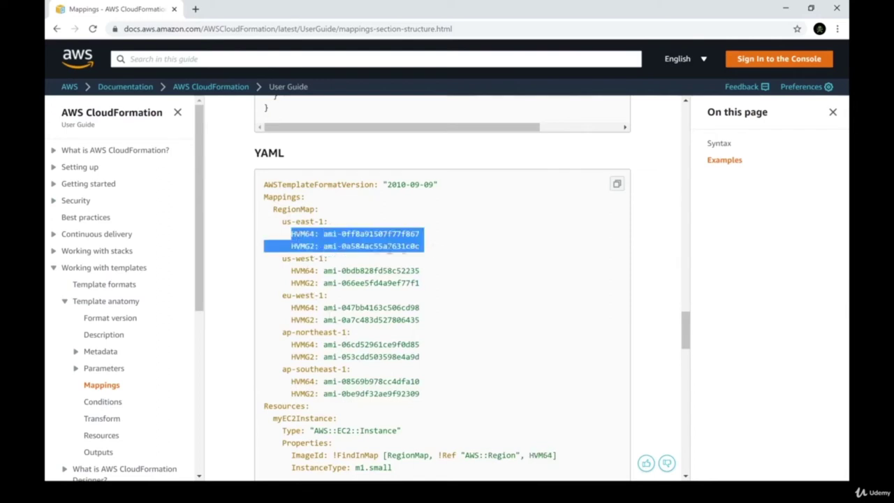
pyautogui.click(303, 242)
pyautogui.tripleClick(303, 239)
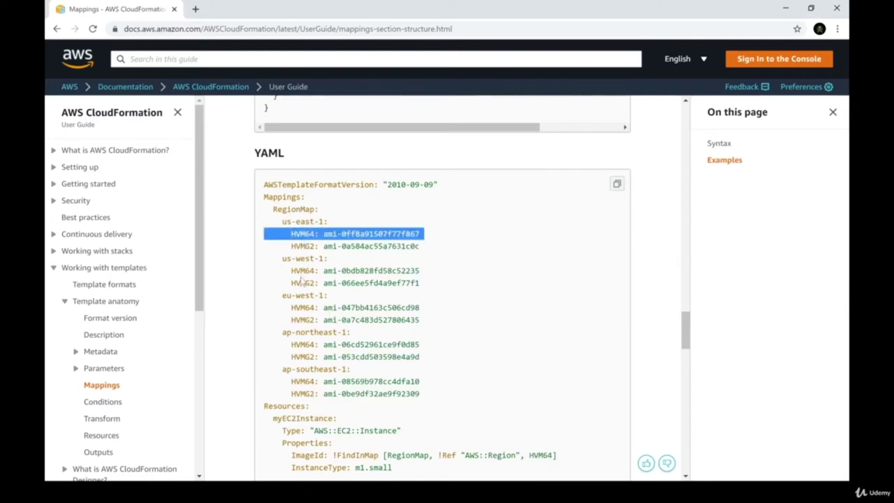
pyautogui.tripleClick(302, 271)
pyautogui.tripleClick(302, 307)
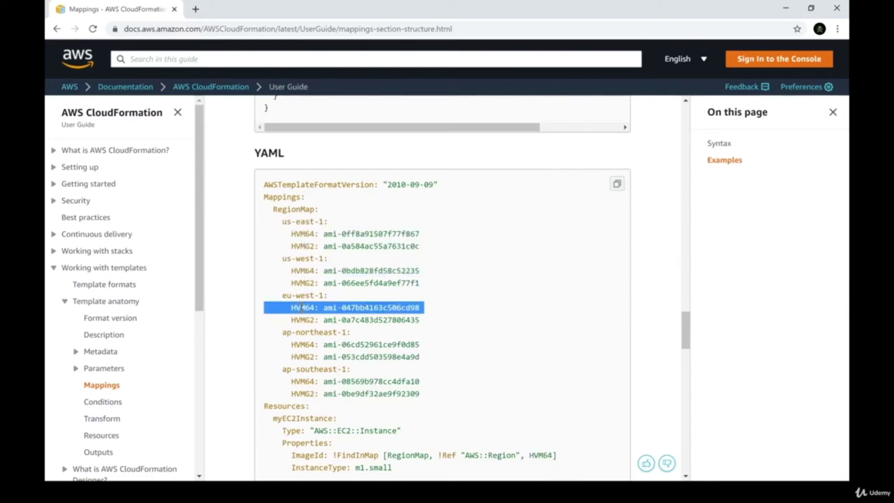
pyautogui.tripleClick(305, 344)
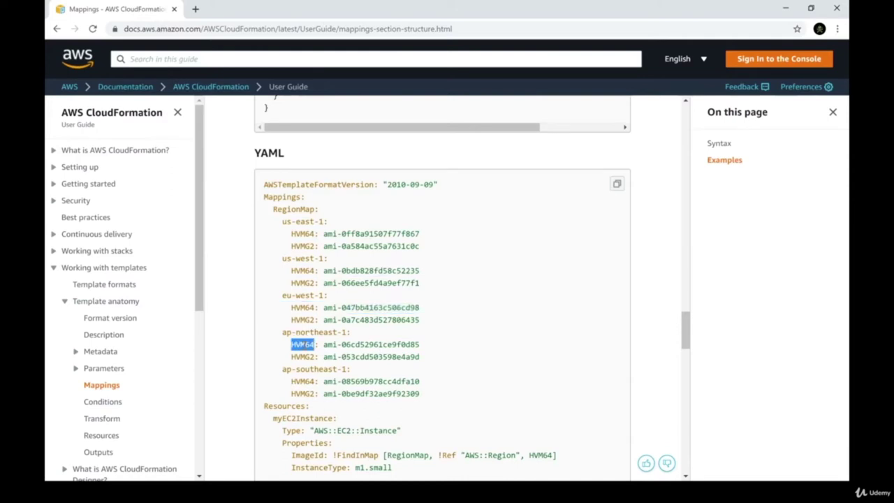
pyautogui.tripleClick(303, 381)
# - Trace how the AWS::Region reference and HVM64 lead through RegionMap to the AMI ID under us-east-1
pyautogui.moveTo(519, 456); pyautogui.dragTo(437, 456)
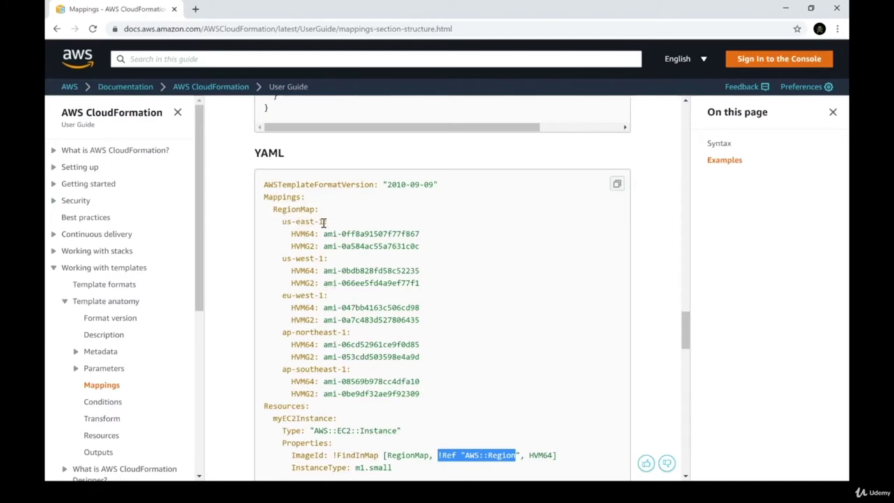
pyautogui.doubleClick(542, 455)
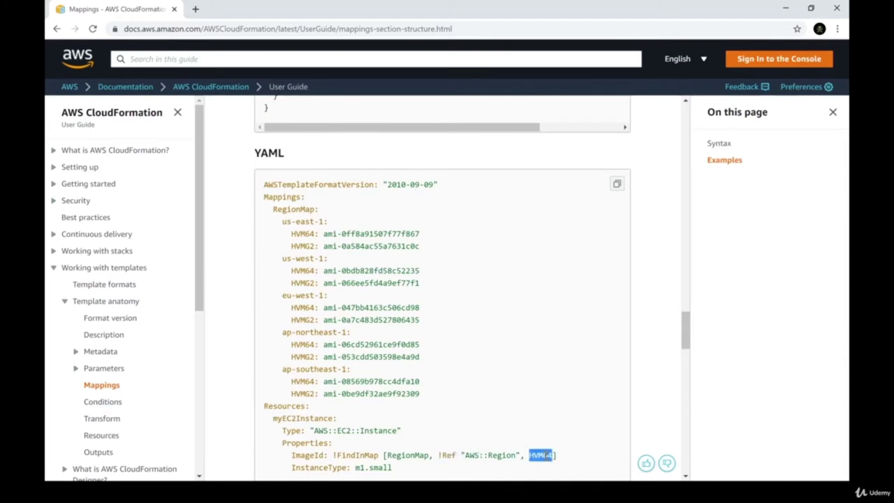
pyautogui.doubleClick(303, 234)
pyautogui.moveTo(324, 234); pyautogui.dragTo(420, 234)
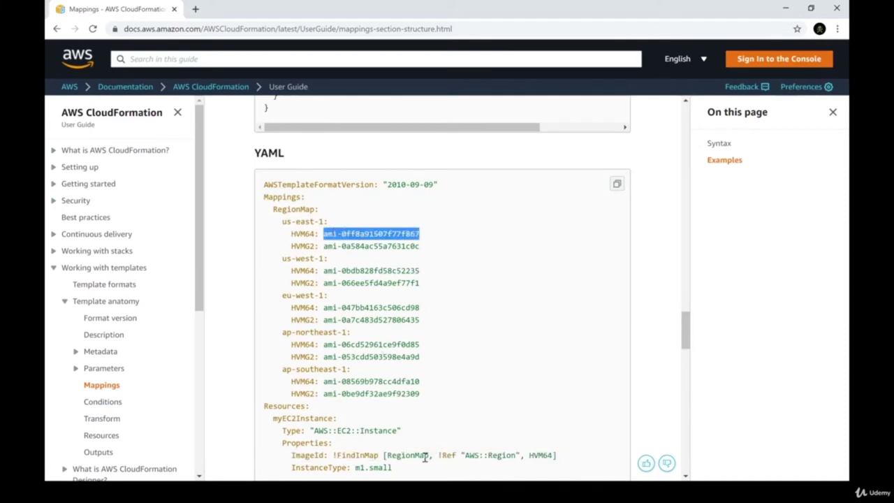
pyautogui.doubleClick(286, 210)
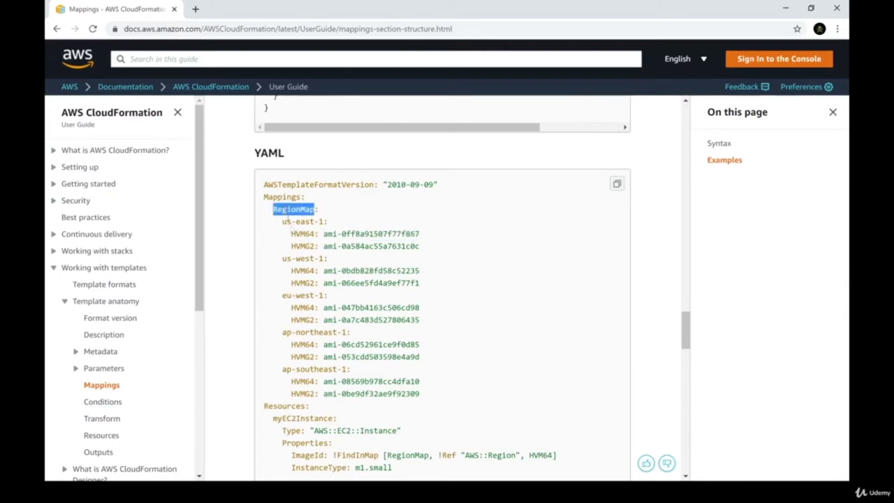
pyautogui.click(380, 440)
pyautogui.doubleClick(327, 234)
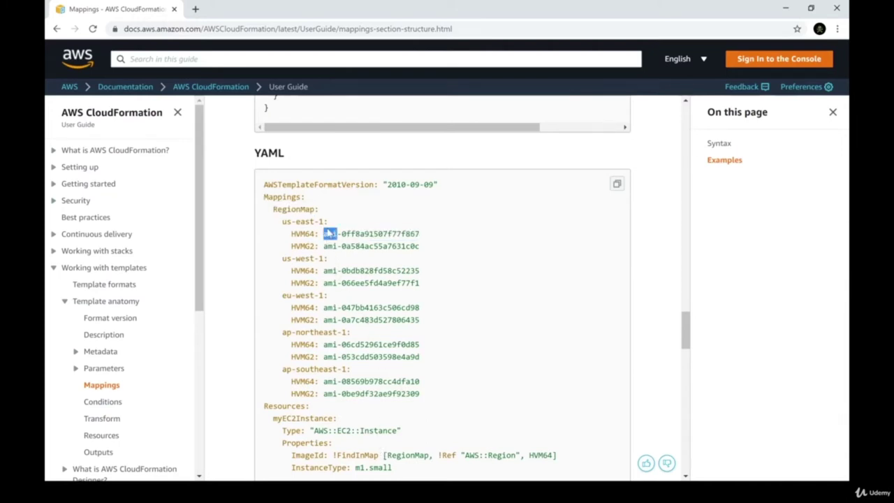
pyautogui.moveTo(329, 234); pyautogui.dragTo(368, 234)
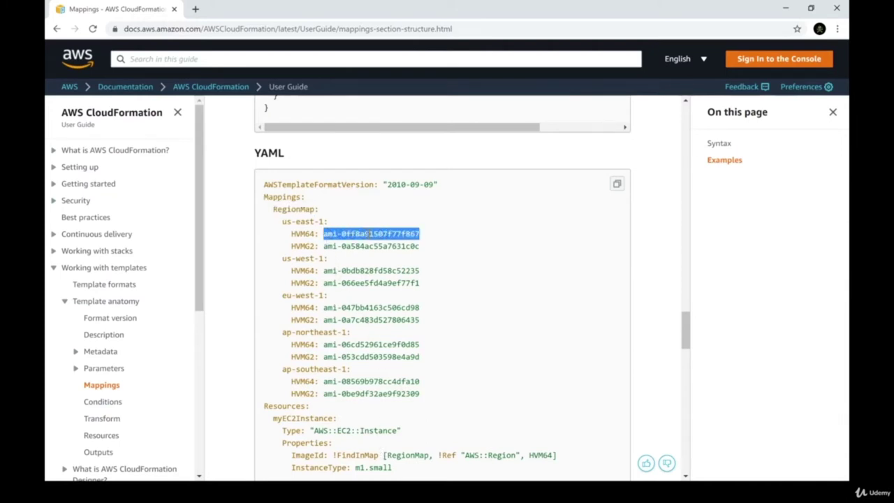
# - Compare the full !FindInMap expression of ImageId with the us-east-1 HVM64 AMI ID, and check the InstanceType property
pyautogui.click(336, 455)
pyautogui.moveTo(335, 455); pyautogui.dragTo(557, 455)
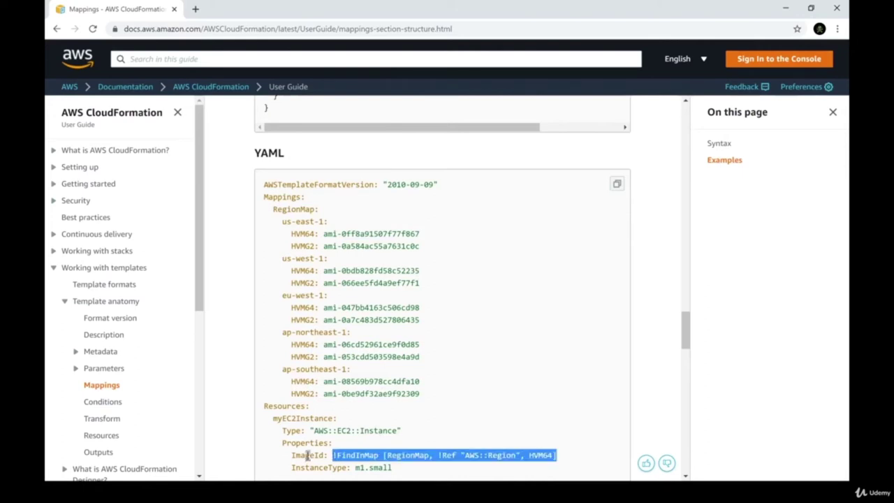
pyautogui.moveTo(324, 234); pyautogui.dragTo(420, 234)
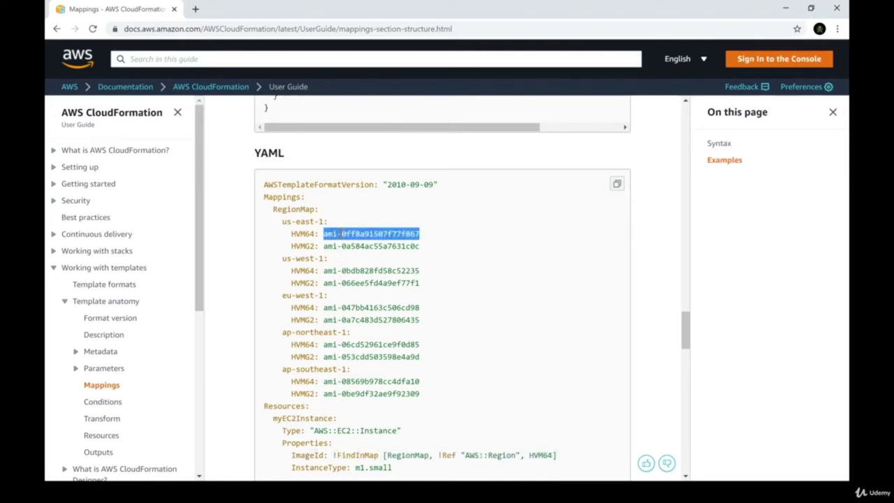
pyautogui.scroll(-2, 369, 373)
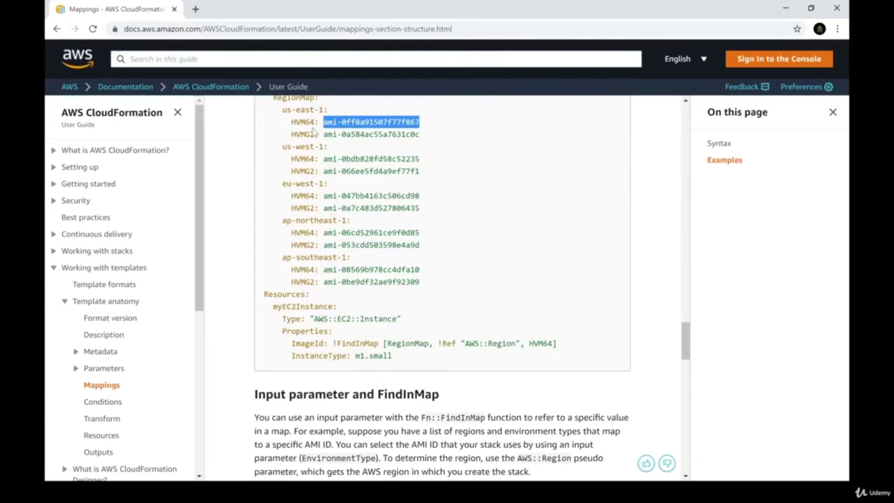
pyautogui.moveTo(358, 356); pyautogui.dragTo(411, 374)
pyautogui.click(390, 374)
# - Skim the Input parameter and FindInMap section with its JSON and YAML examples through to the end of the page
pyautogui.scroll(-3, 394, 333)
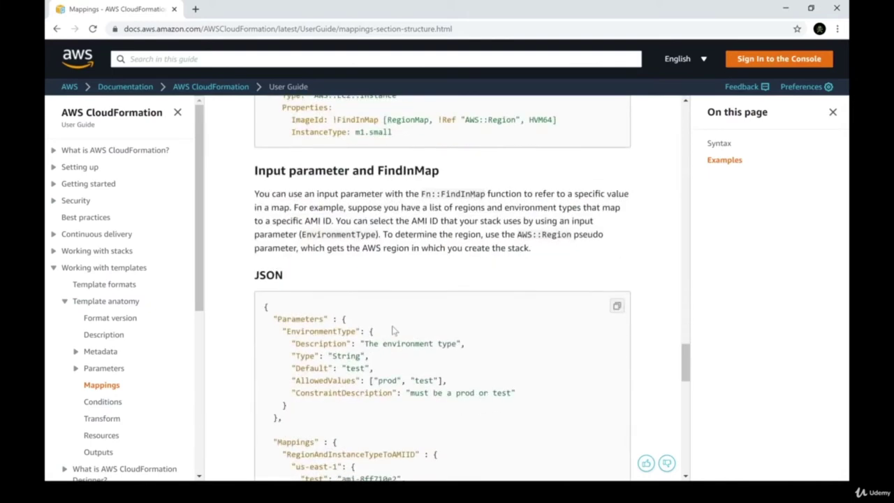
pyautogui.scroll(-4, 364, 228)
pyautogui.scroll(-7, 363, 239)
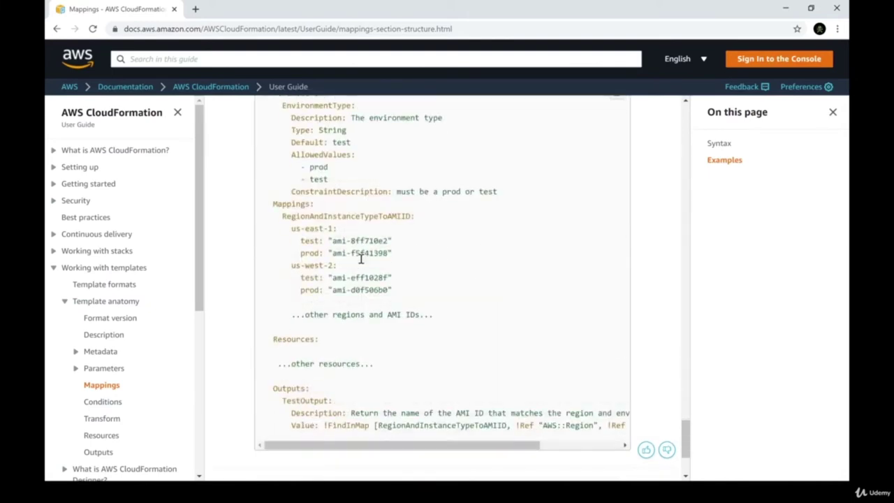
pyautogui.scroll(-2, 364, 261)
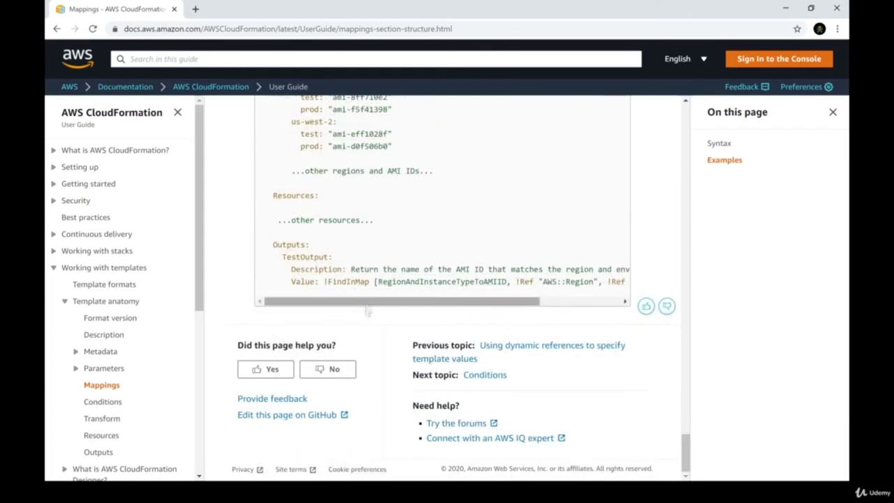
# - Return to the start of the Mappings page and open the Outputs page of the template anatomy documentation
pyautogui.scroll(3, 367, 310)
pyautogui.scroll(15, 368, 313)
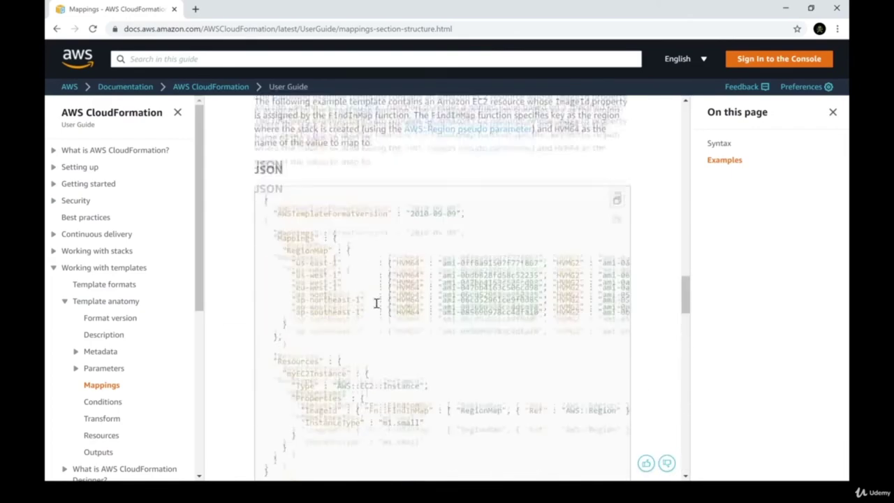
pyautogui.scroll(5, 391, 274)
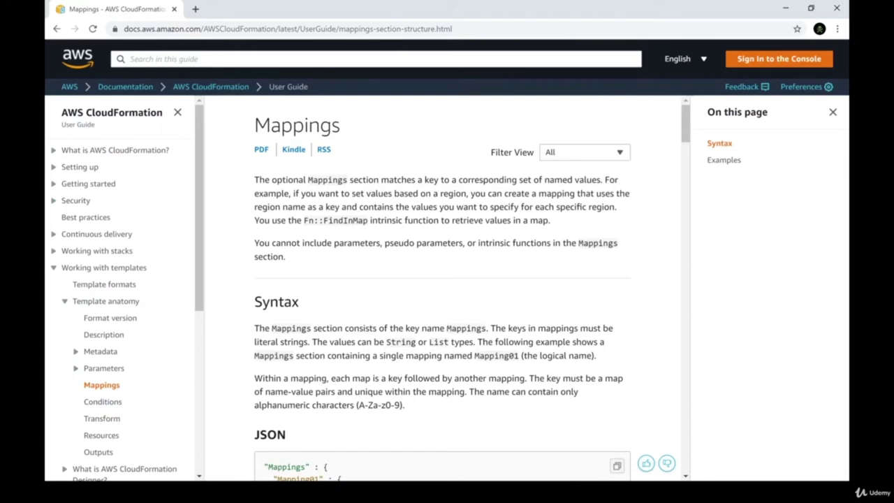
pyautogui.click(97, 452)
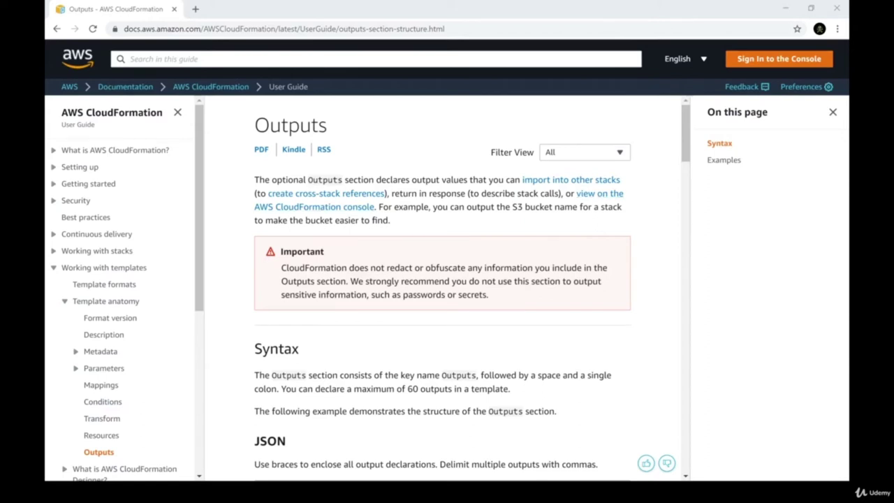
# - Read the S3 bucket example in the Outputs introduction and the Important note on passwords and secrets
pyautogui.moveTo(467, 207); pyautogui.dragTo(379, 220)
pyautogui.click(391, 226)
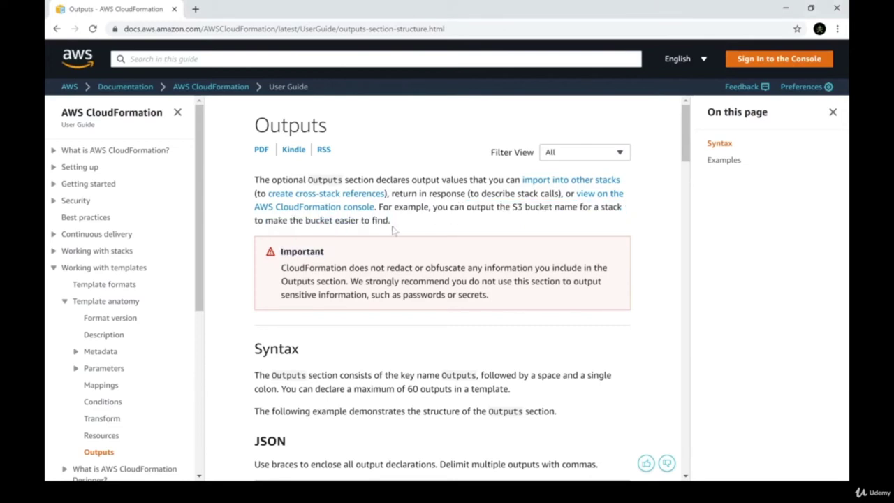
pyautogui.doubleClick(308, 250)
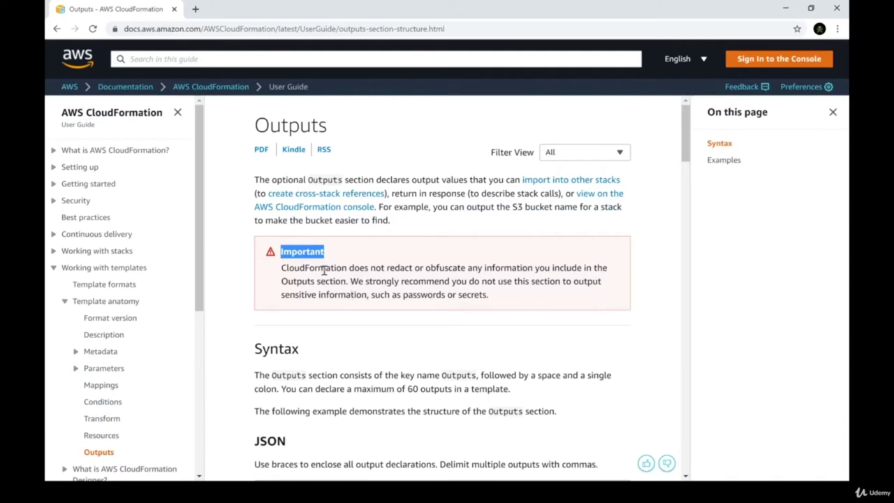
pyautogui.moveTo(324, 271); pyautogui.dragTo(433, 266)
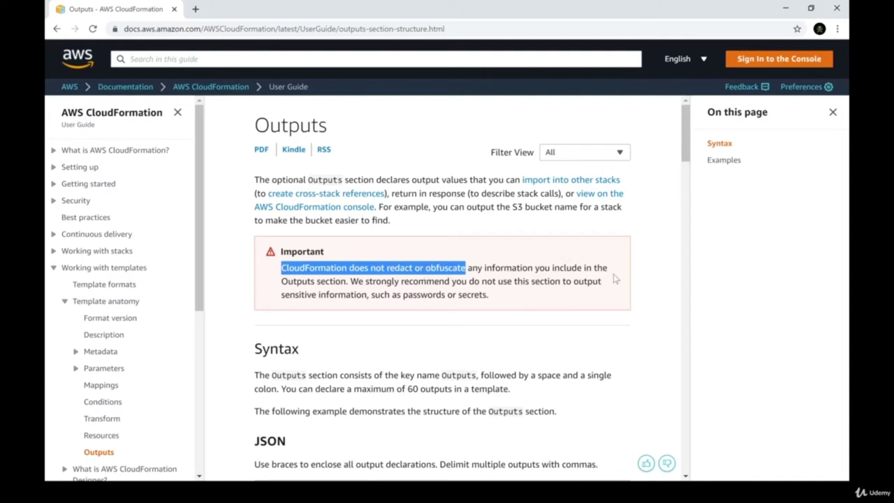
pyautogui.moveTo(363, 282); pyautogui.dragTo(314, 295)
pyautogui.click(352, 291)
pyautogui.doubleClick(432, 295)
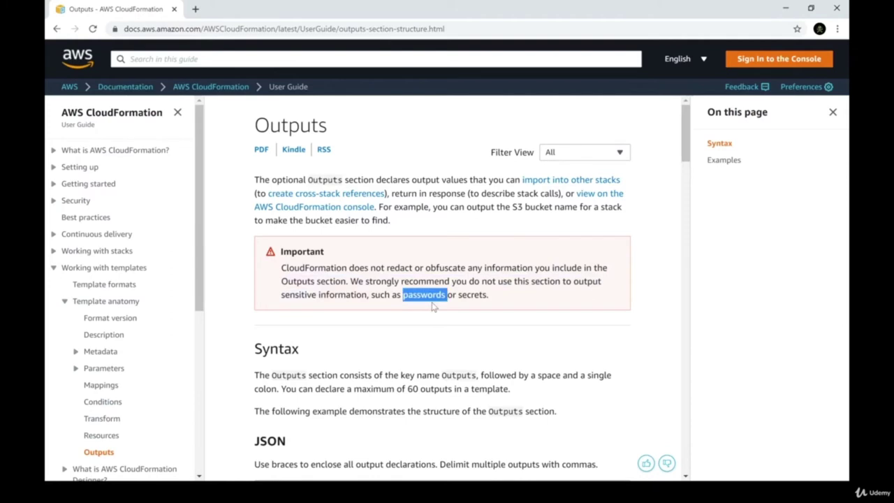
pyautogui.doubleClick(471, 295)
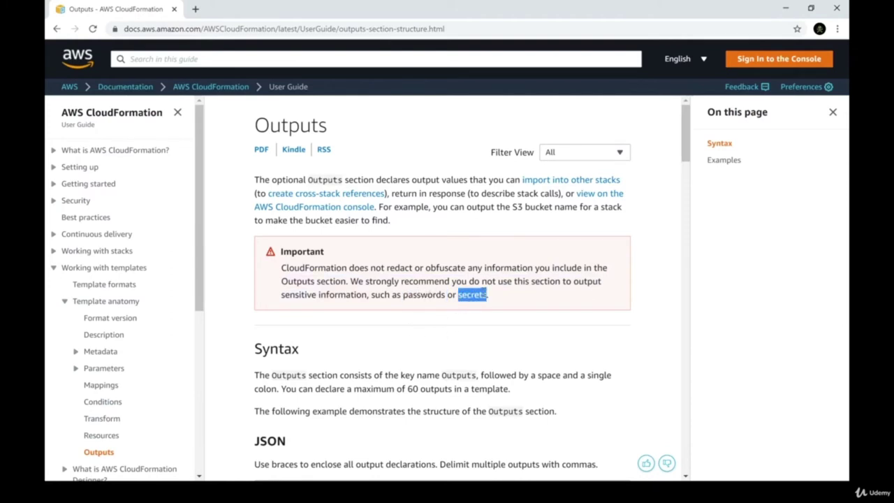
pyautogui.moveTo(488, 296); pyautogui.dragTo(318, 295)
pyautogui.click(405, 323)
# - Examine the YAML syntax of the Outputs section line by line: Logical ID, Description, Value and Export Name
pyautogui.scroll(-1, 418, 295)
pyautogui.scroll(-3, 418, 289)
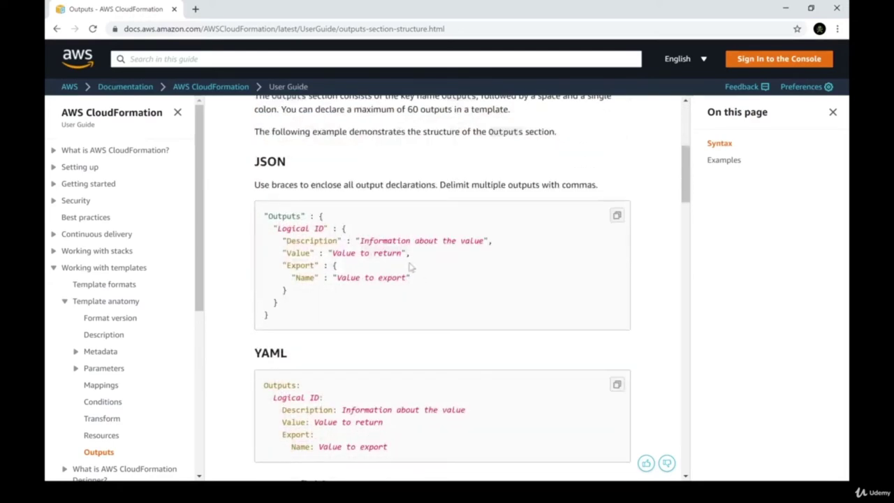
pyautogui.scroll(-2, 410, 273)
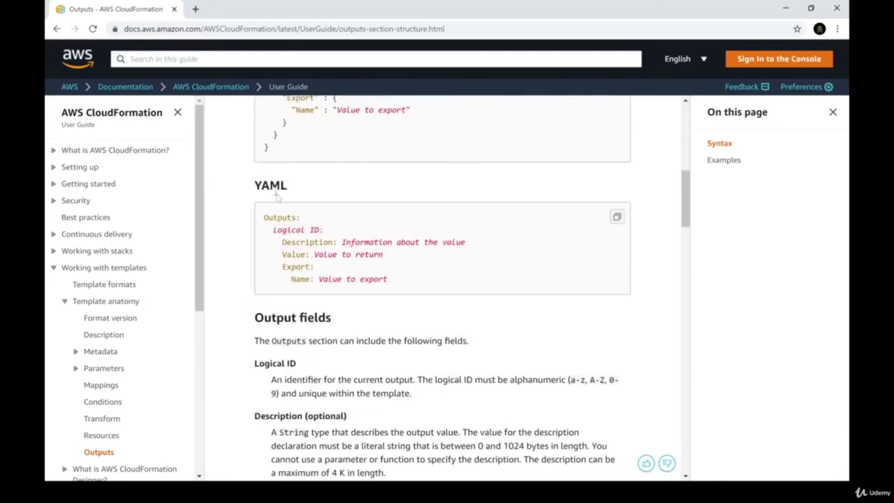
pyautogui.moveTo(274, 230); pyautogui.dragTo(340, 234)
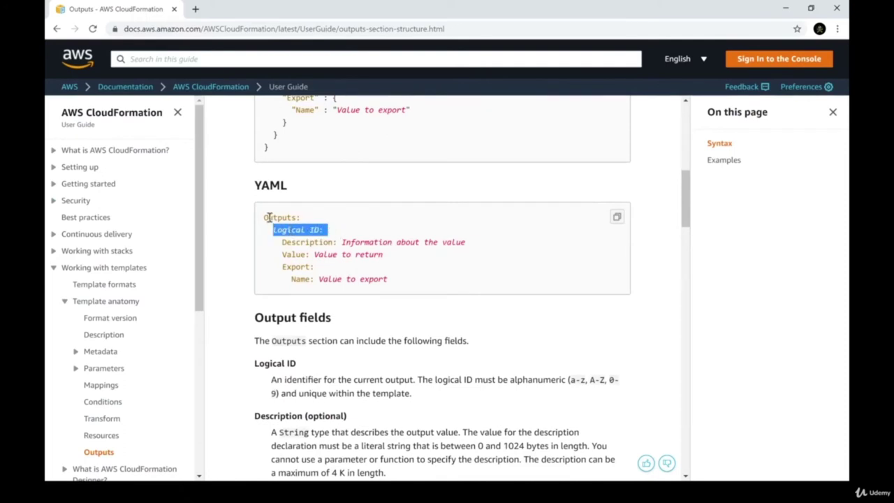
pyautogui.moveTo(268, 218); pyautogui.dragTo(358, 221)
pyautogui.moveTo(275, 229); pyautogui.dragTo(467, 242)
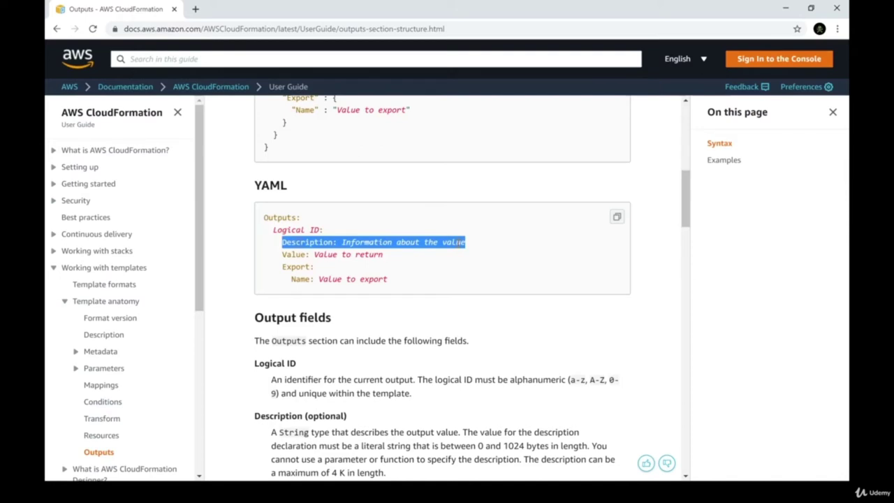
pyautogui.moveTo(282, 254); pyautogui.dragTo(396, 258)
pyautogui.moveTo(283, 267); pyautogui.dragTo(398, 284)
pyautogui.click(402, 322)
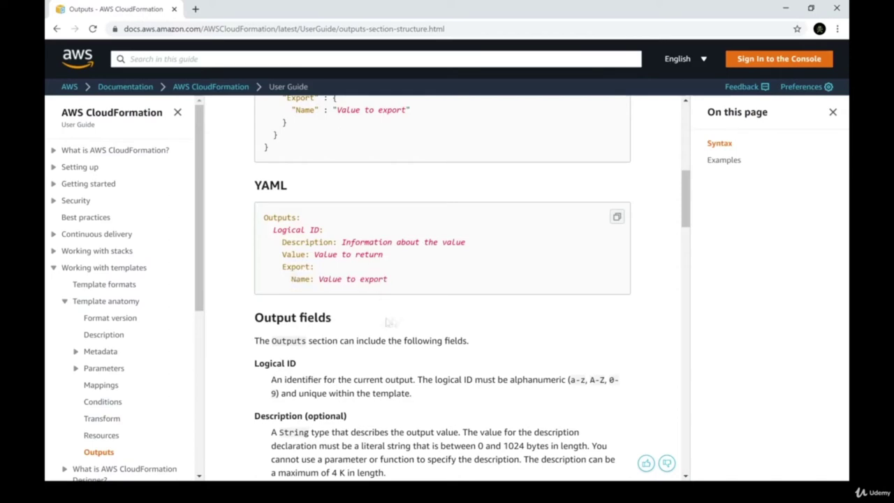
# - Read the Export restrictions on unique names per region and on cross-region references with Fn::ImportValue
pyautogui.scroll(-1, 345, 314)
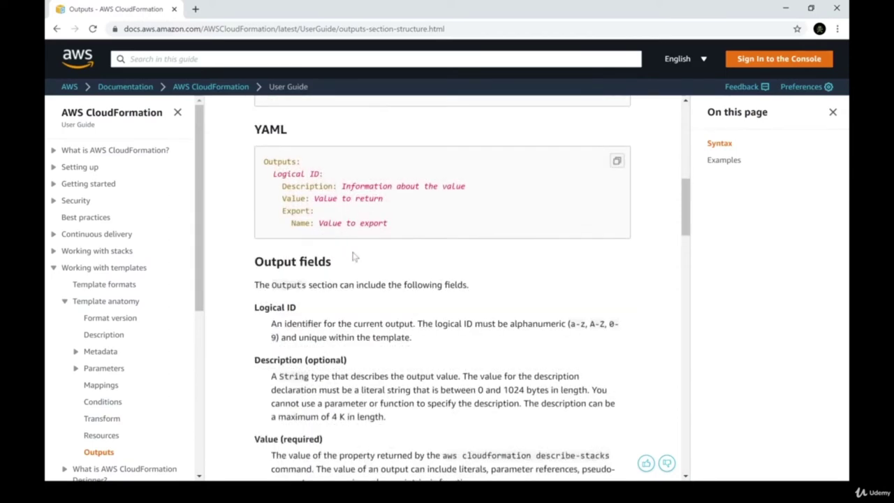
pyautogui.scroll(-6, 331, 282)
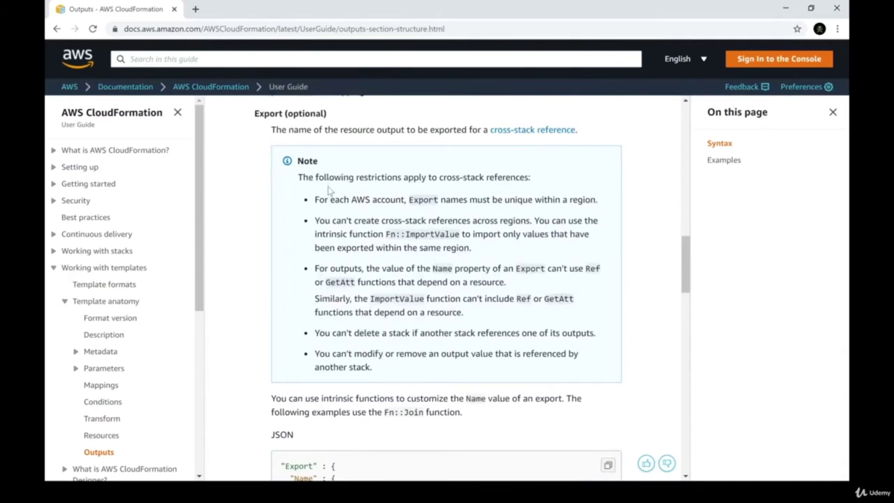
pyautogui.moveTo(316, 200); pyautogui.dragTo(596, 200)
pyautogui.moveTo(315, 221); pyautogui.dragTo(446, 222)
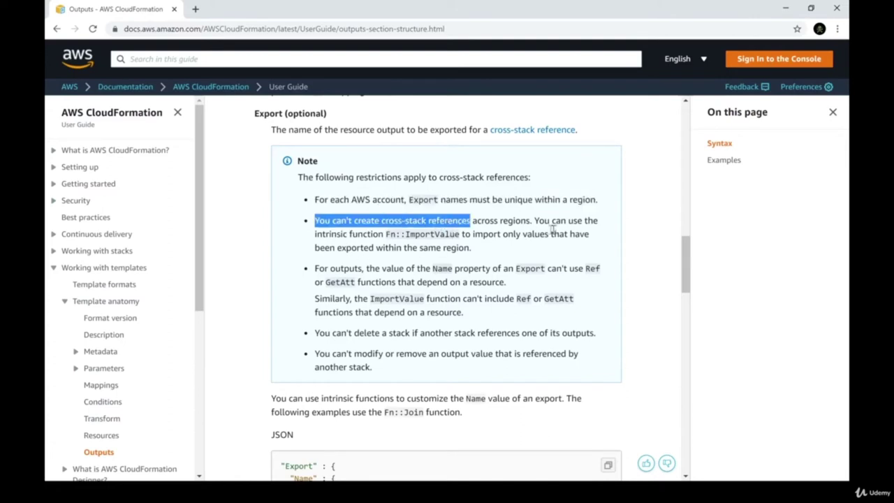
pyautogui.doubleClick(443, 234)
pyautogui.moveTo(473, 234); pyautogui.dragTo(375, 249)
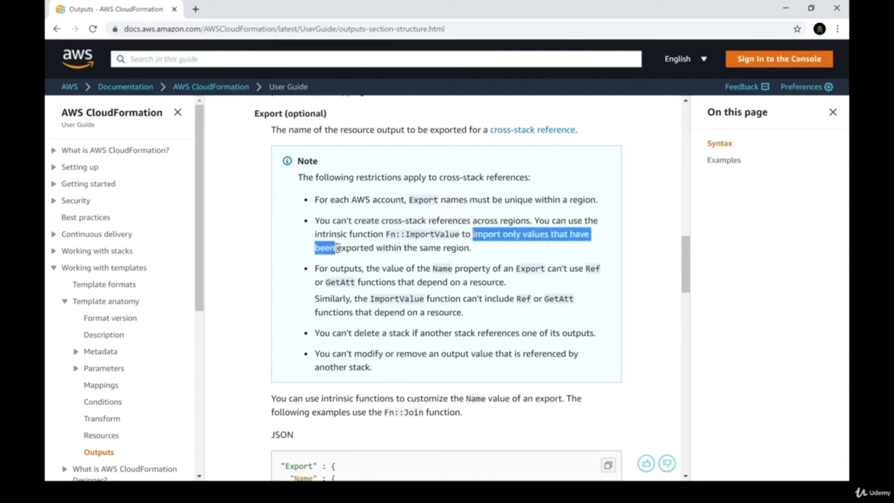
pyautogui.doubleClick(458, 247)
# - Read the Export restrictions on Ref and GetAtt in names, deleting referenced stacks, and modifying referenced output values
pyautogui.moveTo(330, 268); pyautogui.dragTo(454, 270)
pyautogui.moveTo(488, 269); pyautogui.dragTo(540, 294)
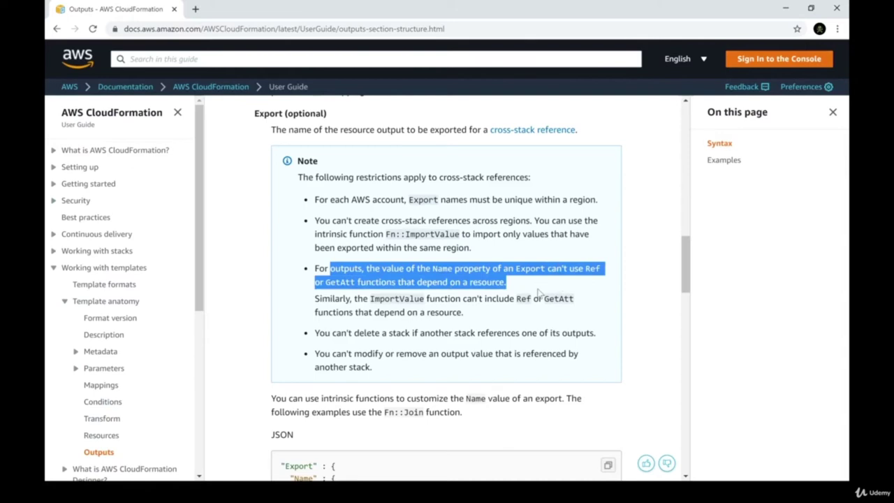
pyautogui.click(467, 293)
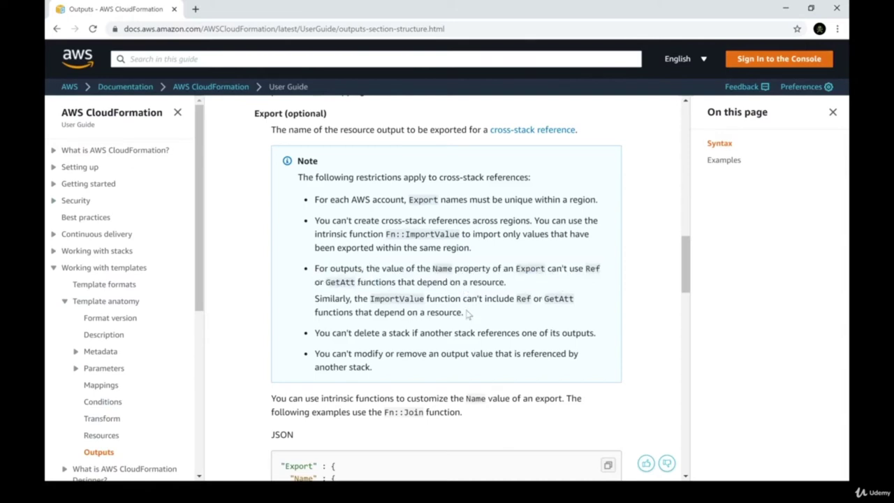
pyautogui.moveTo(332, 334); pyautogui.dragTo(579, 333)
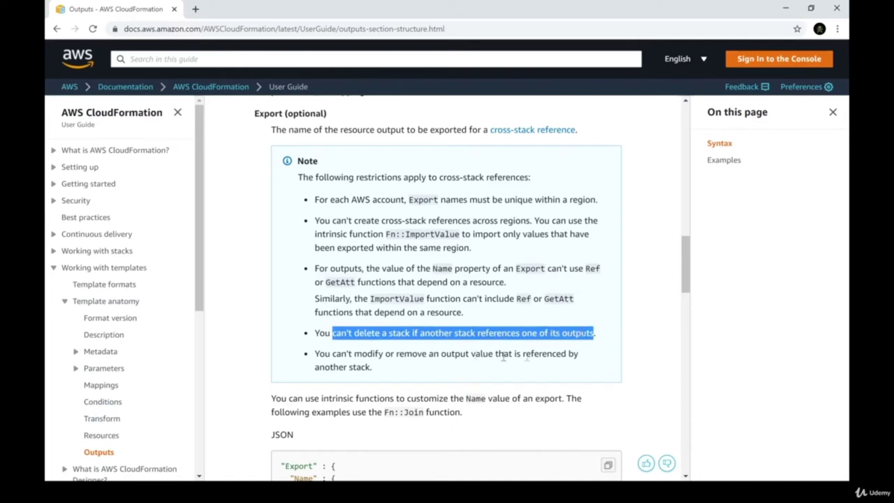
pyautogui.moveTo(315, 353); pyautogui.dragTo(389, 375)
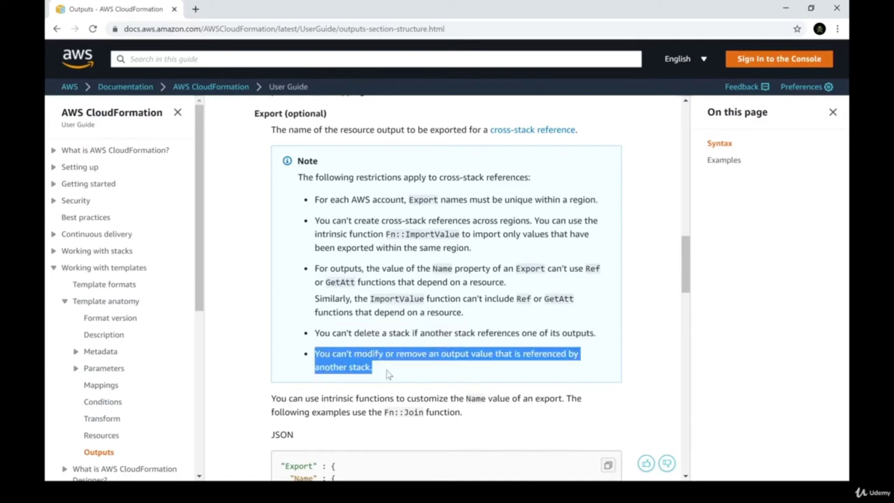
pyautogui.click(533, 369)
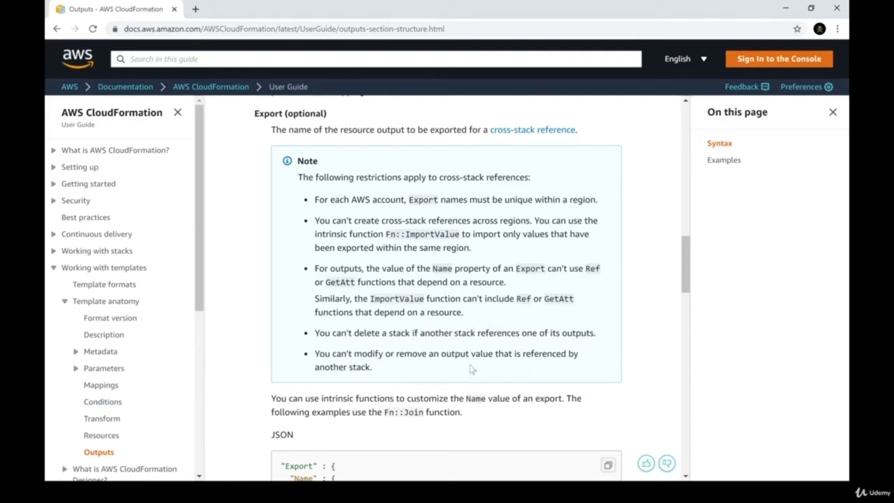
# - Examine the BackupLoadBalancerDNSName output in the Stack output YAML example, including its Description, !GetAtt Value and Condition
pyautogui.scroll(-3, 470, 372)
pyautogui.scroll(-2, 425, 331)
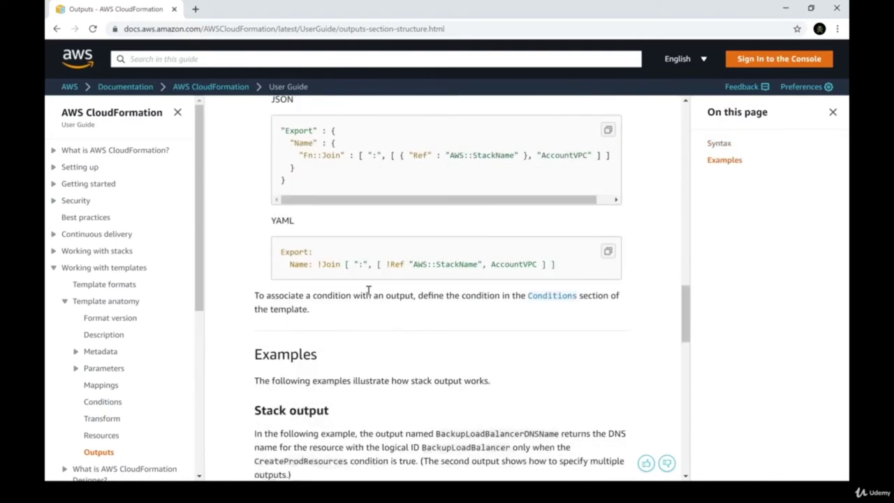
pyautogui.scroll(-6, 369, 290)
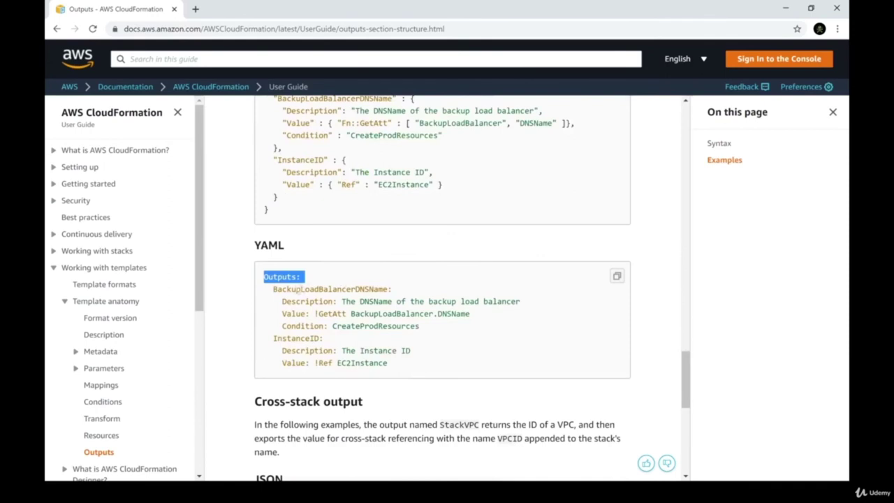
pyautogui.doubleClick(278, 288)
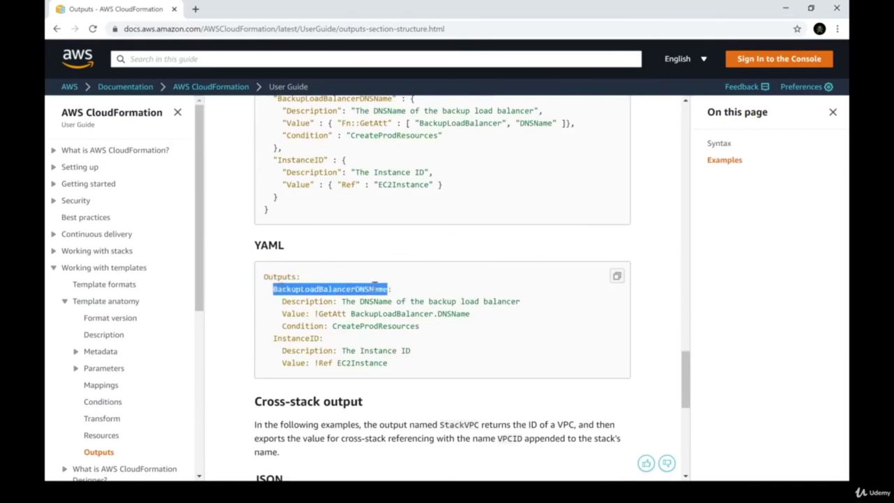
pyautogui.moveTo(282, 301); pyautogui.dragTo(504, 301)
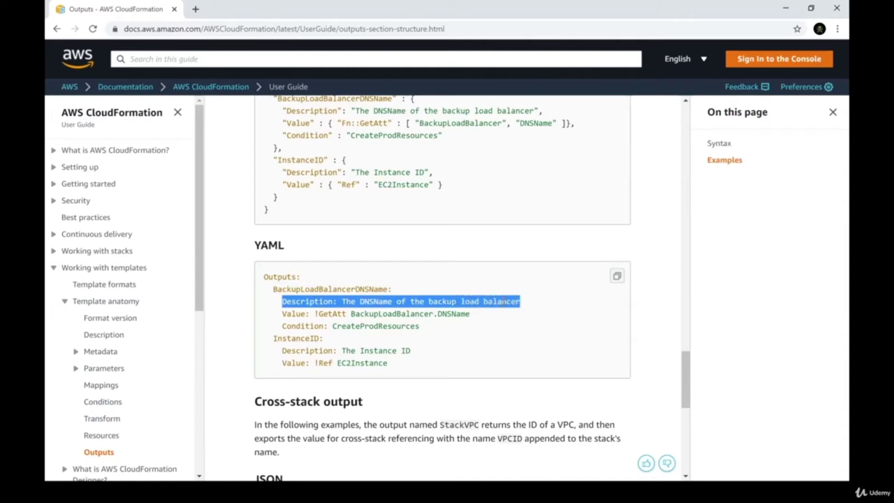
pyautogui.moveTo(286, 314); pyautogui.dragTo(461, 318)
pyautogui.moveTo(282, 325); pyautogui.dragTo(384, 326)
pyautogui.click(387, 330)
pyautogui.doubleClick(370, 327)
pyautogui.moveTo(282, 325); pyautogui.dragTo(322, 329)
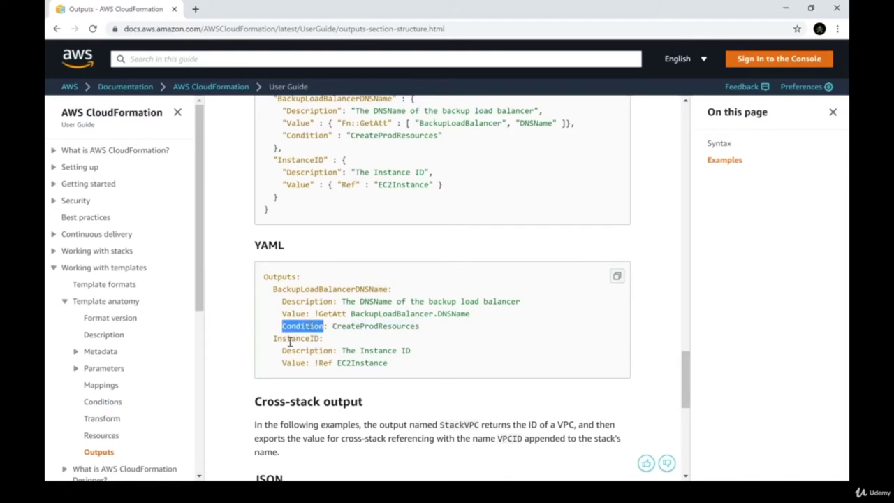
# - Examine the InstanceID output in the same YAML example, including its Description and the !Ref EC2Instance value
pyautogui.doubleClick(282, 339)
pyautogui.moveTo(282, 351); pyautogui.dragTo(417, 356)
pyautogui.moveTo(282, 363); pyautogui.dragTo(388, 364)
pyautogui.click(375, 365)
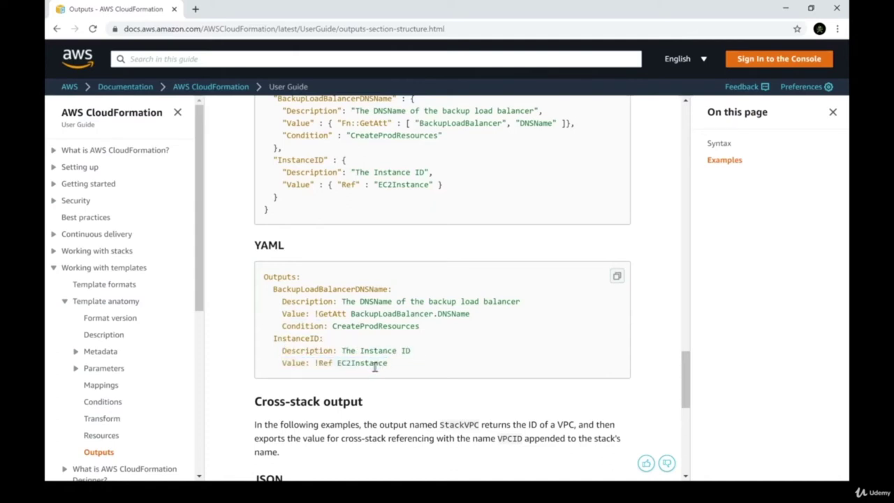
pyautogui.doubleClick(381, 369)
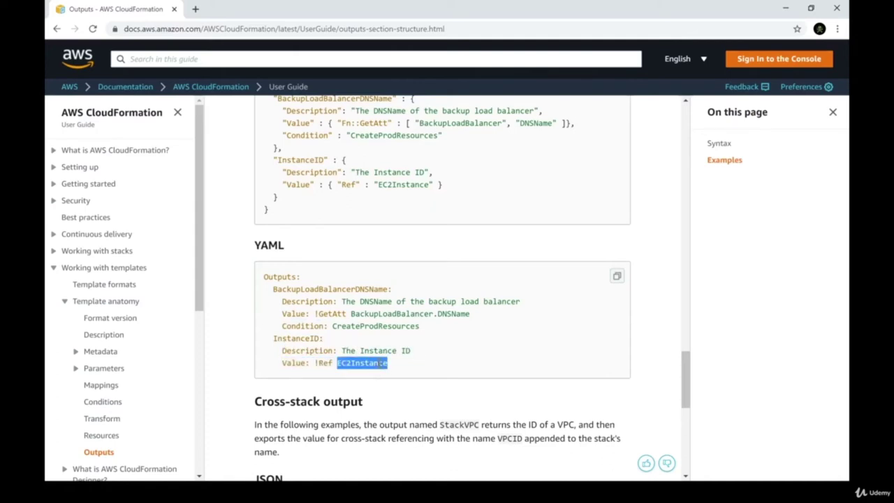
# - Read the Cross-stack output introduction describing the StackVPC output and its exported VPCID name
pyautogui.scroll(-2, 375, 361)
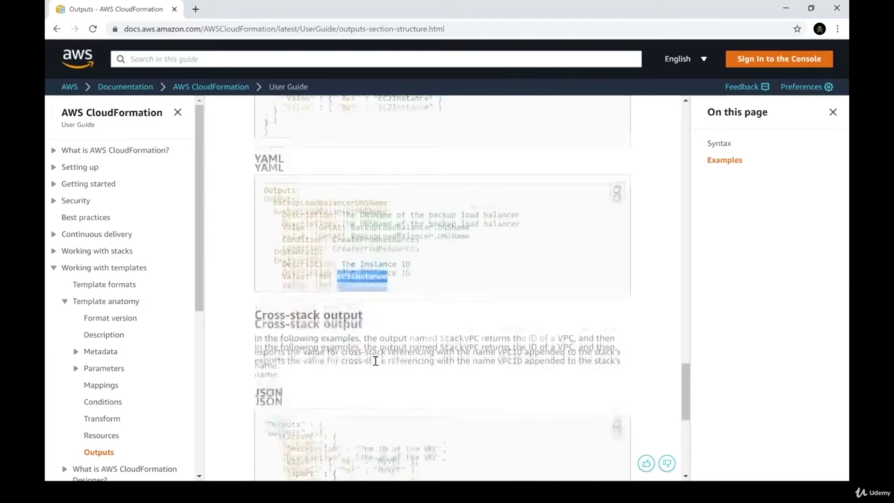
pyautogui.scroll(-3, 375, 361)
pyautogui.moveTo(254, 122); pyautogui.dragTo(414, 125)
pyautogui.click(384, 193)
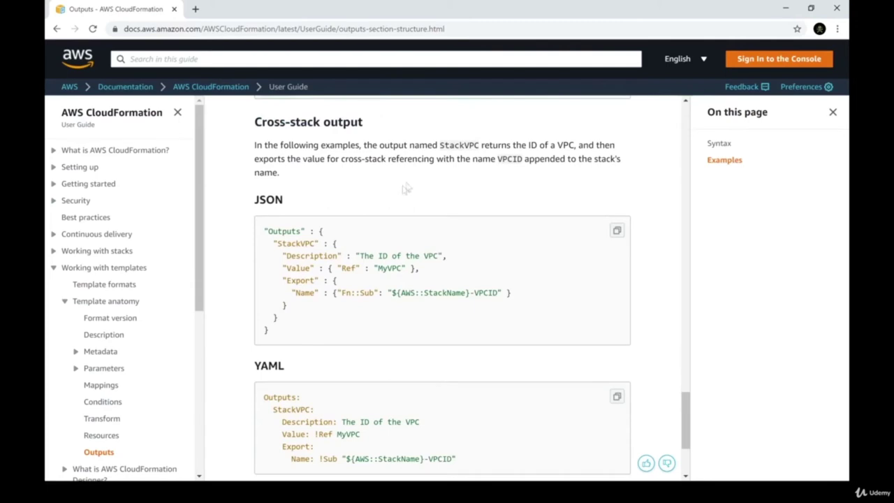
pyautogui.moveTo(280, 144); pyautogui.dragTo(466, 145)
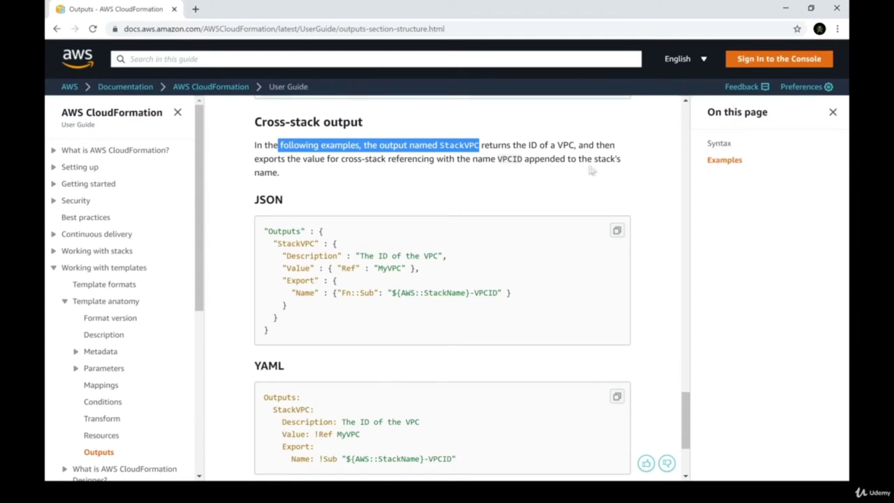
# - Examine the StackVPC output in the cross-stack YAML example, including its Description and the !Ref MyVPC value
pyautogui.scroll(-2, 392, 217)
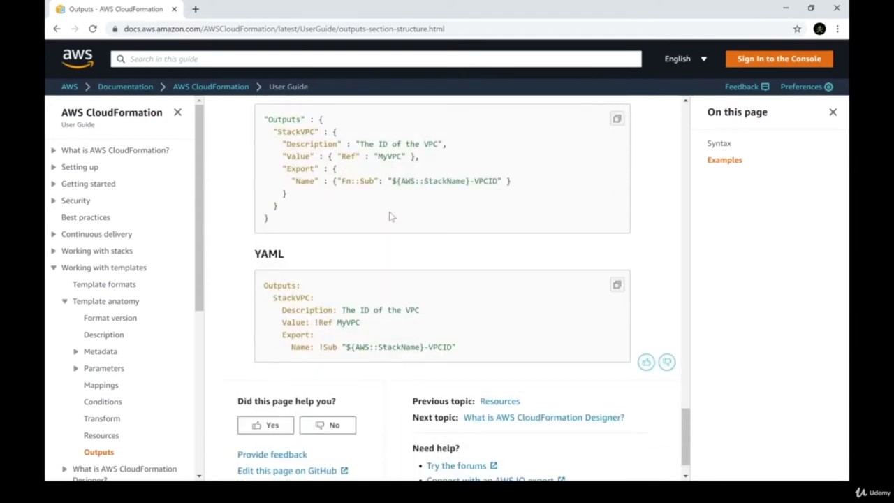
pyautogui.doubleClick(287, 288)
pyautogui.doubleClick(296, 297)
pyautogui.moveTo(281, 310); pyautogui.dragTo(437, 310)
pyautogui.doubleClick(296, 335)
pyautogui.click(294, 326)
pyautogui.moveTo(283, 322); pyautogui.dragTo(380, 326)
pyautogui.doubleClick(347, 322)
# - Examine how the Export name of StackVPC is built with !Sub from AWS::StackName and the VPCID suffix
pyautogui.doubleClick(294, 335)
pyautogui.moveTo(319, 348); pyautogui.dragTo(343, 347)
pyautogui.moveTo(316, 346); pyautogui.dragTo(451, 347)
pyautogui.click(343, 346)
pyautogui.doubleClick(440, 347)
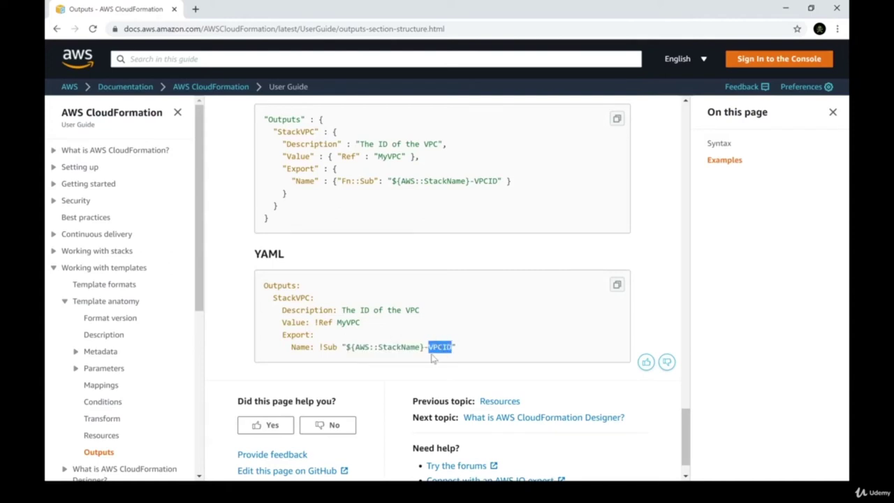
# - Compare the StackVPC logical ID, Description and Value lines with the Export Name line in the cross-stack YAML example
pyautogui.doubleClick(289, 335)
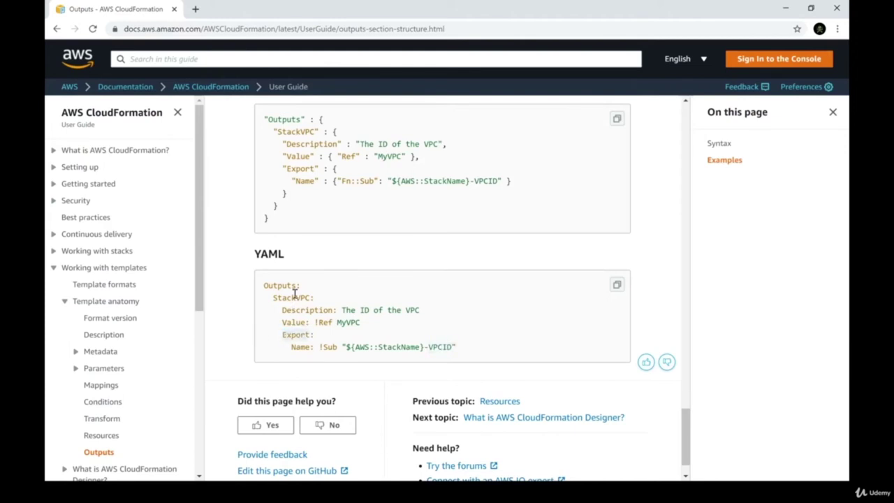
pyautogui.doubleClick(293, 297)
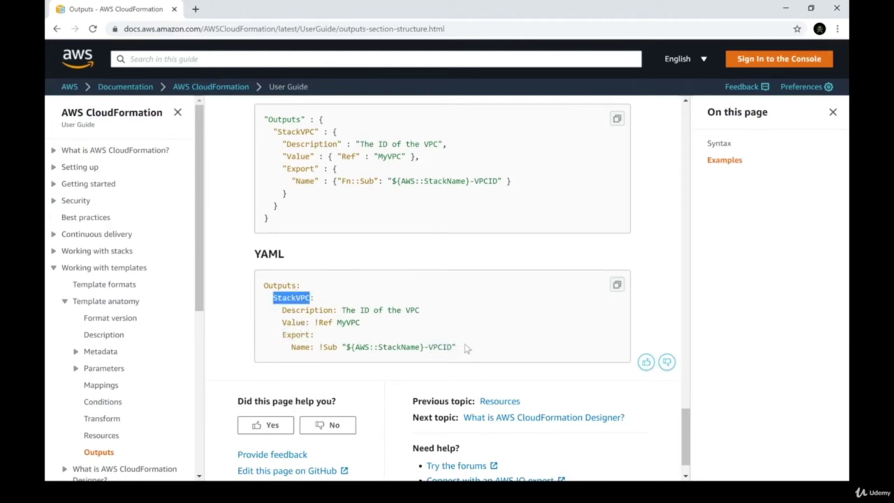
pyautogui.click(363, 323)
pyautogui.moveTo(363, 324); pyautogui.dragTo(300, 297)
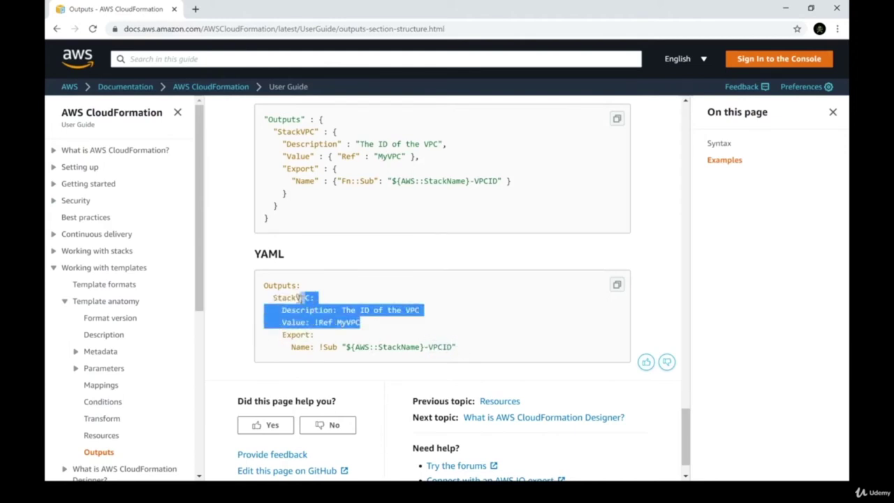
pyautogui.click(384, 321)
pyautogui.moveTo(458, 348); pyautogui.dragTo(283, 348)
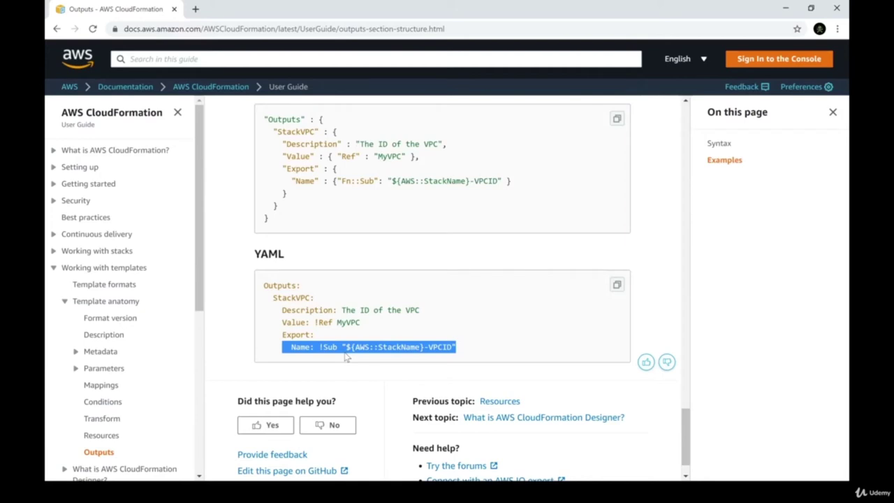
# - Review the Export key and its Name property with the !Sub "${AWS::StackName}-VPCID" value in the cross-stack YAML example
pyautogui.doubleClick(297, 335)
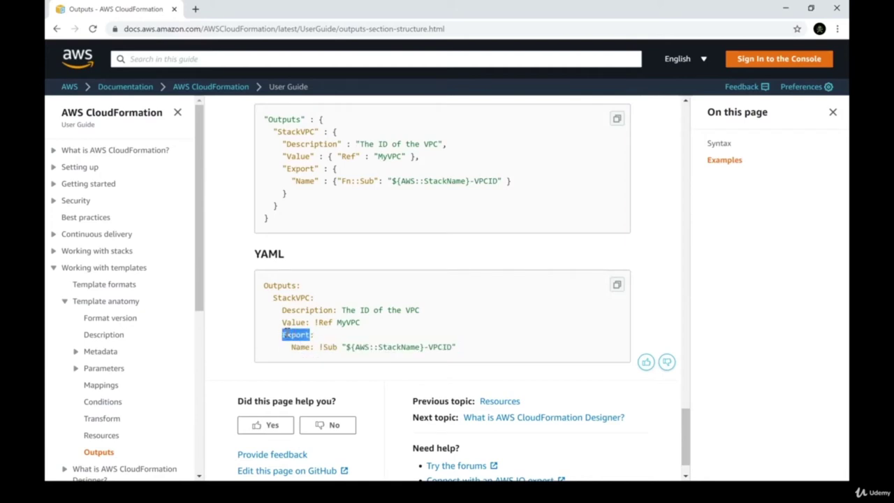
pyautogui.doubleClick(299, 347)
pyautogui.click(323, 348)
pyautogui.moveTo(323, 348); pyautogui.dragTo(482, 351)
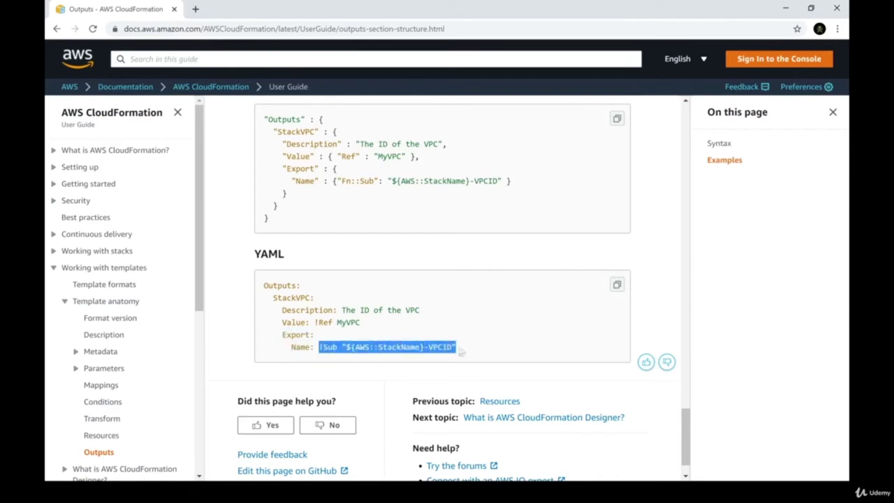
pyautogui.click(401, 349)
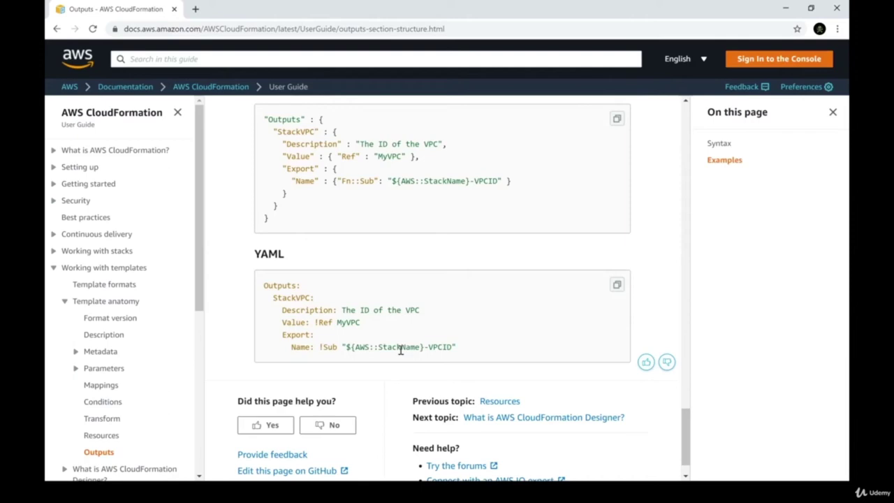
# - Open the Fn::ImportValue reference from the Outputs page and examine its YAML example with !Sub "${NetworkStackName}-SecurityGroupID"
pyautogui.scroll(10, 401, 351)
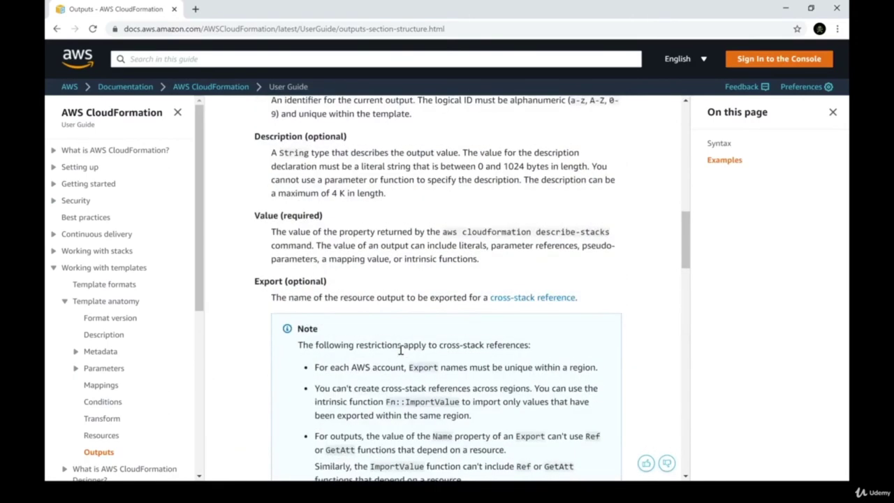
pyautogui.scroll(10, 401, 351)
pyautogui.click(571, 180)
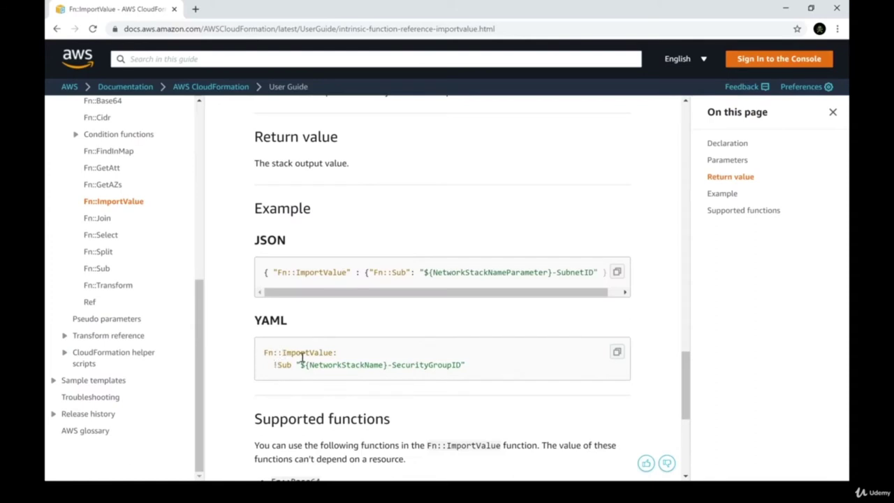
pyautogui.doubleClick(303, 353)
pyautogui.moveTo(269, 363); pyautogui.dragTo(468, 368)
pyautogui.tripleClick(426, 364)
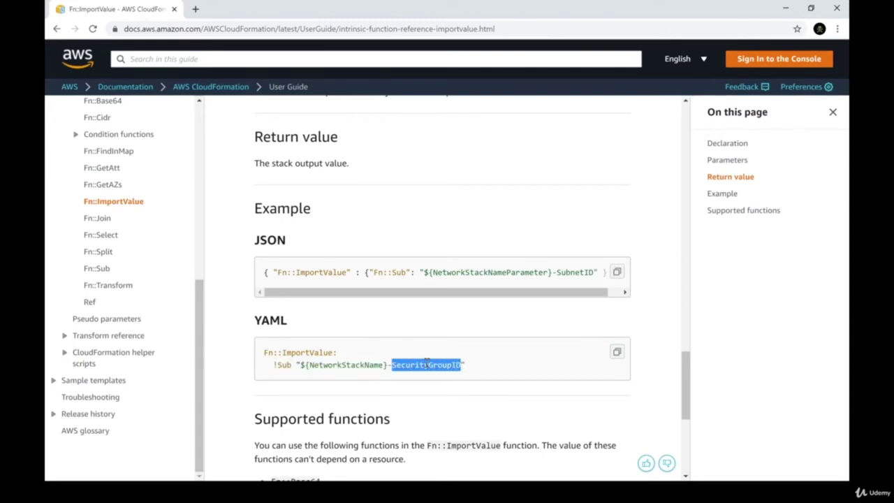
# - Read which supported functions can be used inside Fn::ImportValue, and return to the introduction of the reference page
pyautogui.scroll(-3, 323, 374)
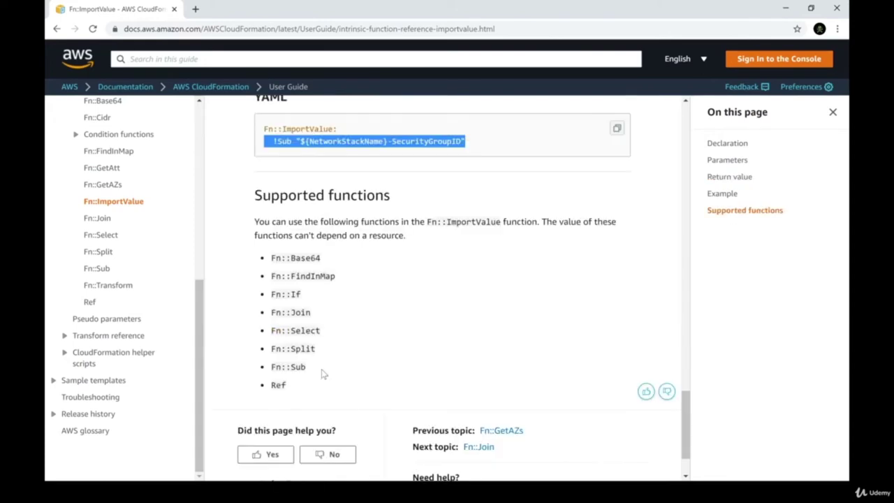
pyautogui.doubleClick(297, 195)
pyautogui.moveTo(297, 195); pyautogui.dragTo(347, 195)
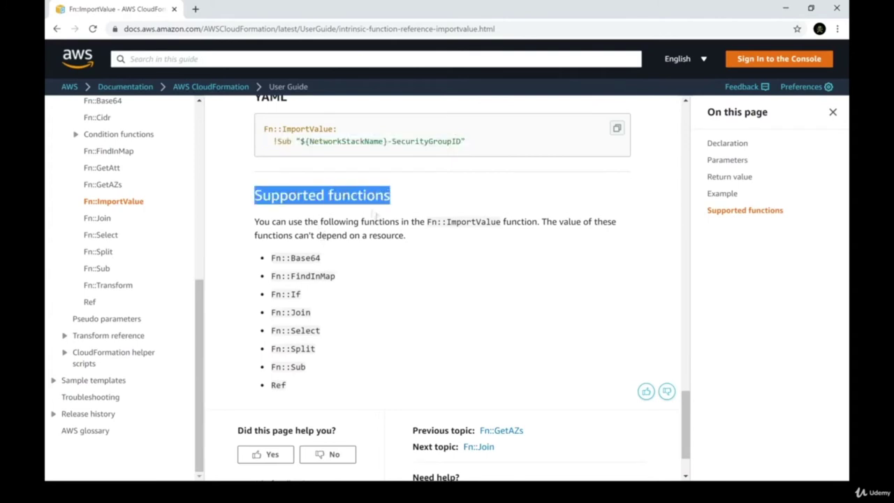
pyautogui.doubleClick(473, 221)
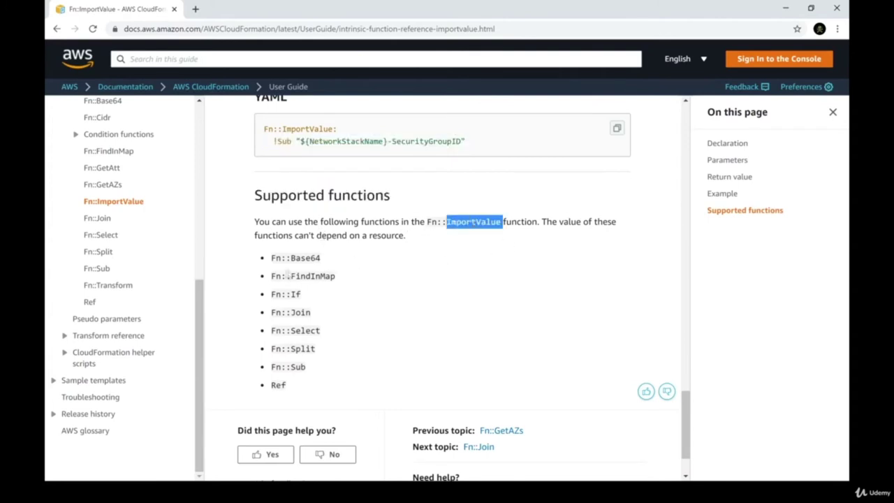
pyautogui.click(289, 260)
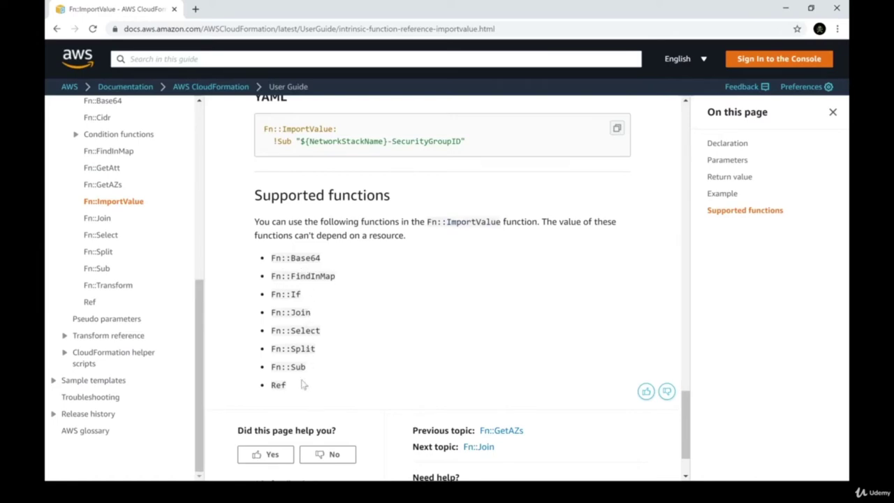
pyautogui.scroll(7, 356, 408)
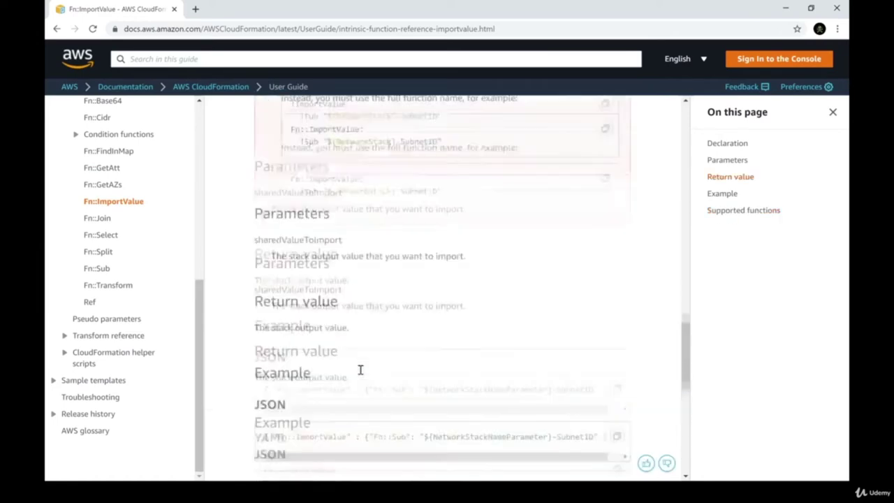
pyautogui.scroll(10, 360, 371)
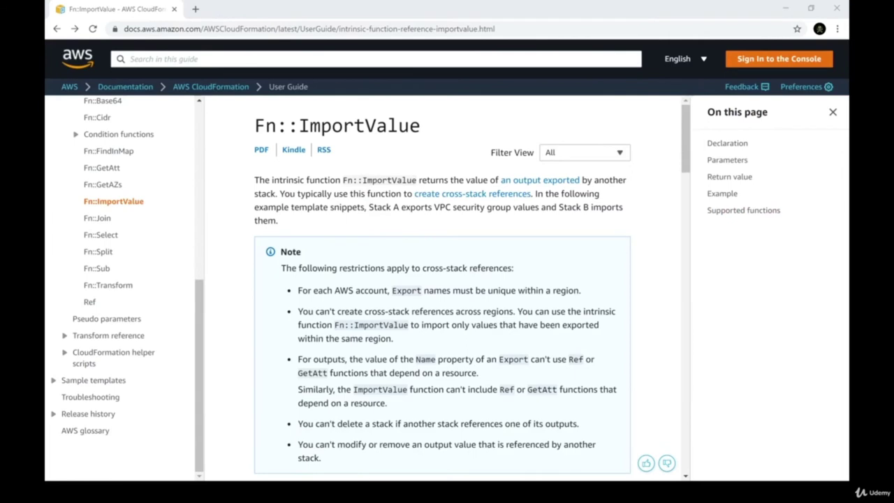
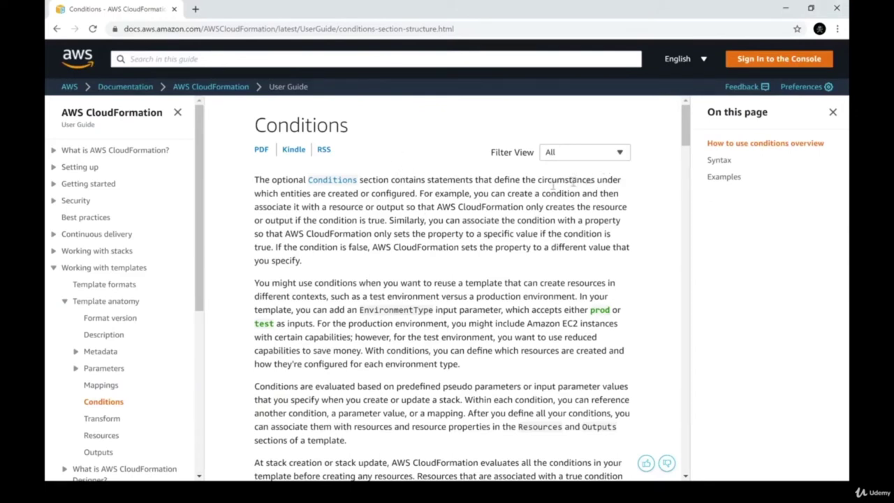
# - Read the Conditions introduction on when entities are created or configured and on reusing templates for test and production environments
pyautogui.moveTo(281, 193); pyautogui.dragTo(389, 193)
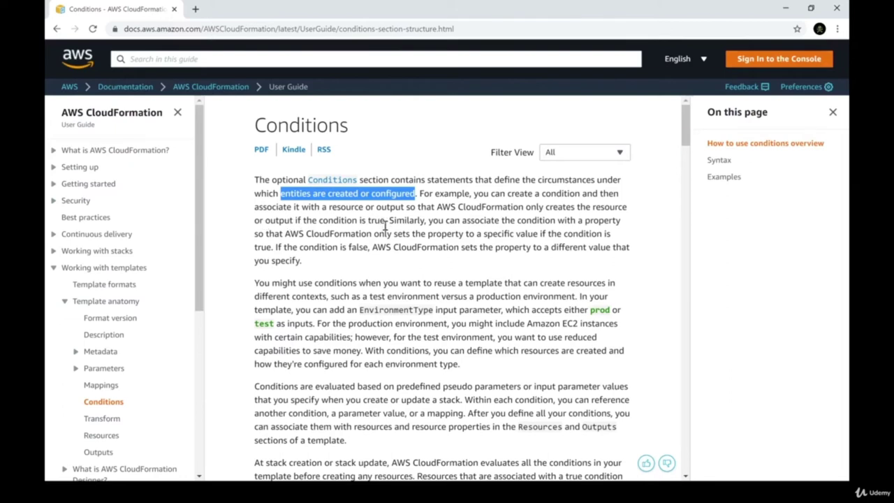
pyautogui.click(255, 280)
pyautogui.moveTo(255, 279); pyautogui.dragTo(395, 299)
pyautogui.doubleClick(377, 297)
pyautogui.doubleClick(497, 296)
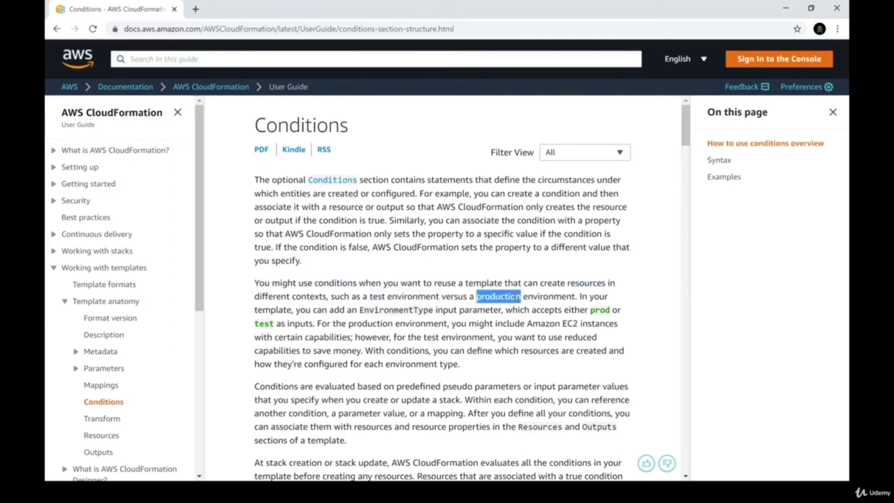
pyautogui.moveTo(497, 296); pyautogui.dragTo(555, 306)
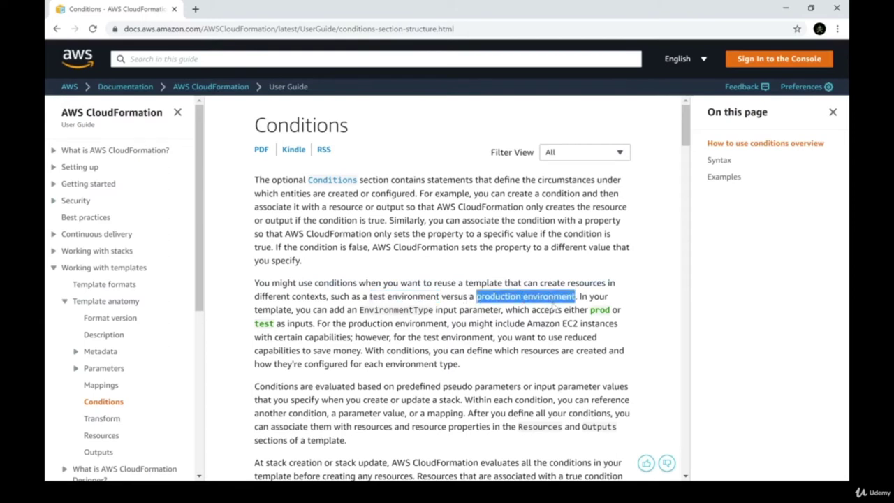
# - Read how conditions are evaluated at stack creation or update, including the Important note on updating conditions
pyautogui.scroll(-3, 450, 312)
pyautogui.click(450, 314)
pyautogui.scroll(-3, 449, 314)
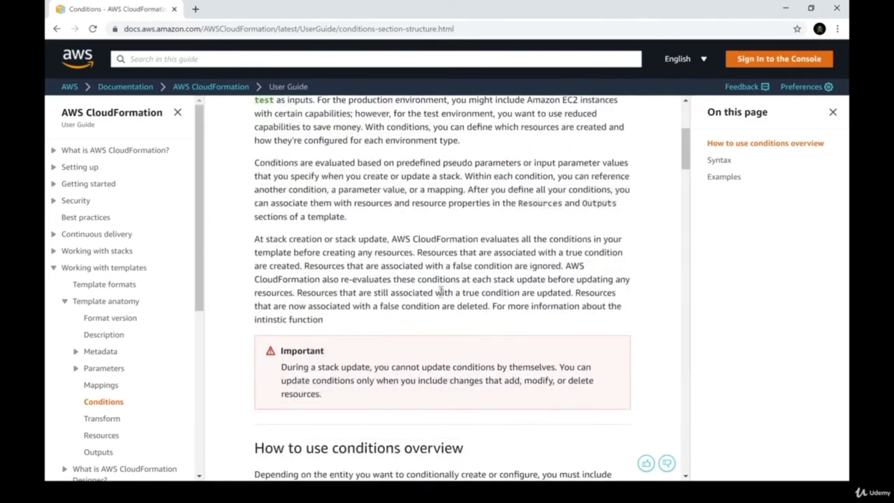
pyautogui.scroll(-2, 438, 304)
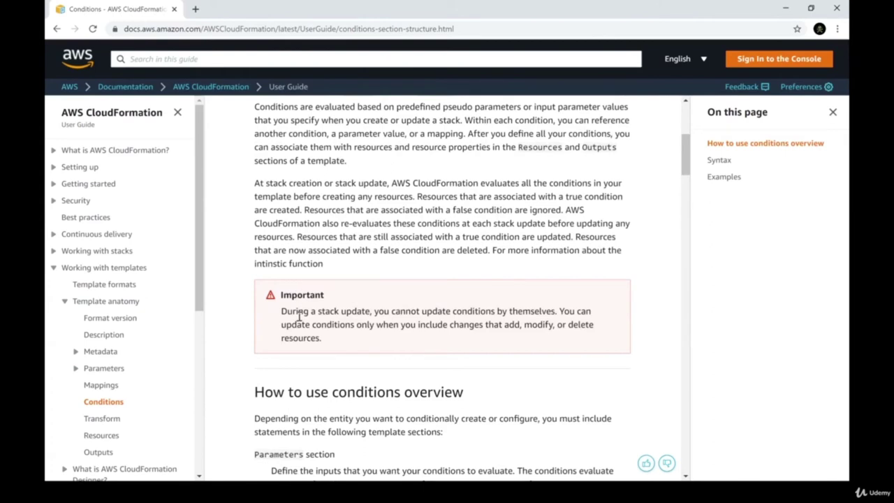
pyautogui.moveTo(281, 312); pyautogui.dragTo(452, 350)
pyautogui.click(448, 349)
# - Examine the Conditions YAML syntax with its logical ID and intrinsic function, and read the list of condition intrinsic functions
pyautogui.scroll(-3, 403, 310)
pyautogui.scroll(-12, 403, 310)
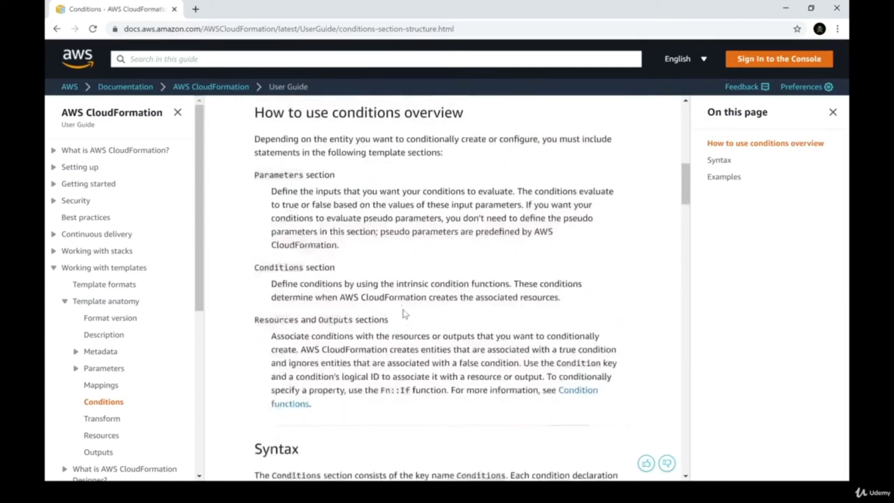
pyautogui.scroll(5, 403, 315)
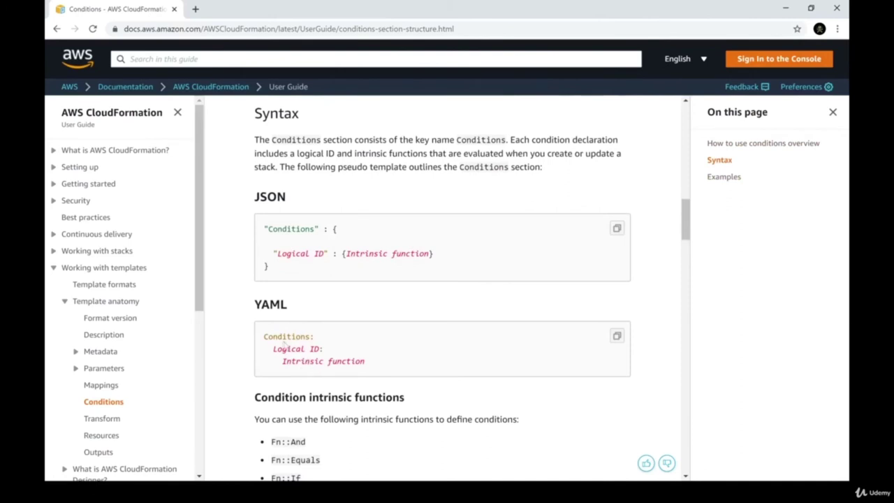
pyautogui.moveTo(263, 337); pyautogui.dragTo(366, 340)
pyautogui.moveTo(283, 349); pyautogui.dragTo(342, 363)
pyautogui.doubleClick(307, 361)
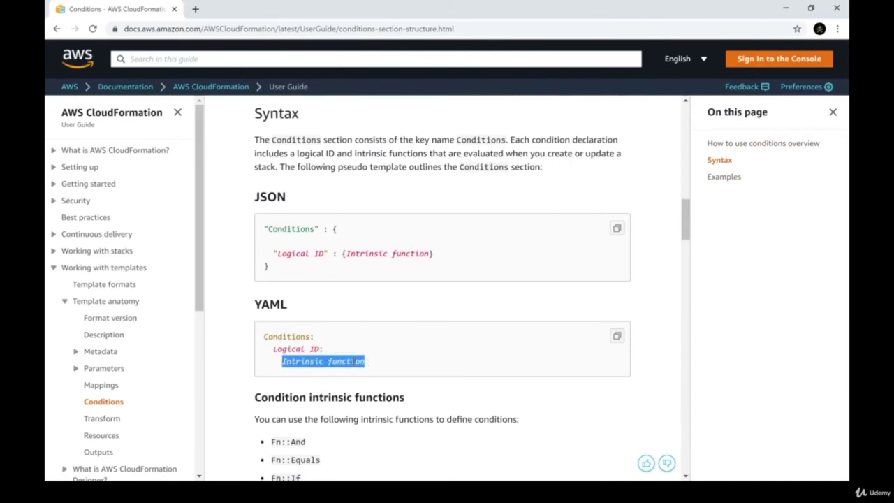
pyautogui.scroll(-3, 342, 377)
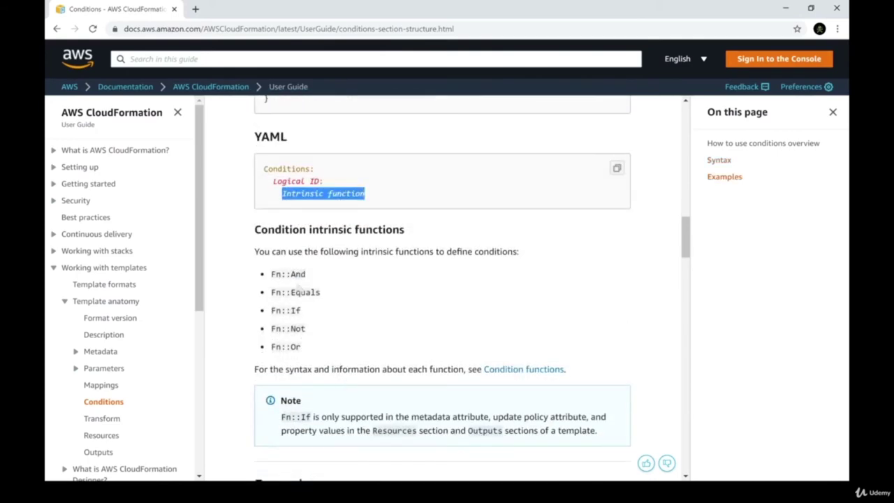
pyautogui.click(340, 351)
# - Examine the AWSTemplateFormatVersion line and the RegionMap mappings in the Conditions YAML example
pyautogui.scroll(-12, 363, 317)
pyautogui.scroll(-6, 364, 318)
pyautogui.scroll(3, 364, 318)
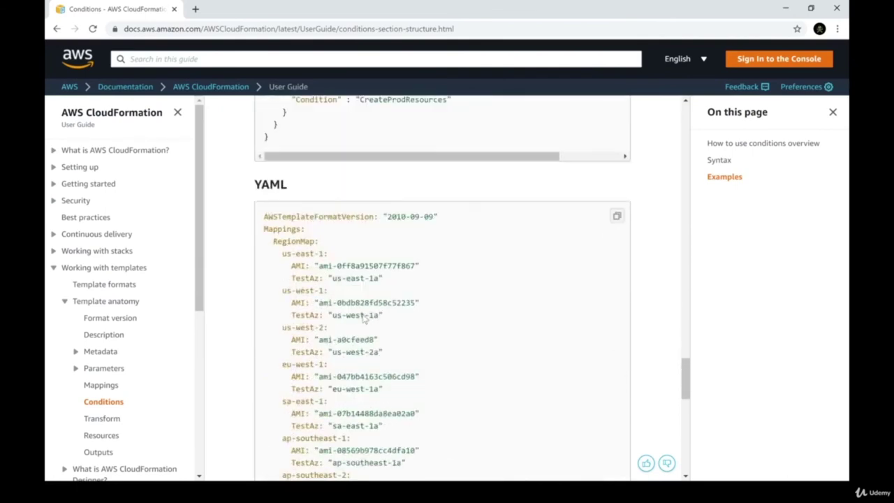
pyautogui.doubleClick(317, 218)
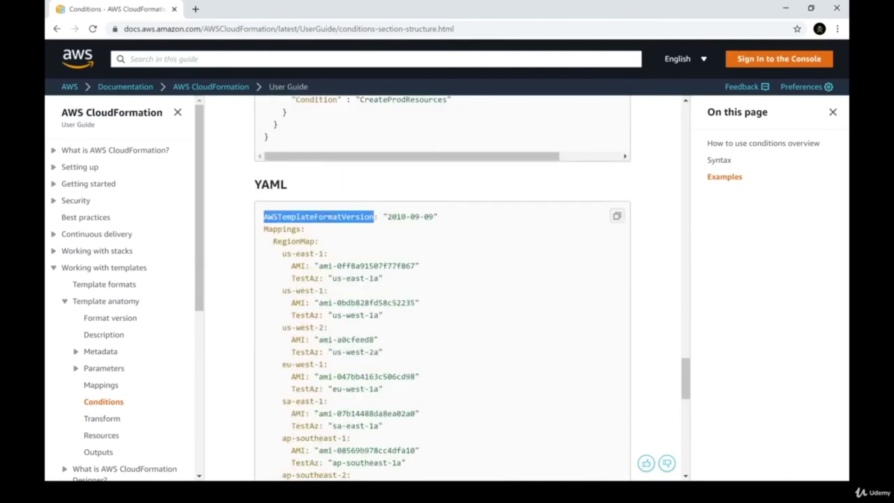
pyautogui.moveTo(273, 241); pyautogui.dragTo(418, 280)
pyautogui.scroll(-4, 418, 285)
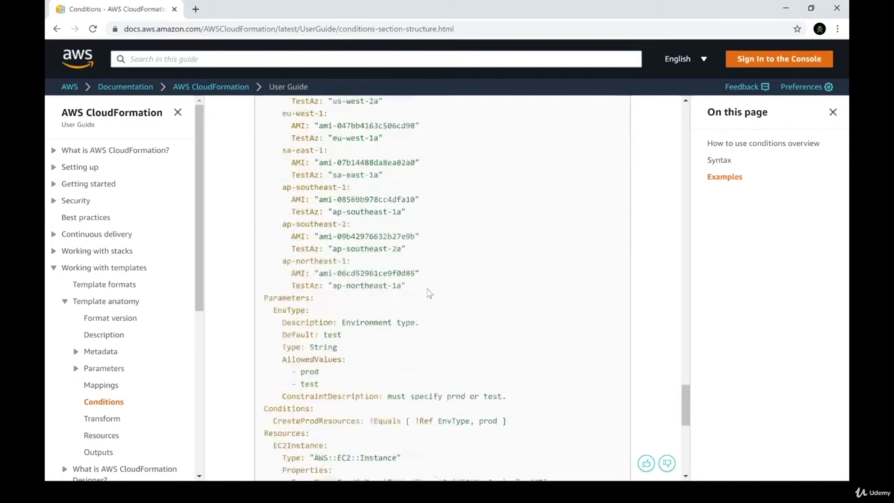
pyautogui.moveTo(408, 258); pyautogui.dragTo(300, 106)
# - Examine the EnvType parameter's Description, Default and Type lines in the Conditions YAML example
pyautogui.click(290, 271)
pyautogui.doubleClick(290, 270)
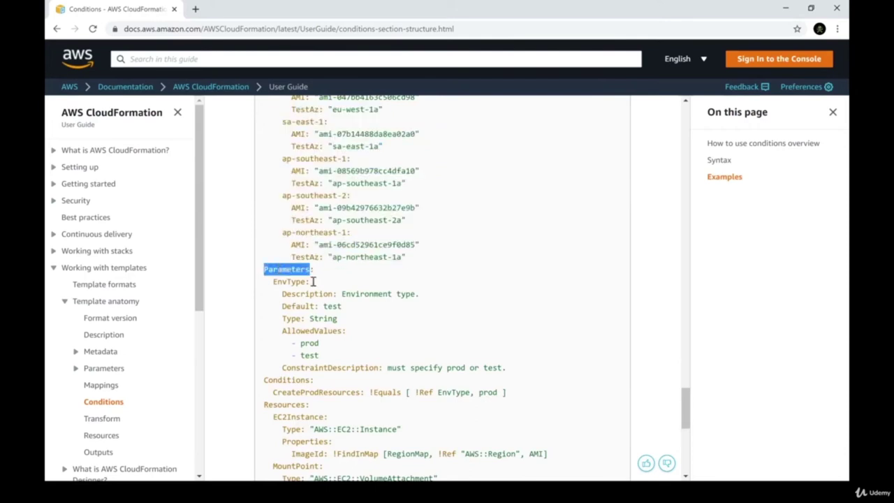
pyautogui.doubleClick(289, 281)
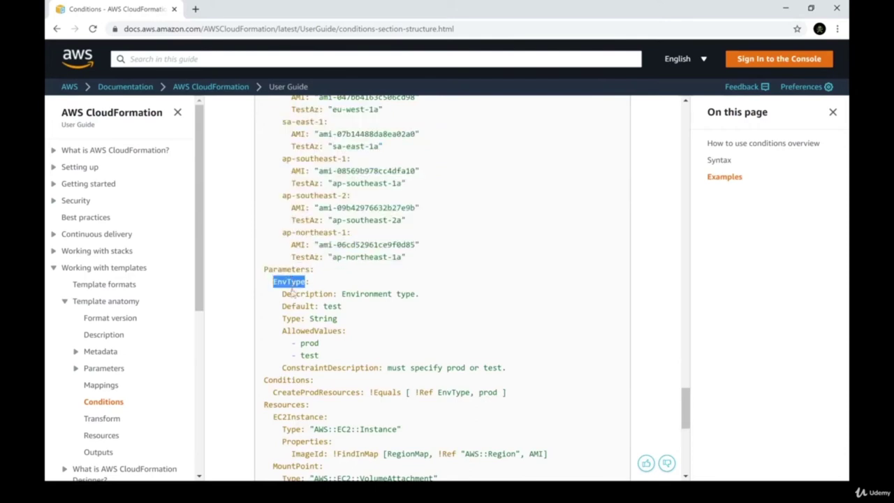
pyautogui.moveTo(282, 294); pyautogui.dragTo(431, 297)
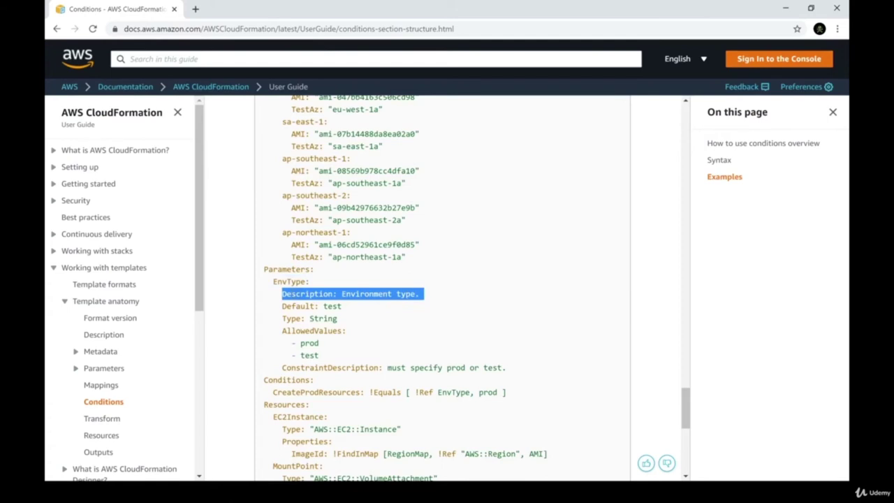
pyautogui.moveTo(277, 306); pyautogui.dragTo(367, 309)
pyautogui.moveTo(282, 318); pyautogui.dragTo(337, 319)
# - Examine EnvType's AllowedValues prod and test and its ConstraintDescription, and review the whole Parameters block
pyautogui.doubleClick(301, 332)
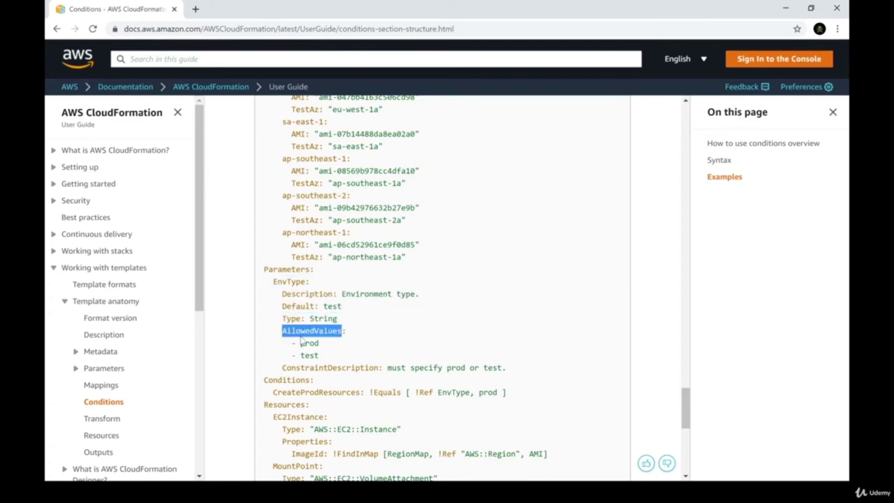
pyautogui.doubleClick(310, 343)
pyautogui.doubleClick(309, 355)
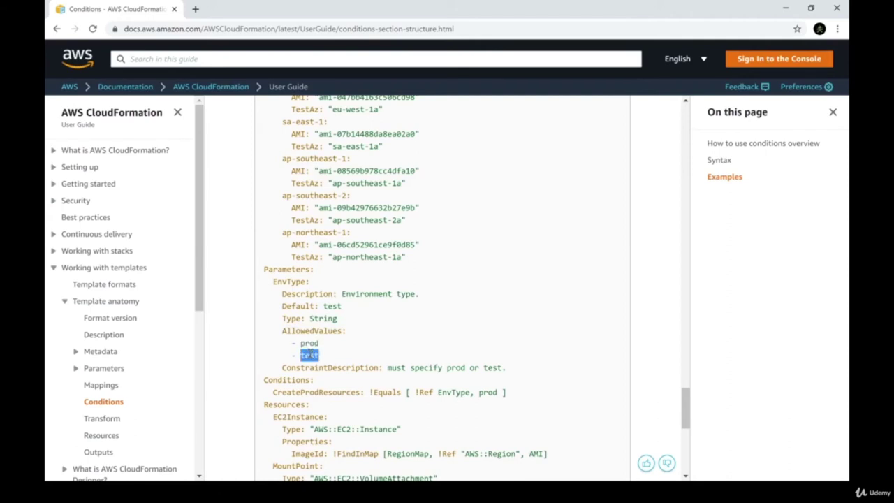
pyautogui.doubleClick(325, 368)
pyautogui.moveTo(388, 367); pyautogui.dragTo(237, 275)
pyautogui.click(532, 385)
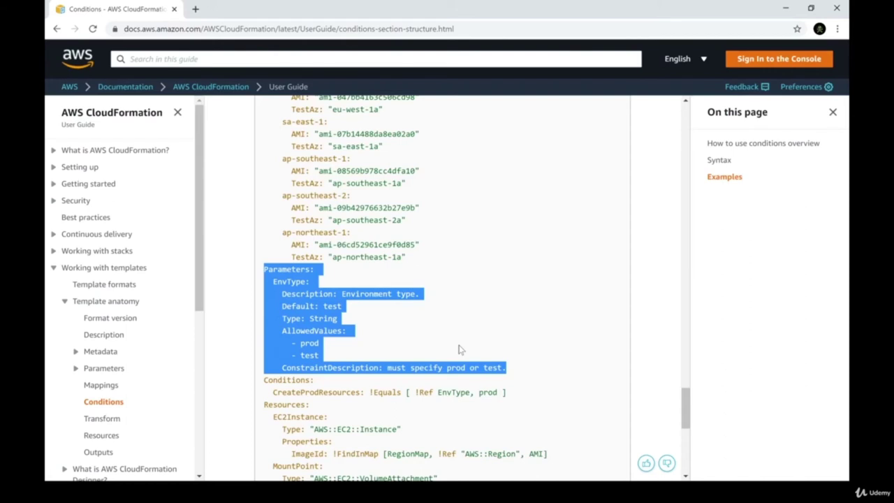
pyautogui.doubleClick(276, 281)
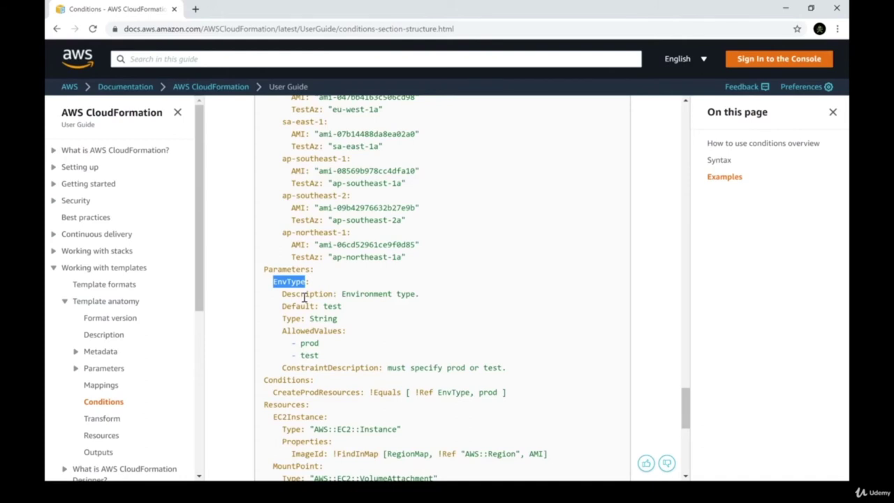
# - Examine the Conditions section's CreateProdResources name, its !Equals function, and the EnvType and prod arguments in the YAML example
pyautogui.scroll(-2, 343, 319)
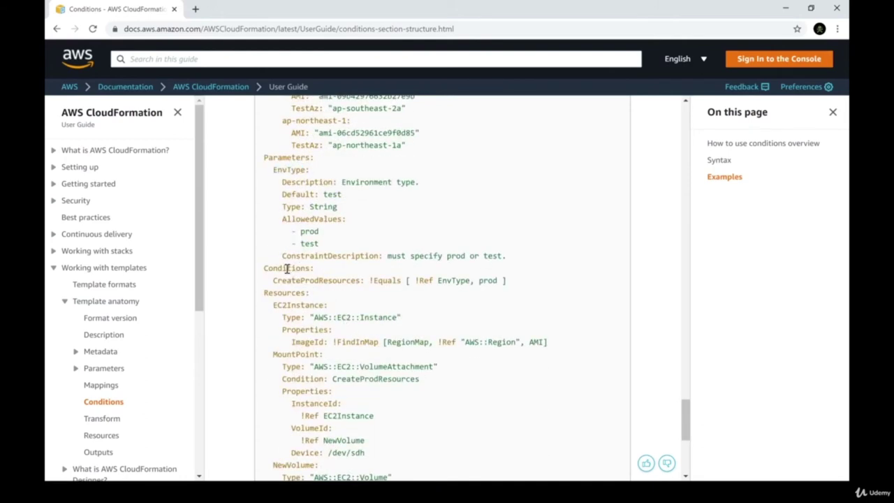
pyautogui.doubleClick(287, 268)
pyautogui.doubleClick(297, 280)
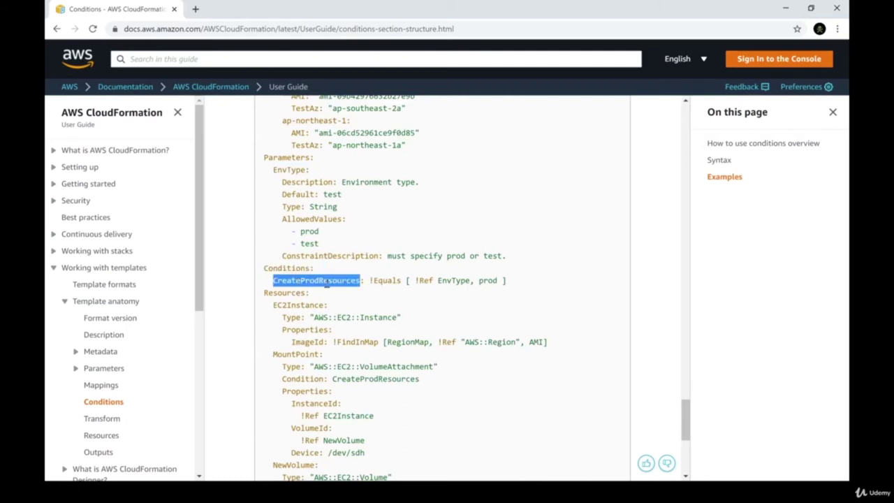
pyautogui.moveTo(370, 280); pyautogui.dragTo(435, 279)
pyautogui.doubleClick(447, 279)
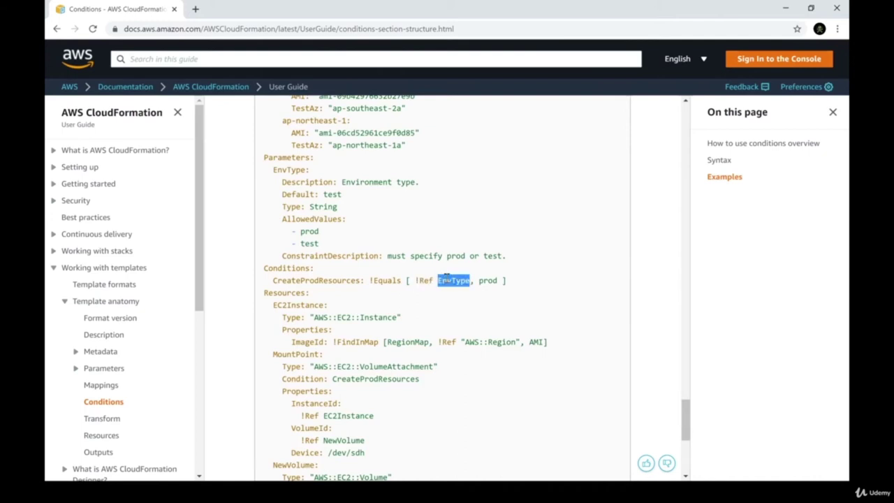
pyautogui.doubleClick(481, 280)
# - Relate the logical ID CreateProdResources to its full expression !Equals [ !Ref EnvType, prod ]
pyautogui.moveTo(510, 281); pyautogui.dragTo(352, 281)
pyautogui.doubleClick(349, 280)
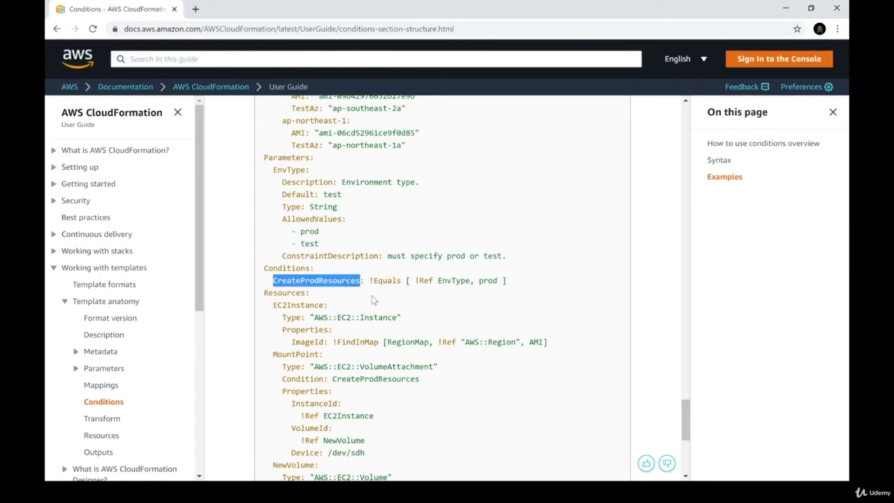
pyautogui.moveTo(515, 280); pyautogui.dragTo(363, 280)
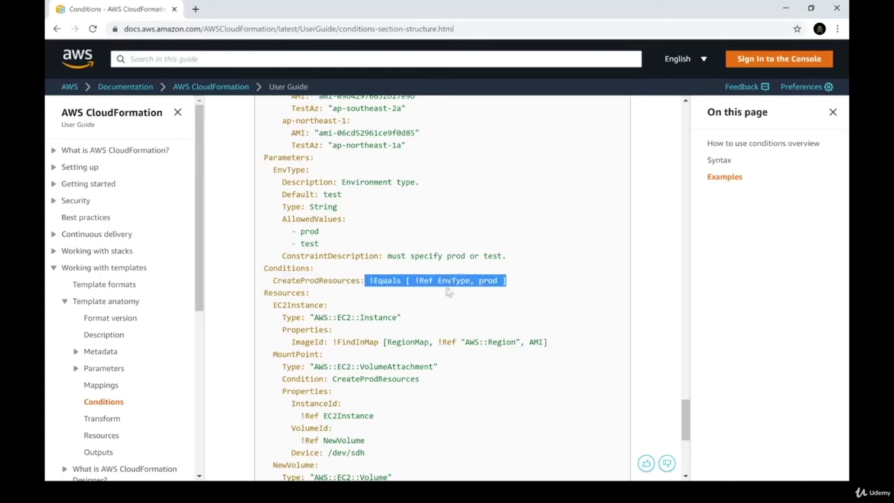
pyautogui.click(490, 280)
pyautogui.doubleClick(452, 281)
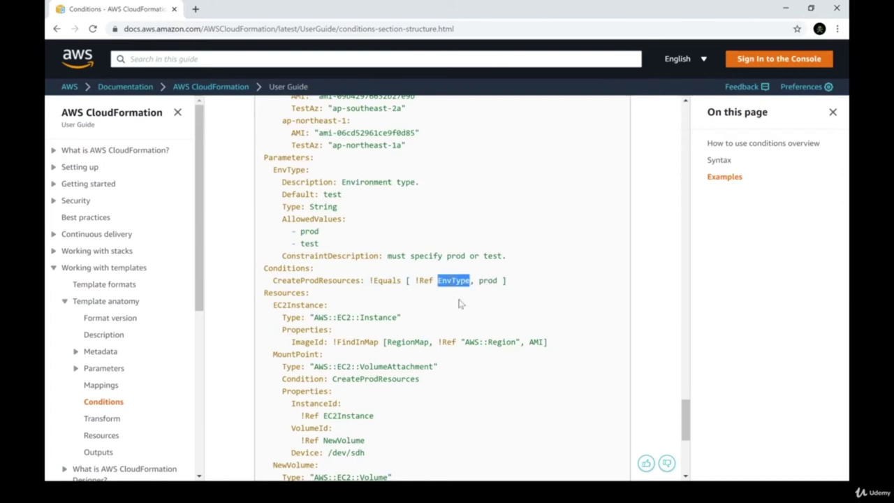
pyautogui.click(496, 283)
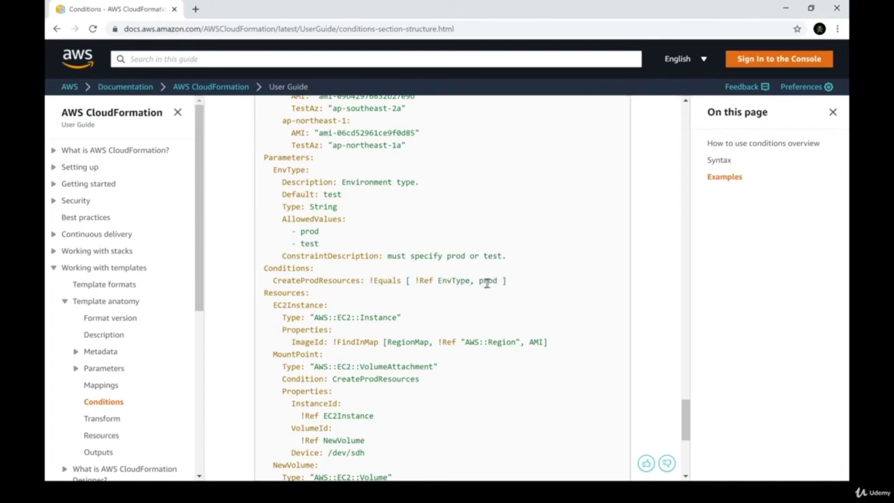
pyautogui.doubleClick(334, 280)
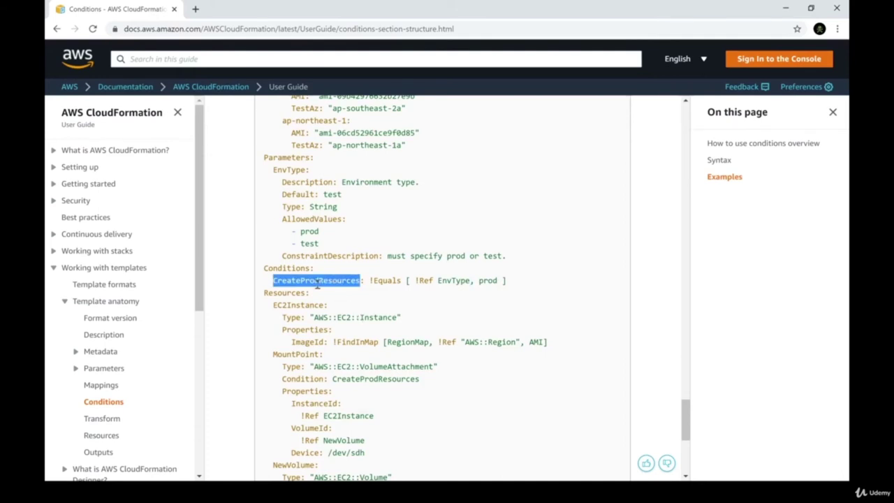
# - Examine the start of the Resources section and its EC2Instance resource in the Conditions YAML example
pyautogui.scroll(-2, 329, 295)
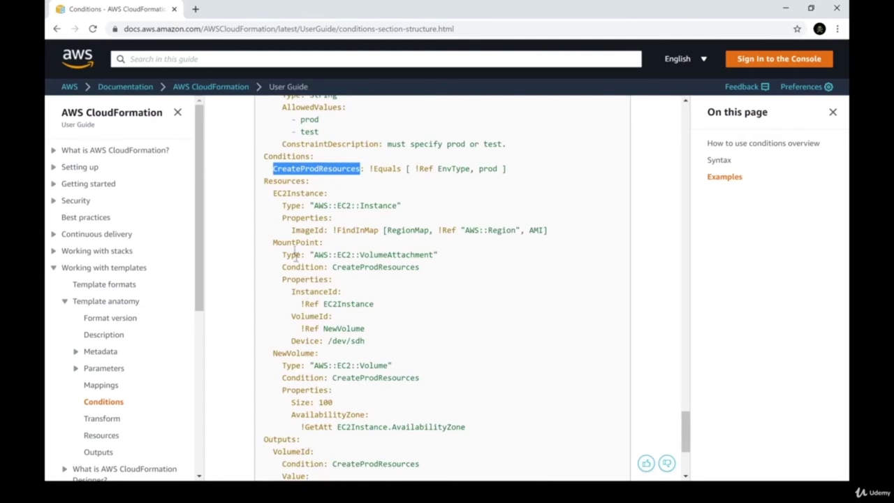
pyautogui.doubleClick(269, 182)
pyautogui.moveTo(269, 182); pyautogui.dragTo(310, 193)
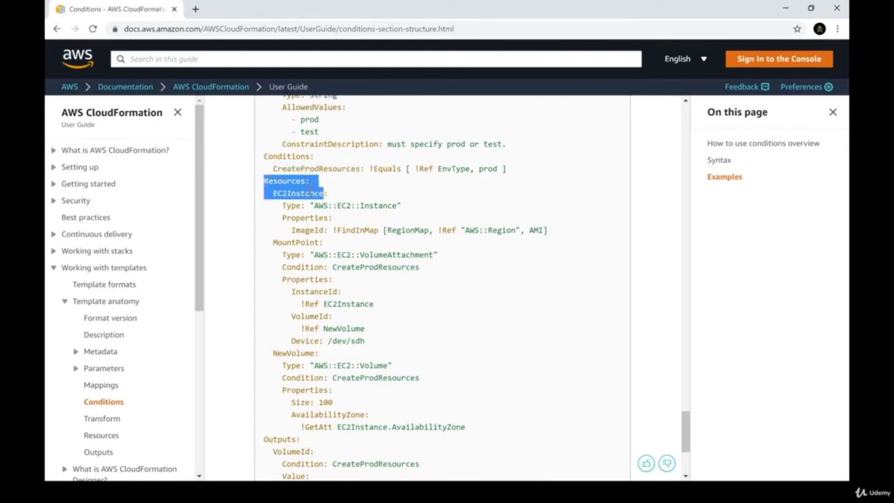
pyautogui.click(309, 192)
pyautogui.doubleClick(298, 193)
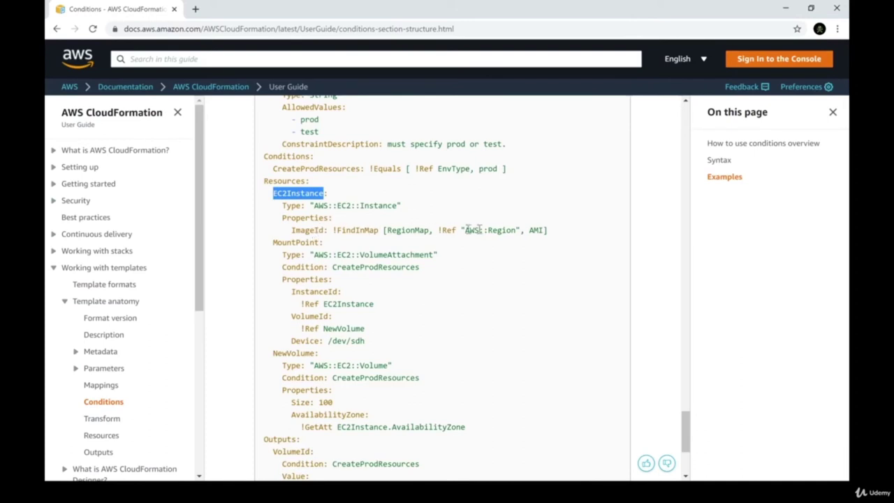
# - Examine the MountPoint resource's AWS::EC2::VolumeAttachment type and its Condition: CreateProdResources line
pyautogui.doubleClick(300, 243)
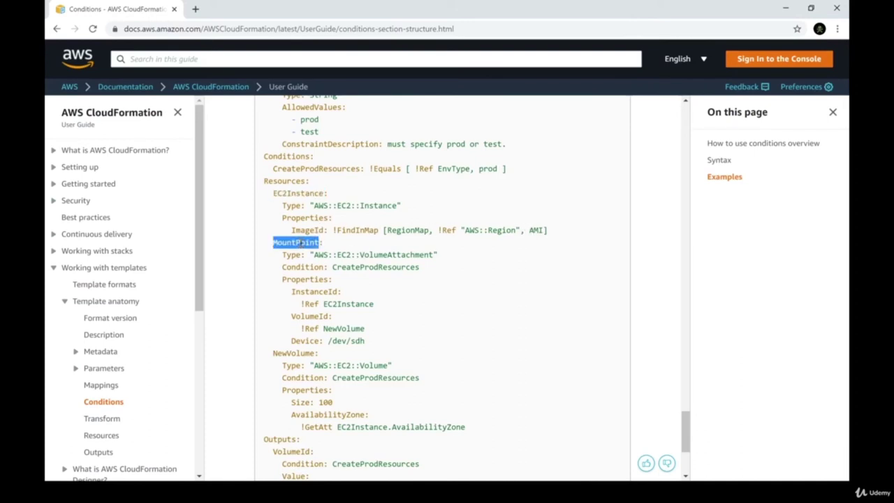
pyautogui.doubleClick(295, 255)
pyautogui.moveTo(316, 257); pyautogui.dragTo(272, 255)
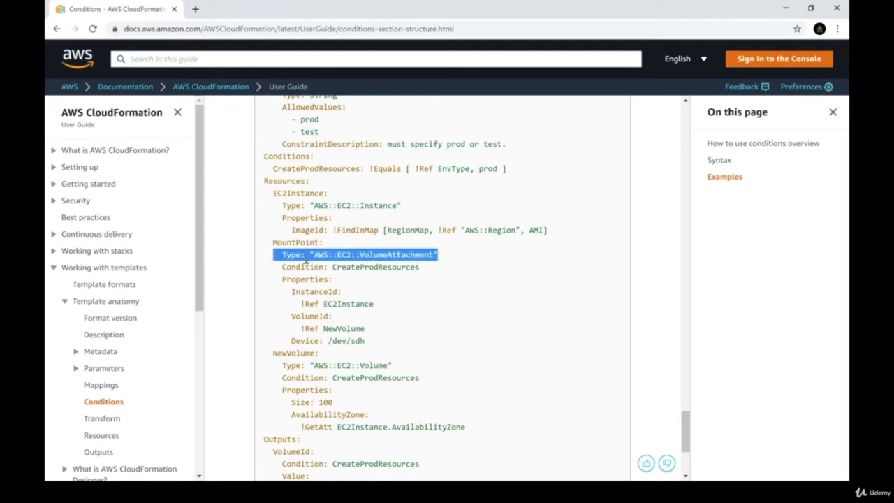
pyautogui.doubleClick(292, 265)
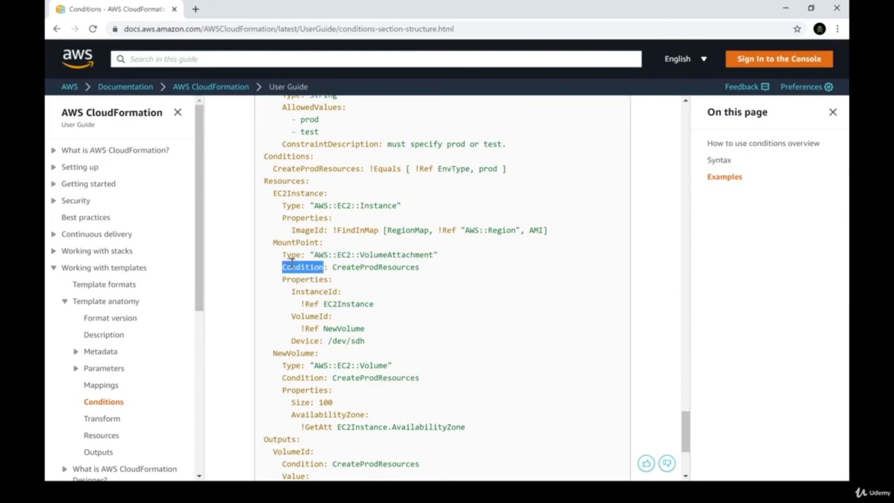
pyautogui.doubleClick(346, 268)
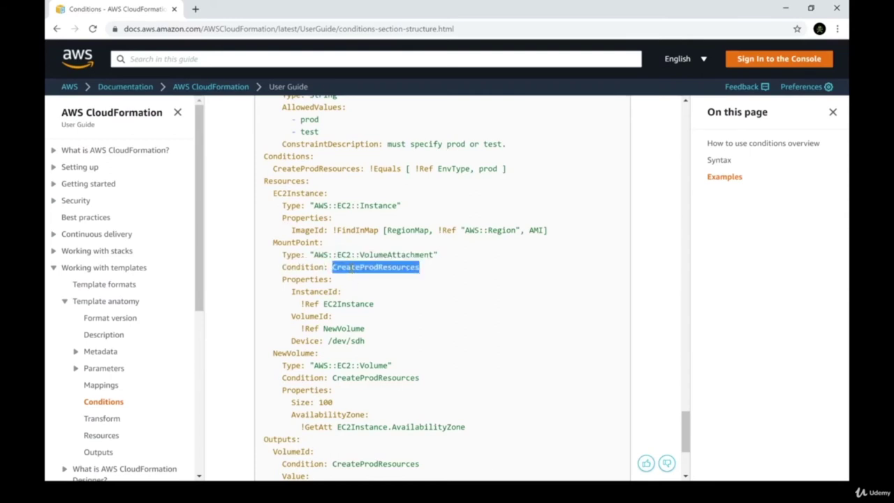
pyautogui.moveTo(421, 267); pyautogui.dragTo(255, 272)
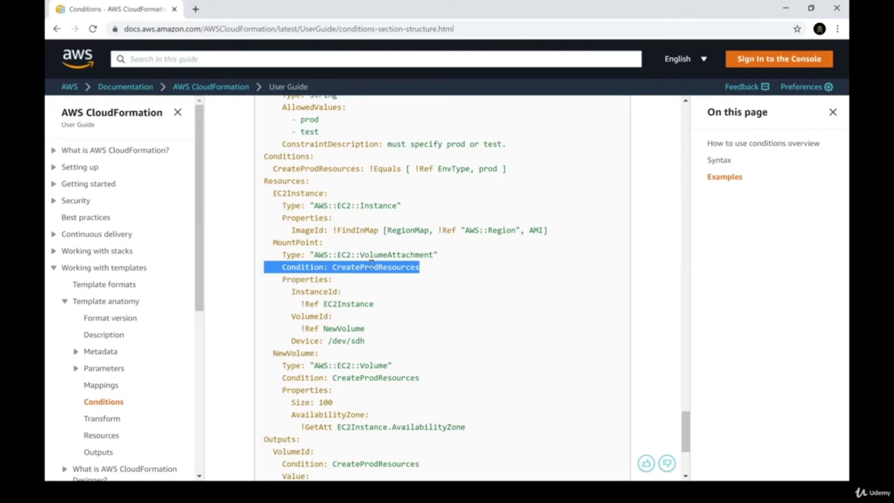
pyautogui.click(323, 266)
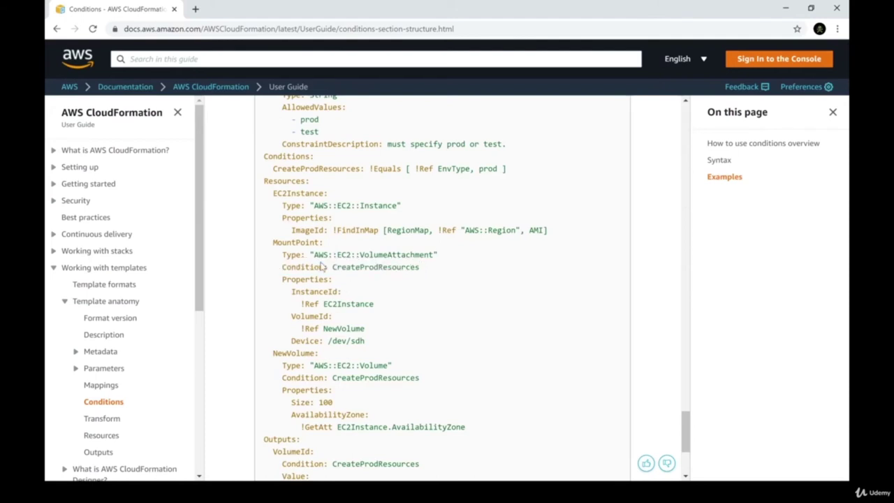
# - Trace MountPoint's Condition reference back to the CreateProdResources definition in the Conditions section
pyautogui.doubleClick(293, 267)
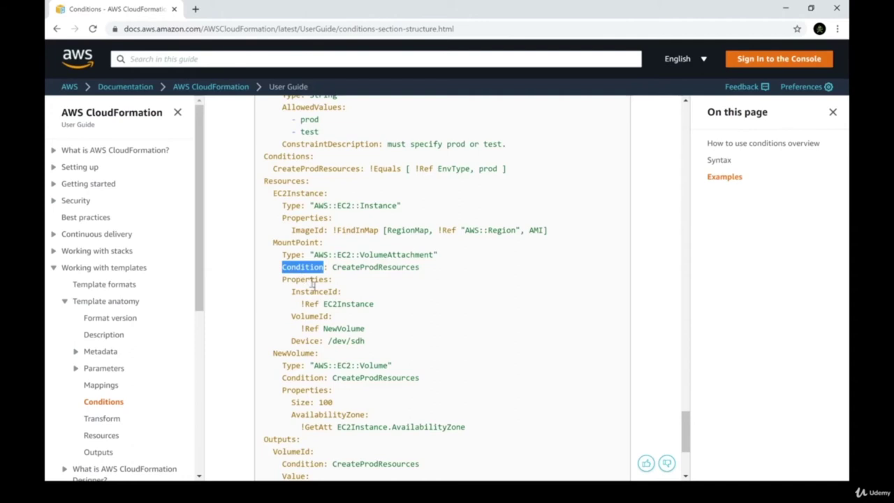
pyautogui.doubleClick(360, 266)
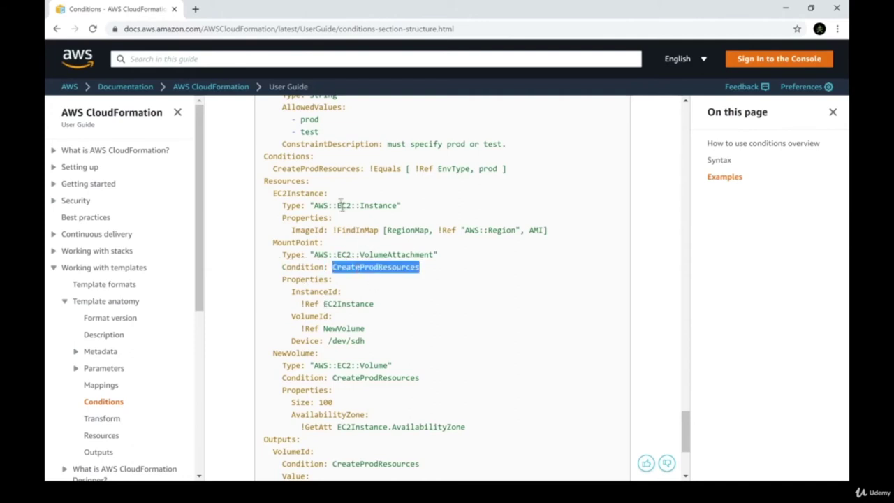
pyautogui.doubleClick(288, 157)
pyautogui.doubleClick(288, 157)
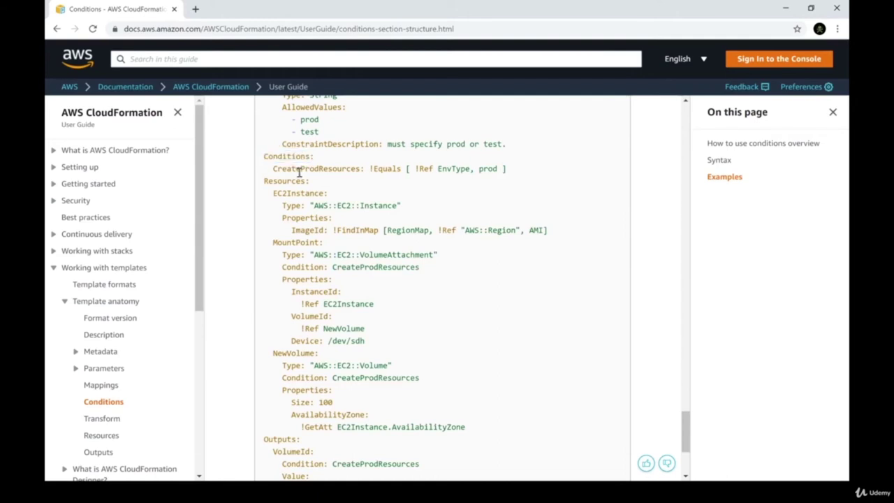
pyautogui.doubleClick(299, 170)
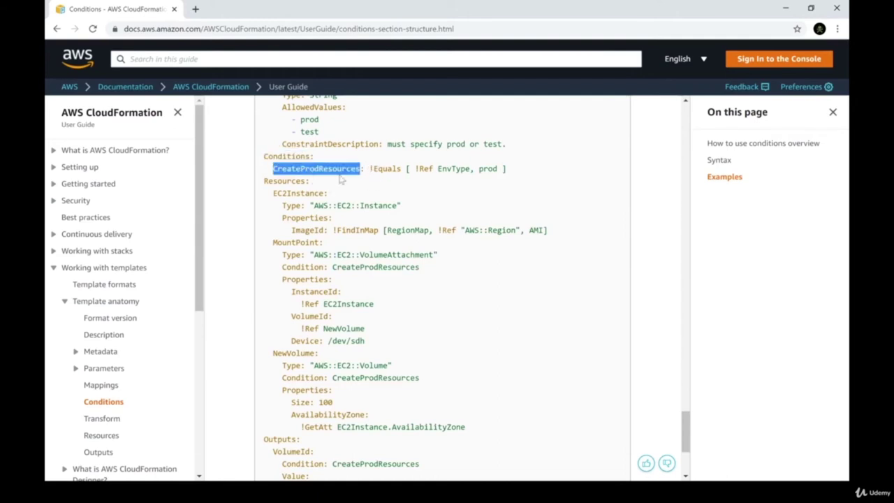
# - Review how !Equals compares EnvType with prod, and match MountPoint's condition reference to the CreateProdResources definition
pyautogui.moveTo(369, 168); pyautogui.dragTo(415, 165)
pyautogui.click(419, 169)
pyautogui.doubleClick(454, 168)
pyautogui.click(488, 169)
pyautogui.doubleClick(488, 169)
pyautogui.click(380, 168)
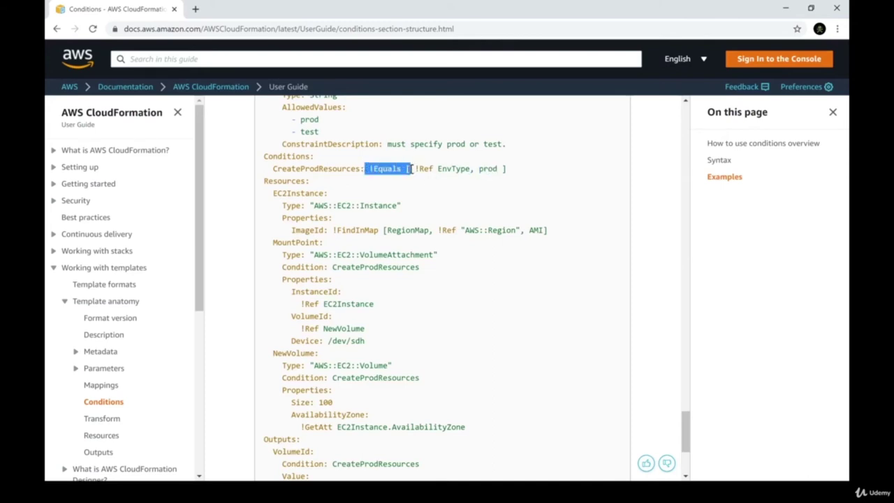
pyautogui.click(454, 171)
pyautogui.doubleClick(454, 170)
pyautogui.doubleClick(488, 169)
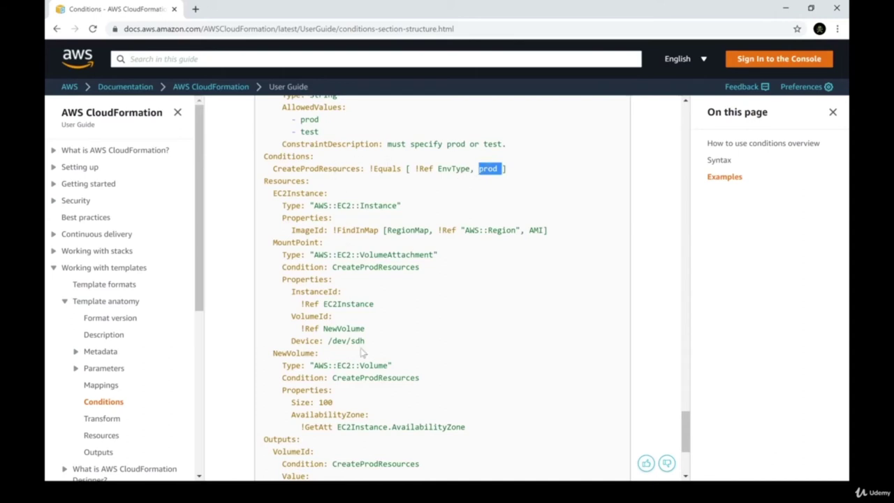
pyautogui.doubleClick(363, 267)
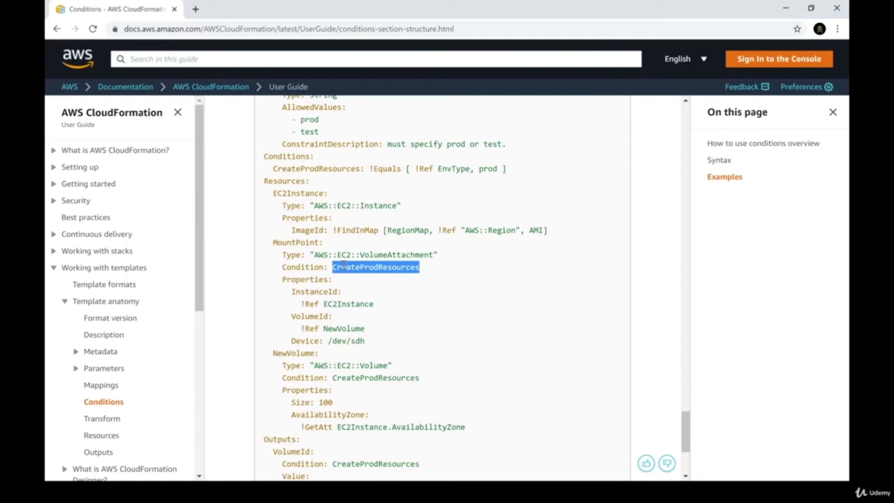
pyautogui.doubleClick(286, 169)
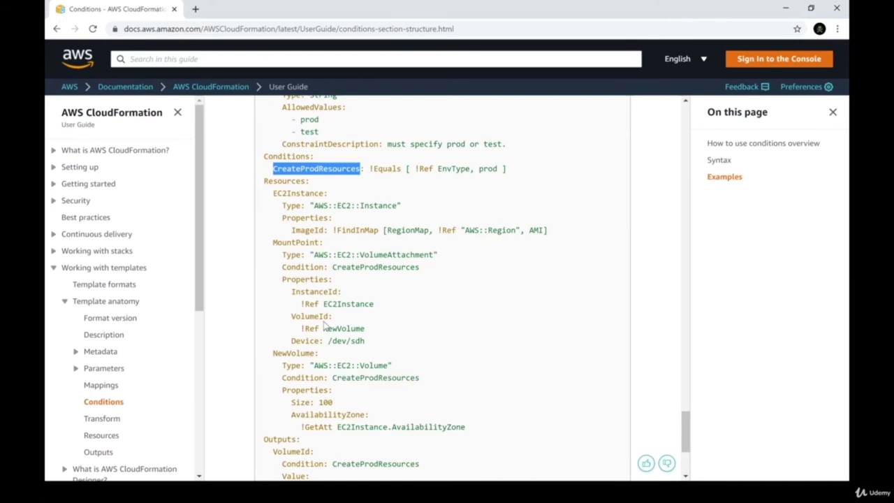
# - Examine the NewVolume resource's AWS::EC2::Volume type and its Condition: CreateProdResources line
pyautogui.scroll(-3, 324, 325)
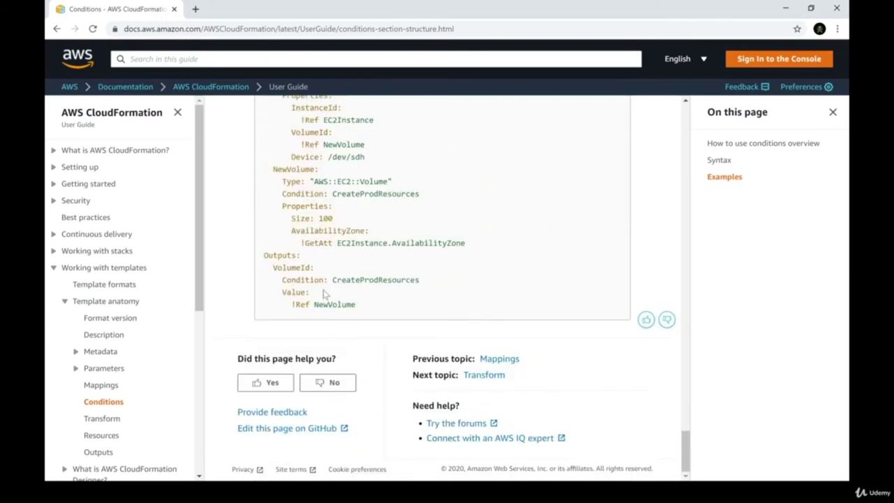
pyautogui.doubleClick(289, 171)
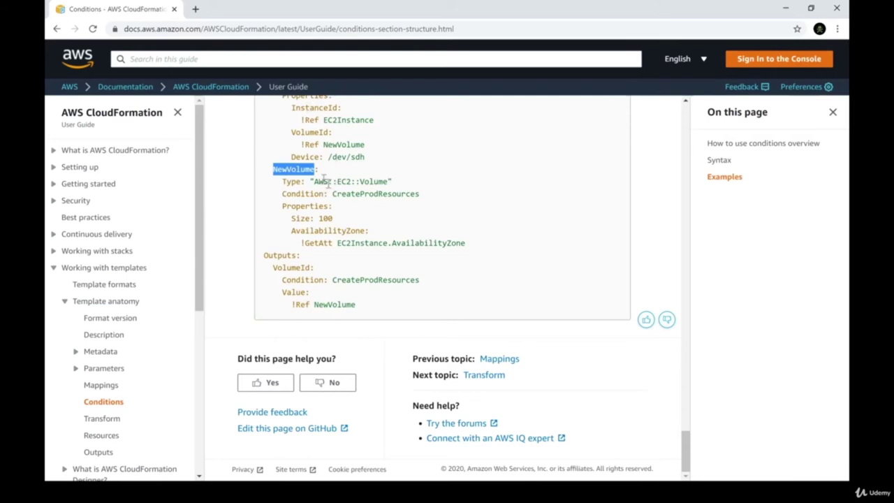
pyautogui.doubleClick(286, 181)
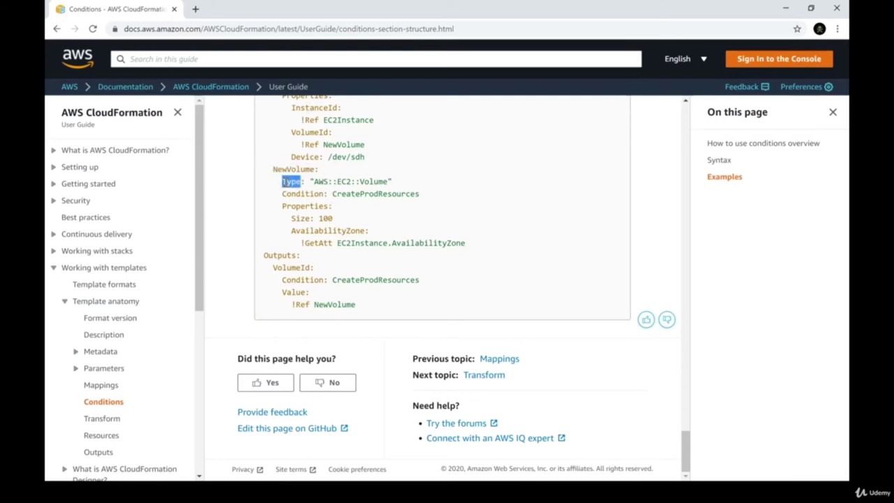
pyautogui.moveTo(287, 181); pyautogui.dragTo(405, 181)
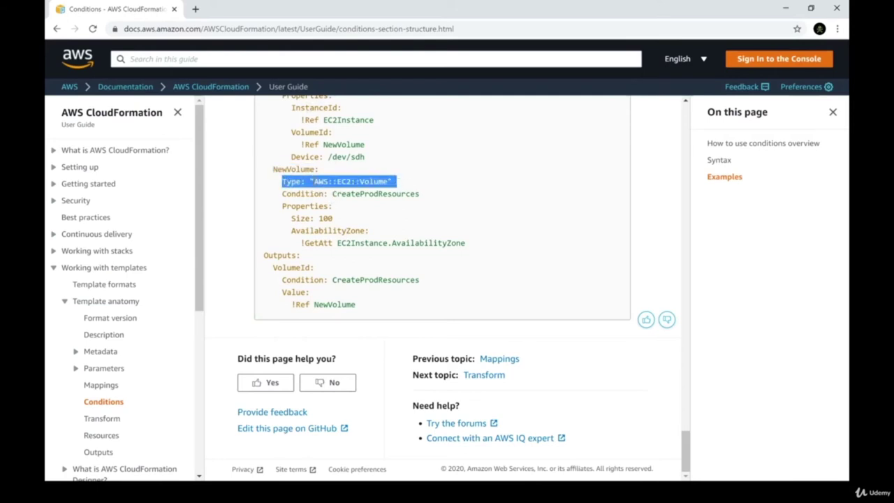
pyautogui.doubleClick(314, 194)
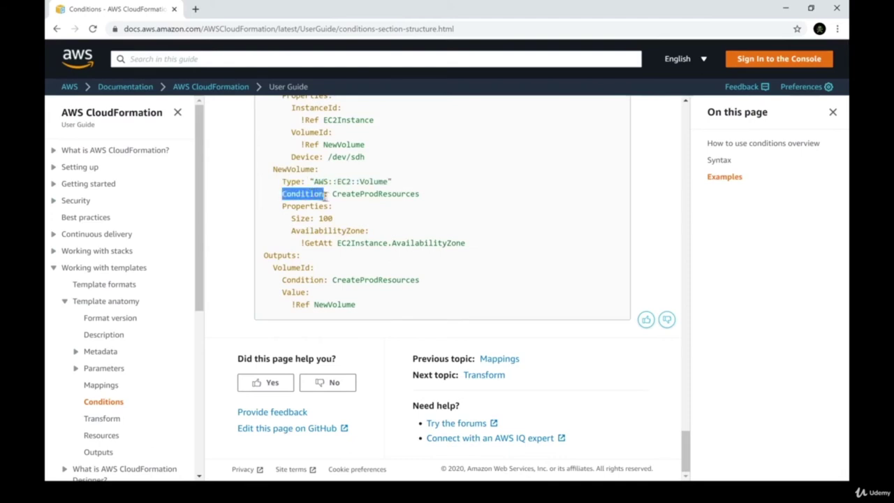
pyautogui.doubleClick(363, 195)
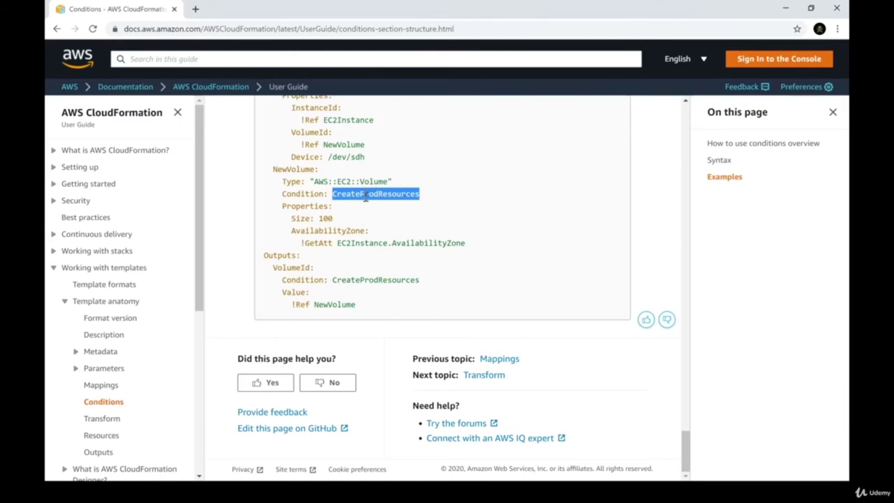
# - Trace NewVolume's condition back to the CreateProdResources definition and examine its !Ref EnvType and prod arguments
pyautogui.scroll(3, 372, 227)
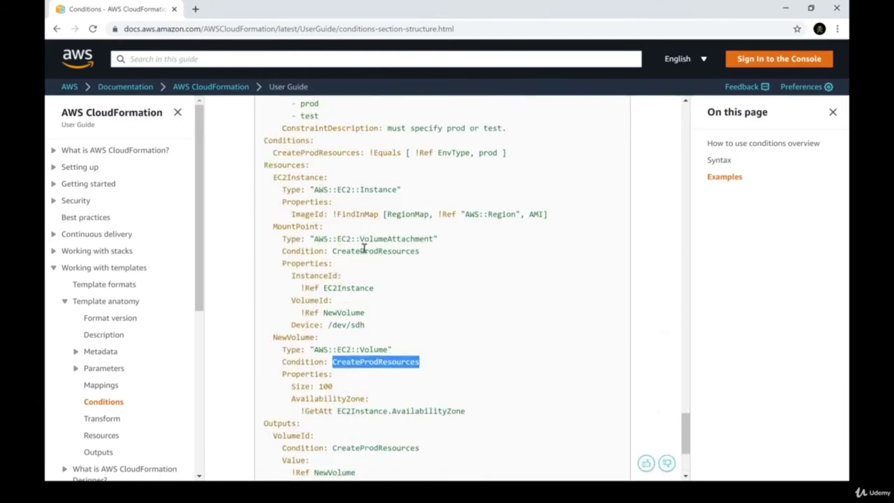
pyautogui.scroll(1, 363, 248)
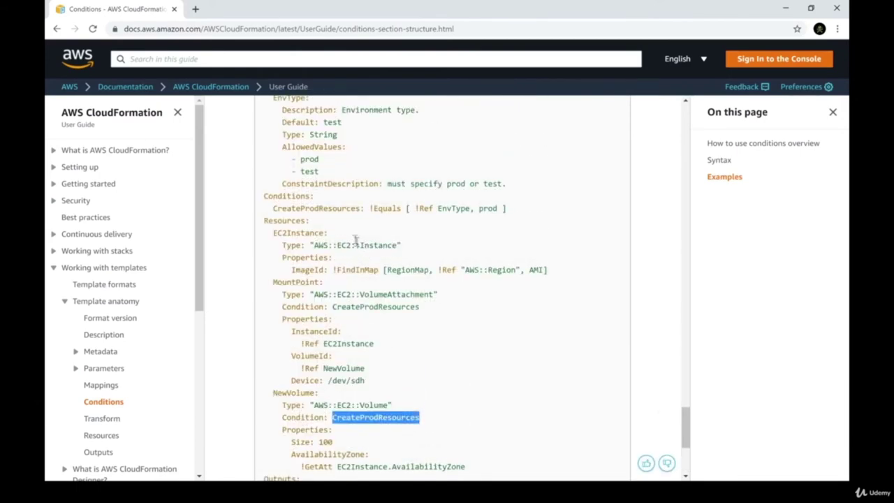
pyautogui.doubleClick(309, 208)
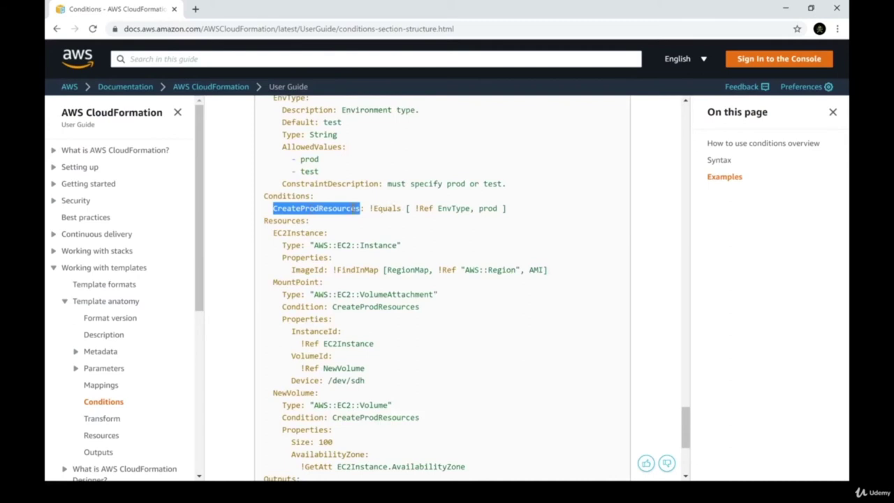
pyautogui.doubleClick(465, 208)
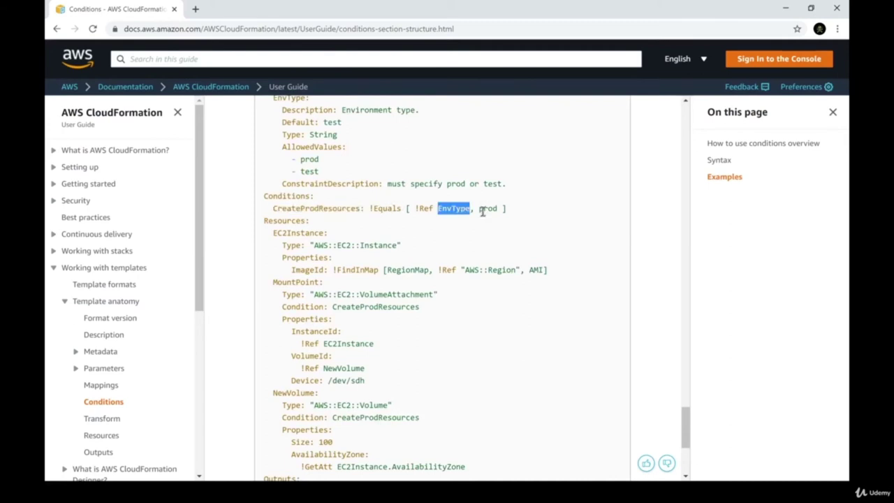
pyautogui.doubleClick(486, 208)
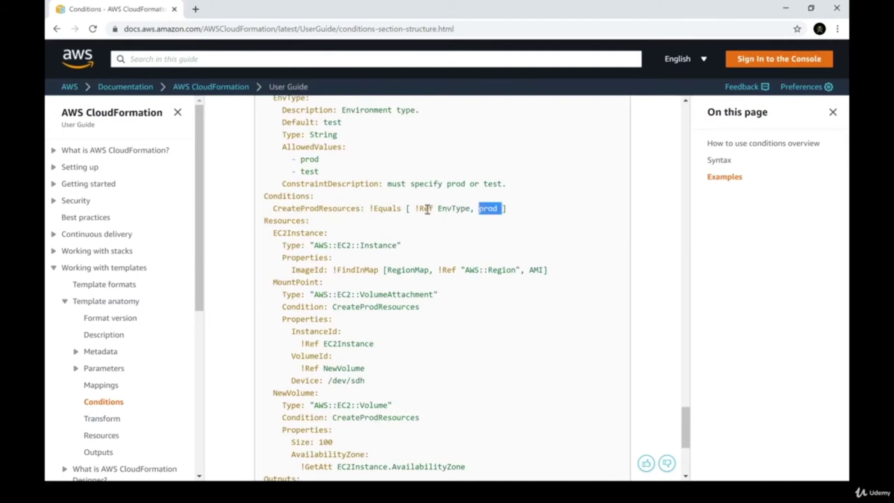
pyautogui.moveTo(415, 208); pyautogui.dragTo(470, 209)
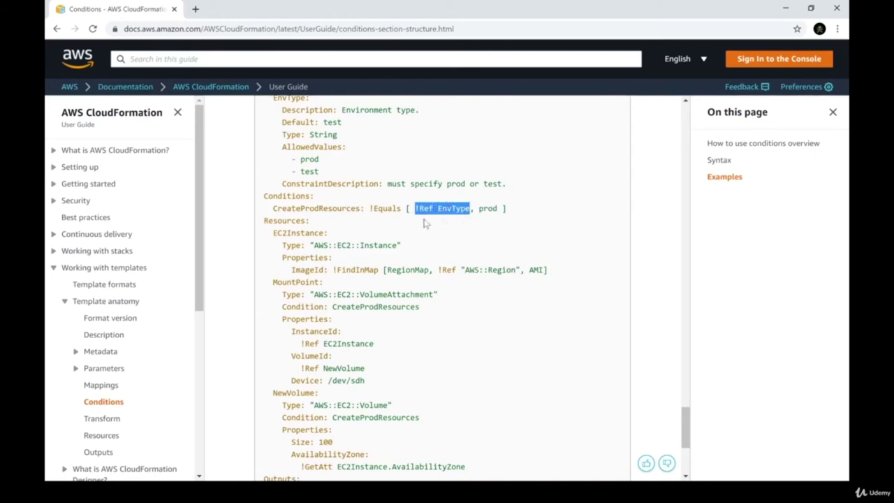
# - Review the EnvType definition in the Parameters section and relate it to !Ref EnvType and prod in the condition
pyautogui.scroll(3, 425, 224)
pyautogui.doubleClick(286, 253)
pyautogui.moveTo(287, 255); pyautogui.dragTo(489, 358)
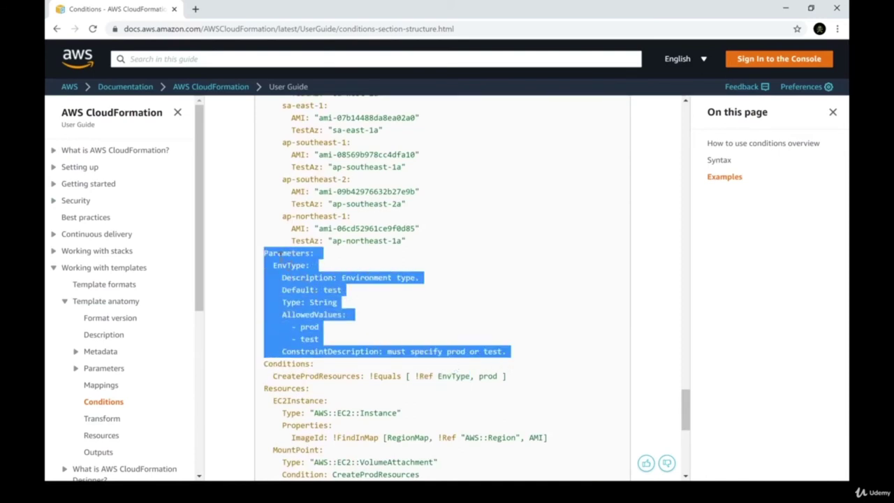
pyautogui.moveTo(411, 376); pyautogui.dragTo(471, 376)
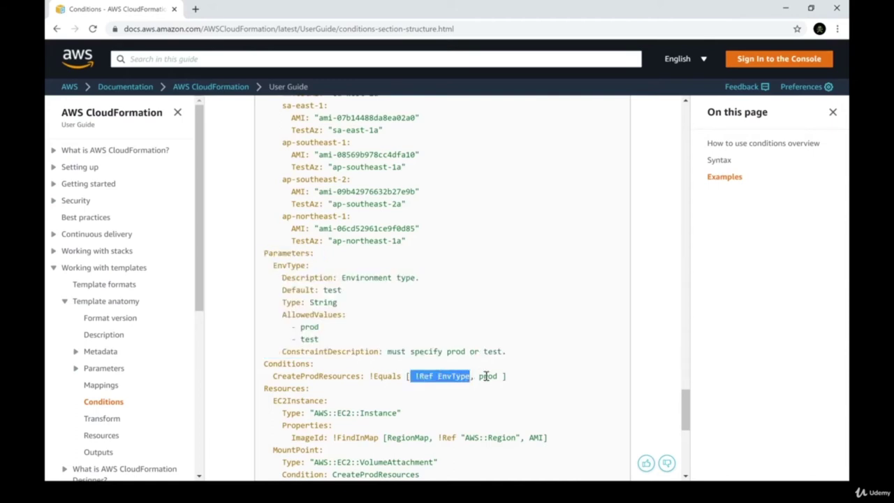
pyautogui.doubleClick(488, 376)
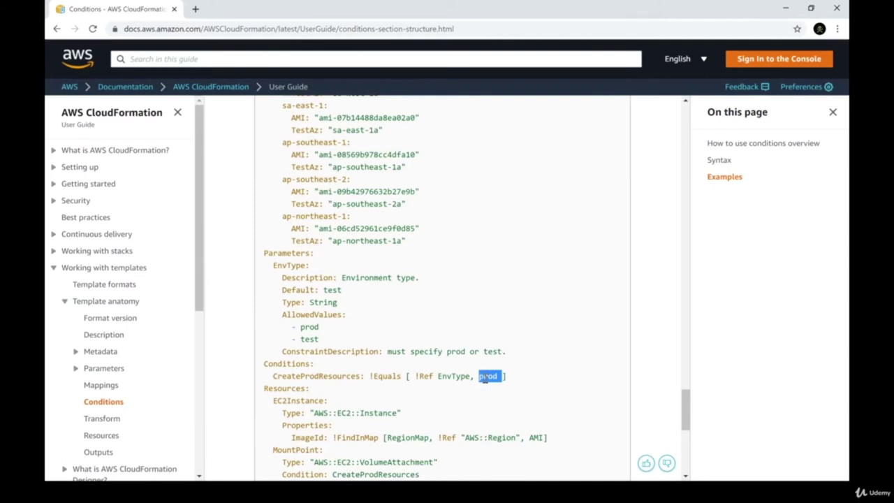
# - Follow the CreateProdResources name from the Conditions section down to the NewVolume resource's Condition line
pyautogui.scroll(-1, 455, 376)
pyautogui.click(323, 318)
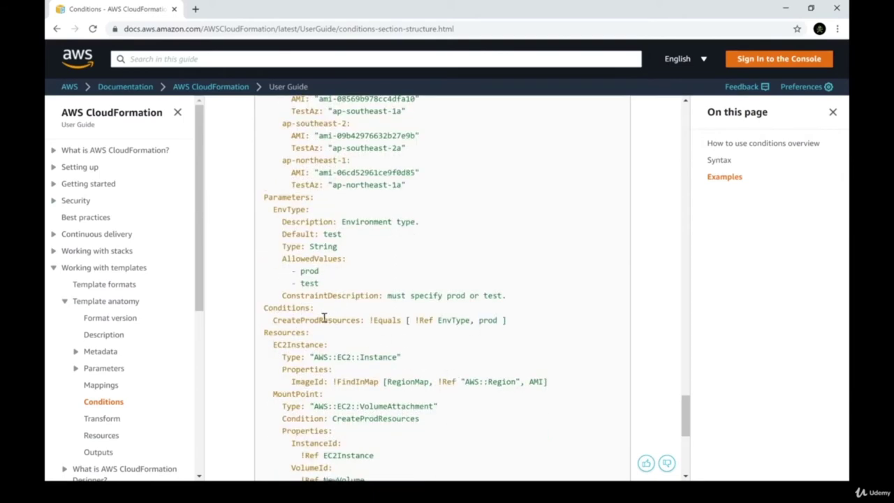
pyautogui.doubleClick(323, 317)
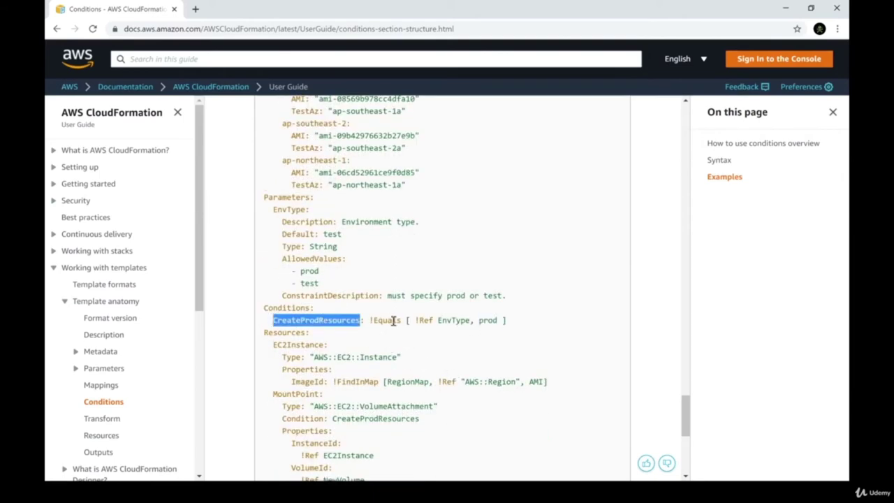
pyautogui.scroll(-3, 393, 320)
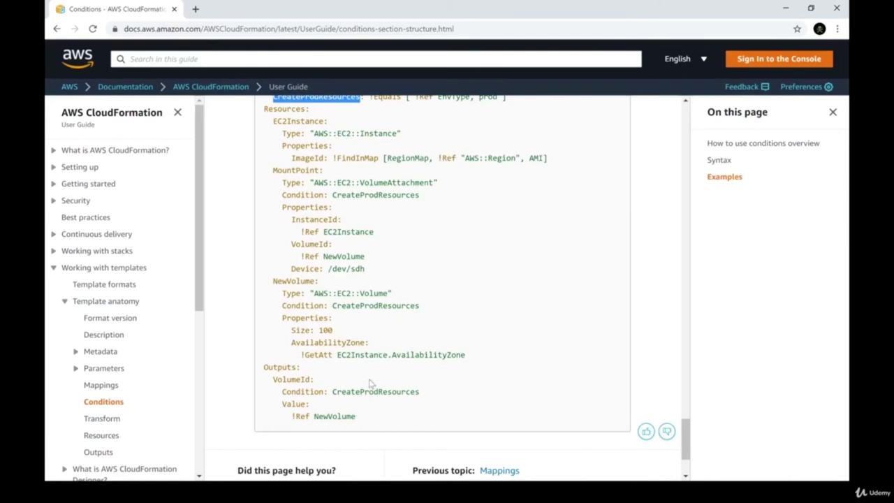
pyautogui.doubleClick(358, 305)
pyautogui.moveTo(358, 306); pyautogui.dragTo(324, 306)
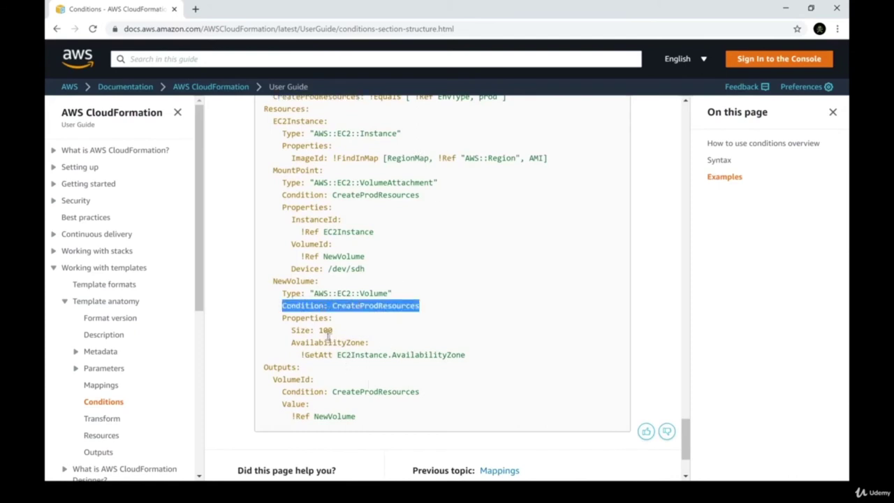
# - Examine the NewVolume resource's AWS::EC2::Volume type and its Size and AvailabilityZone properties
pyautogui.doubleClick(299, 294)
pyautogui.moveTo(299, 294); pyautogui.dragTo(397, 297)
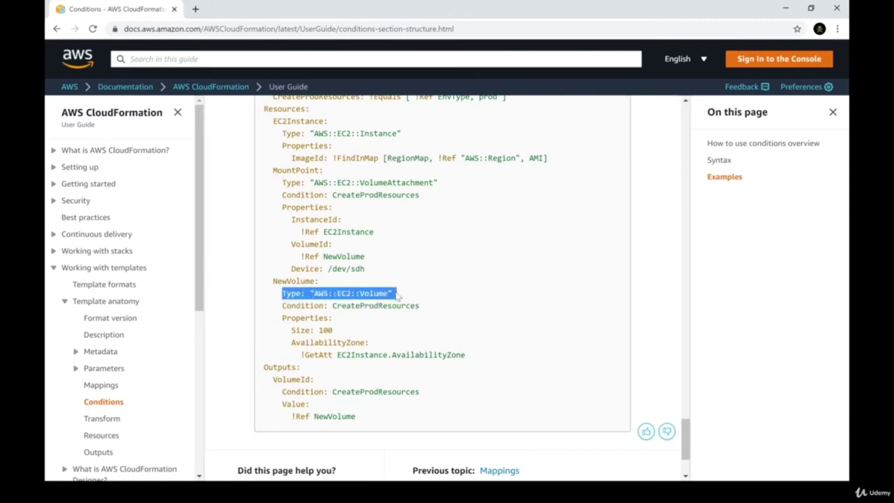
pyautogui.moveTo(295, 330); pyautogui.dragTo(362, 335)
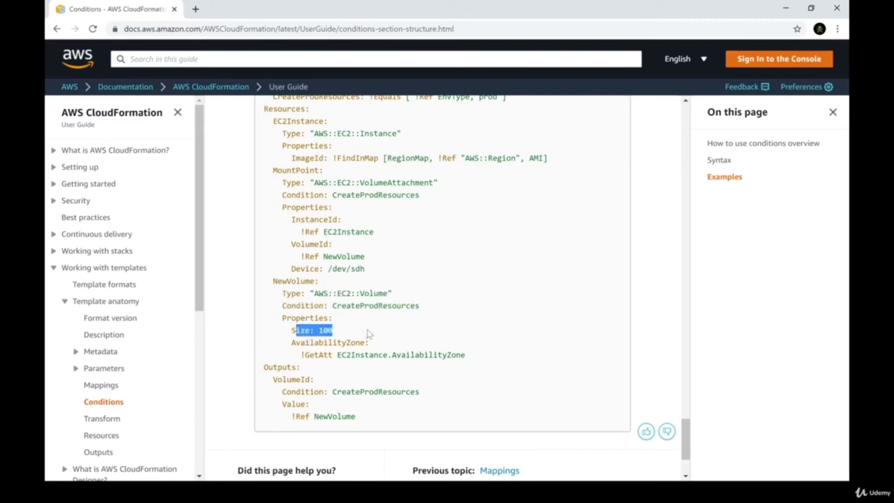
pyautogui.moveTo(292, 343); pyautogui.dragTo(462, 364)
pyautogui.click(461, 364)
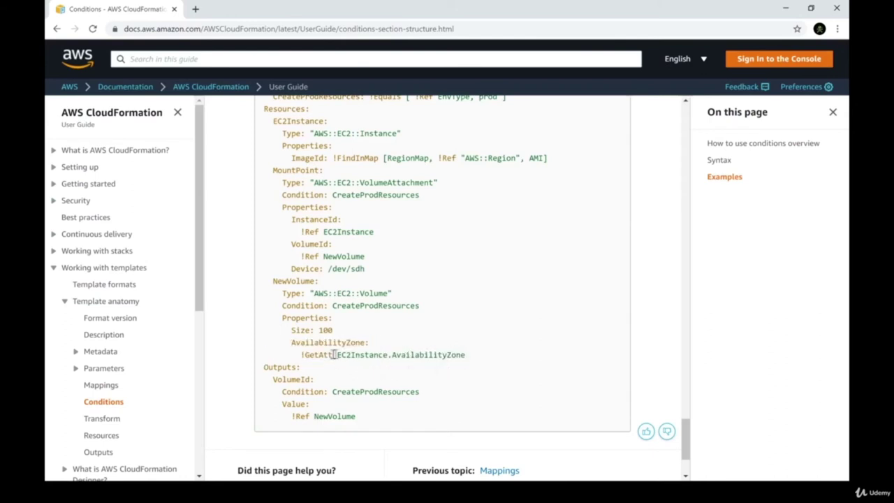
# - Examine the VolumeId entry in the Outputs section and its Condition: CreateProdResources line
pyautogui.moveTo(264, 367); pyautogui.dragTo(349, 373)
pyautogui.doubleClick(286, 382)
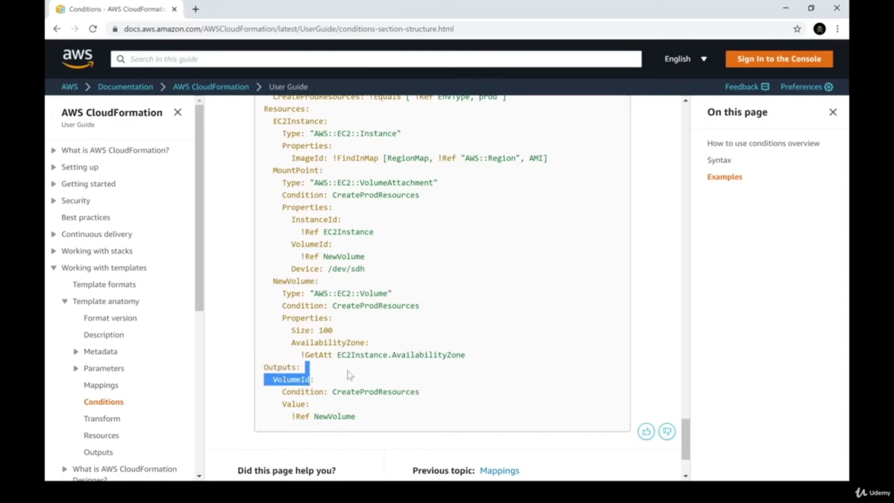
pyautogui.click(308, 395)
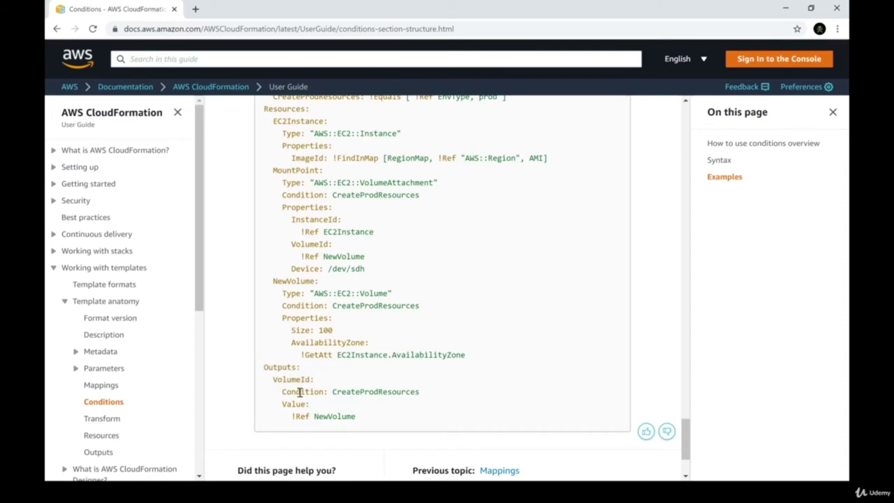
pyautogui.doubleClick(300, 391)
pyautogui.doubleClick(342, 392)
pyautogui.moveTo(341, 392); pyautogui.dragTo(311, 388)
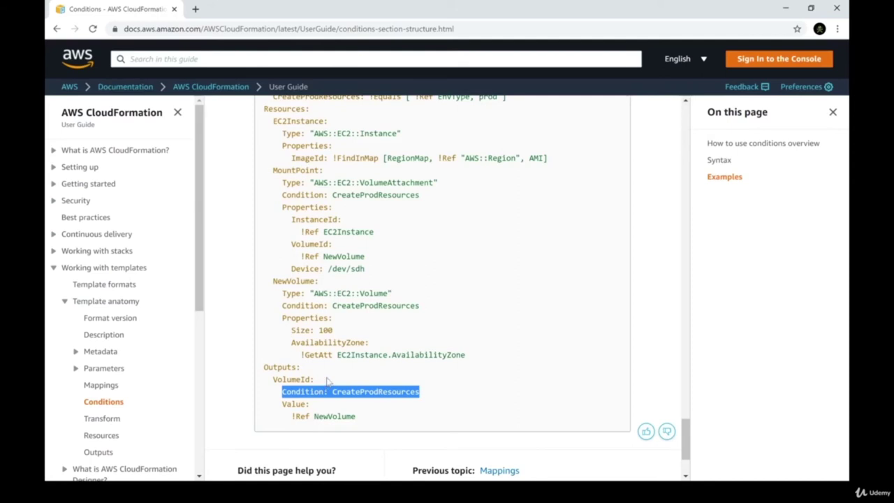
pyautogui.doubleClick(357, 392)
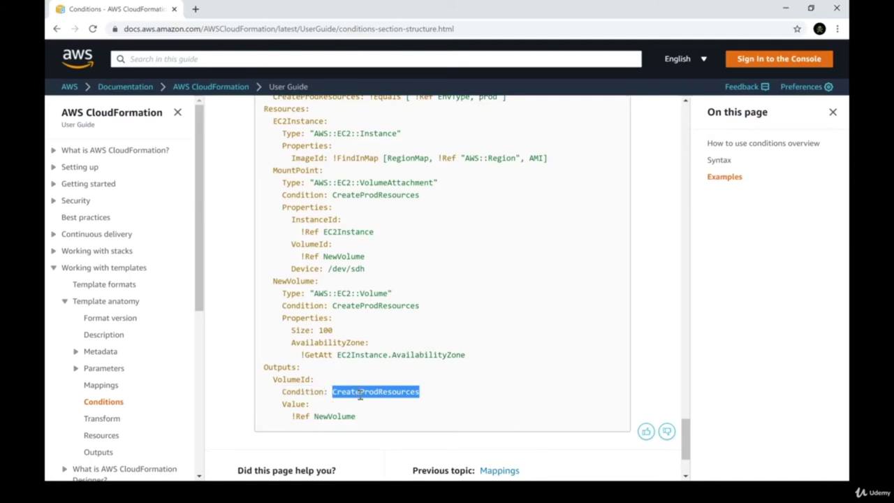
# - Match the VolumeId output's !Ref NewVolume value to the NewVolume resource and review the whole Outputs section
pyautogui.doubleClick(292, 404)
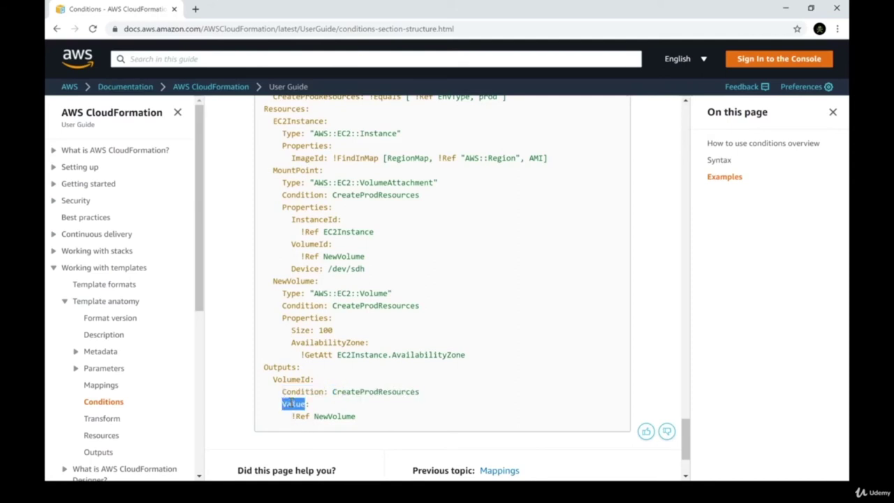
pyautogui.doubleClick(334, 416)
pyautogui.click(356, 441)
pyautogui.doubleClick(292, 282)
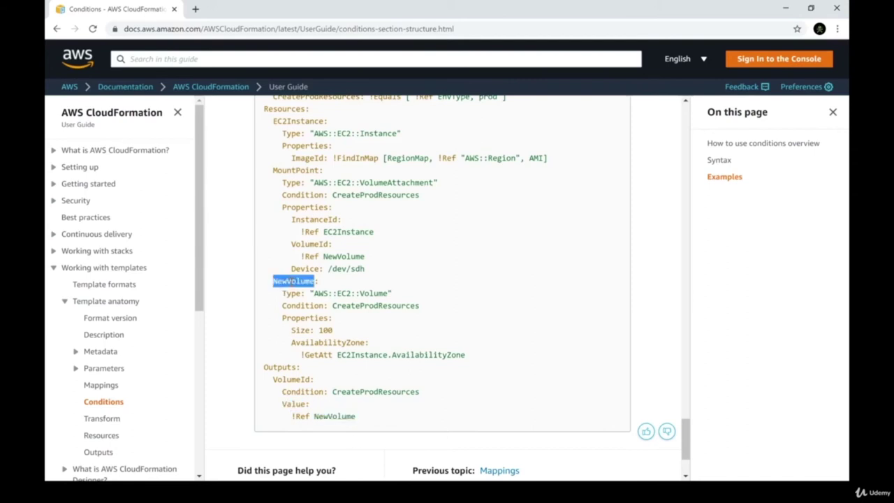
pyautogui.moveTo(267, 367); pyautogui.dragTo(373, 418)
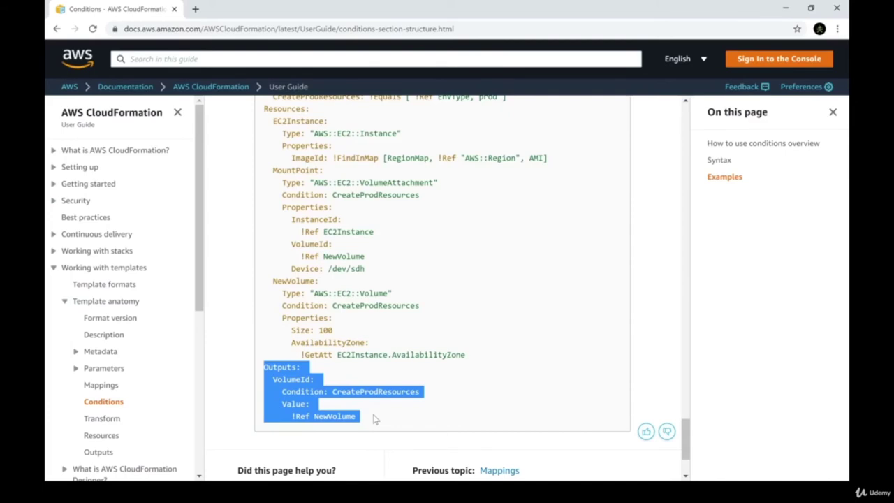
# - Open the Intrinsic function reference page and read its introduction and the note on where these functions can be used
pyautogui.scroll(-3, 373, 418)
pyautogui.click(465, 310)
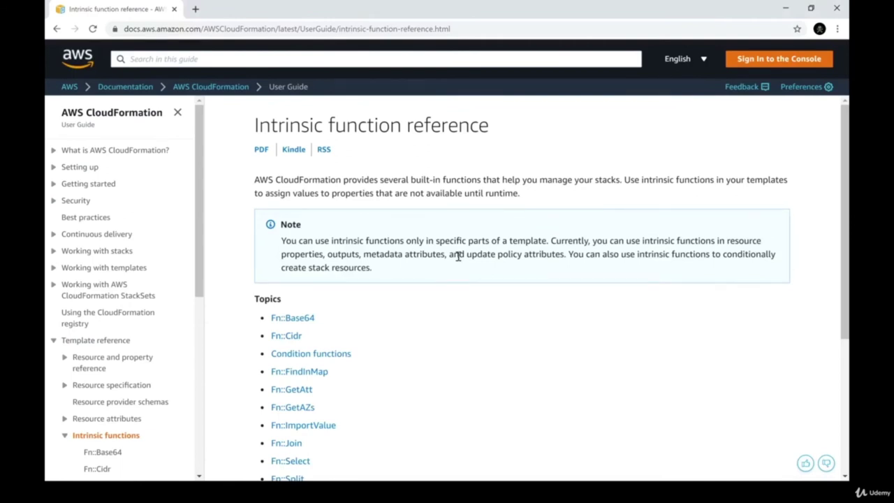
pyautogui.moveTo(256, 179); pyautogui.dragTo(535, 195)
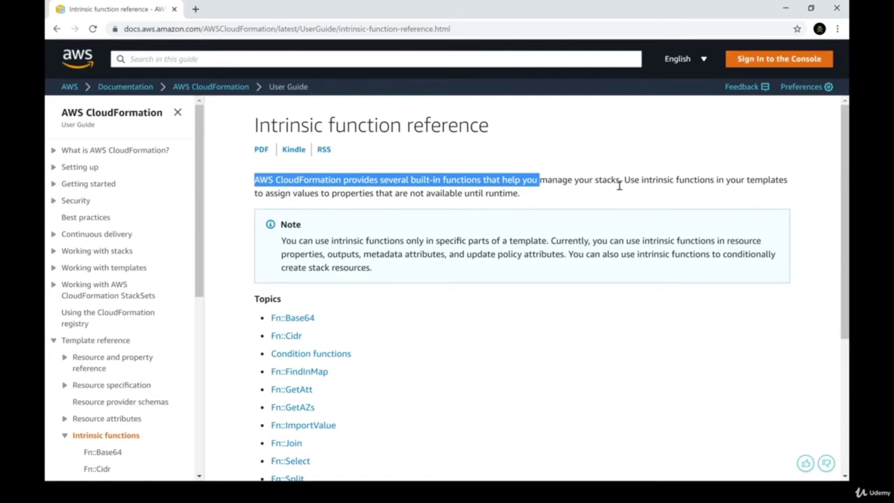
pyautogui.moveTo(624, 180); pyautogui.dragTo(314, 195)
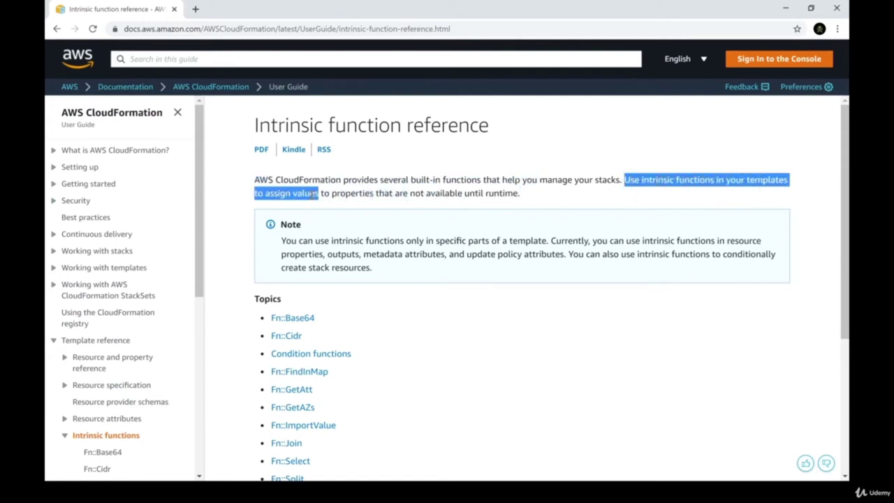
pyautogui.click(375, 196)
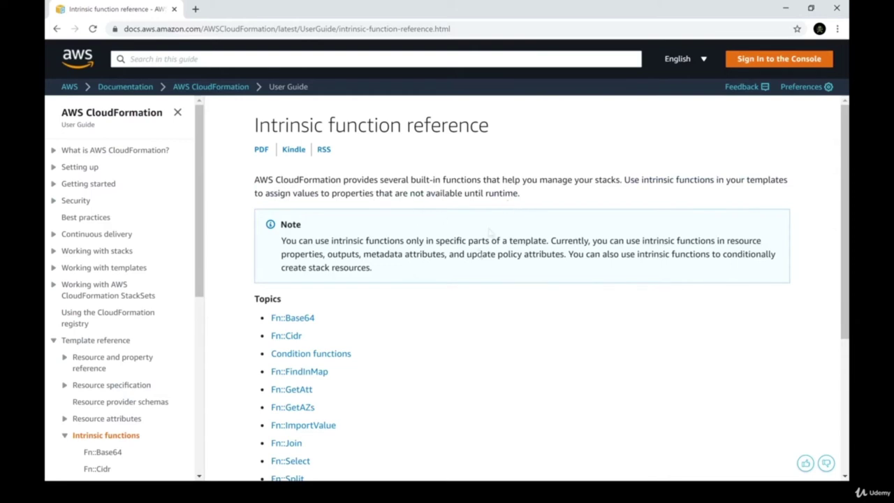
pyautogui.moveTo(290, 241); pyautogui.dragTo(741, 243)
pyautogui.moveTo(444, 243); pyautogui.dragTo(436, 242)
# - Check the Condition functions topics in a separate tab, close it, and look over the intrinsic functions list
pyautogui.scroll(-2, 452, 280)
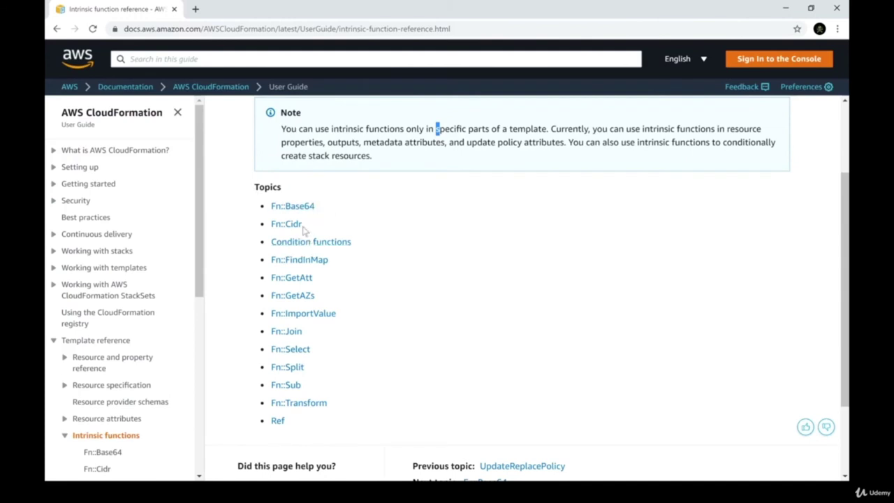
pyautogui.keyDown('ctrl'); pyautogui.click(342, 249); pyautogui.keyUp('ctrl')
pyautogui.click(246, 14)
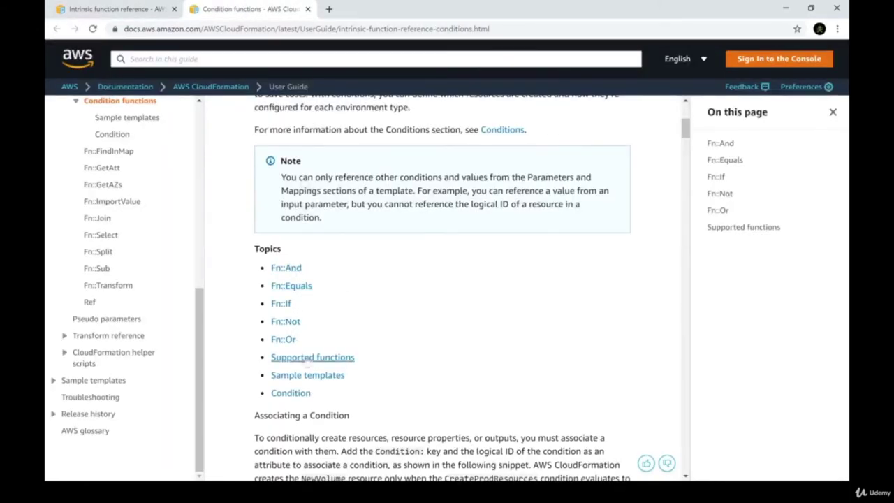
pyautogui.click(307, 9)
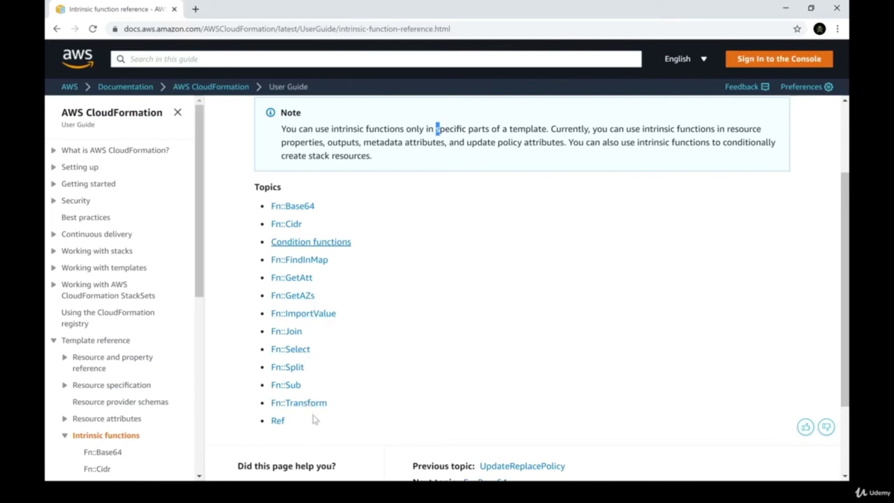
pyautogui.scroll(-2, 443, 277)
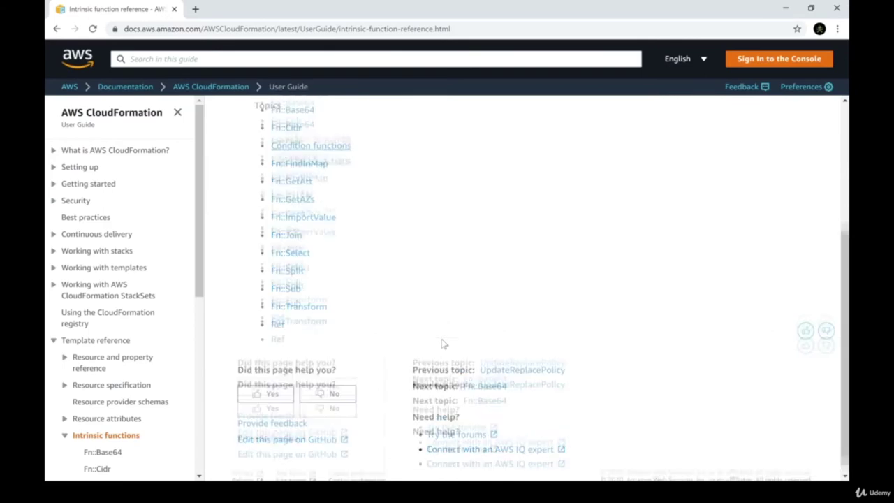
pyautogui.scroll(3, 443, 343)
pyautogui.scroll(-2, 416, 279)
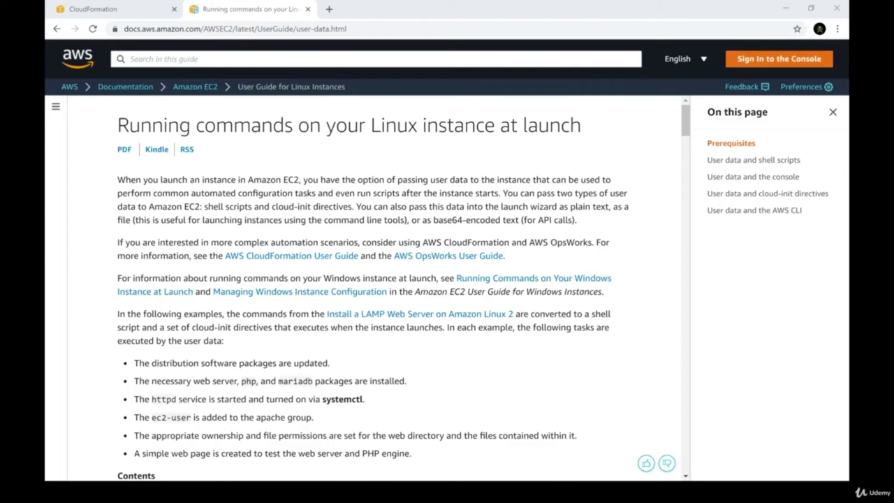
# - Find the example shell script for specifying user data at launch and examine its systemctl, usermod and chown lines
pyautogui.scroll(-12, 366, 286)
pyautogui.scroll(-15, 374, 287)
pyautogui.scroll(3, 374, 286)
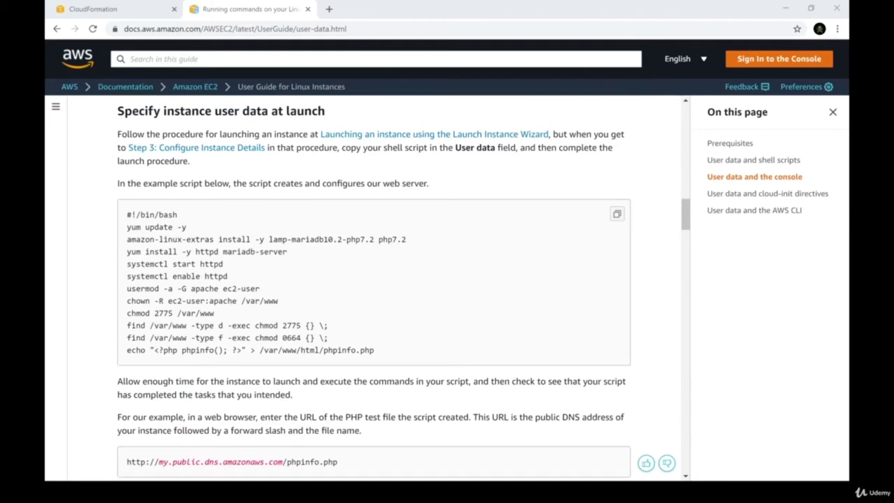
pyautogui.moveTo(127, 264); pyautogui.dragTo(223, 264)
pyautogui.moveTo(259, 288); pyautogui.dragTo(159, 278)
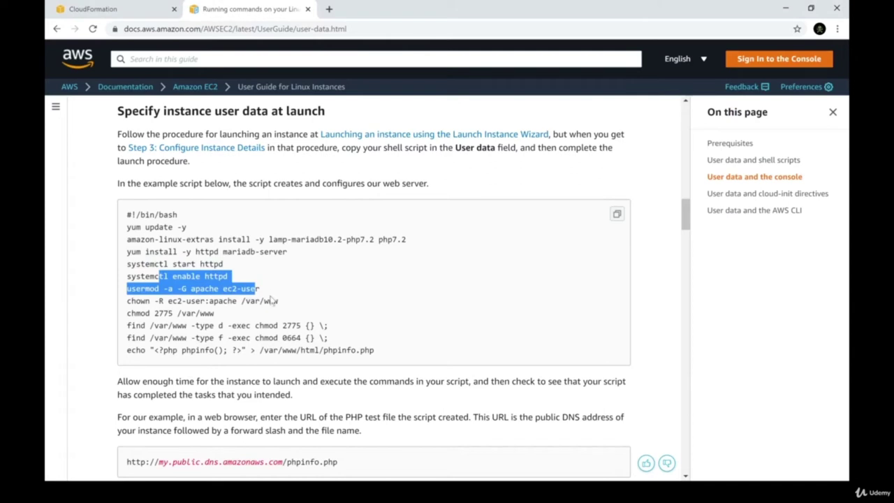
pyautogui.moveTo(280, 302); pyautogui.dragTo(131, 301)
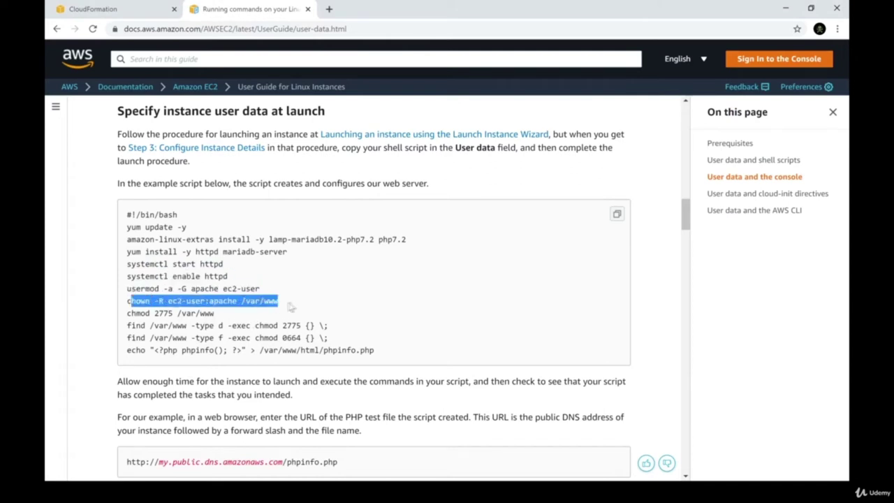
pyautogui.click(300, 336)
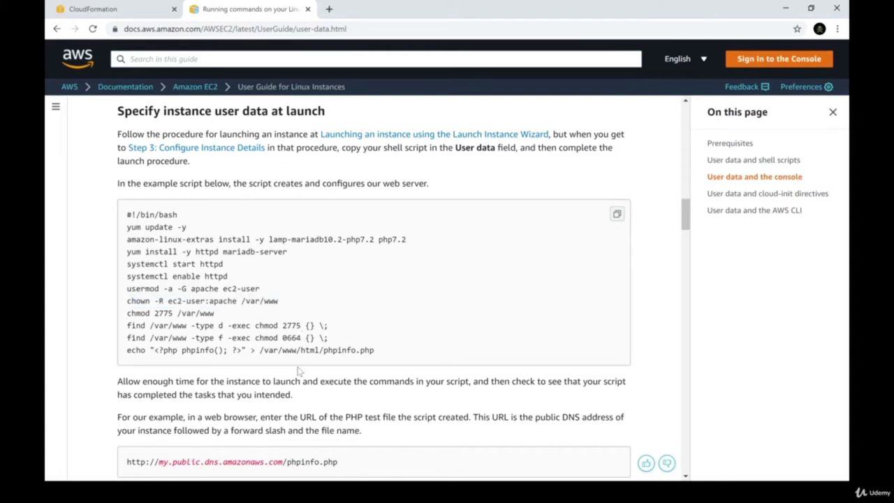
# - Examine the script's echo line and the phpinfo.php test URL below it
pyautogui.moveTo(216, 350); pyautogui.dragTo(122, 348)
pyautogui.click(202, 355)
pyautogui.moveTo(338, 462); pyautogui.dragTo(140, 462)
pyautogui.click(239, 427)
# - Read the note on the /var/log/cloud-init-output.log file and return to the beginning of the page
pyautogui.scroll(5, 239, 427)
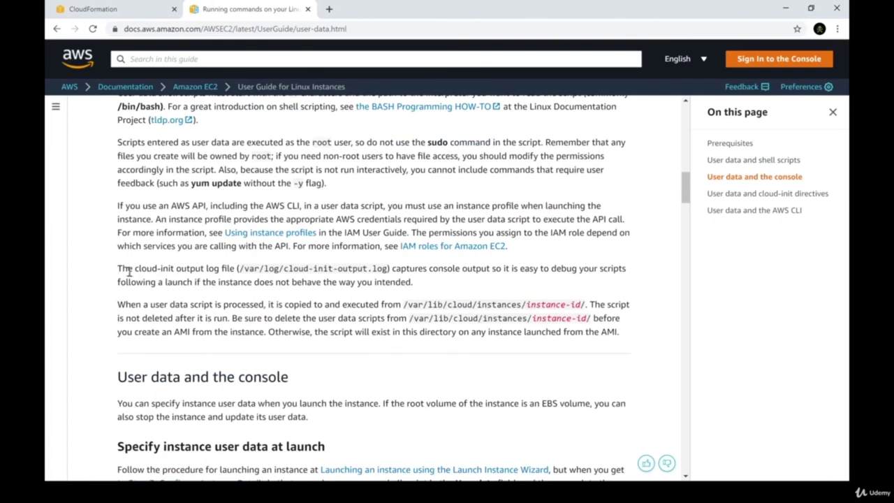
pyautogui.moveTo(120, 269); pyautogui.dragTo(390, 268)
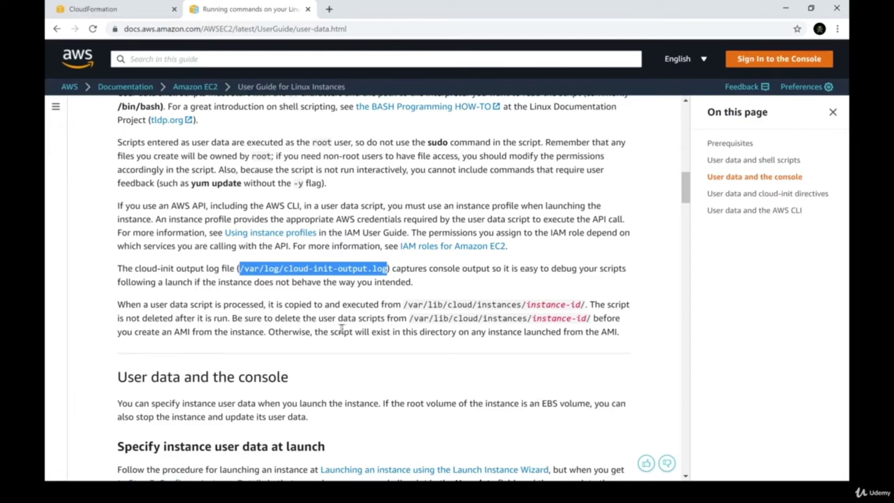
pyautogui.scroll(4, 342, 326)
pyautogui.scroll(8, 340, 328)
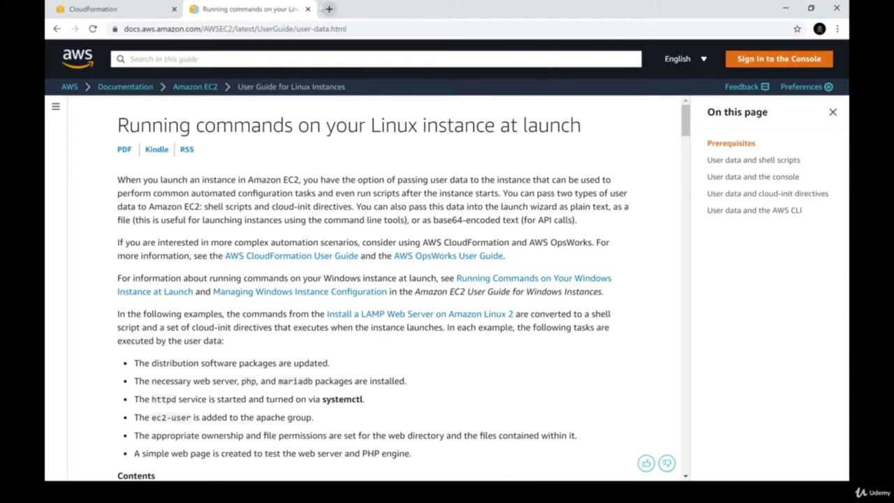
# - Switch to User_Data.yaml in the text editor and examine the SSHKey parameter's type and description
pyautogui.hotkey('alt', 'Tab')
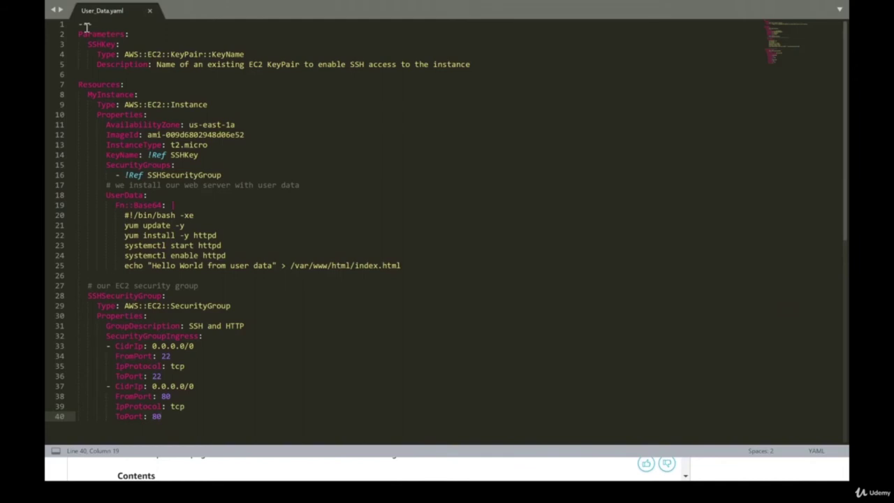
pyautogui.doubleClick(85, 26)
pyautogui.doubleClick(90, 34)
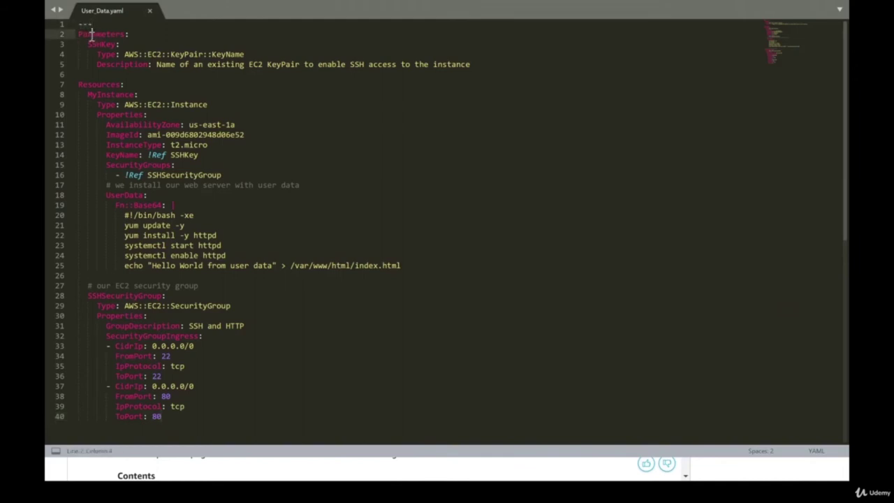
pyautogui.doubleClick(100, 44)
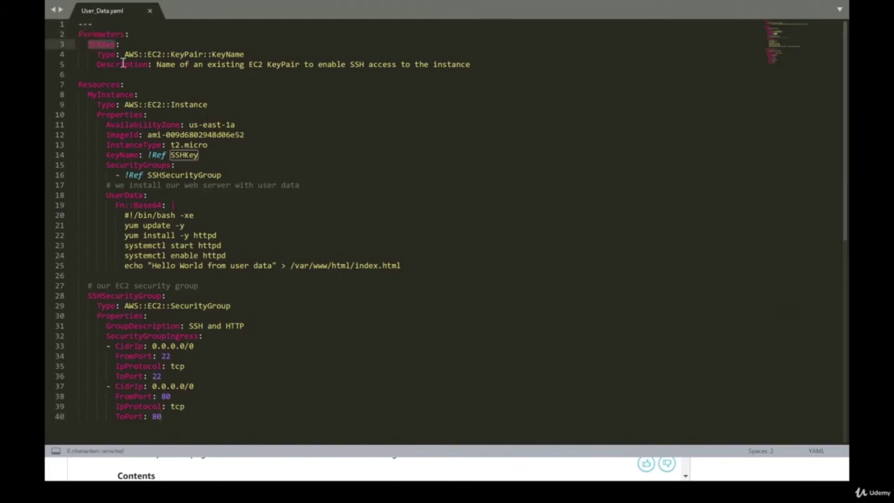
pyautogui.moveTo(97, 55); pyautogui.dragTo(480, 69)
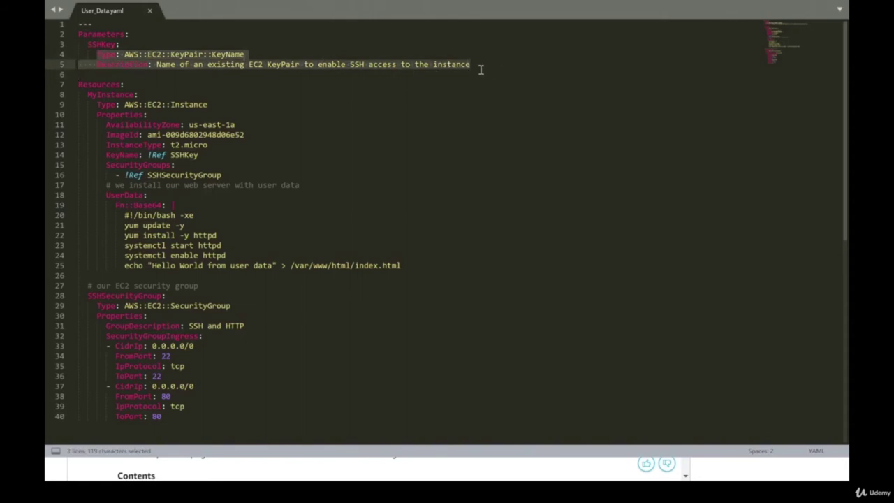
pyautogui.click(491, 75)
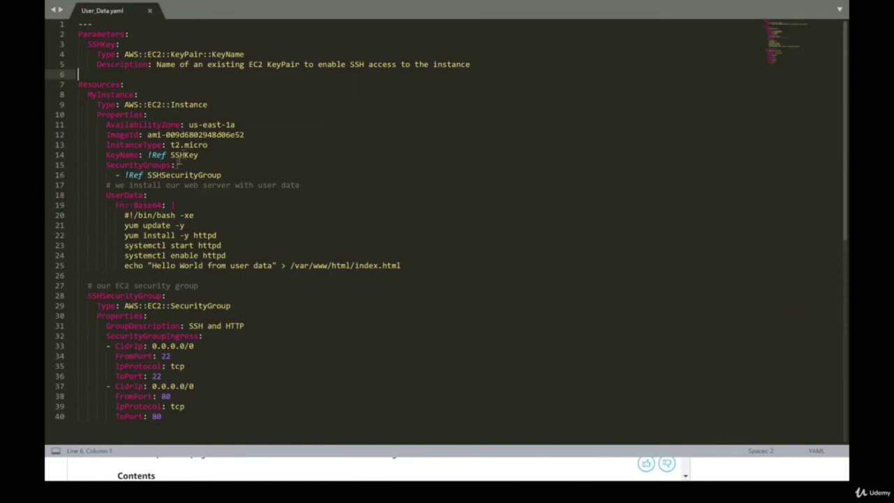
# - Examine the MyInstance resource's properties and match its KeyName !Ref SSHKey value to the SSHKey parameter
pyautogui.doubleClick(108, 96)
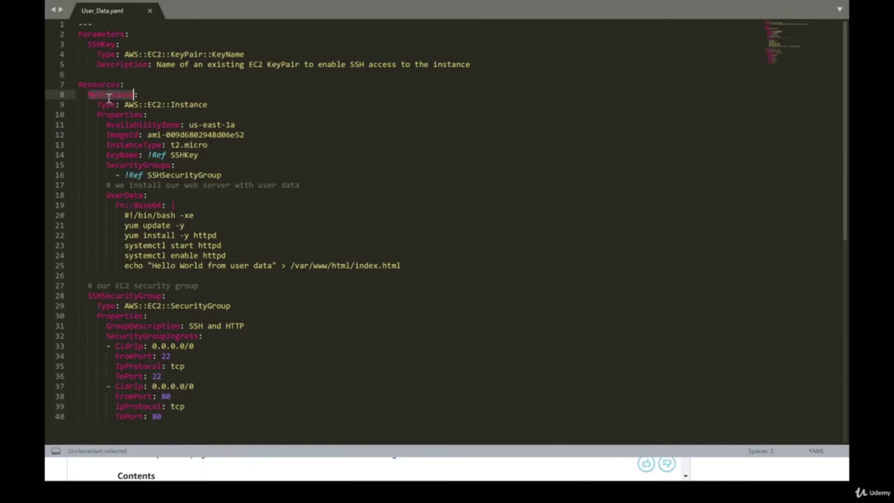
pyautogui.doubleClick(105, 104)
pyautogui.moveTo(132, 111); pyautogui.dragTo(243, 160)
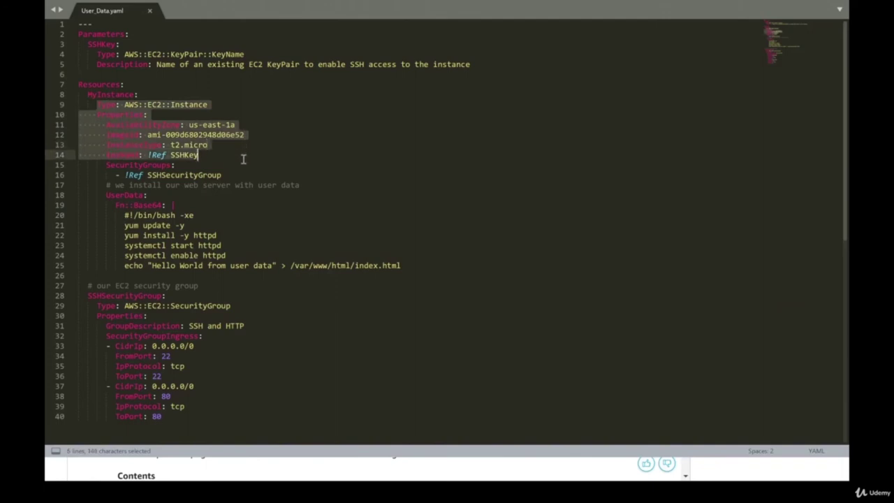
pyautogui.doubleClick(130, 157)
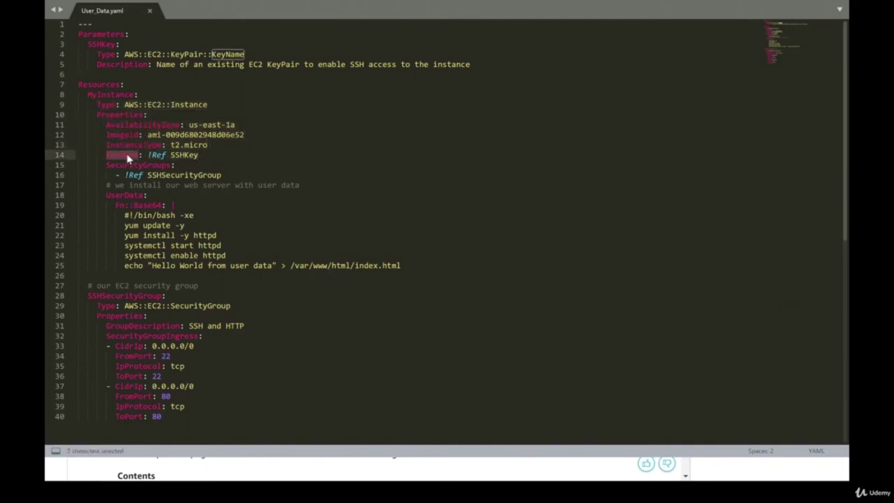
pyautogui.doubleClick(180, 154)
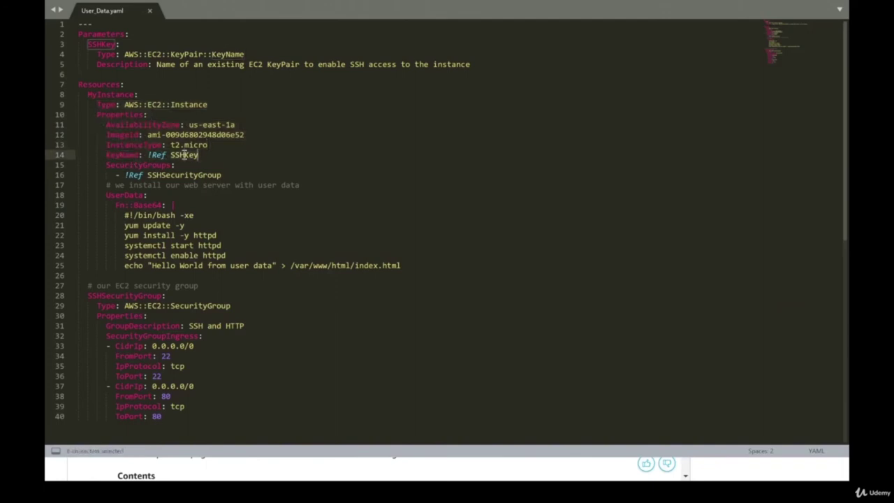
pyautogui.moveTo(88, 44); pyautogui.dragTo(473, 63)
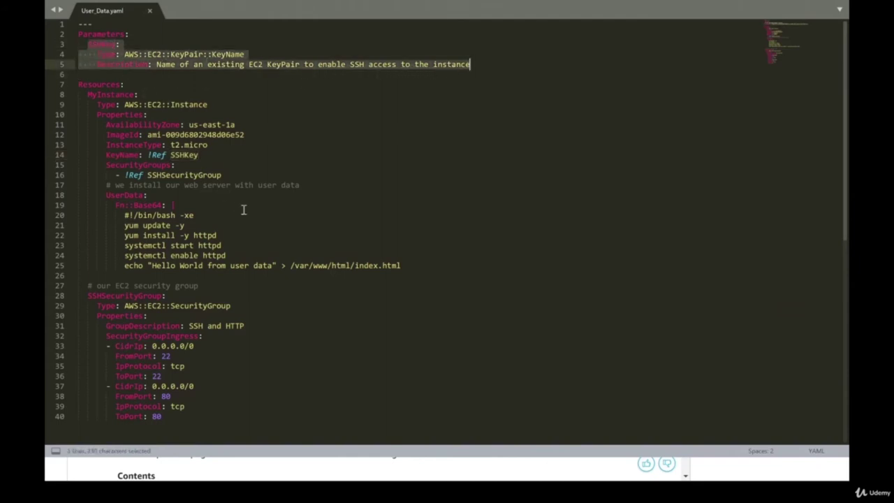
# - Match the instance's SecurityGroups reference to the SSHSecurityGroup resource and review that resource's definition
pyautogui.click(129, 164)
pyautogui.doubleClick(129, 164)
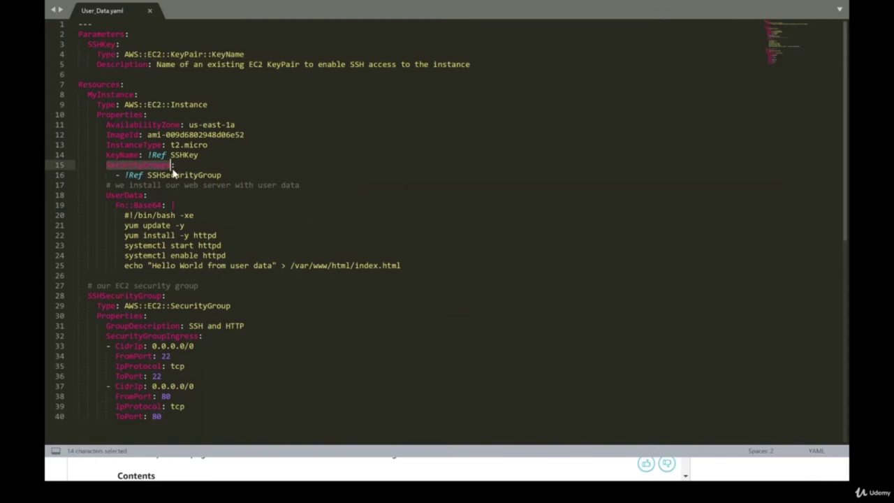
pyautogui.click(165, 174)
pyautogui.doubleClick(165, 175)
pyautogui.scroll(-4, 167, 313)
pyautogui.click(95, 176)
pyautogui.moveTo(95, 176); pyautogui.dragTo(223, 302)
pyautogui.click(222, 301)
pyautogui.scroll(4, 224, 285)
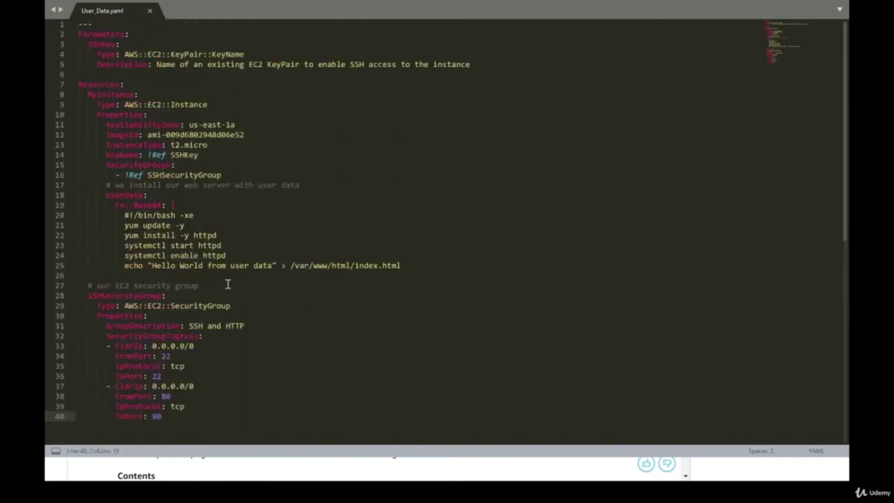
# - Examine the instance's UserData block, its Fn::Base64 function and the pipe character after it
pyautogui.moveTo(106, 195); pyautogui.dragTo(415, 265)
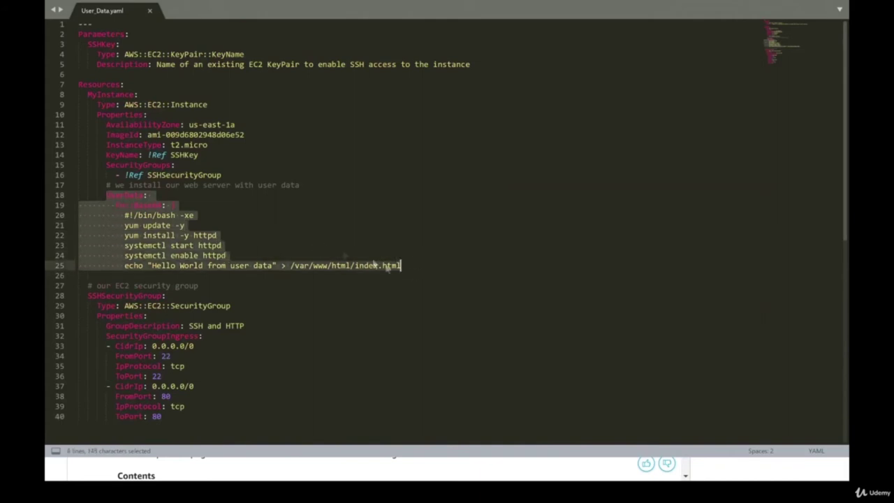
pyautogui.click(116, 205)
pyautogui.click(106, 195)
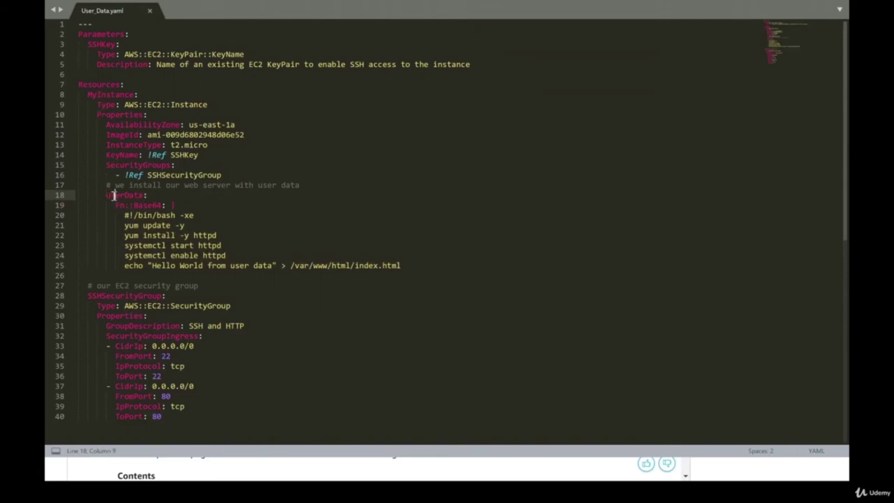
pyautogui.moveTo(117, 205); pyautogui.dragTo(165, 208)
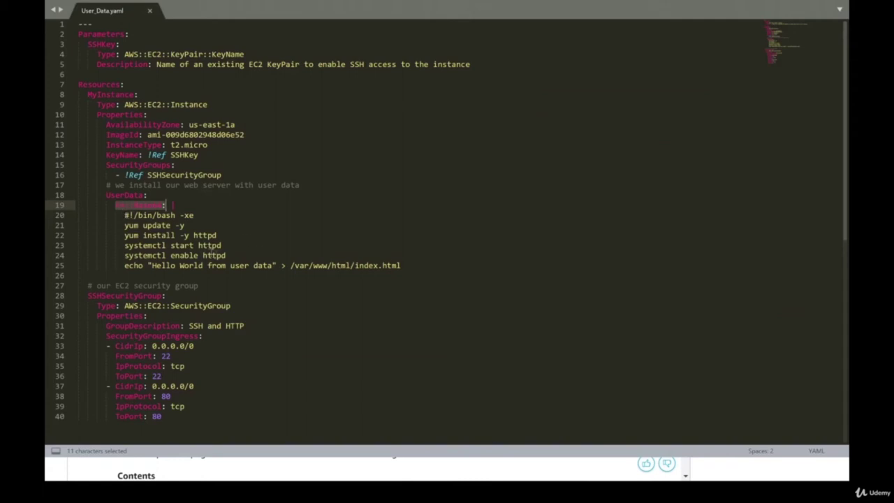
pyautogui.click(120, 206)
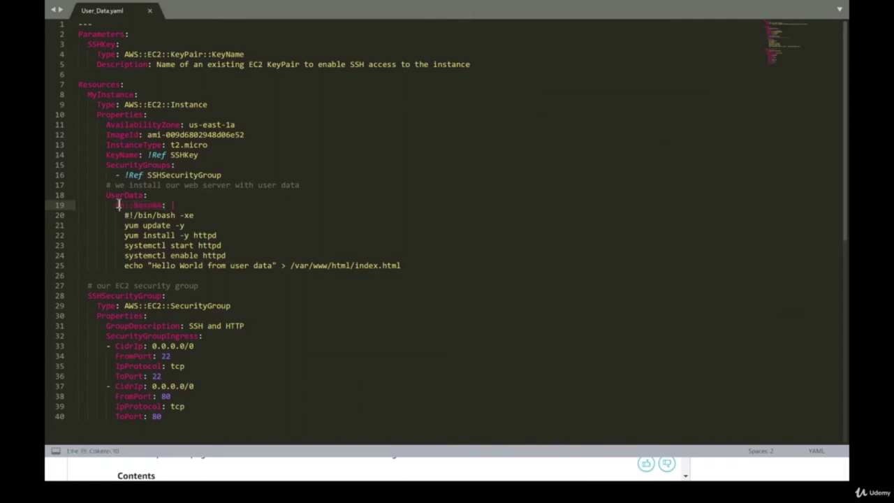
pyautogui.click(174, 205)
pyautogui.doubleClick(179, 207)
pyautogui.click(185, 209)
# - Review the whole script beneath the pipe character and examine its #!/bin/bash -xe line
pyautogui.moveTo(127, 214); pyautogui.dragTo(414, 267)
pyautogui.click(170, 245)
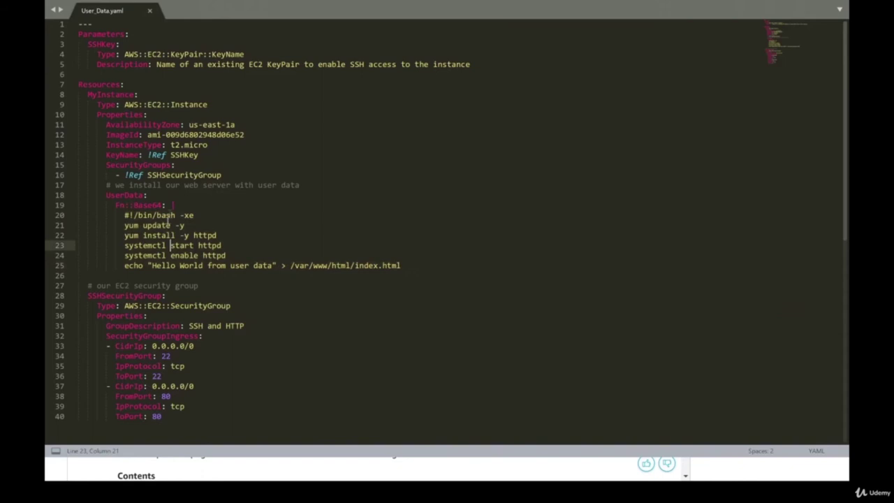
pyautogui.doubleClick(174, 205)
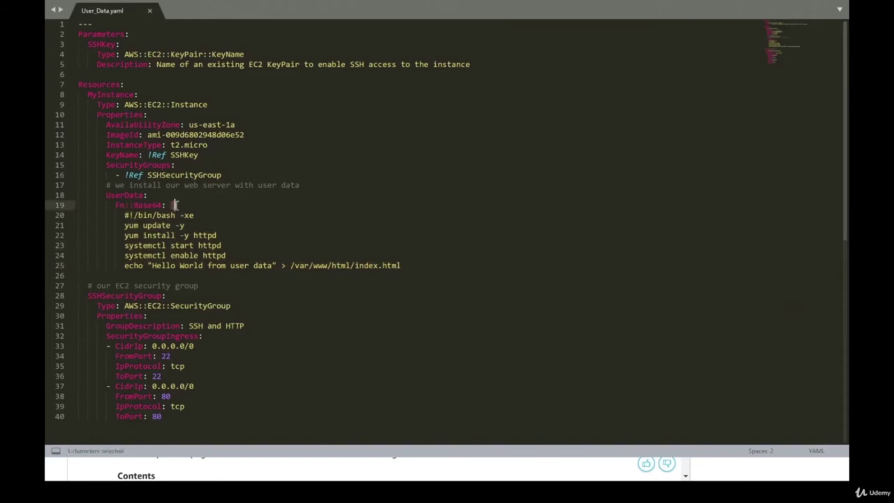
pyautogui.click(130, 215)
pyautogui.moveTo(125, 215); pyautogui.dragTo(200, 218)
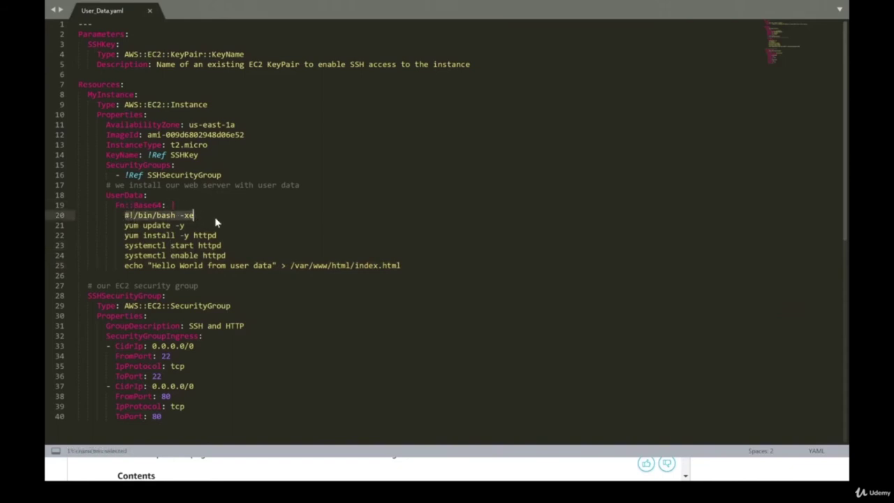
pyautogui.click(175, 218)
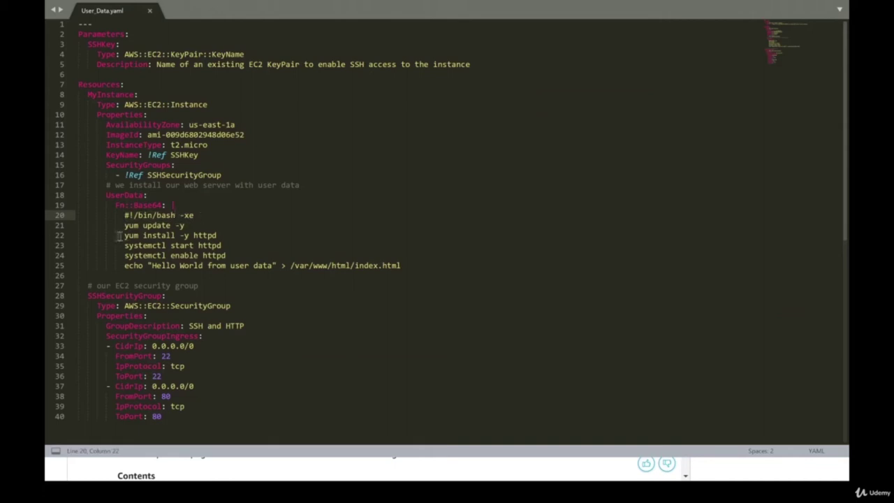
# - Examine the script's yum update line, the three httpd commands and the echo line writing to /var/www/html/index.html
pyautogui.moveTo(123, 226); pyautogui.dragTo(185, 225)
pyautogui.doubleClick(209, 236)
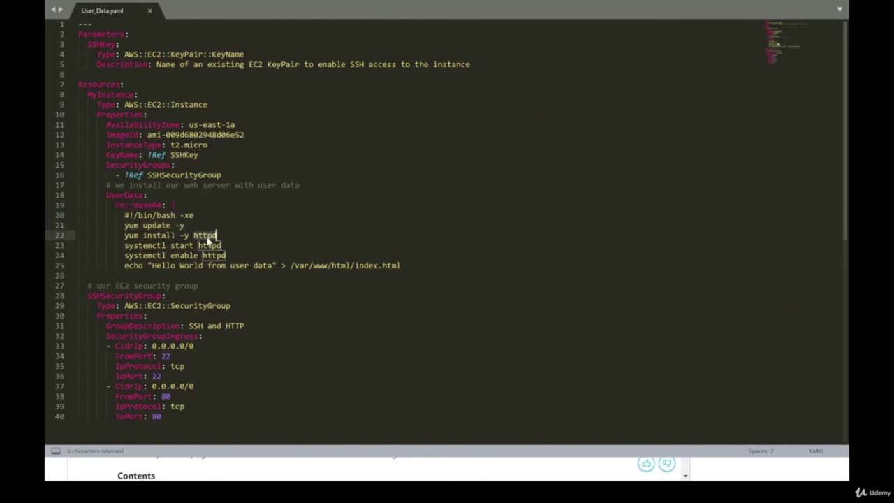
pyautogui.doubleClick(210, 246)
pyautogui.doubleClick(214, 255)
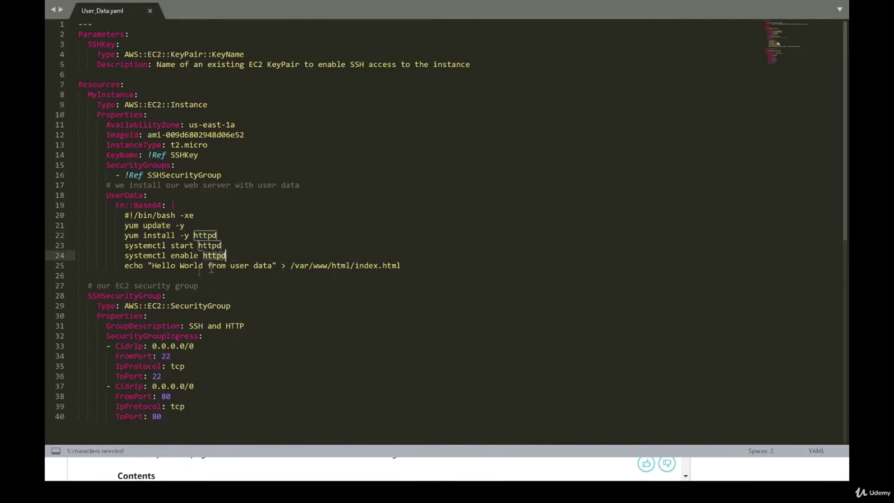
pyautogui.moveTo(151, 266); pyautogui.dragTo(249, 266)
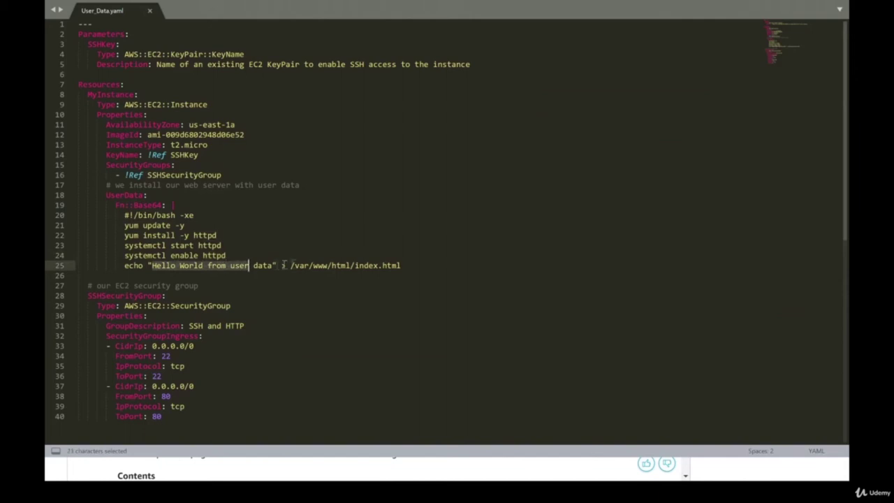
pyautogui.moveTo(337, 265); pyautogui.dragTo(409, 266)
pyautogui.click(411, 265)
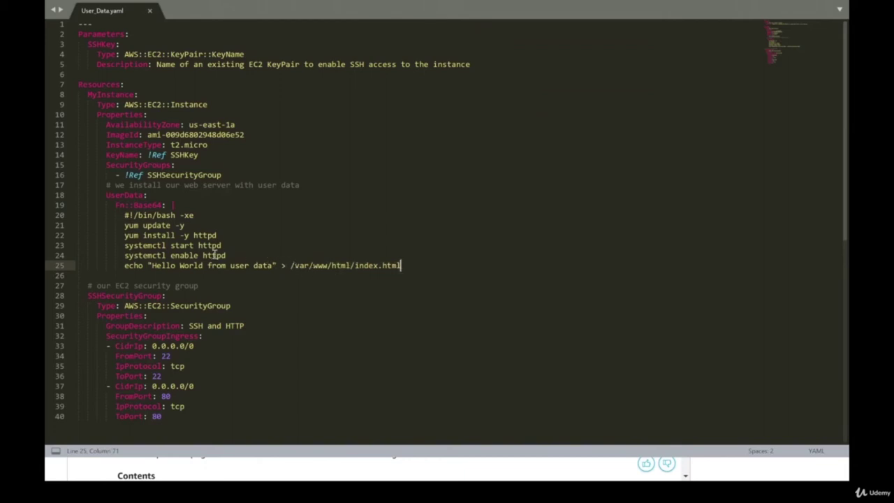
pyautogui.moveTo(150, 266); pyautogui.dragTo(254, 268)
pyautogui.click(266, 264)
# - Switch to the CloudFormation console, start a new stack, upload User_Data.yaml as its template and proceed to the stack details
pyautogui.hotkey('alt', 'Tab')
pyautogui.click(122, 7)
pyautogui.click(586, 199)
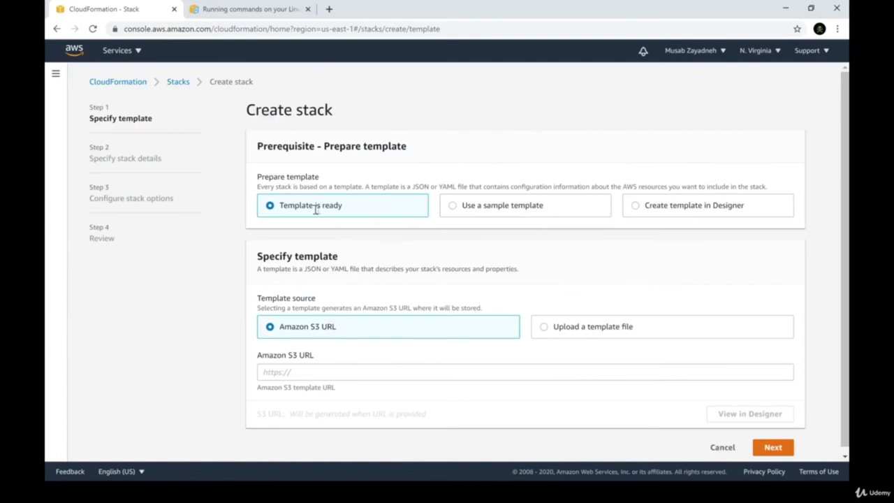
pyautogui.click(592, 328)
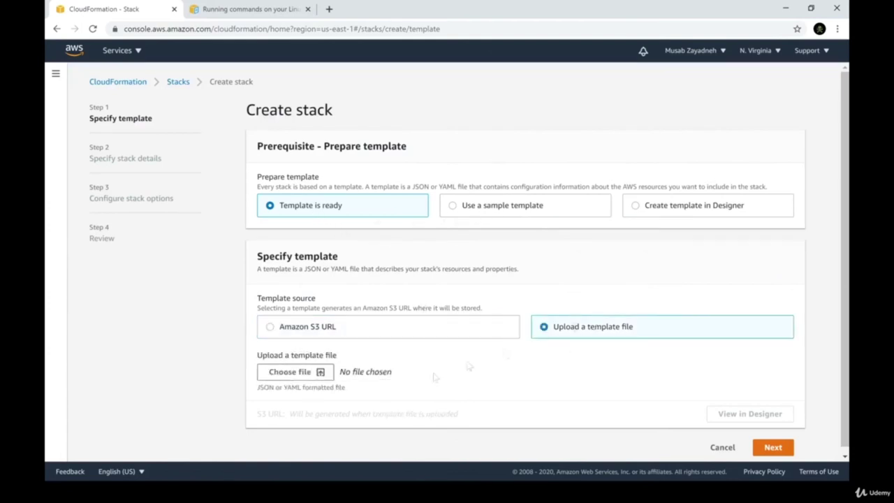
pyautogui.click(315, 371)
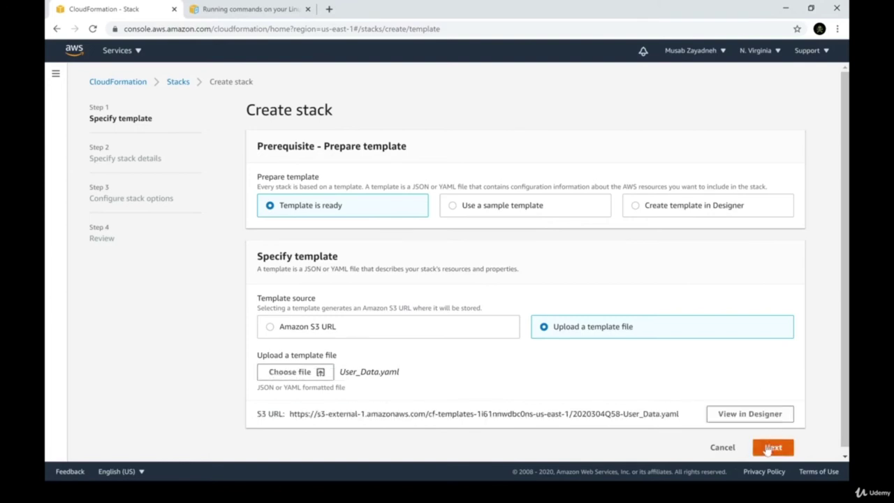
pyautogui.click(772, 447)
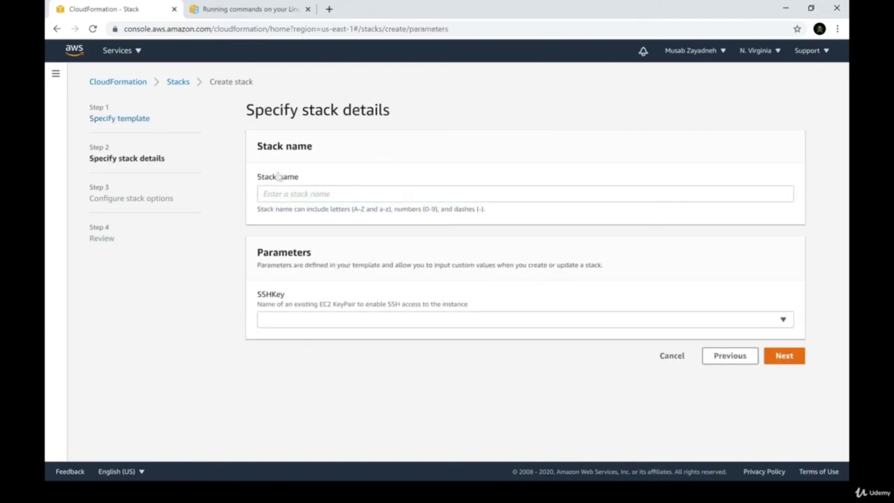
# - Enter user_data_stack as the stack name, choose the tete key pair for SSHKey and try to continue
pyautogui.click(292, 191)
pyautogui.write('user_data_stack')
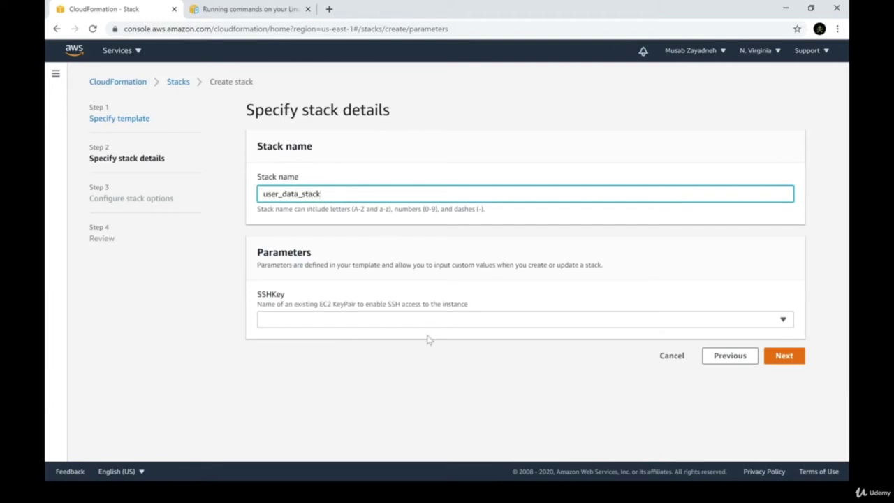
pyautogui.click(294, 253)
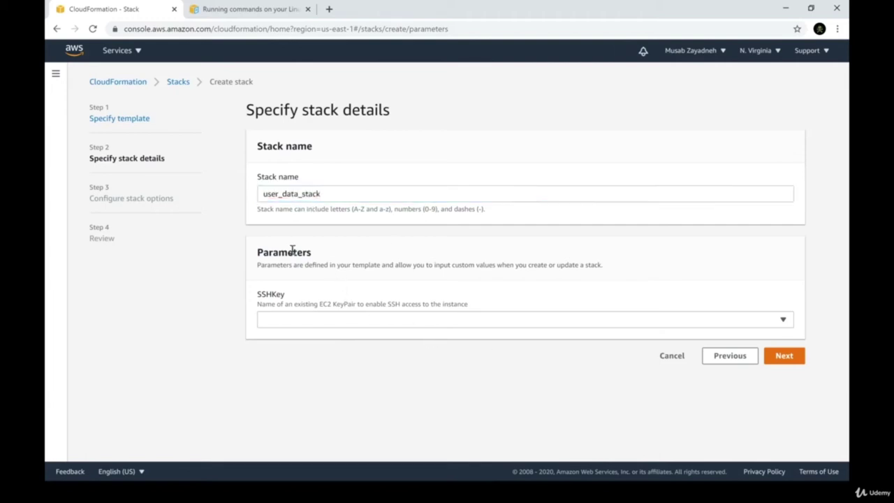
pyautogui.click(294, 320)
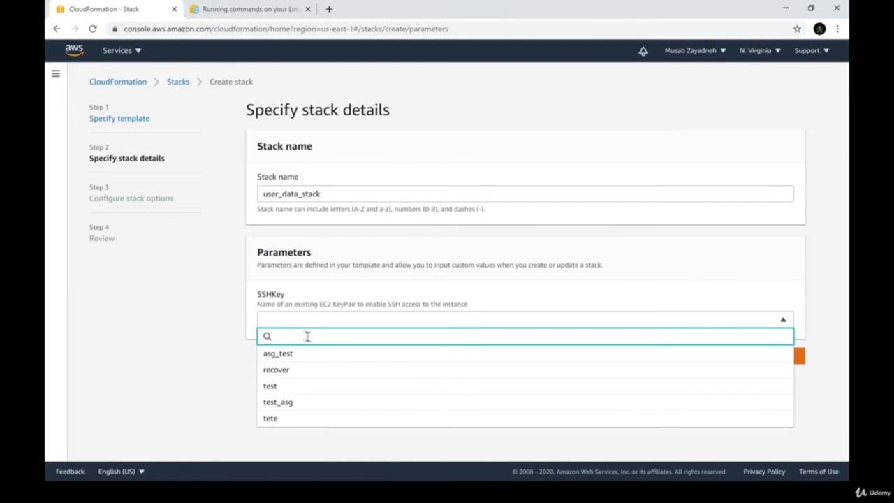
pyautogui.click(289, 419)
pyautogui.click(789, 354)
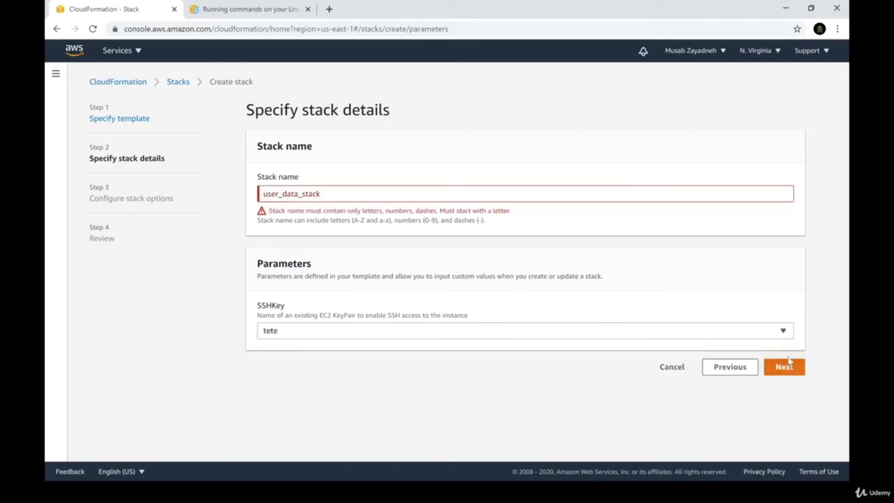
# - Replace the underscores so the stack name reads user-data-stack, and proceed to the stack options
pyautogui.click(296, 193)
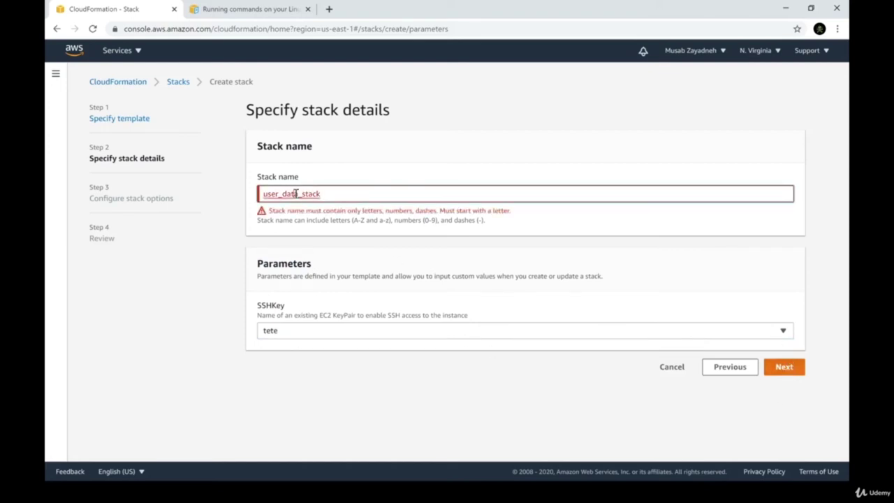
pyautogui.press('BackSpace')
pyautogui.write('-')
pyautogui.click(300, 193)
pyautogui.press('BackSpace')
pyautogui.write('-')
pyautogui.click(790, 366)
# - Add a stack tag with the key Name and the value Test_Stack
pyautogui.click(421, 197)
pyautogui.write('N')
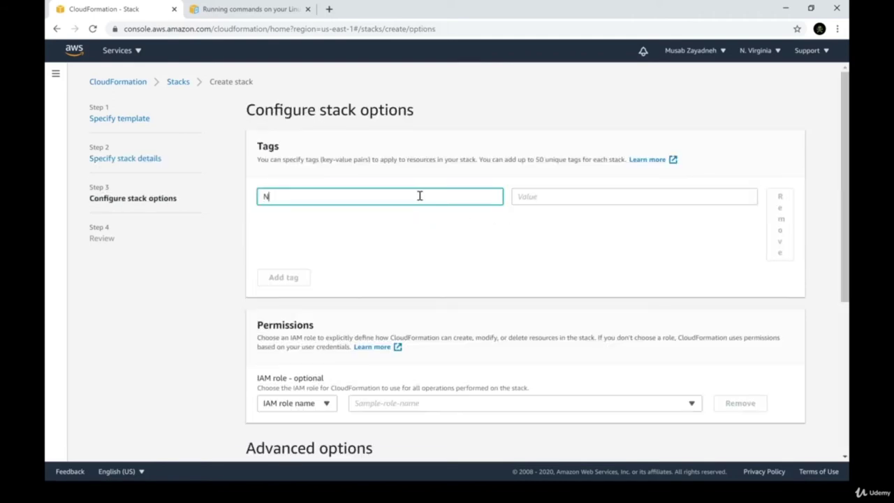
pyautogui.write('ame')
pyautogui.click(561, 199)
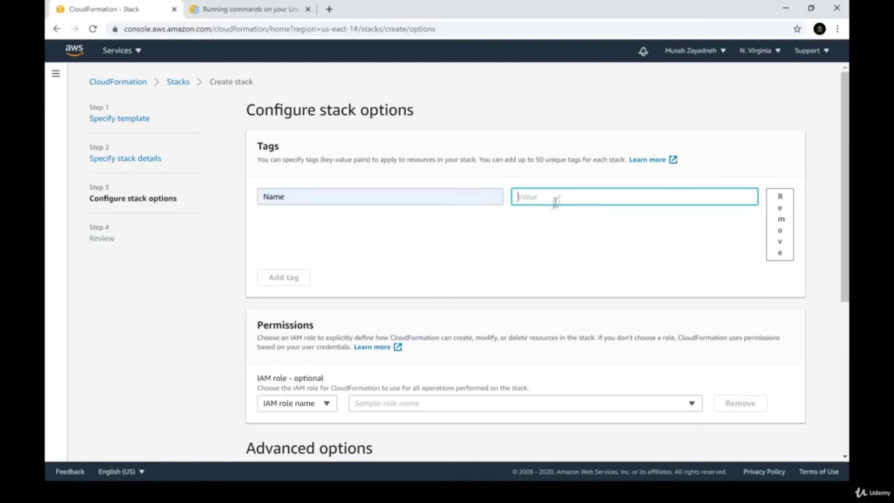
pyautogui.write('Test_Stack')
pyautogui.scroll(-4, 543, 221)
pyautogui.scroll(1, 383, 172)
pyautogui.scroll(-2, 383, 172)
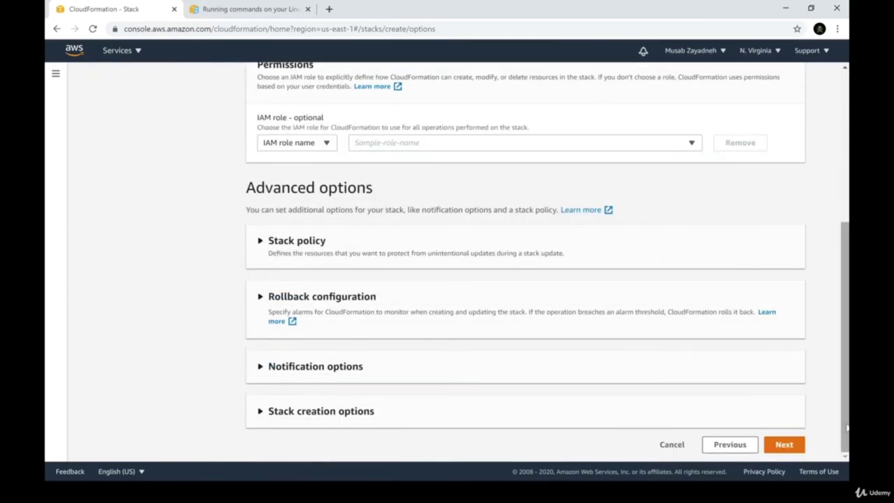
# - Proceed to the review page and create user-data-stack with the remaining options left at their defaults
pyautogui.click(800, 449)
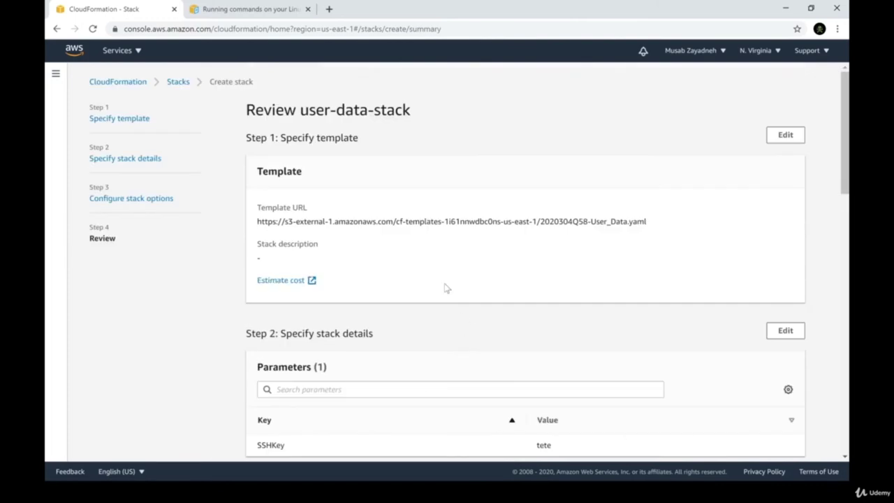
pyautogui.scroll(-10, 371, 245)
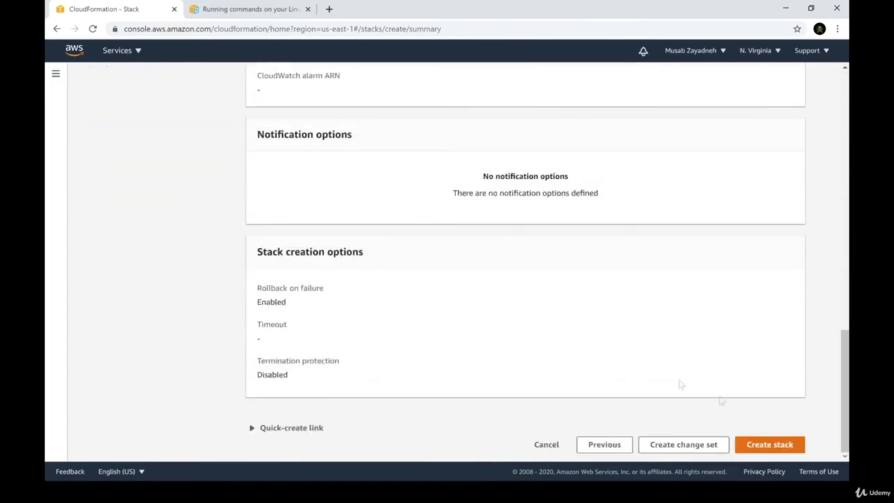
pyautogui.click(794, 445)
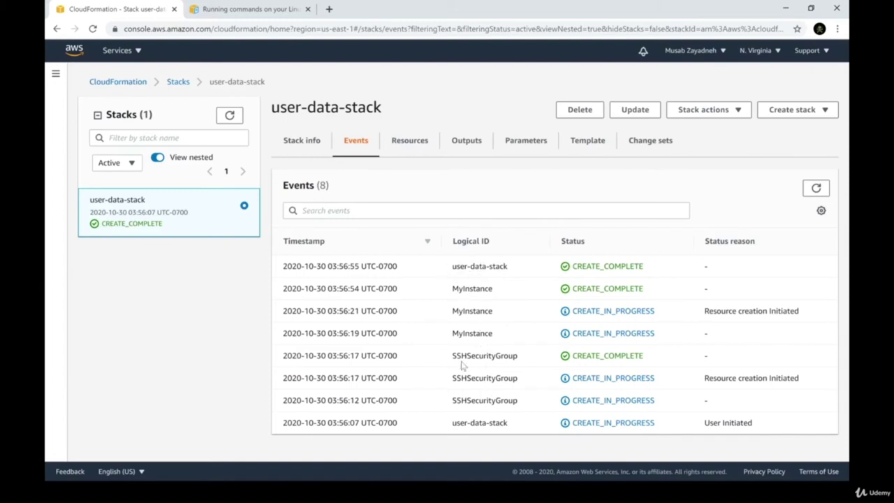
# - Open the MyInstance EC2 instance from the stack's resources and select it in the instance list
pyautogui.click(397, 151)
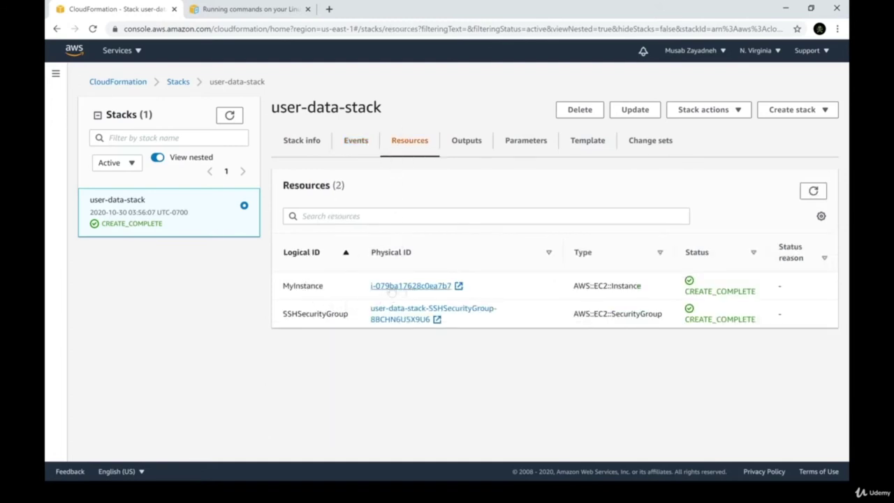
pyautogui.doubleClick(309, 286)
pyautogui.click(409, 287)
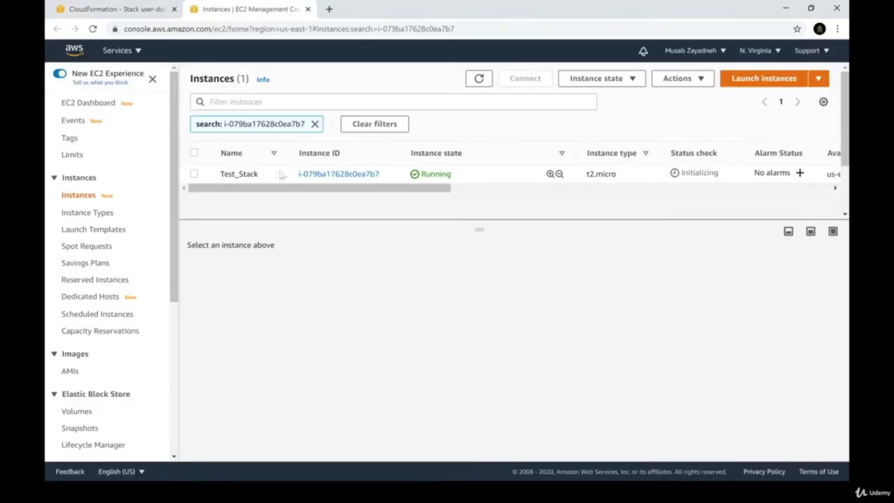
pyautogui.click(235, 177)
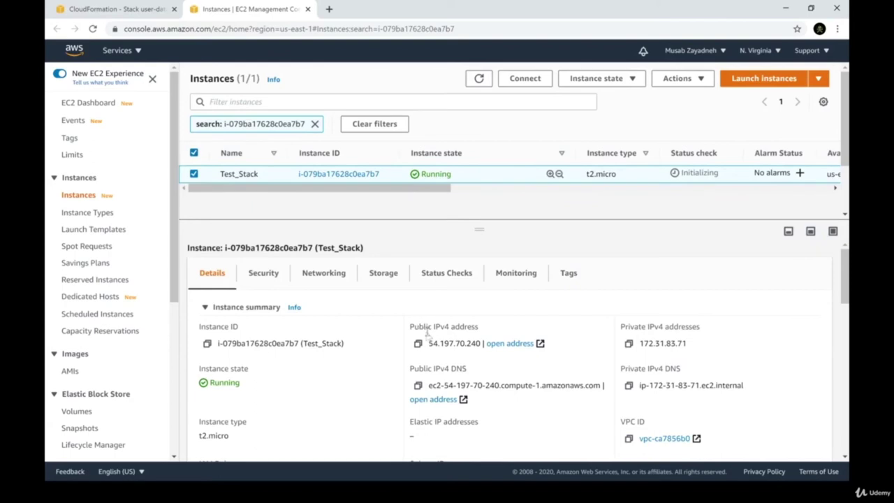
# - Review the Test_Stack instance's details and examine its tags, including the aws:cloudformation:stack-id key
pyautogui.scroll(-1, 412, 388)
pyautogui.scroll(-5, 412, 388)
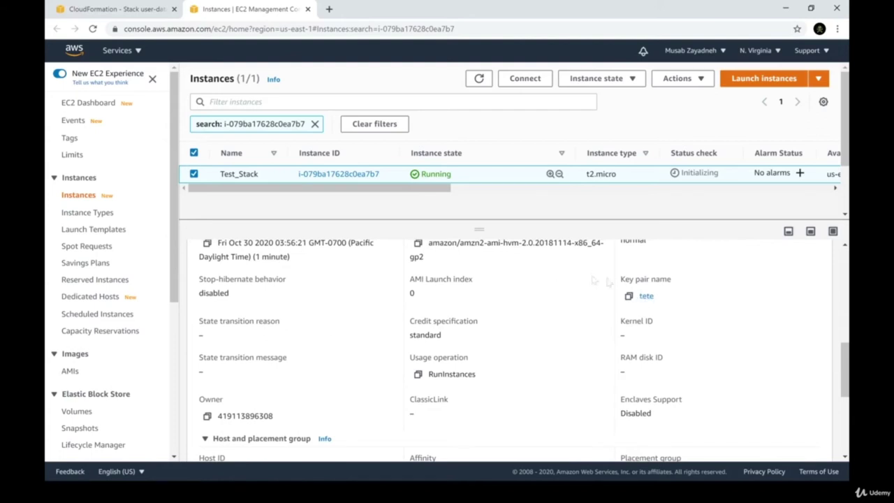
pyautogui.scroll(6, 366, 383)
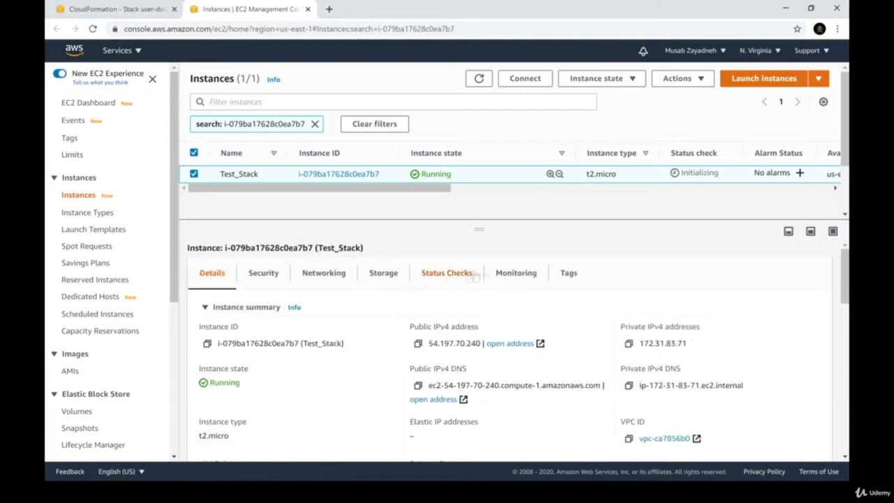
pyautogui.click(573, 274)
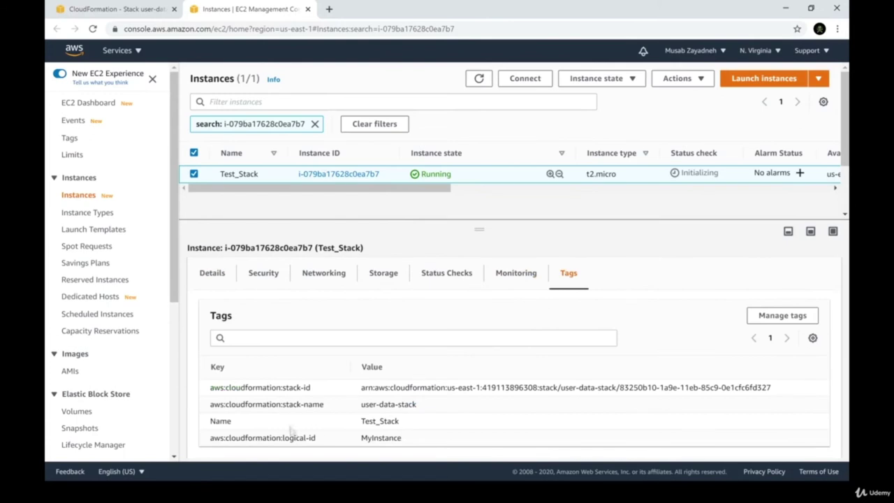
pyautogui.doubleClick(246, 387)
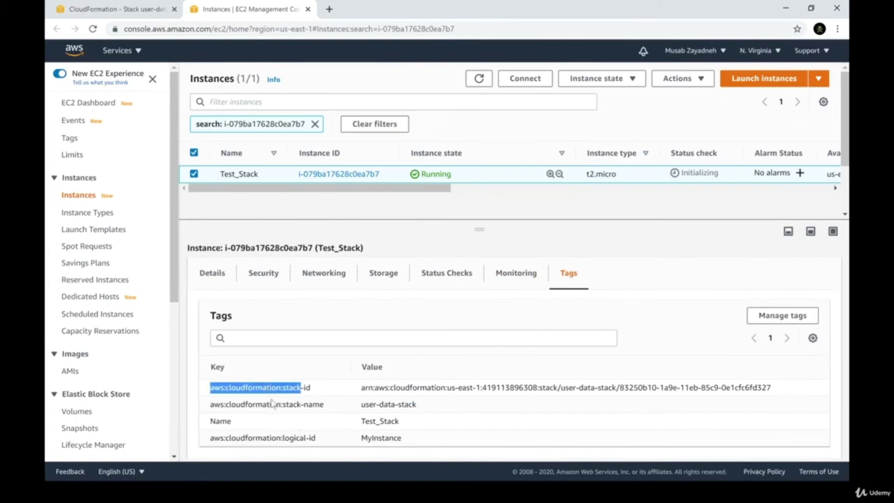
# - Examine the instance's inbound security rules for ports 80 and 22, their sources and their security group
pyautogui.click(323, 274)
pyautogui.click(287, 276)
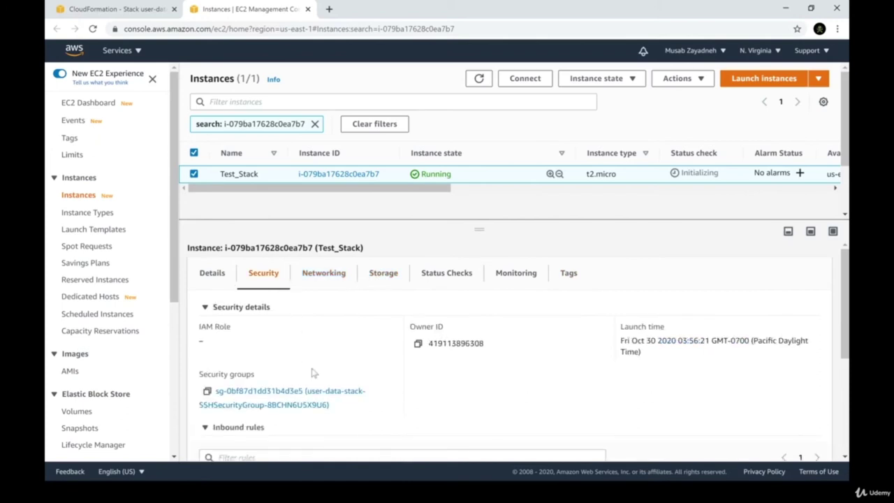
pyautogui.scroll(-3, 313, 374)
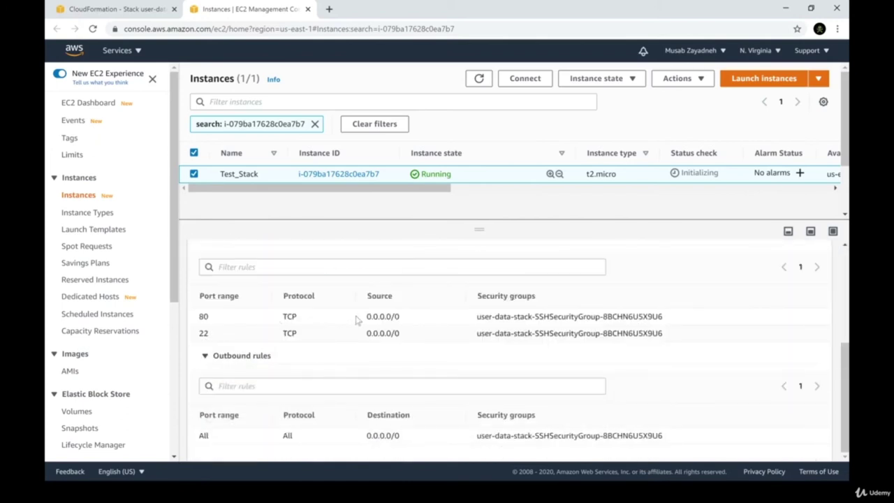
pyautogui.moveTo(364, 319); pyautogui.dragTo(417, 318)
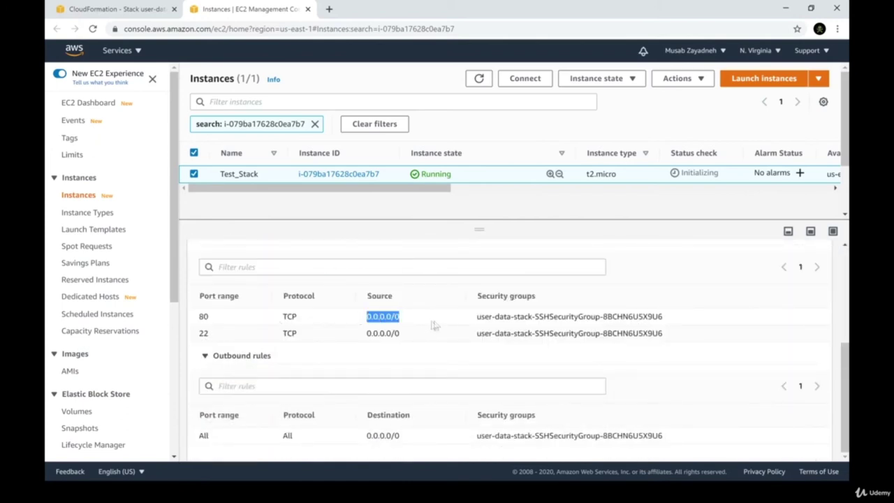
pyautogui.moveTo(394, 335); pyautogui.dragTo(366, 334)
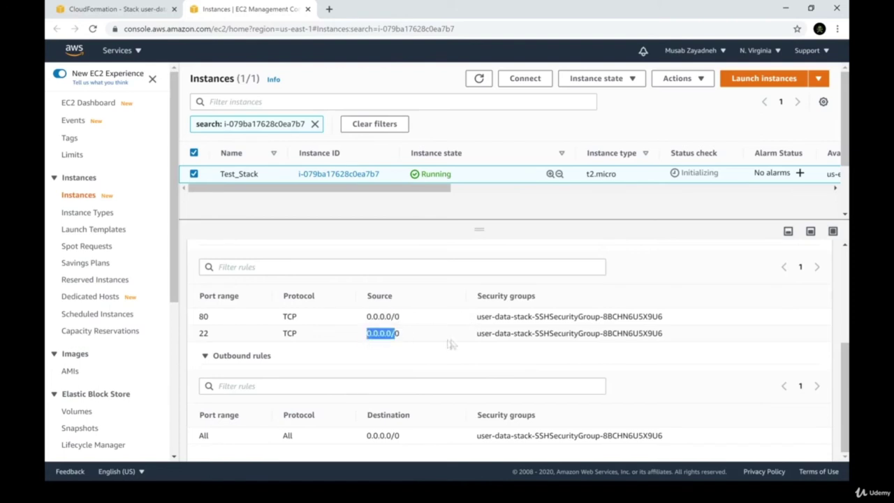
pyautogui.moveTo(531, 317); pyautogui.dragTo(639, 315)
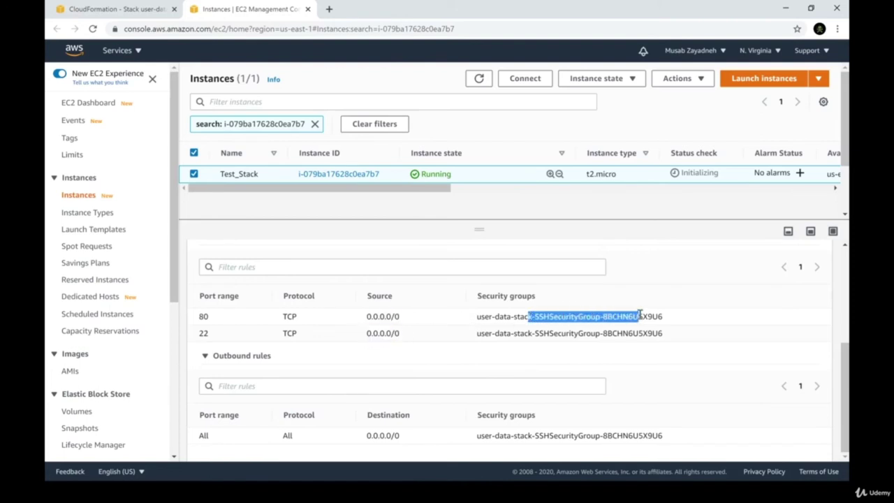
# - Connect to the instance through EC2 Instance Connect as ec2-user and print /var/log/cloud-init-output.log with cat
pyautogui.scroll(3, 370, 361)
pyautogui.click(531, 81)
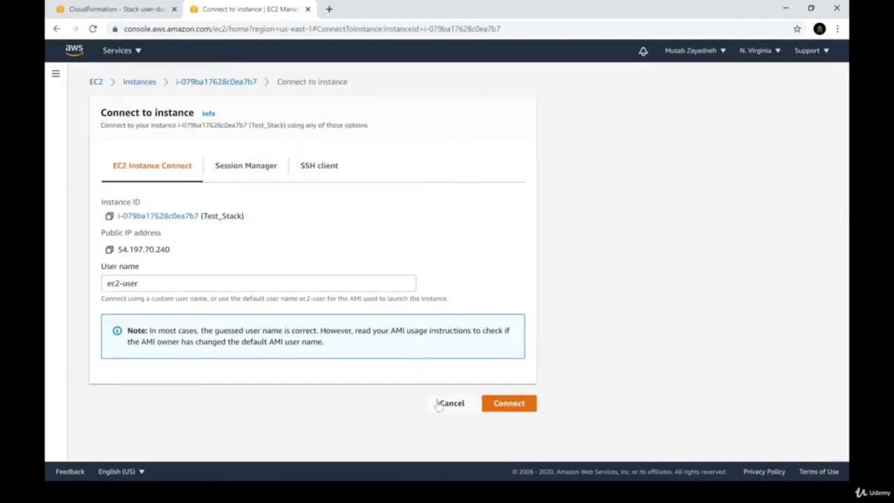
pyautogui.click(520, 402)
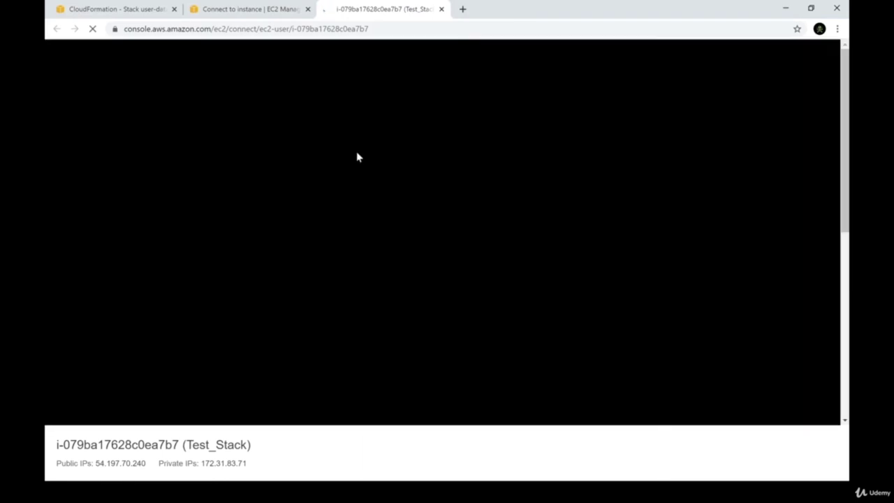
pyautogui.write('cat /var/log/c')
pyautogui.press('Tab')
pyautogui.press('Tab')
pyautogui.write('-ou')
pyautogui.press('Tab')
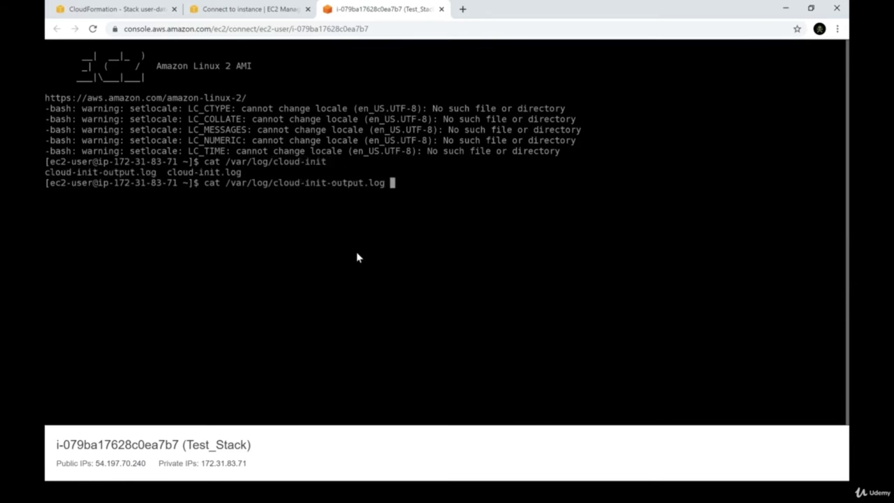
pyautogui.press('Return')
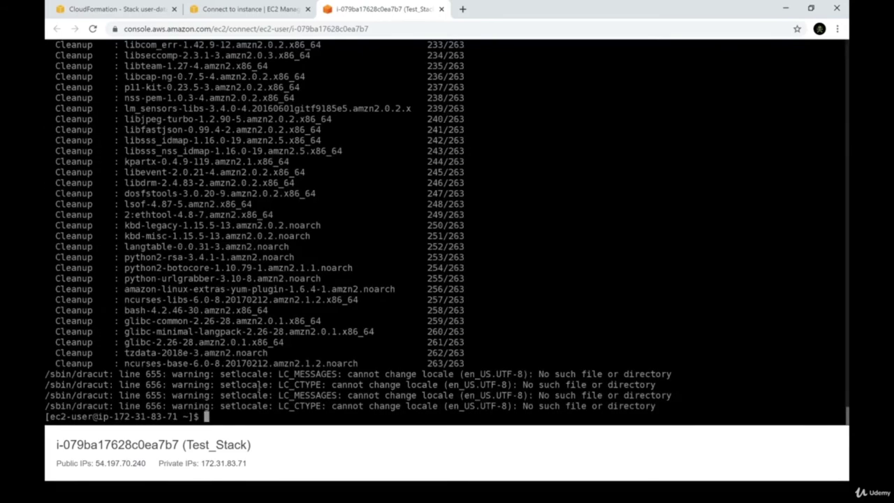
# - Look back through the printed cloud-init-output.log for the package update activity
pyautogui.scroll(20, 259, 381)
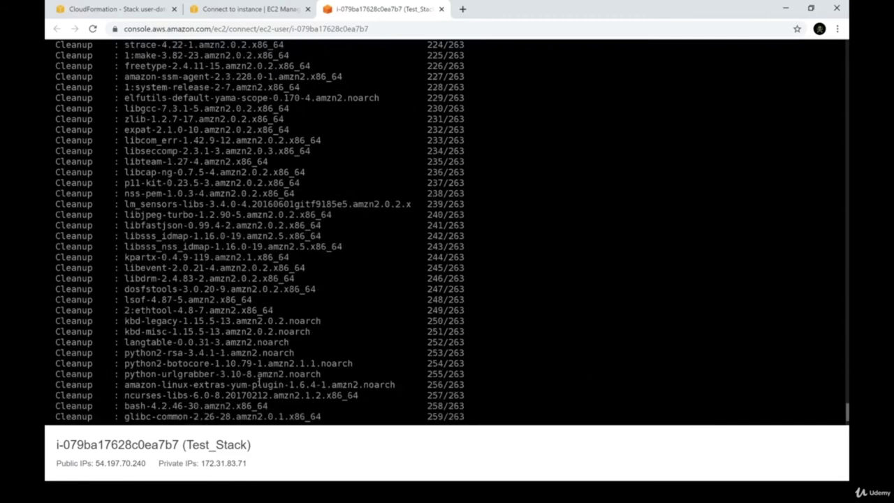
pyautogui.scroll(20, 258, 381)
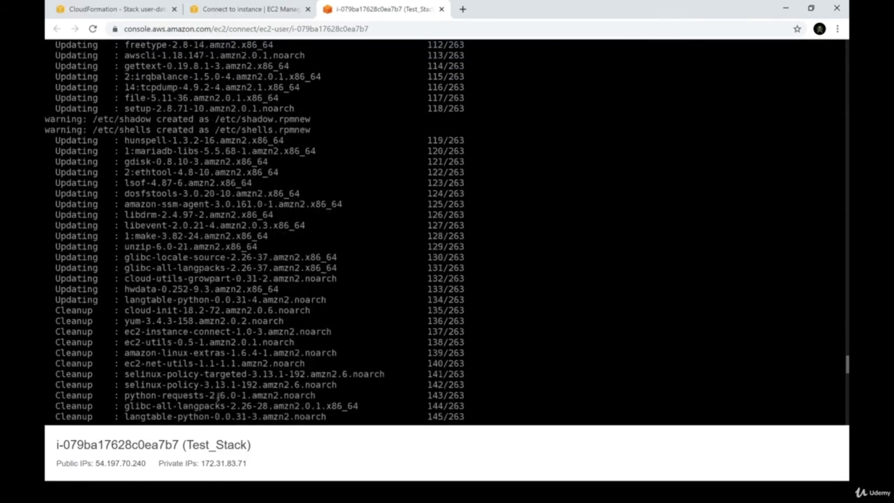
pyautogui.scroll(20, 248, 281)
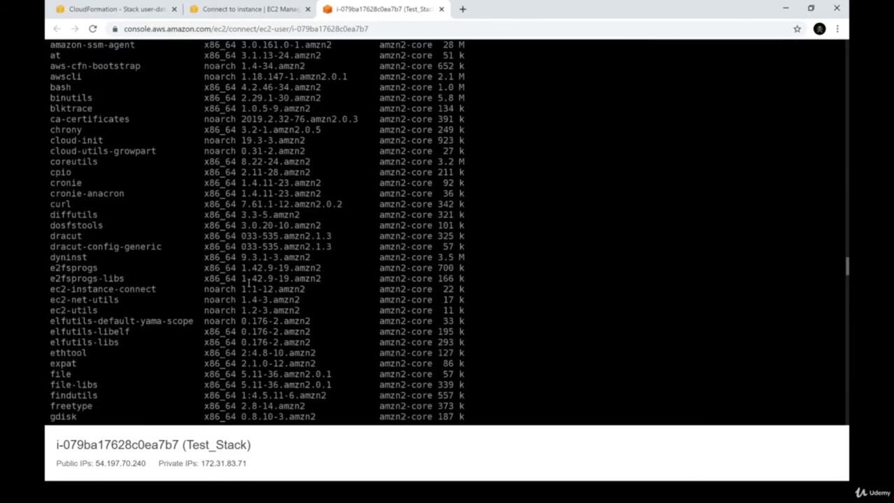
pyautogui.scroll(-10, 248, 283)
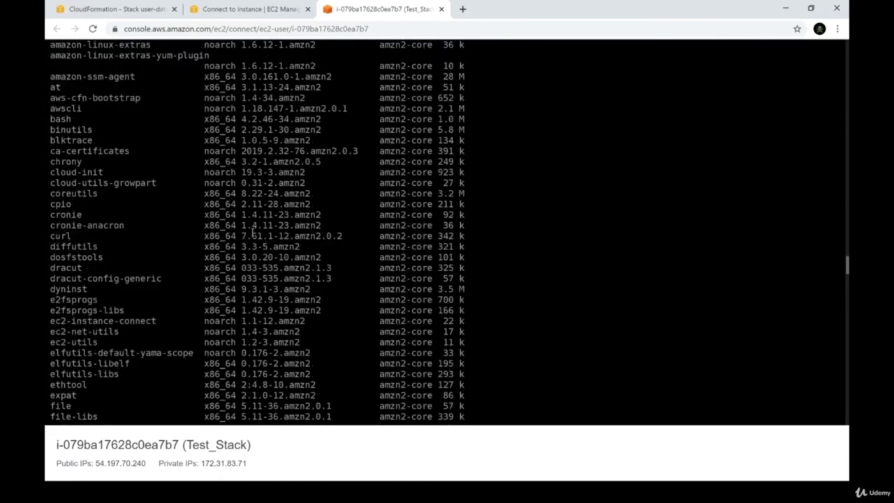
pyautogui.scroll(20, 253, 230)
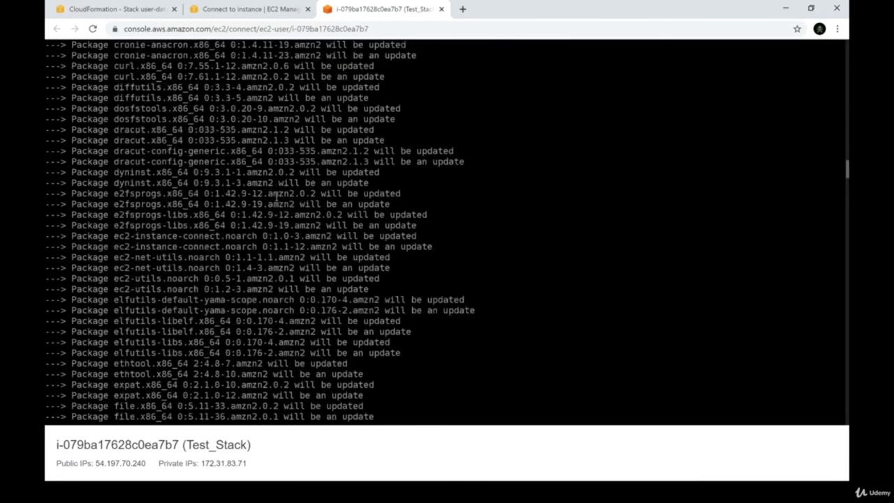
pyautogui.scroll(5, 278, 203)
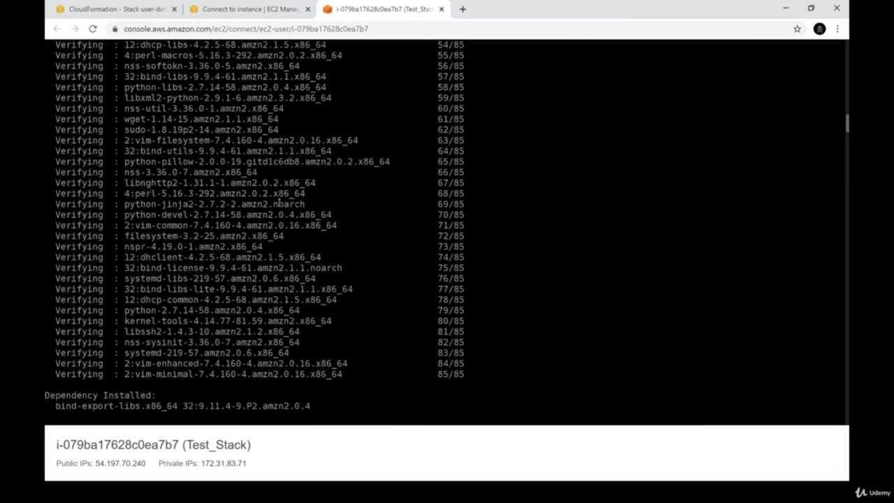
# - Recall the previous cat command, change its target to /var/log/cloud-init.log and run it
pyautogui.press('Up')
pyautogui.press('BackSpace')
pyautogui.press('BackSpace')
pyautogui.press('BackSpace')
pyautogui.press('BackSpace')
pyautogui.press('BackSpace')
pyautogui.press('BackSpace')
pyautogui.press('BackSpace')
pyautogui.press('BackSpace')
pyautogui.press('BackSpace')
pyautogui.press('BackSpace')
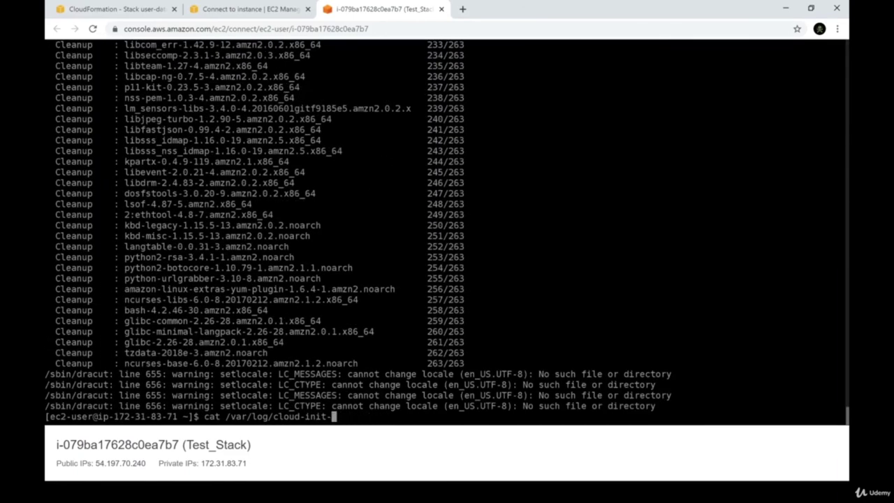
pyautogui.press('BackSpace')
pyautogui.write('.log')
pyautogui.press('Return')
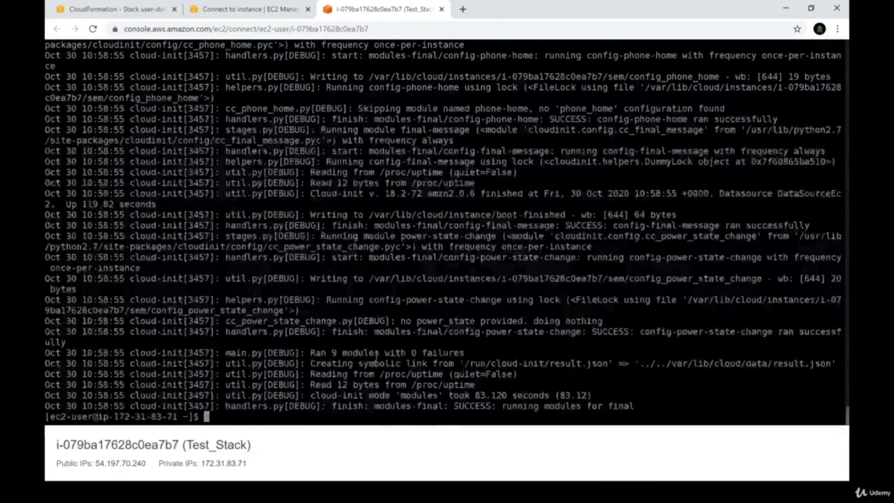
# - Copy the instance's public IP address from its connection page and open it in a new browser tab to check the web server's page
pyautogui.scroll(5, 321, 280)
pyautogui.scroll(-5, 322, 240)
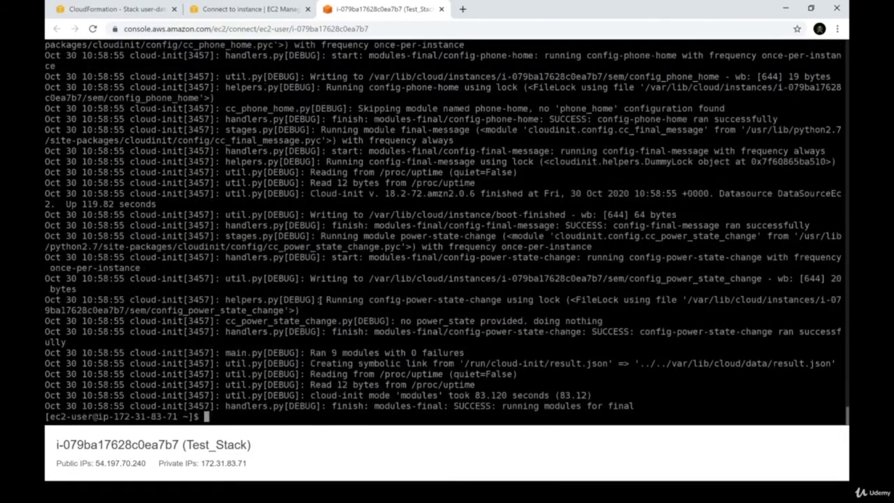
pyautogui.click(260, 10)
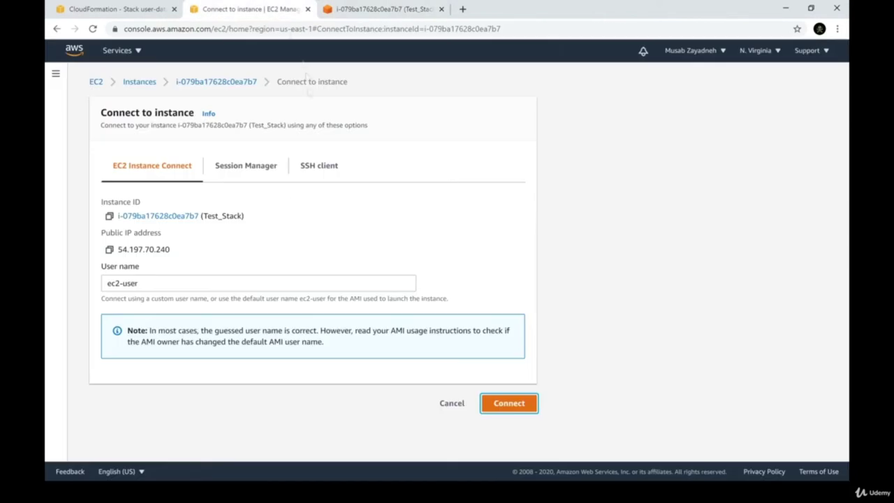
pyautogui.doubleClick(149, 250)
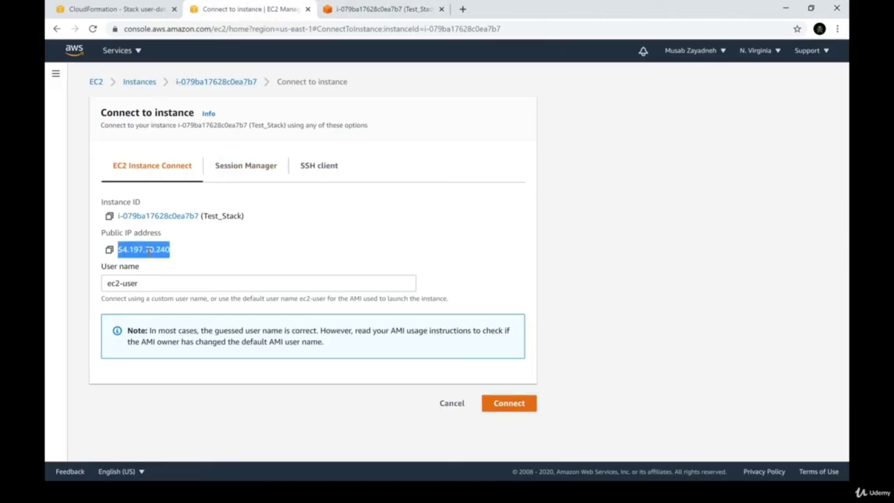
pyautogui.hotkey('ctrl', 'c')
pyautogui.hotkey('ctrl', 't')
pyautogui.hotkey('ctrl', 'v')
pyautogui.press('Return')
pyautogui.moveTo(51, 50); pyautogui.dragTo(177, 90)
pyautogui.click(177, 90)
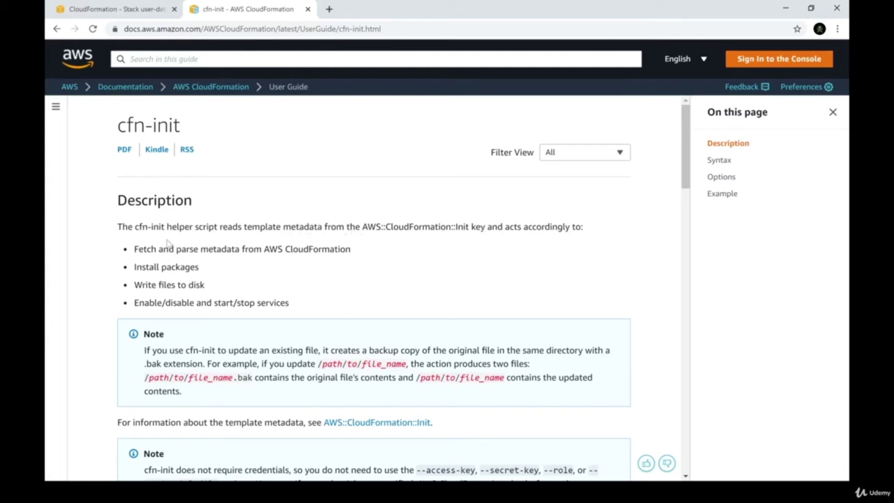
# - Read the list of tasks in the cfn-init description, from fetching metadata to enabling and starting services
pyautogui.moveTo(134, 248); pyautogui.dragTo(353, 249)
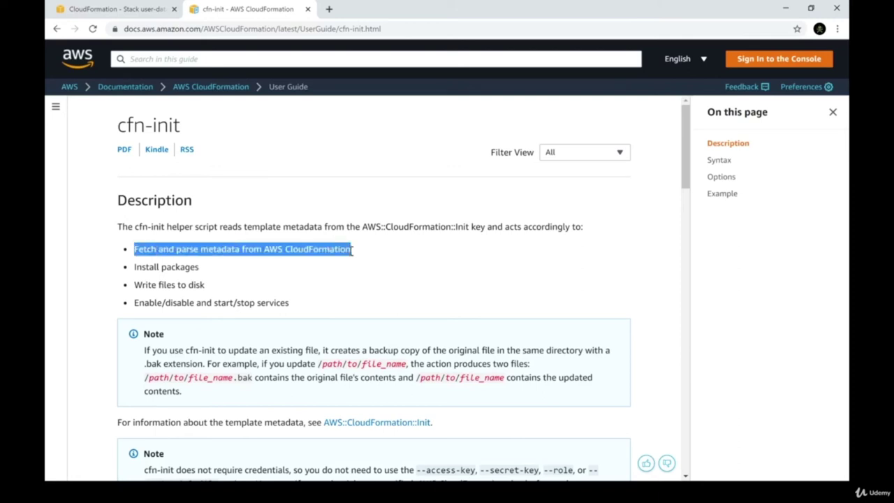
pyautogui.moveTo(134, 267); pyautogui.dragTo(215, 290)
pyautogui.moveTo(134, 303); pyautogui.dragTo(284, 299)
pyautogui.click(305, 313)
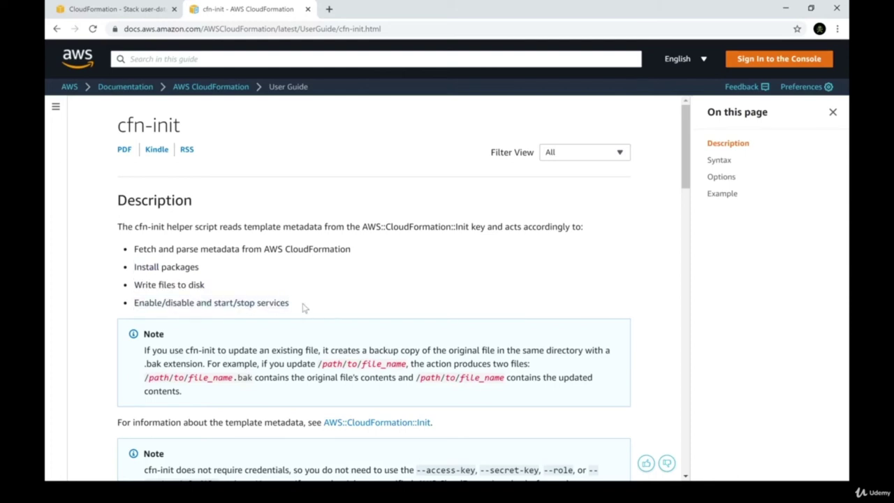
# - Examine the cfn-init call and its stack reference in the YAML example of the cfn-init documentation
pyautogui.scroll(-8, 305, 307)
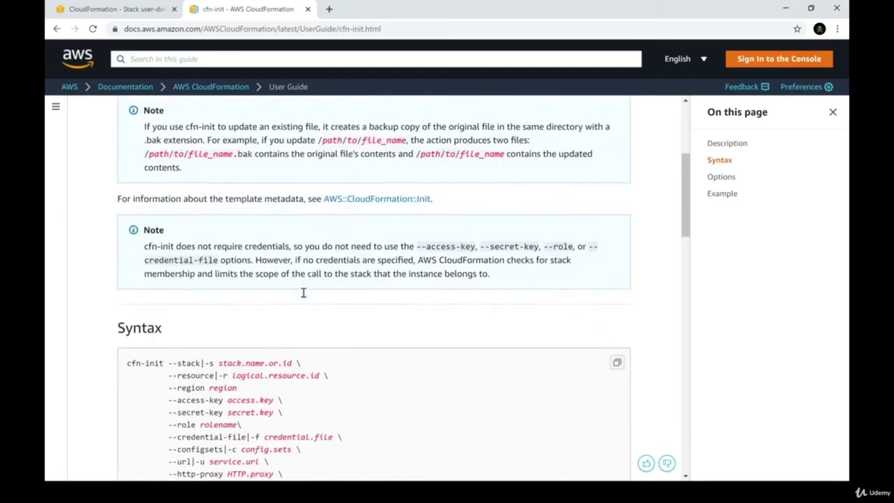
pyautogui.scroll(-10, 279, 271)
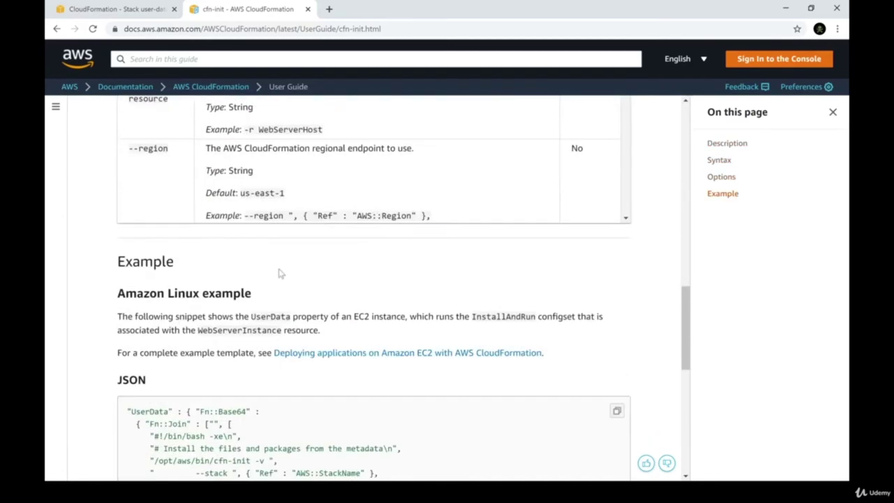
pyautogui.scroll(-4, 229, 237)
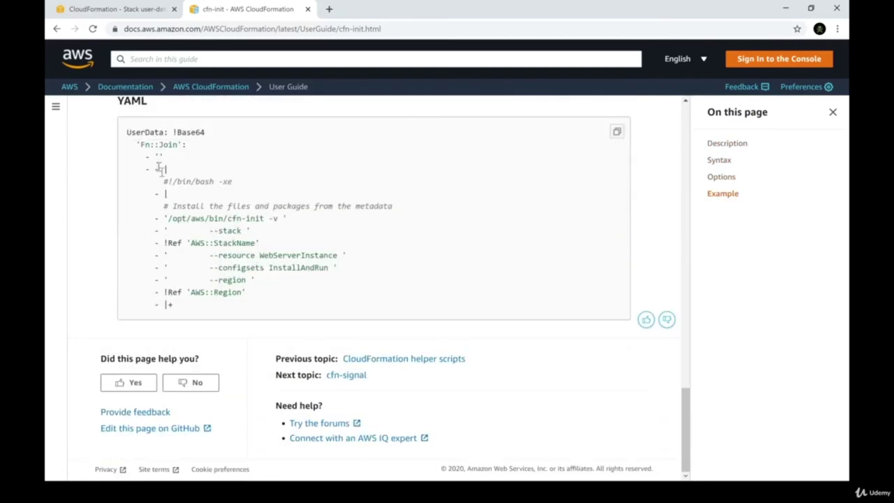
pyautogui.moveTo(231, 206); pyautogui.dragTo(333, 206)
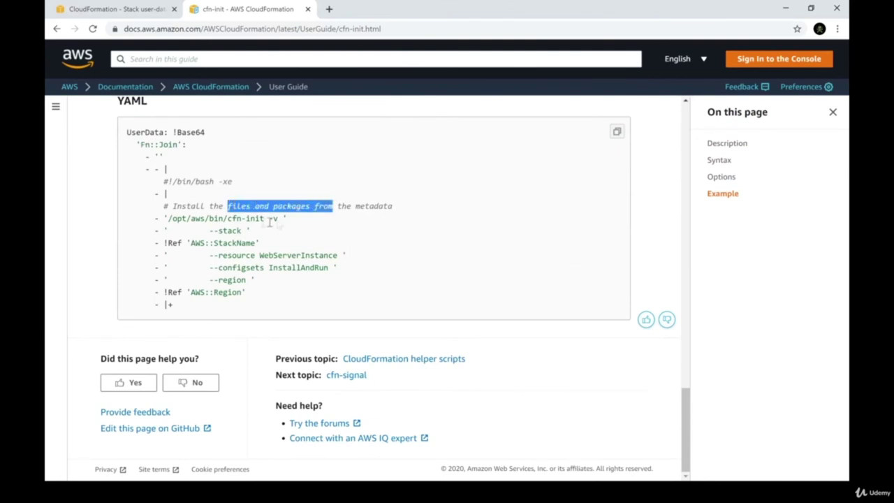
pyautogui.doubleClick(252, 218)
pyautogui.click(212, 246)
pyautogui.doubleClick(212, 246)
pyautogui.click(274, 262)
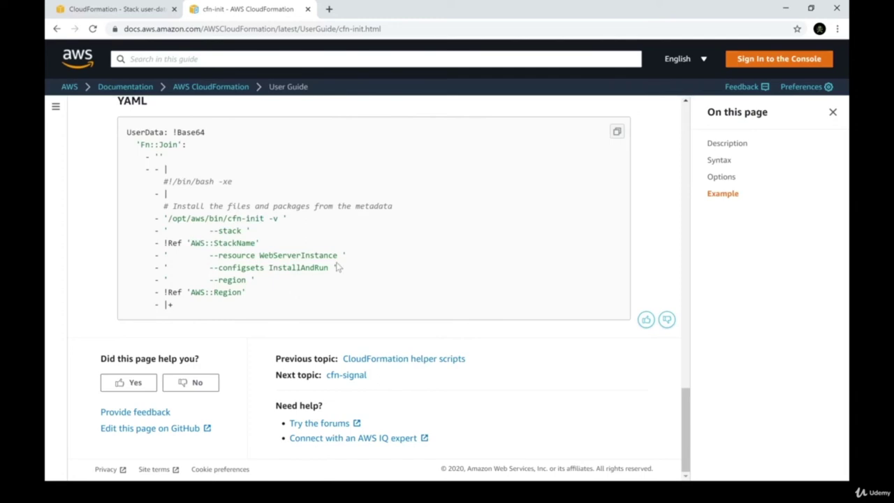
# - Review the UserData and !Base64 keywords in the YAML example and close the cfn-init documentation page
pyautogui.scroll(10, 331, 293)
pyautogui.scroll(-9, 327, 327)
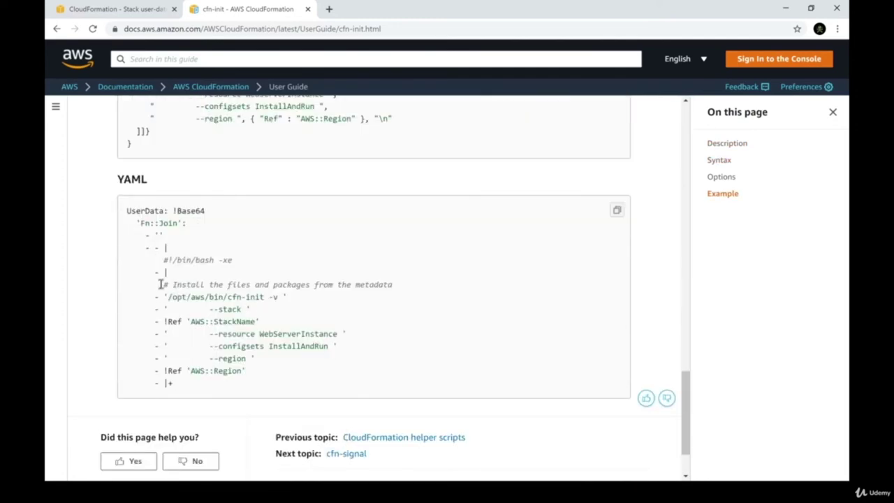
pyautogui.doubleClick(146, 214)
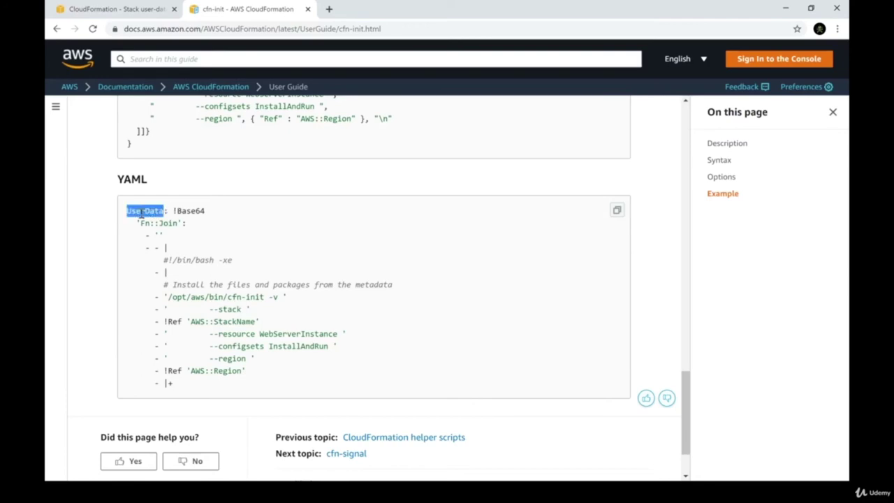
pyautogui.doubleClick(183, 210)
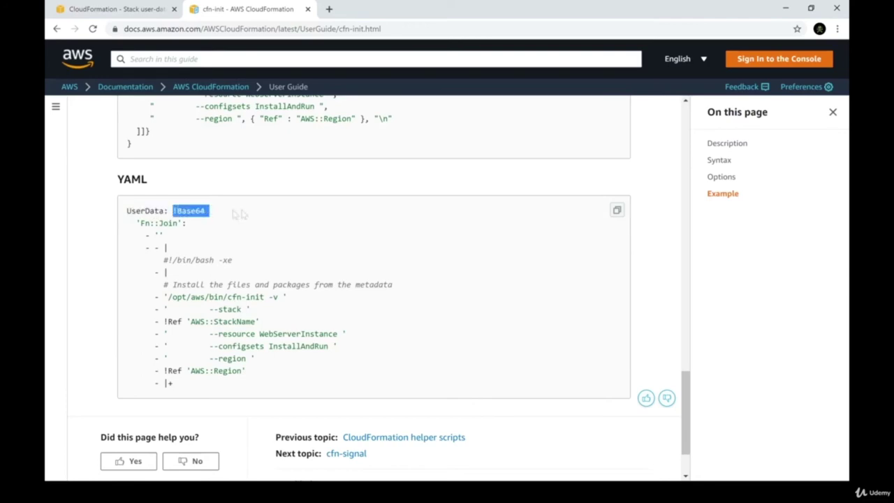
pyautogui.click(273, 234)
pyautogui.scroll(20, 275, 332)
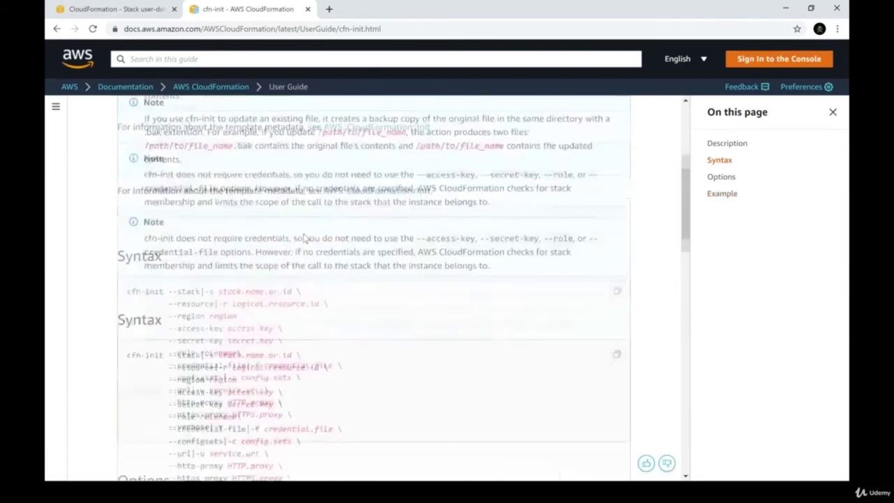
pyautogui.click(308, 10)
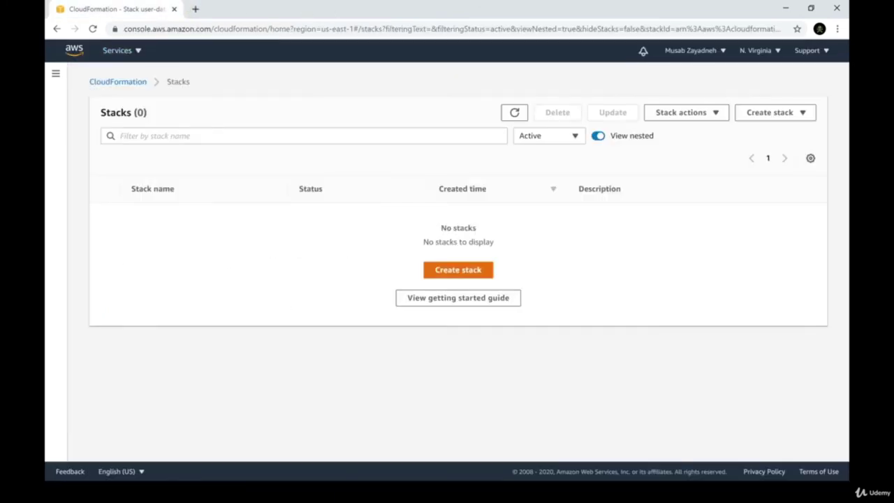
# - Switch to Sublime Text and examine the SSHKey parameter and MyInstance's key and security group references in cfn_Init.yaml
pyautogui.hotkey('alt', 'Tab')
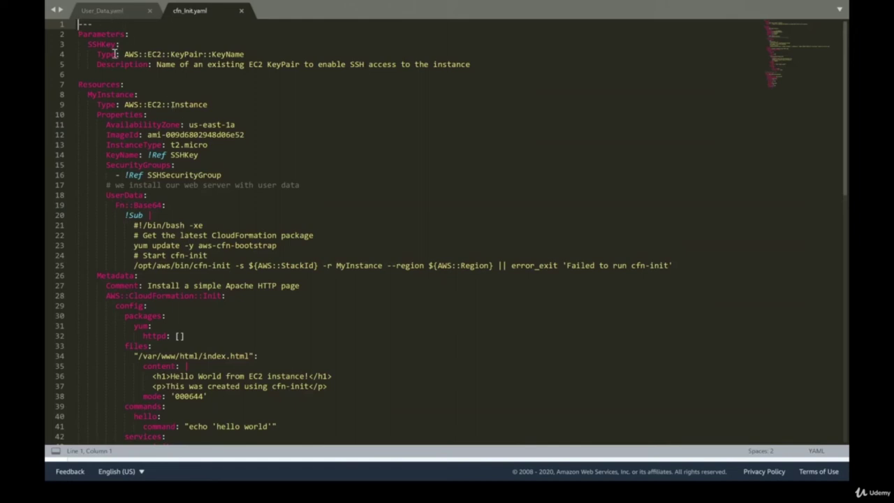
pyautogui.moveTo(78, 34); pyautogui.dragTo(447, 75)
pyautogui.doubleClick(99, 95)
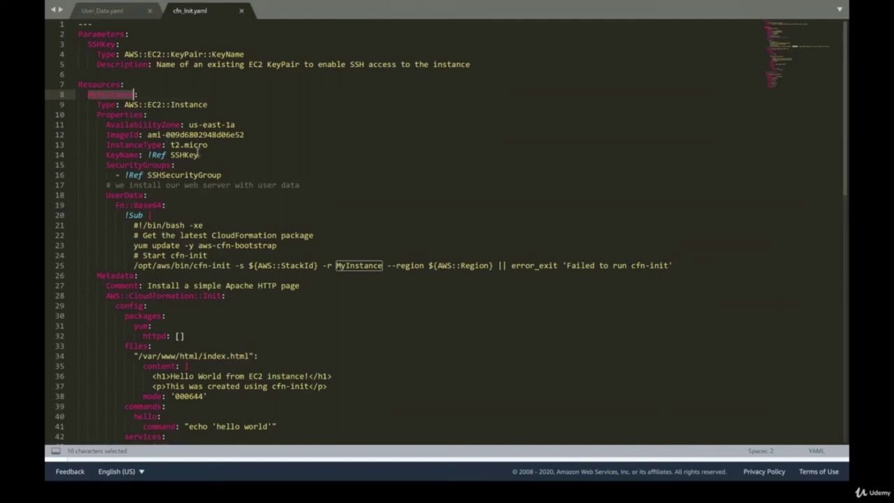
pyautogui.doubleClick(183, 155)
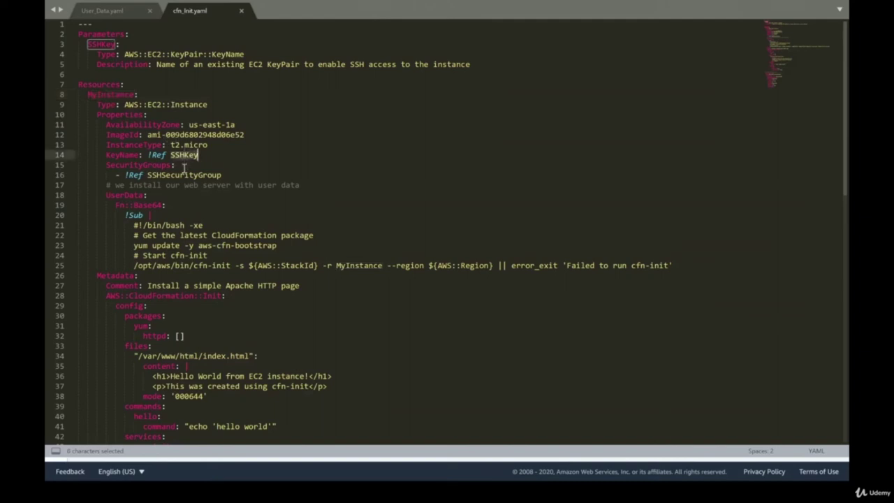
pyautogui.doubleClick(175, 175)
pyautogui.click(185, 225)
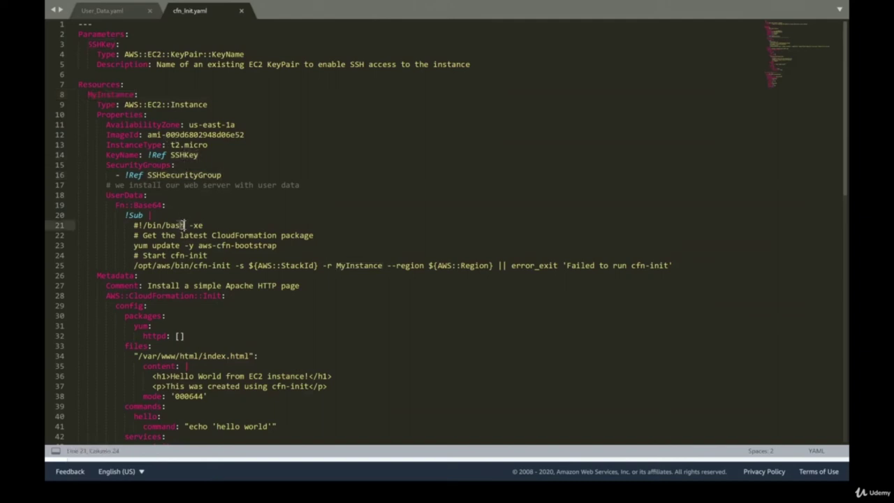
# - Examine the UserData block of cfn_Init.yaml with its Fn::Base64 and !Sub functions
pyautogui.moveTo(106, 196); pyautogui.dragTo(430, 258)
pyautogui.click(431, 259)
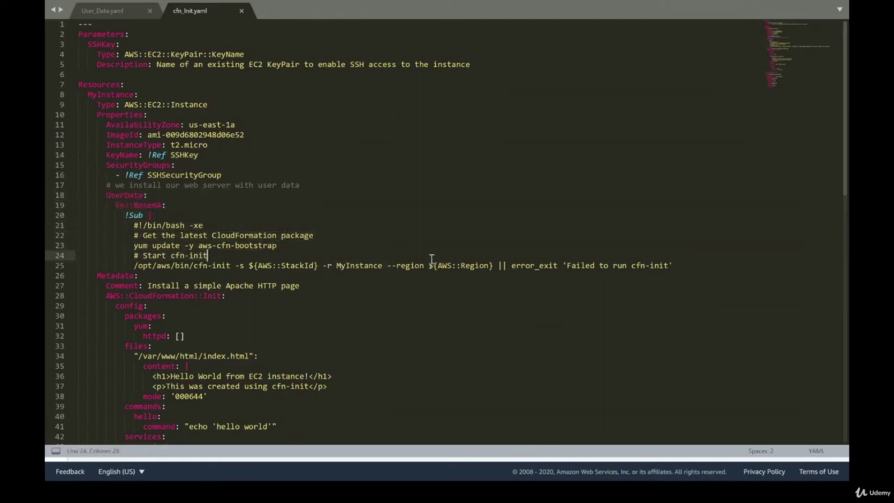
pyautogui.tripleClick(112, 204)
pyautogui.click(250, 209)
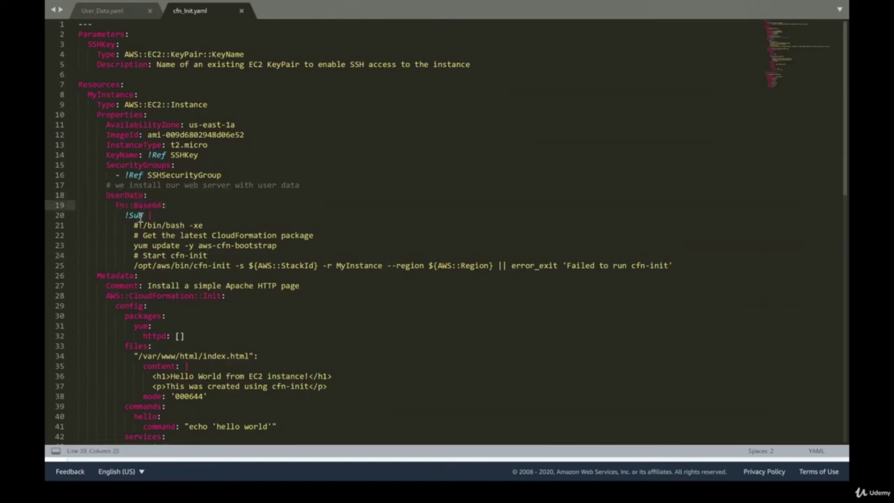
pyautogui.doubleClick(136, 215)
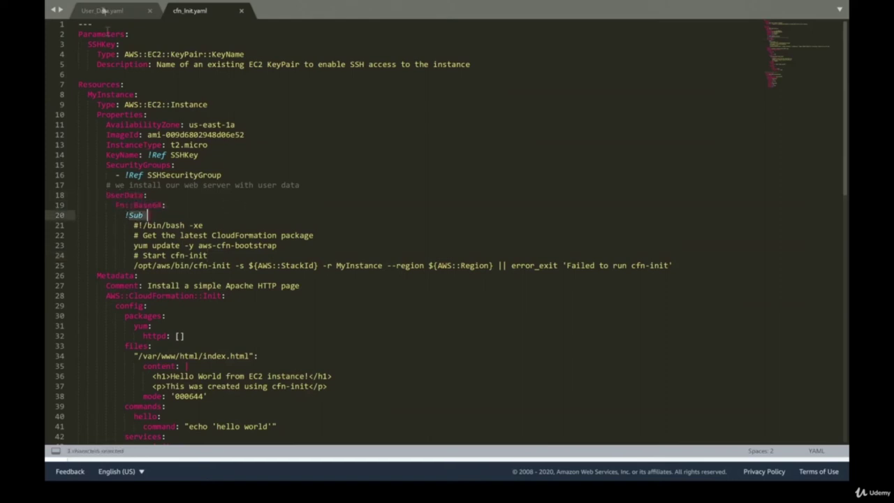
# - Examine the UserData block in User_Data.yaml for comparison, including Fn::Base64, the pipe character and the bash script
pyautogui.click(96, 10)
pyautogui.click(180, 225)
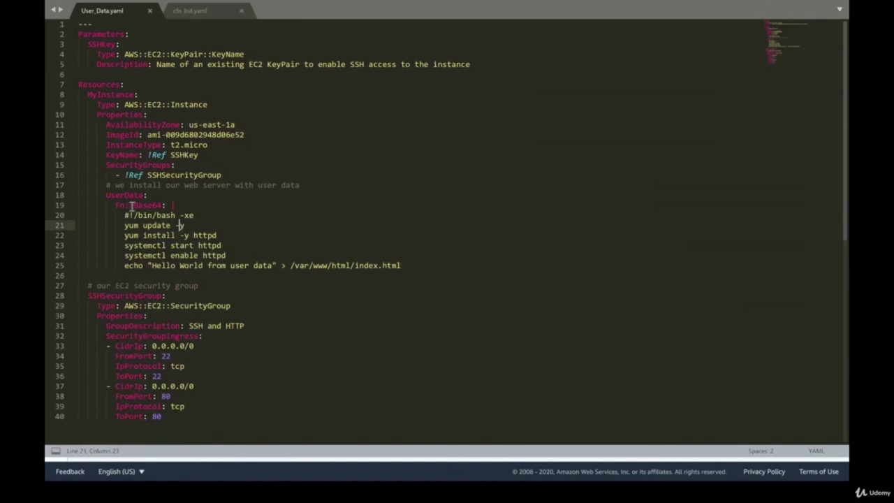
pyautogui.doubleClick(112, 196)
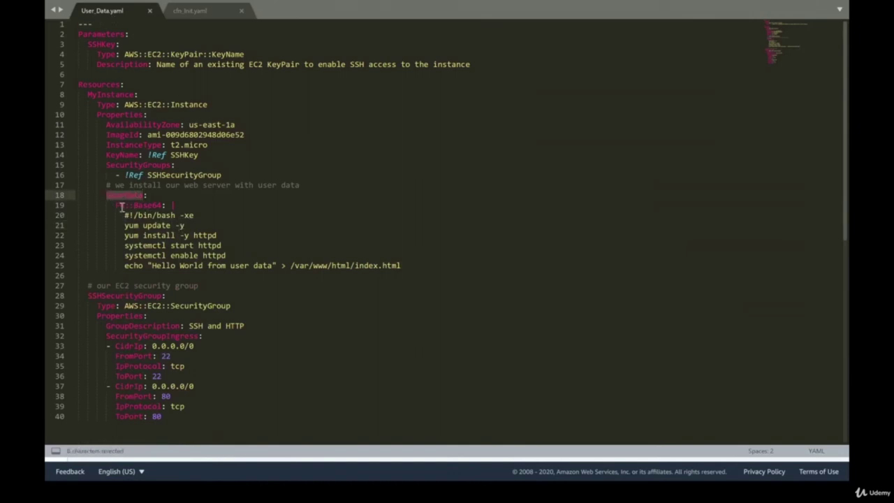
pyautogui.click(119, 206)
pyautogui.click(174, 205)
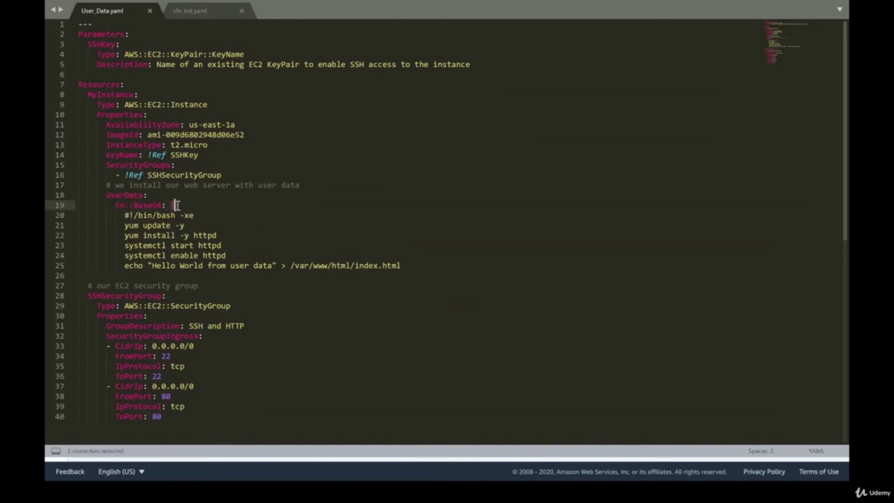
pyautogui.moveTo(125, 215); pyautogui.dragTo(421, 275)
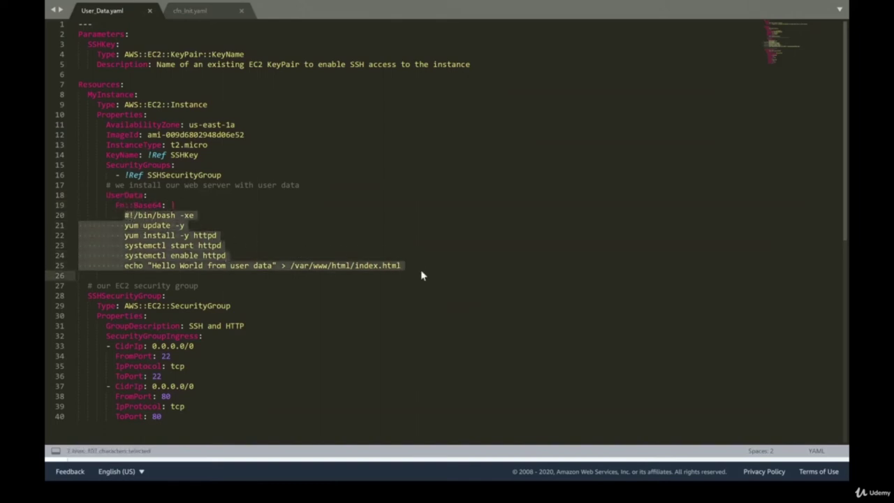
pyautogui.click(419, 275)
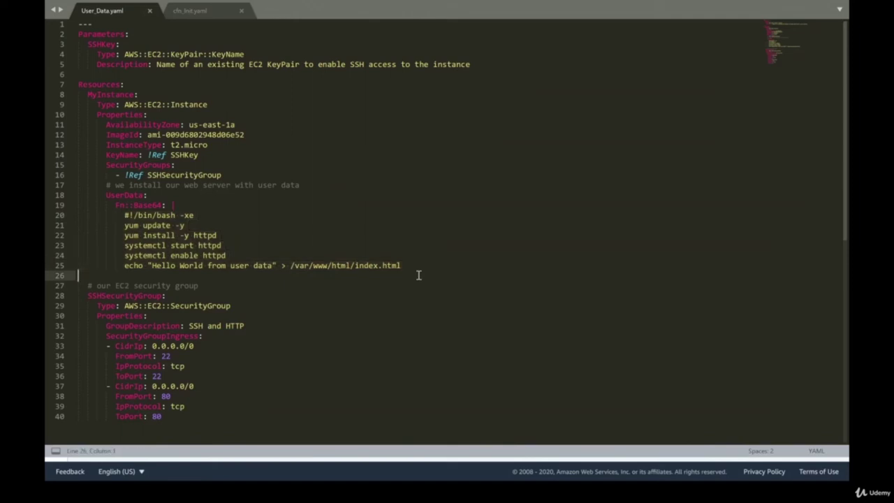
# - Return to cfn_Init.yaml and examine the UserData script's bash header and the yum update of the aws-cfn-bootstrap package
pyautogui.click(200, 10)
pyautogui.click(123, 206)
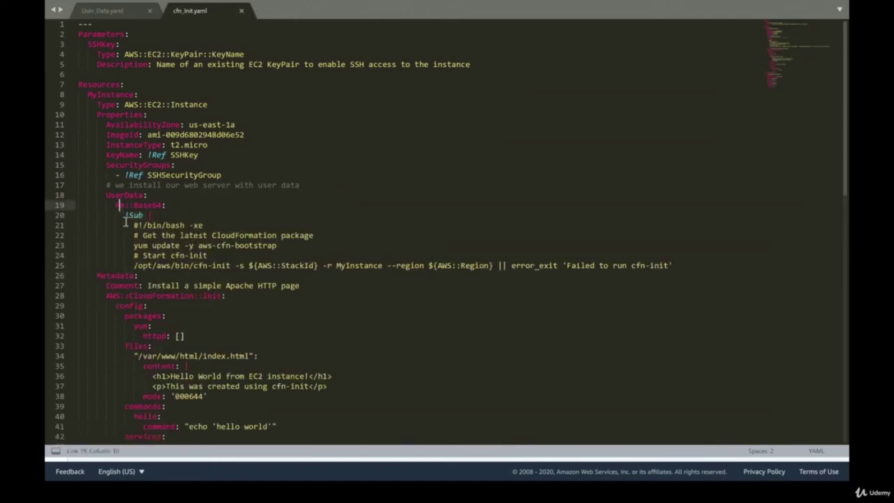
pyautogui.moveTo(147, 215); pyautogui.dragTo(232, 223)
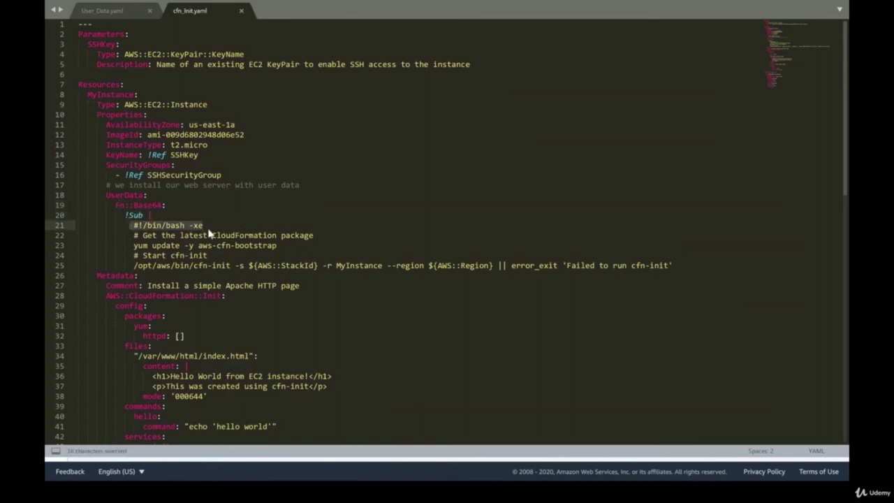
pyautogui.moveTo(141, 235); pyautogui.dragTo(183, 245)
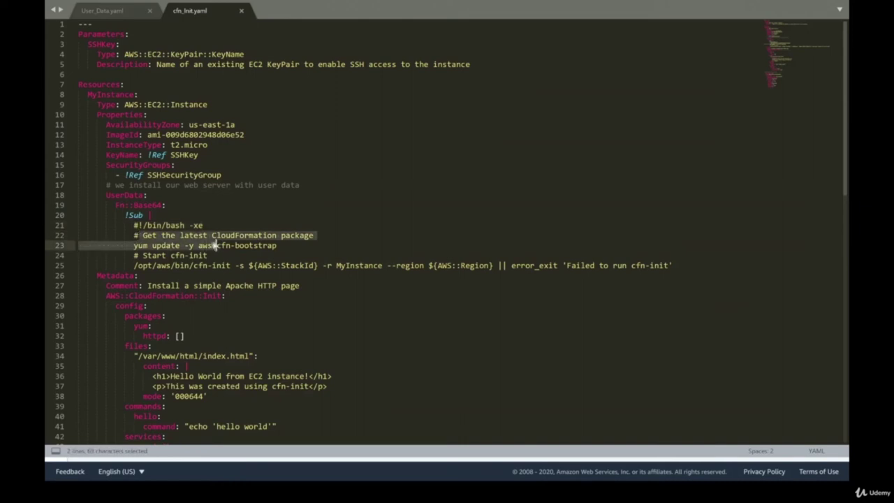
pyautogui.click(168, 245)
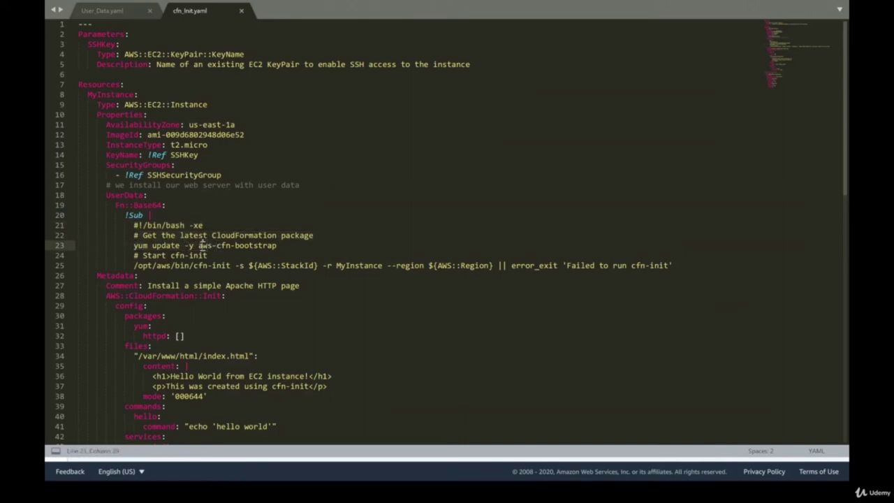
pyautogui.moveTo(199, 245); pyautogui.dragTo(278, 245)
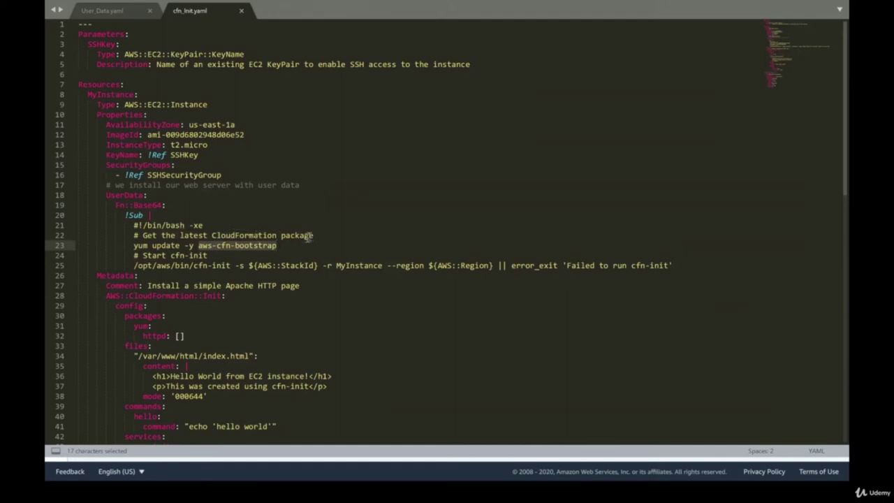
# - Examine the cfn-init start command, including its /opt/aws/bin path and the AWS::StackId, MyInstance and AWS::Region arguments
pyautogui.moveTo(143, 256); pyautogui.dragTo(208, 256)
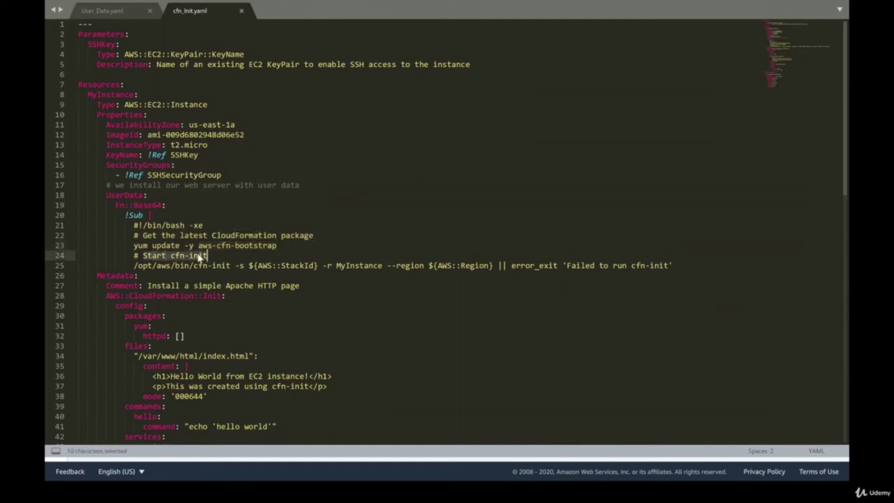
pyautogui.click(171, 266)
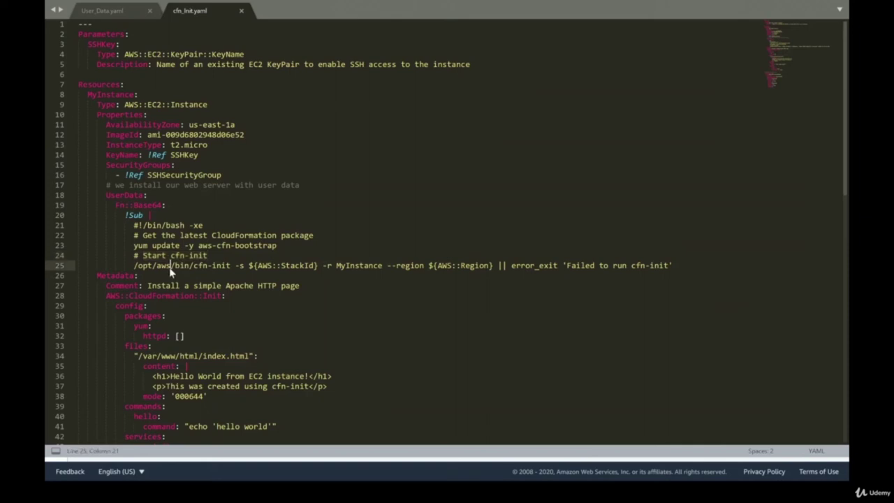
pyautogui.click(198, 247)
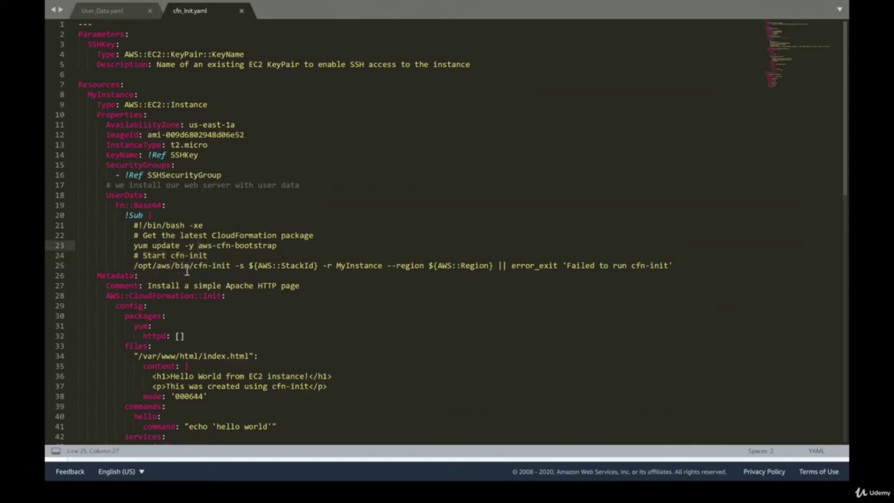
pyautogui.moveTo(230, 265); pyautogui.dragTo(156, 266)
pyautogui.moveTo(253, 265); pyautogui.dragTo(316, 267)
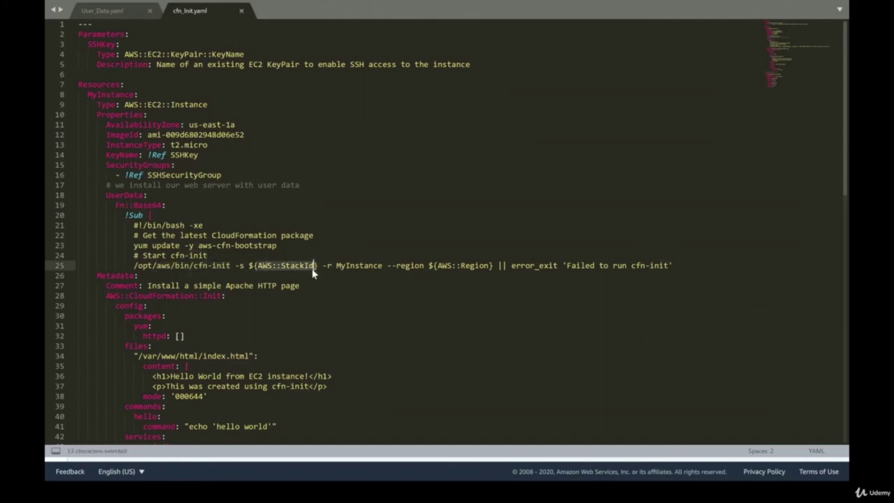
pyautogui.doubleClick(339, 266)
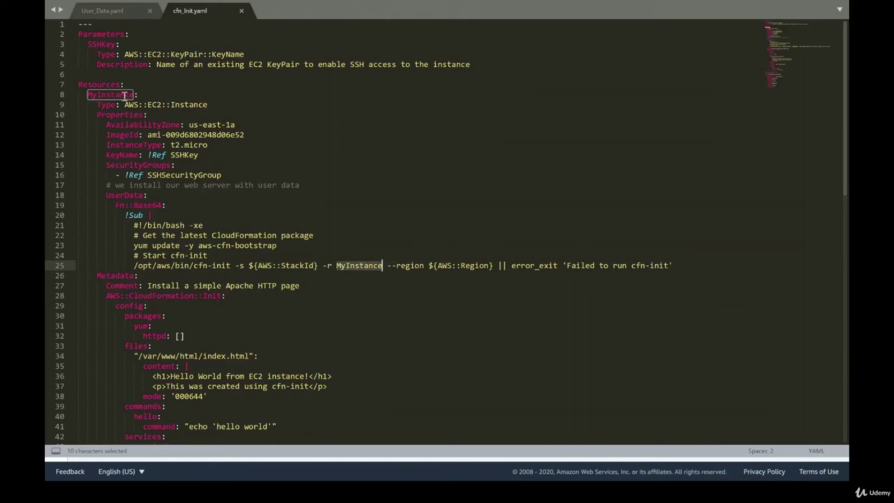
pyautogui.moveTo(428, 266); pyautogui.dragTo(492, 266)
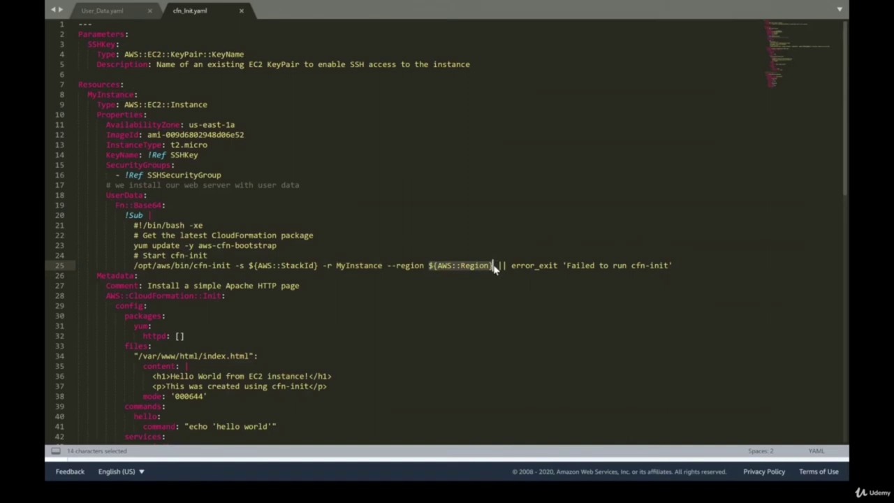
# - Examine the error_exit fallback with its 'Failed to run cfn-init' message, and review the whole cfn-init command line
pyautogui.click(521, 266)
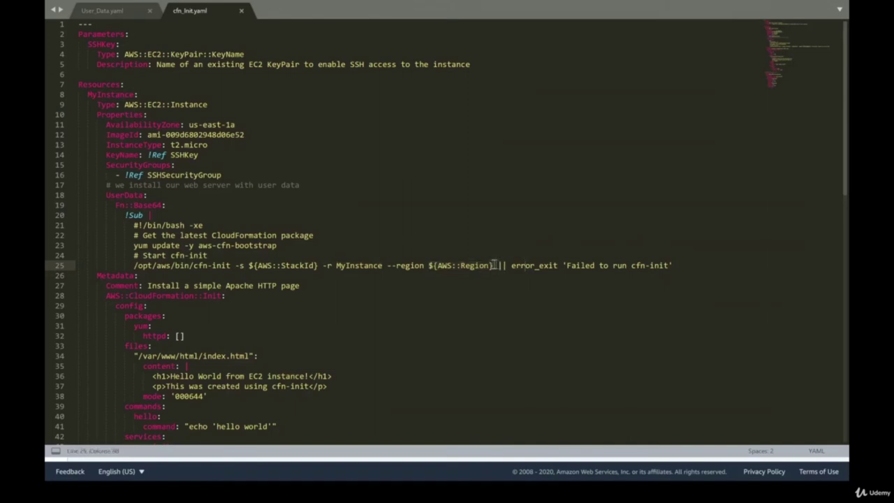
pyautogui.doubleClick(531, 269)
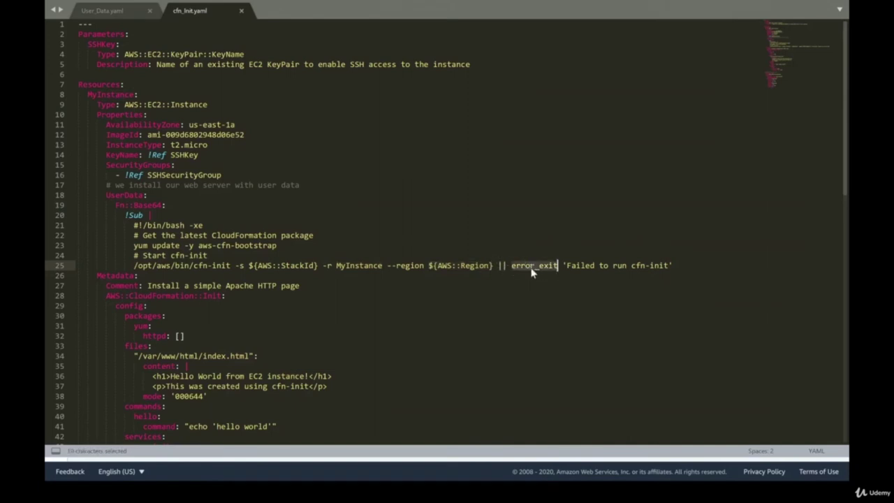
pyautogui.click(582, 265)
pyautogui.moveTo(567, 266); pyautogui.dragTo(658, 265)
pyautogui.click(674, 266)
pyautogui.moveTo(675, 266); pyautogui.dragTo(143, 269)
pyautogui.click(208, 267)
# - Review the Fn::Base64 and !Sub lines of the UserData block in cfn_Init.yaml and reopen User_Data.yaml for comparison
pyautogui.click(247, 225)
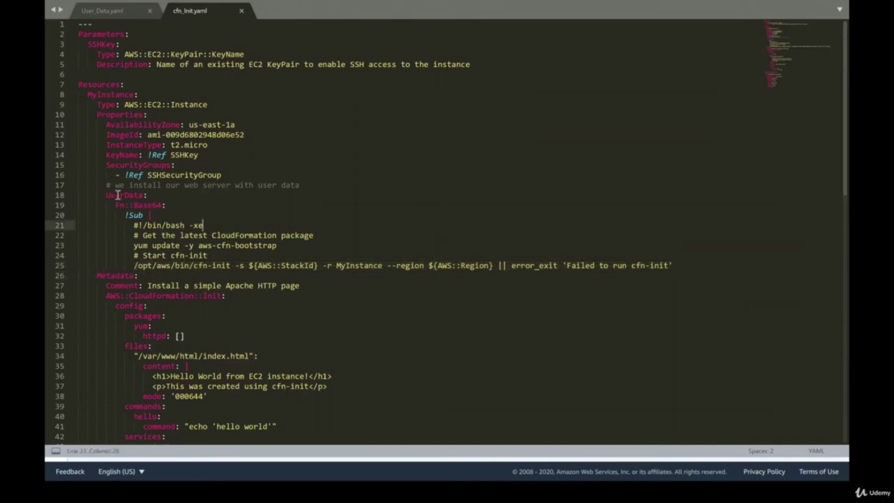
pyautogui.moveTo(124, 204); pyautogui.dragTo(181, 204)
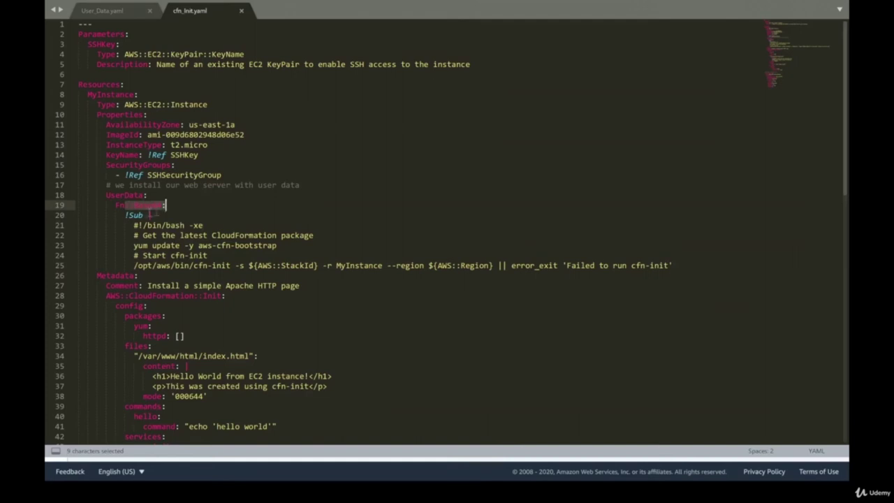
pyautogui.moveTo(125, 215); pyautogui.dragTo(169, 216)
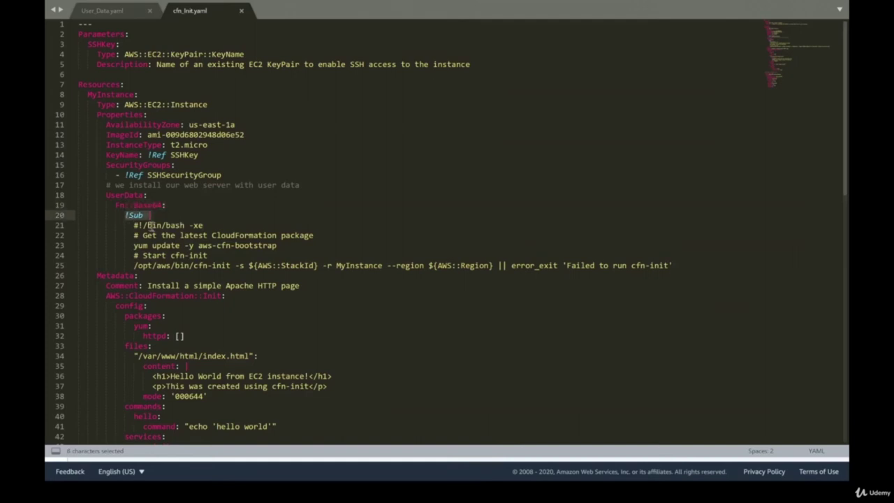
pyautogui.click(147, 216)
pyautogui.click(105, 10)
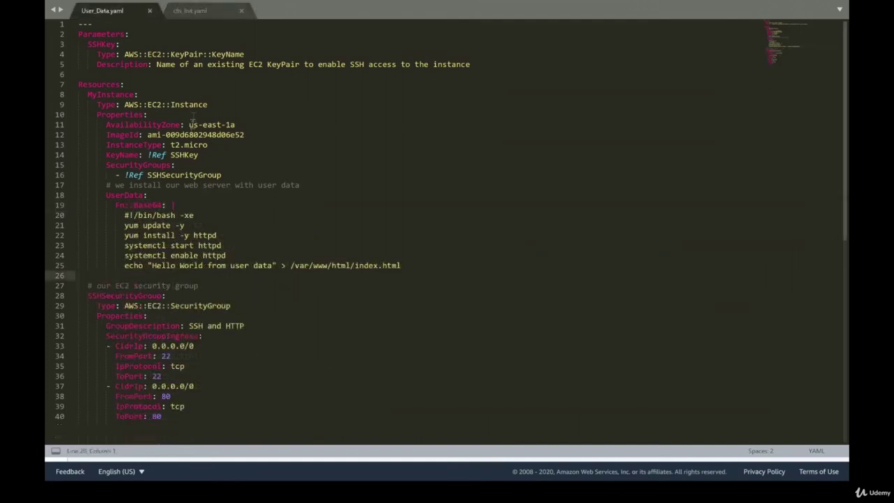
# - Open cfn_Init.yaml and examine how the Metadata block sits alongside Type and Properties of MyInstance, compared with UserData
pyautogui.click(189, 10)
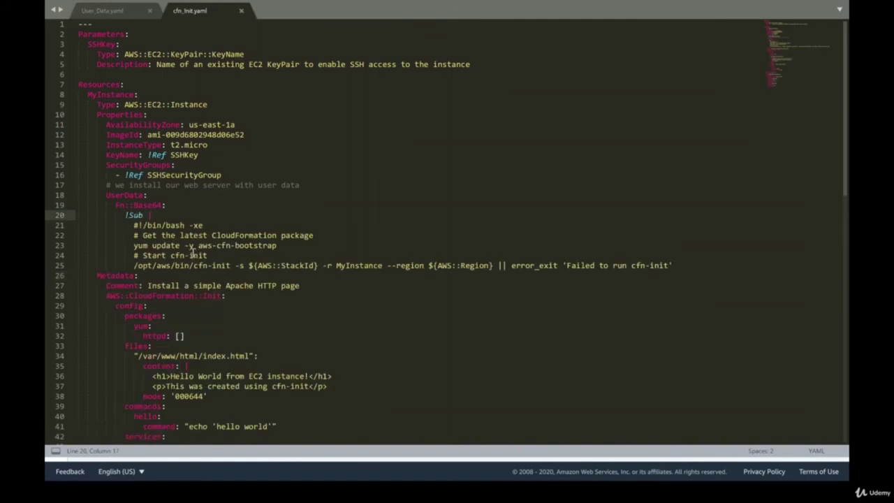
pyautogui.scroll(-4, 190, 250)
pyautogui.doubleClick(104, 155)
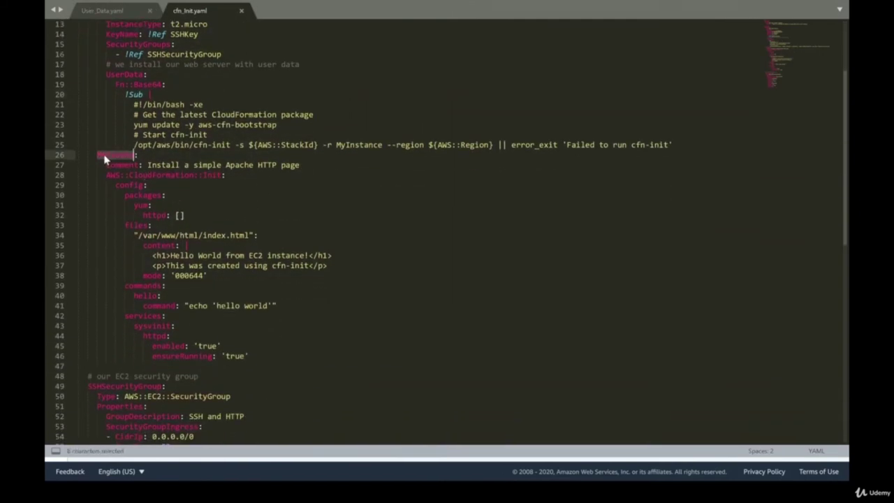
pyautogui.scroll(3, 104, 159)
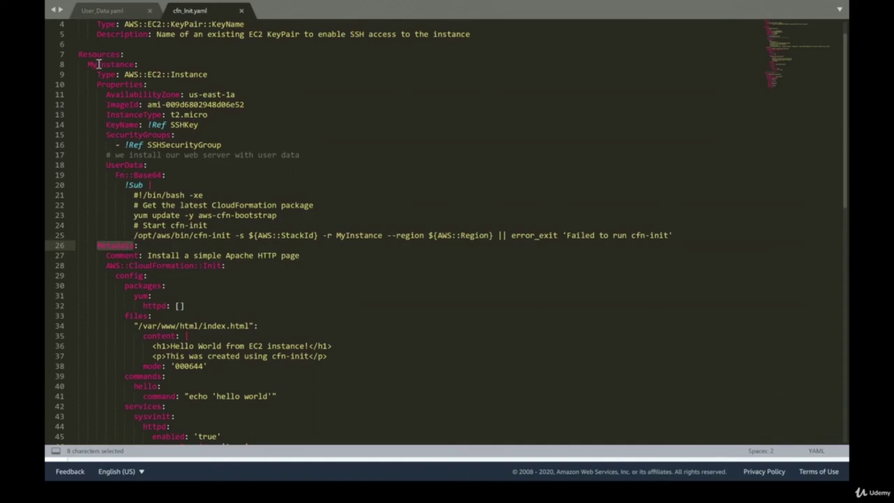
pyautogui.moveTo(98, 74); pyautogui.dragTo(121, 81)
pyautogui.click(110, 245)
pyautogui.doubleClick(123, 165)
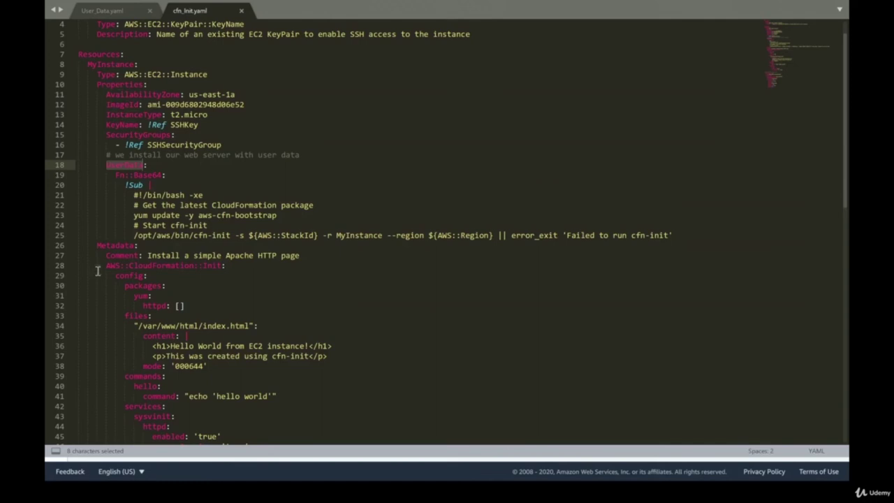
pyautogui.doubleClick(116, 246)
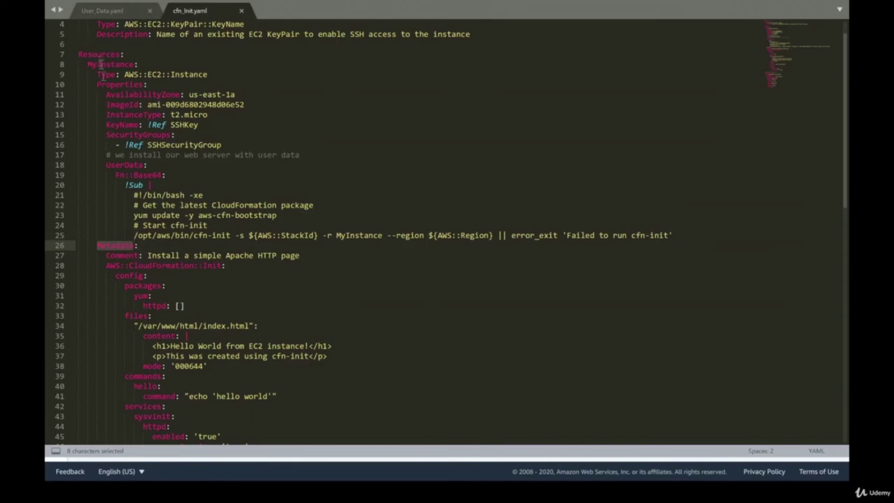
# - Review the Comment entry and the AWS::CloudFormation::Init key inside the Metadata block of MyInstance
pyautogui.click(127, 256)
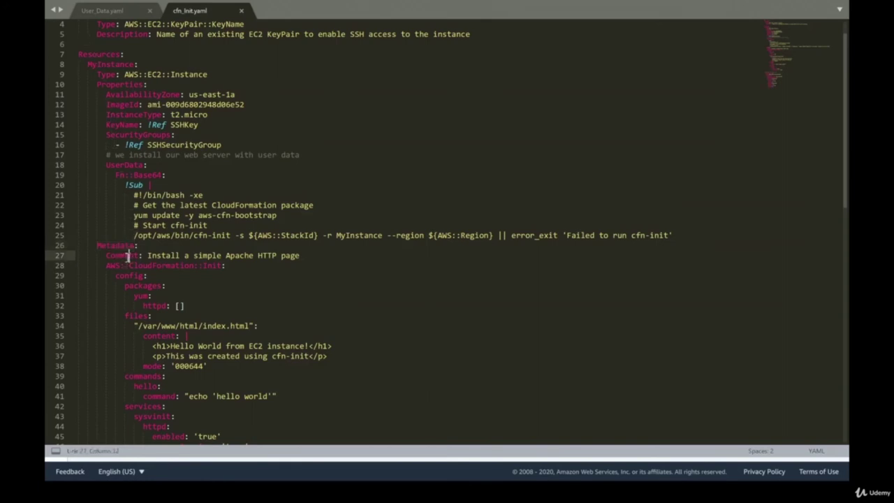
pyautogui.moveTo(147, 256); pyautogui.dragTo(300, 256)
pyautogui.click(116, 266)
pyautogui.moveTo(106, 266); pyautogui.dragTo(221, 267)
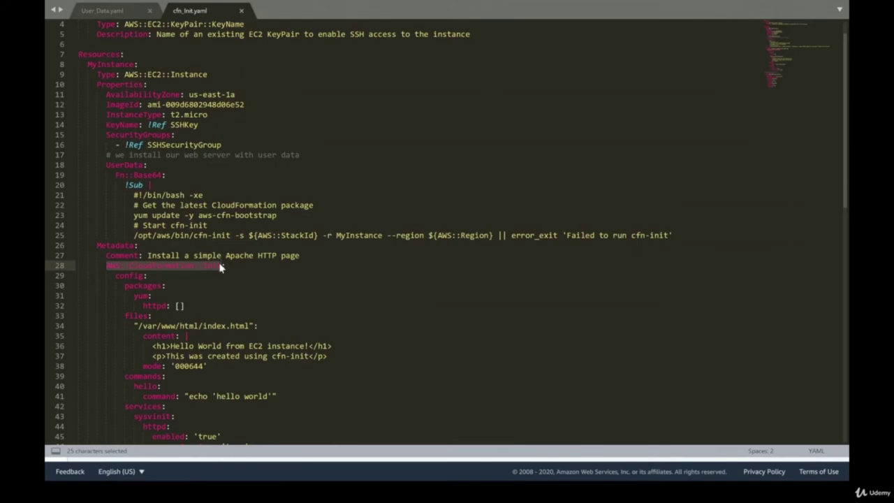
pyautogui.click(199, 266)
pyautogui.scroll(-1, 197, 266)
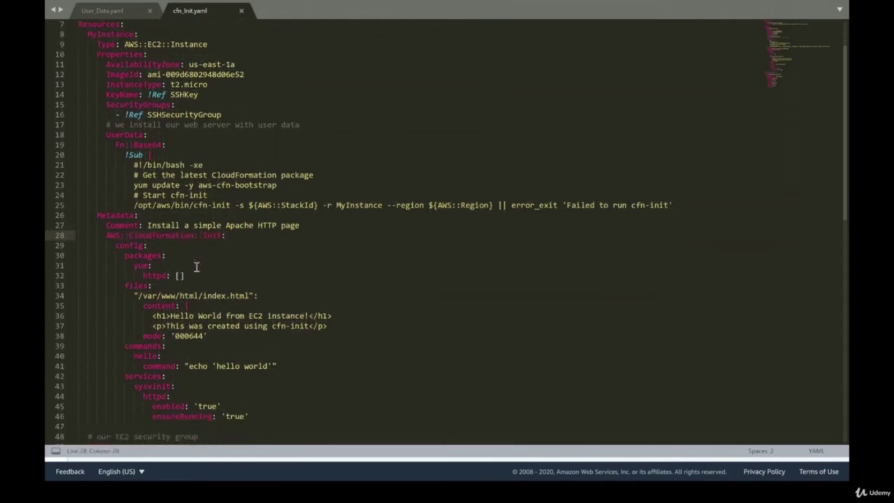
pyautogui.scroll(-1, 197, 266)
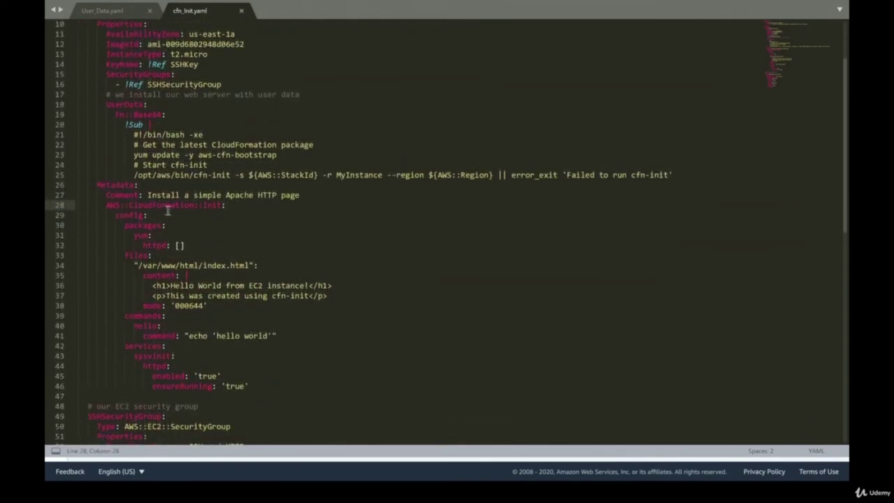
pyautogui.tripleClick(118, 205)
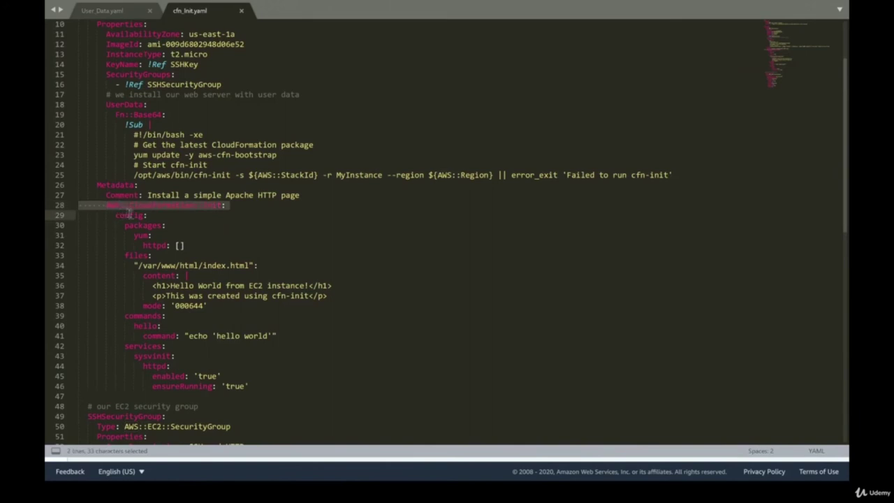
pyautogui.click(133, 214)
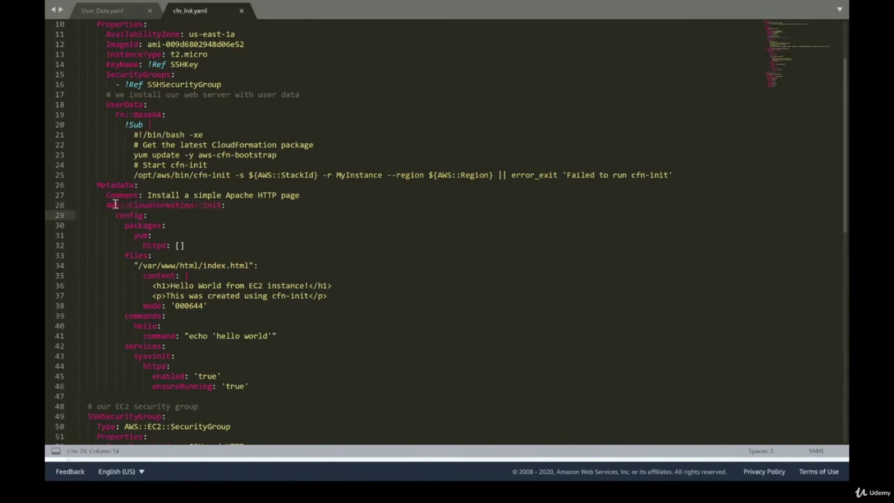
pyautogui.click(119, 206)
pyautogui.tripleClick(119, 206)
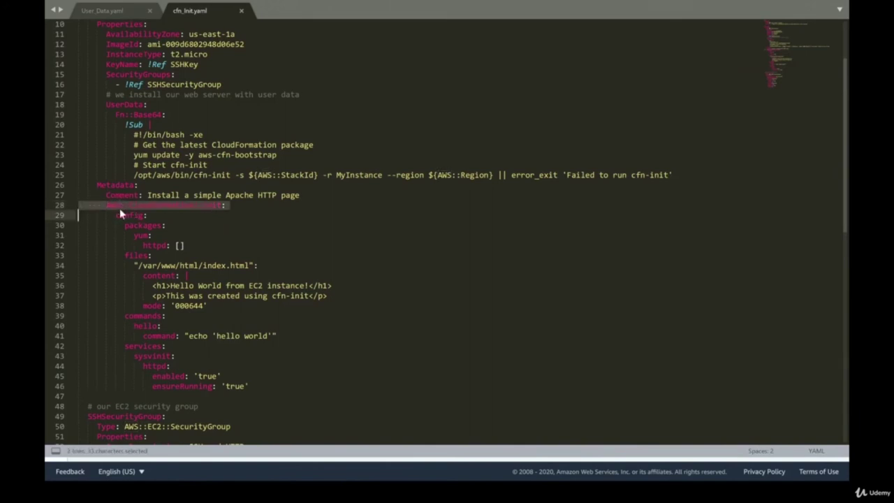
# - Inspect the config key and its packages section, down to the yum entry for httpd
pyautogui.doubleClick(129, 216)
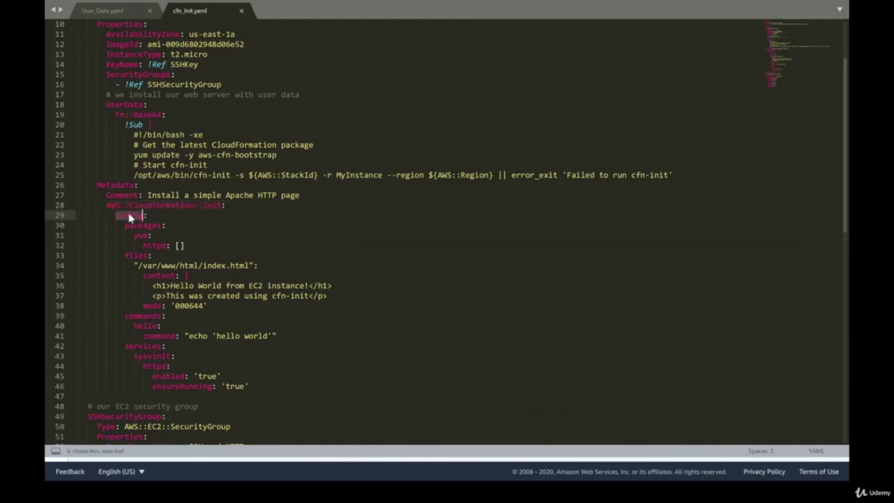
pyautogui.doubleClick(144, 225)
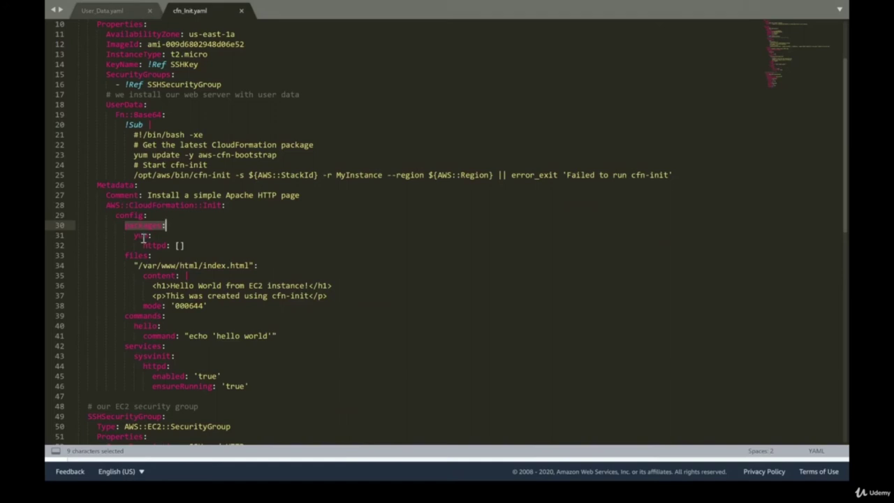
pyautogui.doubleClick(143, 236)
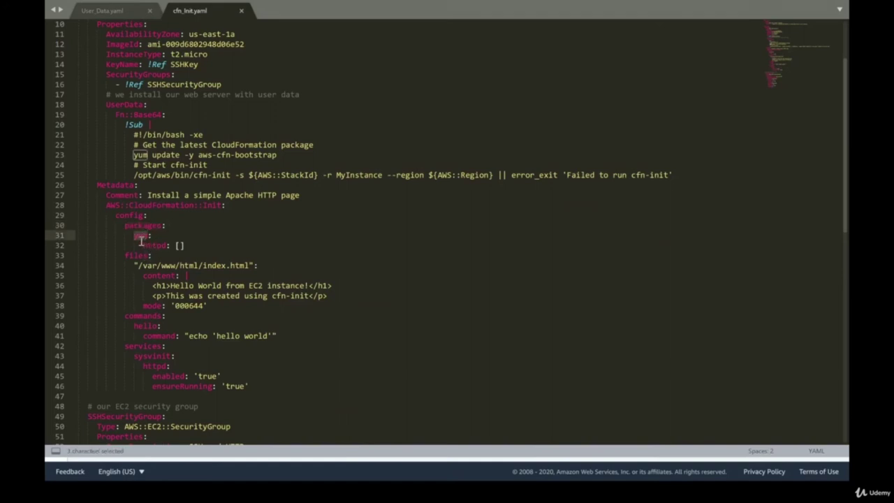
pyautogui.doubleClick(155, 245)
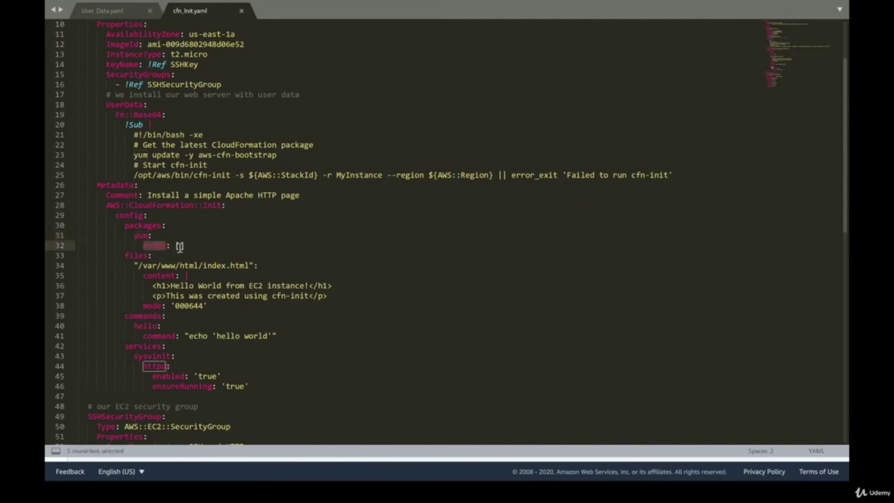
# - Compare the indentation of the files section with that of packages under config
pyautogui.click(135, 265)
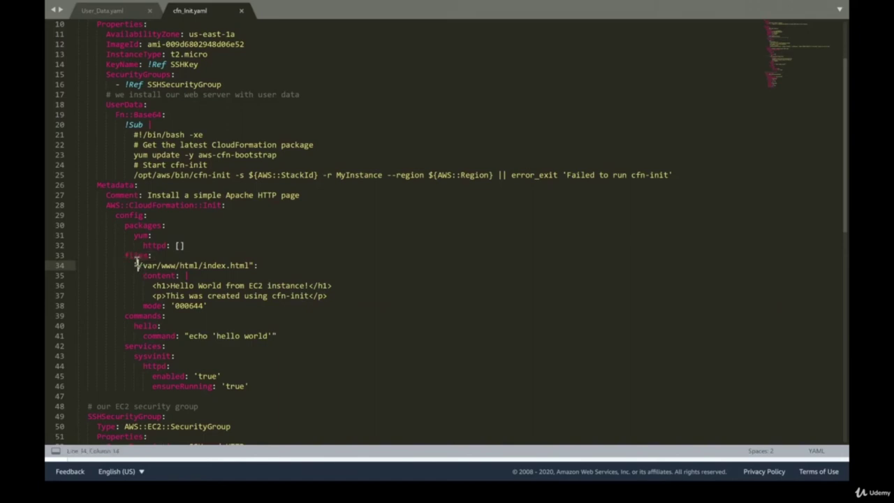
pyautogui.tripleClick(127, 255)
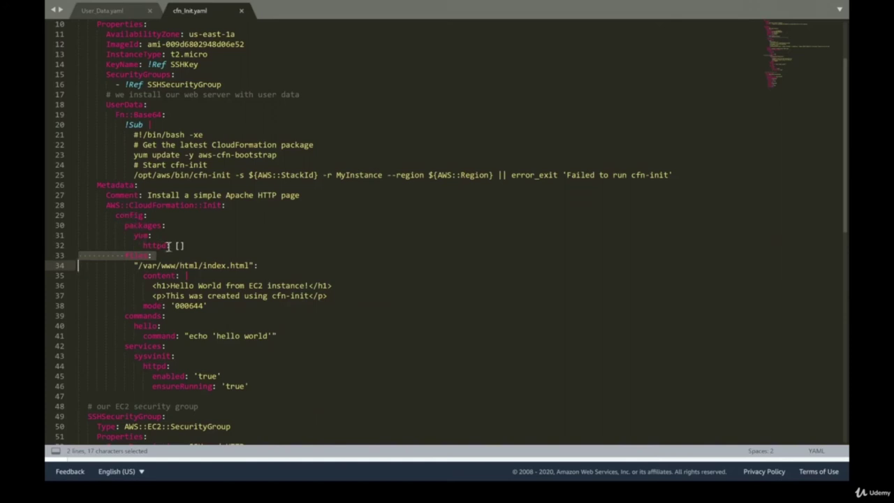
pyautogui.click(125, 217)
pyautogui.click(126, 228)
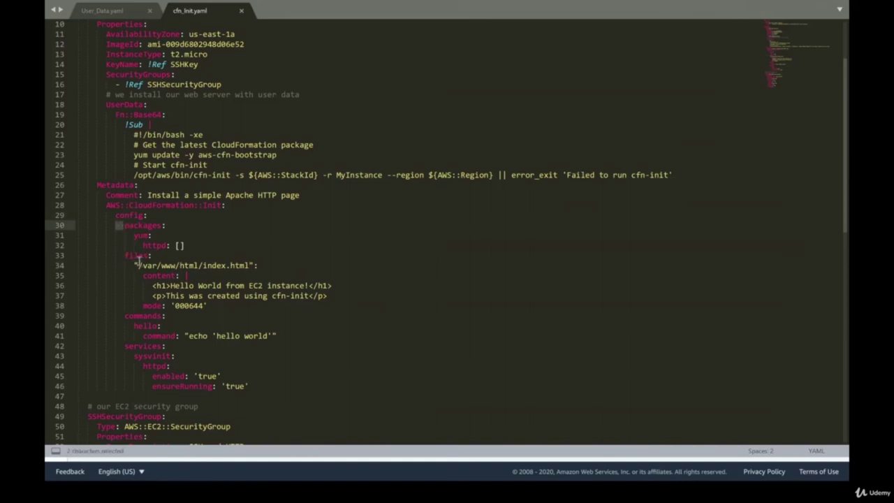
pyautogui.click(130, 256)
pyautogui.hotkey('shift', 'Left')
pyautogui.hotkey('shift', 'Left')
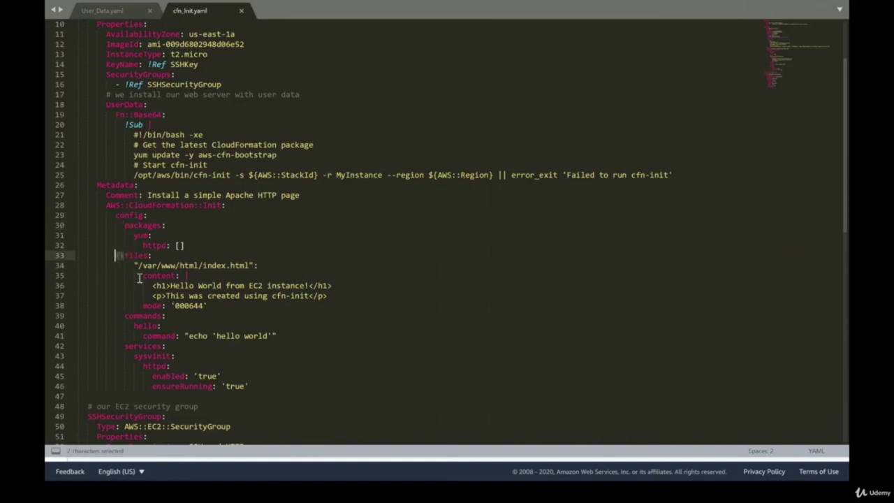
pyautogui.click(129, 253)
# - Examine the /var/www/html/index.html entry under files, including its path, HTML content lines and mode
pyautogui.moveTo(138, 265); pyautogui.dragTo(249, 267)
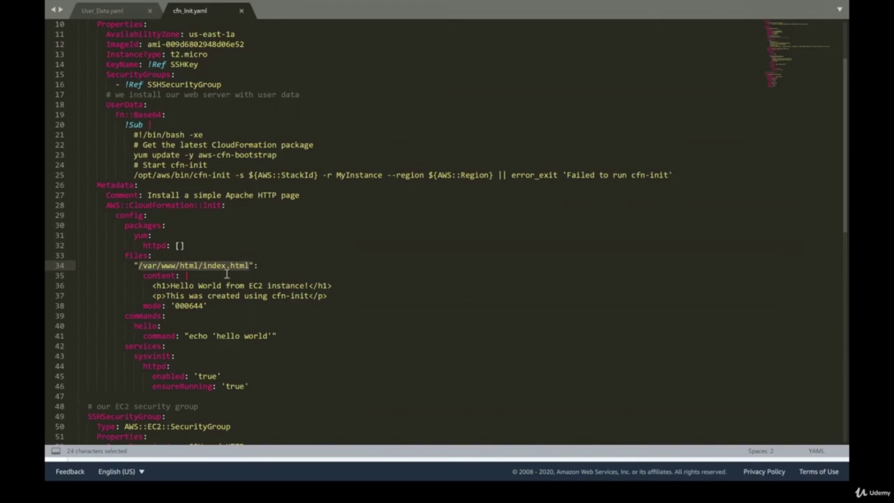
pyautogui.click(176, 276)
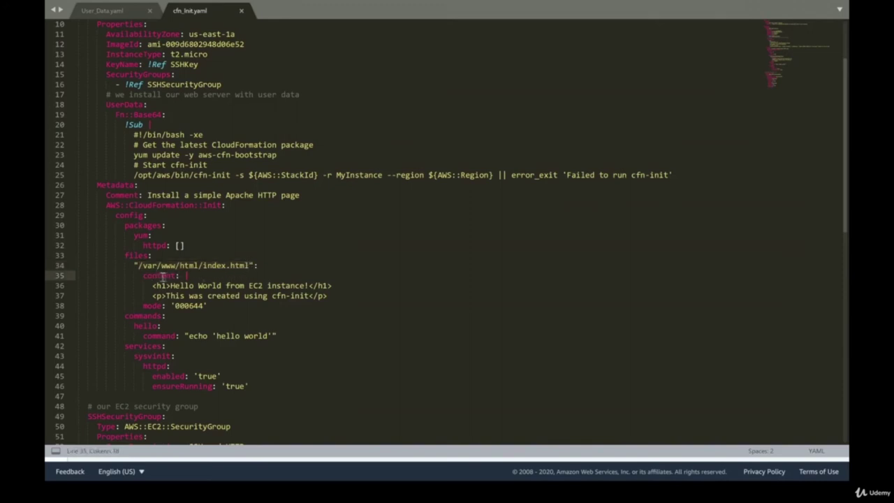
pyautogui.moveTo(155, 285); pyautogui.dragTo(339, 296)
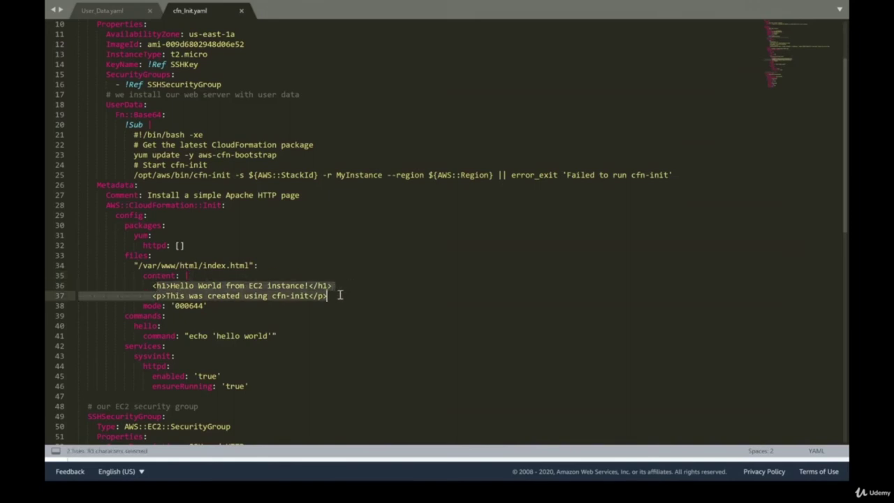
pyautogui.click(282, 297)
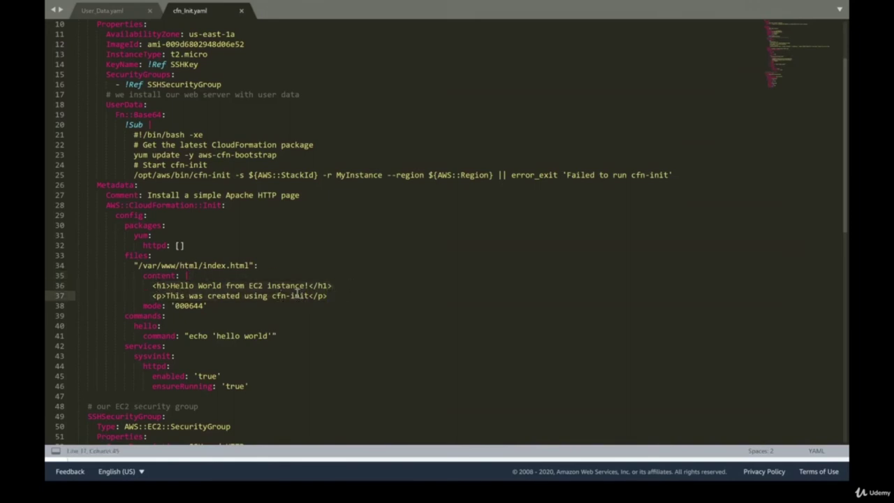
pyautogui.doubleClick(160, 285)
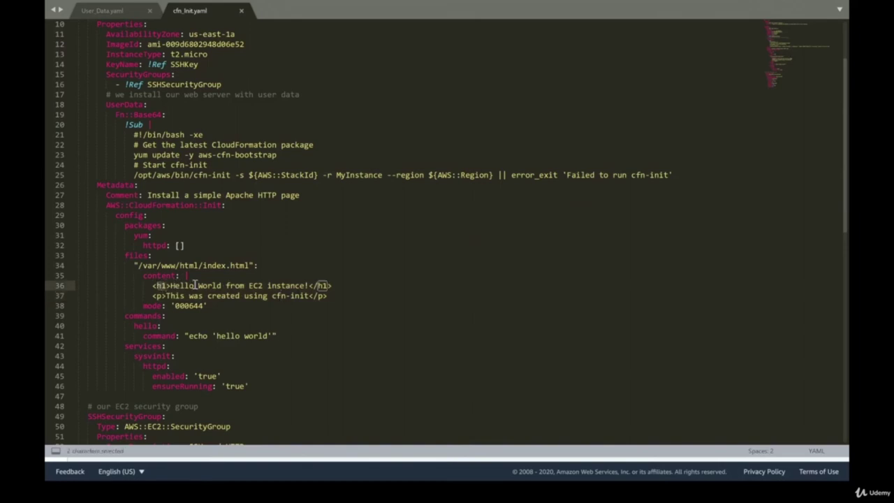
pyautogui.click(155, 296)
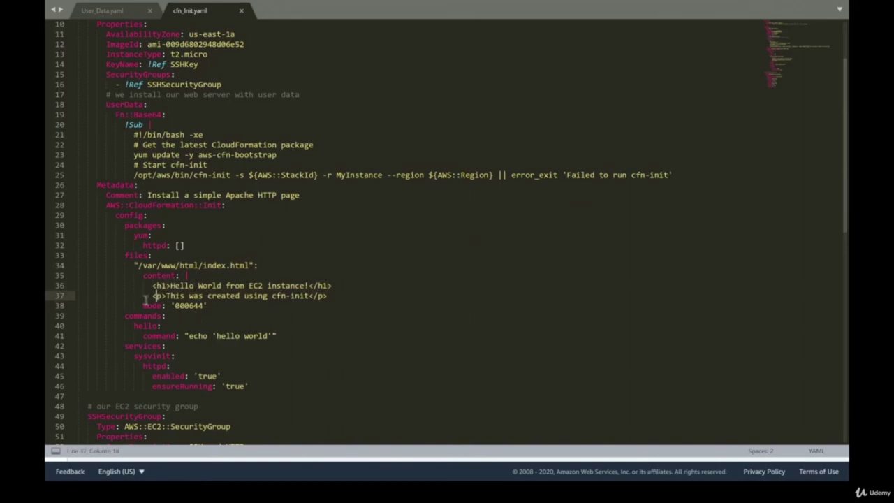
pyautogui.moveTo(204, 305); pyautogui.dragTo(156, 299)
# - Examine the commands section, including the hello entry and its echo command
pyautogui.click(151, 315)
pyautogui.doubleClick(143, 316)
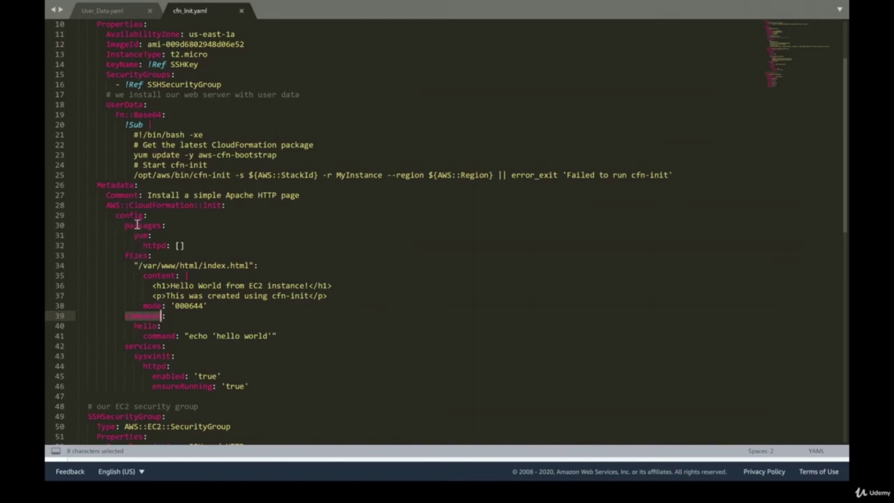
pyautogui.doubleClick(146, 325)
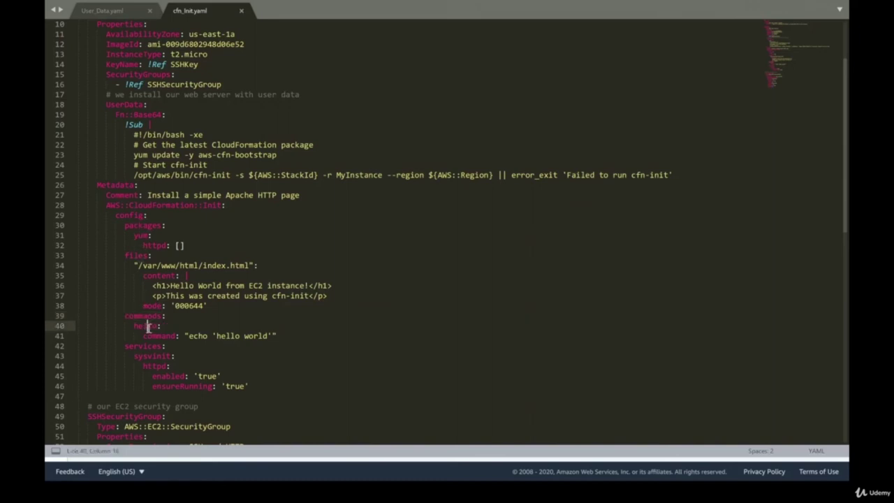
pyautogui.doubleClick(162, 336)
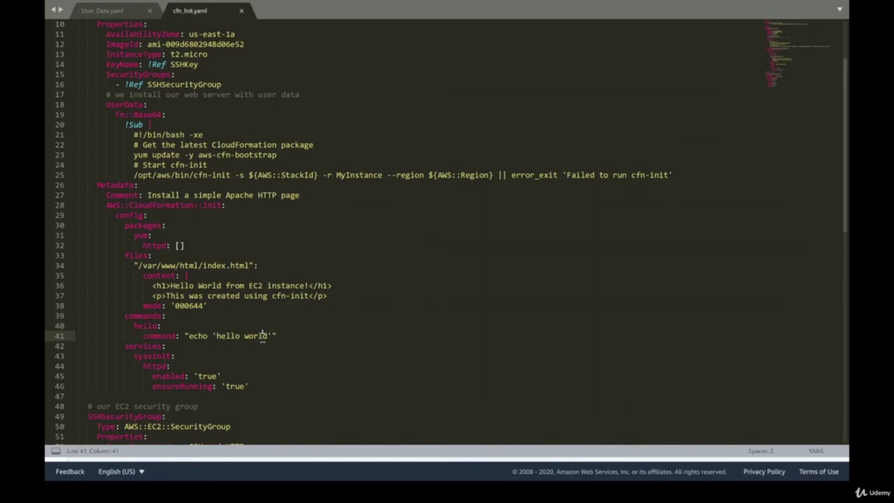
# - Examine the services section, checking the enabled and ensureRunning settings of httpd under sysvinit
pyautogui.doubleClick(147, 347)
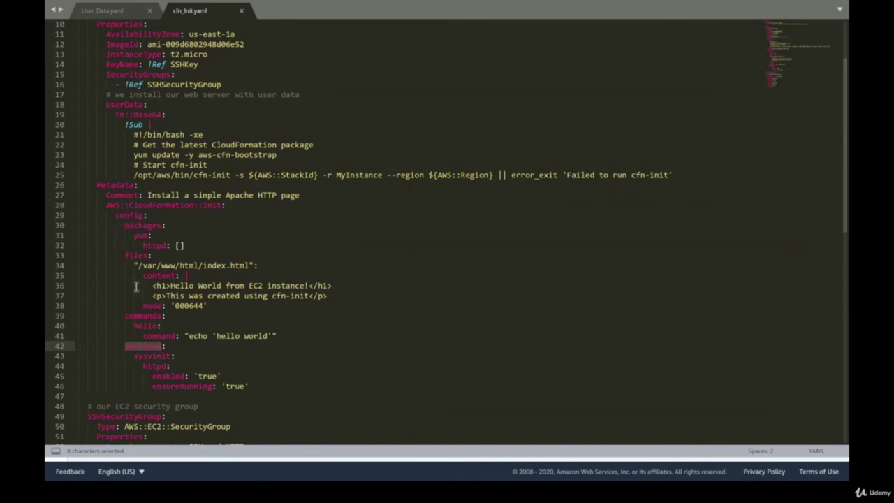
pyautogui.doubleClick(151, 356)
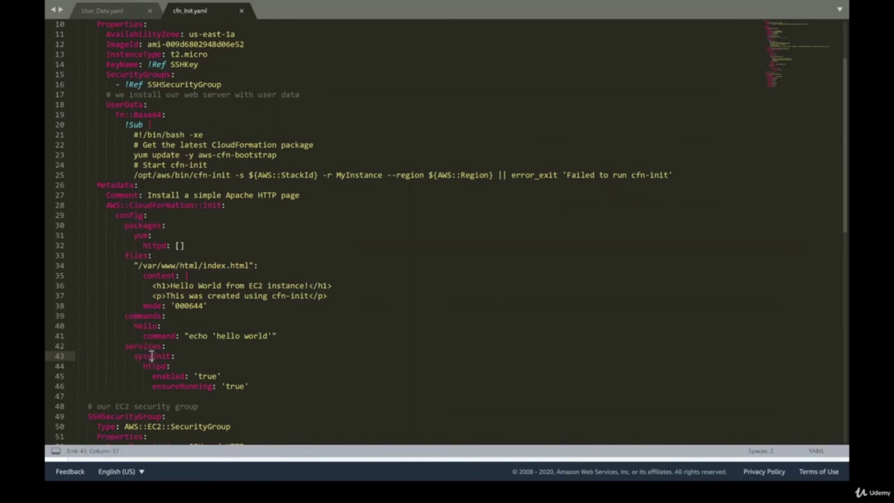
pyautogui.doubleClick(158, 366)
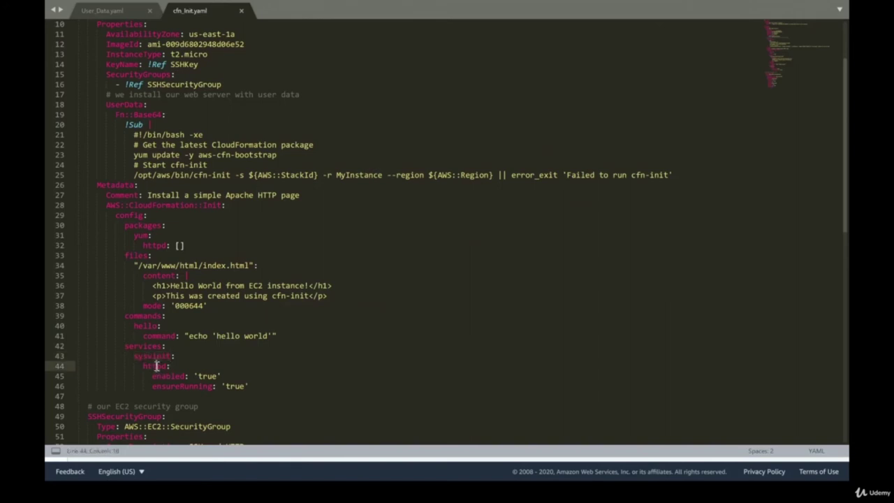
pyautogui.doubleClick(210, 377)
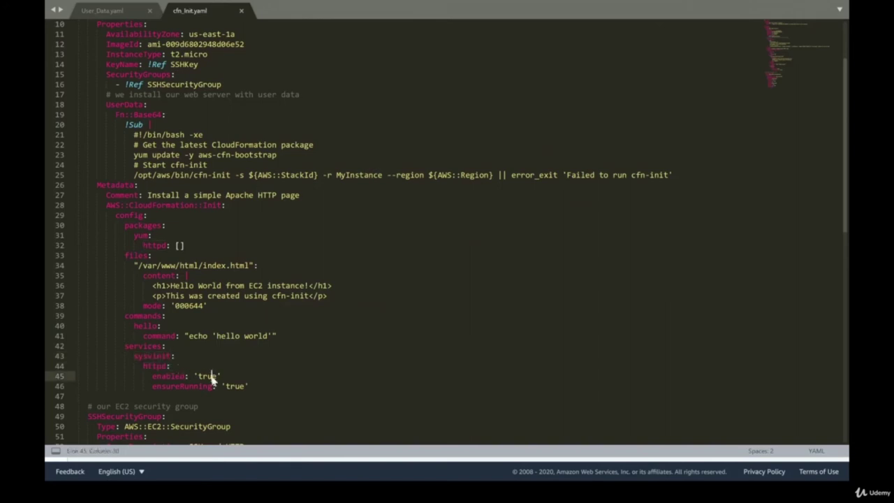
pyautogui.doubleClick(239, 386)
pyautogui.click(234, 386)
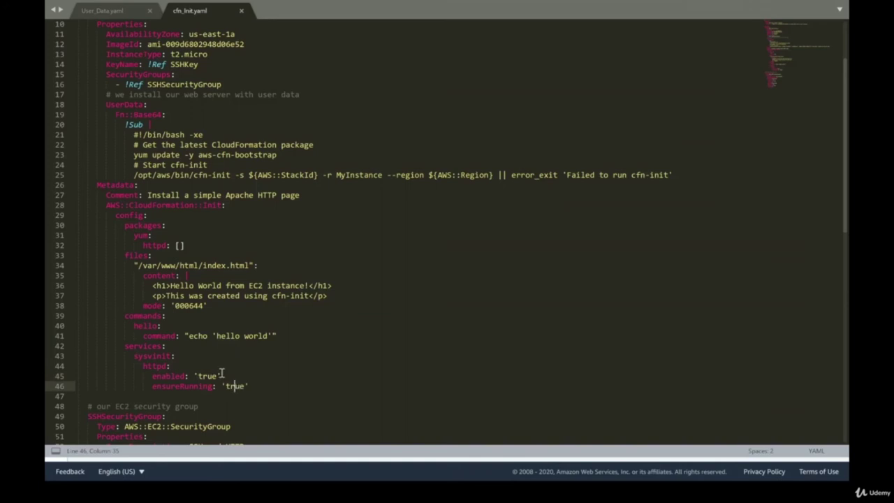
pyautogui.scroll(-4, 216, 300)
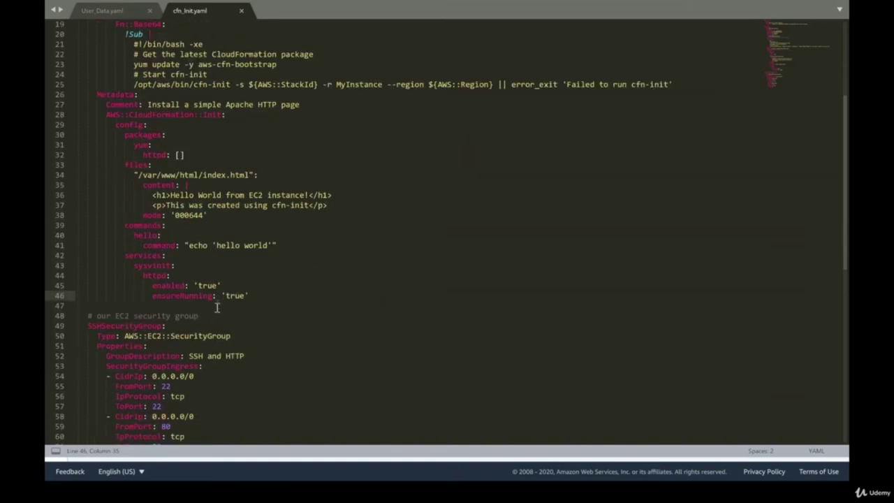
# - Examine the SSHSecurityGroup resource and its ingress rules for ports 22 and 80, returning to the cfn-init command under UserData
pyautogui.doubleClick(122, 266)
pyautogui.click(165, 336)
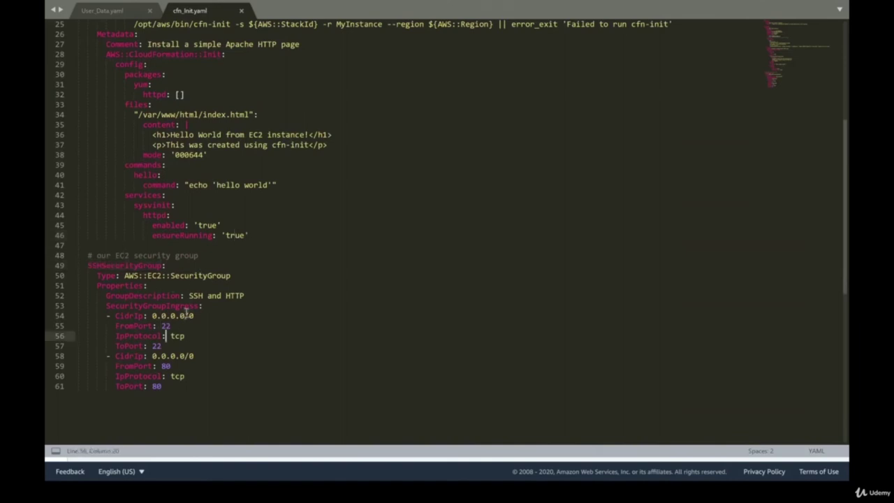
pyautogui.scroll(2, 187, 329)
pyautogui.scroll(2, 188, 329)
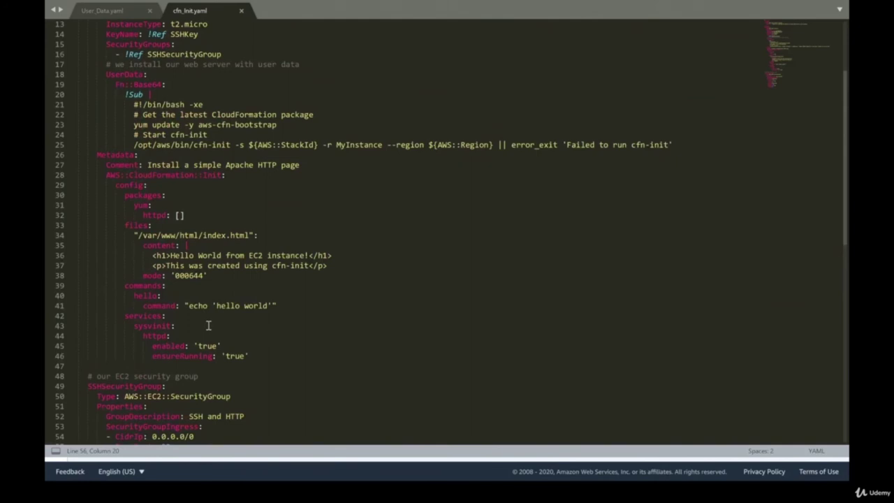
pyautogui.scroll(3, 232, 240)
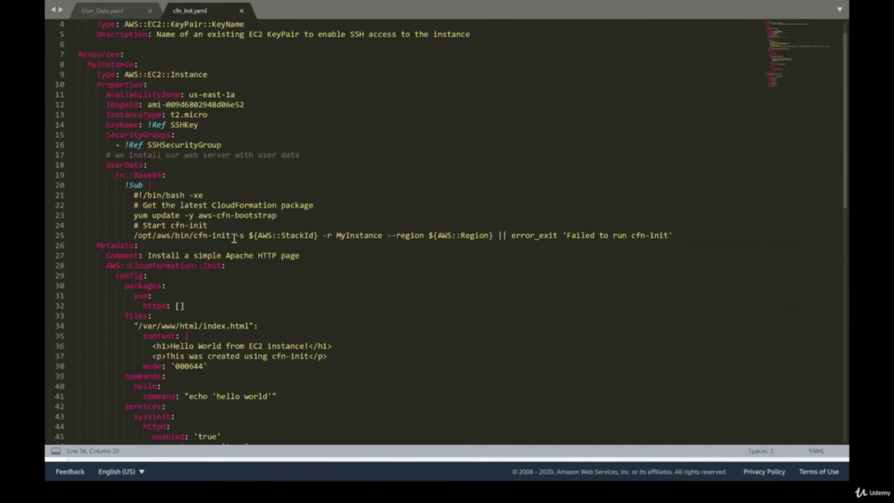
# - Compare the UserData script in User_Data.yaml with the cfn-init approach in cfn_Init.yaml
pyautogui.click(116, 13)
pyautogui.scroll(-5, 167, 279)
pyautogui.scroll(5, 166, 280)
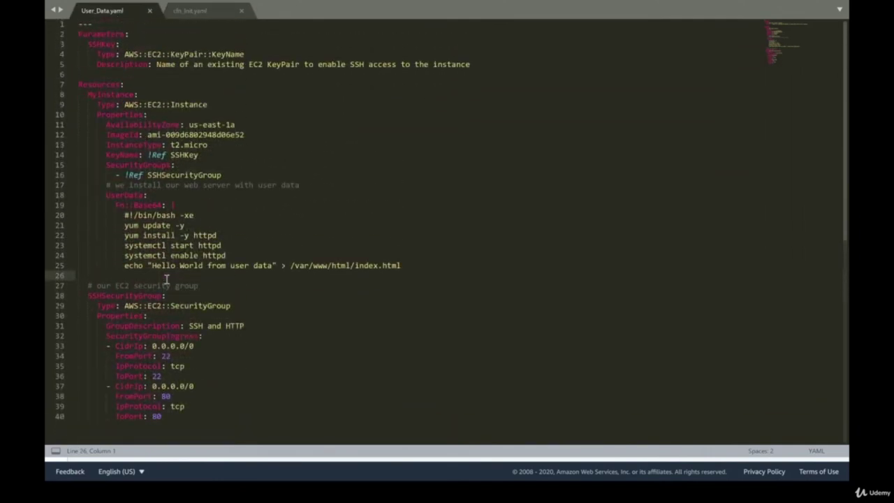
pyautogui.click(188, 11)
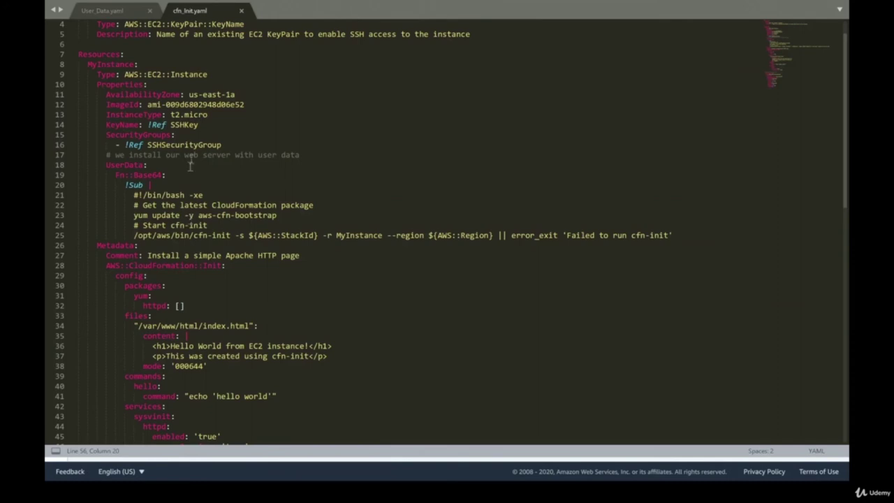
pyautogui.click(124, 13)
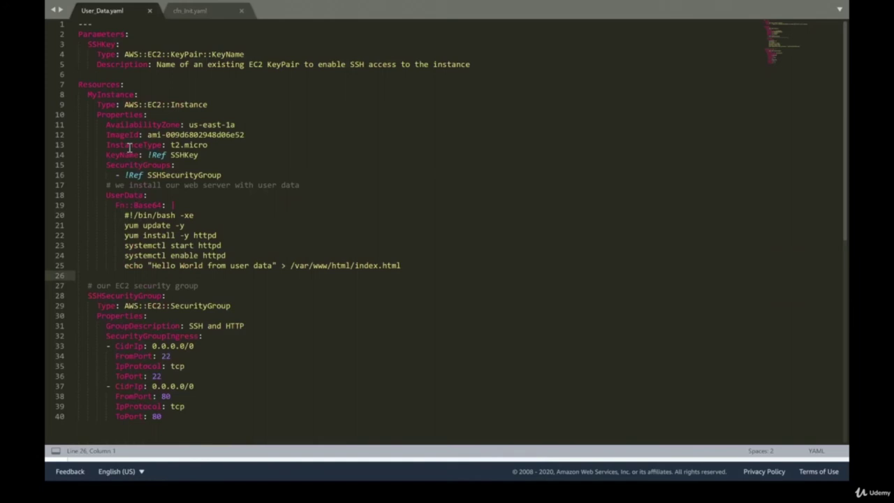
pyautogui.click(188, 12)
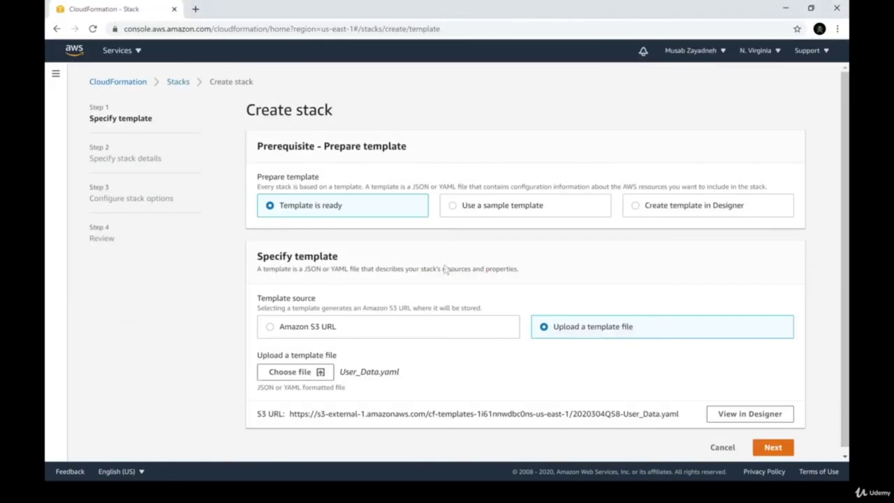
# - Upload cfn_Init.yaml as the stack template, and specify the stack name test-name-stack with the SSHKey tete
pyautogui.click(290, 372)
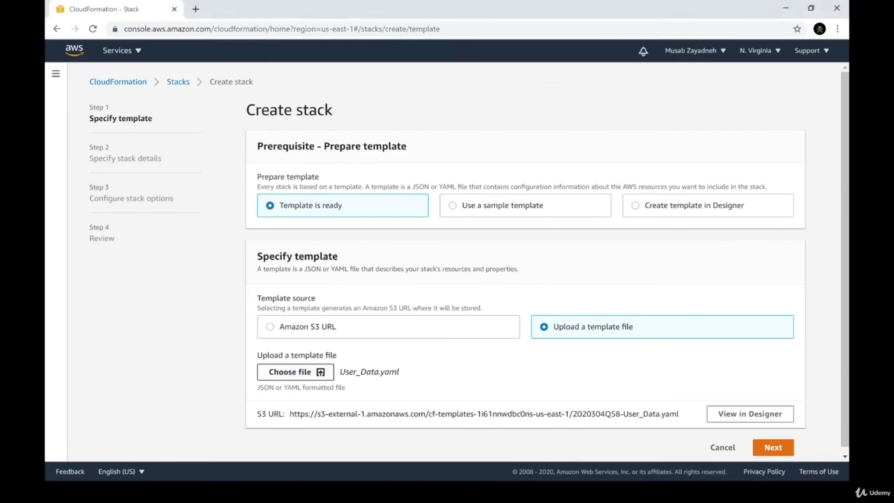
pyautogui.click(772, 447)
pyautogui.click(384, 320)
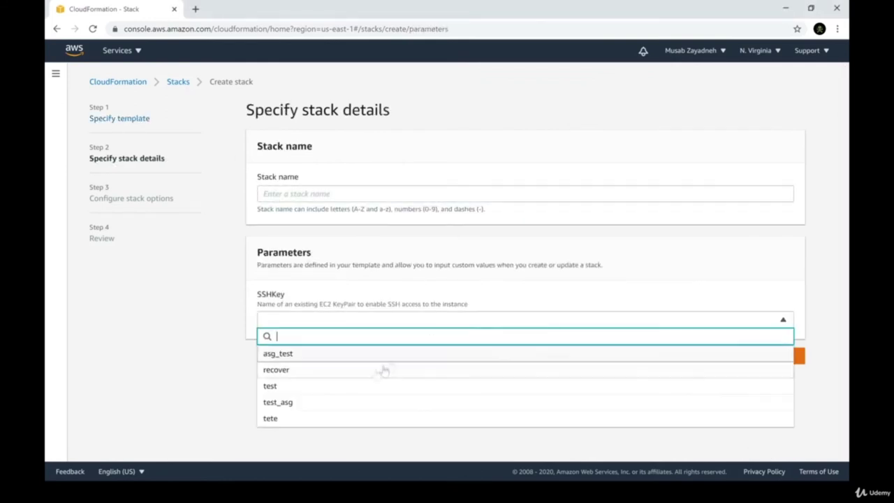
pyautogui.click(314, 418)
pyautogui.click(315, 197)
pyautogui.write('test-name-')
pyautogui.click(782, 356)
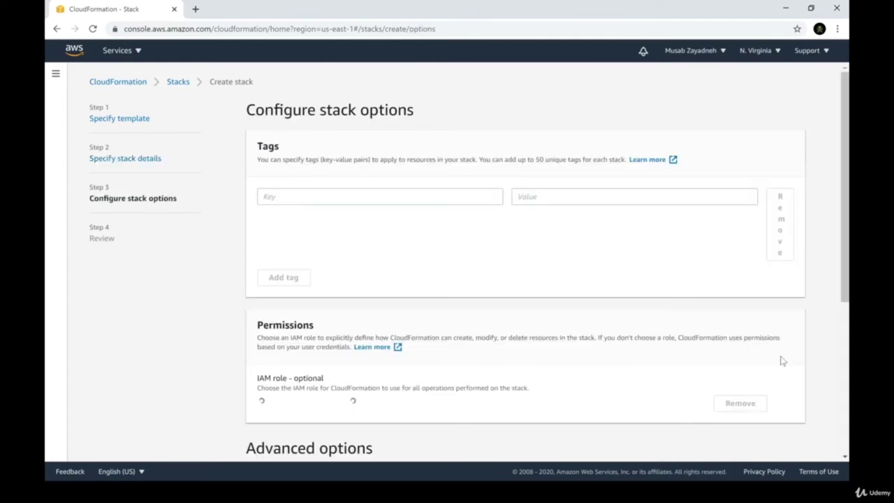
# - Add a stack tag with key Name and value Test_Stack, and create the stack with the other options at their defaults
pyautogui.click(467, 201)
pyautogui.write('Name')
pyautogui.click(539, 199)
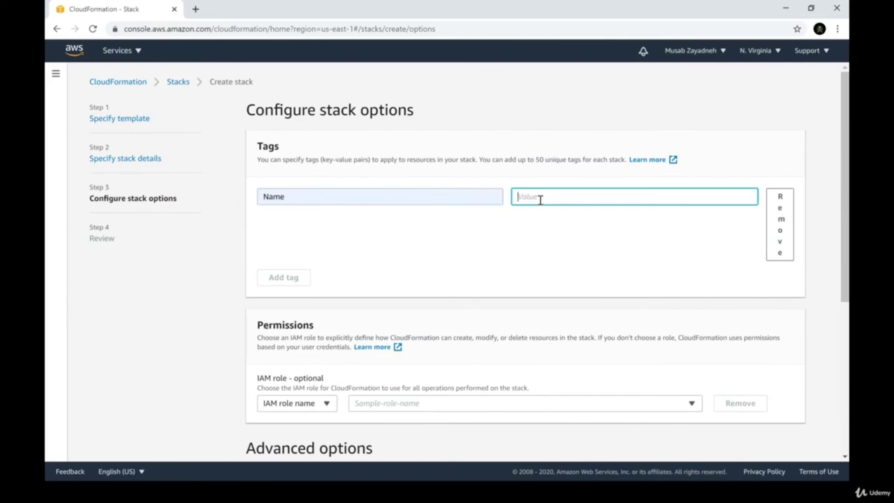
pyautogui.scroll(-4, 520, 245)
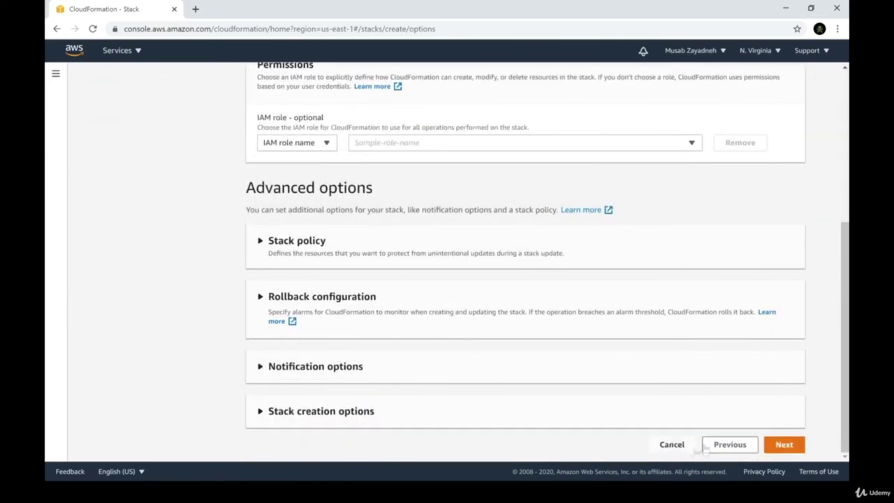
pyautogui.click(783, 445)
pyautogui.scroll(-10, 655, 299)
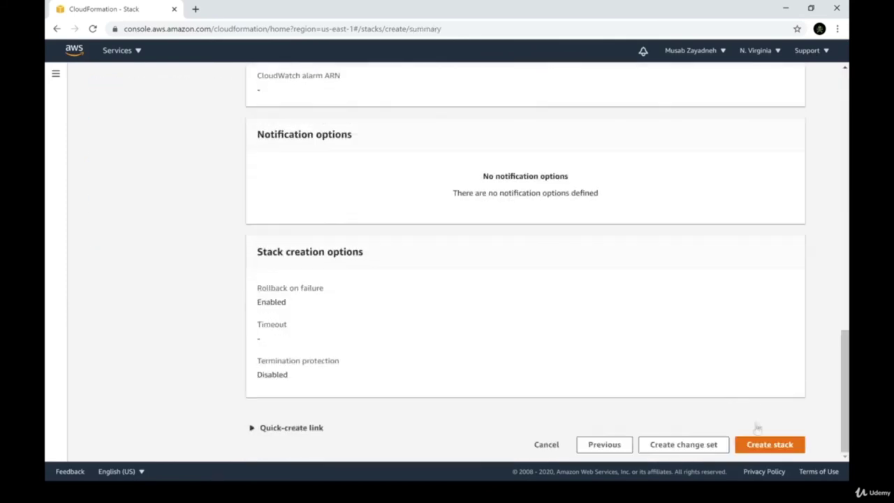
pyautogui.click(765, 445)
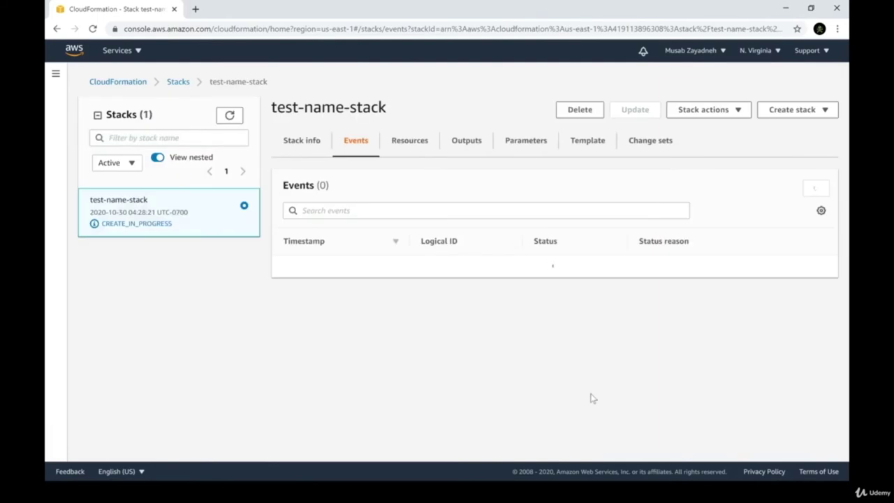
# - Refresh the stack's events and open the connection options of its MyInstance resource in EC2
pyautogui.click(817, 190)
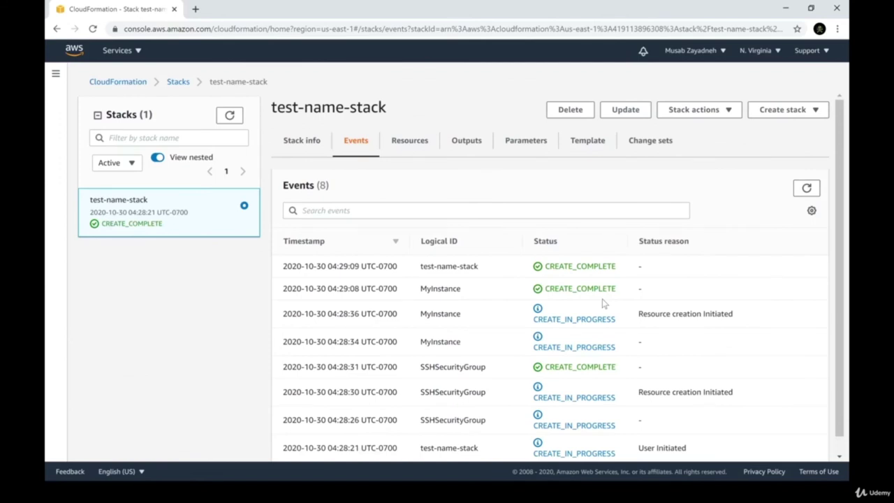
pyautogui.click(409, 140)
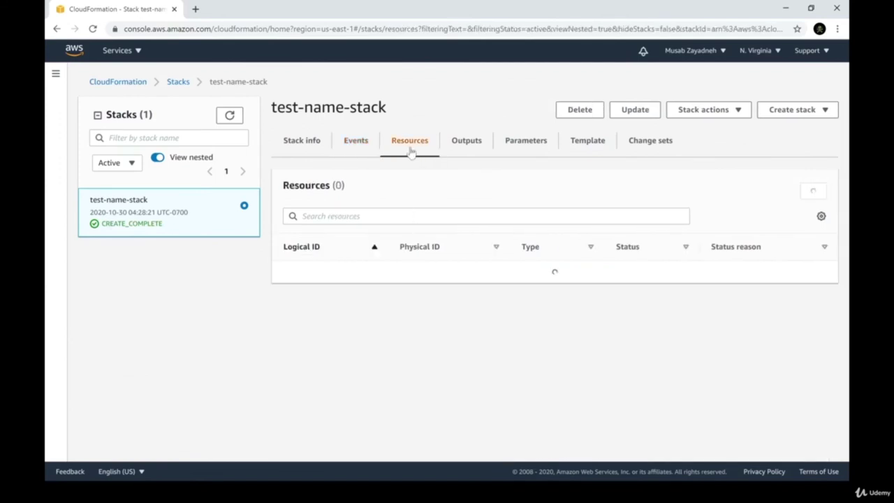
pyautogui.click(439, 275)
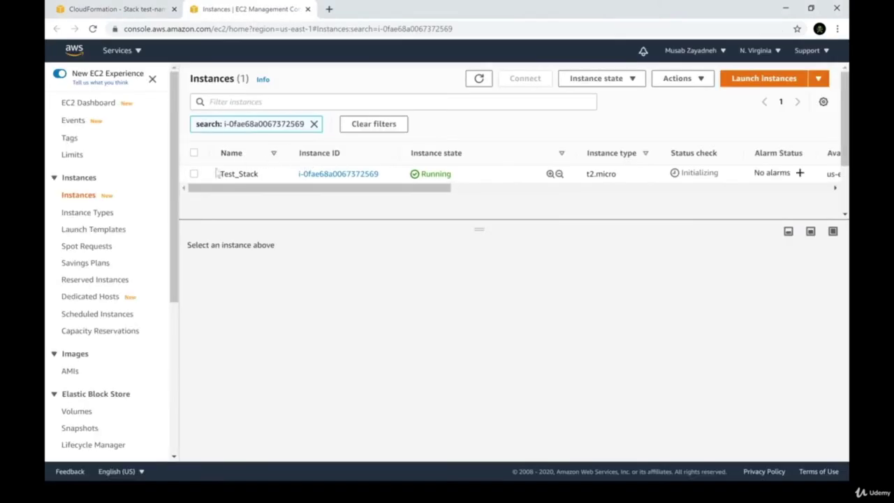
pyautogui.click(194, 173)
pyautogui.click(525, 78)
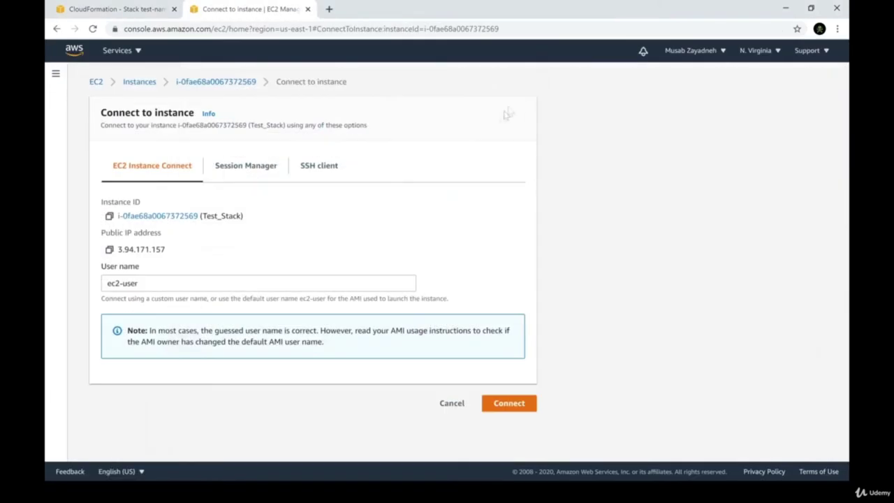
# - Open the instance's public IP address as a web page in a new browser tab
pyautogui.doubleClick(146, 249)
pyautogui.hotkey('ctrl', 'c')
pyautogui.click(329, 9)
pyautogui.hotkey('ctrl', 'v')
pyautogui.press('Return')
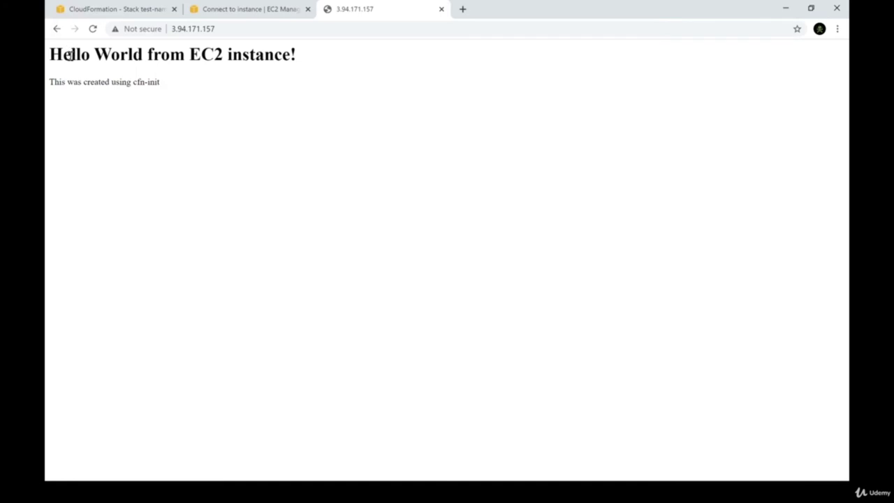
# - Examine the heading and the cfn-init paragraph of the served web page, and close the page
pyautogui.moveTo(70, 55); pyautogui.dragTo(297, 59)
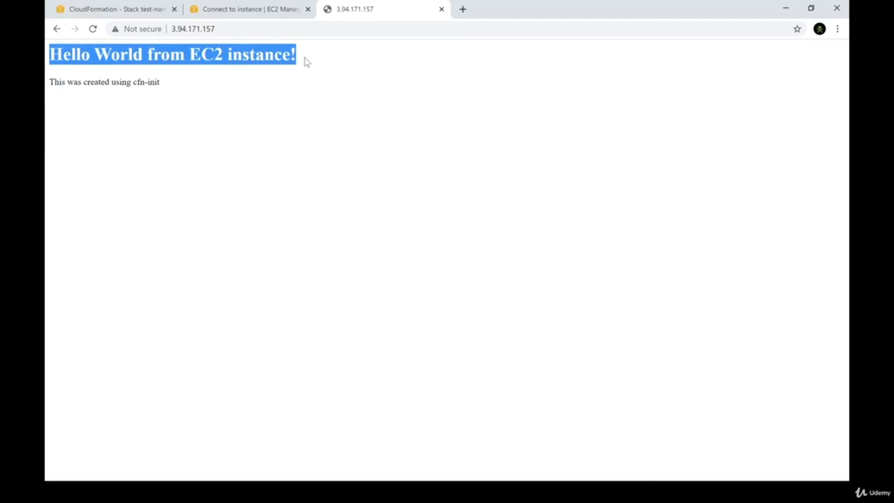
pyautogui.moveTo(50, 82); pyautogui.dragTo(152, 80)
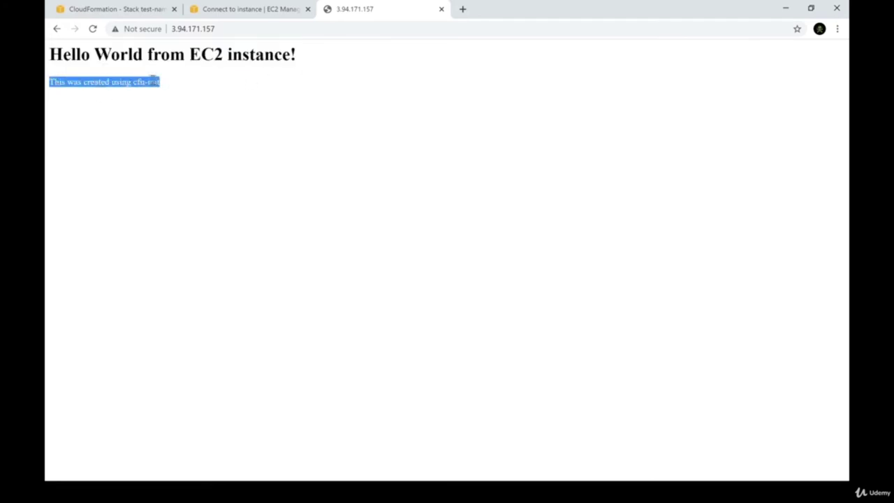
pyautogui.click(205, 120)
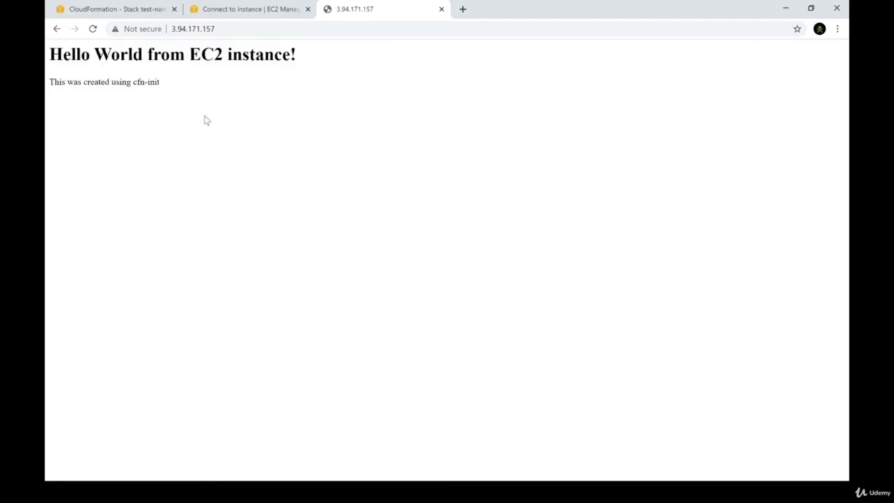
pyautogui.click(442, 9)
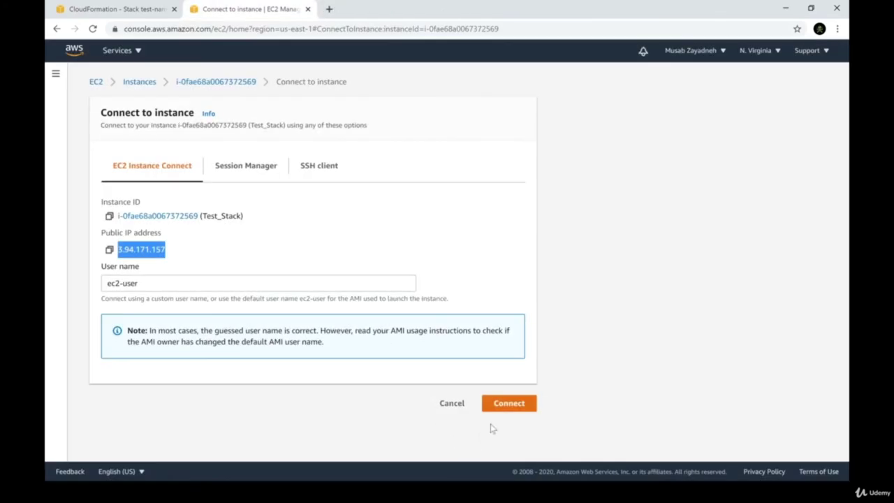
# - Connect to the instance through EC2 Instance Connect as ec2-user and print /var/log/cloud-init-output.log with cat
pyautogui.click(517, 403)
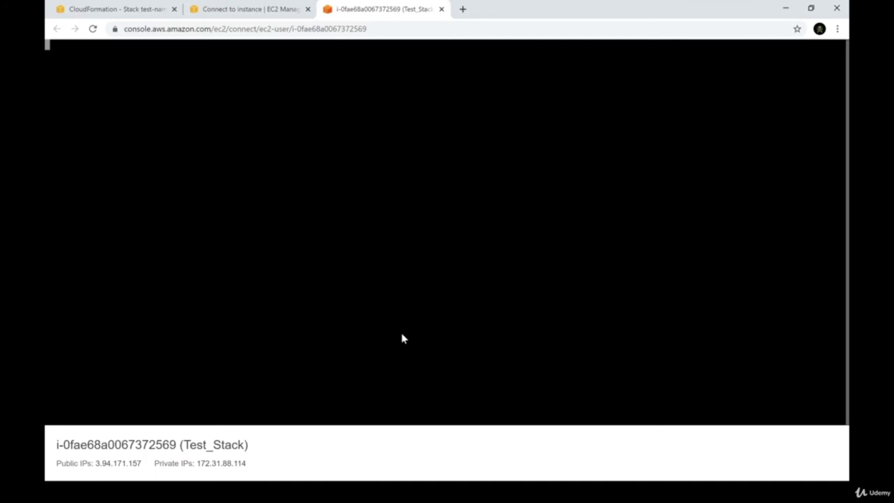
pyautogui.write('cat /')
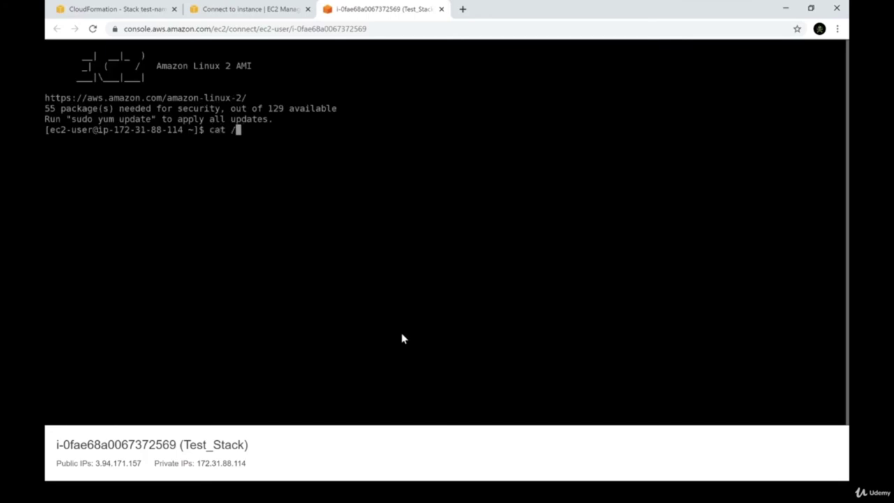
pyautogui.write('var/log/clo')
pyautogui.press('Tab')
pyautogui.write('-o')
pyautogui.press('Tab')
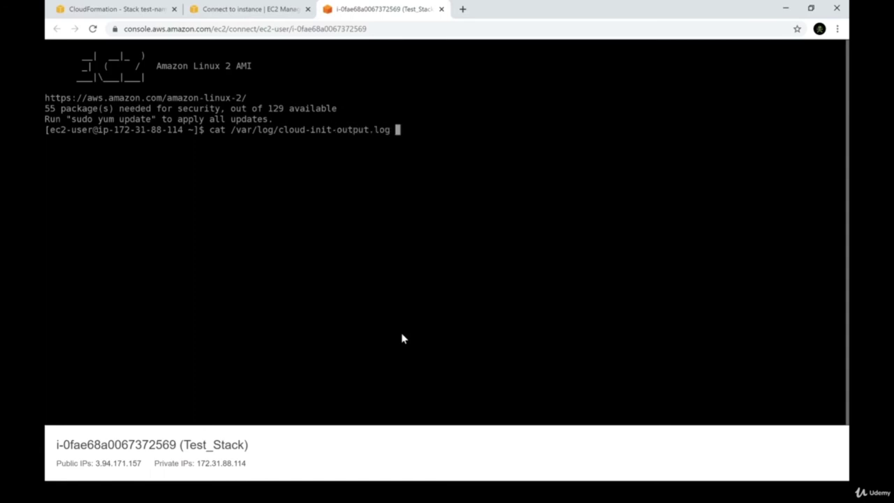
pyautogui.press('Return')
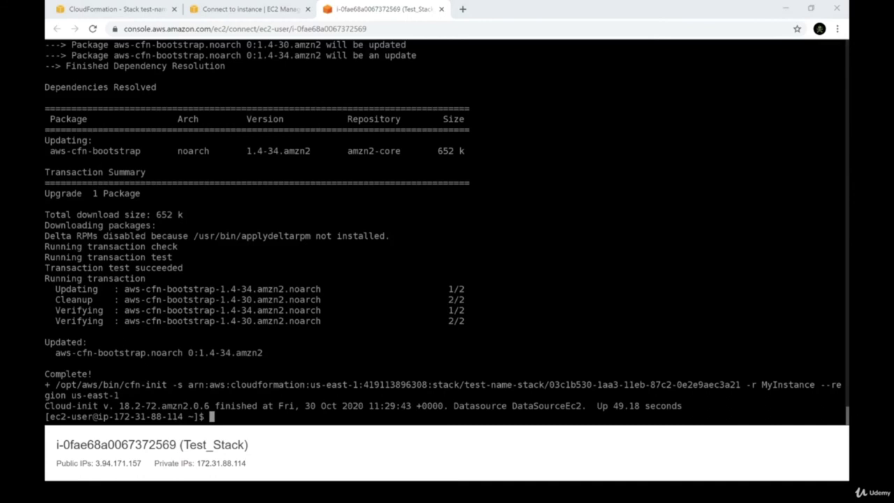
# - Copy the "yum update -y aws-cfn-bootstrap" line from cfn_Init.yaml in the text editor and look through the cloud-init log in the browser terminal
pyautogui.hotkey('alt', 'Tab')
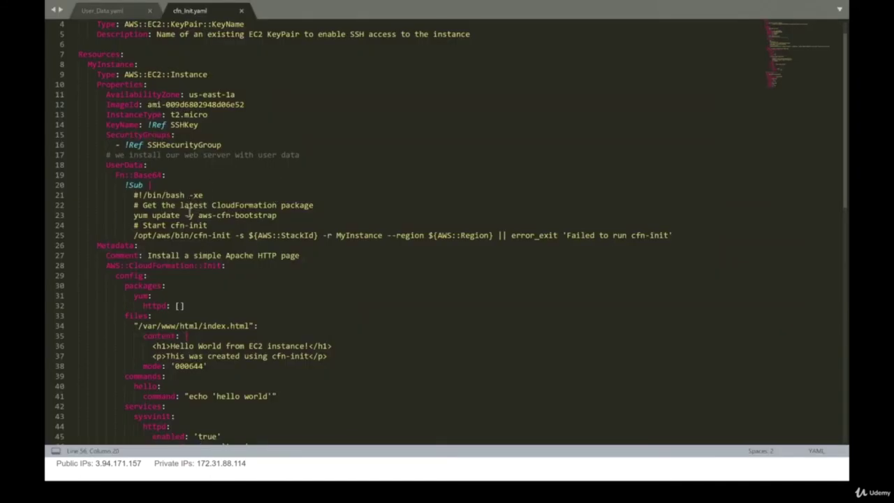
pyautogui.moveTo(134, 215); pyautogui.dragTo(277, 216)
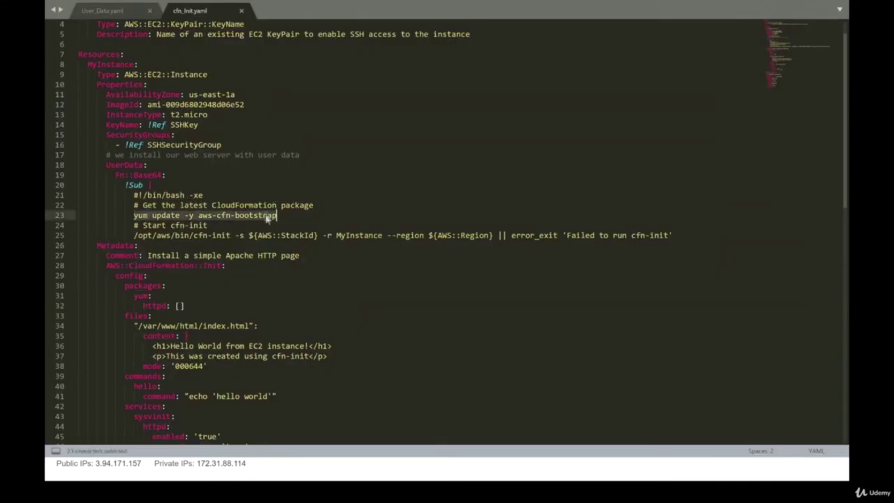
pyautogui.hotkey('ctrl', 'c')
pyautogui.hotkey('alt', 'Tab')
pyautogui.scroll(20, 220, 250)
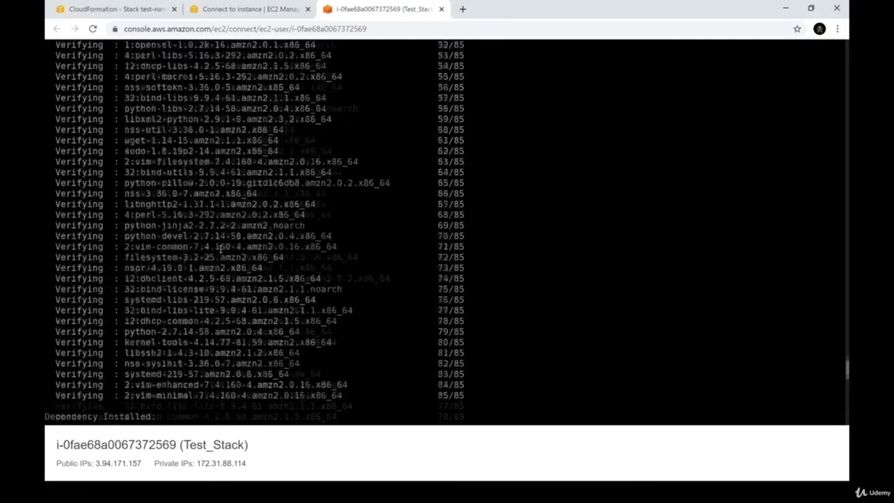
pyautogui.scroll(20, 219, 250)
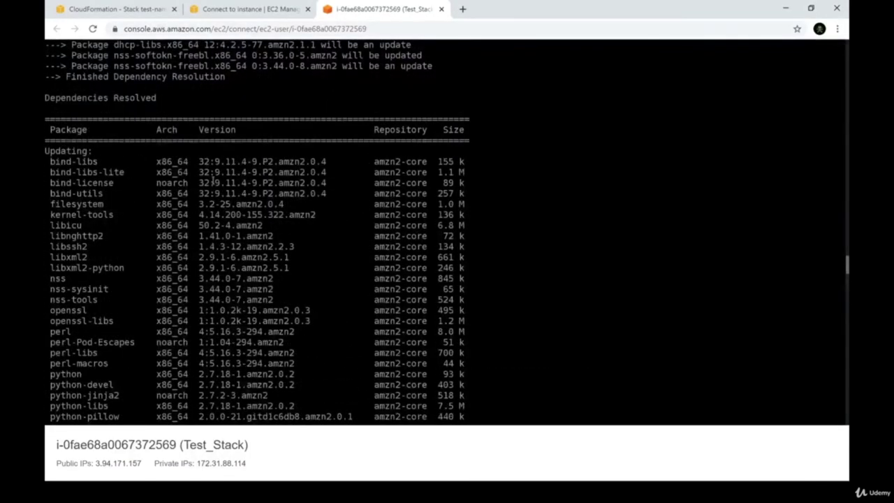
pyautogui.scroll(-9, 214, 183)
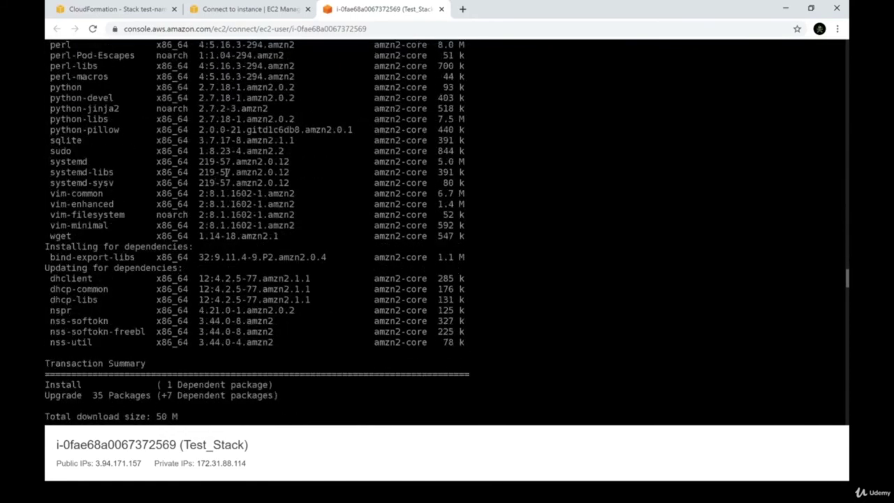
pyautogui.scroll(-20, 226, 171)
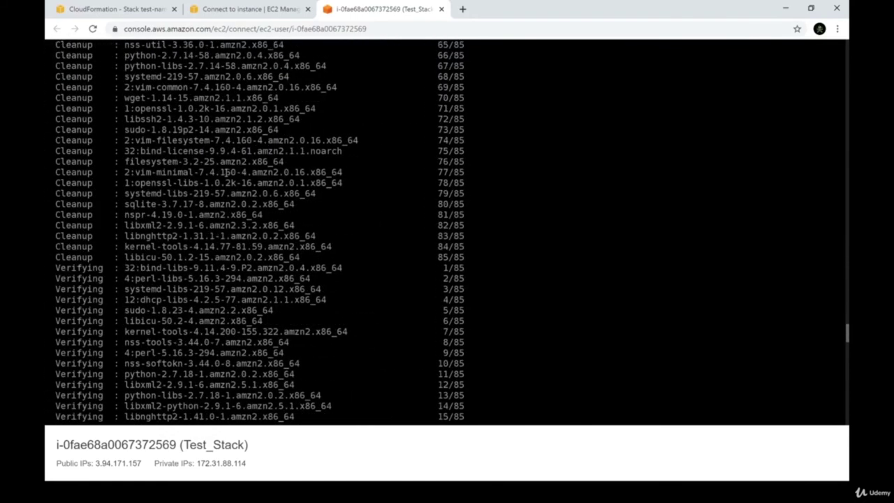
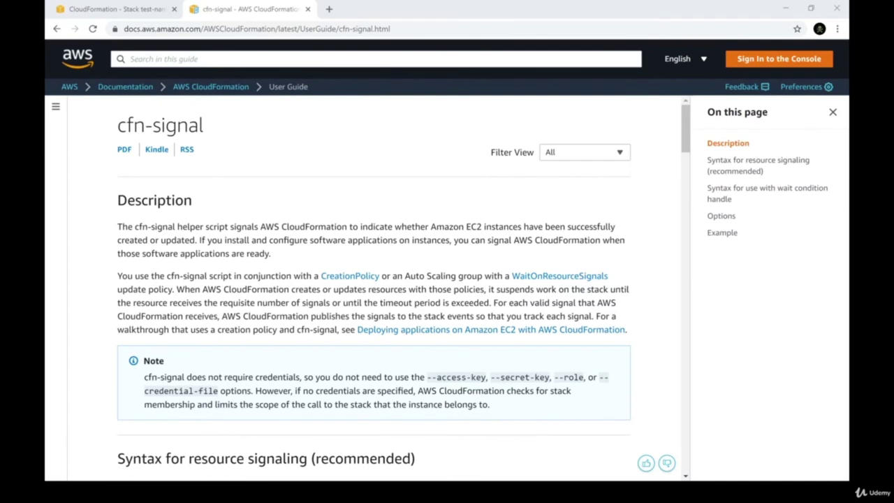
# - Read the description on the cfn-signal documentation page, look through its syntax, options and example templates, and close the page
pyautogui.moveTo(230, 226); pyautogui.dragTo(475, 226)
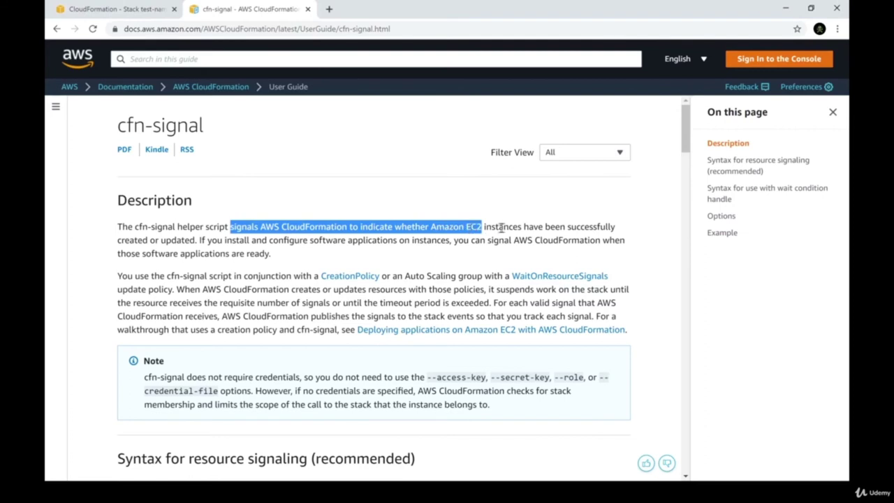
pyautogui.doubleClick(179, 240)
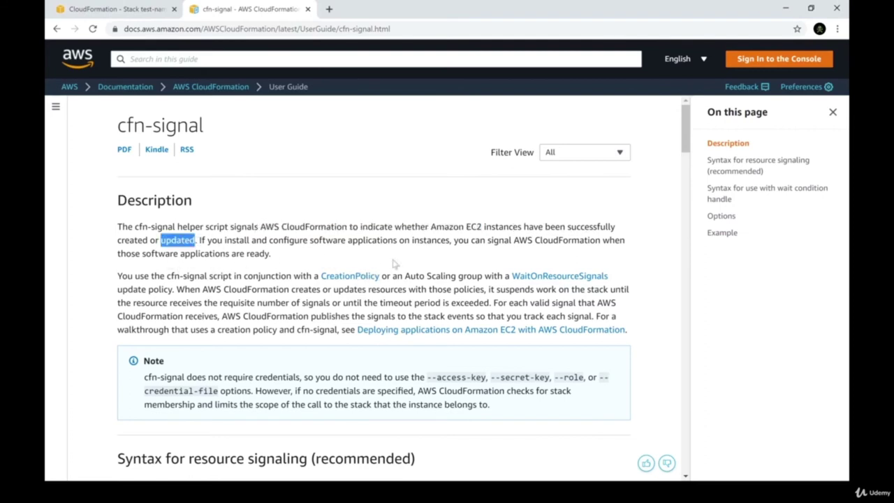
pyautogui.moveTo(199, 240); pyautogui.dragTo(457, 245)
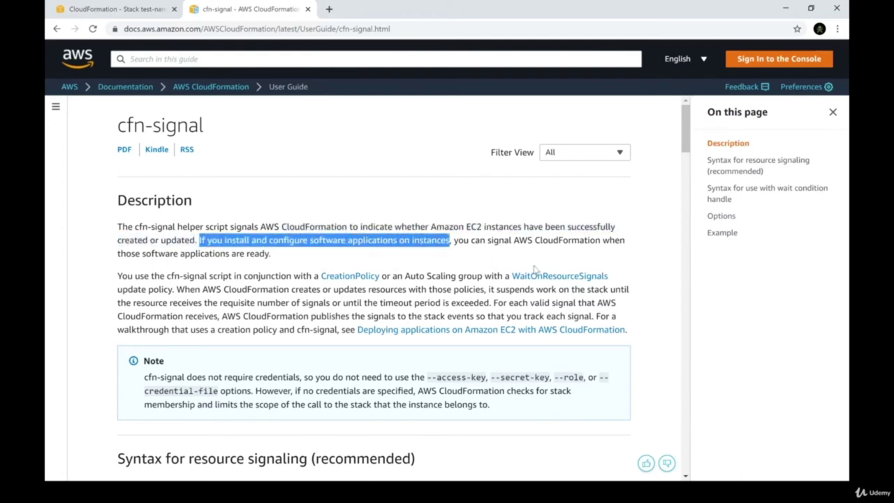
pyautogui.click(535, 270)
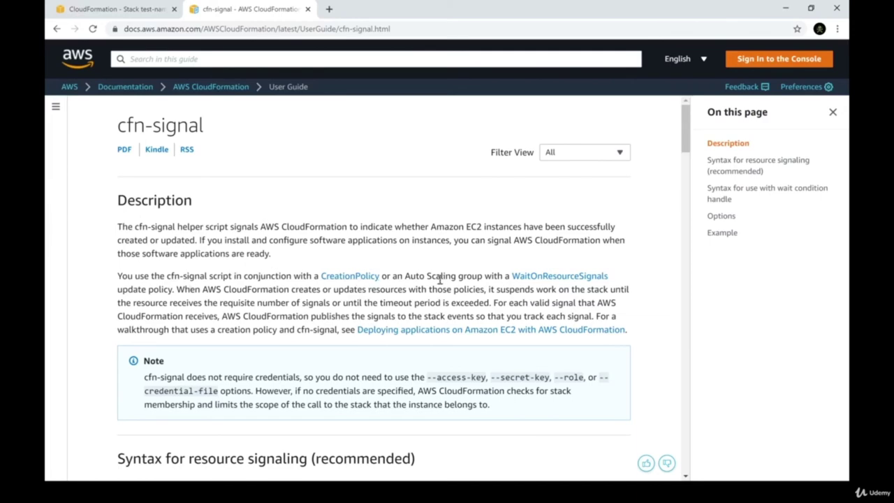
pyautogui.scroll(-2, 363, 276)
pyautogui.scroll(-5, 362, 274)
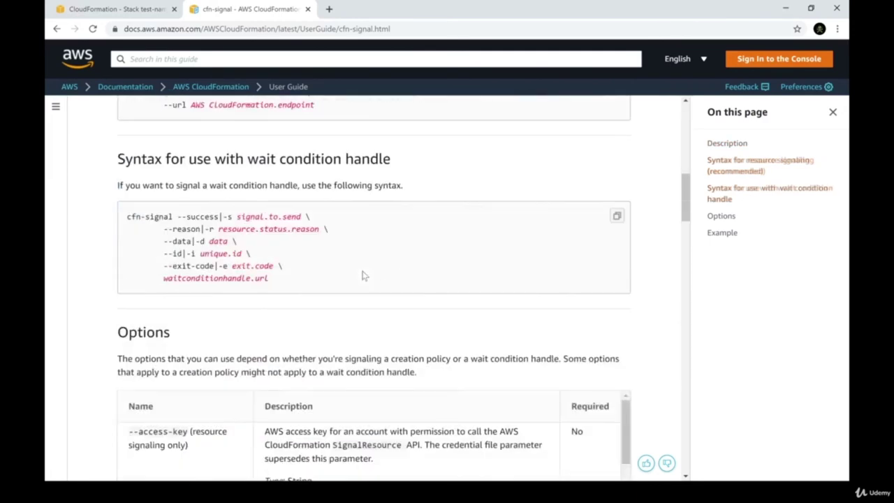
pyautogui.scroll(-10, 347, 262)
pyautogui.scroll(-10, 348, 261)
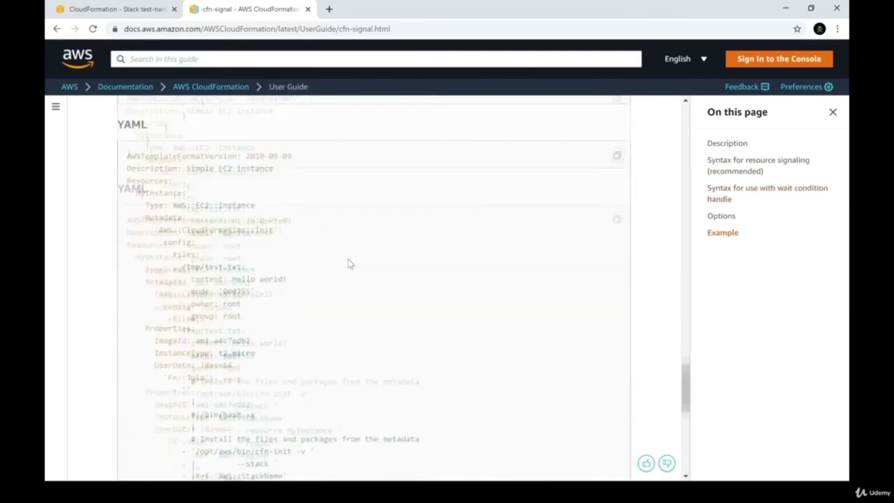
pyautogui.scroll(5, 329, 264)
pyautogui.scroll(10, 336, 244)
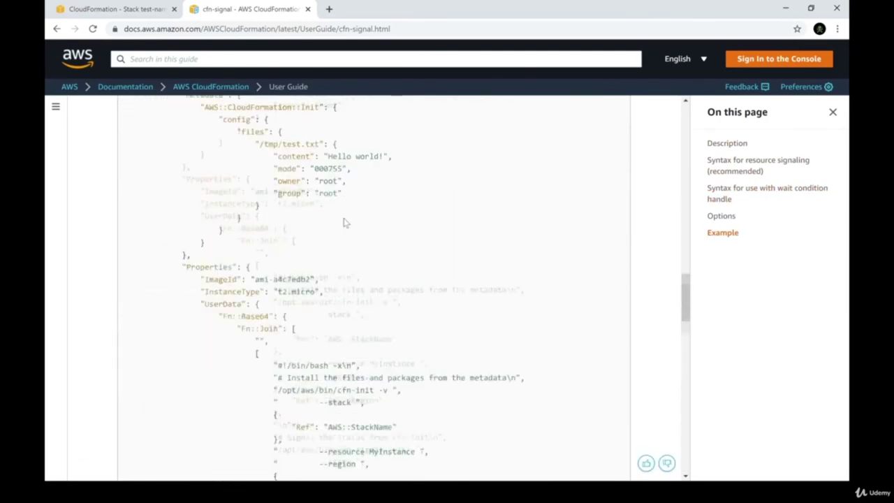
pyautogui.click(307, 9)
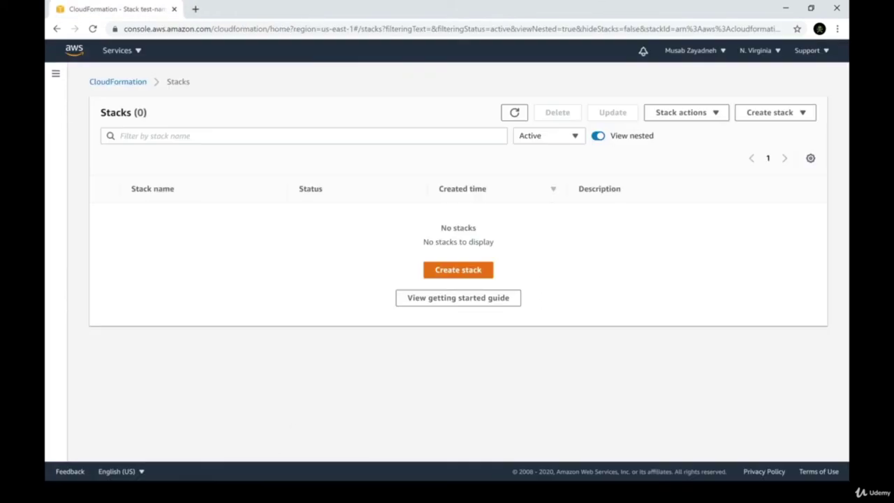
# - Switch to the text editor and examine the parameters, MyInstance properties and the UserData update and cfn-init commands in cfn_signal.yaml
pyautogui.hotkey('alt', 'Tab')
pyautogui.scroll(10, 290, 194)
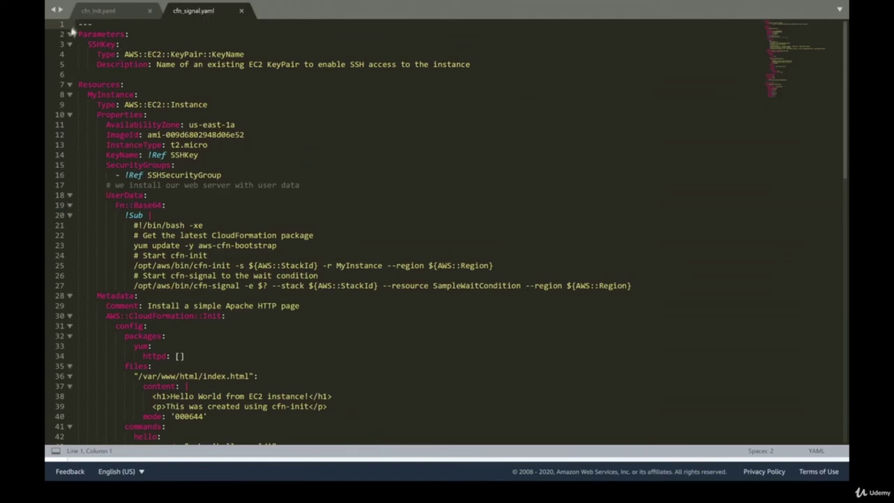
pyautogui.moveTo(79, 33); pyautogui.dragTo(307, 54)
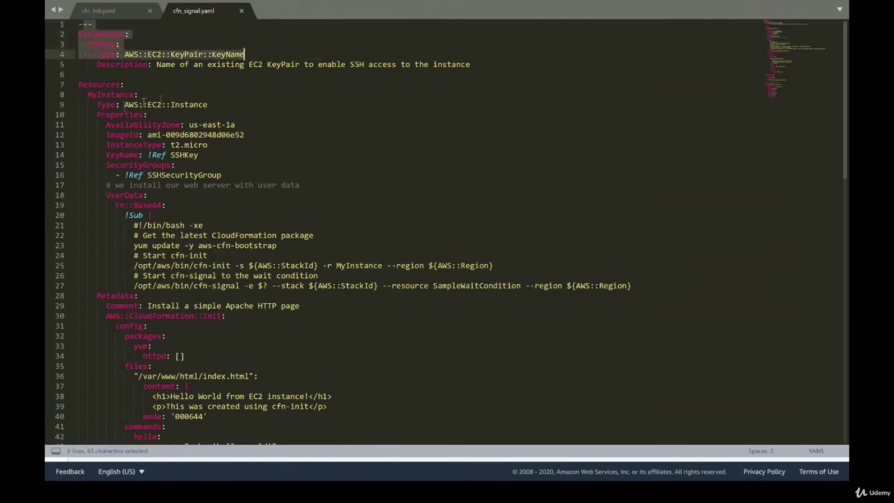
pyautogui.moveTo(81, 94); pyautogui.dragTo(222, 178)
pyautogui.click(212, 236)
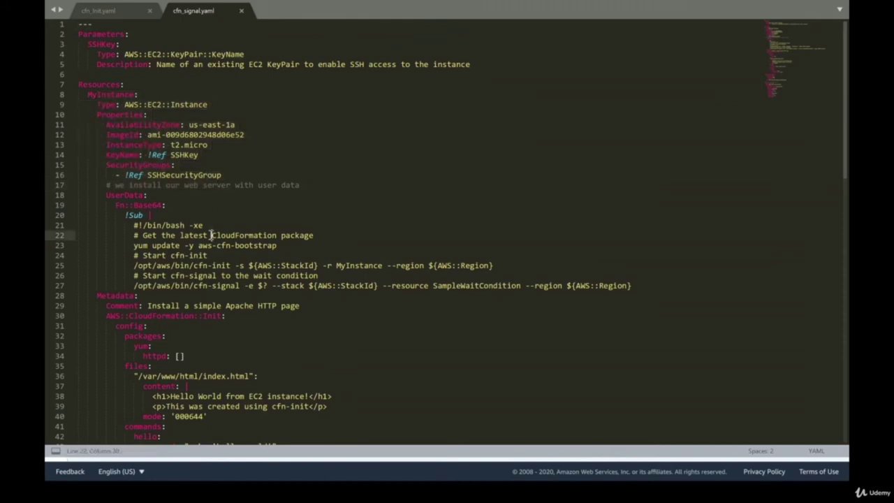
pyautogui.doubleClick(112, 196)
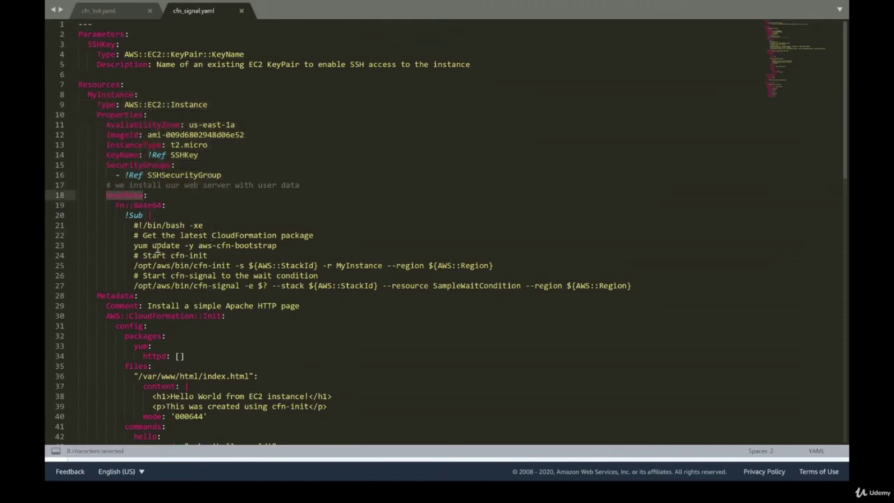
pyautogui.click(144, 245)
pyautogui.moveTo(144, 246); pyautogui.dragTo(277, 245)
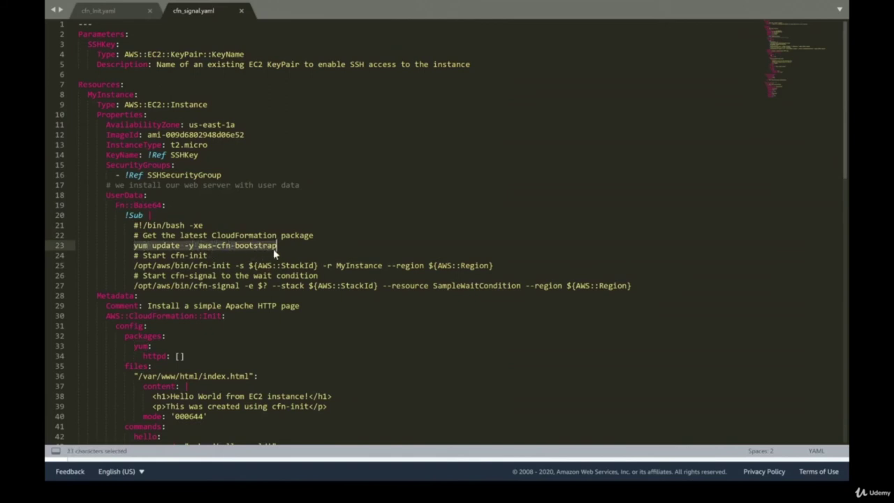
pyautogui.moveTo(134, 265); pyautogui.dragTo(508, 265)
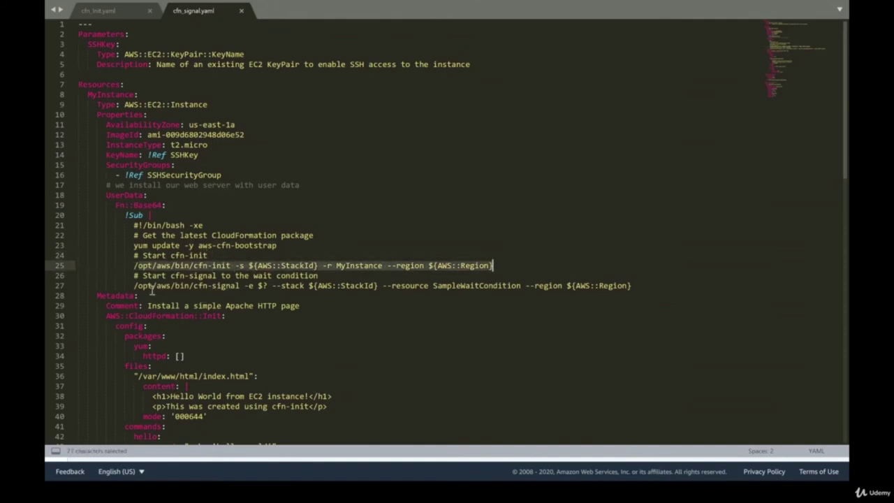
# - Examine the cfn-signal command in UserData and trace its SampleWaitCondition resource to its definition further down the template
pyautogui.moveTo(196, 286); pyautogui.dragTo(268, 287)
pyautogui.click(256, 286)
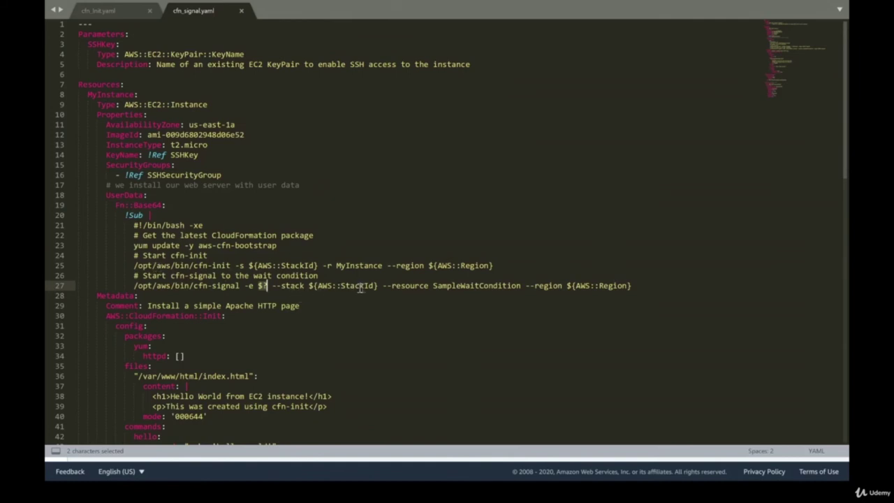
pyautogui.doubleClick(466, 286)
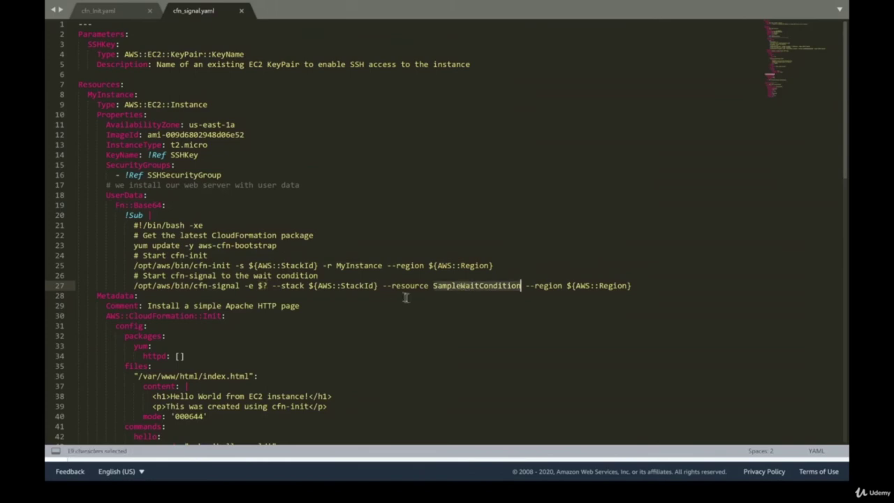
pyautogui.scroll(-3, 370, 308)
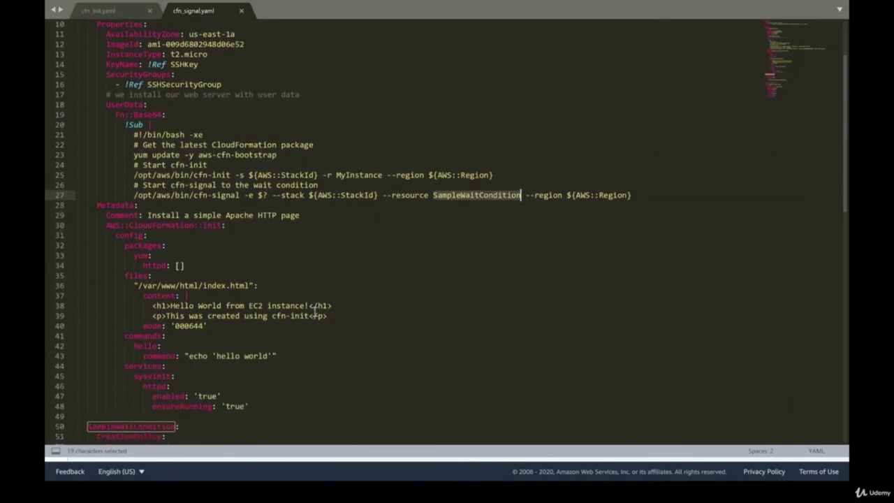
pyautogui.scroll(-5, 307, 311)
pyautogui.scroll(8, 496, 323)
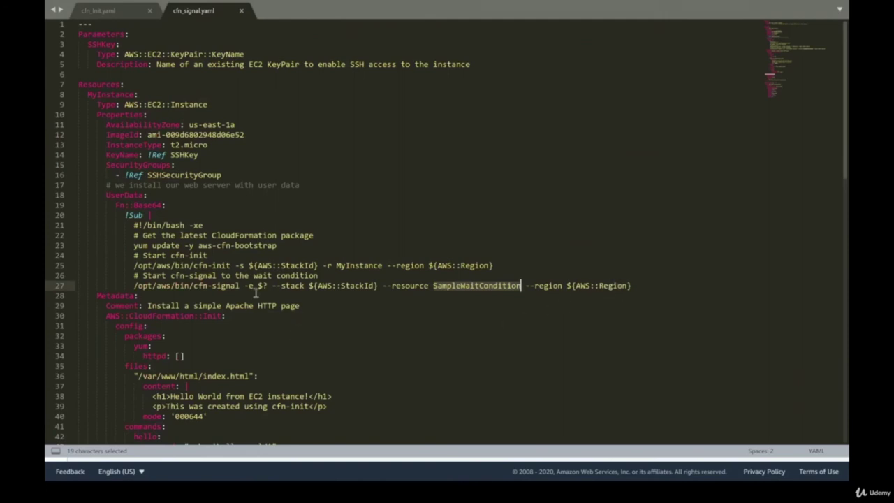
pyautogui.doubleClick(229, 286)
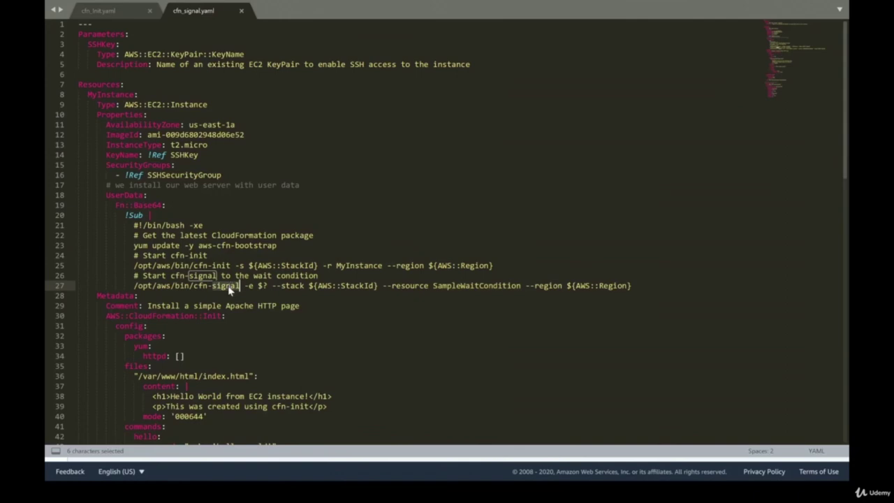
pyautogui.tripleClick(229, 287)
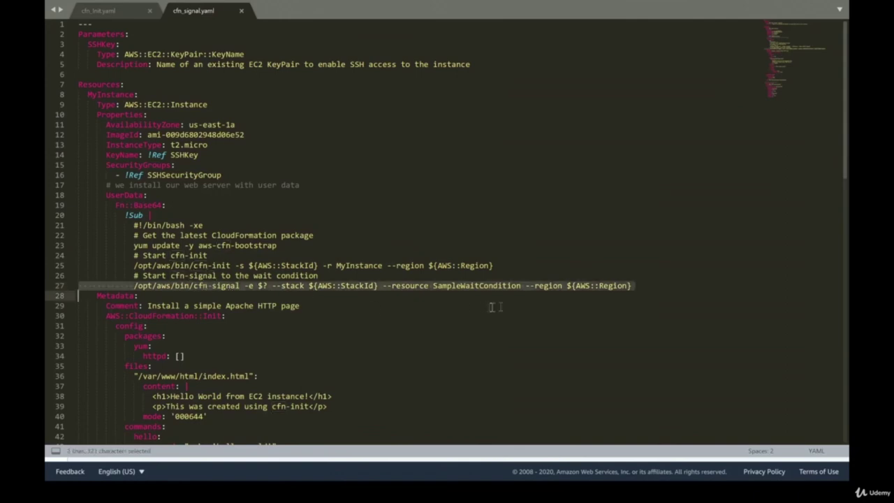
pyautogui.doubleClick(482, 286)
pyautogui.scroll(-4, 459, 303)
pyautogui.scroll(-3, 259, 352)
pyautogui.scroll(2, 245, 359)
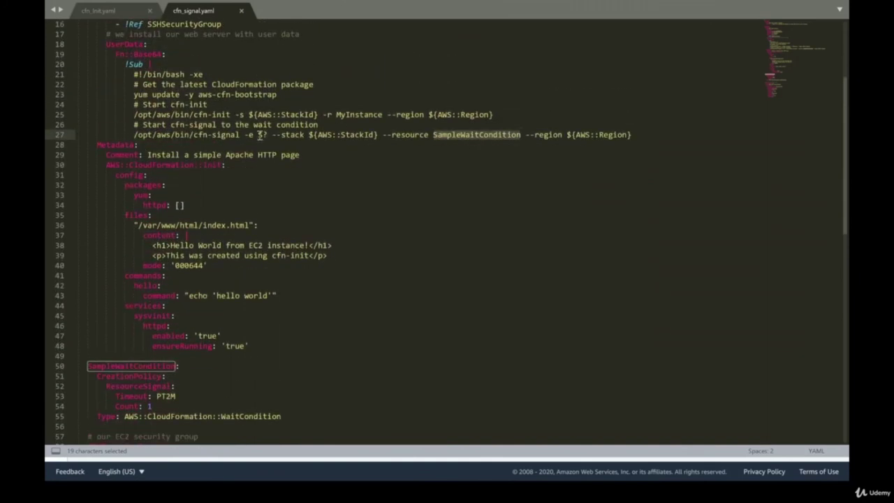
# - Examine how the cfn-signal command's "-e $?" option relates to the preceding cfn-init command and the SampleWaitCondition resource
pyautogui.moveTo(258, 135); pyautogui.dragTo(267, 134)
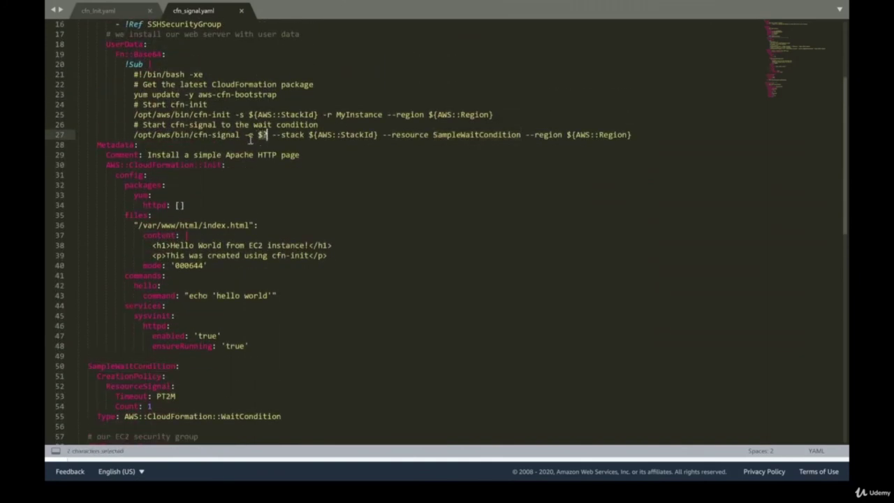
pyautogui.scroll(1, 246, 138)
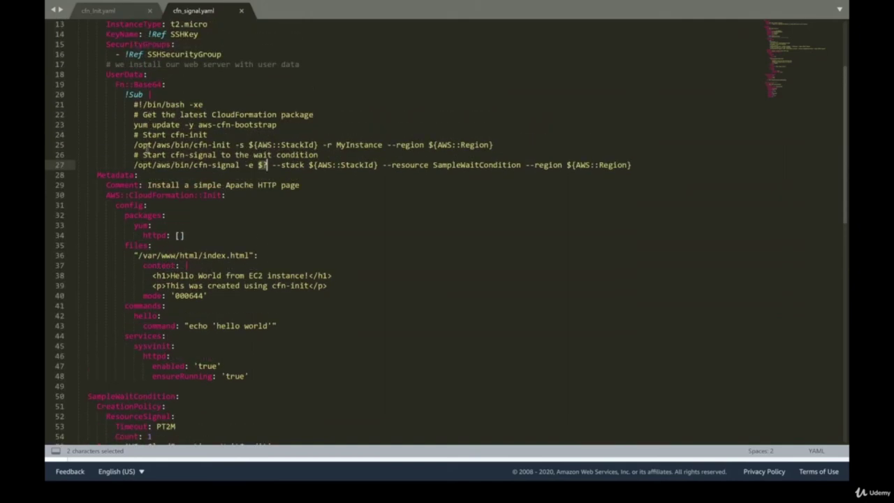
pyautogui.moveTo(136, 145); pyautogui.dragTo(498, 145)
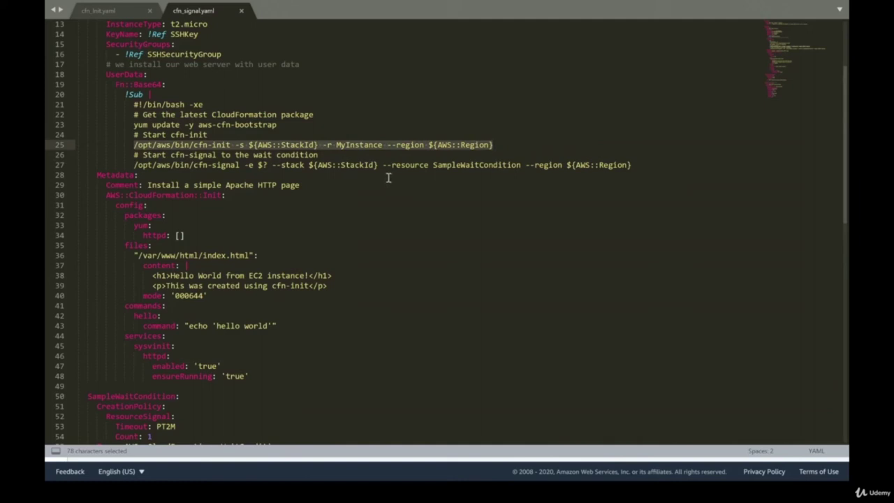
pyautogui.moveTo(244, 165); pyautogui.dragTo(530, 173)
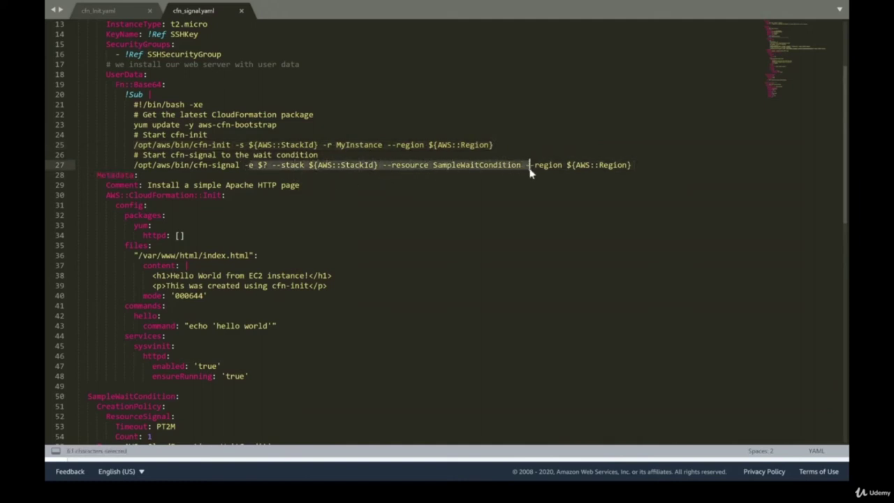
pyautogui.moveTo(157, 145); pyautogui.dragTo(504, 143)
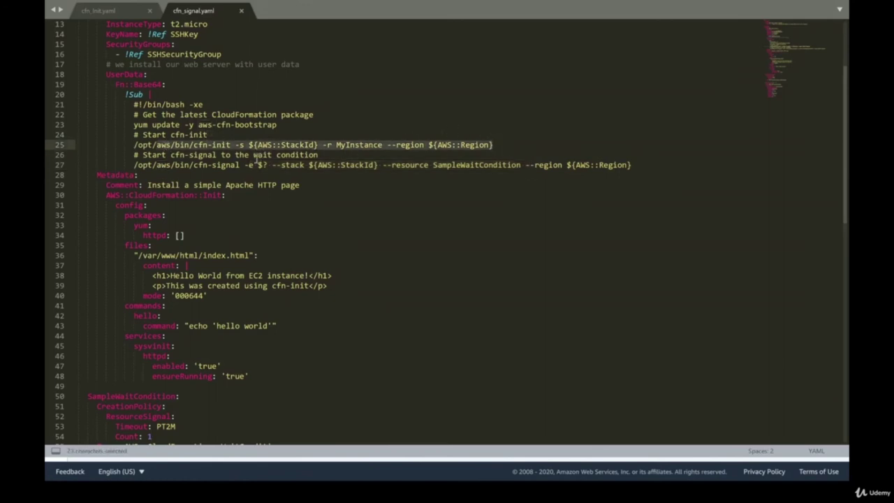
pyautogui.click(471, 166)
pyautogui.doubleClick(472, 166)
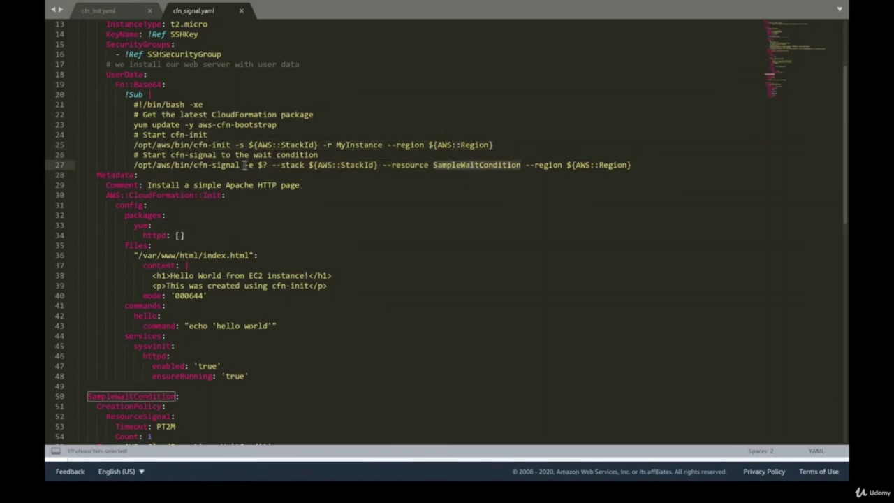
pyautogui.doubleClick(237, 165)
pyautogui.moveTo(237, 166); pyautogui.dragTo(302, 166)
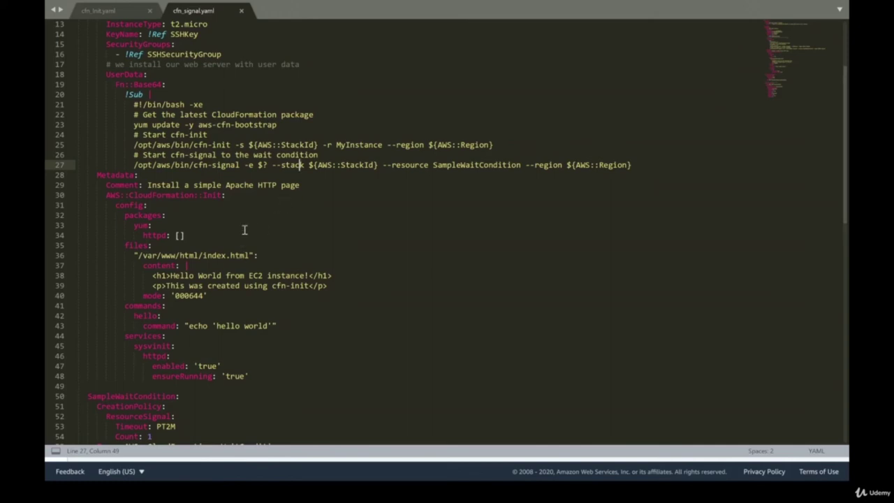
# - Examine the SampleWaitCondition resource in cfn_signal.yaml, including its CreationPolicy, ResourceSignal, timeout, count and type
pyautogui.scroll(-1, 248, 215)
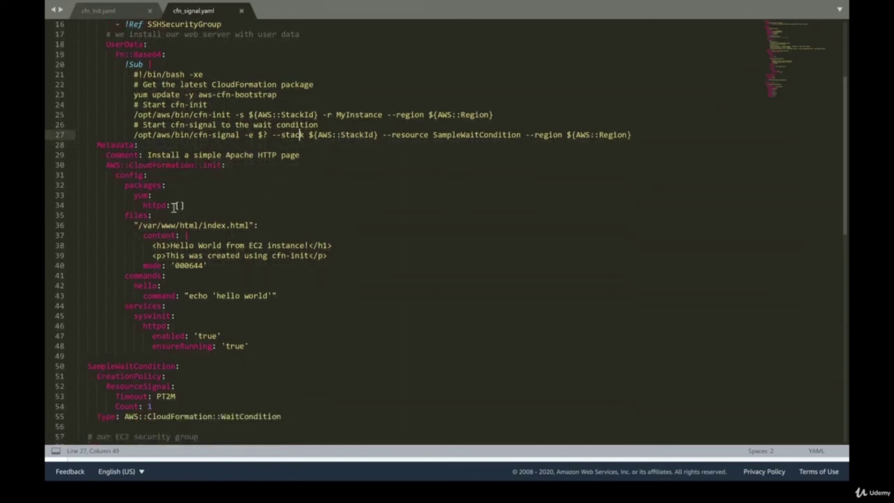
pyautogui.scroll(-2, 174, 207)
pyautogui.scroll(-4, 184, 199)
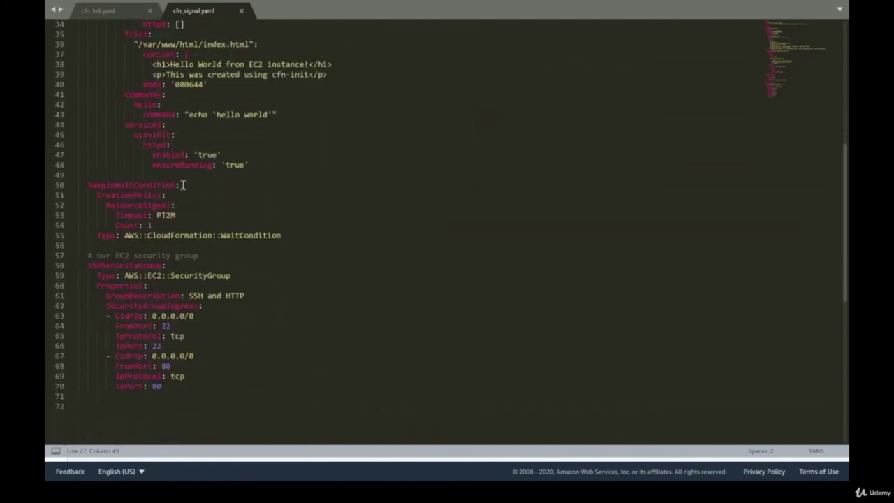
pyautogui.doubleClick(100, 186)
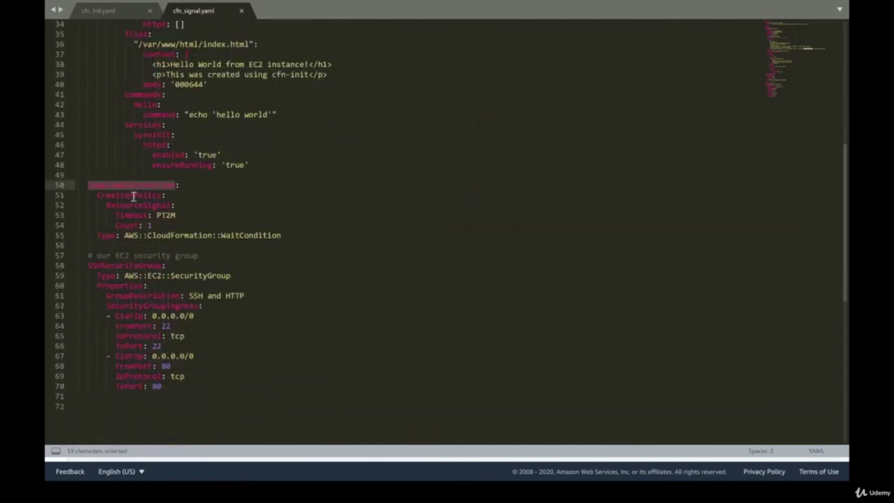
pyautogui.doubleClick(123, 196)
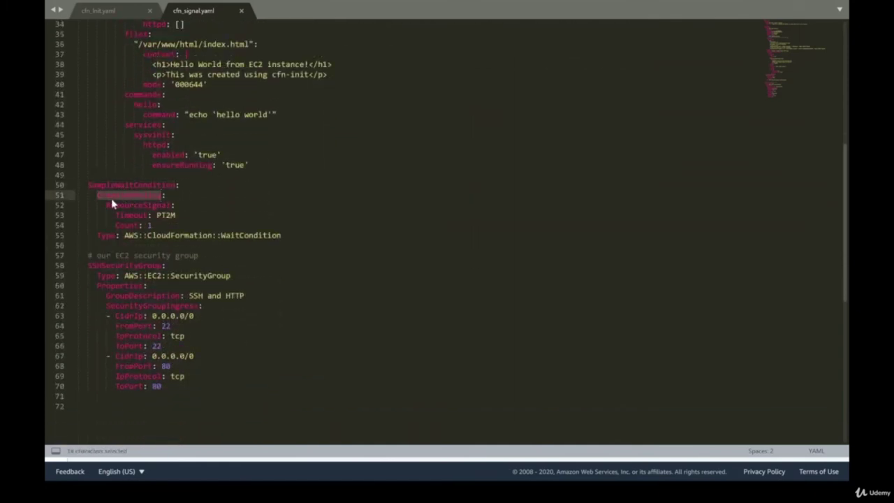
pyautogui.doubleClick(134, 206)
pyautogui.doubleClick(161, 216)
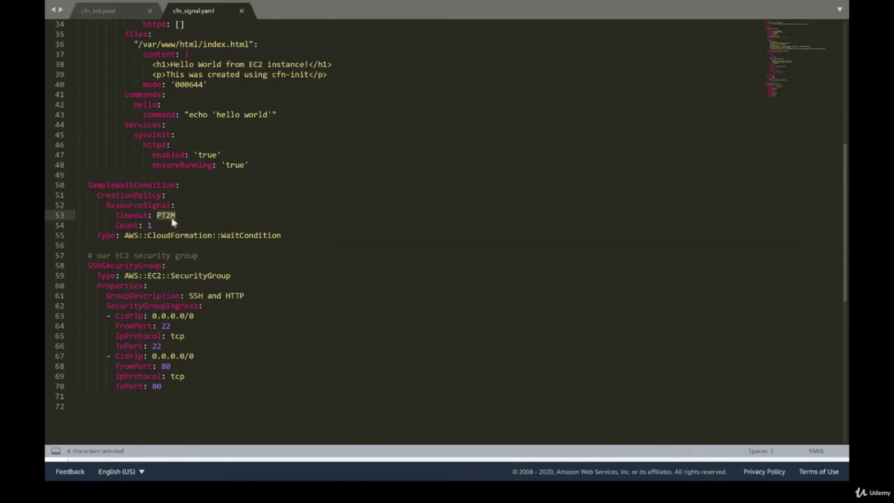
pyautogui.doubleClick(148, 225)
pyautogui.doubleClick(123, 225)
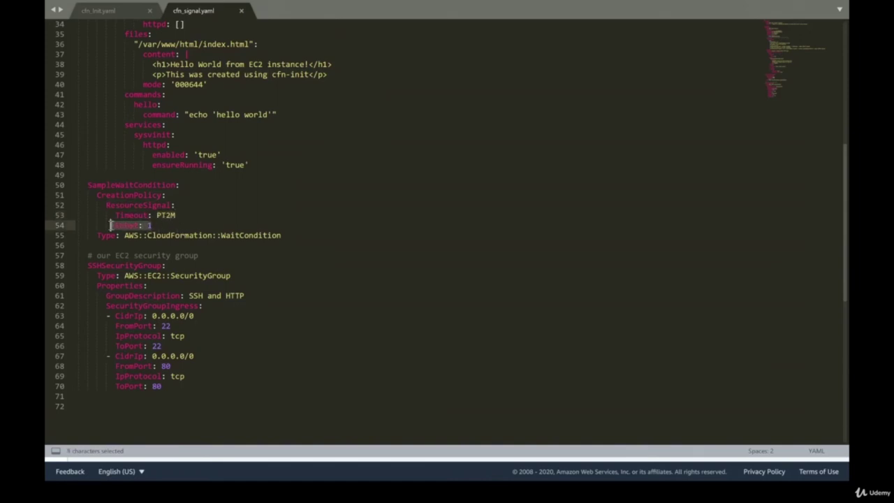
pyautogui.moveTo(282, 235); pyautogui.dragTo(104, 236)
pyautogui.click(152, 235)
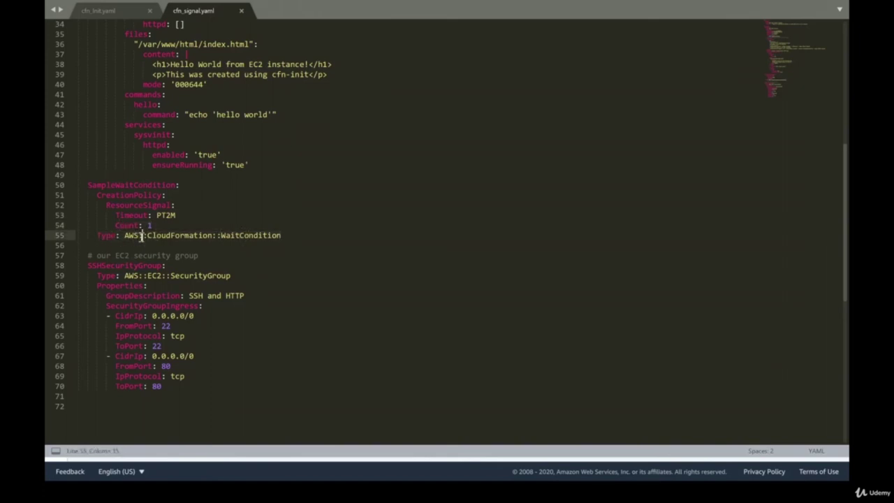
# - Check the wait condition's timeout, switch to the CloudFormation console and start a stack from the uploaded cfn_signal.yaml template
pyautogui.moveTo(176, 215); pyautogui.dragTo(55, 216)
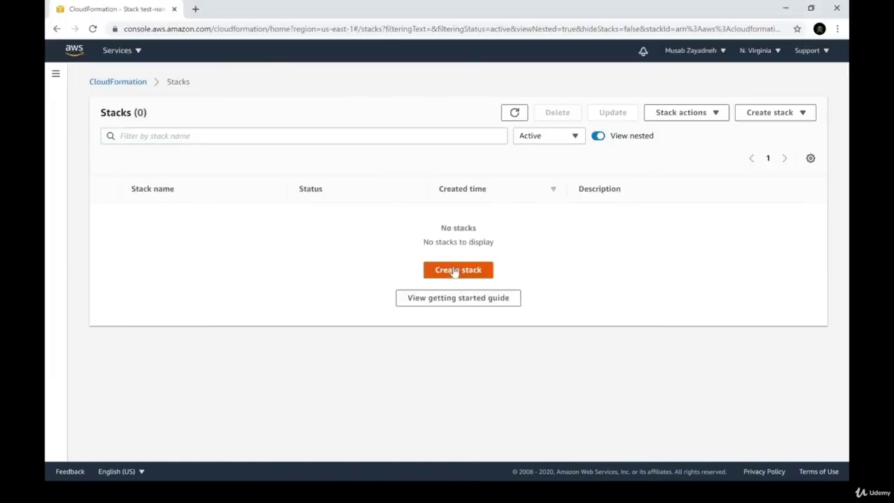
pyautogui.click(453, 271)
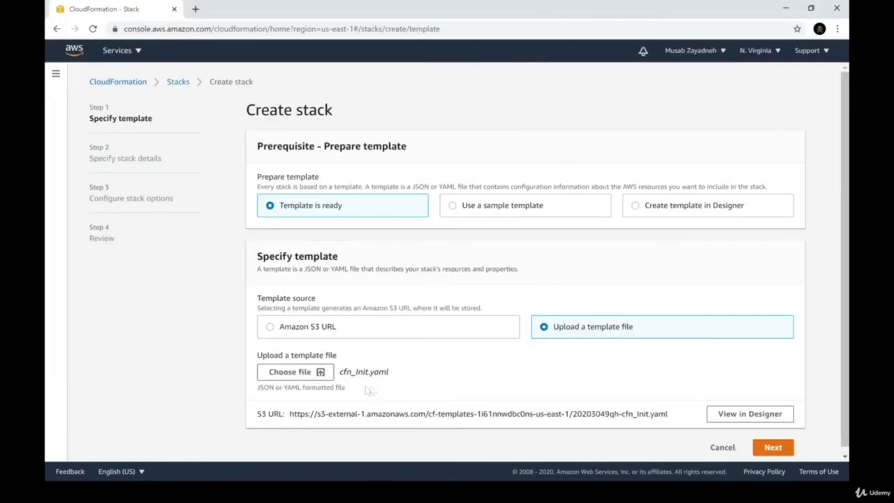
pyautogui.click(318, 371)
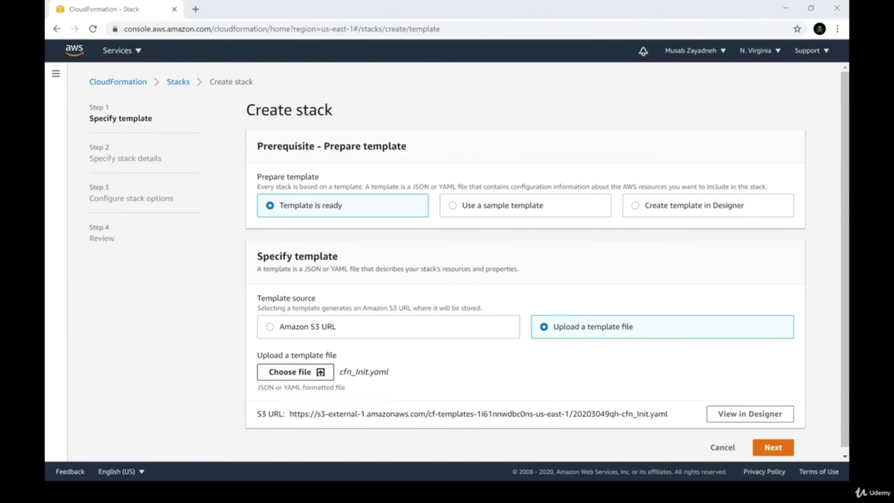
pyautogui.click(775, 447)
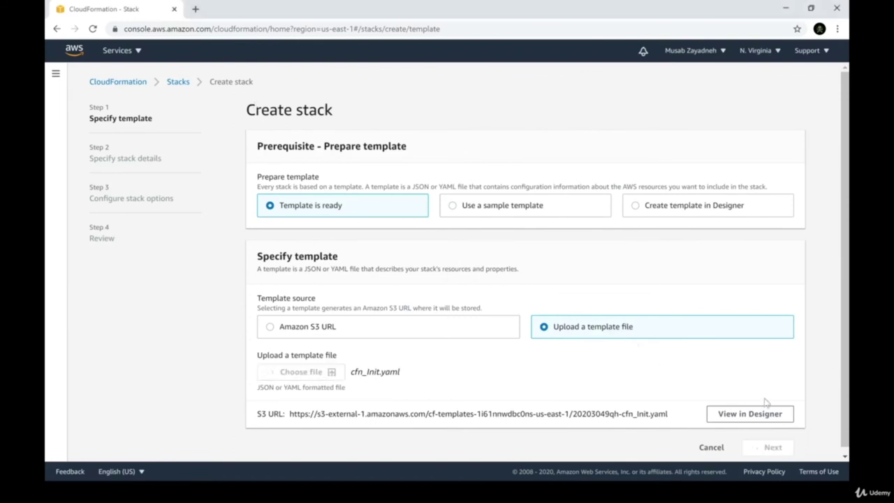
# - Name the stack test-stack, choose tete as the SSHKey parameter and continue to the stack options
pyautogui.click(388, 194)
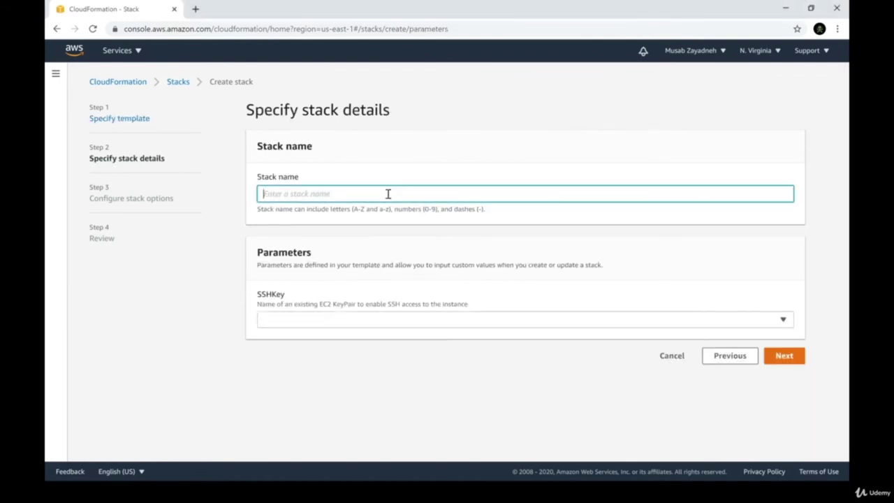
pyautogui.write('test-stack')
pyautogui.click(318, 323)
pyautogui.click(283, 417)
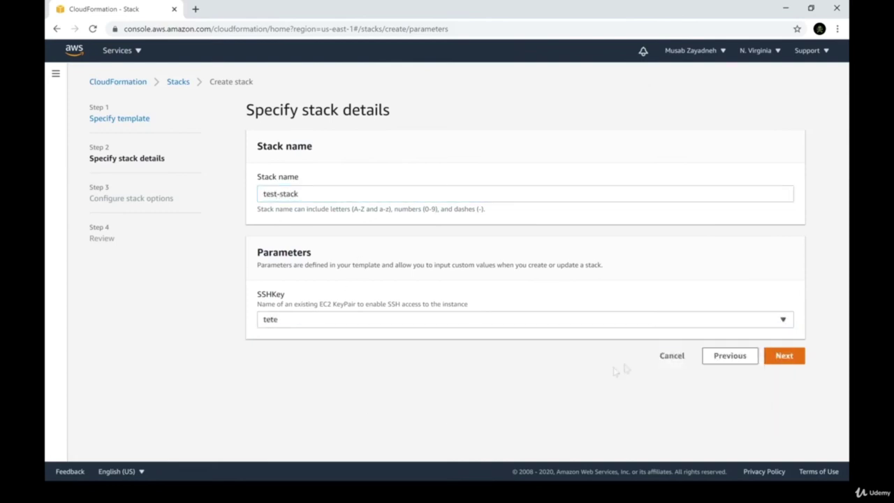
pyautogui.click(784, 359)
# - Tag the stack with key Name and value Test_Stack, and create it with the remaining default options
pyautogui.click(454, 199)
pyautogui.write('Name')
pyautogui.click(540, 202)
pyautogui.write('Test_Stack')
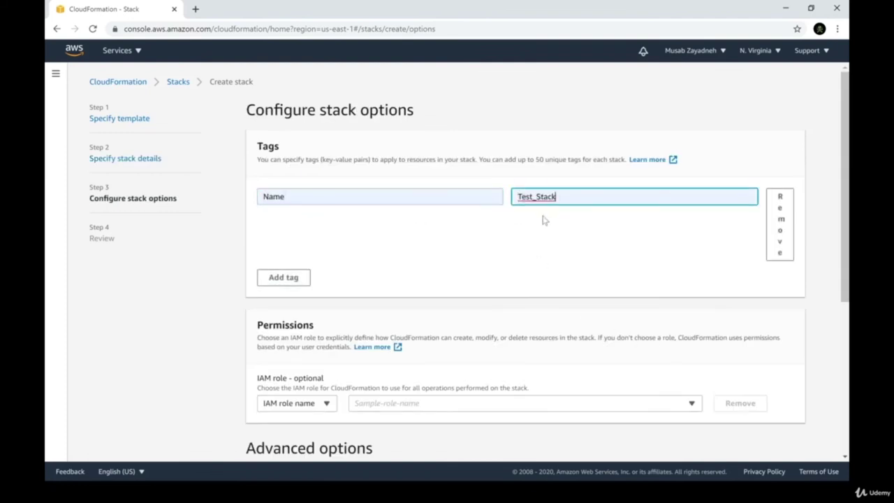
pyautogui.scroll(-5, 542, 220)
pyautogui.click(791, 448)
pyautogui.scroll(-15, 689, 278)
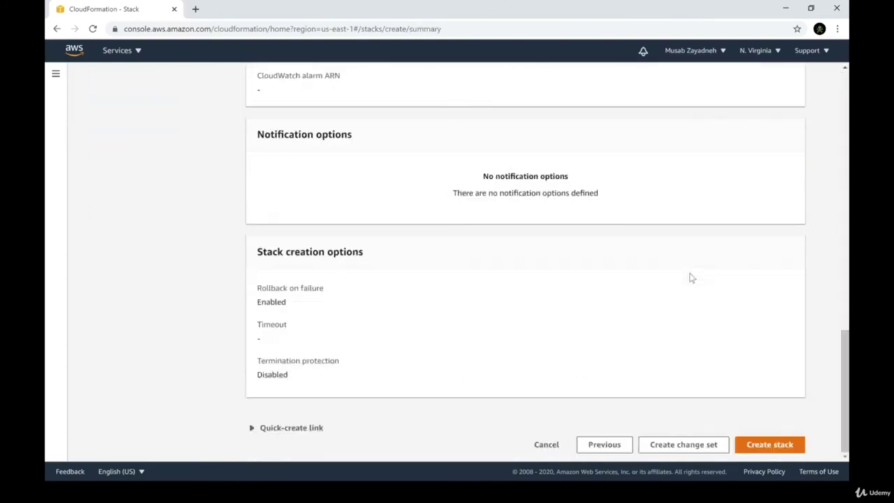
pyautogui.click(788, 445)
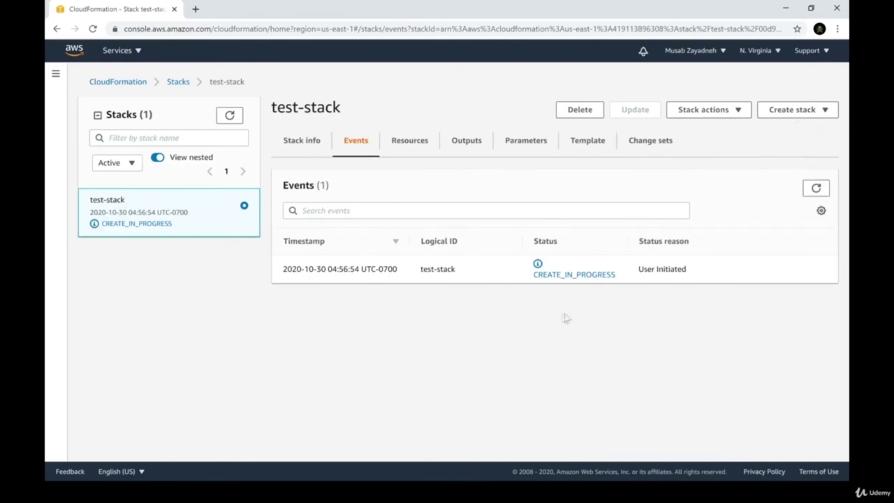
# - Monitor test-stack's creation by refreshing its events and checking the SampleWaitCondition, SSHSecurityGroup and MyInstance statuses
pyautogui.click(815, 190)
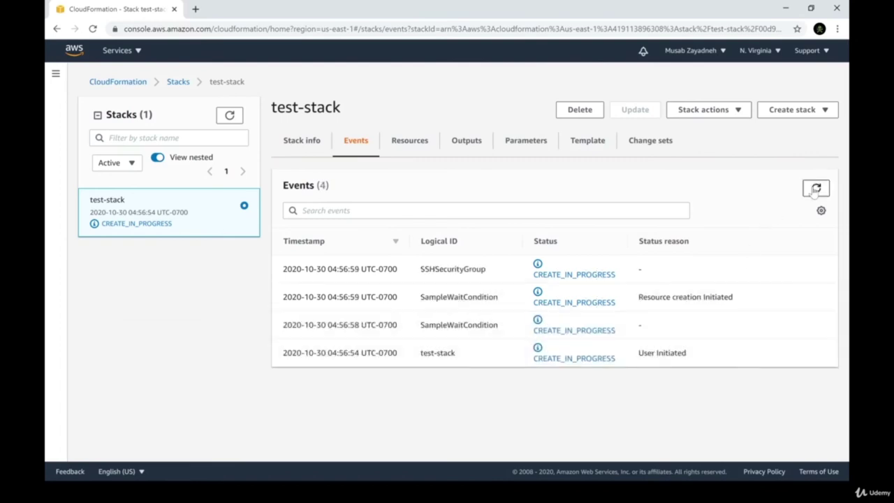
pyautogui.doubleClick(435, 326)
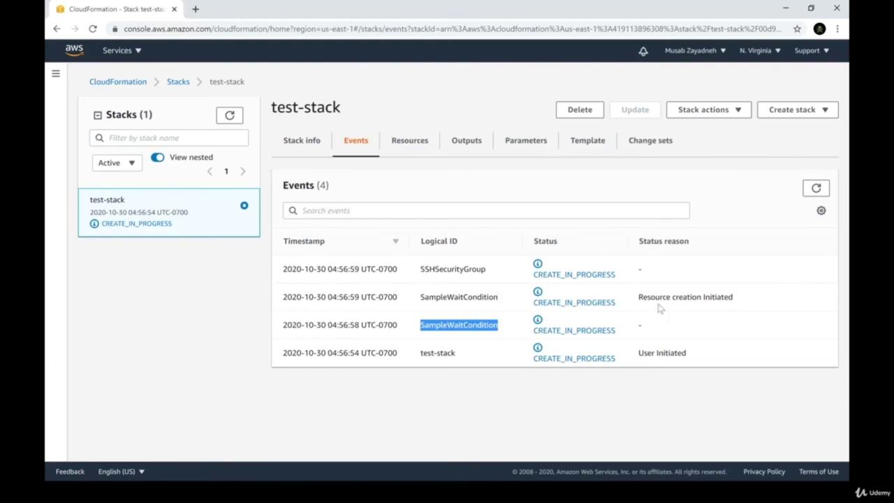
pyautogui.click(816, 187)
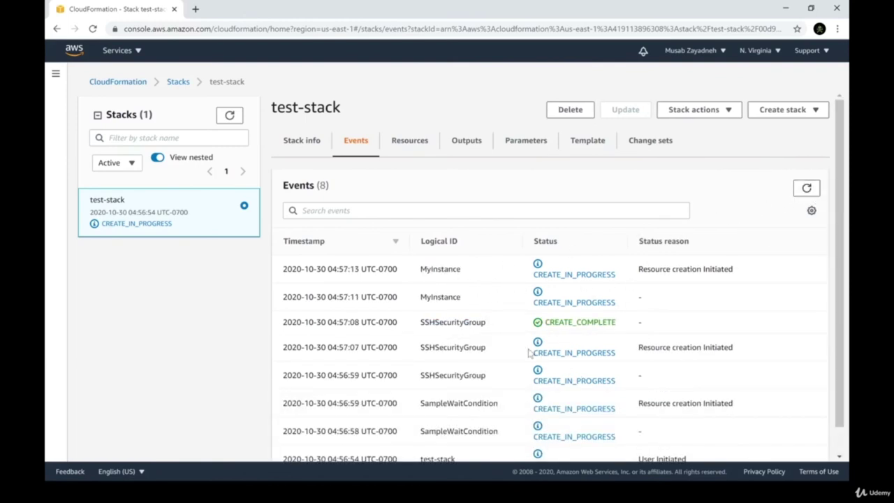
pyautogui.scroll(-1, 532, 354)
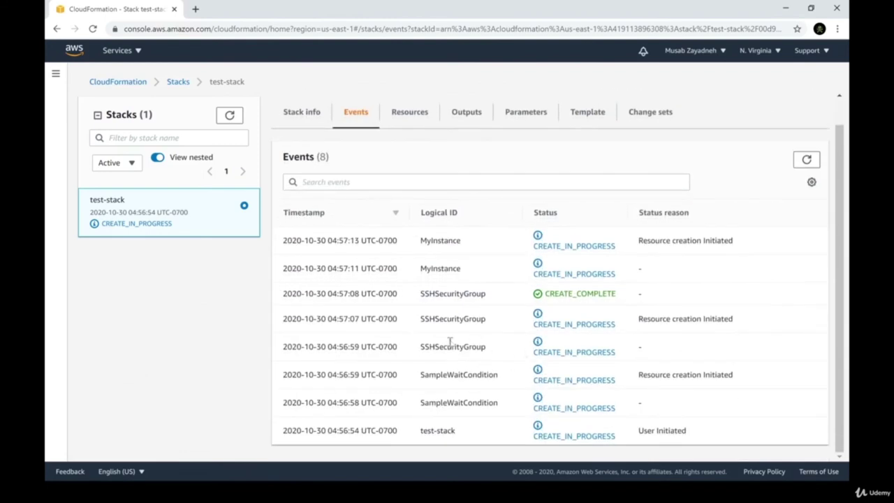
pyautogui.doubleClick(585, 294)
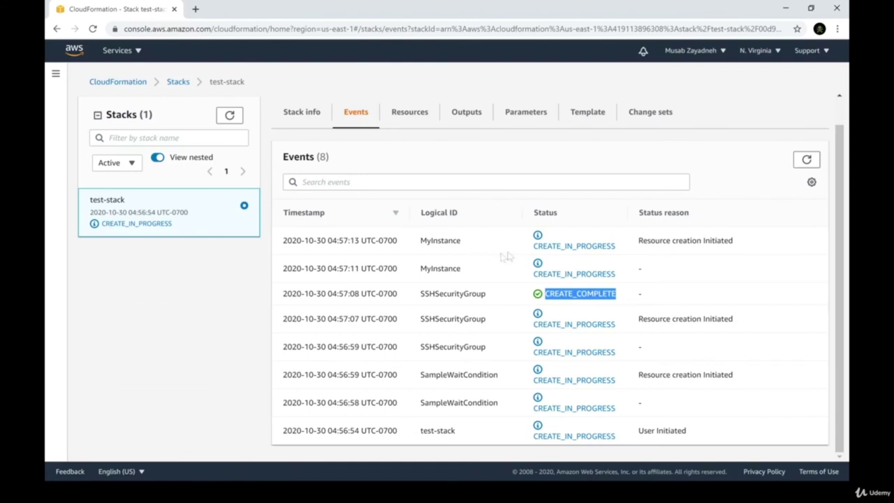
pyautogui.click(805, 160)
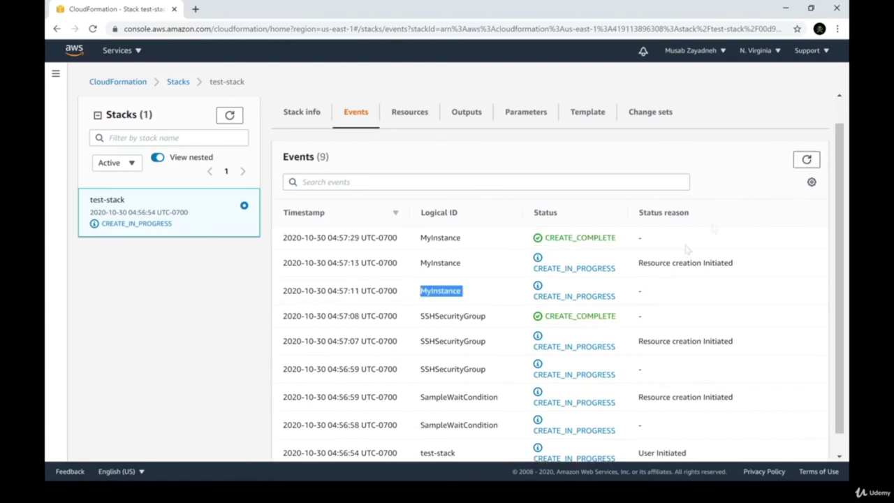
pyautogui.doubleClick(449, 238)
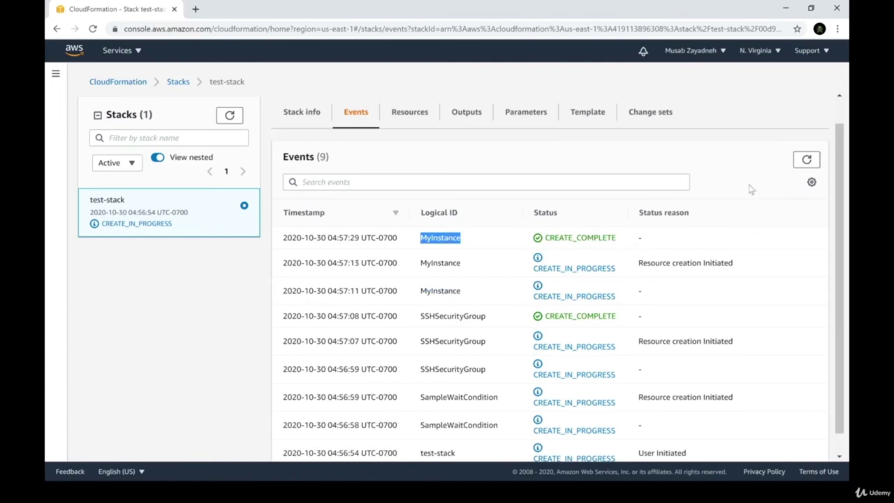
pyautogui.click(809, 160)
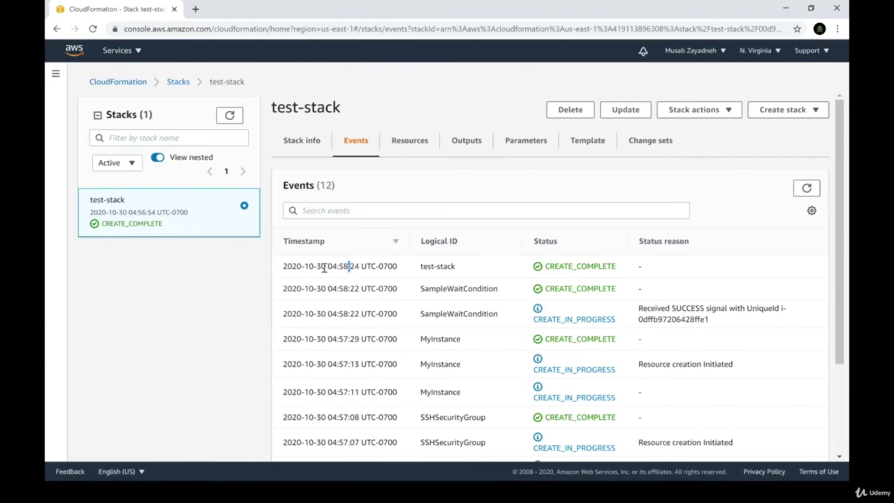
# - Compare the event timestamps for the start and completion of test-stack and for SampleWaitCondition's start and received signal
pyautogui.moveTo(328, 266); pyautogui.dragTo(349, 267)
pyautogui.scroll(-2, 387, 287)
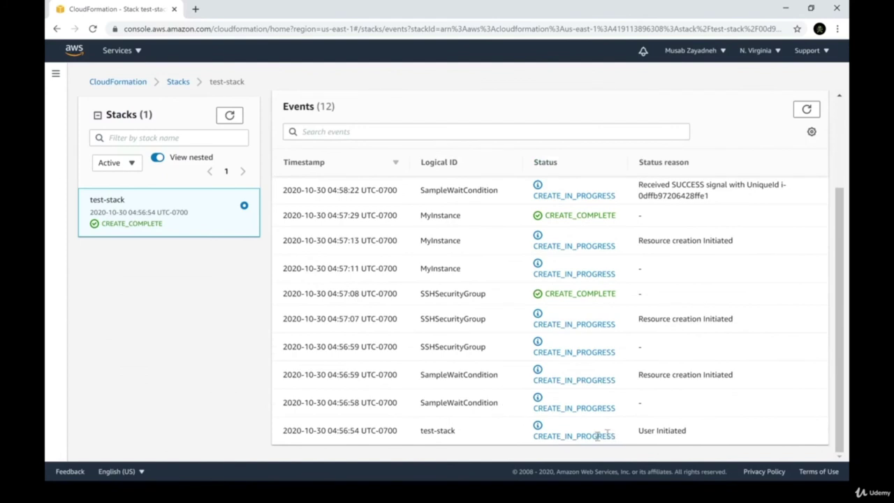
pyautogui.moveTo(328, 431); pyautogui.dragTo(346, 432)
pyautogui.click(329, 402)
pyautogui.moveTo(329, 402); pyautogui.dragTo(363, 403)
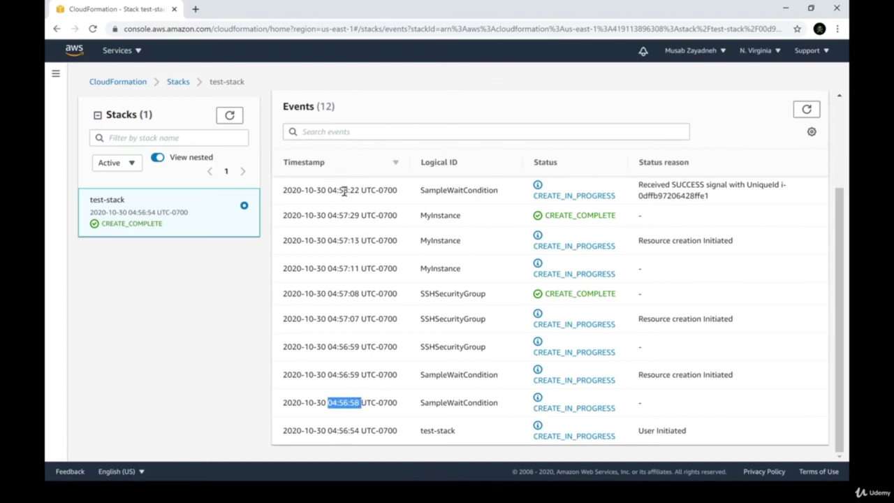
pyautogui.moveTo(355, 191); pyautogui.dragTo(331, 190)
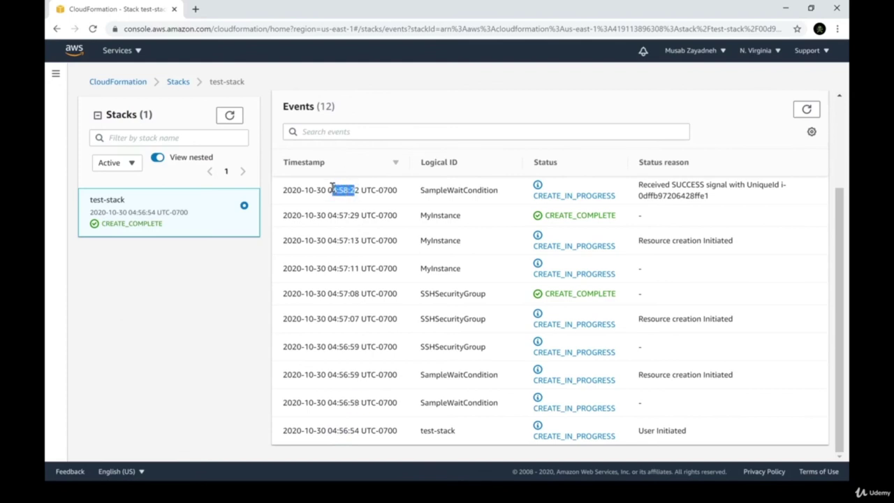
pyautogui.click(608, 270)
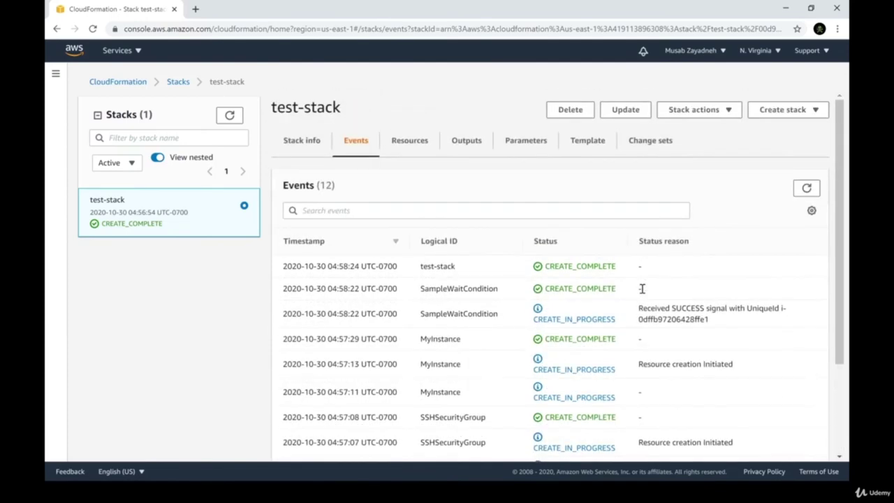
# - Examine the SampleWaitCondition completion event and the status reason of the signal it received from the instance
pyautogui.moveTo(615, 289); pyautogui.dragTo(327, 289)
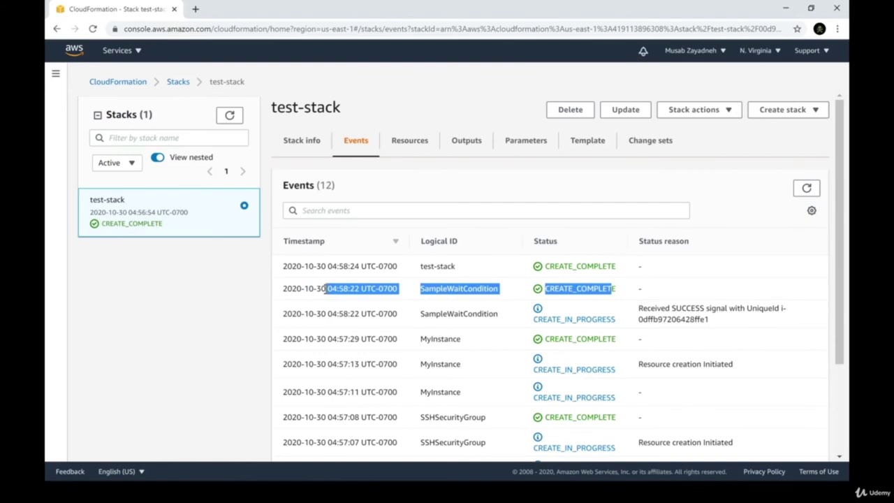
pyautogui.click(457, 287)
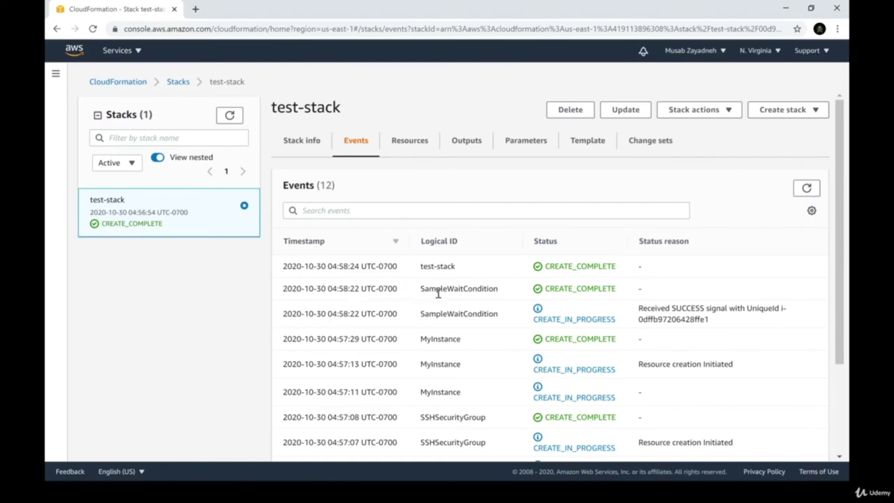
pyautogui.doubleClick(438, 293)
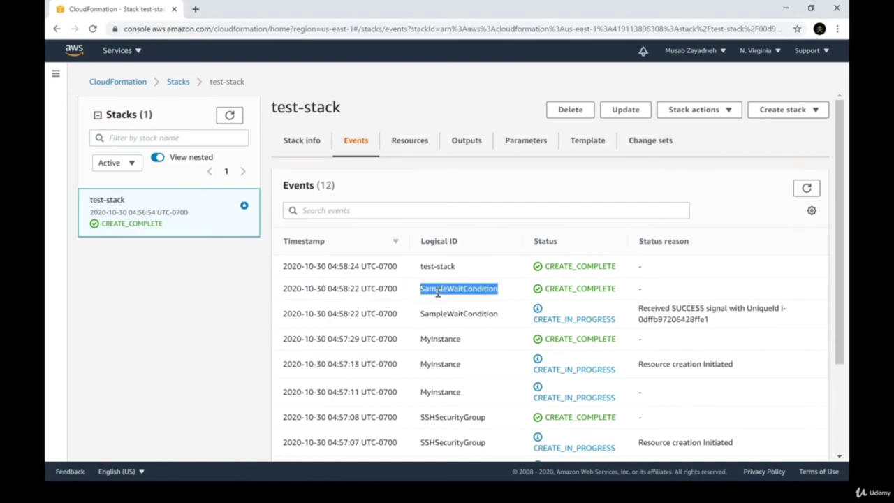
pyautogui.doubleClick(654, 310)
pyautogui.moveTo(655, 309); pyautogui.dragTo(728, 319)
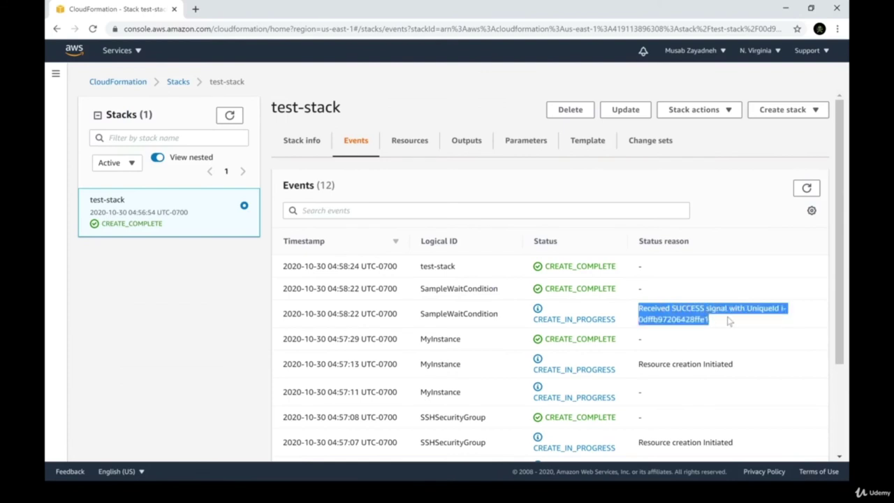
pyautogui.click(730, 320)
pyautogui.doubleClick(480, 287)
pyautogui.moveTo(479, 287); pyautogui.dragTo(537, 292)
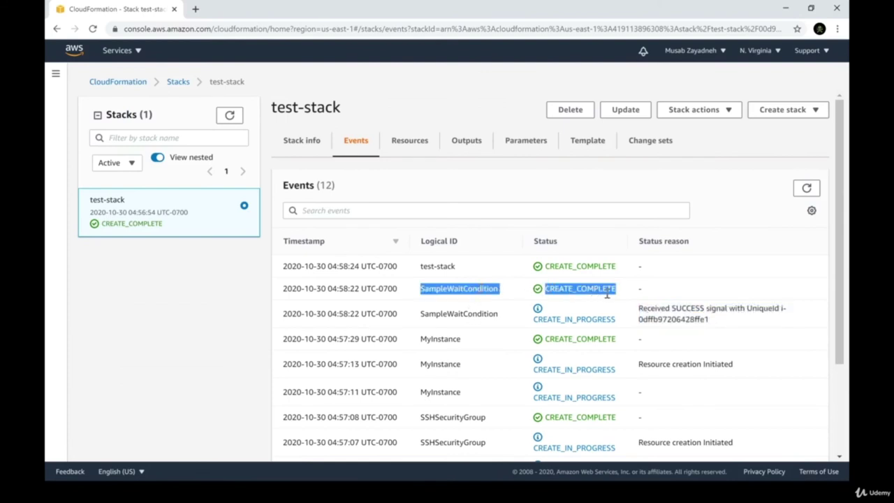
pyautogui.click(469, 287)
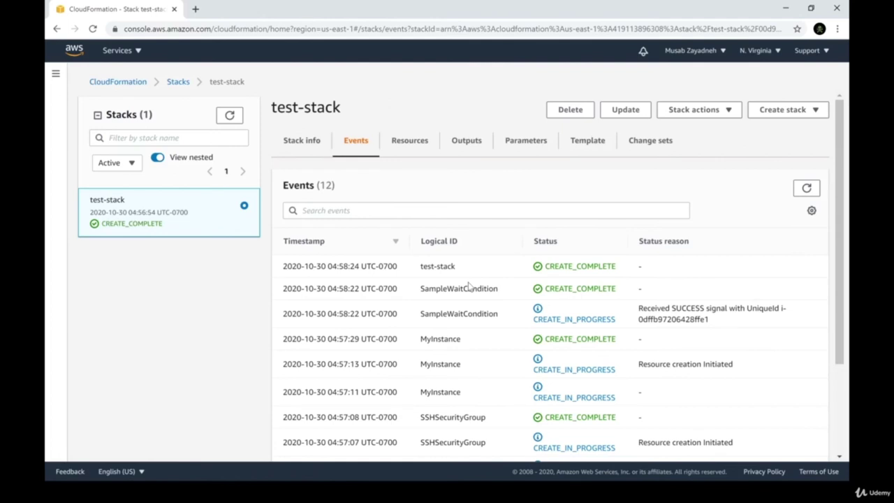
# - View the resources and parameters of test-stack
pyautogui.click(409, 141)
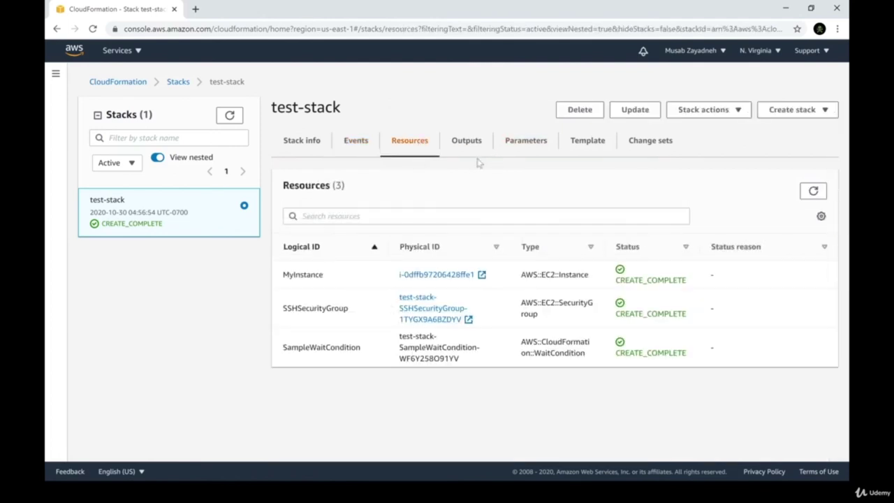
pyautogui.click(521, 141)
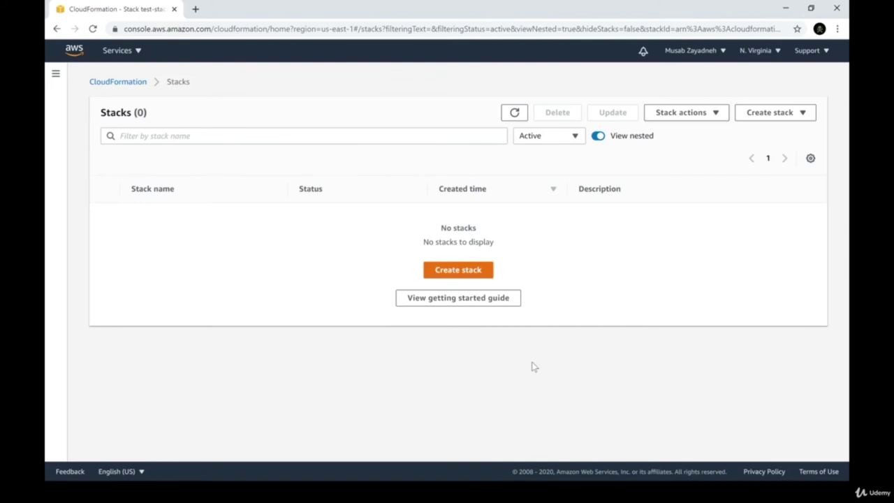
# - Start a new stack from the cfn_signal.yaml template, name it test and select an SSH key pair
pyautogui.click(466, 271)
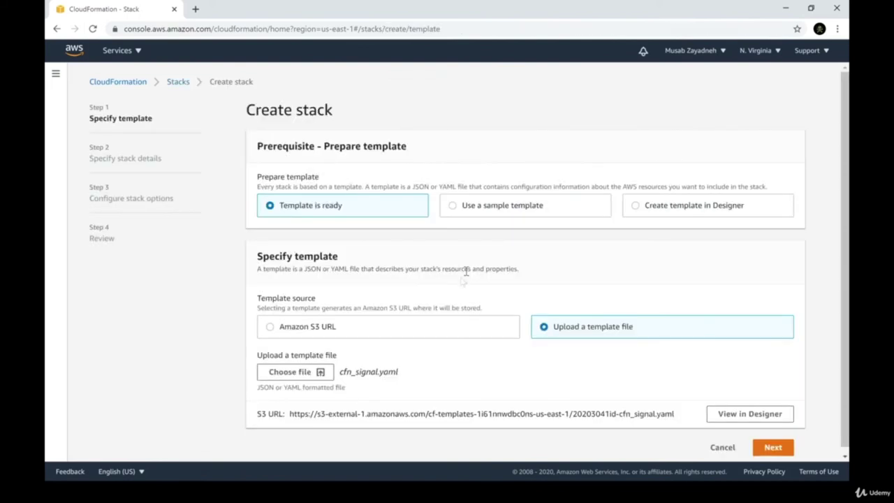
pyautogui.click(791, 450)
pyautogui.write('test')
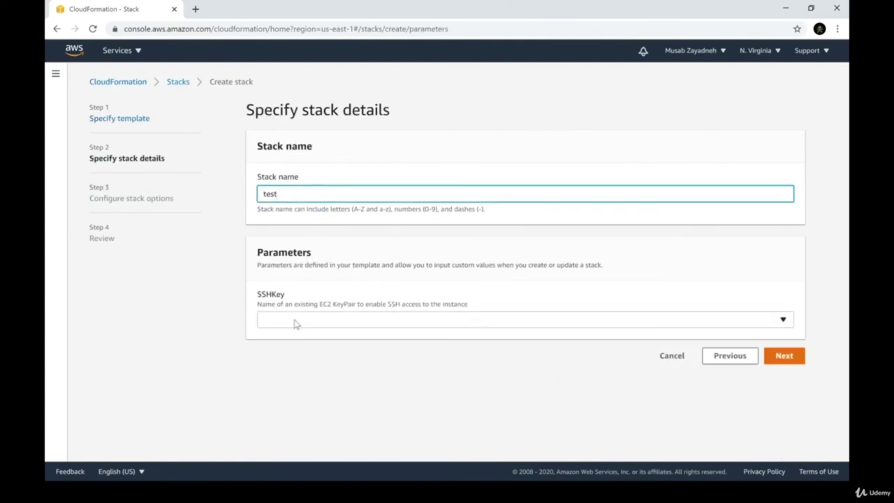
pyautogui.click(294, 324)
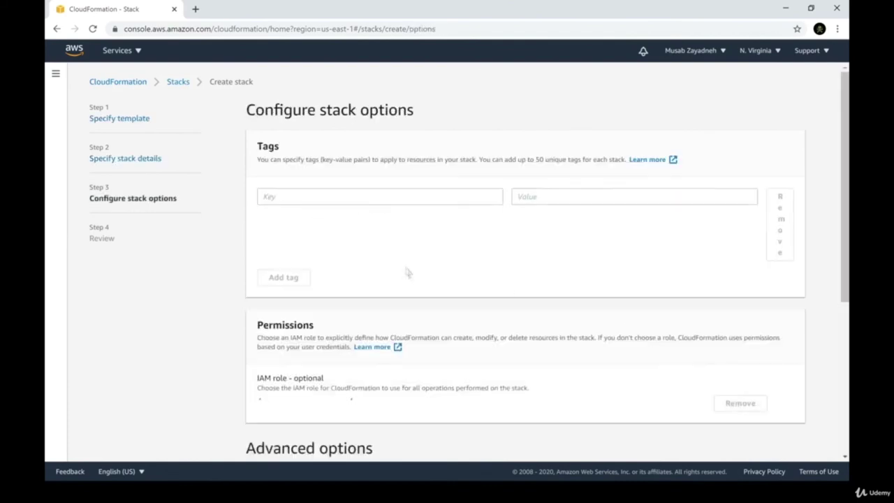
# - Expand the stack creation options and read the description of the rollback on failure setting
pyautogui.scroll(-4, 412, 276)
pyautogui.click(329, 422)
pyautogui.scroll(-3, 343, 393)
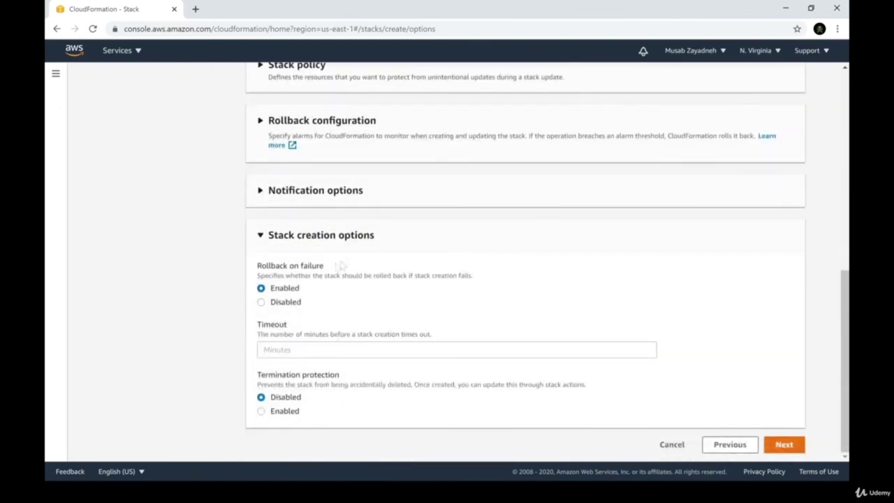
pyautogui.moveTo(269, 269); pyautogui.dragTo(323, 265)
pyautogui.doubleClick(269, 275)
pyautogui.moveTo(269, 277); pyautogui.dragTo(471, 276)
pyautogui.click(316, 276)
# - Try the Disabled option for rollback on failure, inspect the timeout setting and set rollback back to Enabled
pyautogui.click(285, 305)
pyautogui.click(418, 349)
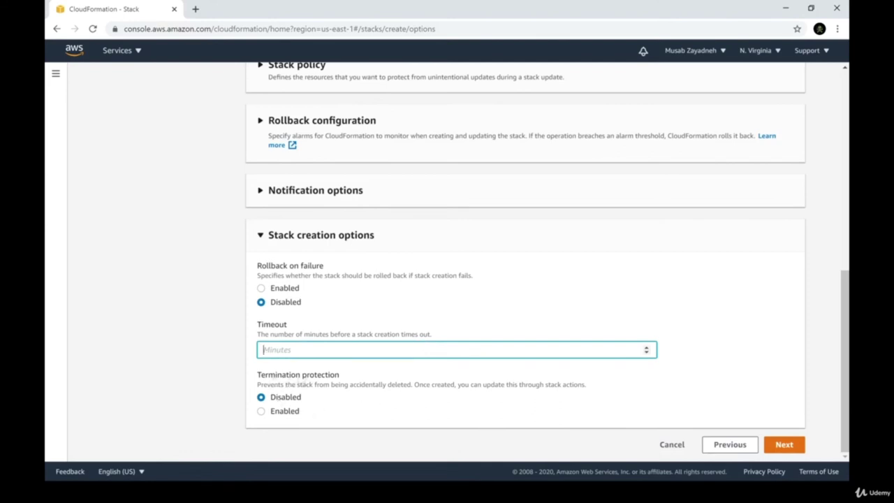
pyautogui.click(284, 290)
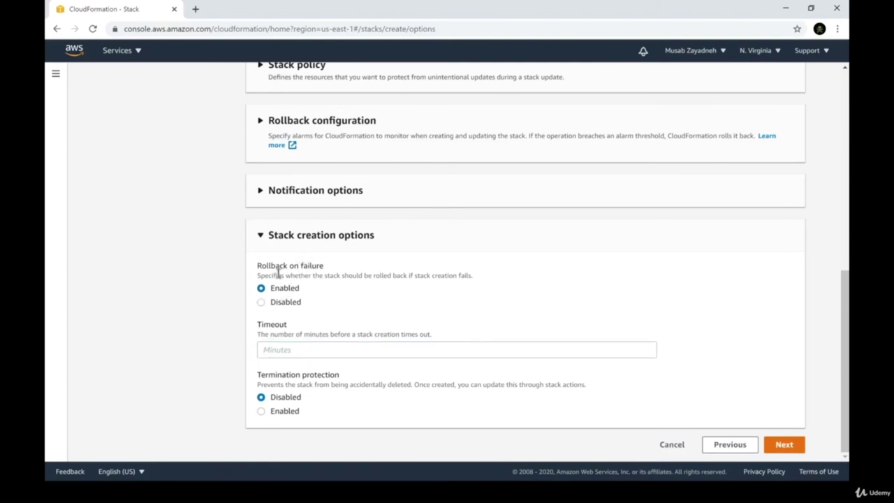
pyautogui.click(279, 308)
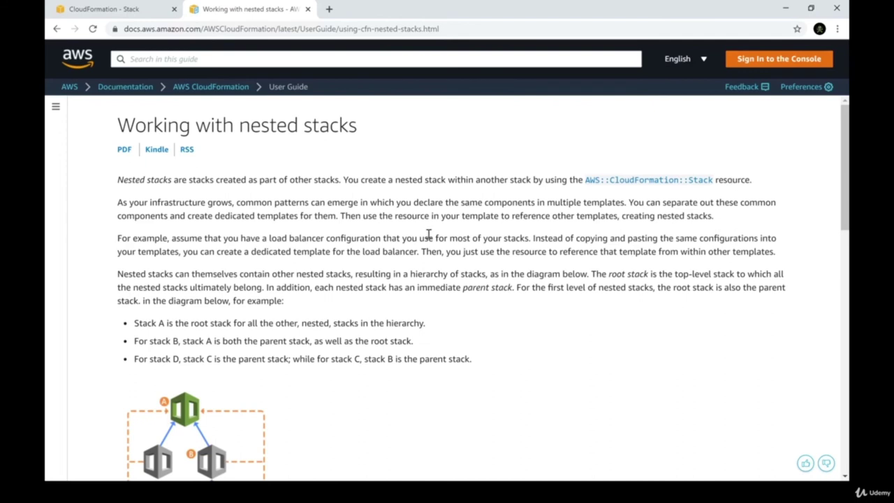
# - Read the introduction of the Working with nested stacks guide, including the load balancer example of reusing a dedicated template
pyautogui.moveTo(123, 203); pyautogui.dragTo(623, 202)
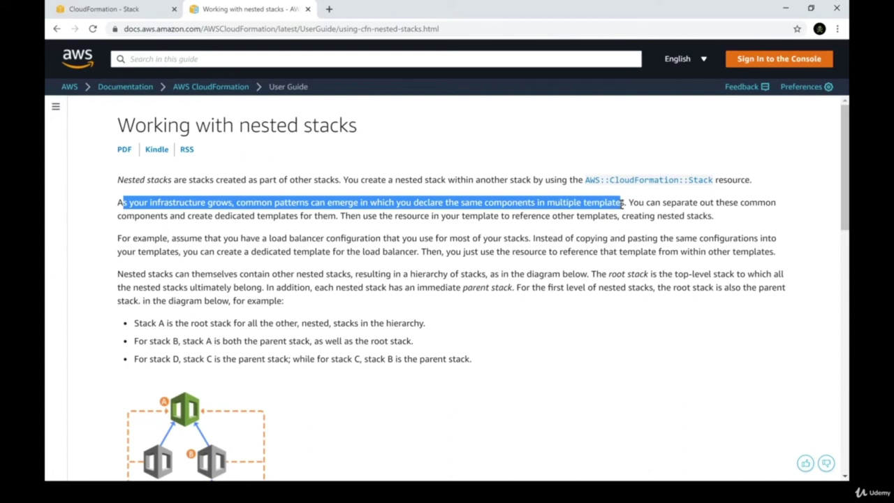
pyautogui.scroll(-1, 529, 227)
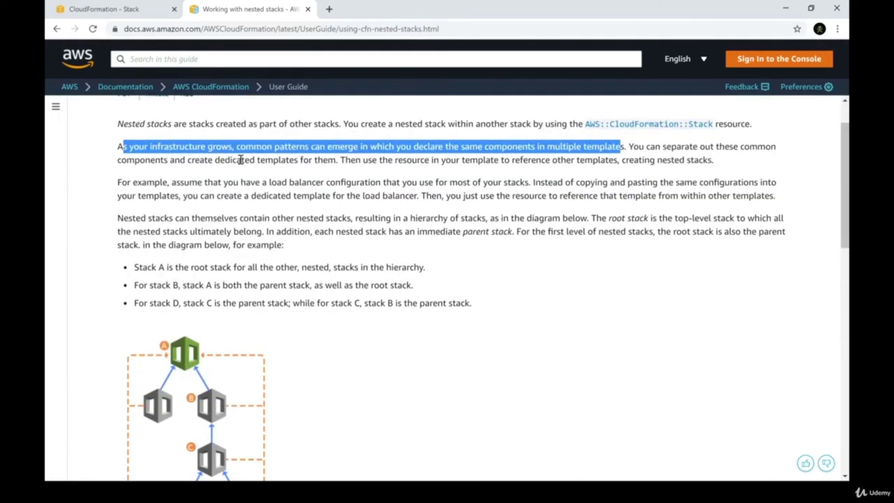
pyautogui.click(118, 182)
pyautogui.moveTo(119, 183); pyautogui.dragTo(123, 183)
pyautogui.moveTo(181, 182); pyautogui.dragTo(386, 196)
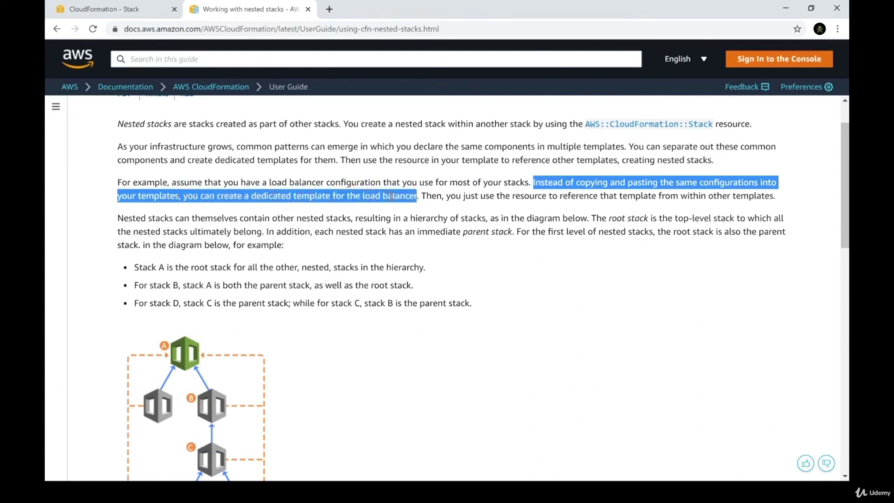
pyautogui.moveTo(463, 196); pyautogui.dragTo(775, 197)
pyautogui.click(598, 235)
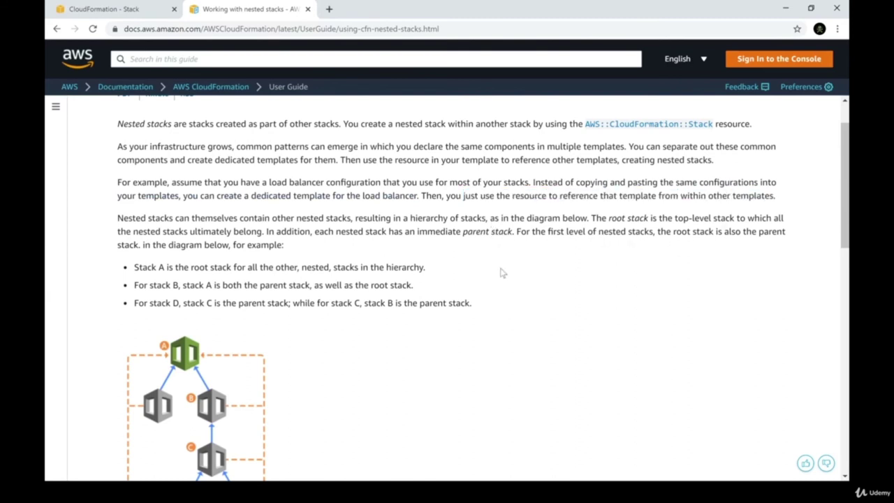
# - Examine the nested stack hierarchy diagram and the explanation of root and parent stacks for stacks A to D
pyautogui.scroll(-2, 168, 149)
pyautogui.scroll(-3, 194, 323)
pyautogui.scroll(2, 207, 308)
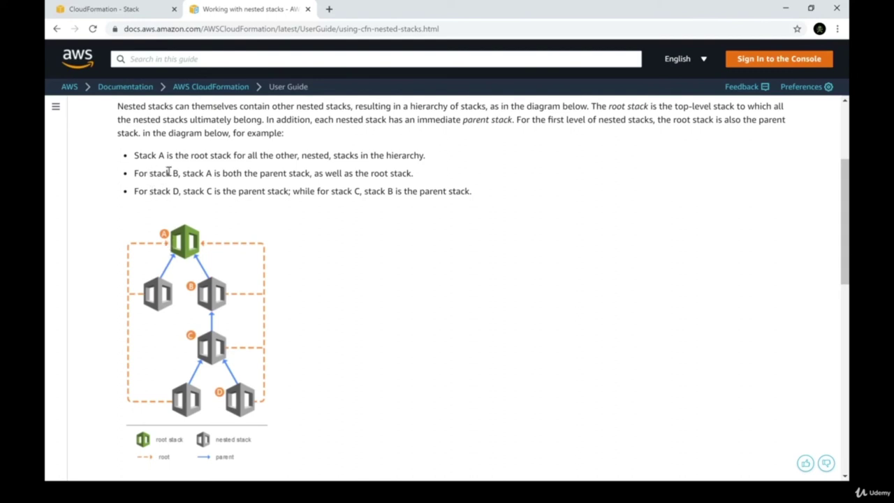
pyautogui.moveTo(194, 155); pyautogui.dragTo(418, 155)
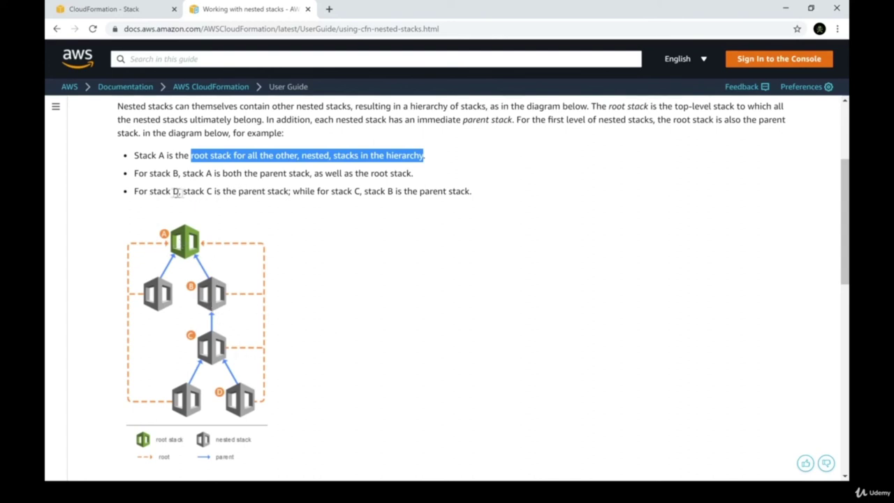
pyautogui.moveTo(149, 191); pyautogui.dragTo(473, 204)
pyautogui.click(358, 241)
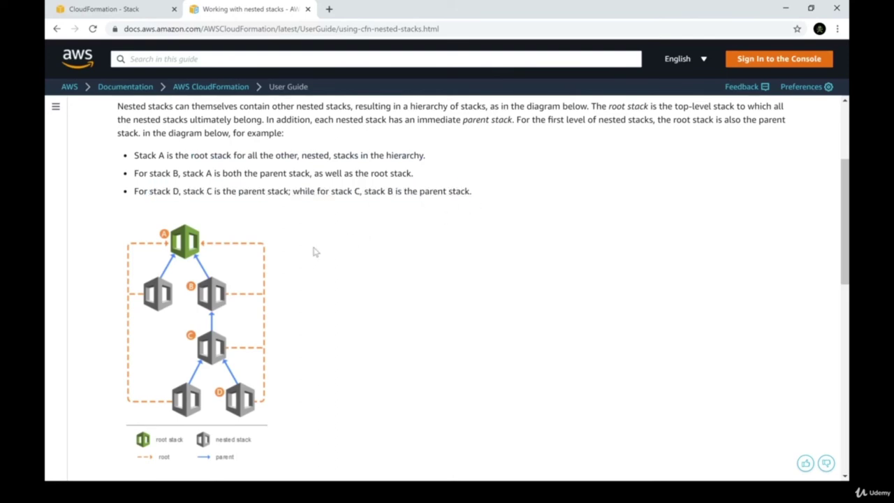
# - Skim the rest of the nested stacks guide, including the instructions for viewing root and nested stacks, and return to its beginning
pyautogui.scroll(-4, 314, 250)
pyautogui.scroll(-2, 314, 249)
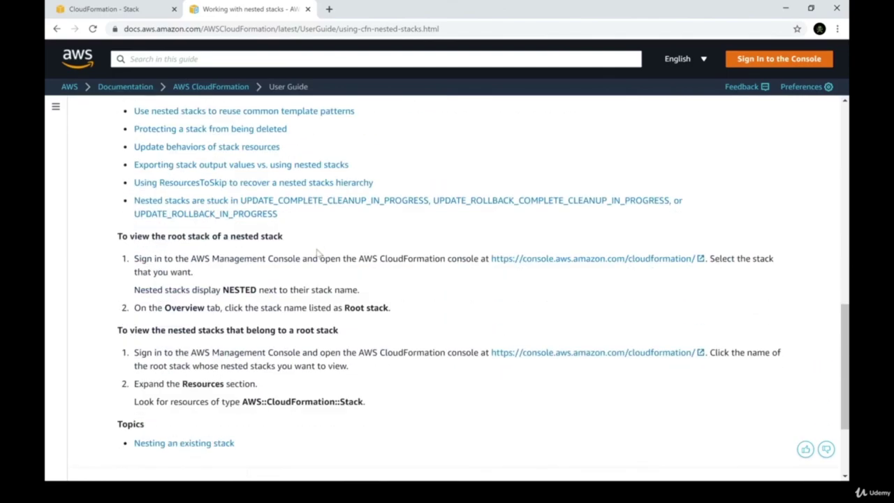
pyautogui.scroll(4, 329, 256)
pyautogui.moveTo(281, 332); pyautogui.dragTo(461, 342)
pyautogui.scroll(-8, 461, 341)
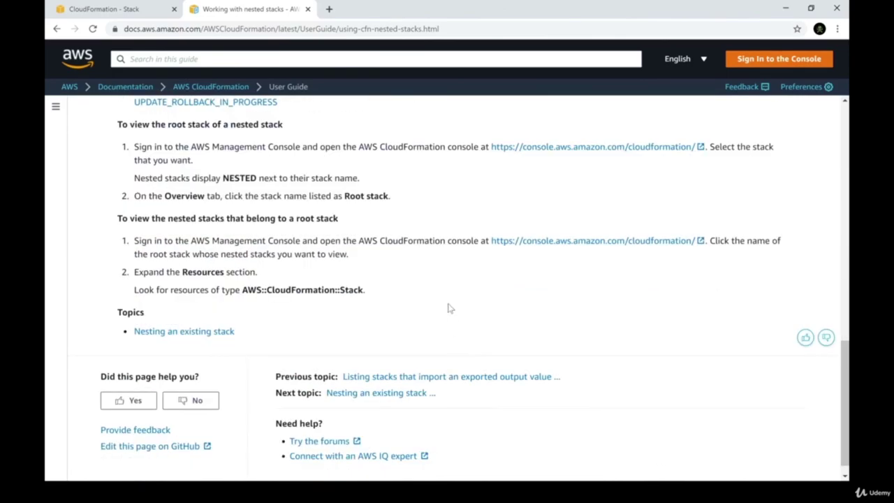
pyautogui.scroll(15, 383, 308)
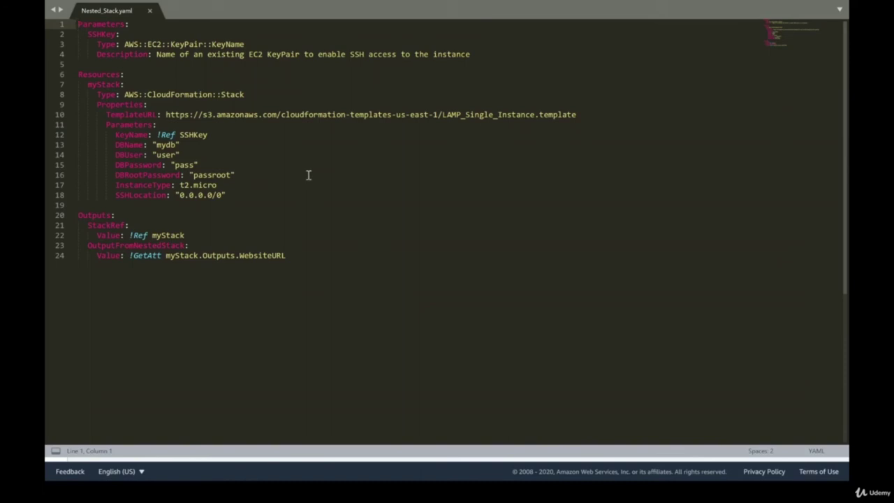
# - Review the Parameters section with the SSHKey parameter in Nested_Stack.yaml
pyautogui.moveTo(479, 54); pyautogui.dragTo(72, 17)
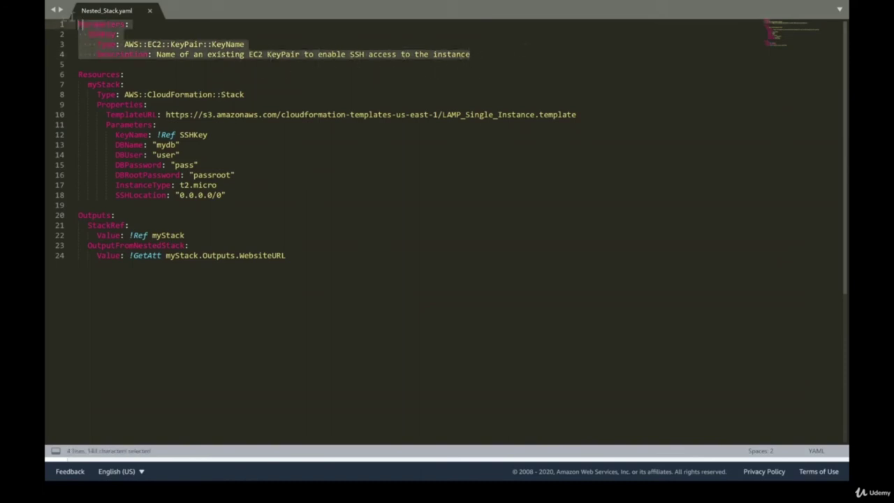
pyautogui.click(125, 84)
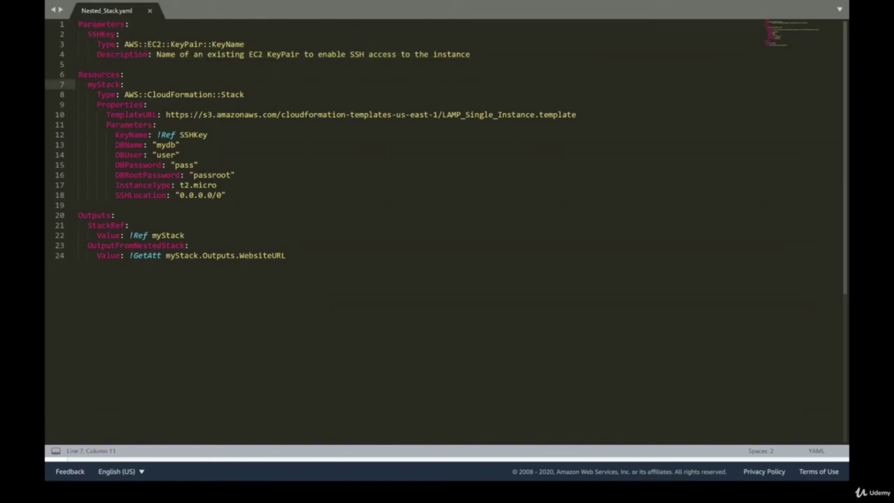
pyautogui.doubleClick(102, 34)
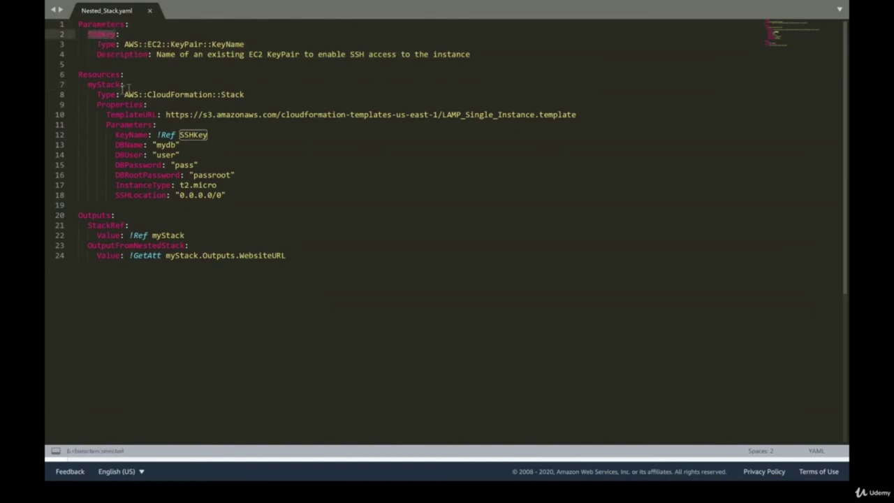
# - Examine the myStack resource definition, its AWS::CloudFormation::Stack type and its TemplateURL property
pyautogui.doubleClick(101, 75)
pyautogui.doubleClick(101, 85)
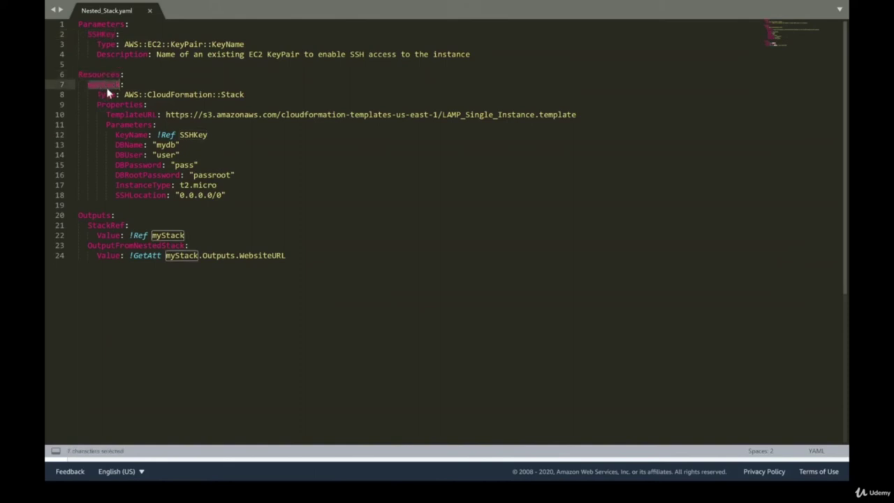
pyautogui.click(225, 94)
pyautogui.moveTo(245, 94); pyautogui.dragTo(125, 95)
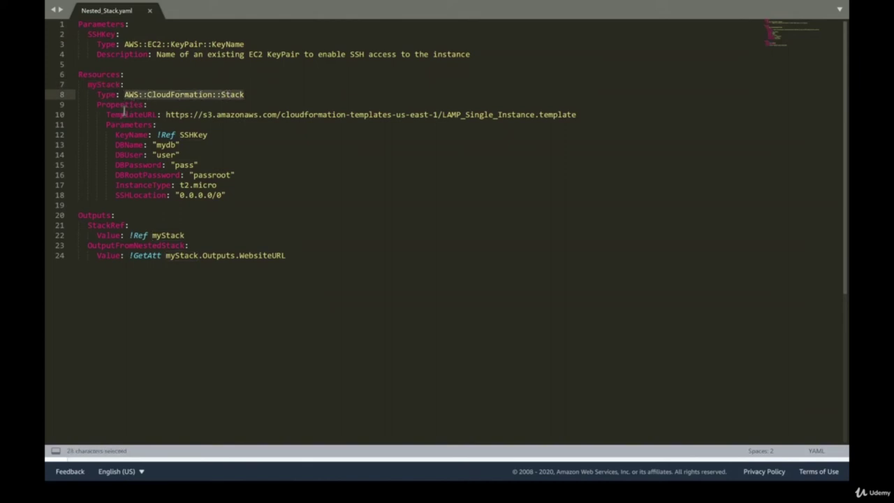
pyautogui.click(124, 106)
pyautogui.doubleClick(132, 114)
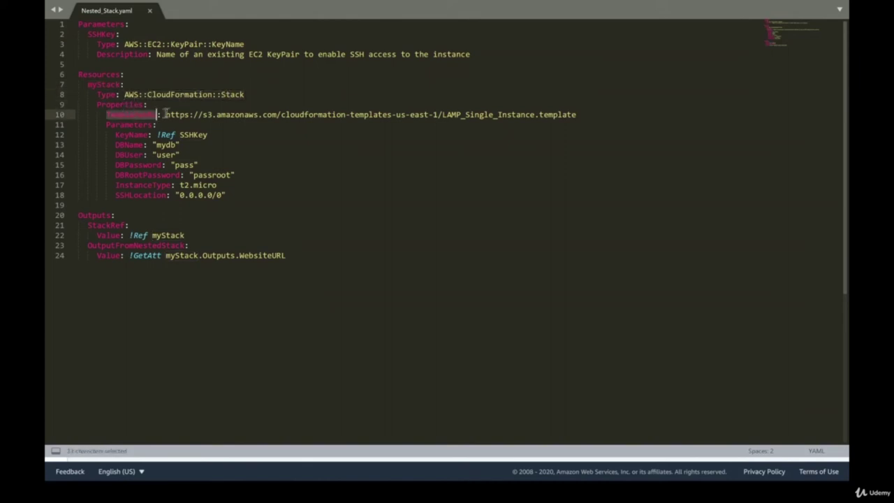
# - Copy the TemplateURL of LAMP_Single_Instance.template and open it in a new browser tab
pyautogui.moveTo(166, 114); pyautogui.dragTo(577, 115)
pyautogui.hotkey('ctrl', 'c')
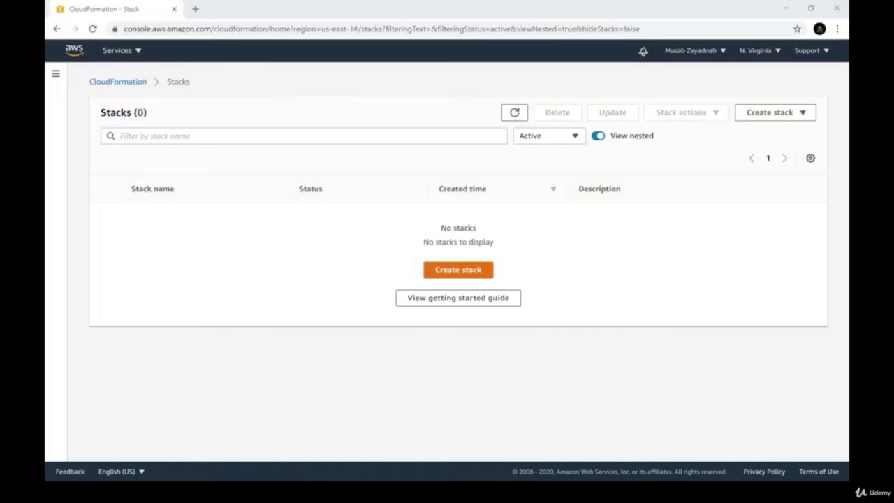
pyautogui.hotkey('ctrl', 't')
pyautogui.hotkey('ctrl', 'v')
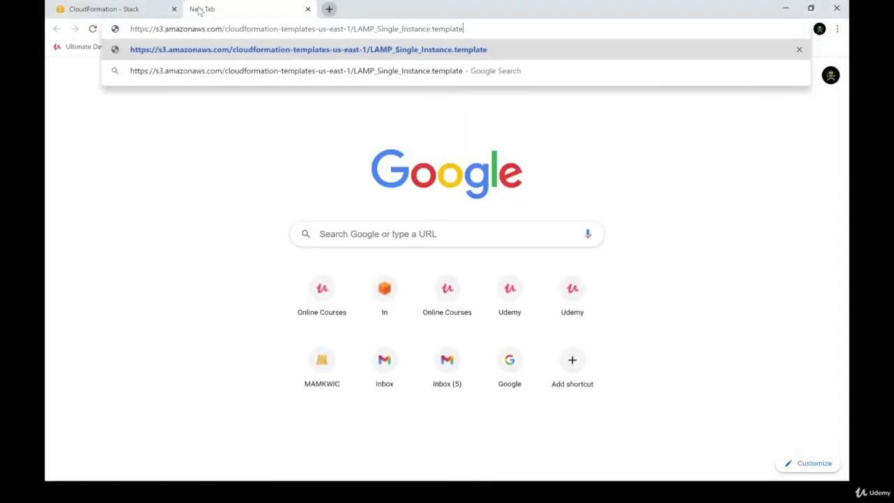
pyautogui.press('Return')
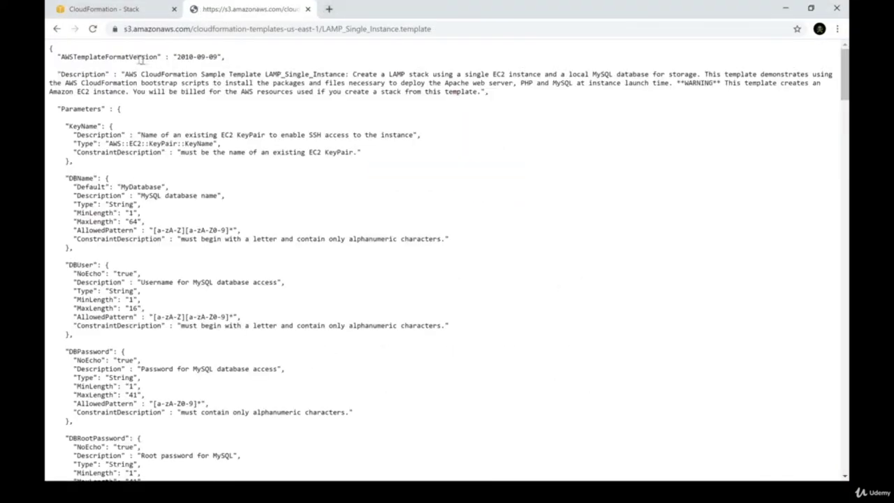
# - Read the LAMP template's version and description, and look through its parameters, mappings and resources
pyautogui.moveTo(63, 57); pyautogui.dragTo(70, 64)
pyautogui.click(130, 98)
pyautogui.moveTo(125, 74); pyautogui.dragTo(299, 77)
pyautogui.click(351, 106)
pyautogui.scroll(-3, 251, 162)
pyautogui.scroll(-20, 255, 182)
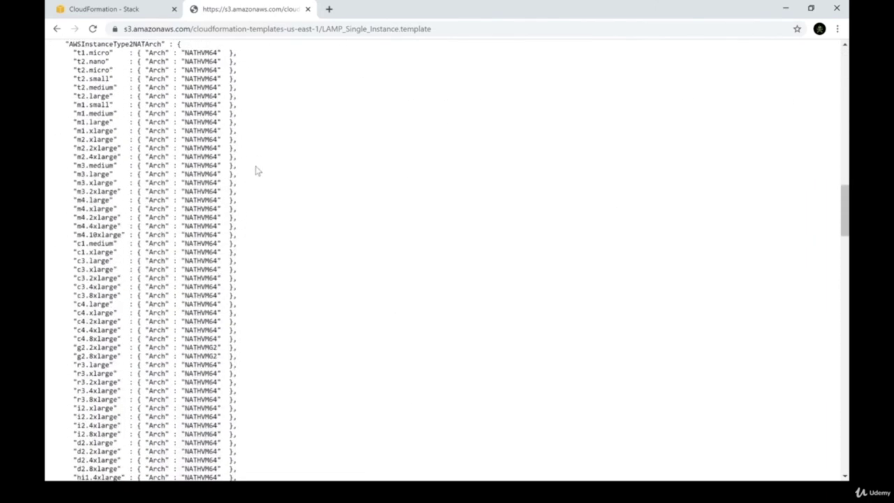
pyautogui.scroll(-20, 235, 184)
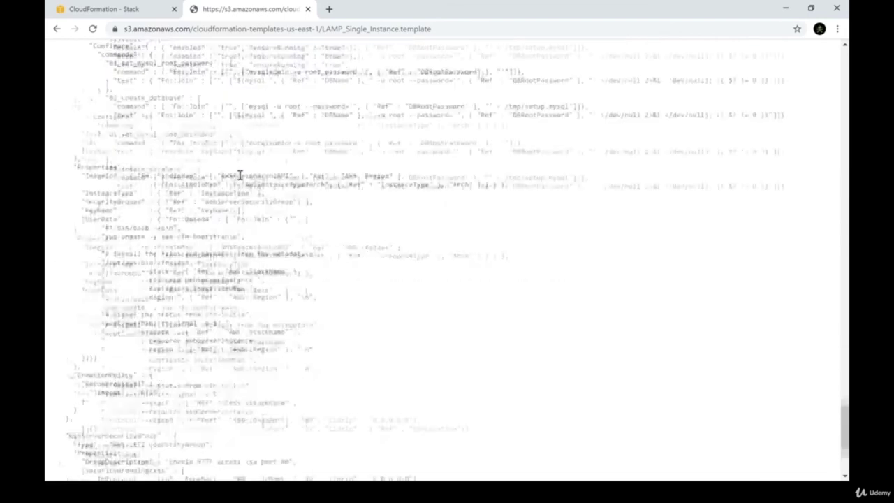
# - Examine the WebsiteURL output at the end of the LAMP template, and close the template page
pyautogui.doubleClick(71, 418)
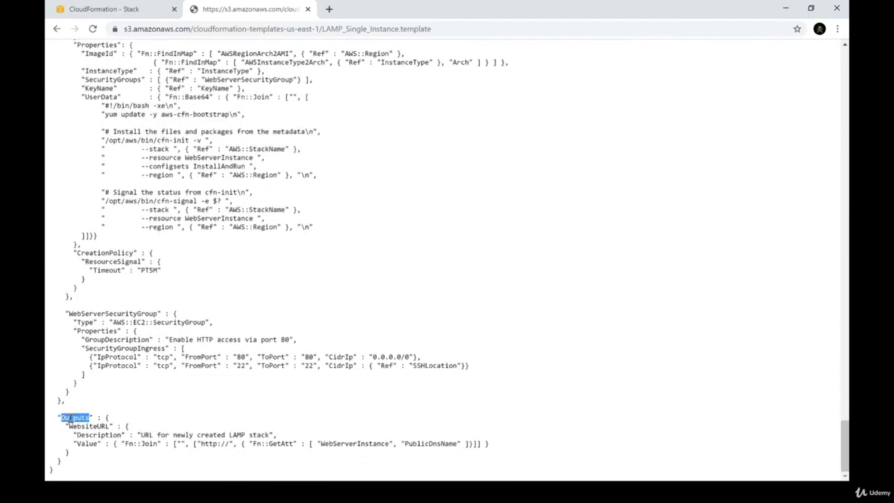
pyautogui.doubleClick(73, 426)
pyautogui.moveTo(108, 426); pyautogui.dragTo(280, 436)
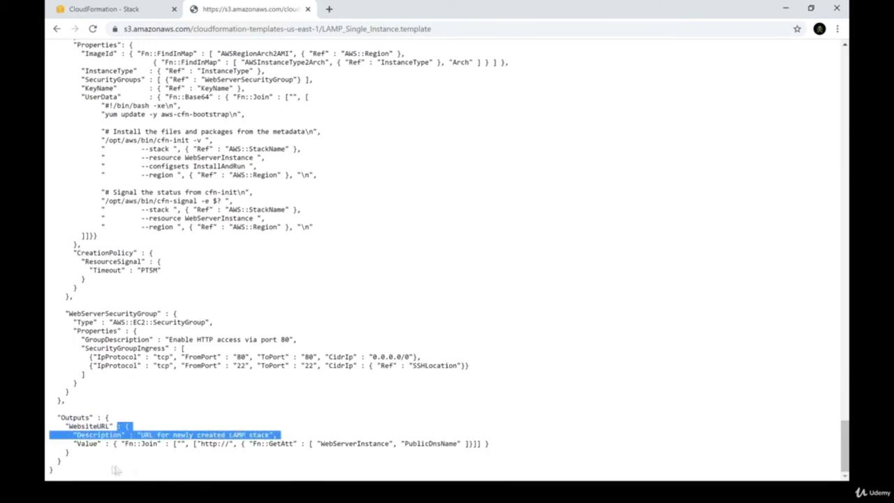
pyautogui.moveTo(101, 443); pyautogui.dragTo(503, 447)
pyautogui.click(502, 446)
pyautogui.click(308, 9)
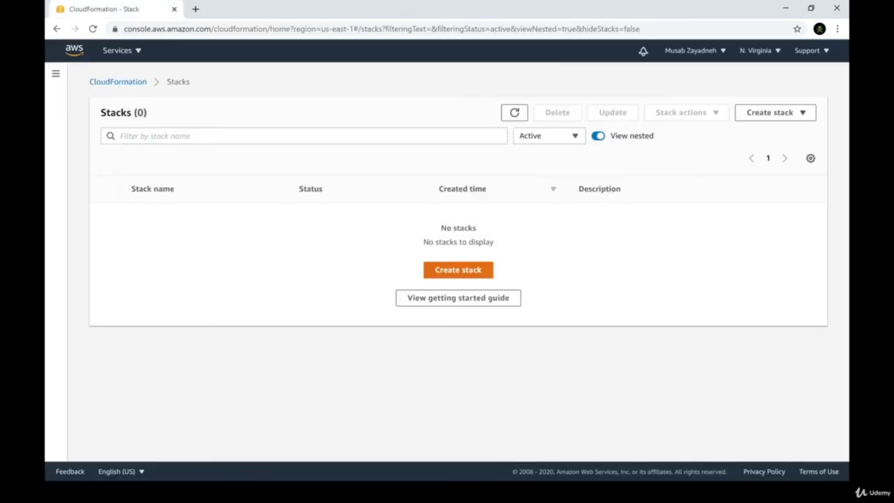
# - Switch back to Nested_Stack.yaml in the text editor and examine how the nested KeyName parameter references SSHKey
pyautogui.hotkey('alt', 'Tab')
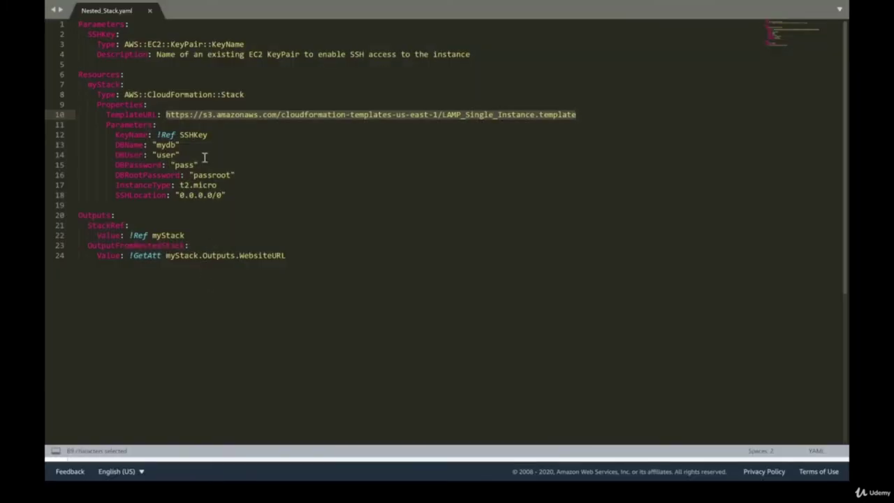
pyautogui.doubleClick(133, 124)
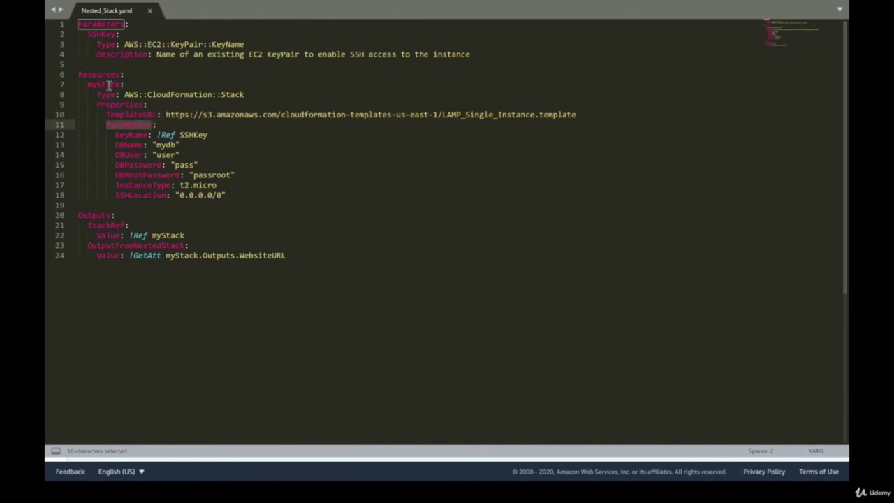
pyautogui.moveTo(115, 134); pyautogui.dragTo(208, 135)
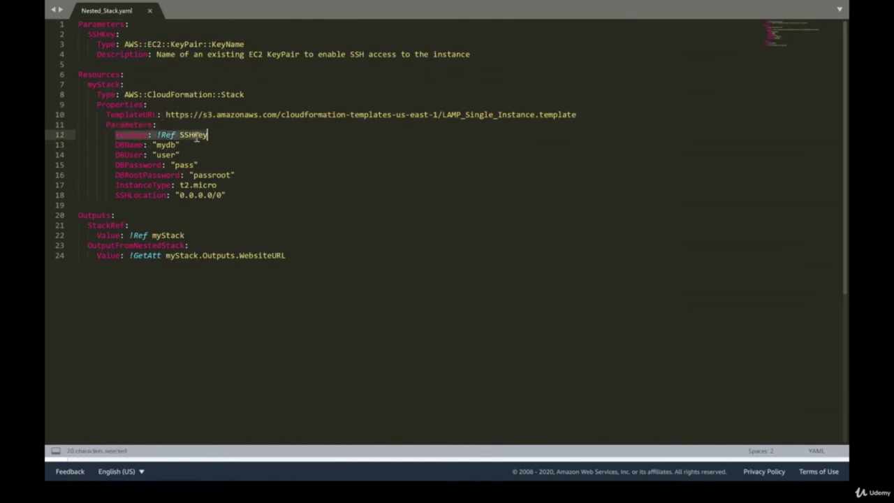
pyautogui.doubleClick(196, 135)
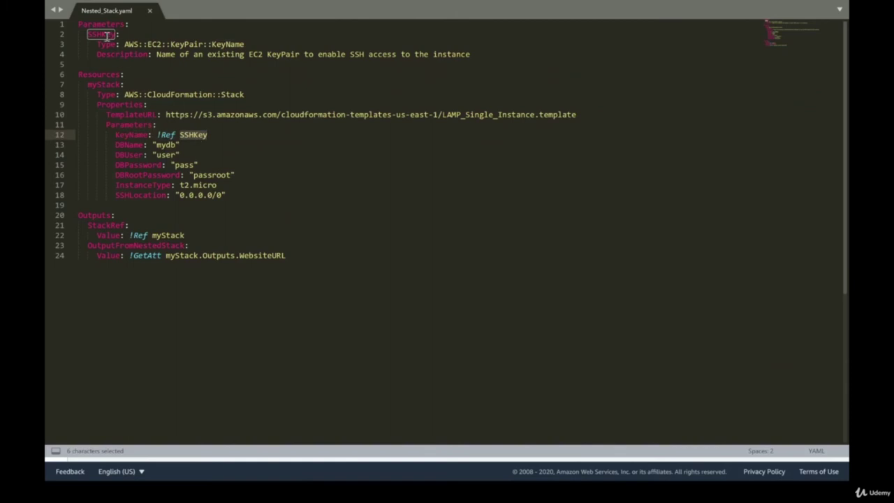
pyautogui.click(132, 136)
pyautogui.doubleClick(133, 136)
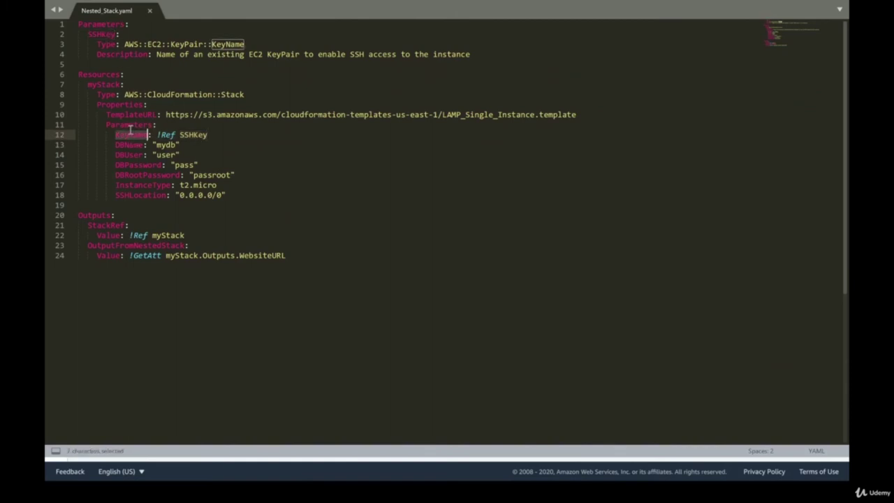
pyautogui.doubleClick(125, 127)
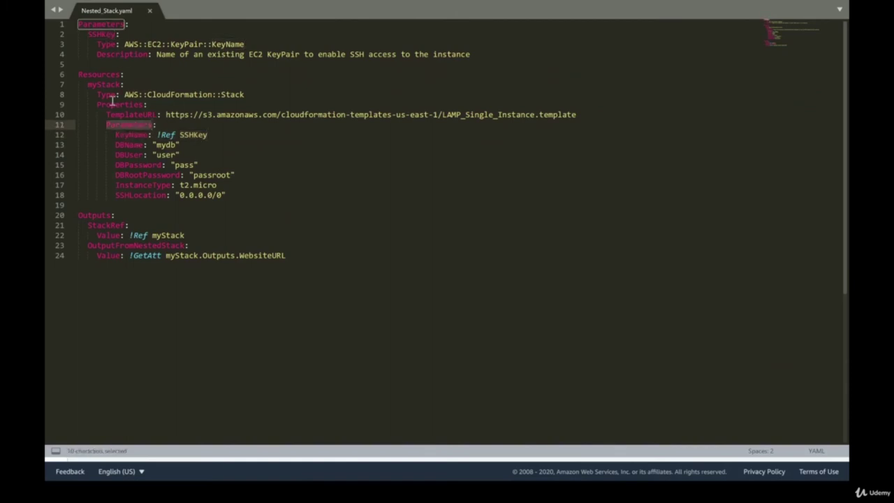
# - Compare the Parameters block inside the myStack resource with the root template's own Parameters section
pyautogui.doubleClick(105, 84)
pyautogui.moveTo(105, 85); pyautogui.dragTo(239, 201)
pyautogui.click(133, 116)
pyautogui.doubleClick(127, 127)
pyautogui.click(109, 44)
pyautogui.moveTo(78, 24); pyautogui.dragTo(482, 58)
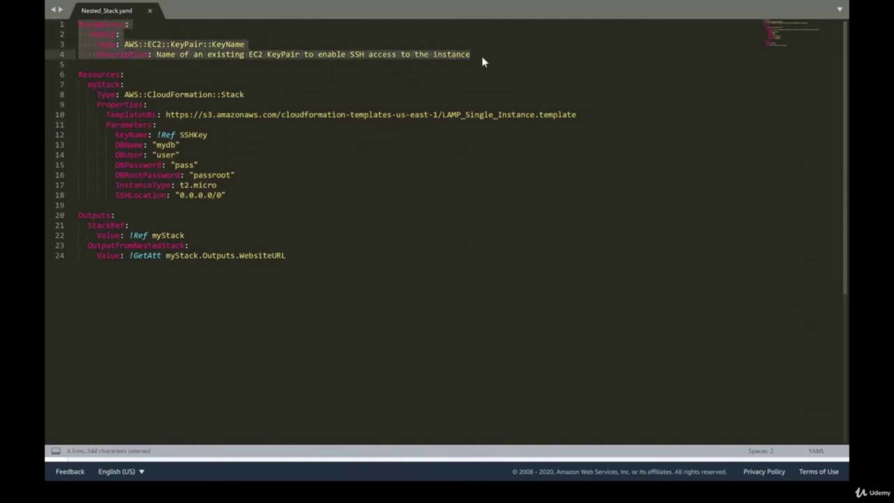
pyautogui.click(252, 123)
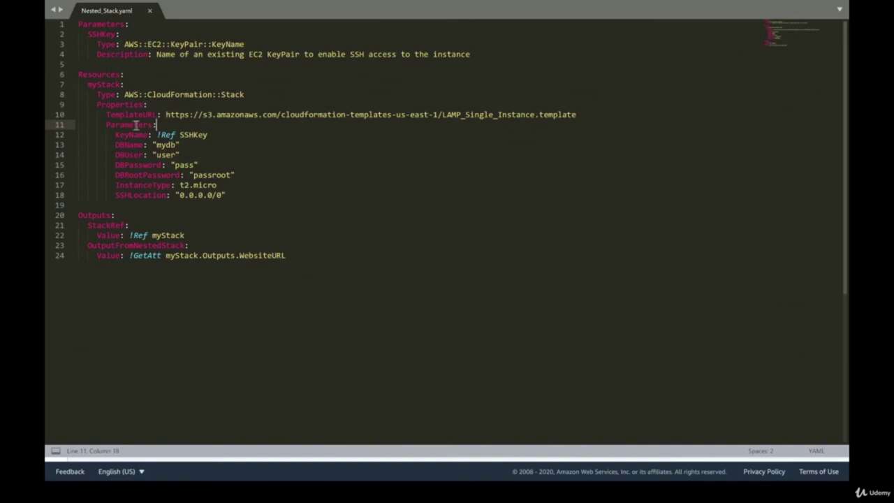
# - Examine each parameter passed to the nested stack under myStack, from KeyName through the database settings to InstanceType and SSHLocation
pyautogui.doubleClick(131, 134)
pyautogui.doubleClick(189, 135)
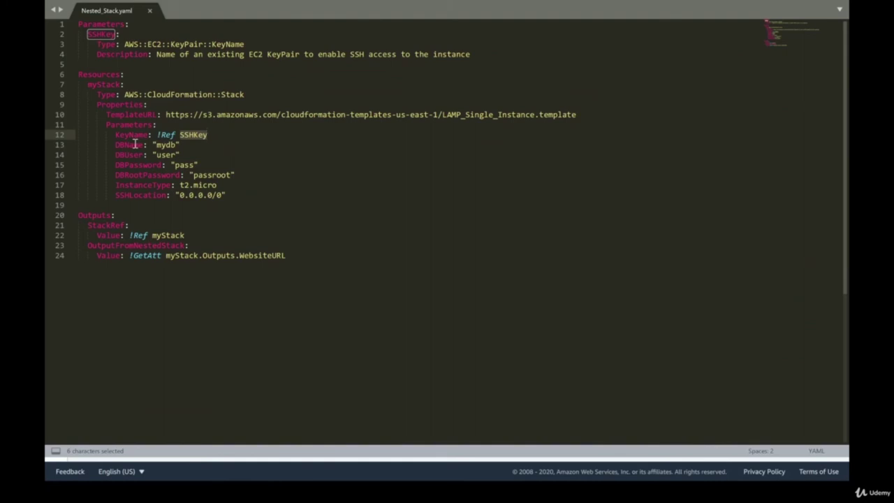
pyautogui.doubleClick(132, 144)
pyautogui.doubleClick(135, 165)
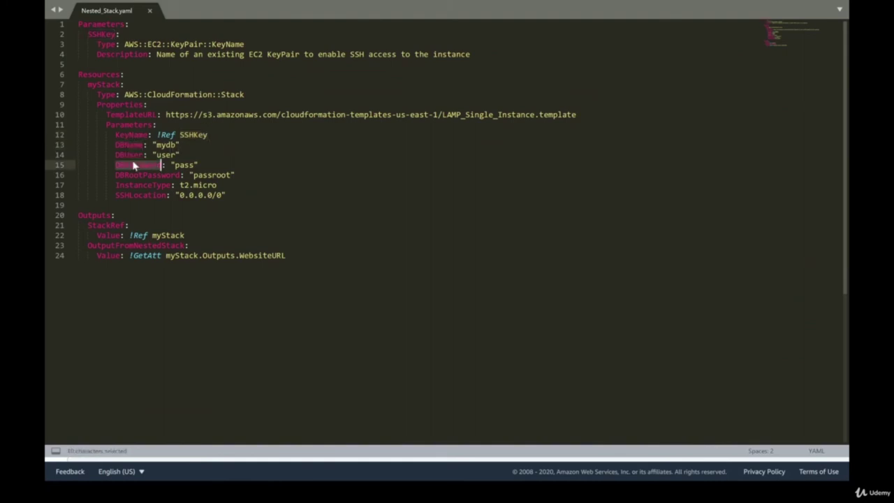
pyautogui.doubleClick(155, 175)
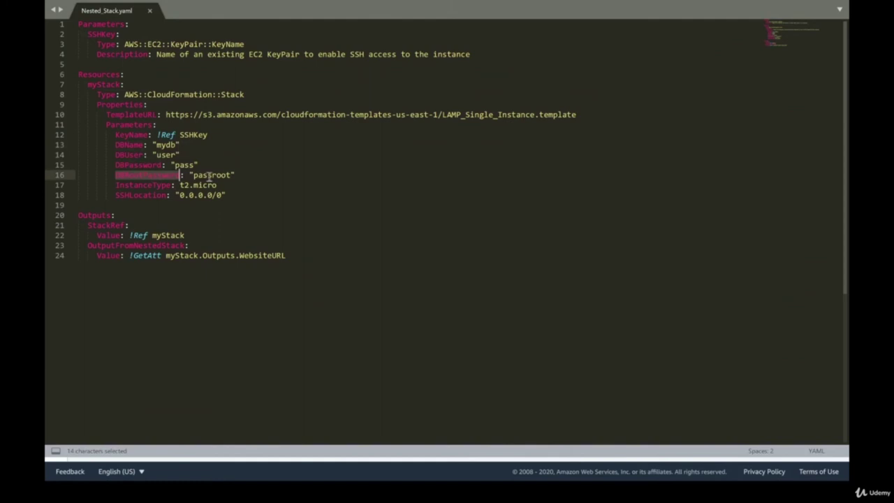
pyautogui.doubleClick(143, 186)
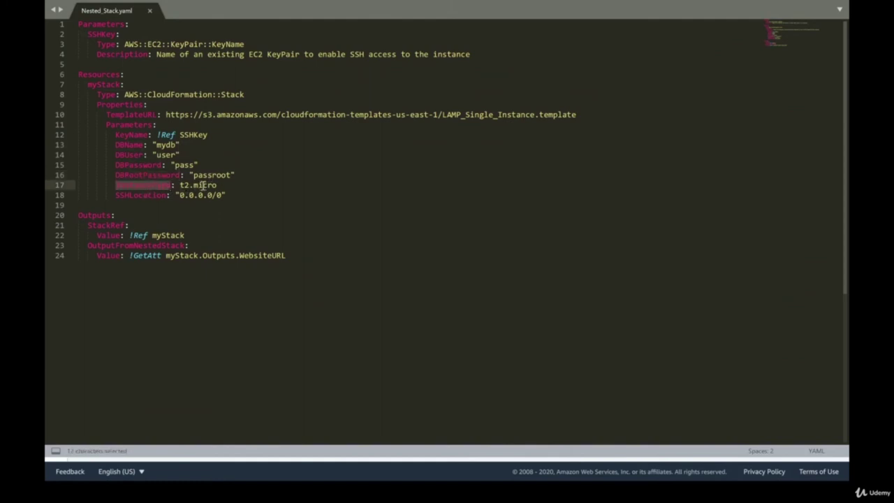
pyautogui.doubleClick(129, 195)
pyautogui.keyDown('shift'); pyautogui.click(255, 194); pyautogui.keyUp('shift')
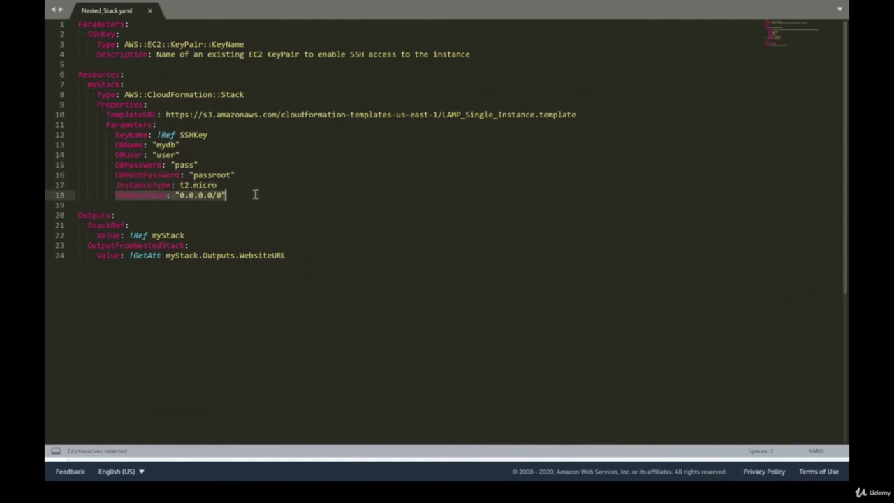
pyautogui.click(252, 199)
pyautogui.moveTo(218, 196); pyautogui.dragTo(243, 205)
pyautogui.click(245, 193)
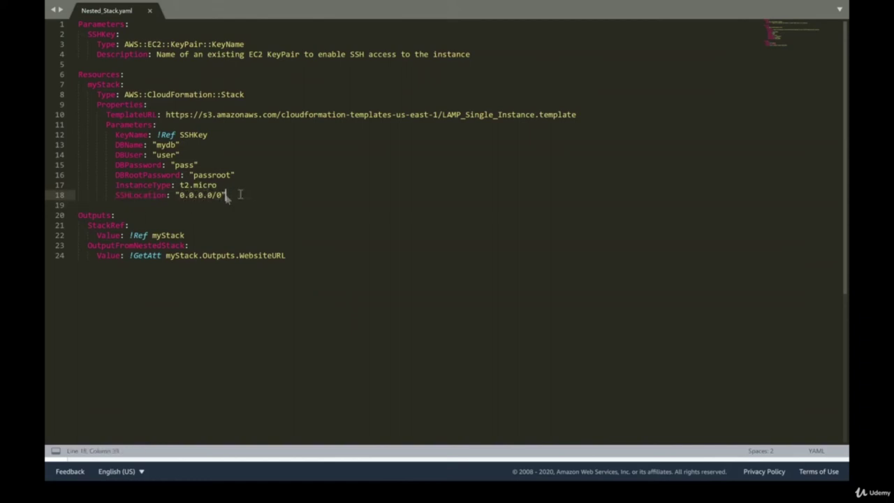
# - Examine the Outputs section, including the StackRef reference to myStack and the GetAtt expression for the nested stack's WebsiteURL
pyautogui.doubleClick(105, 216)
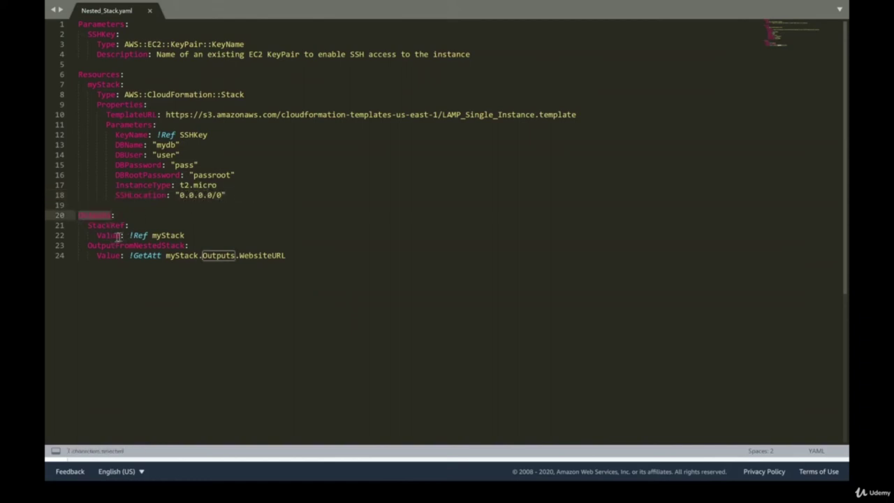
pyautogui.doubleClick(110, 225)
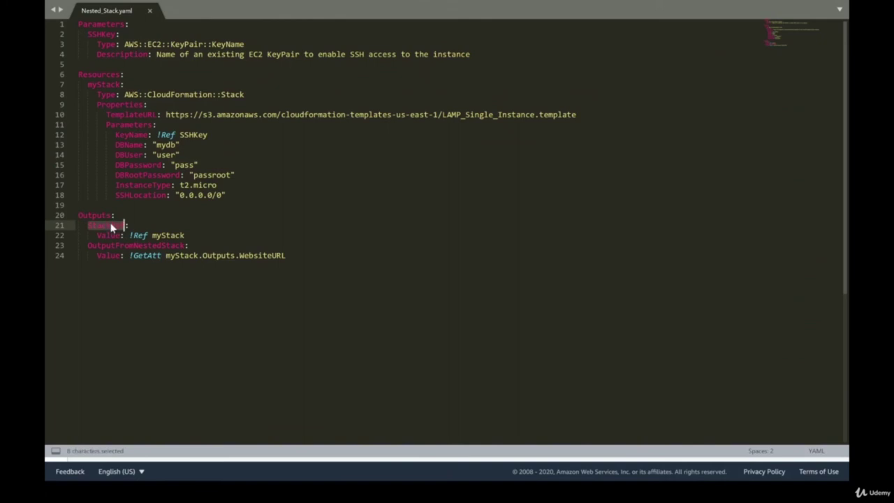
pyautogui.doubleClick(163, 235)
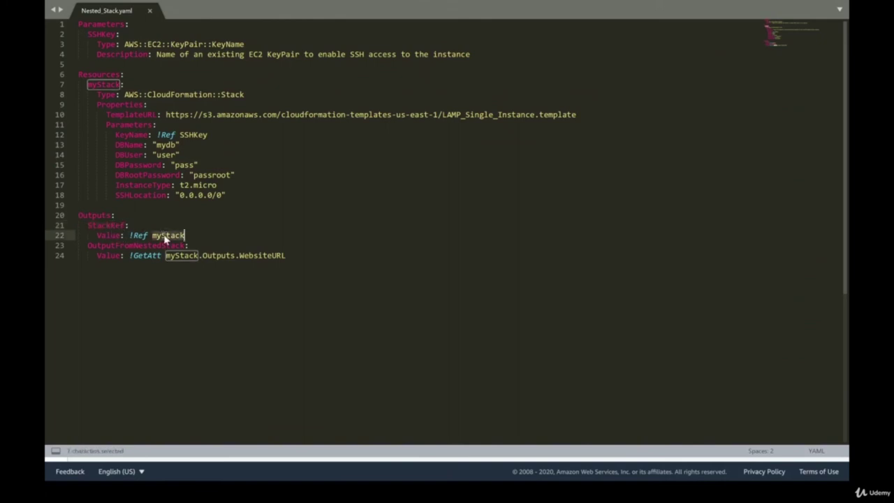
pyautogui.doubleClick(126, 245)
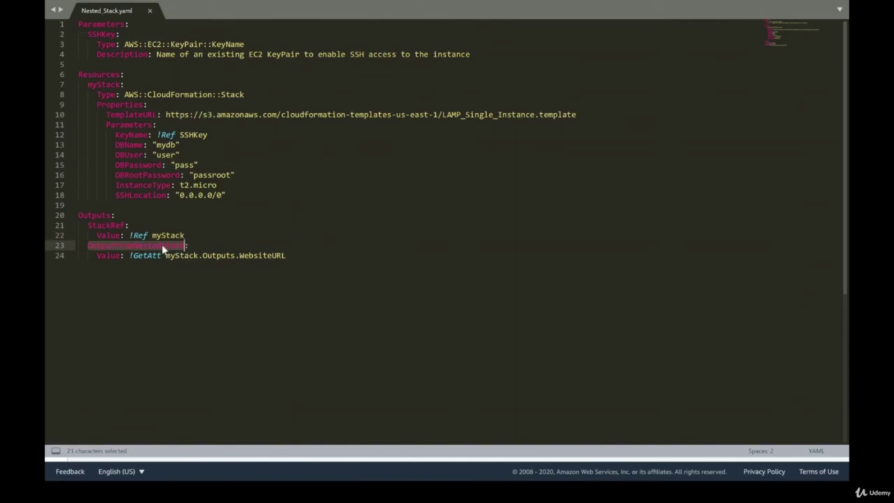
pyautogui.doubleClick(143, 256)
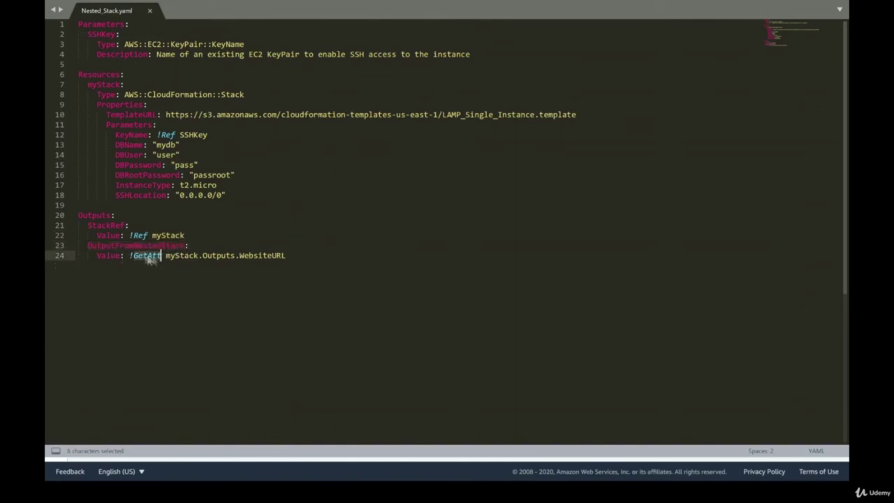
pyautogui.doubleClick(183, 256)
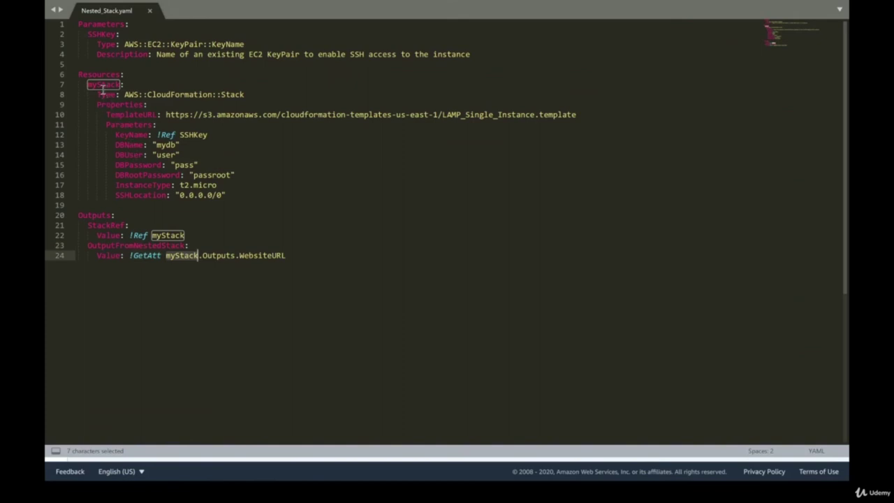
pyautogui.doubleClick(220, 256)
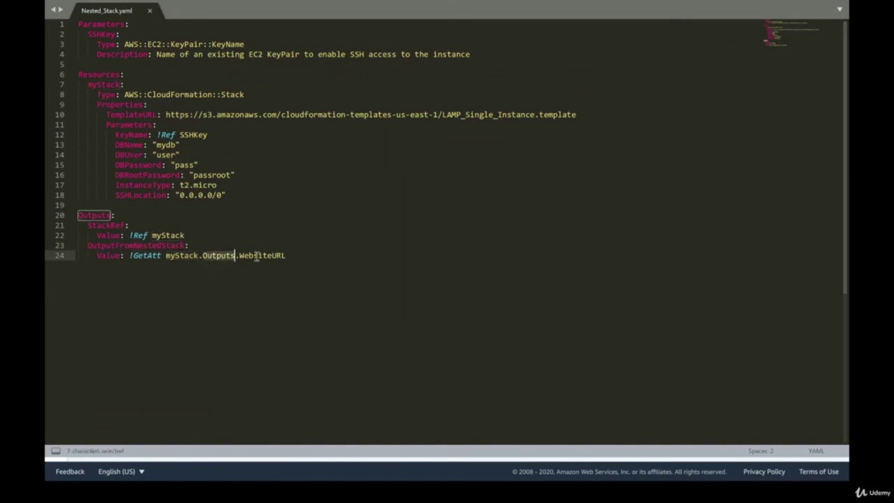
pyautogui.doubleClick(257, 256)
pyautogui.click(251, 218)
# - Trace the TemplateURL to the LAMP template in the browser, locate its WebsiteURL output, and close the template page
pyautogui.moveTo(575, 114); pyautogui.dragTo(165, 114)
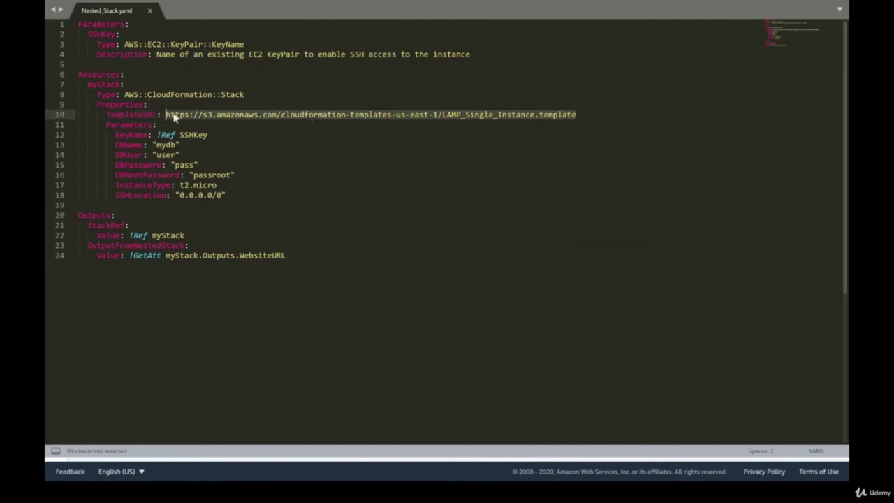
pyautogui.hotkey('alt', 'Tab')
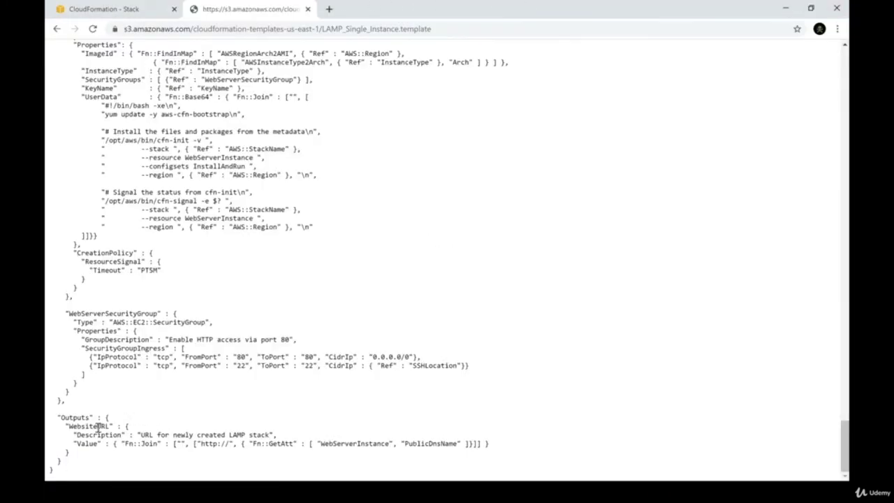
pyautogui.doubleClick(83, 426)
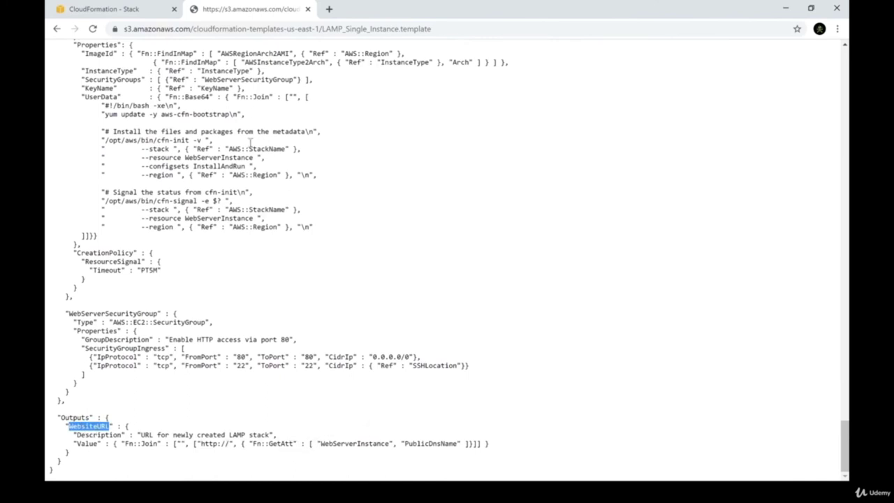
pyautogui.click(308, 9)
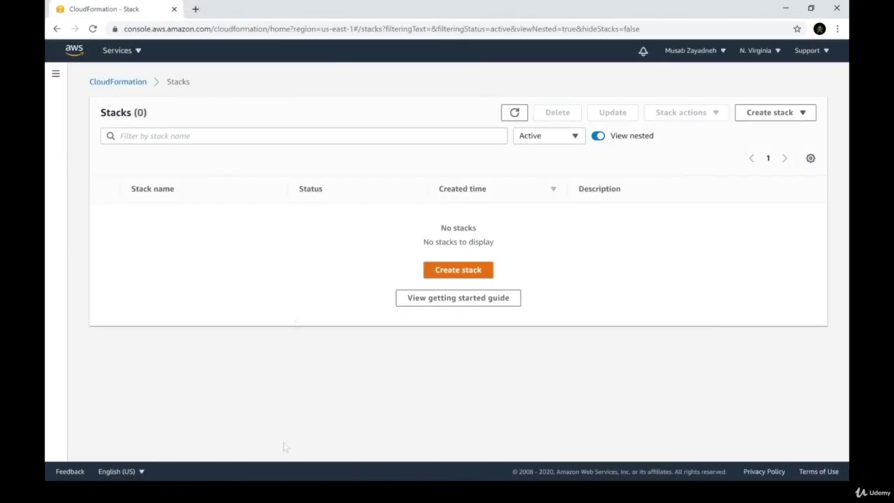
# - Start a new CloudFormation stack from the uploaded Nested_Stack.yaml template, named test with tete as the SSHKey
pyautogui.hotkey('alt', 'Tab')
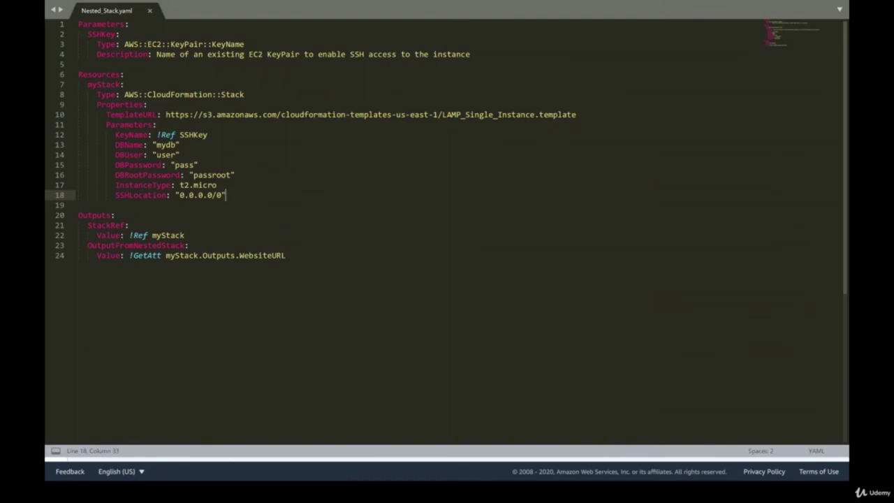
pyautogui.hotkey('alt', 'Tab')
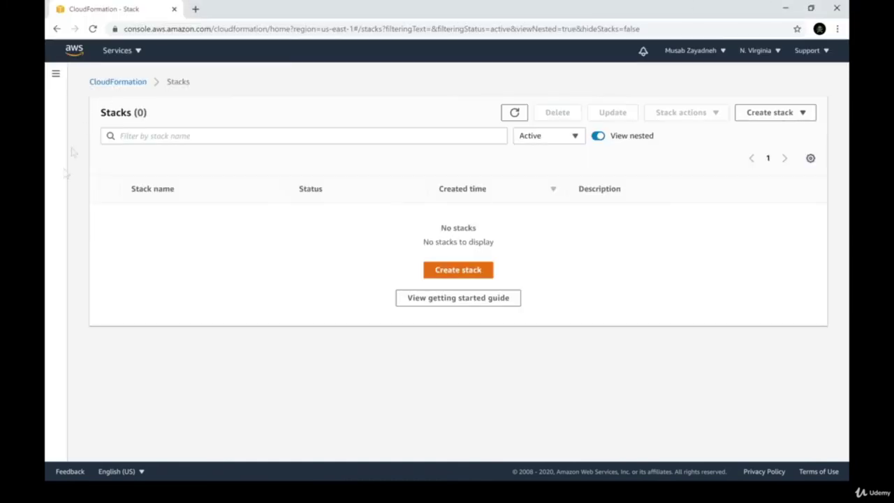
pyautogui.click(467, 271)
pyautogui.click(287, 373)
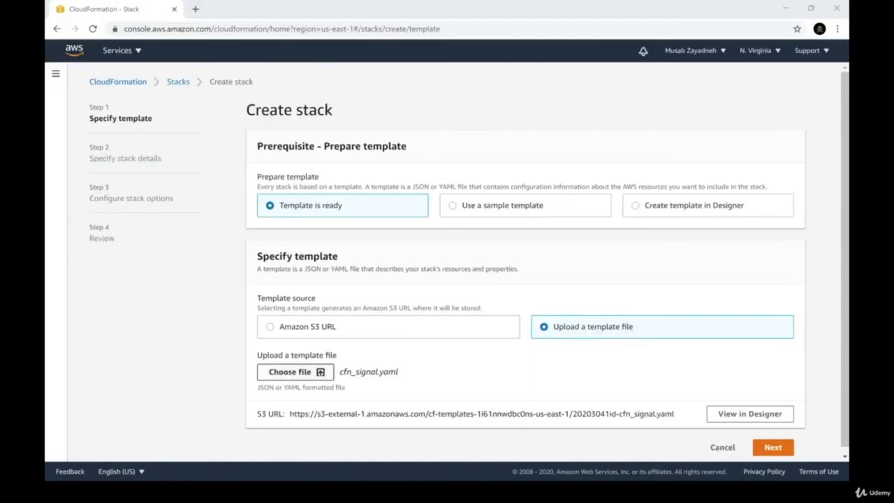
pyautogui.press('Return')
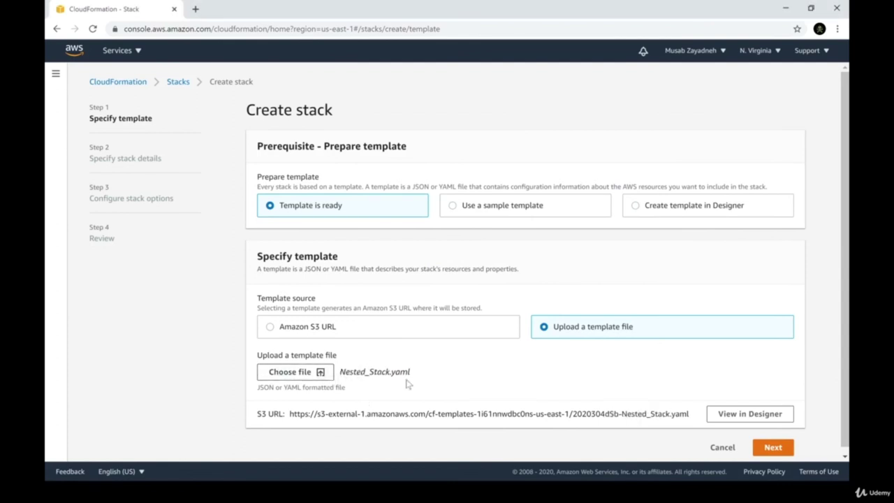
pyautogui.click(773, 448)
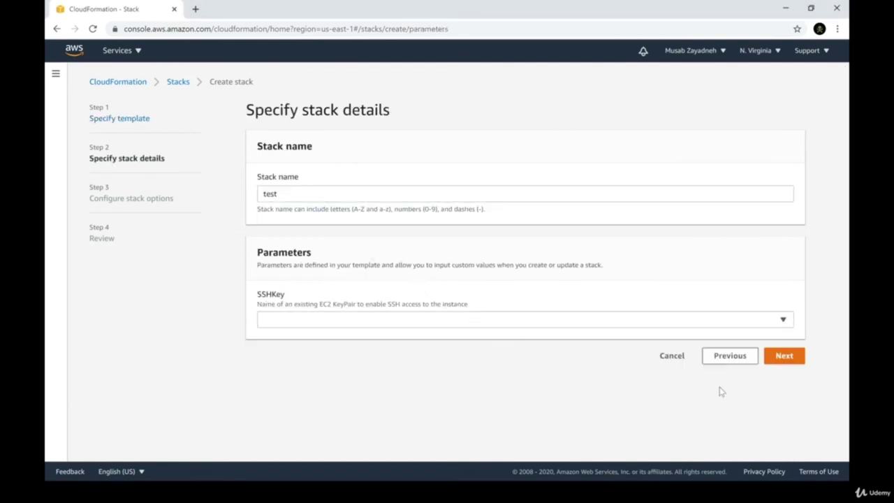
pyautogui.click(799, 359)
# - Enable rollback on failure in the stack creation options and proceed to the review
pyautogui.scroll(-4, 614, 308)
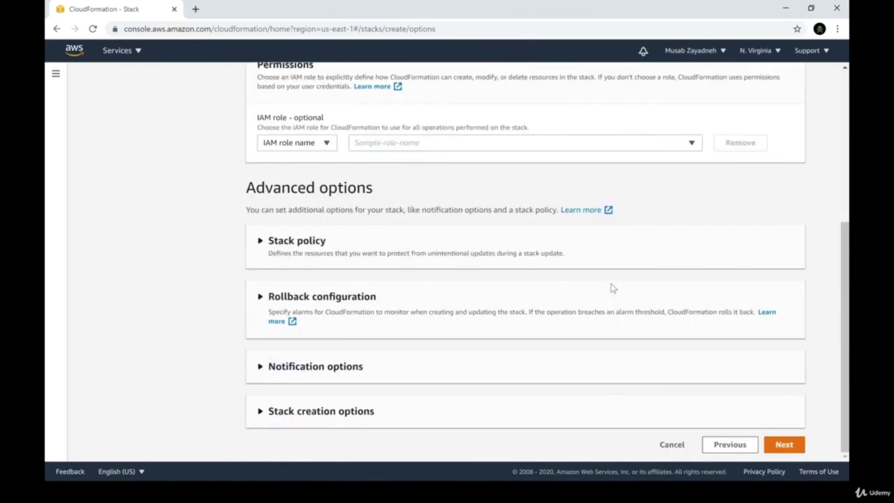
pyautogui.click(393, 416)
pyautogui.scroll(-3, 384, 416)
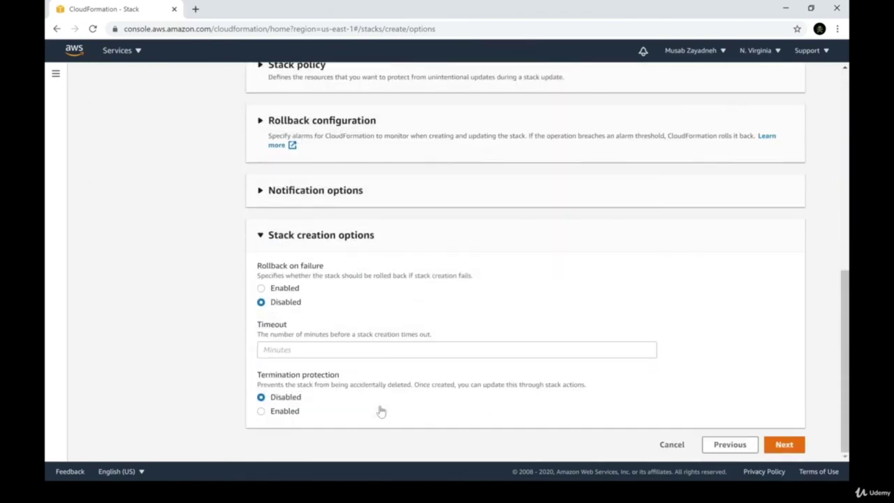
pyautogui.click(285, 288)
pyautogui.press('Down')
pyautogui.click(782, 444)
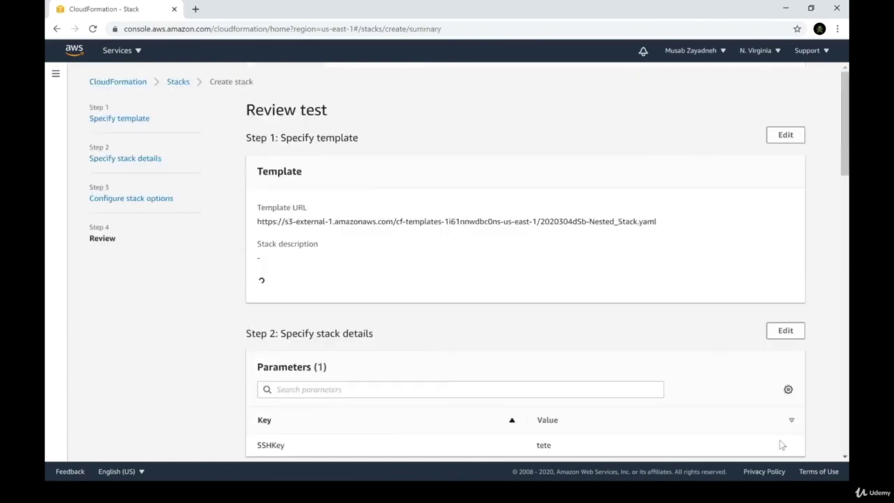
# - Read the required capabilities, acknowledge both custom-named IAM resources and CAPABILITY_AUTO_EXPAND, and create the stack
pyautogui.scroll(-20, 394, 307)
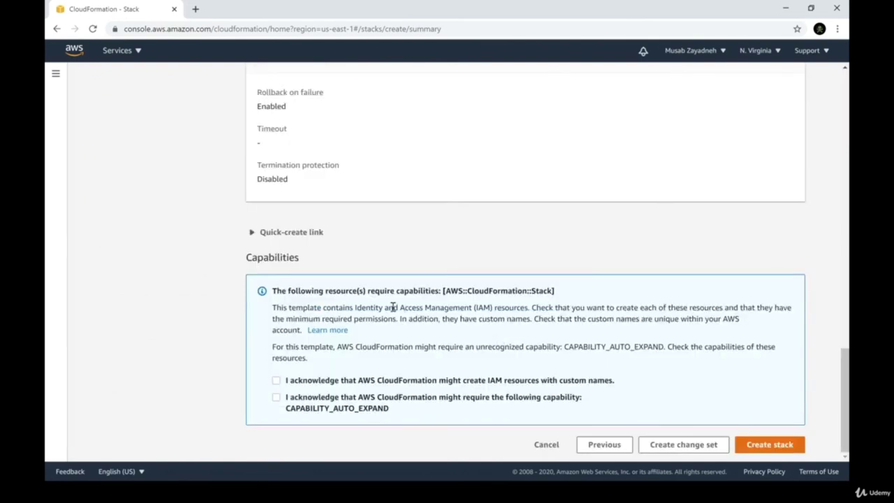
pyautogui.doubleClick(258, 258)
pyautogui.moveTo(272, 290); pyautogui.dragTo(571, 296)
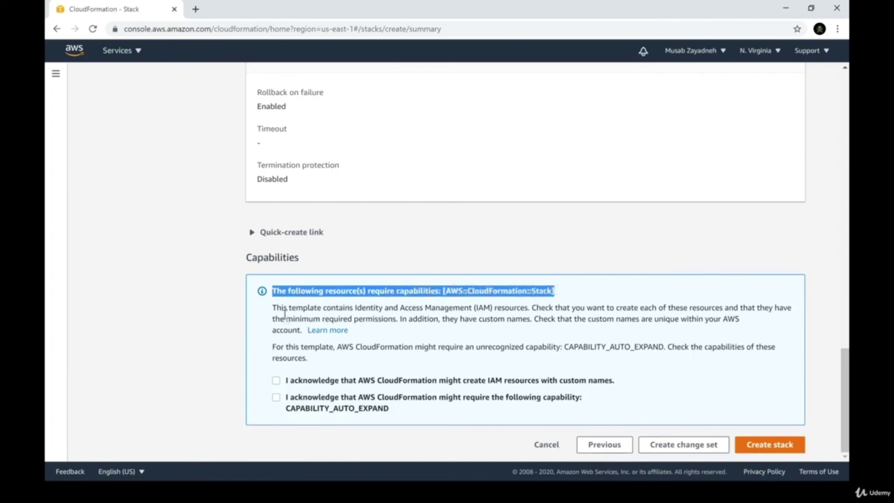
pyautogui.moveTo(274, 305); pyautogui.dragTo(723, 309)
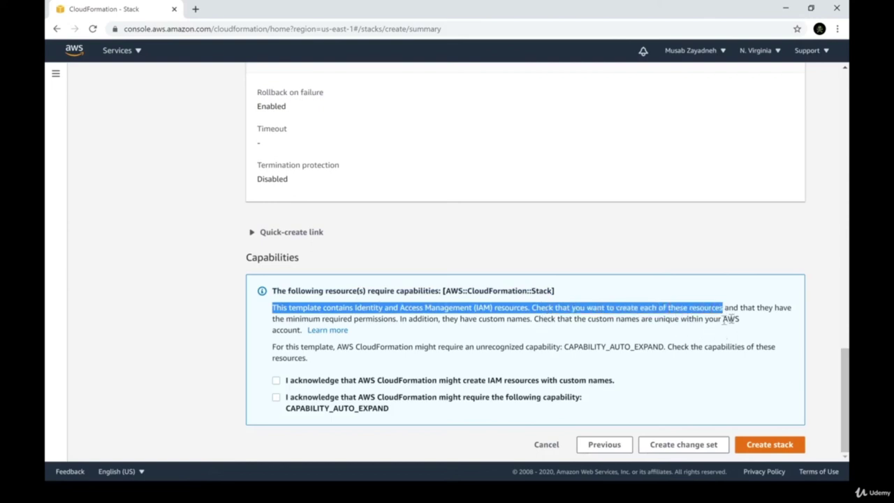
pyautogui.click(298, 386)
pyautogui.click(298, 385)
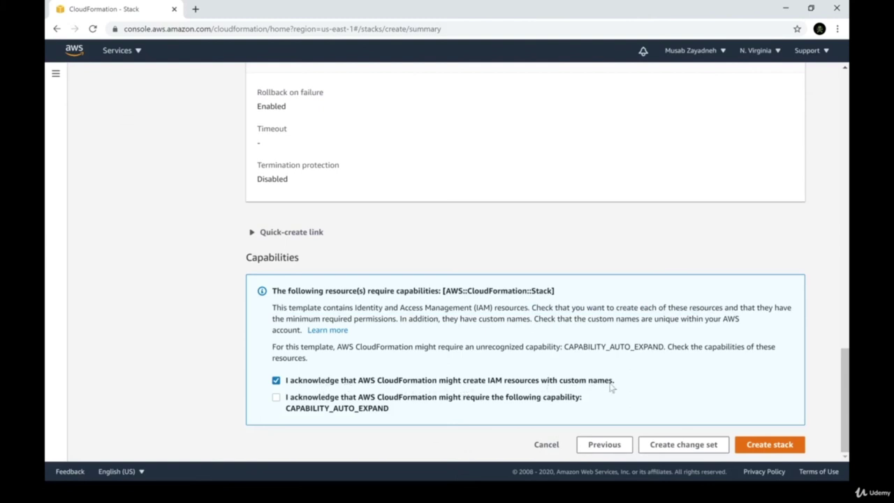
pyautogui.click(324, 413)
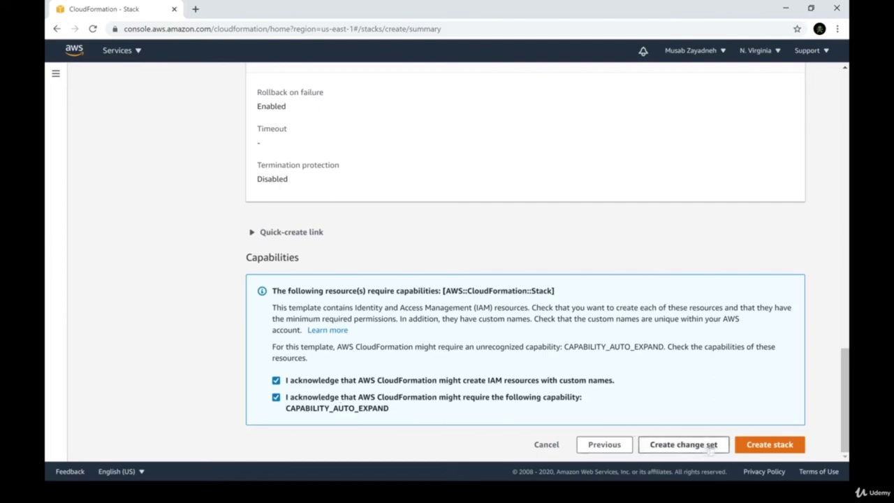
pyautogui.click(767, 445)
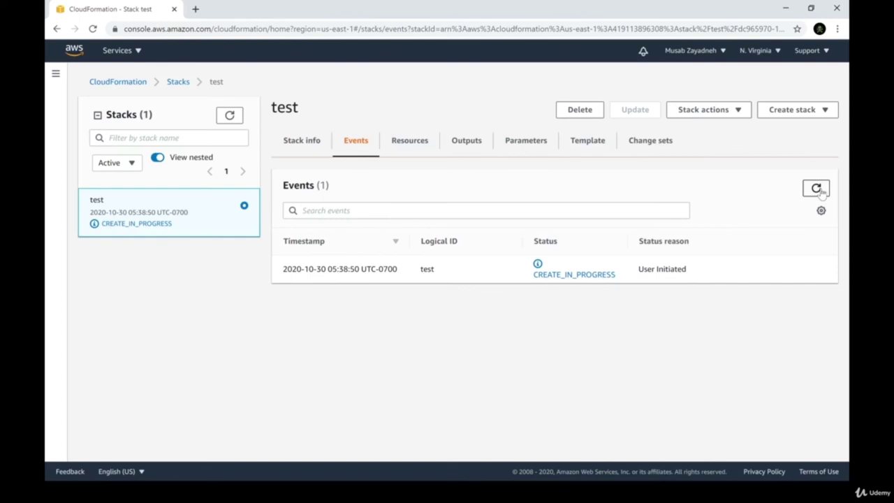
# - Refresh and examine the test stack's events, and open the root stack's overview from the stacks list
pyautogui.click(823, 194)
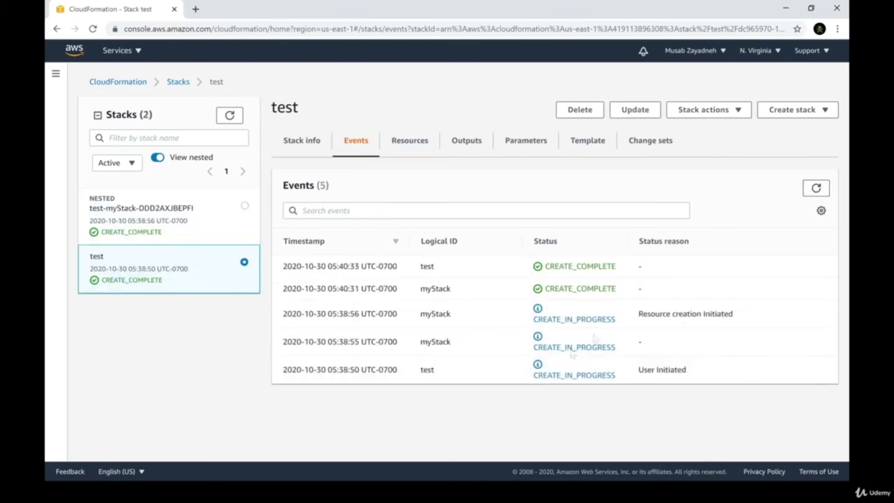
pyautogui.doubleClick(424, 267)
pyautogui.click(415, 266)
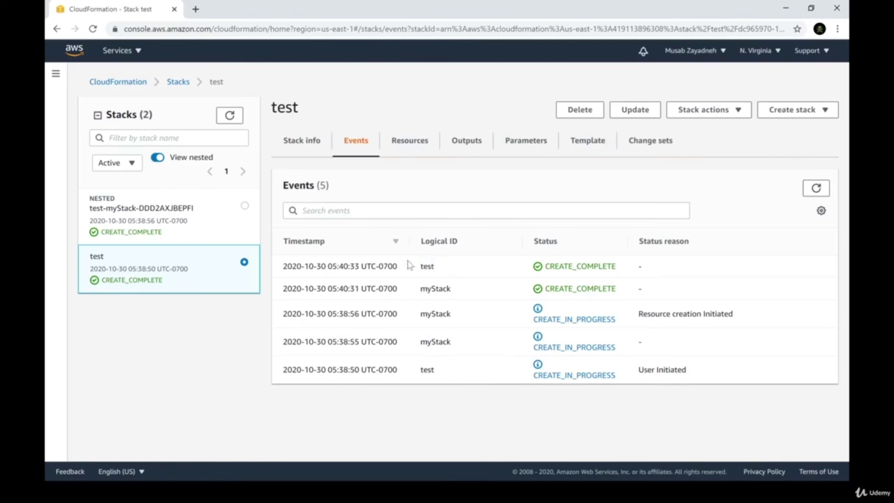
pyautogui.click(446, 267)
pyautogui.click(178, 83)
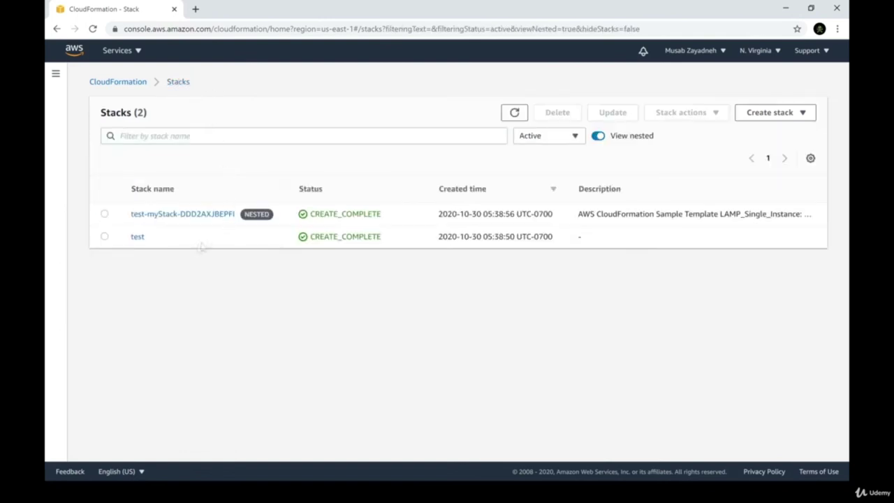
pyautogui.click(138, 237)
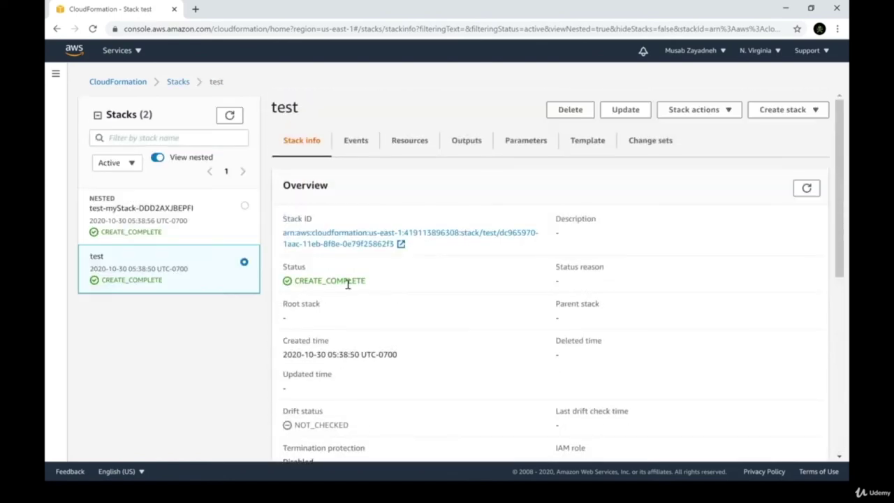
# - Open the nested test-myStack stack from the stacks list and examine its overview, events, resources and outputs
pyautogui.click(178, 82)
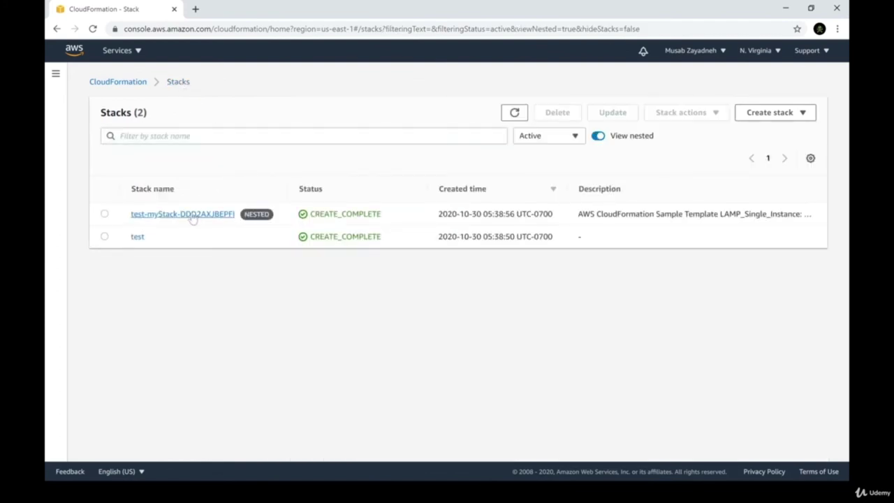
pyautogui.click(192, 217)
pyautogui.click(180, 83)
pyautogui.click(175, 217)
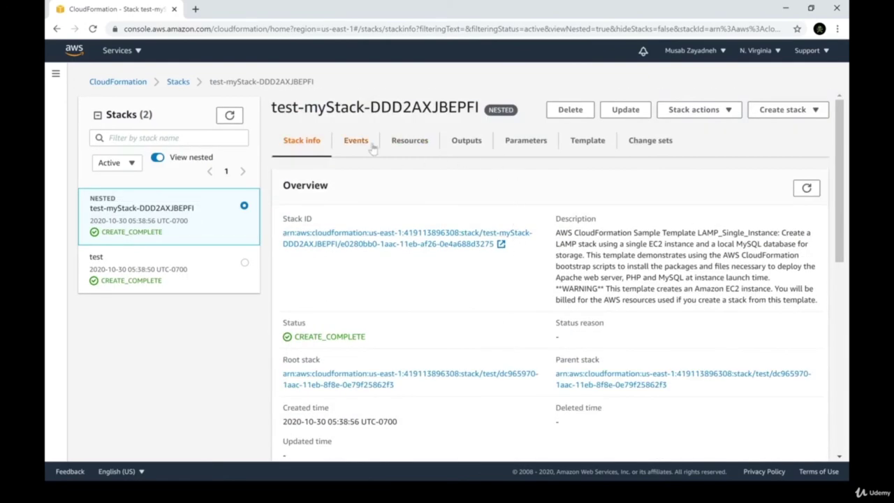
pyautogui.click(370, 145)
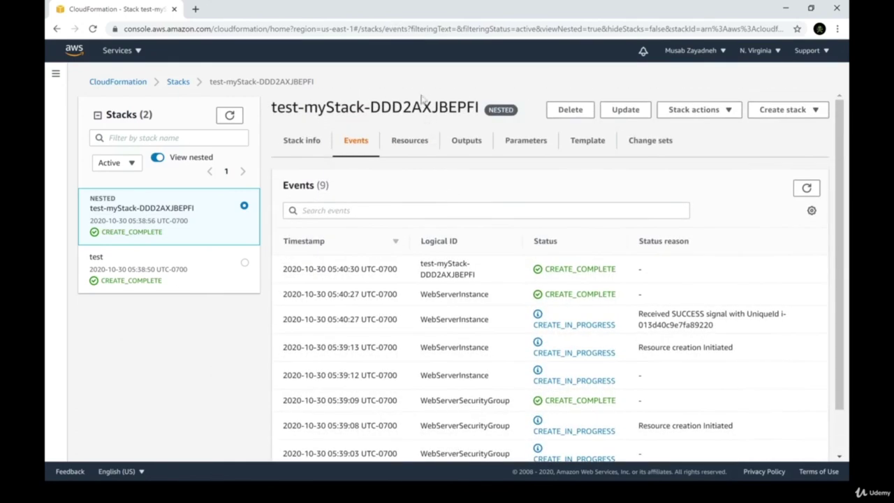
pyautogui.click(408, 155)
pyautogui.click(477, 143)
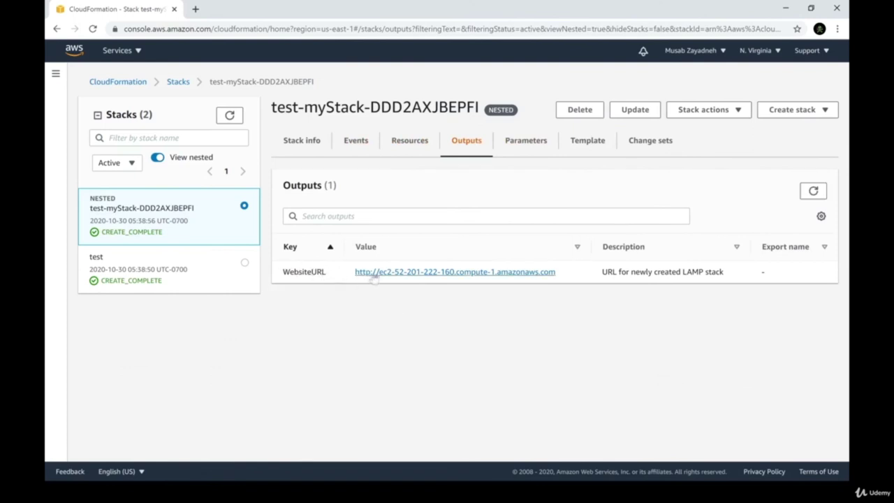
# - Open the nested stack's WebsiteURL output and look through the PHP sample page it serves
pyautogui.click(425, 272)
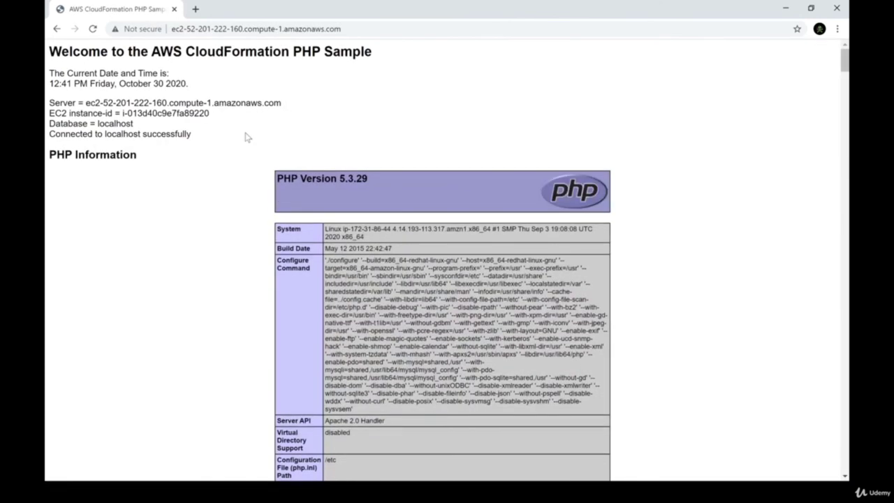
pyautogui.scroll(-20, 168, 96)
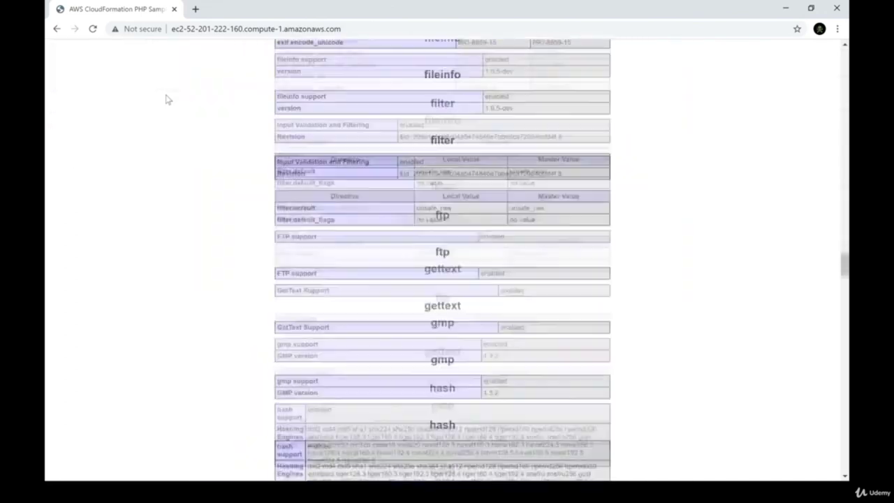
pyautogui.scroll(-8, 169, 91)
pyautogui.scroll(13, 170, 82)
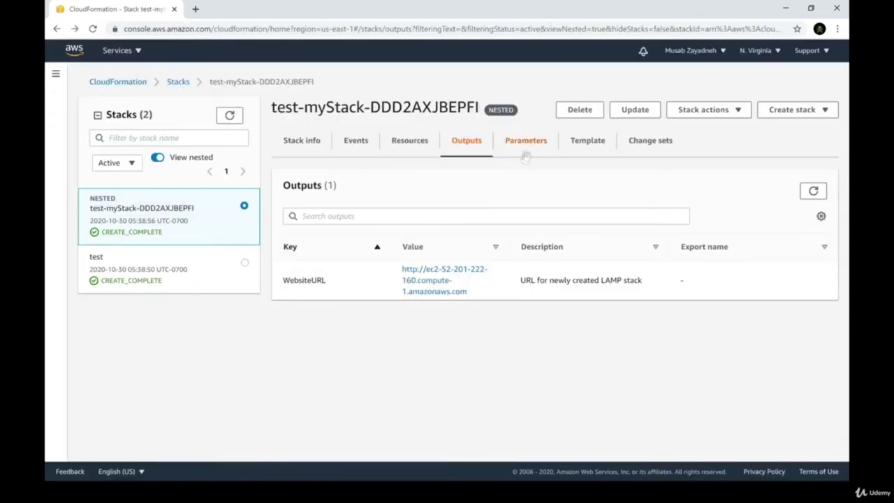
# - Return to the nested stack in the console and examine its parameters and template
pyautogui.click(526, 141)
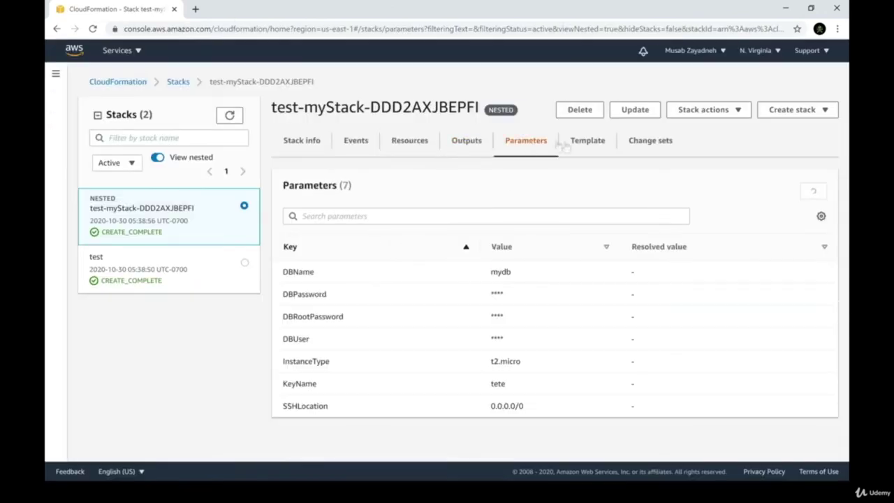
pyautogui.click(596, 144)
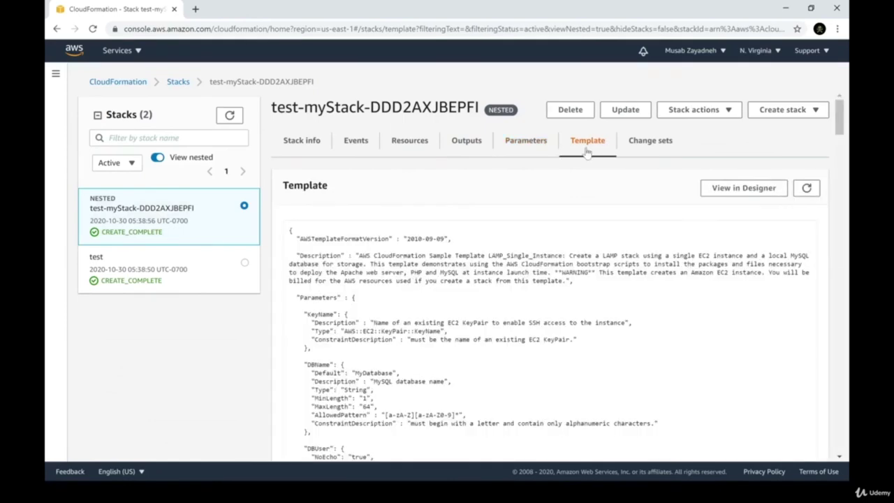
pyautogui.scroll(-15, 482, 308)
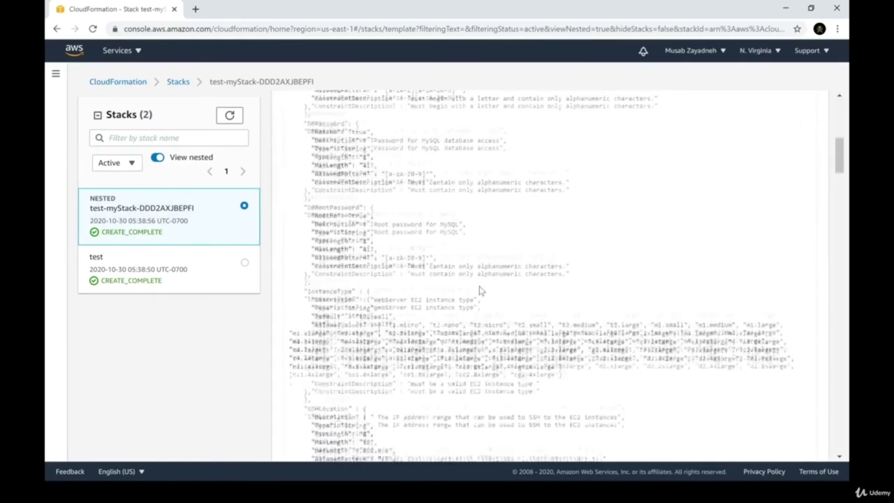
pyautogui.scroll(-10, 480, 289)
pyautogui.scroll(20, 481, 289)
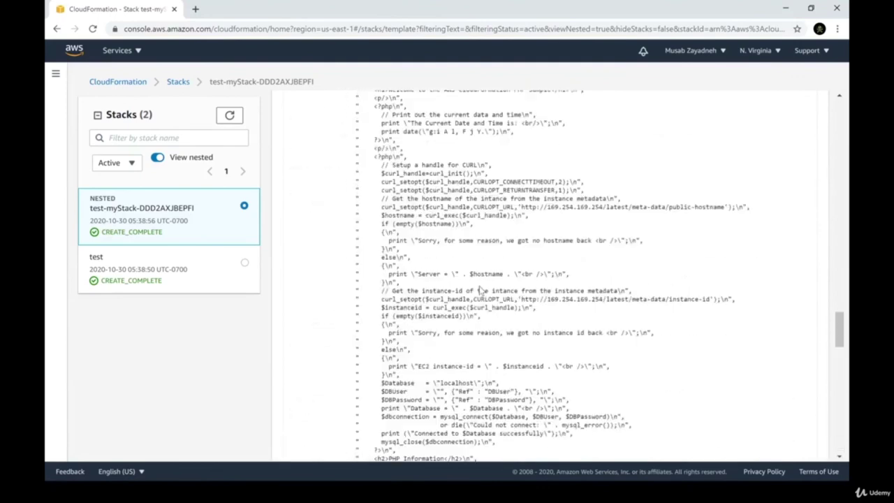
# - Open the root test stack's template and examine the myStack resource, its TemplateURL and the parameters passed to it
pyautogui.click(177, 82)
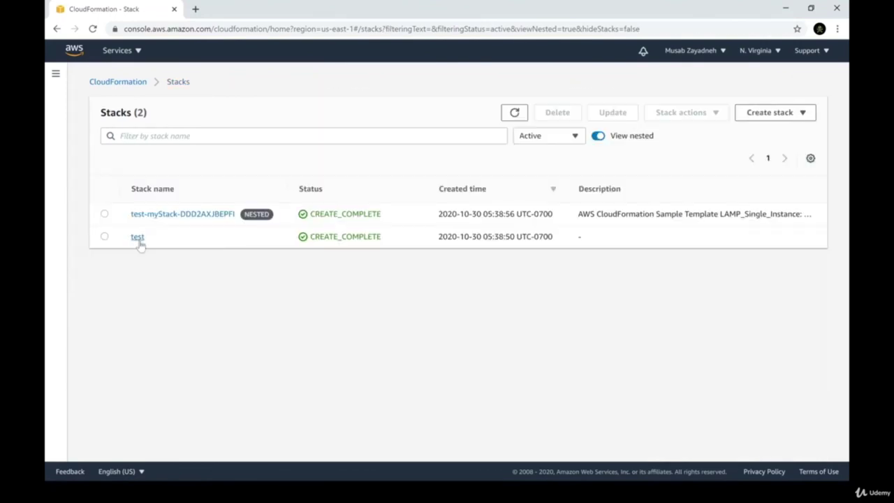
pyautogui.click(139, 238)
pyautogui.click(577, 142)
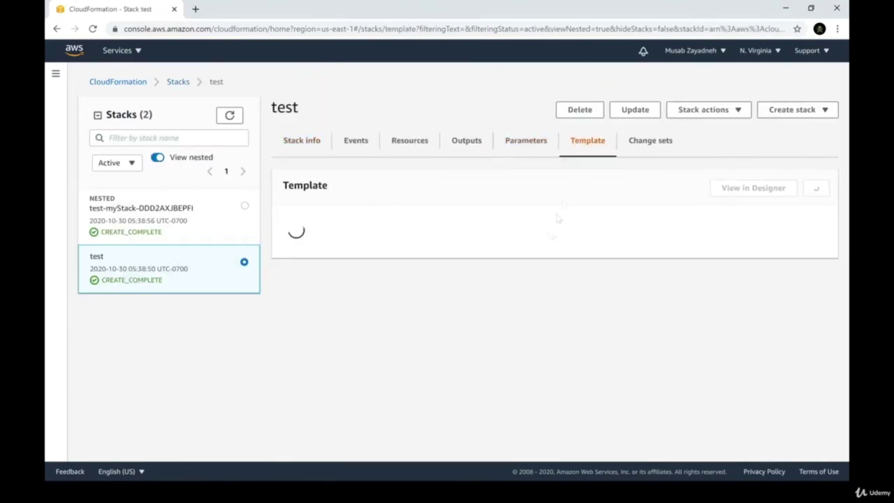
pyautogui.scroll(-1, 471, 266)
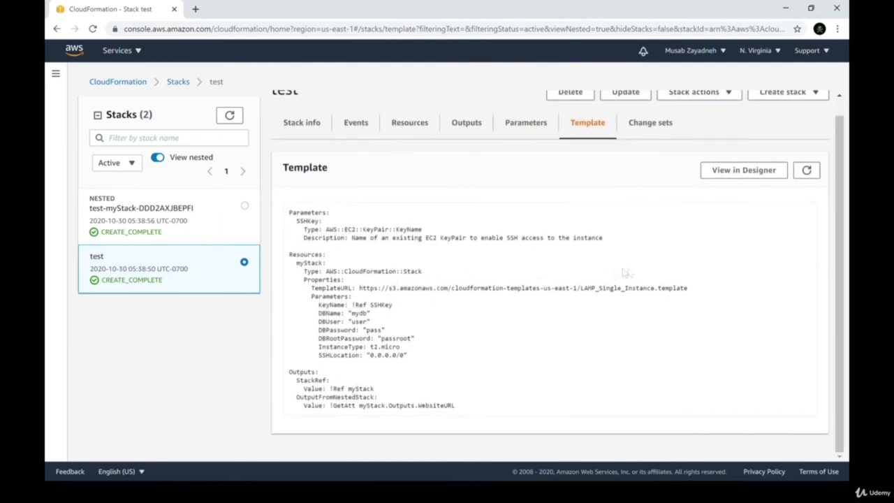
pyautogui.moveTo(697, 291); pyautogui.dragTo(289, 261)
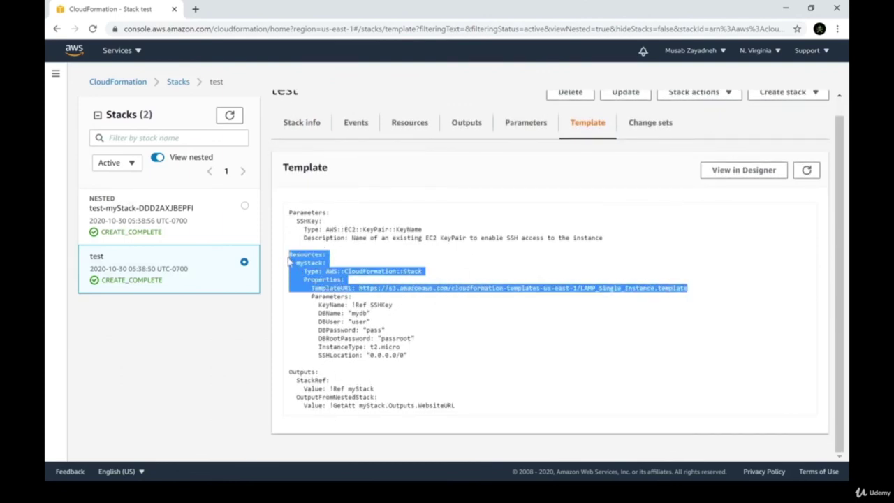
pyautogui.click(328, 289)
pyautogui.doubleClick(353, 288)
pyautogui.moveTo(353, 288); pyautogui.dragTo(459, 349)
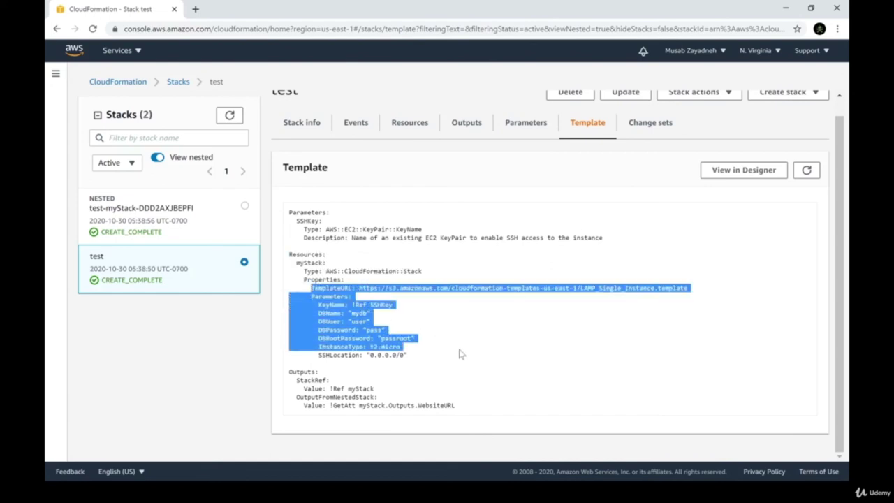
pyautogui.click(460, 354)
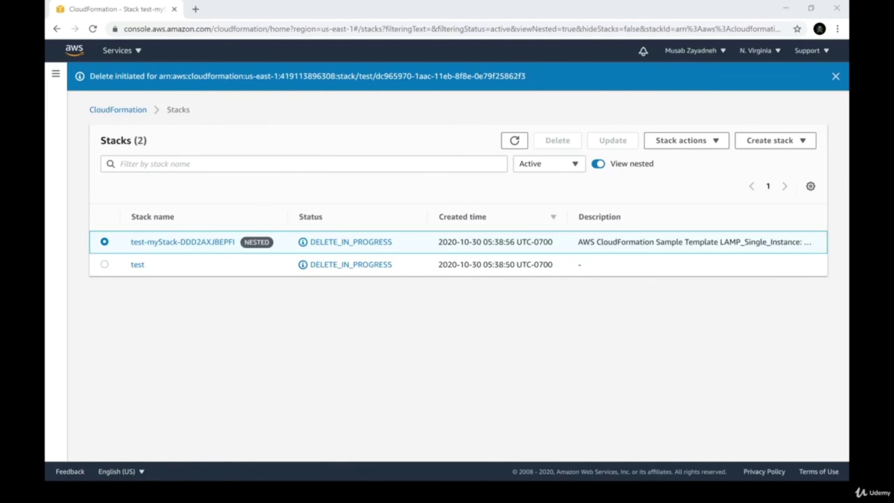
# - Check the deletion status of the root and nested stacks and refresh the stacks list
pyautogui.click(104, 264)
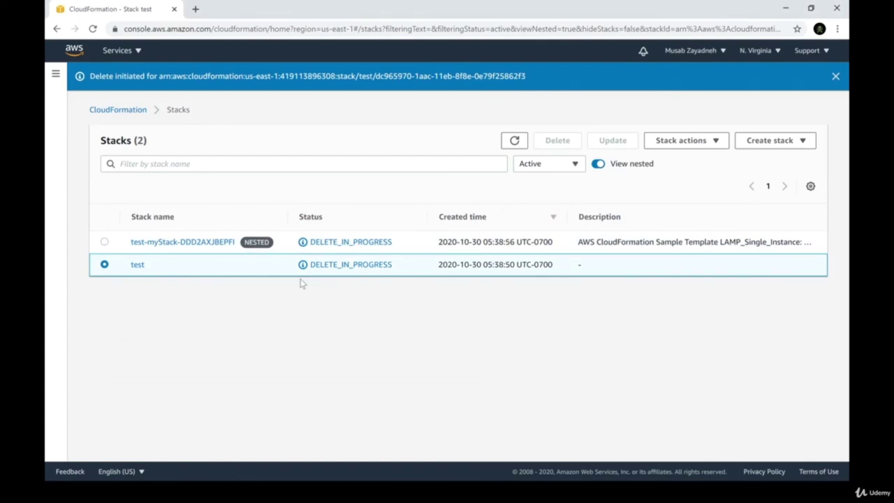
pyautogui.click(276, 246)
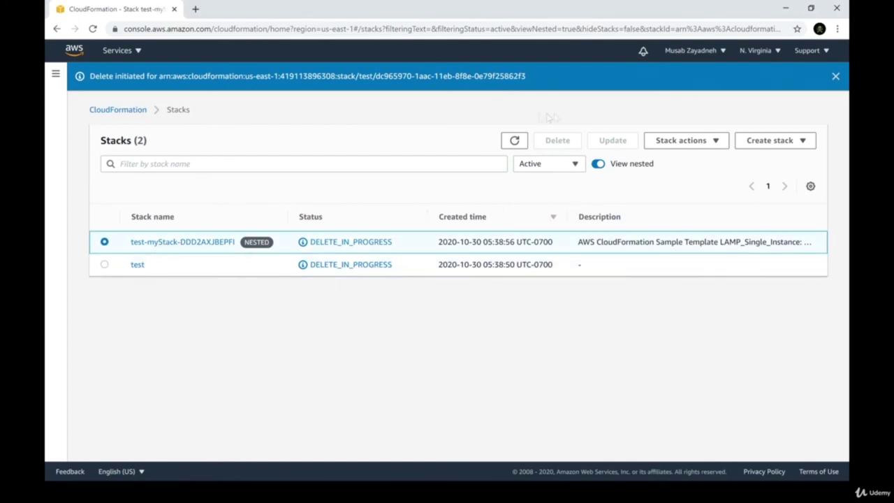
pyautogui.click(514, 140)
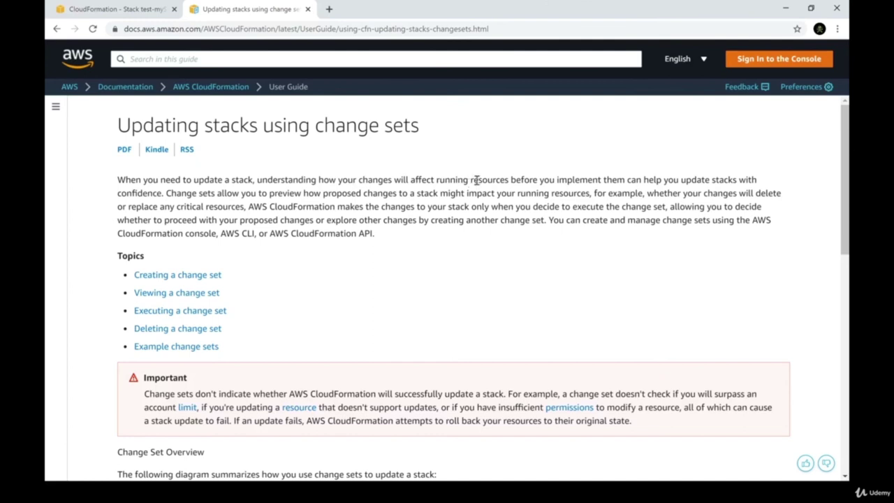
# - Read the introduction of the AWS guide on updating stacks using change sets, and close the guide
pyautogui.tripleClick(583, 178)
pyautogui.click(583, 178)
pyautogui.doubleClick(582, 178)
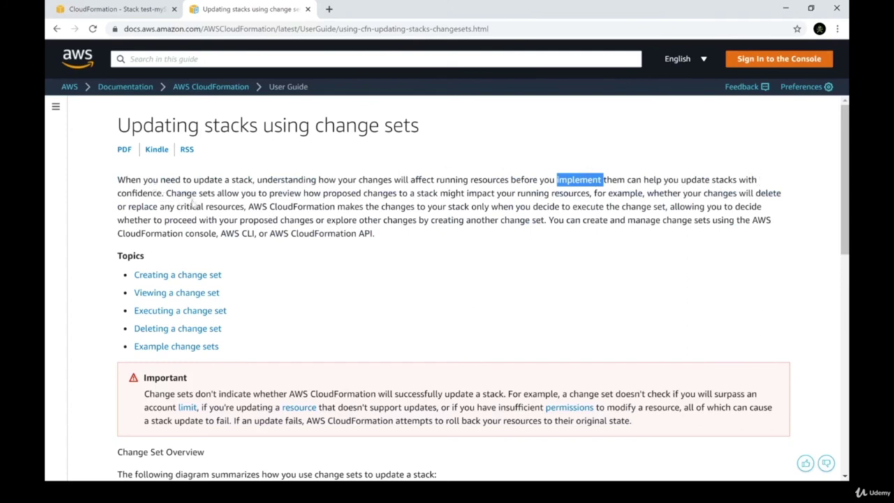
pyautogui.click(291, 196)
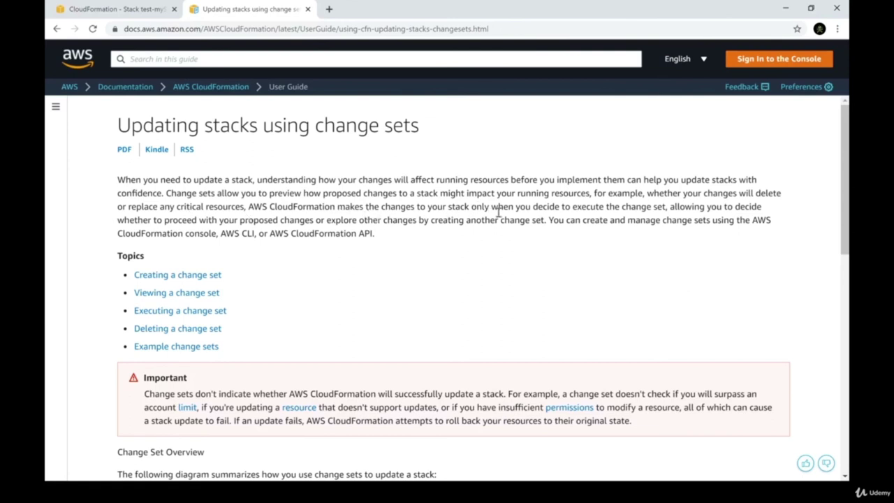
pyautogui.doubleClick(589, 207)
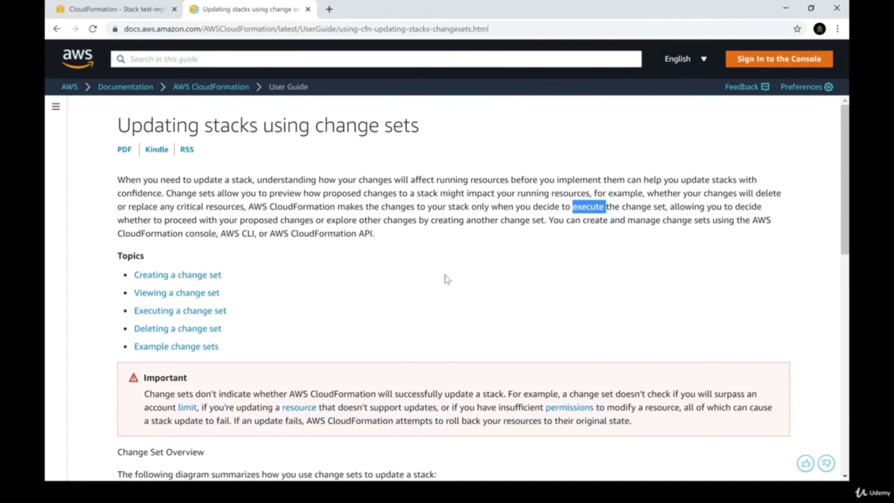
pyautogui.click(384, 223)
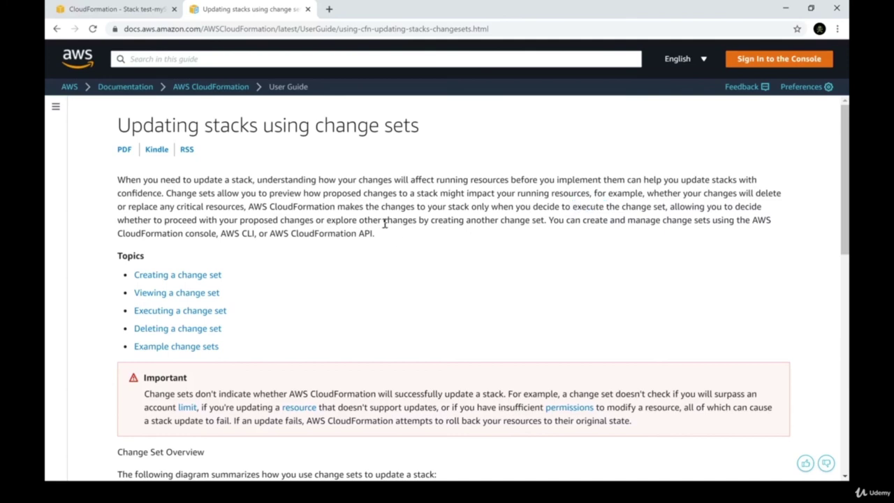
pyautogui.scroll(-5, 384, 224)
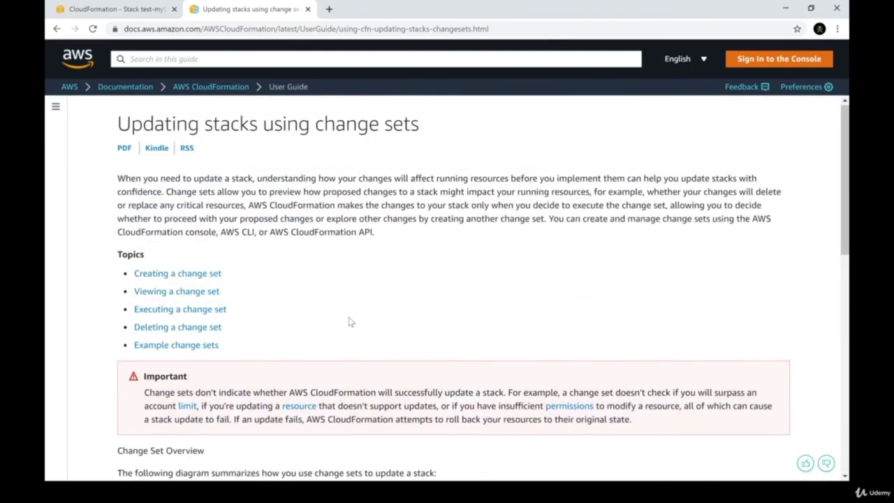
pyautogui.click(307, 9)
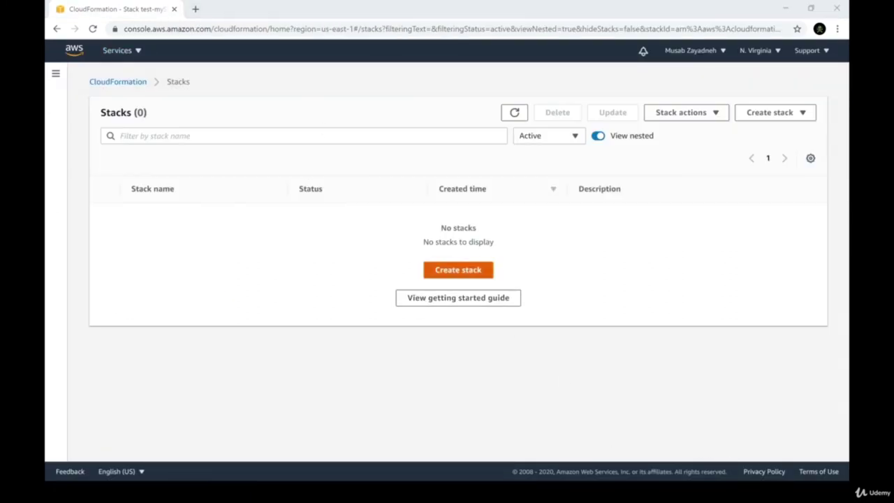
# - Start creating a new stack with an uploaded template file as the source and open the file selection
pyautogui.click(451, 270)
pyautogui.click(569, 324)
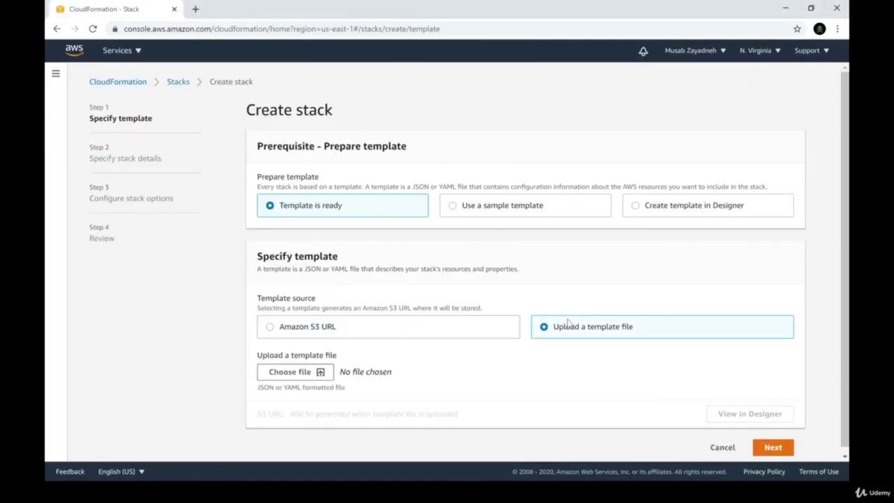
pyautogui.click(340, 370)
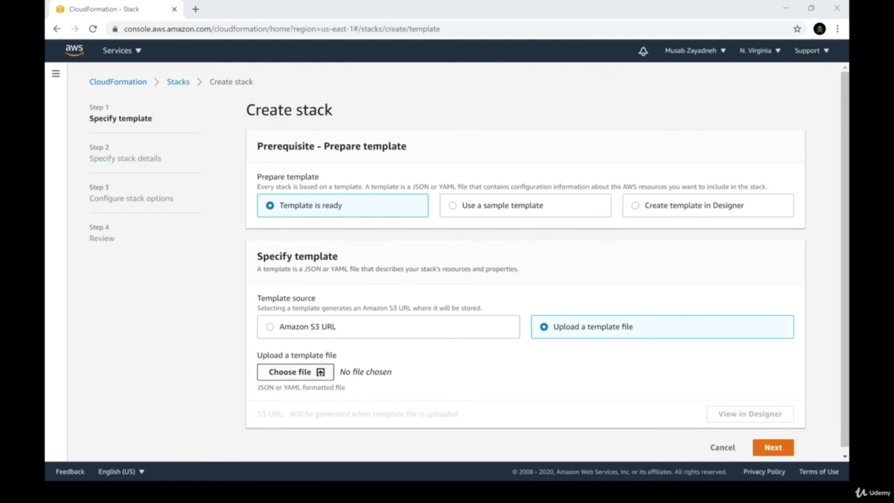
# - Switch to the code editor and review the resources in Simple_EC2_Instance.yaml and EC2_With_SG_and_EIP.yaml
pyautogui.hotkey('alt', 'Tab')
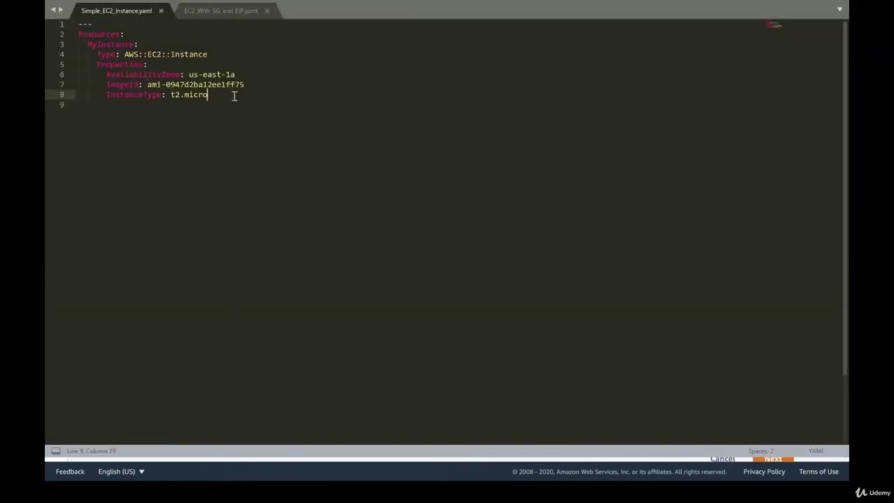
pyautogui.moveTo(234, 93); pyautogui.dragTo(77, 35)
pyautogui.click(196, 113)
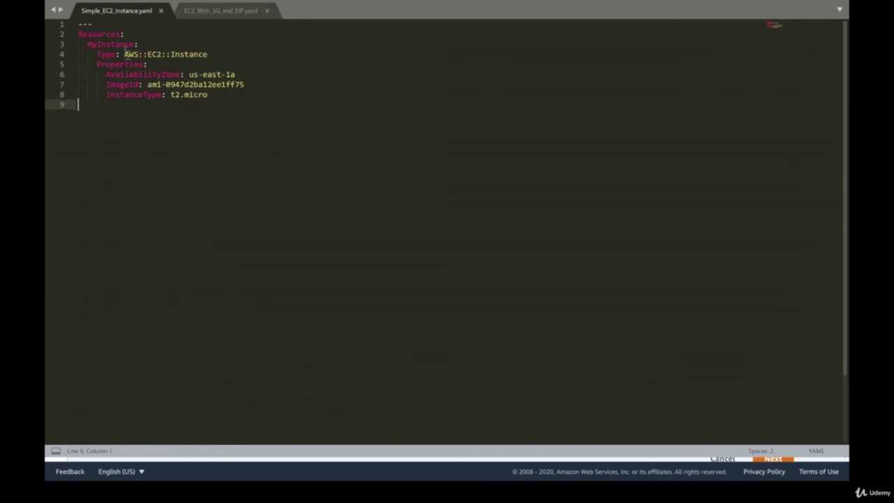
pyautogui.moveTo(148, 83); pyautogui.dragTo(245, 84)
pyautogui.click(174, 95)
pyautogui.moveTo(172, 95); pyautogui.dragTo(208, 95)
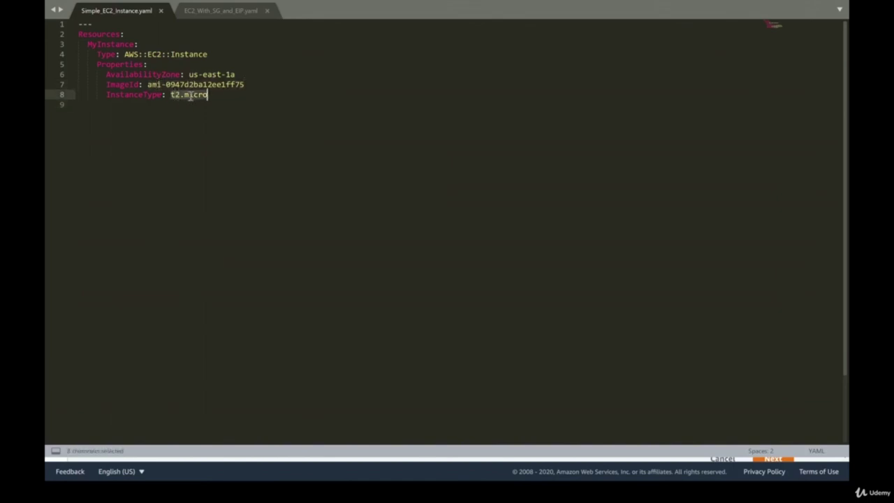
pyautogui.click(197, 100)
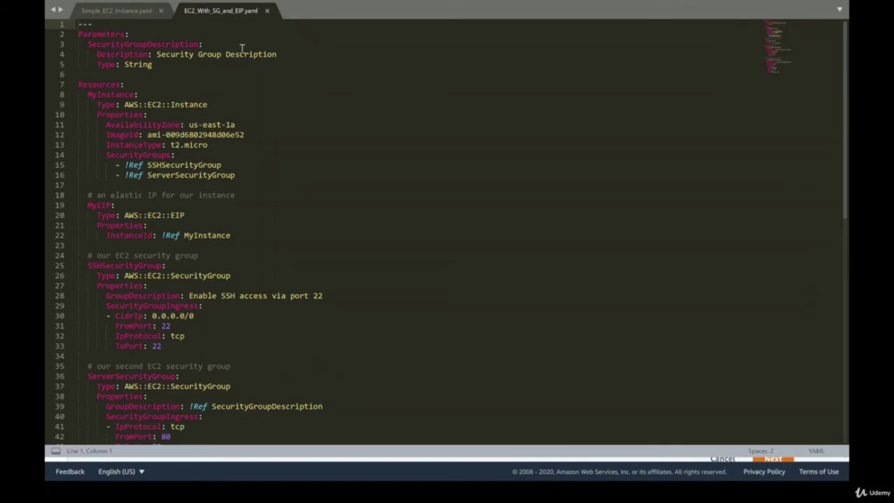
pyautogui.scroll(-10, 171, 105)
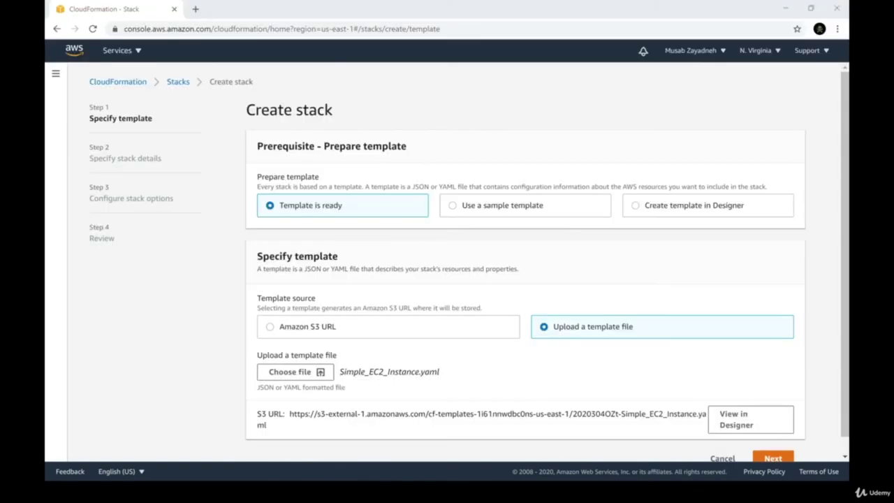
# - Proceed with the uploaded Simple_EC2_Instance.yaml template, name the stack Simple-Stack, and continue to the stack options
pyautogui.click(773, 457)
pyautogui.click(319, 193)
pyautogui.write('Simple-Stack')
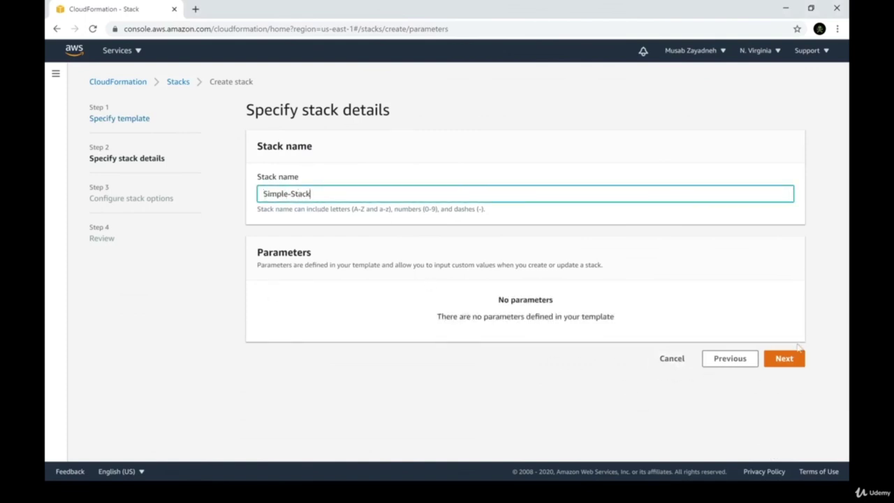
pyautogui.click(784, 358)
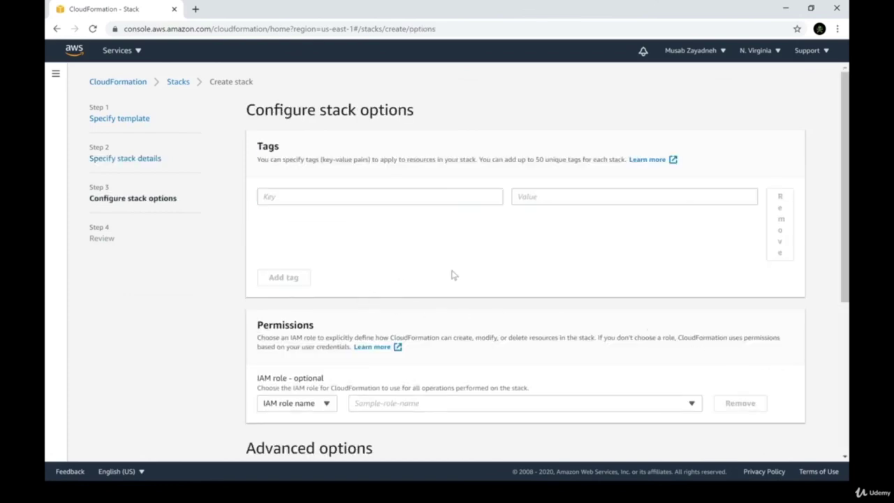
# - Keep the default stack options, create Simple-Stack, and refresh its events until the creation finishes
pyautogui.scroll(-5, 374, 260)
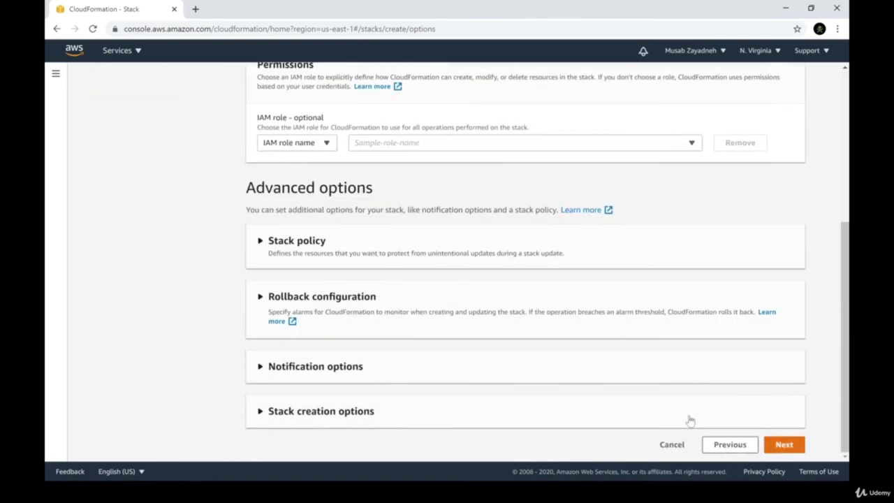
pyautogui.click(785, 447)
pyautogui.scroll(-15, 684, 239)
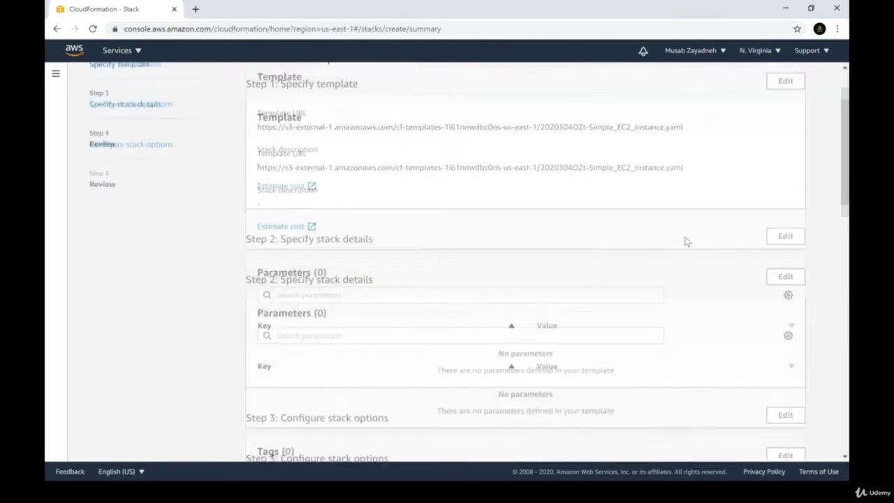
pyautogui.click(769, 445)
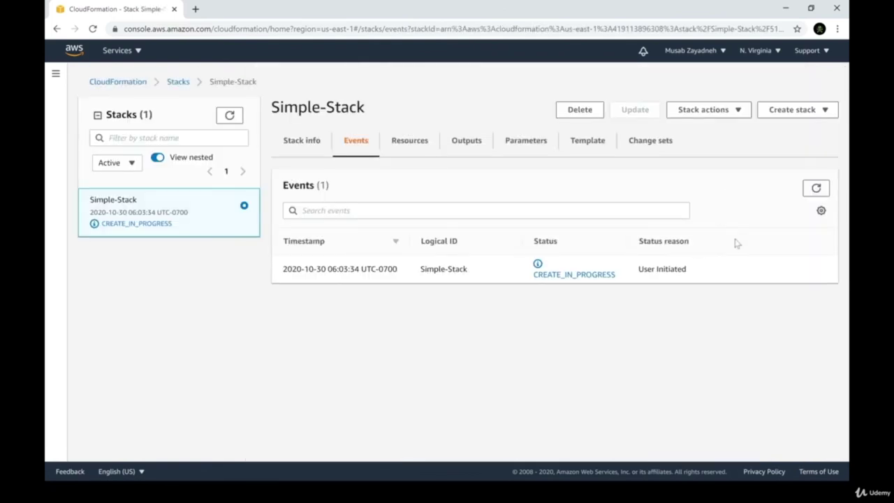
pyautogui.click(815, 188)
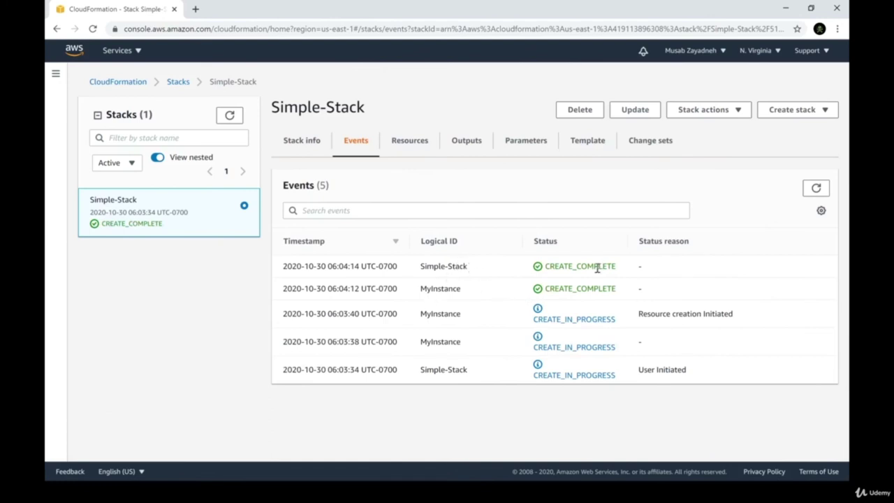
# - Start a change set for Simple-Stack that replaces the current template with the uploaded file EC2_With_SG_and_EIP.yaml, and continue to the stack details
pyautogui.click(657, 151)
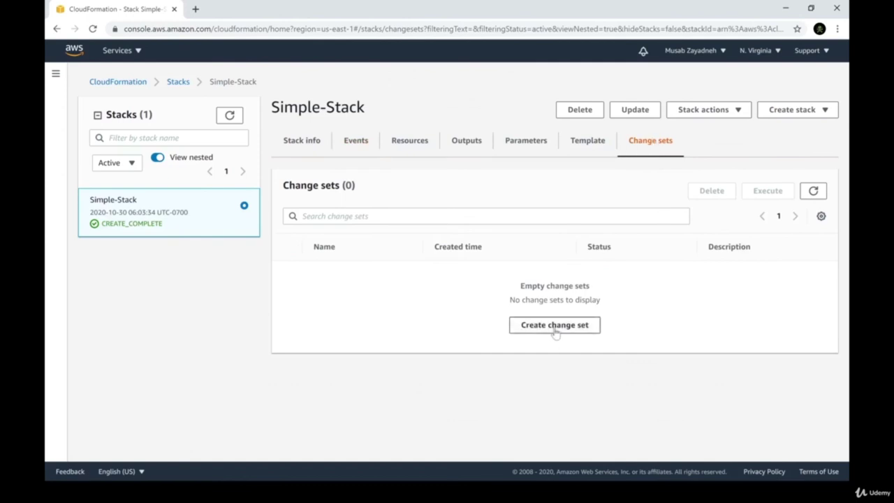
pyautogui.click(554, 326)
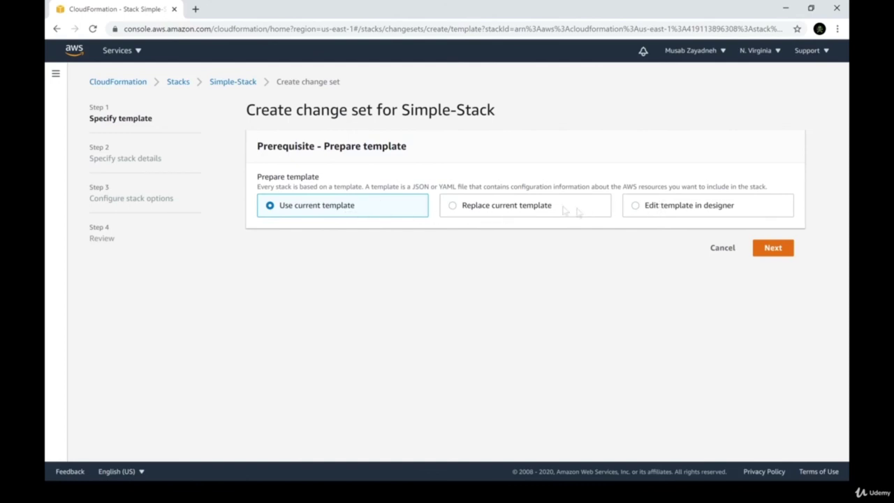
pyautogui.click(498, 206)
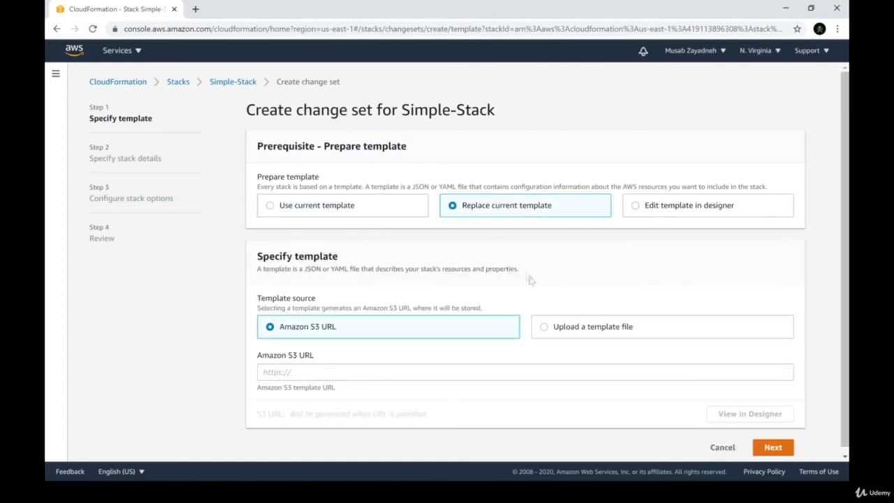
pyautogui.click(560, 326)
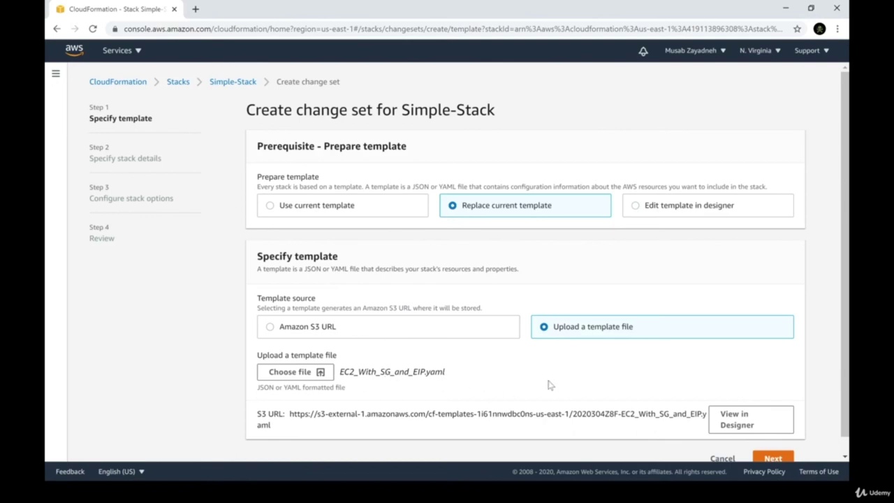
pyautogui.scroll(-1, 559, 370)
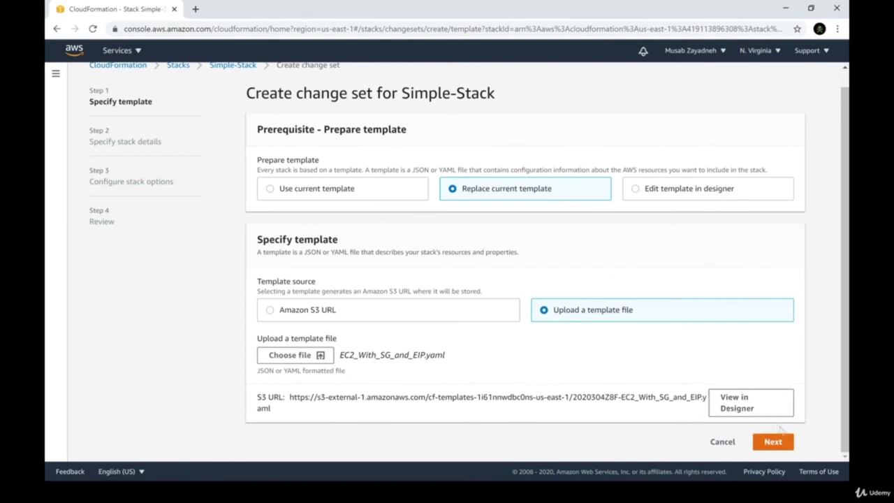
pyautogui.click(773, 442)
# - Set the SecurityGroupDescription parameter to "any thinig" and continue past the default stack options to the review
pyautogui.click(353, 218)
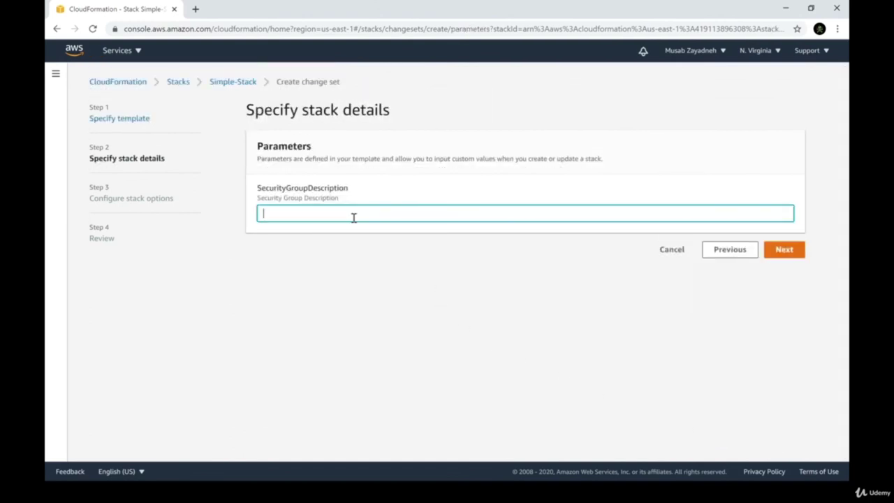
pyautogui.write('any hing')
pyautogui.click(797, 250)
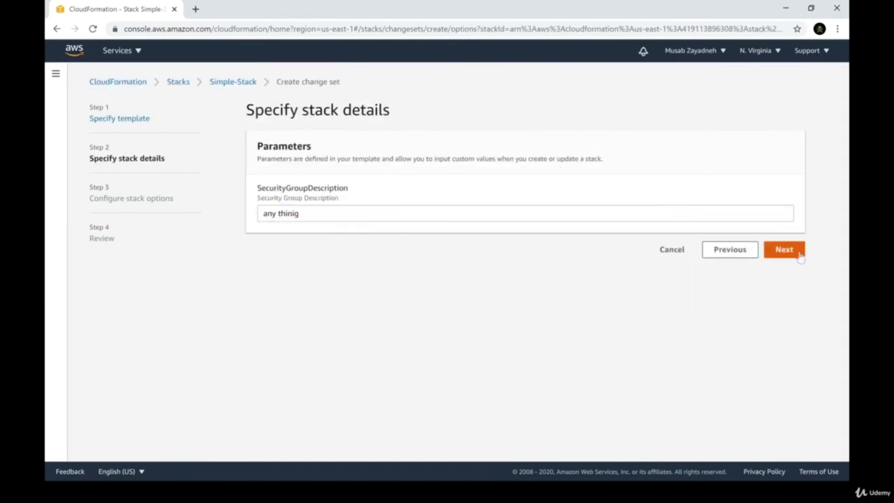
pyautogui.scroll(-2, 500, 269)
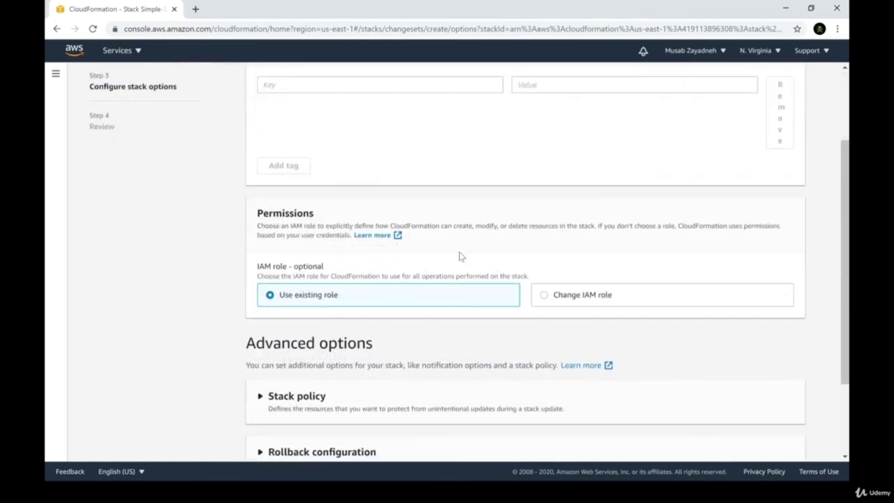
pyautogui.scroll(-2, 459, 255)
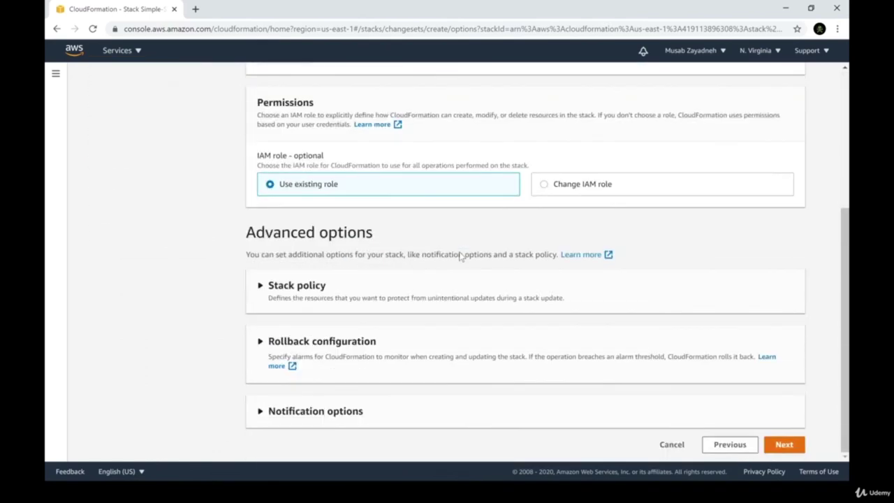
pyautogui.click(777, 446)
# - Review the summary, create the change set with the suggested name and no description, and refresh its overview
pyautogui.scroll(-10, 592, 255)
pyautogui.scroll(12, 515, 174)
pyautogui.scroll(-15, 517, 173)
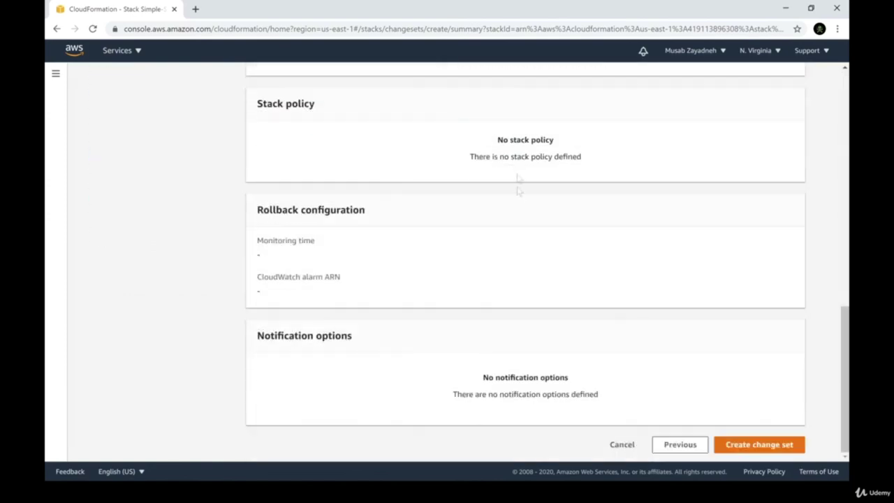
pyautogui.click(754, 447)
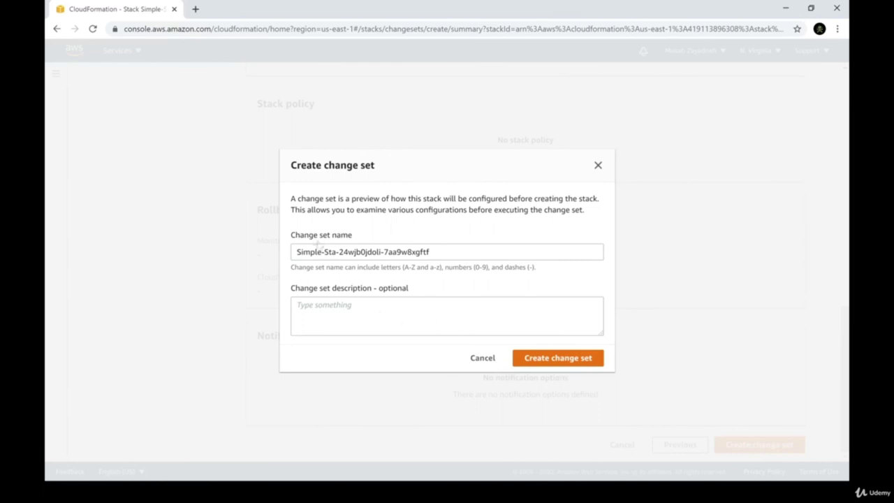
pyautogui.click(558, 361)
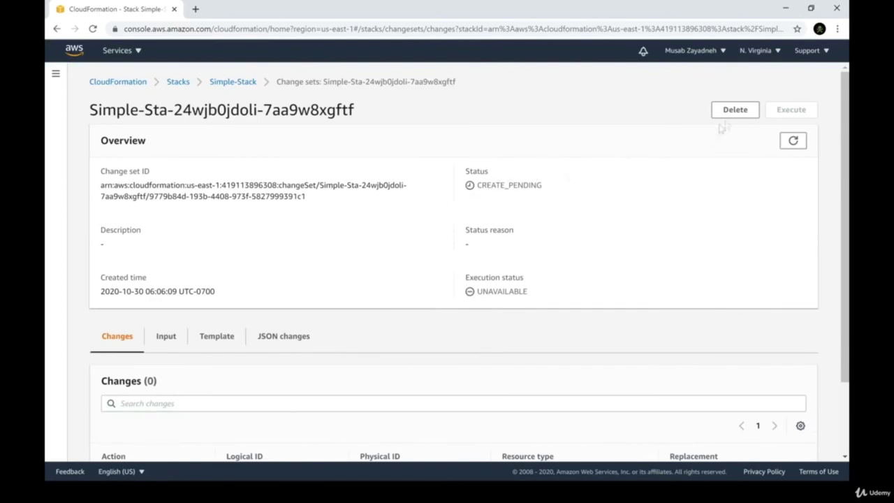
pyautogui.click(793, 142)
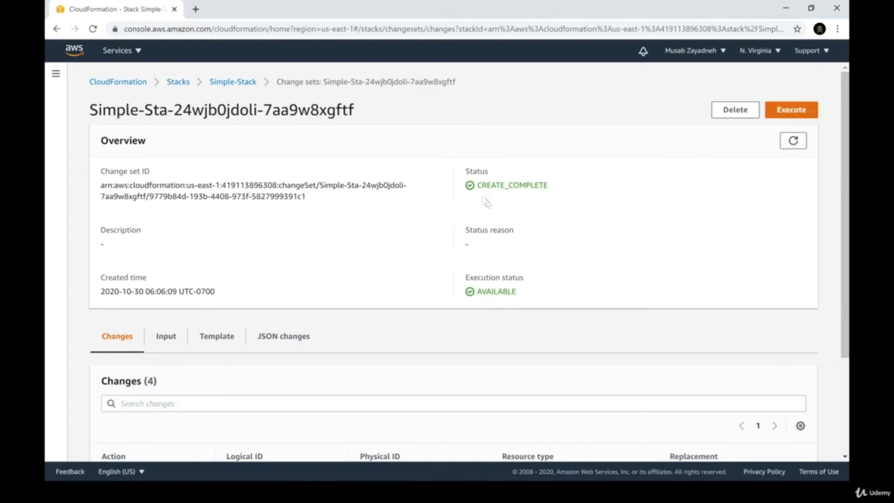
# - Examine the change set's status and execution status, and the action, resource type and replacement value of each listed change
pyautogui.doubleClick(487, 184)
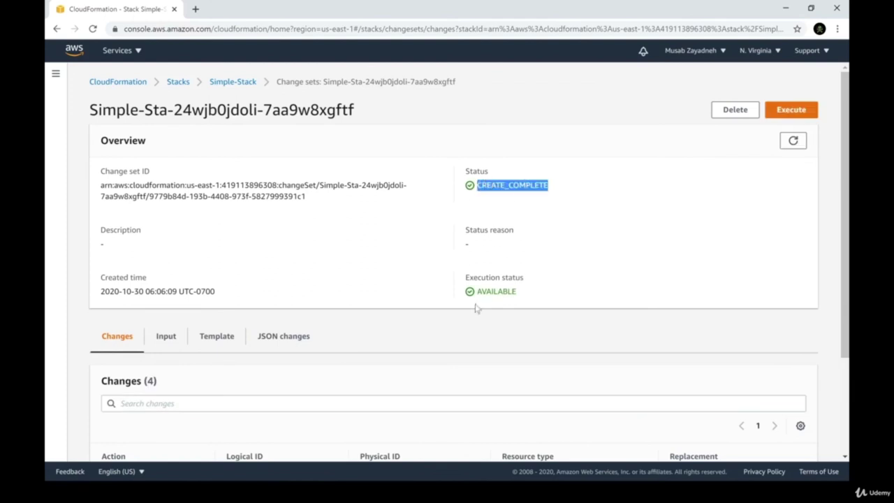
pyautogui.doubleClick(499, 294)
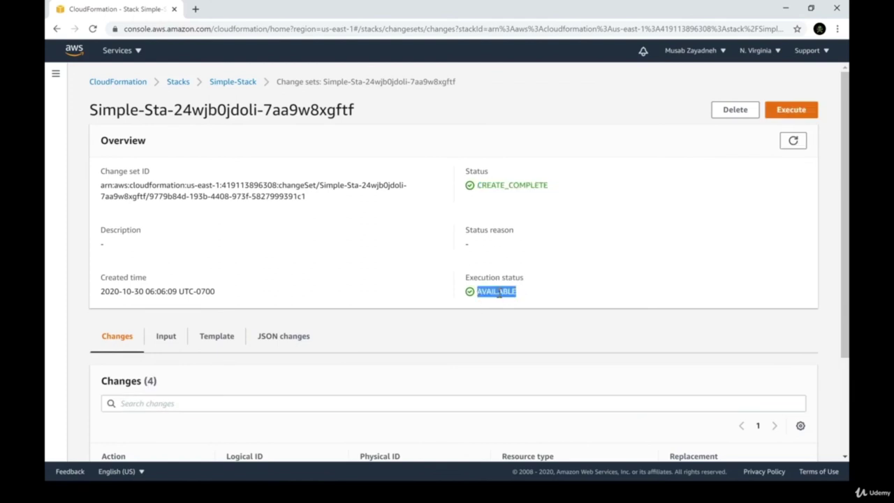
pyautogui.scroll(-2, 279, 257)
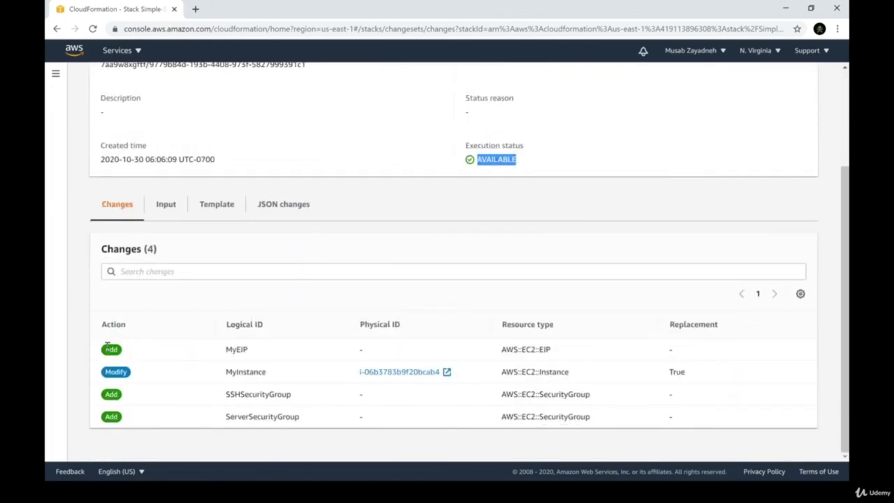
pyautogui.click(107, 347)
pyautogui.moveTo(224, 349); pyautogui.dragTo(256, 358)
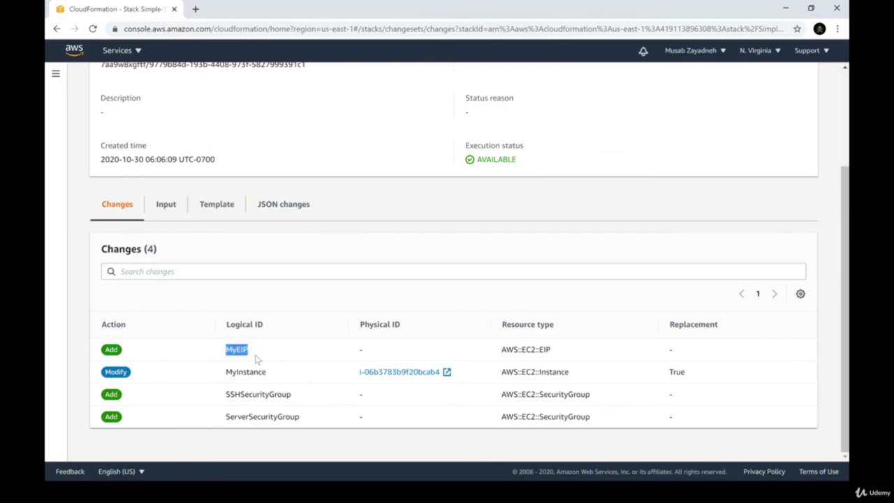
pyautogui.moveTo(551, 348); pyautogui.dragTo(495, 348)
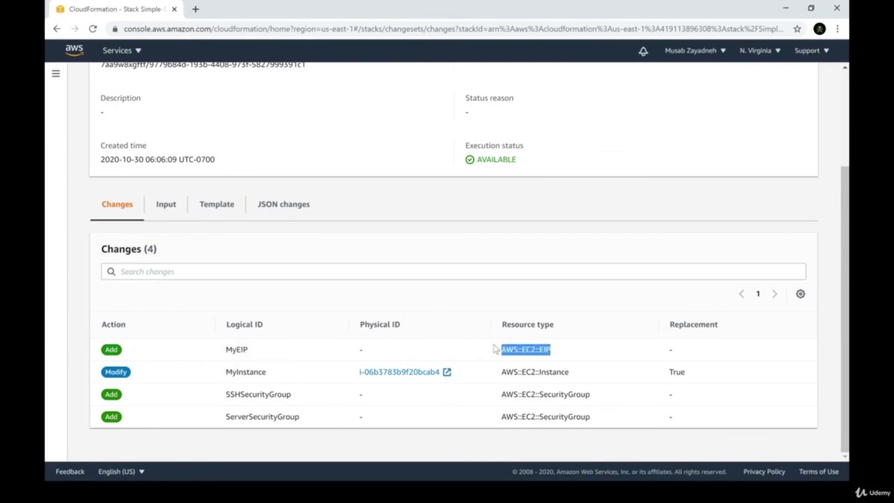
pyautogui.click(131, 376)
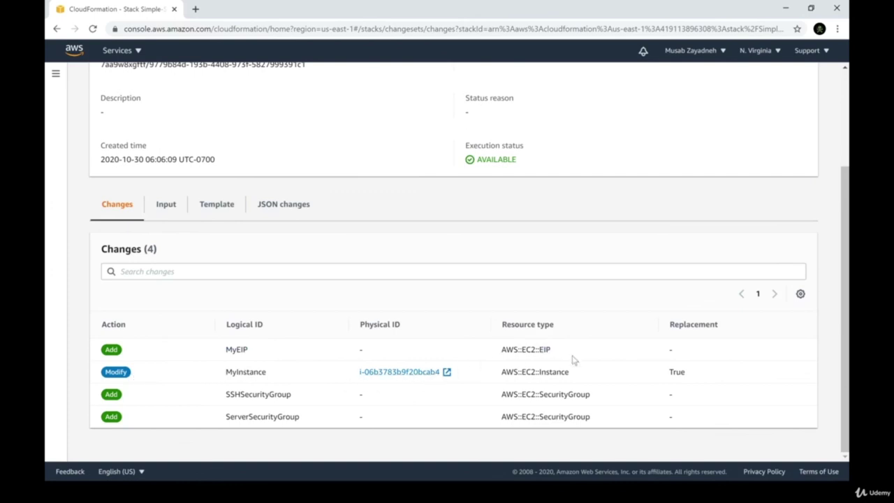
pyautogui.doubleClick(667, 373)
pyautogui.doubleClick(265, 395)
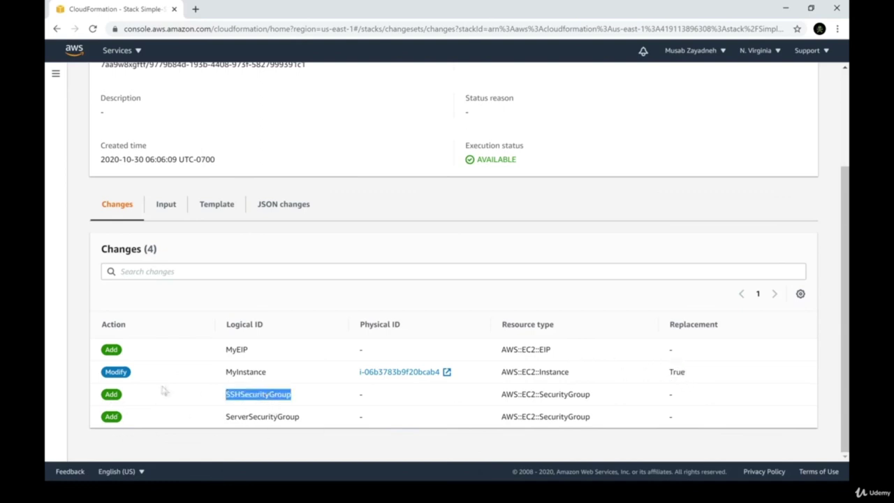
pyautogui.click(111, 417)
pyautogui.doubleClick(228, 415)
pyautogui.click(242, 413)
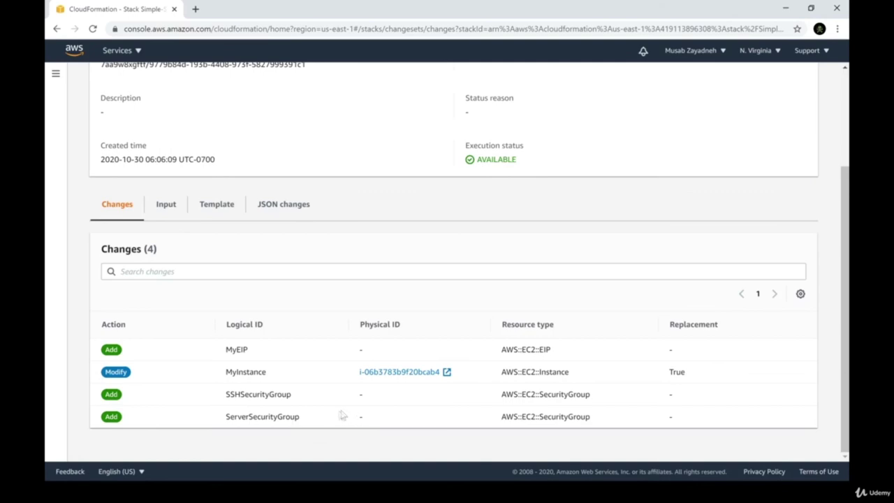
pyautogui.scroll(2, 361, 421)
pyautogui.scroll(-2, 400, 336)
# - Look through the change set's input parameters and template view, and return to the list of changes
pyautogui.click(175, 208)
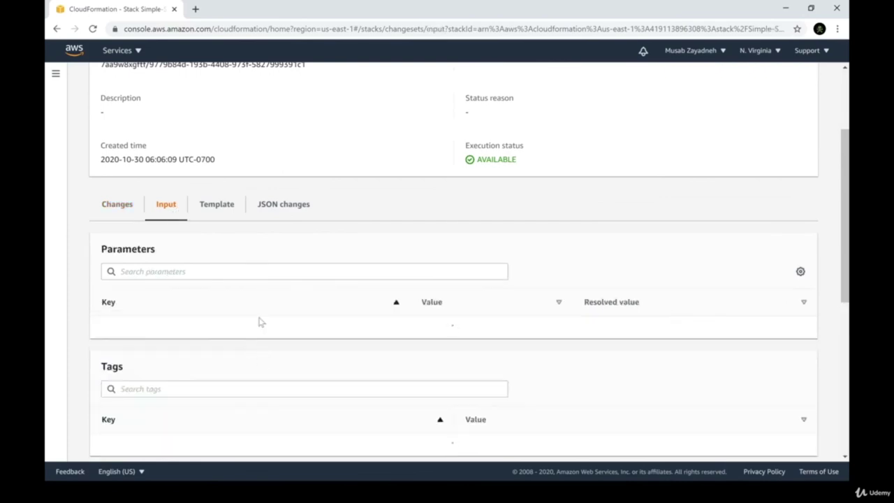
pyautogui.scroll(-5, 259, 321)
pyautogui.scroll(5, 244, 381)
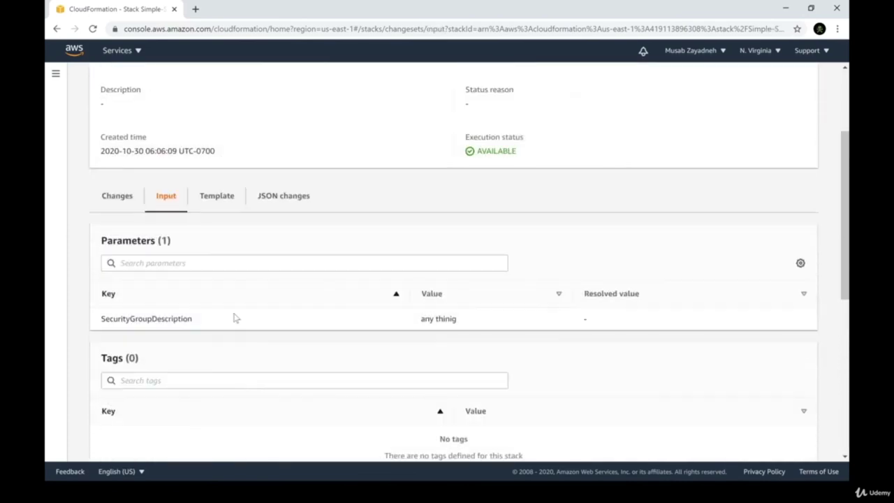
pyautogui.scroll(1, 235, 316)
pyautogui.click(213, 253)
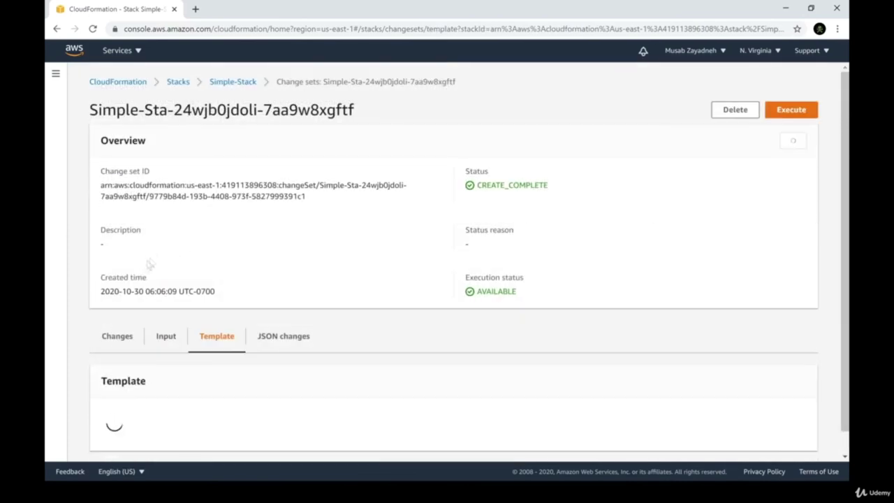
pyautogui.click(119, 337)
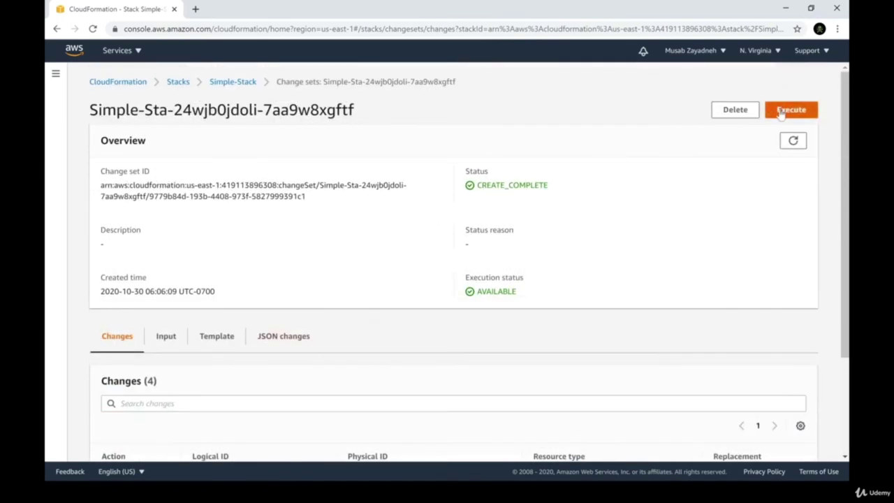
pyautogui.scroll(-3, 298, 216)
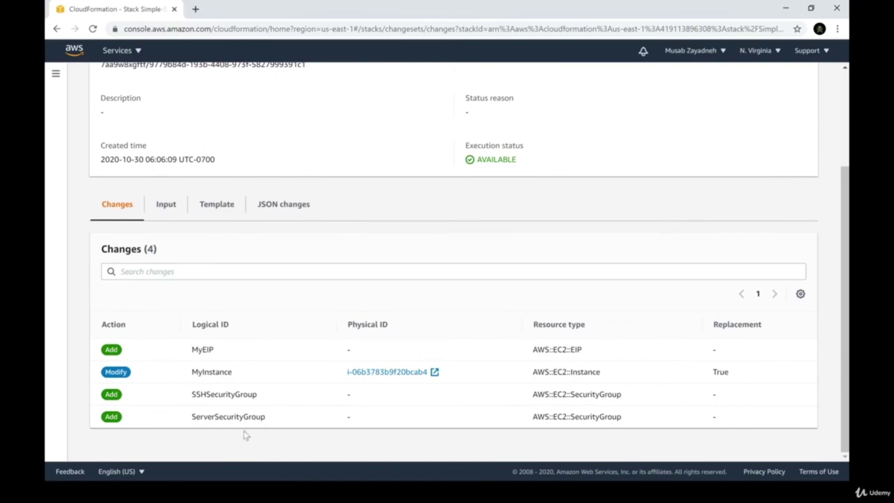
pyautogui.scroll(3, 286, 428)
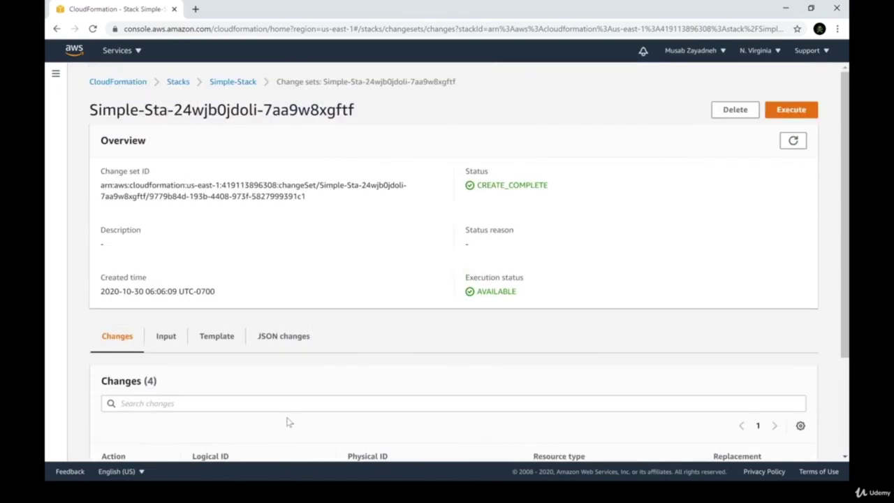
# - Execute the change set on Simple-Stack and refresh the stack events to follow the update of its resources
pyautogui.click(793, 112)
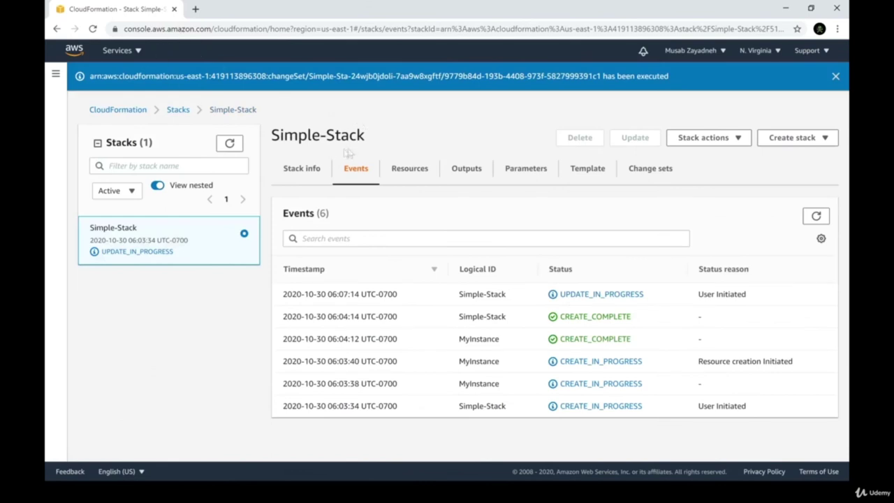
pyautogui.click(815, 216)
pyautogui.moveTo(459, 294); pyautogui.dragTo(510, 296)
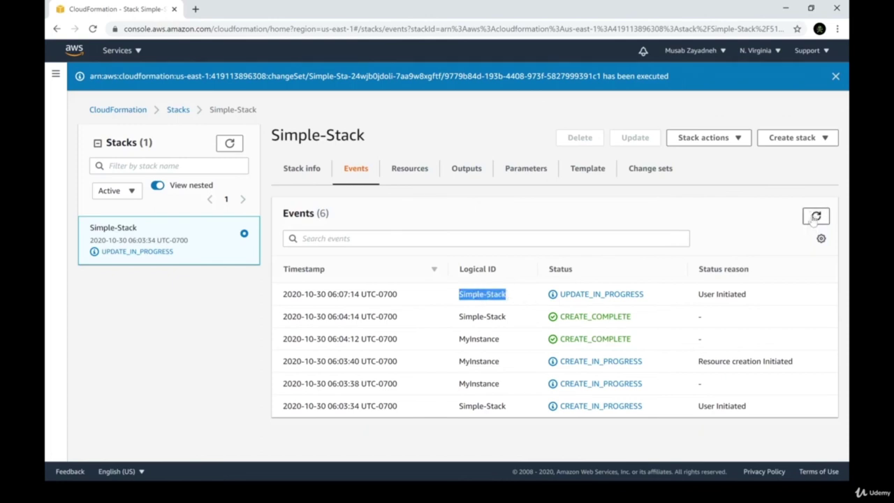
pyautogui.click(814, 218)
pyautogui.scroll(-1, 543, 369)
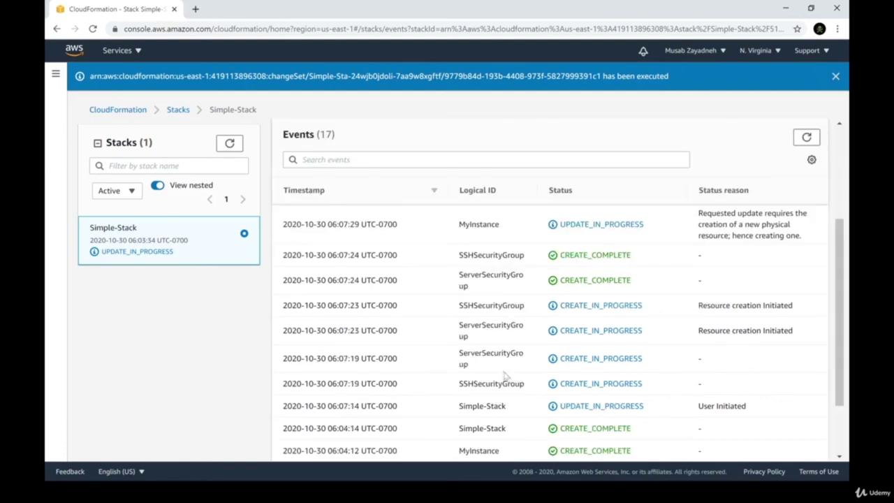
pyautogui.doubleClick(485, 257)
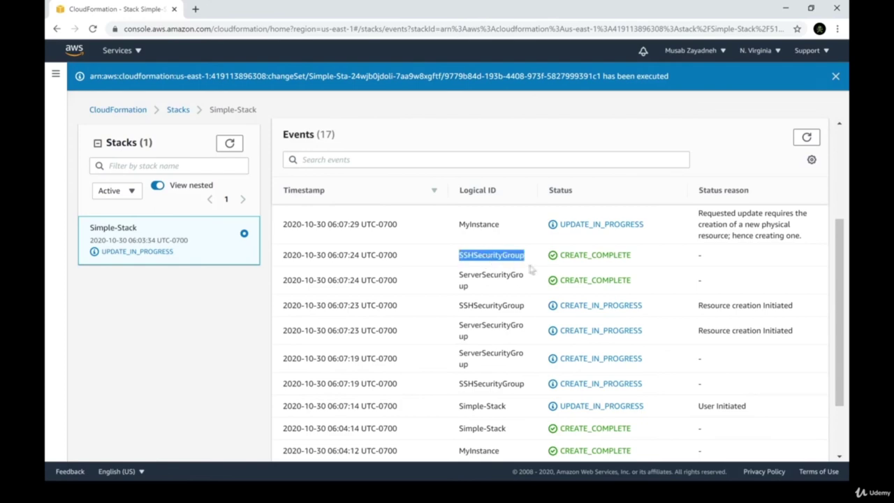
# - Follow the MyInstance update in Simple-Stack's events, and refresh them to check the creation of MyEIP
pyautogui.click(475, 283)
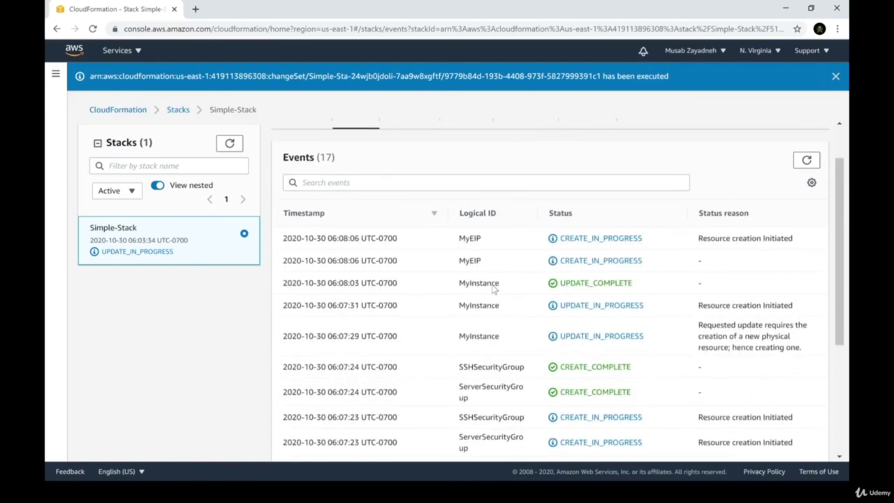
pyautogui.scroll(2, 495, 286)
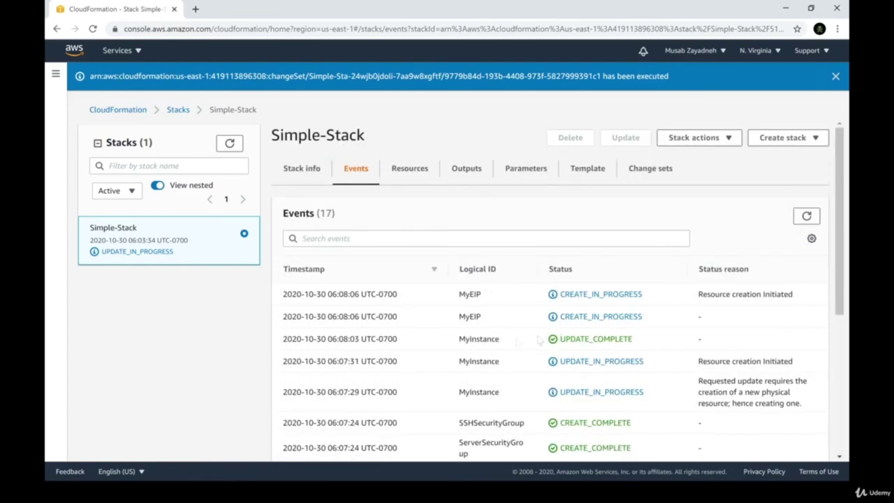
pyautogui.moveTo(631, 339); pyautogui.dragTo(494, 338)
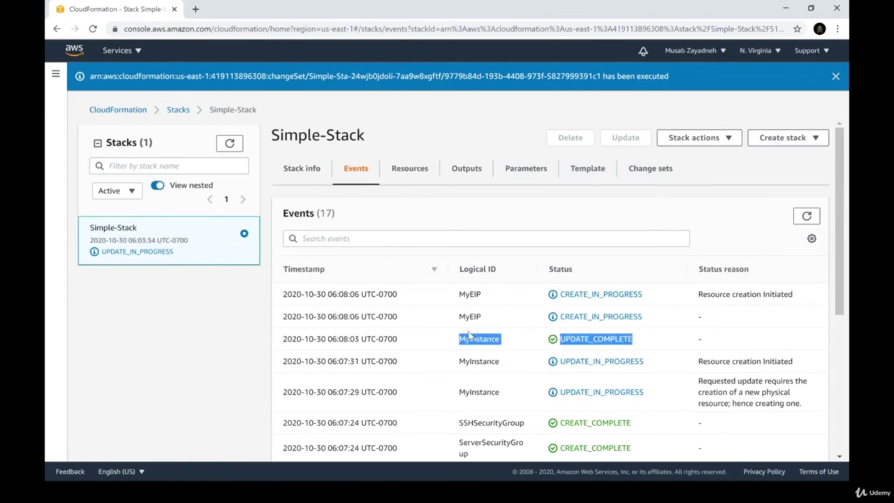
pyautogui.click(489, 299)
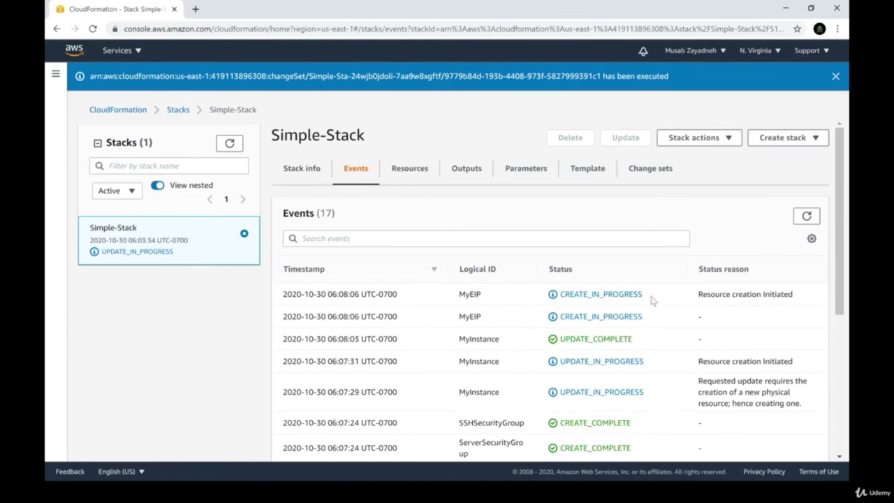
pyautogui.click(806, 216)
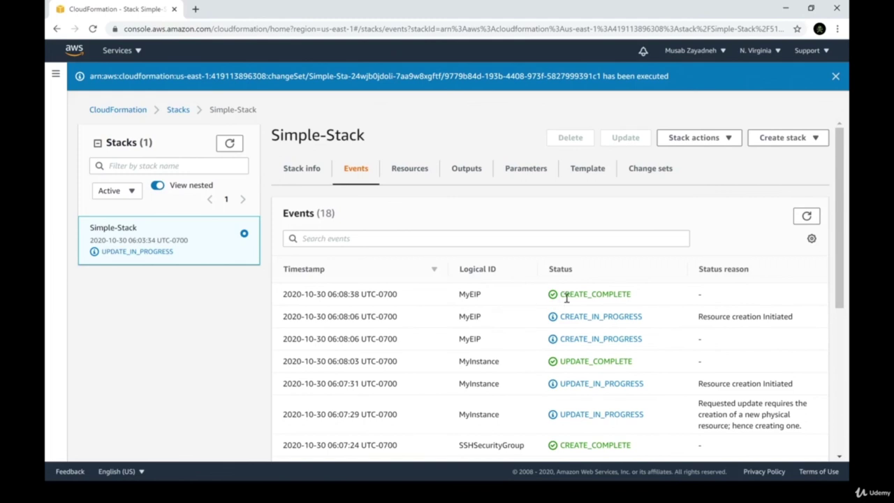
pyautogui.doubleClick(576, 294)
# - Refresh the stack events and examine the cleanup status of Simple-Stack and the newest MyInstance event
pyautogui.click(807, 216)
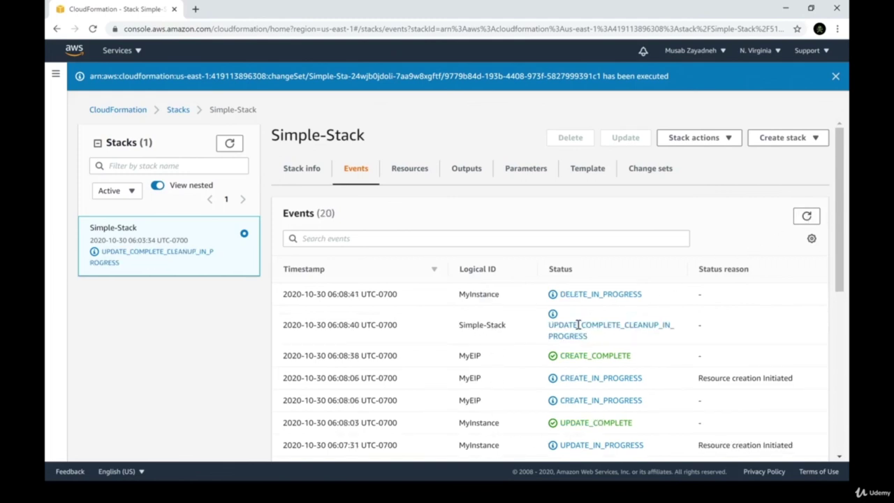
pyautogui.doubleClick(612, 325)
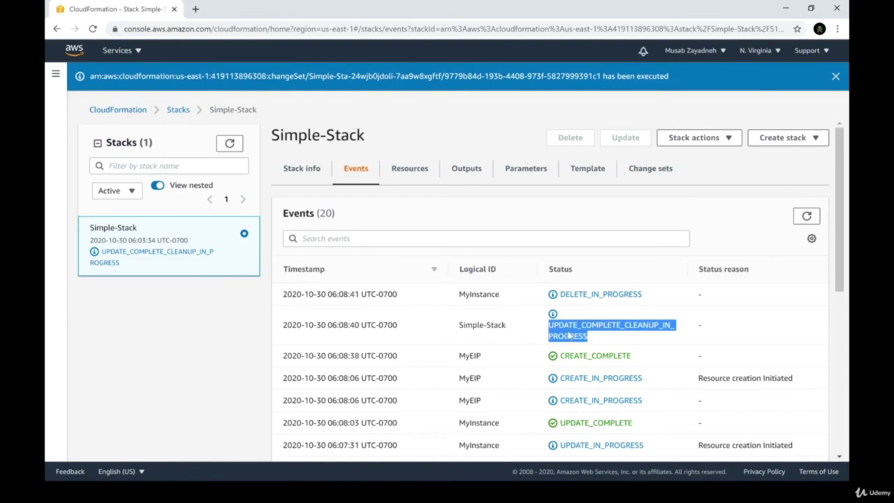
pyautogui.doubleClick(598, 293)
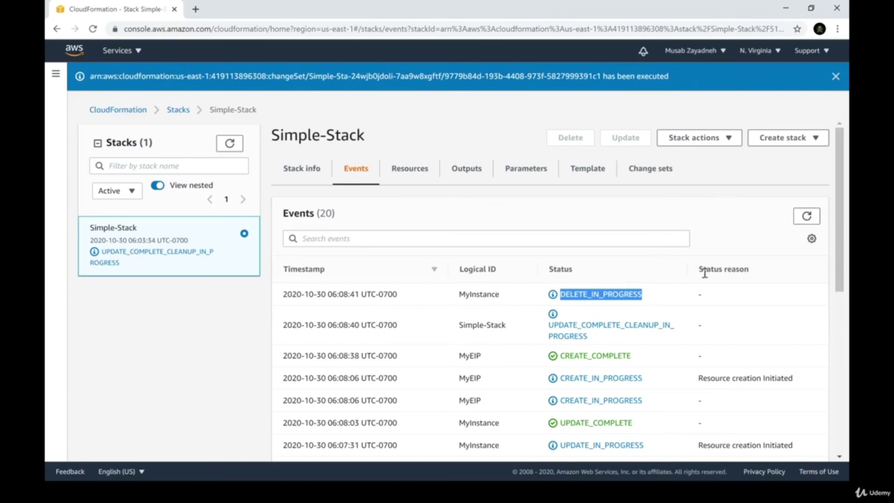
# - Refresh the events to check the final status of MyInstance and Simple-Stack, and dismiss the change set execution notice
pyautogui.click(809, 218)
pyautogui.moveTo(459, 317); pyautogui.dragTo(631, 318)
pyautogui.moveTo(459, 294); pyautogui.dragTo(632, 294)
pyautogui.click(578, 294)
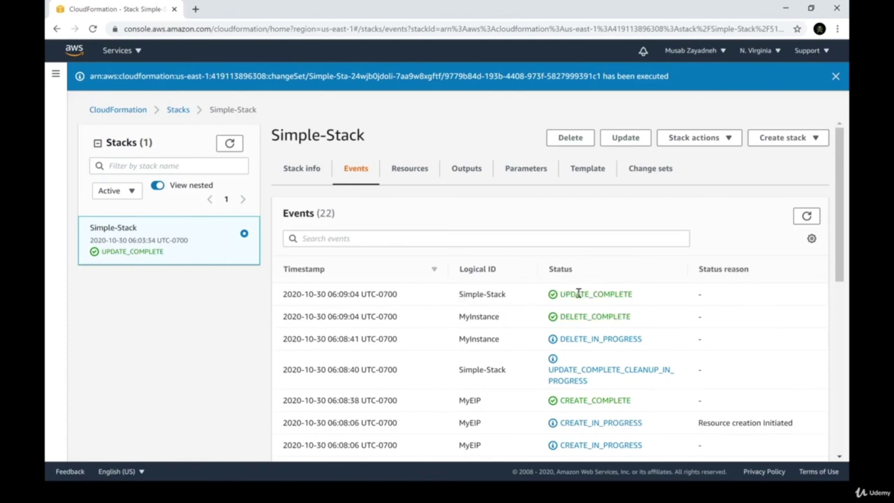
pyautogui.click(426, 176)
pyautogui.click(835, 77)
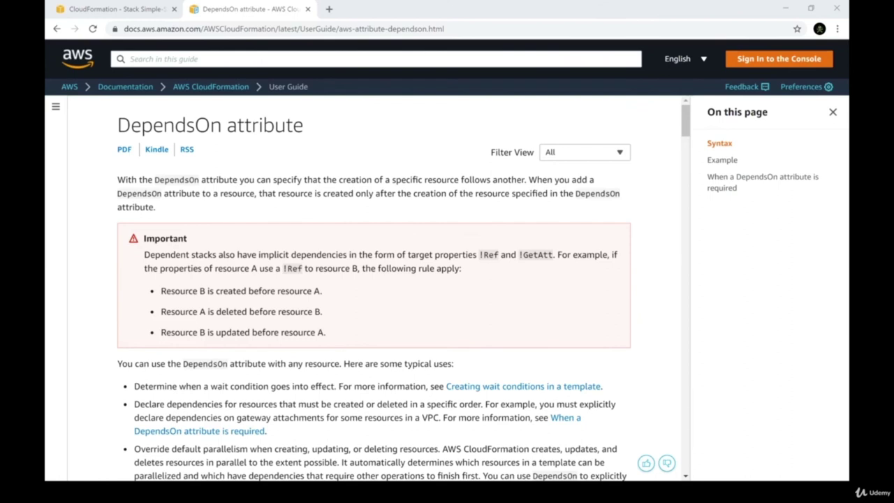
# - Read the introduction of the DependsOn attribute documentation on how it controls the order of resource creation
pyautogui.moveTo(272, 179); pyautogui.dragTo(489, 181)
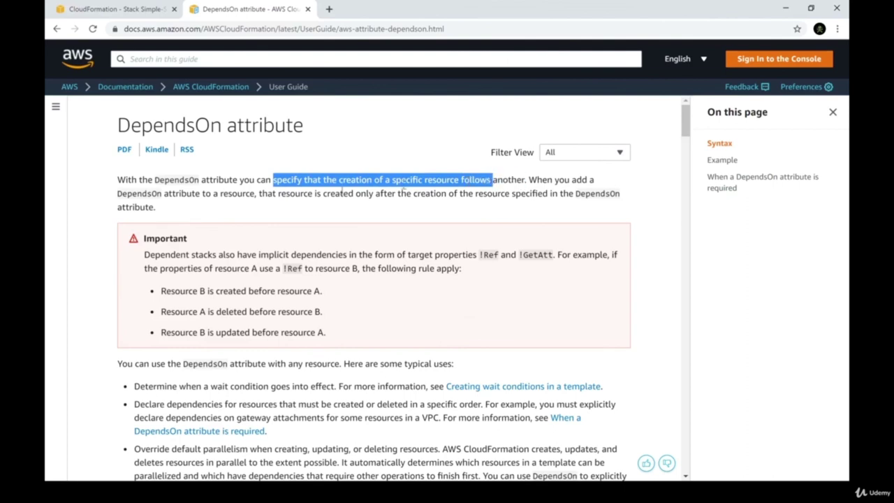
pyautogui.moveTo(117, 193); pyautogui.dragTo(242, 204)
pyautogui.click(237, 255)
# - Look through the syntax and the JSON and YAML examples of the DependsOn attribute, and close the documentation page
pyautogui.scroll(-2, 239, 256)
pyautogui.scroll(-5, 240, 257)
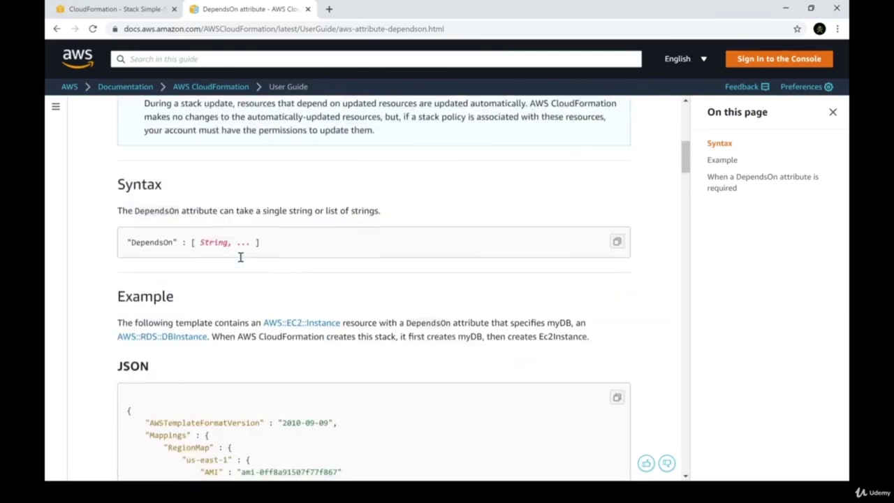
pyautogui.scroll(-5, 241, 259)
pyautogui.scroll(-4, 240, 260)
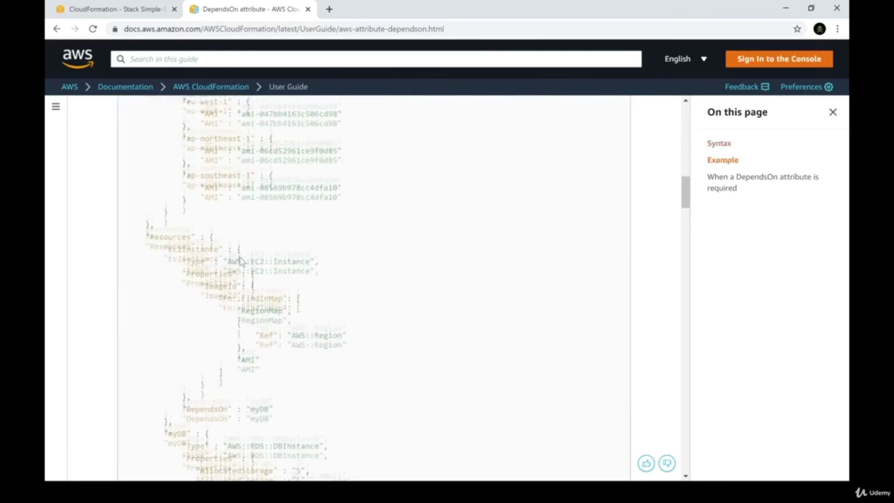
pyautogui.scroll(2, 241, 261)
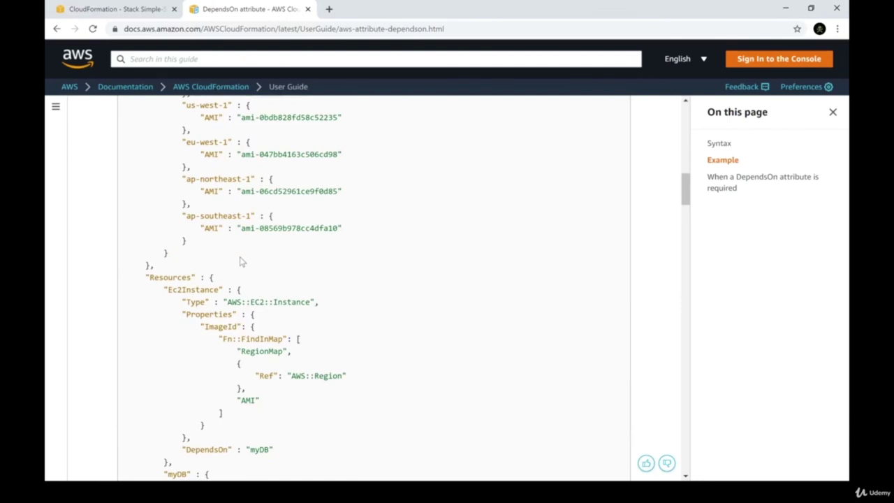
pyautogui.scroll(-5, 241, 260)
pyautogui.scroll(10, 239, 256)
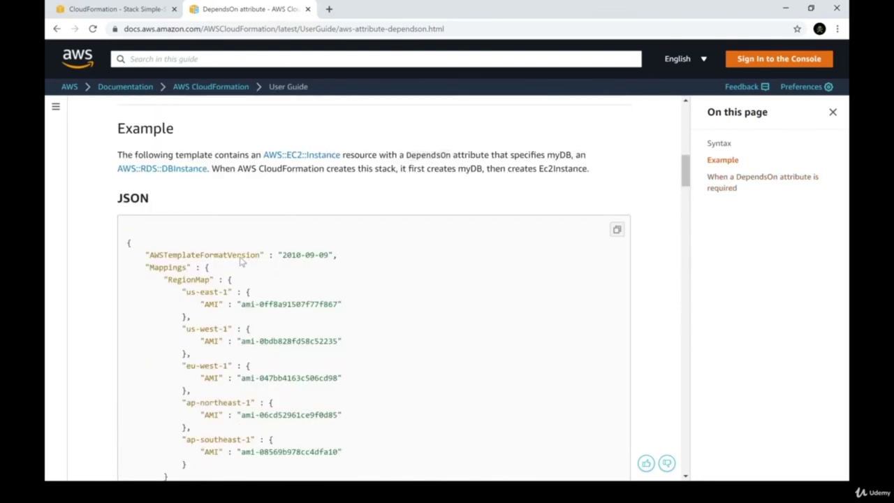
pyautogui.scroll(-15, 216, 198)
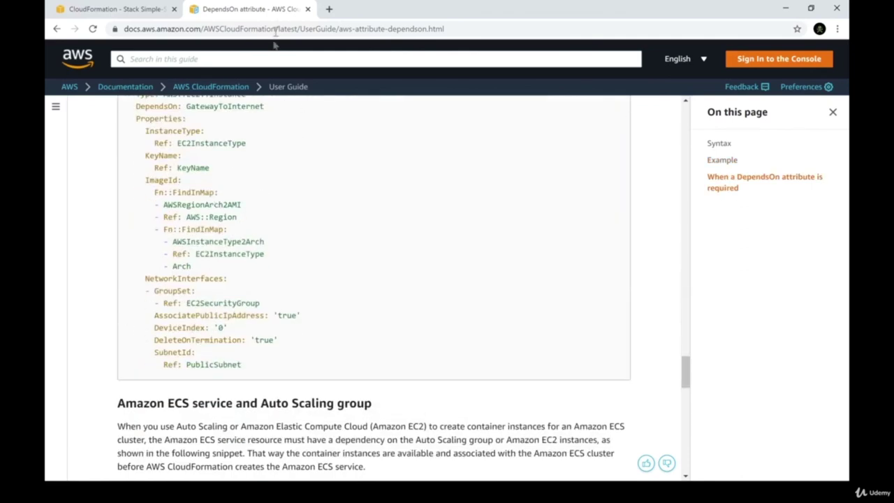
pyautogui.click(307, 9)
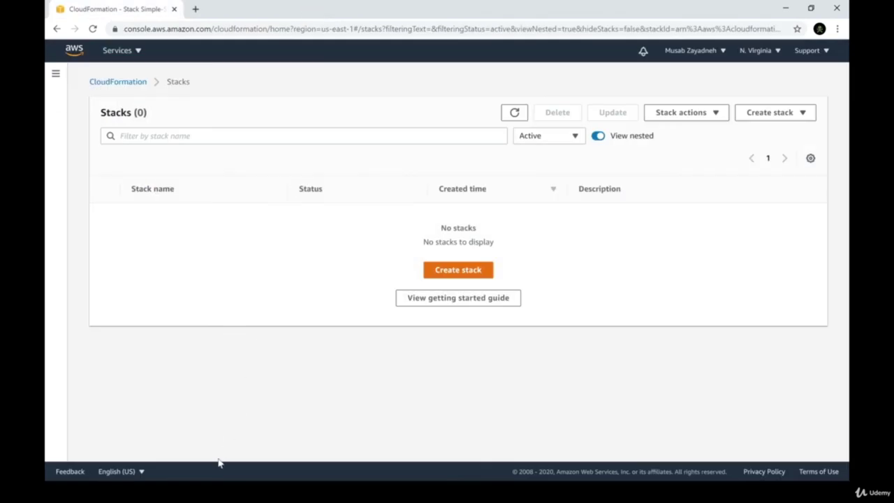
# - Switch to Depends_On.yaml in the text editor and examine the Ec2Instance resource and its ImageId lookup
pyautogui.hotkey('alt', 'Tab')
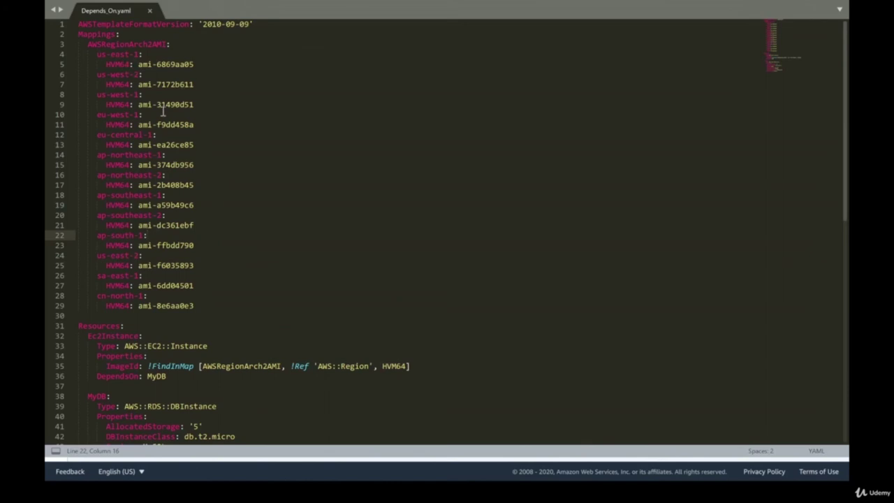
pyautogui.scroll(-4, 162, 110)
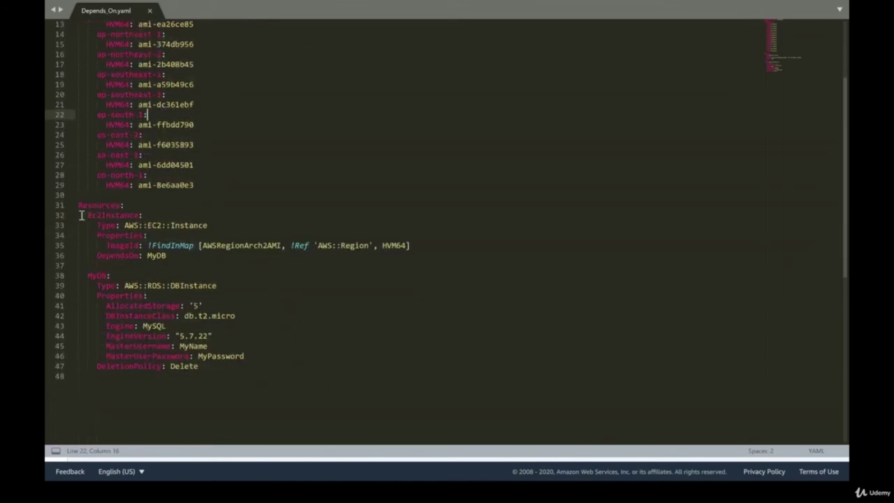
pyautogui.doubleClick(126, 215)
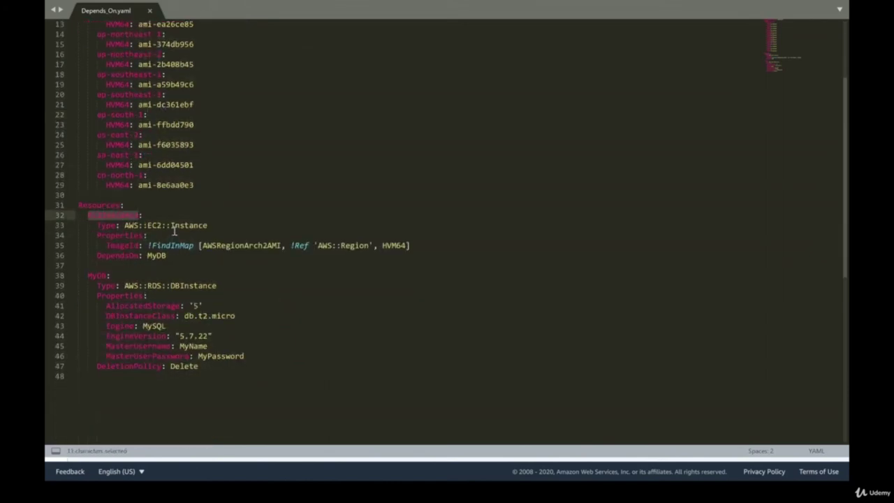
pyautogui.doubleClick(128, 245)
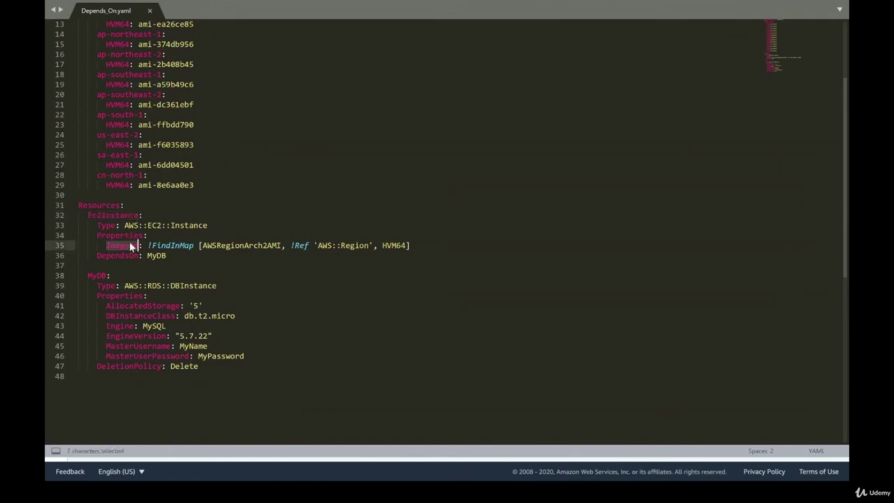
pyautogui.moveTo(155, 248); pyautogui.dragTo(401, 253)
pyautogui.click(400, 250)
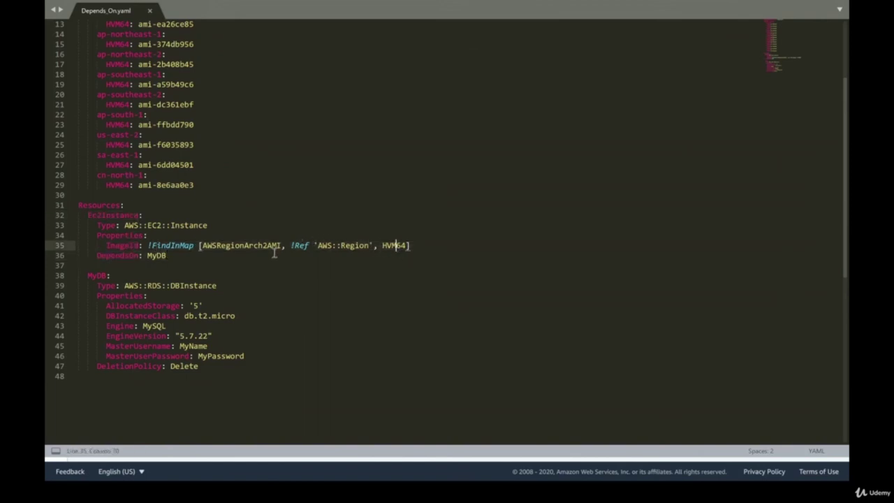
# - Examine the DependsOn line of Ec2Instance and the type and properties of the MyDB resource it refers to
pyautogui.doubleClick(114, 256)
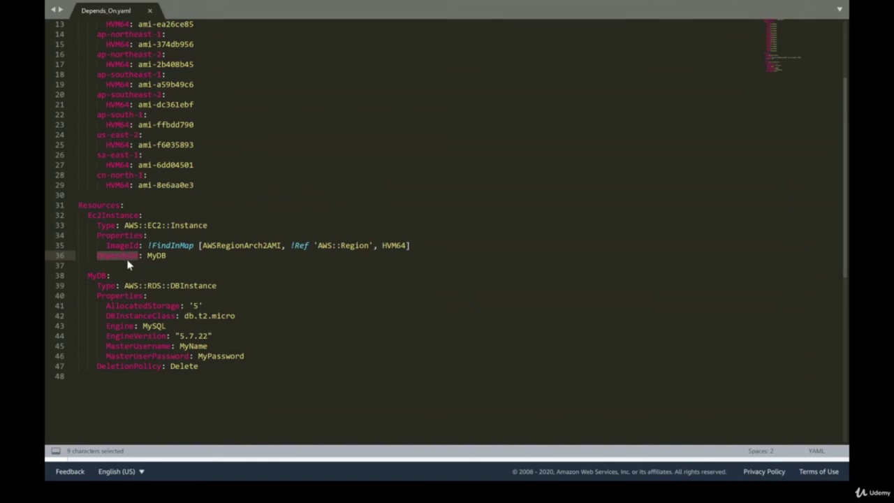
pyautogui.doubleClick(160, 256)
pyautogui.click(92, 277)
pyautogui.click(120, 256)
pyautogui.moveTo(97, 286); pyautogui.dragTo(269, 347)
pyautogui.hotkey('ctrl', 'z')
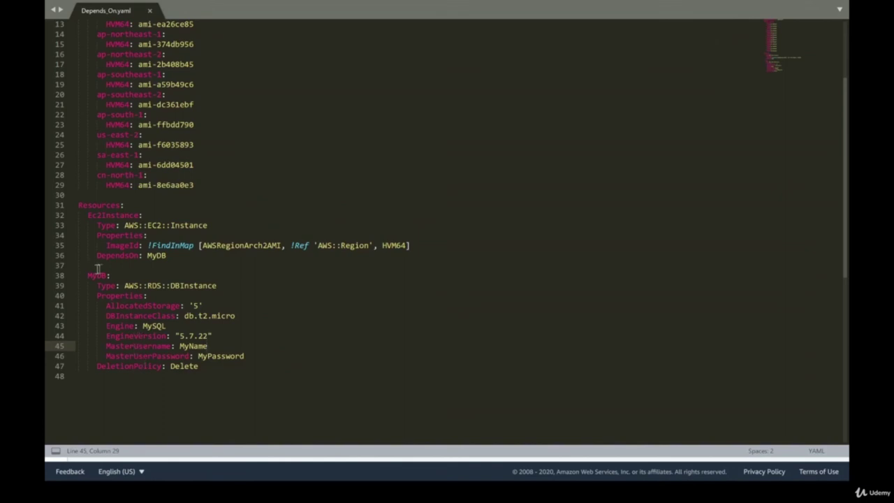
# - Compare the Ec2Instance and MyDB resource blocks and review the line 'DependsOn: MyDB' that links them
pyautogui.doubleClick(98, 217)
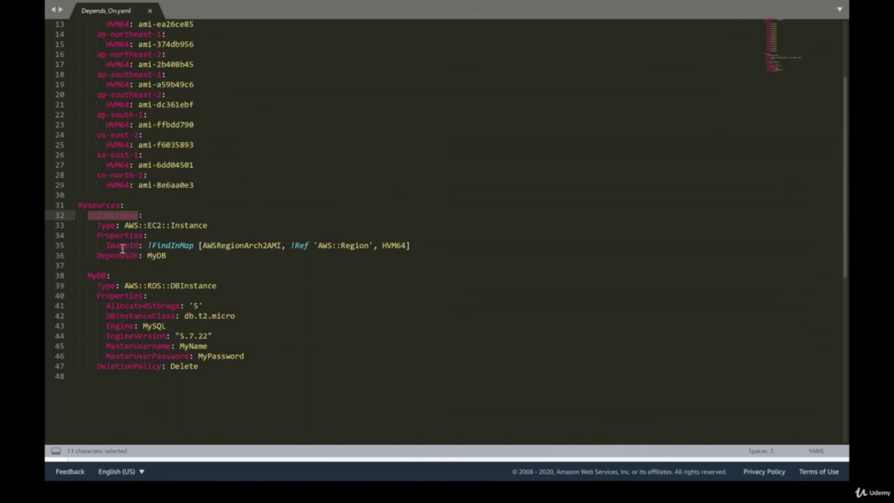
pyautogui.doubleClick(98, 276)
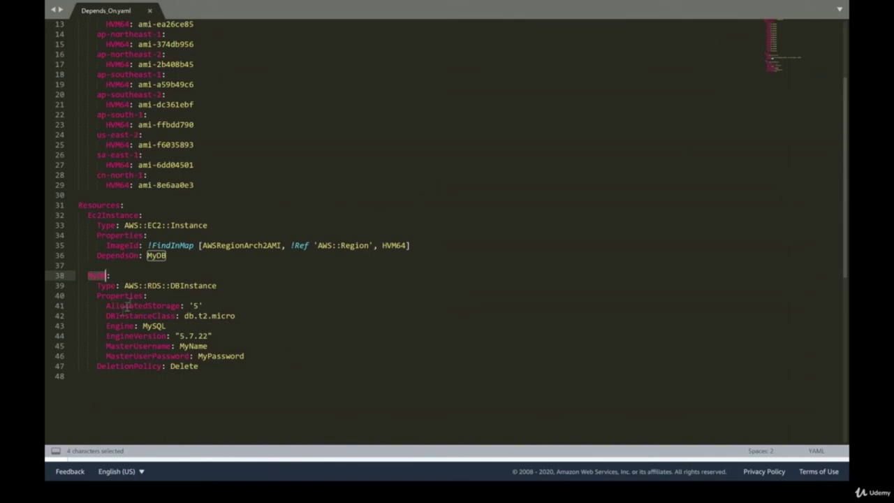
pyautogui.moveTo(89, 275); pyautogui.dragTo(171, 395)
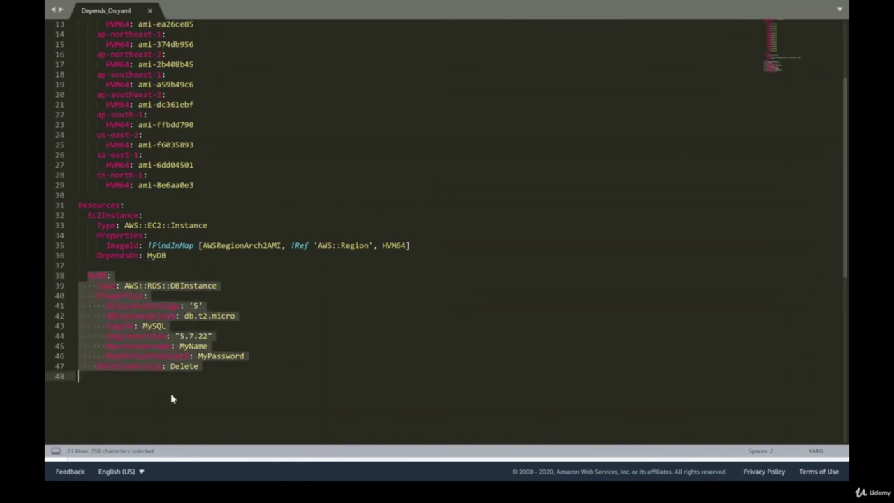
pyautogui.click(172, 391)
pyautogui.doubleClick(119, 255)
pyautogui.moveTo(118, 255); pyautogui.dragTo(174, 255)
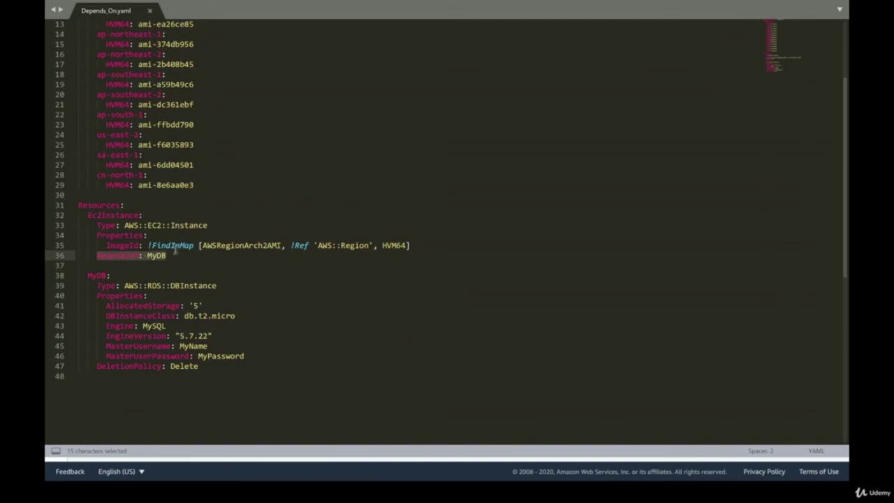
pyautogui.click(162, 265)
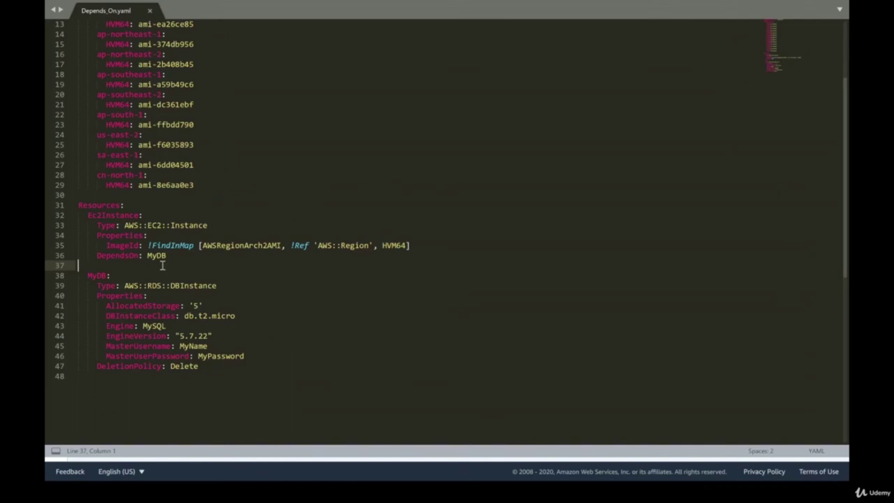
# - Trace the creation order from the EC2 instance type through its MyDB dependency to the whole MyDB definition
pyautogui.doubleClick(189, 225)
pyautogui.moveTo(189, 225); pyautogui.dragTo(160, 225)
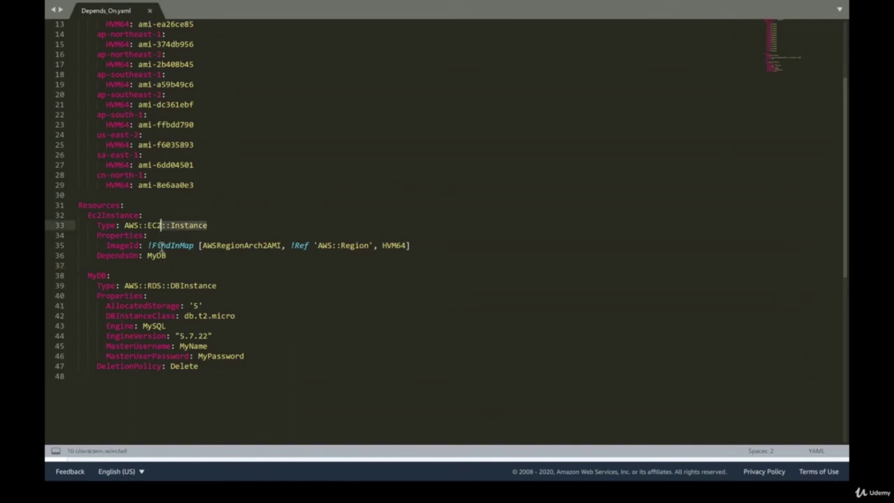
pyautogui.doubleClick(157, 255)
pyautogui.click(116, 264)
pyautogui.moveTo(93, 275); pyautogui.dragTo(233, 373)
pyautogui.click(234, 347)
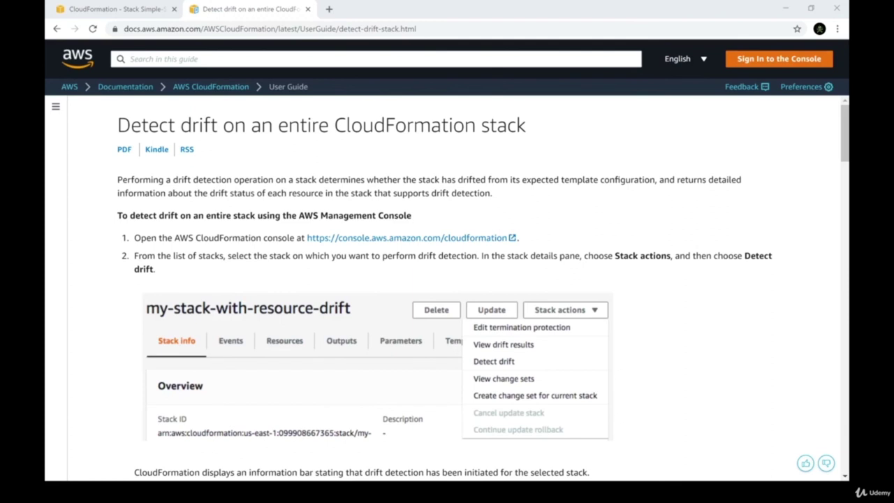
# - Read the introduction of the stack drift detection documentation, skim the rest of the page, and close it
pyautogui.moveTo(117, 180); pyautogui.dragTo(362, 185)
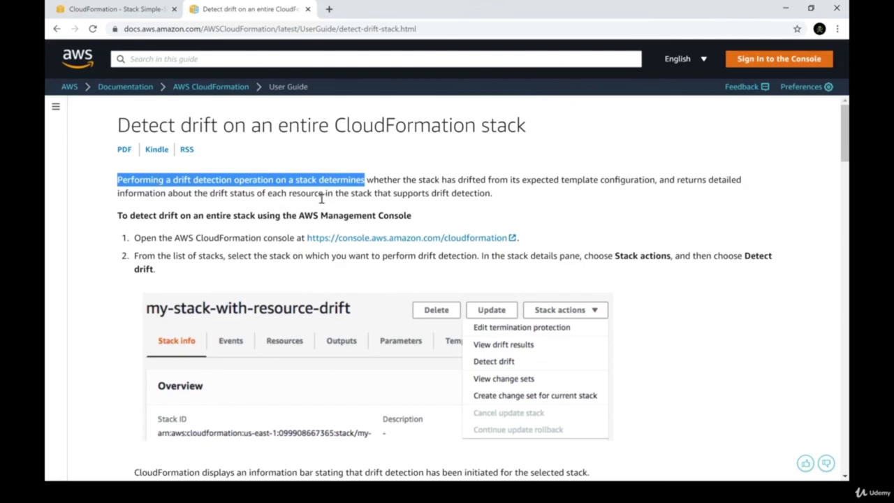
pyautogui.click(337, 203)
pyautogui.press('End')
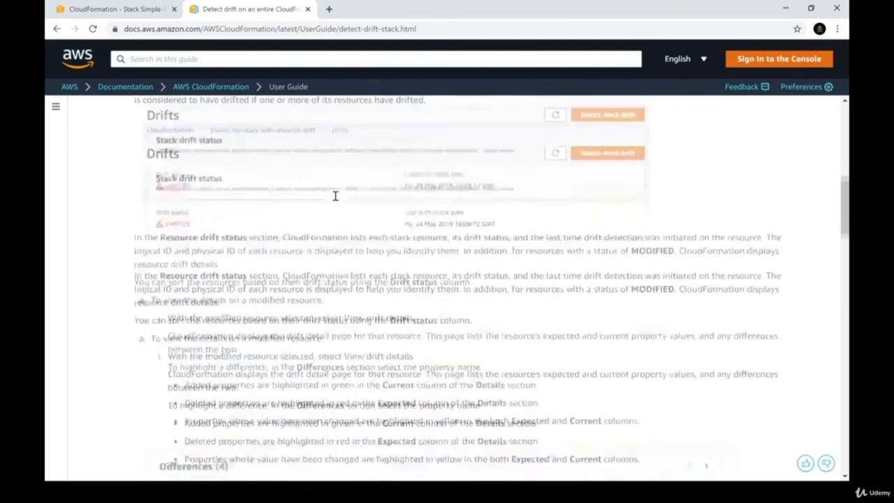
pyautogui.press('Home')
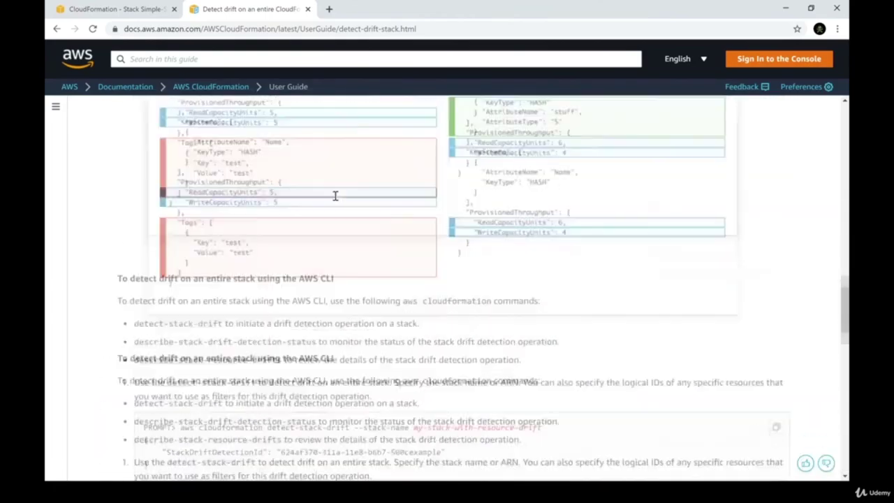
pyautogui.click(307, 9)
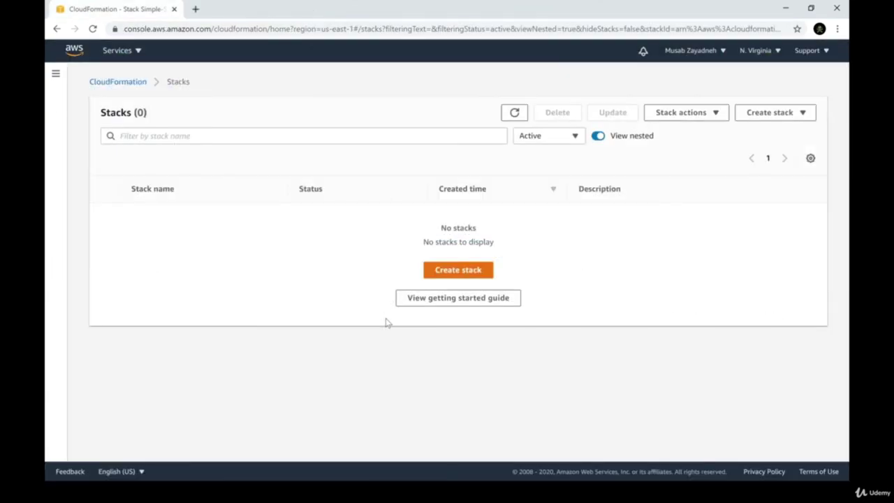
# - Start creating a new stack from the uploaded template file Drift.yaml
pyautogui.click(471, 270)
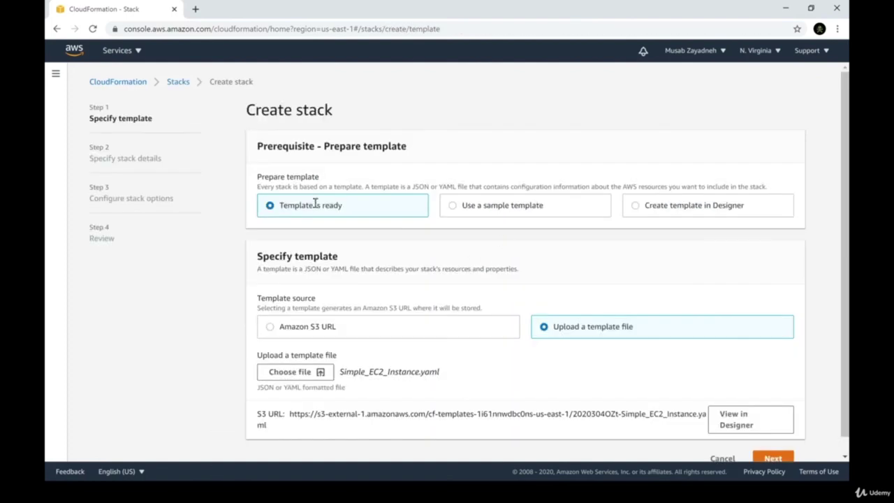
pyautogui.click(289, 373)
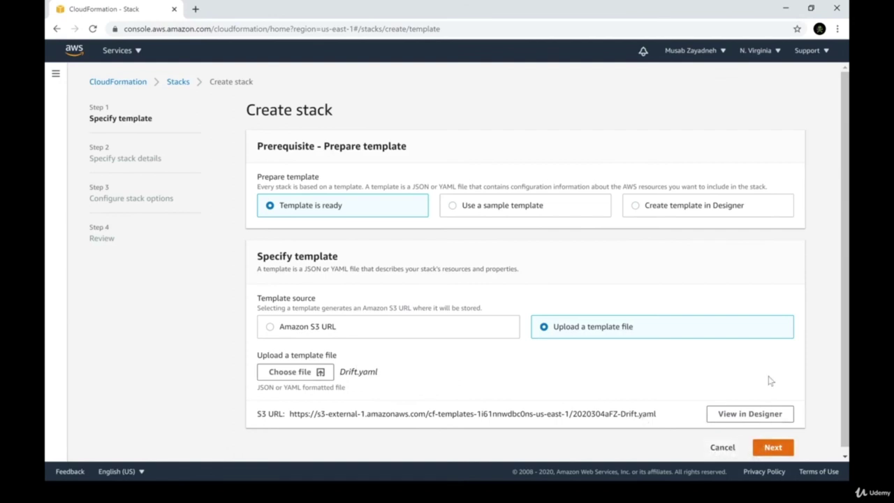
pyautogui.scroll(-1, 769, 380)
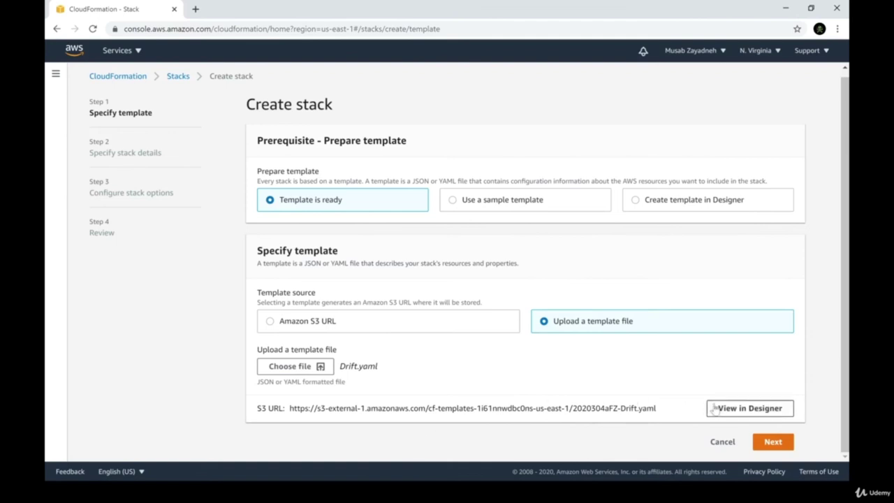
pyautogui.click(772, 442)
# - Name the stack test and choose vpc-ca7856b0 (172.31.0.0/16) as its VPCId parameter
pyautogui.click(355, 323)
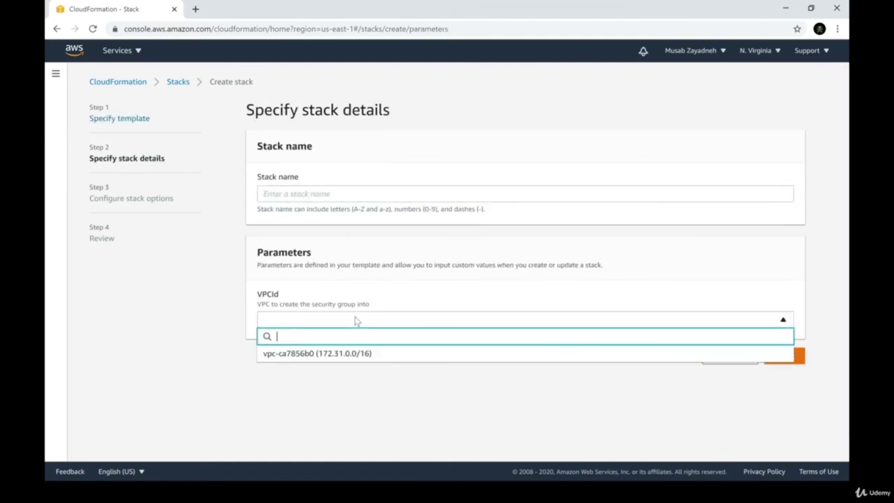
pyautogui.click(353, 354)
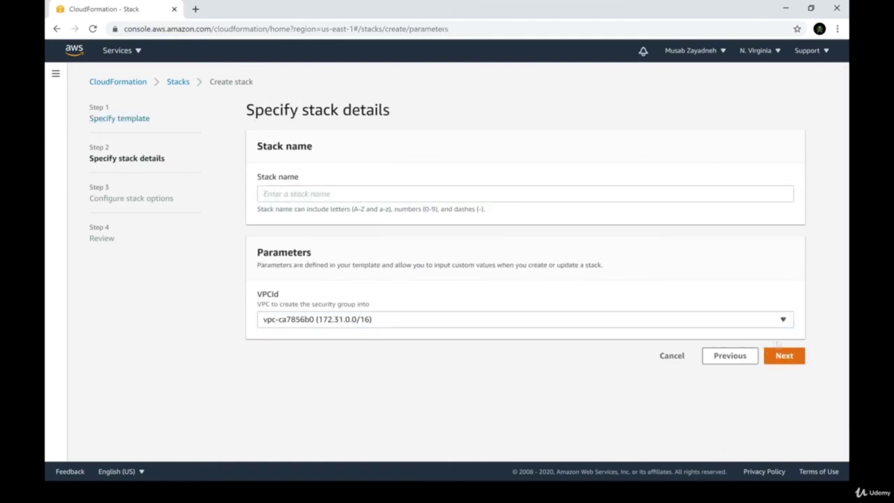
pyautogui.click(351, 193)
pyautogui.write('test')
pyautogui.click(784, 355)
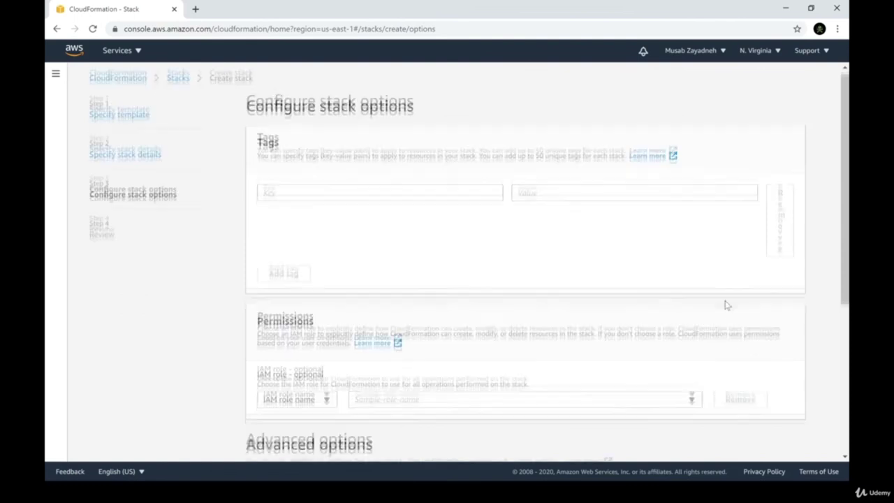
# - Keep the default stack options, create the test stack, and refresh its events to follow the creation
pyautogui.scroll(-5, 726, 305)
pyautogui.click(784, 444)
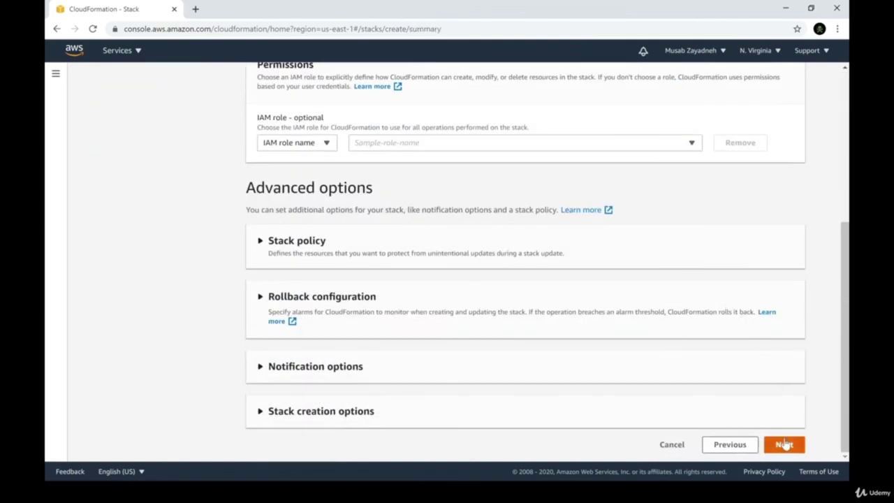
pyautogui.scroll(-15, 680, 405)
pyautogui.click(787, 447)
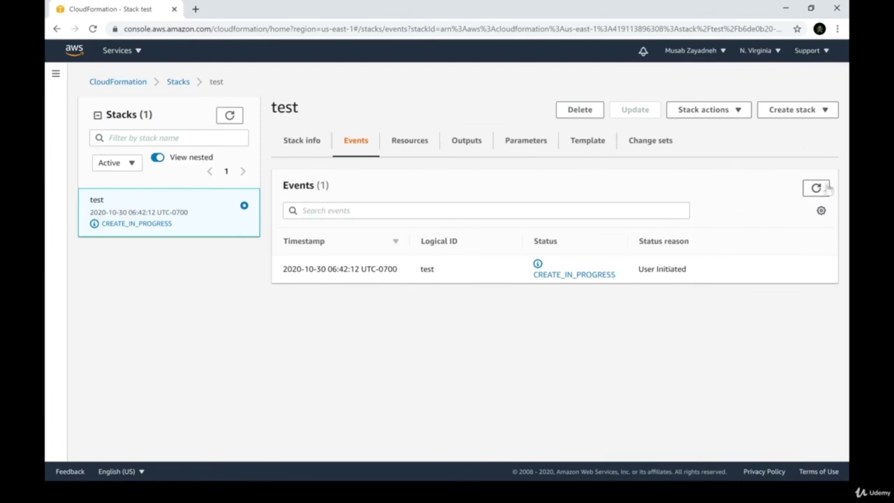
pyautogui.click(818, 188)
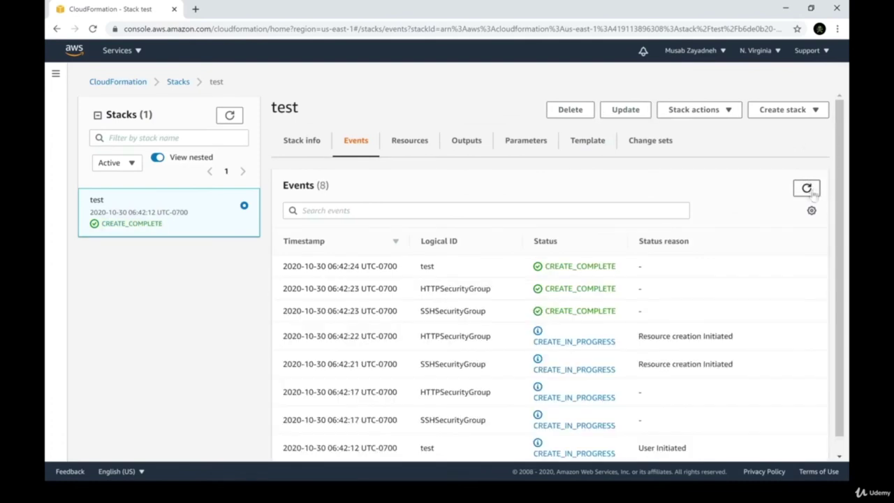
# - Inspect the test stack's resources and look up its SSH and HTTP security groups in the EC2 console
pyautogui.click(419, 146)
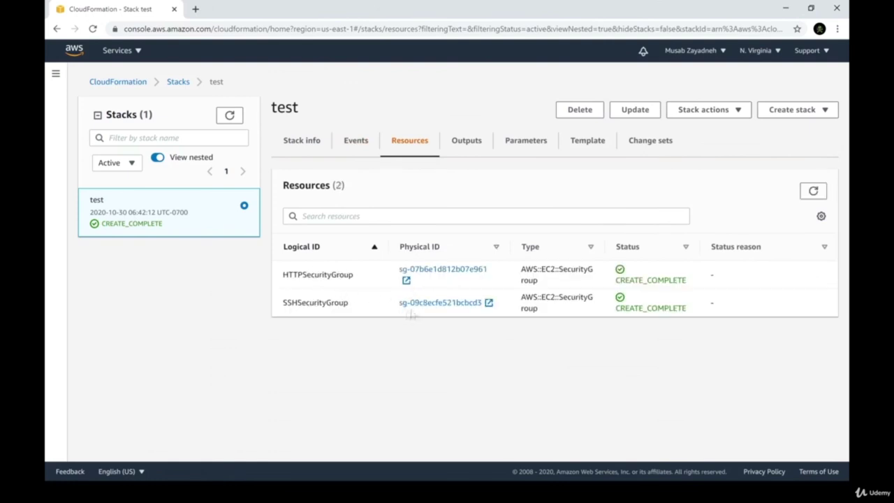
pyautogui.click(439, 304)
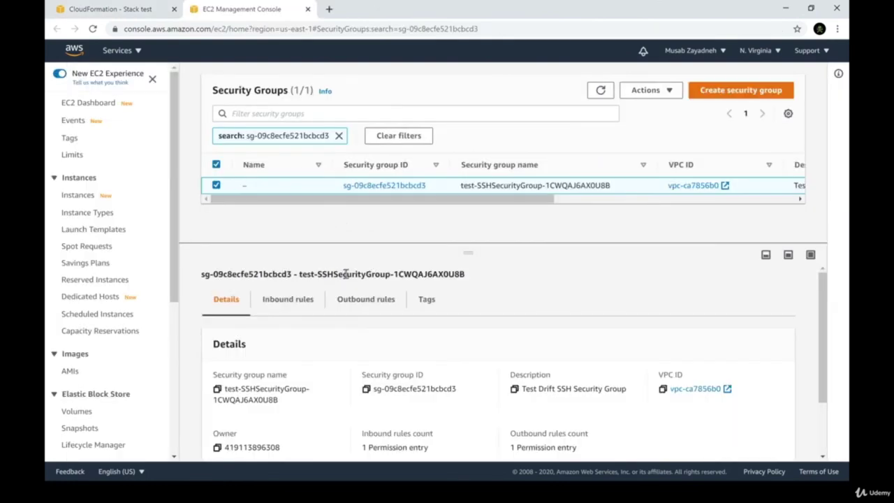
pyautogui.click(338, 136)
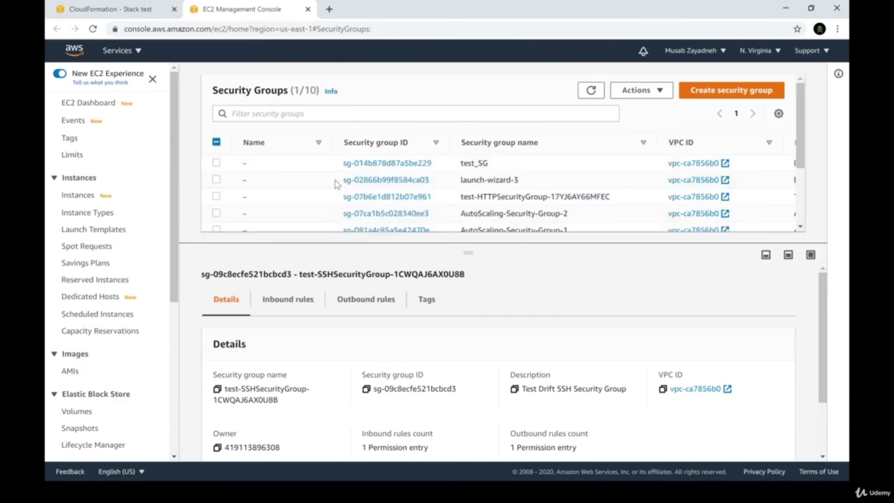
pyautogui.scroll(-2, 333, 216)
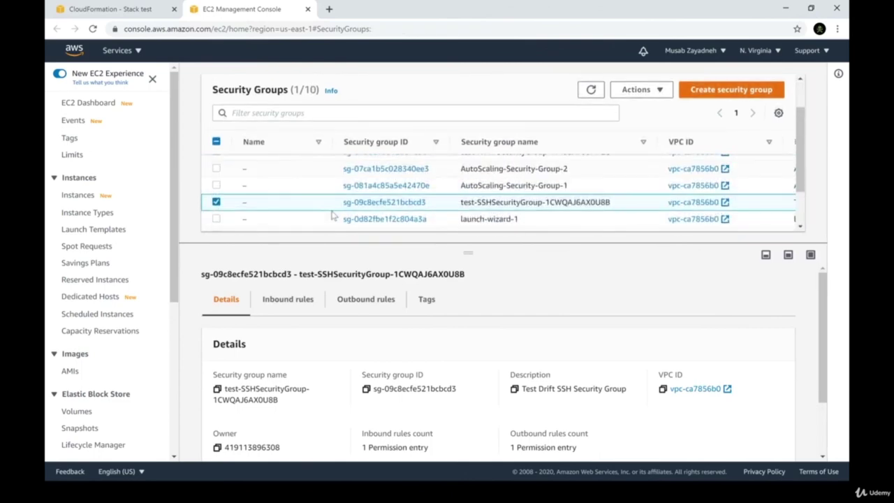
pyautogui.scroll(-2, 498, 199)
pyautogui.scroll(5, 498, 199)
pyautogui.click(494, 197)
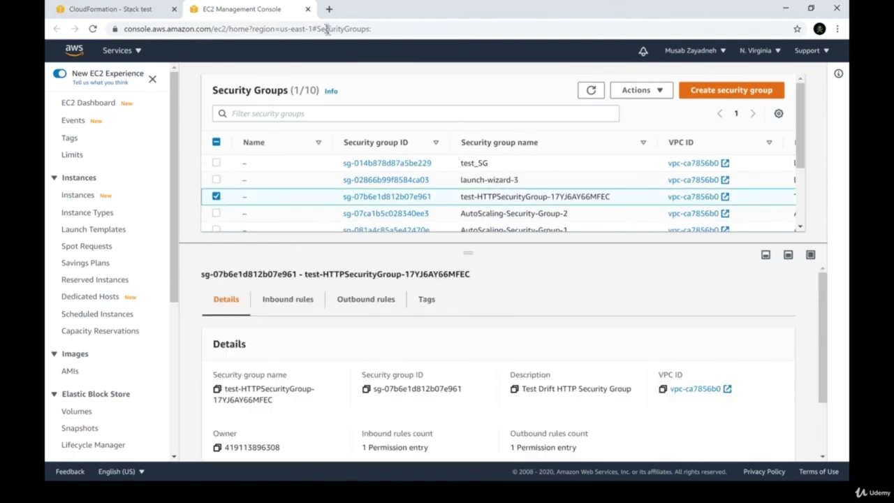
# - Run drift detection on the test stack in CloudFormation and check the drift status in its results
pyautogui.click(183, 7)
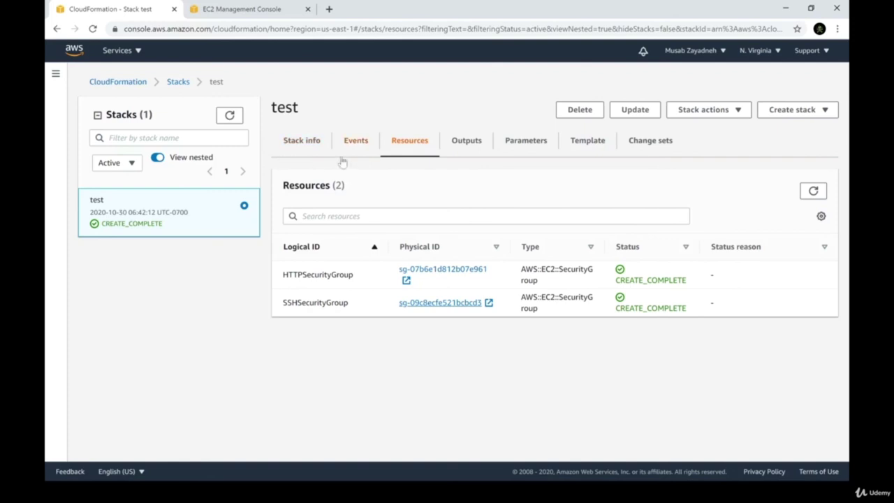
pyautogui.click(723, 115)
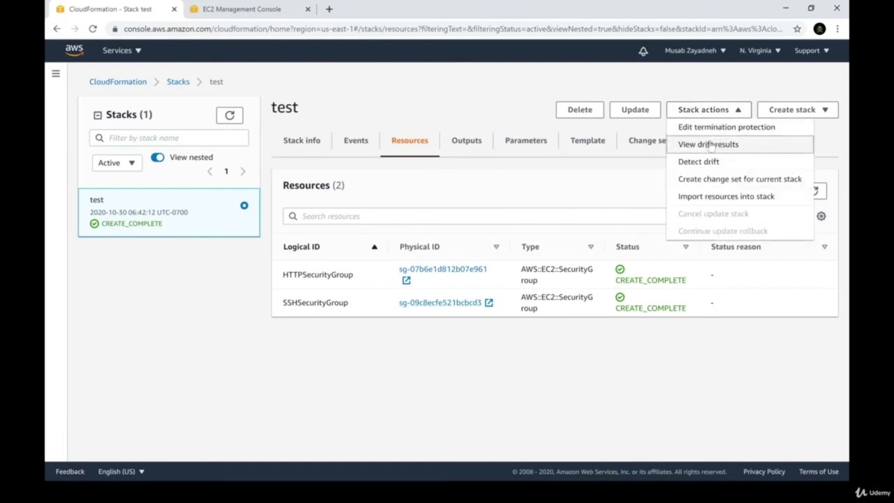
pyautogui.click(743, 169)
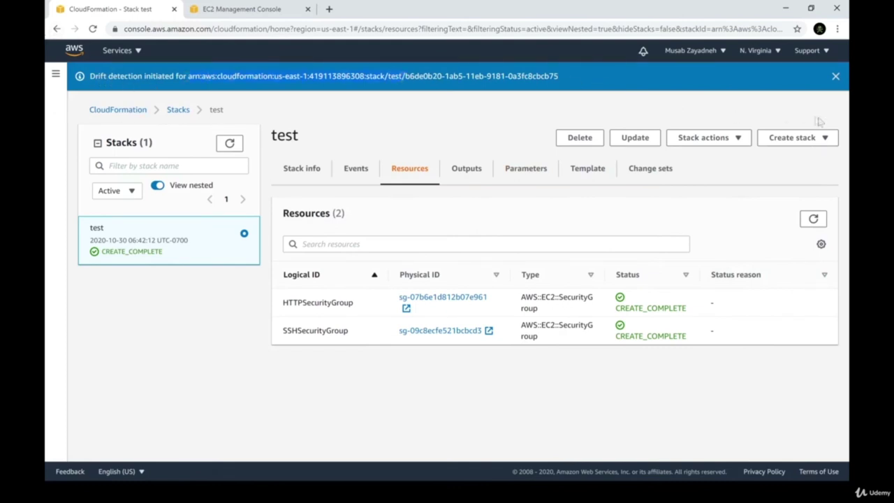
pyautogui.click(836, 76)
pyautogui.click(708, 110)
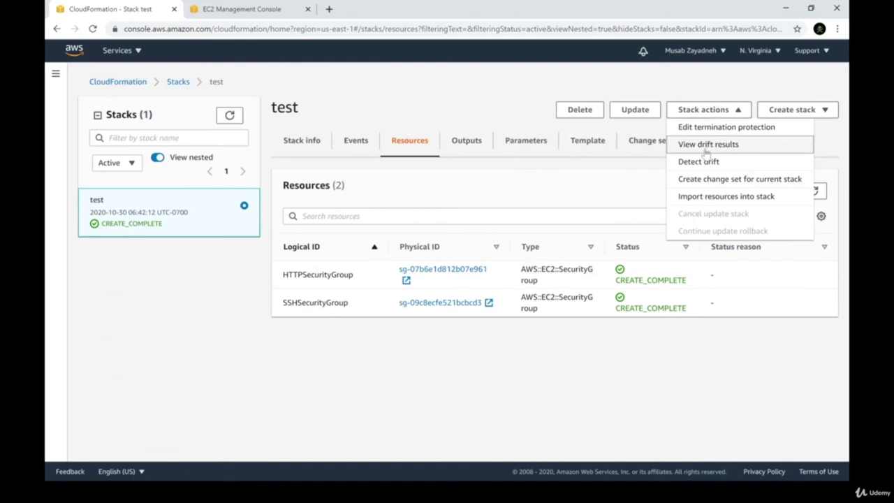
pyautogui.click(701, 147)
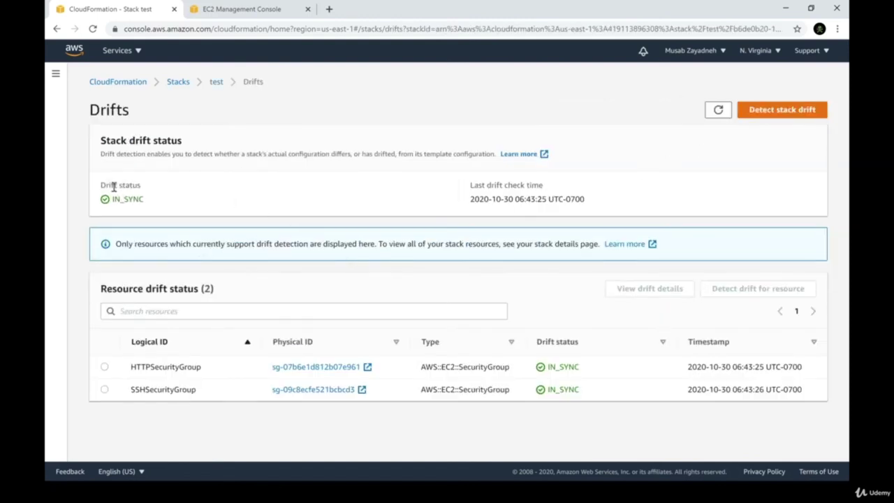
pyautogui.doubleClick(115, 199)
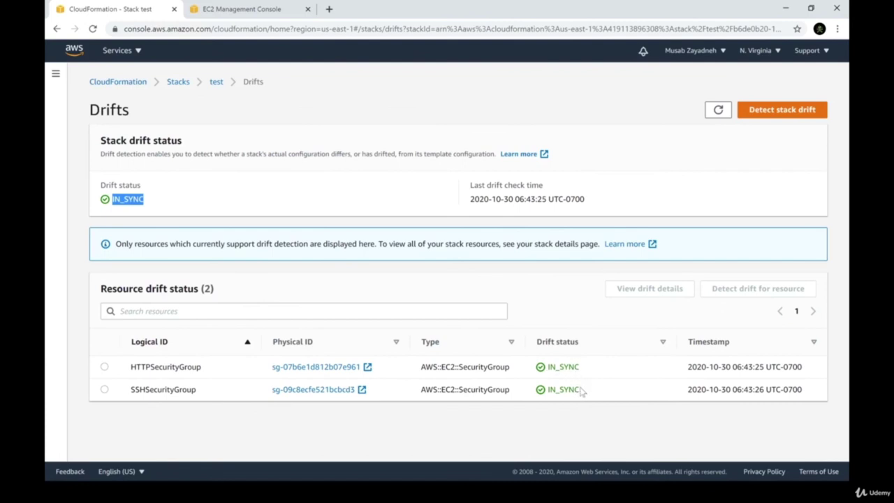
# - Add a Custom TCP inbound rule for port 9000 from Anywhere to the stack's HTTP security group in EC2 and save it
pyautogui.click(319, 368)
pyautogui.click(440, 9)
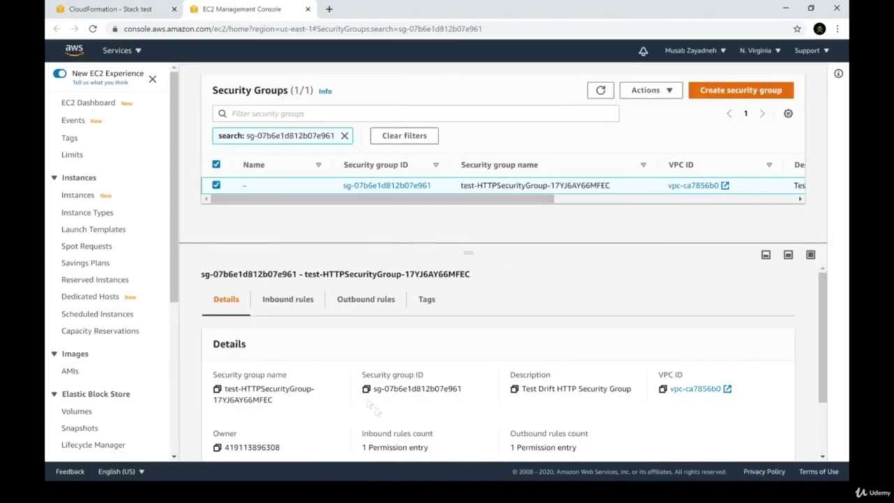
pyautogui.click(296, 304)
pyautogui.click(722, 351)
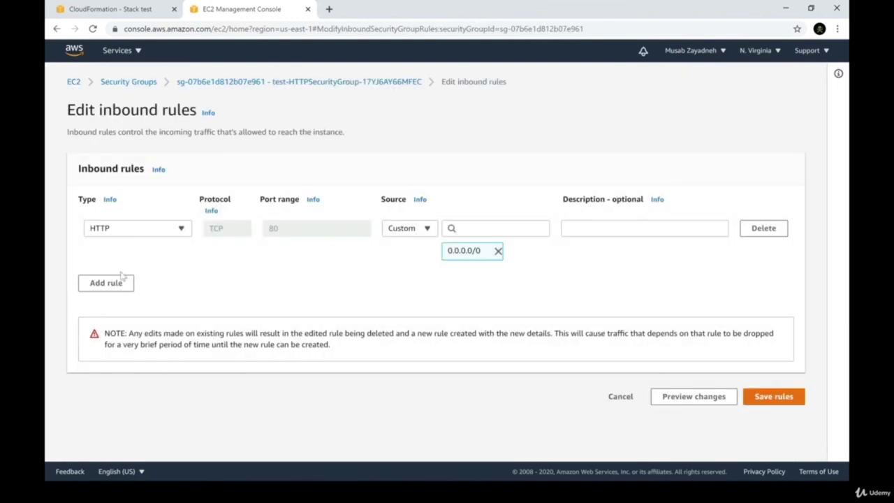
pyautogui.click(122, 279)
pyautogui.click(301, 275)
pyautogui.write('8080')
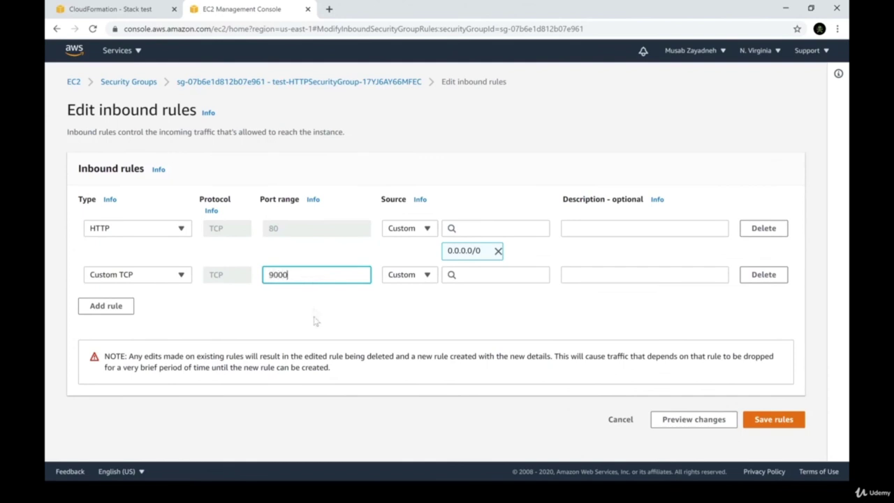
pyautogui.click(407, 274)
pyautogui.click(408, 309)
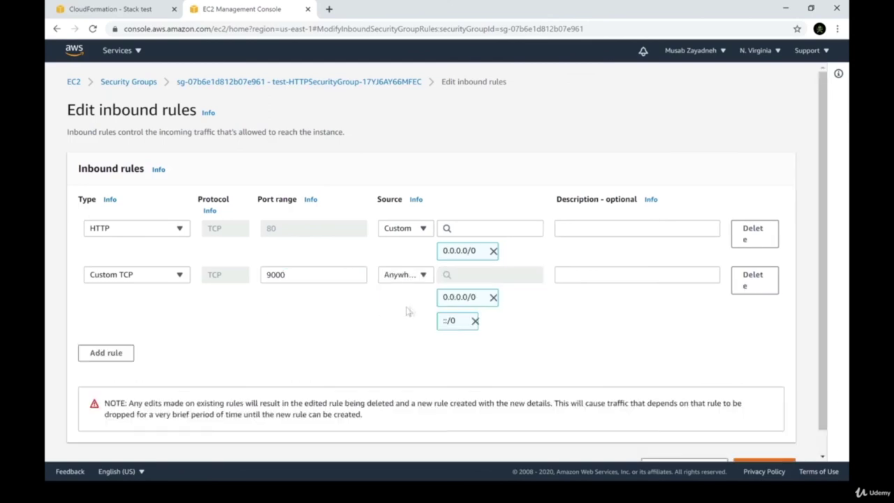
pyautogui.scroll(-1, 565, 315)
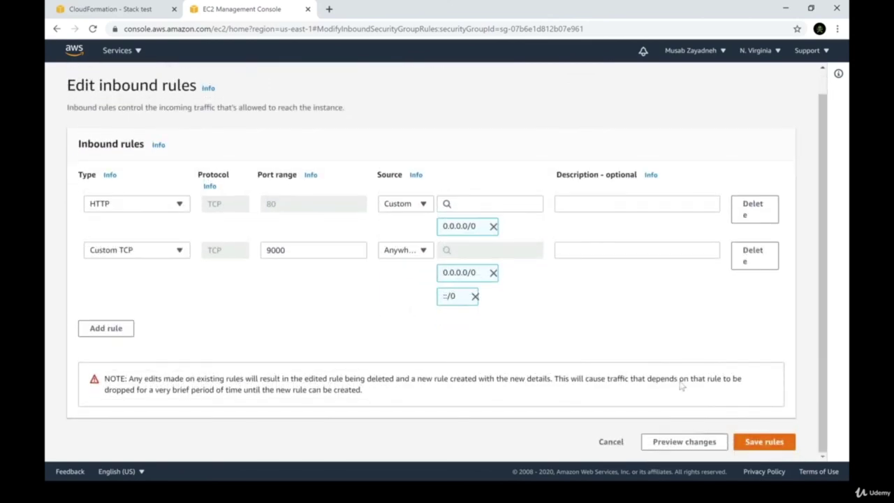
pyautogui.click(784, 448)
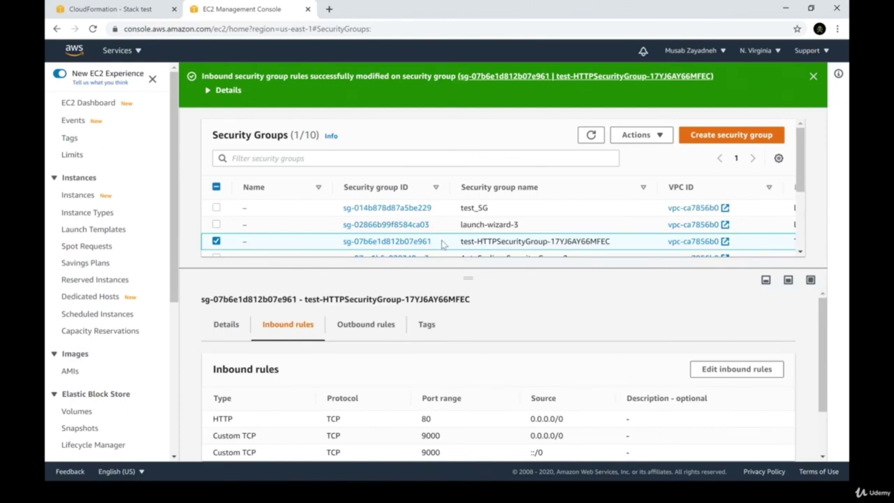
# - Rerun stack drift detection for test in CloudFormation and check the drift status of HTTPSecurityGroup
pyautogui.click(130, 9)
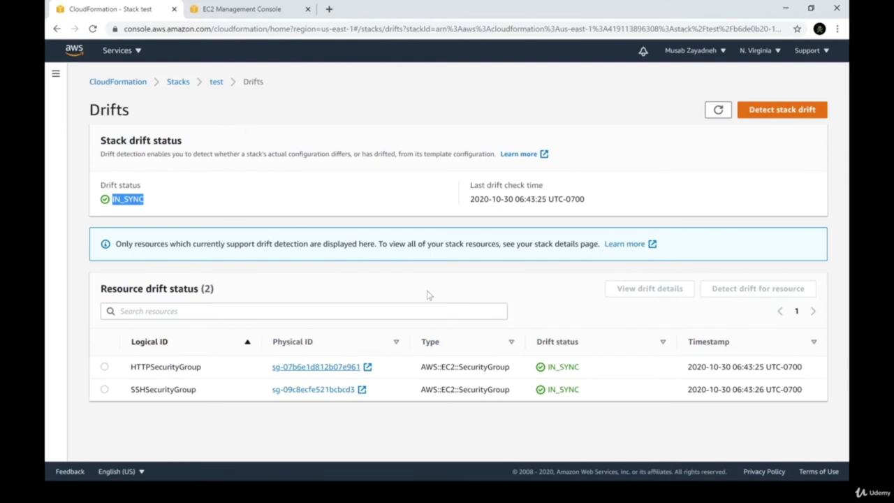
pyautogui.click(777, 112)
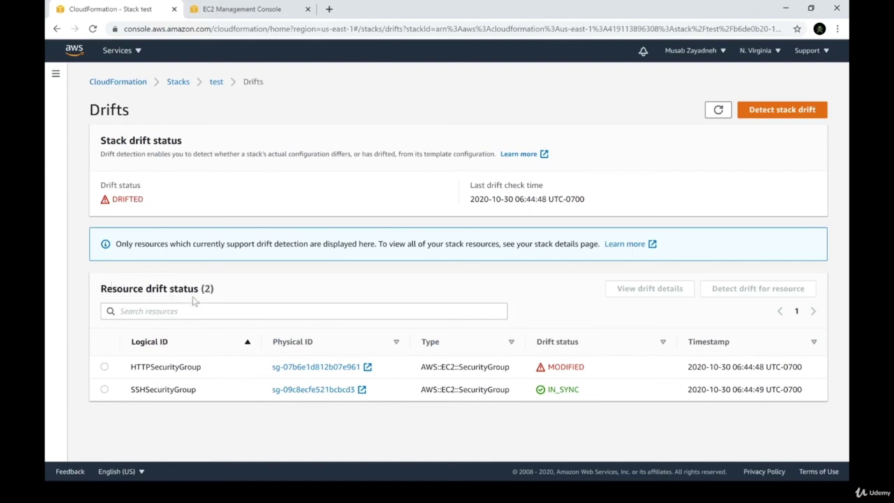
pyautogui.doubleClick(143, 368)
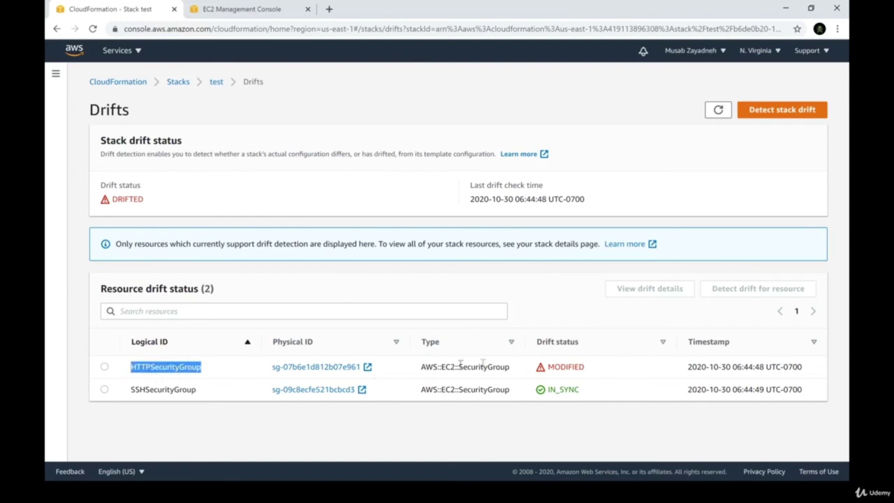
pyautogui.doubleClick(575, 367)
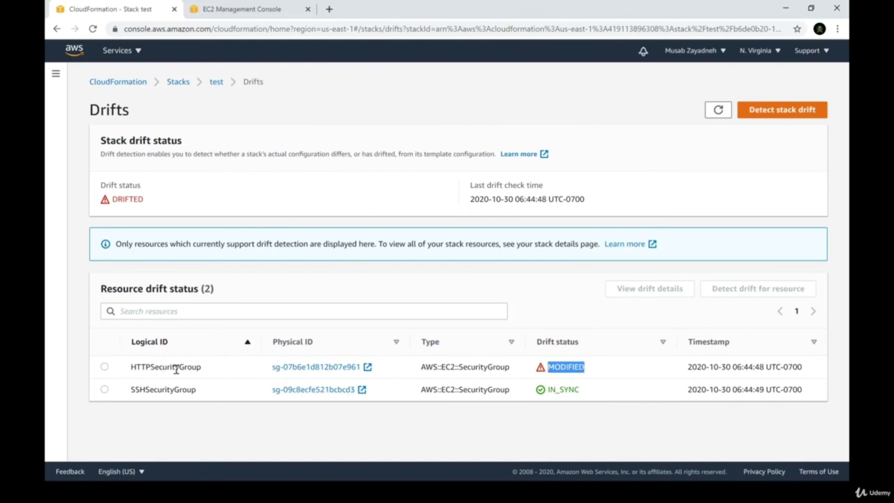
# - View the drift details of HTTPSecurityGroup and examine the listed property differences with their current values
pyautogui.click(376, 372)
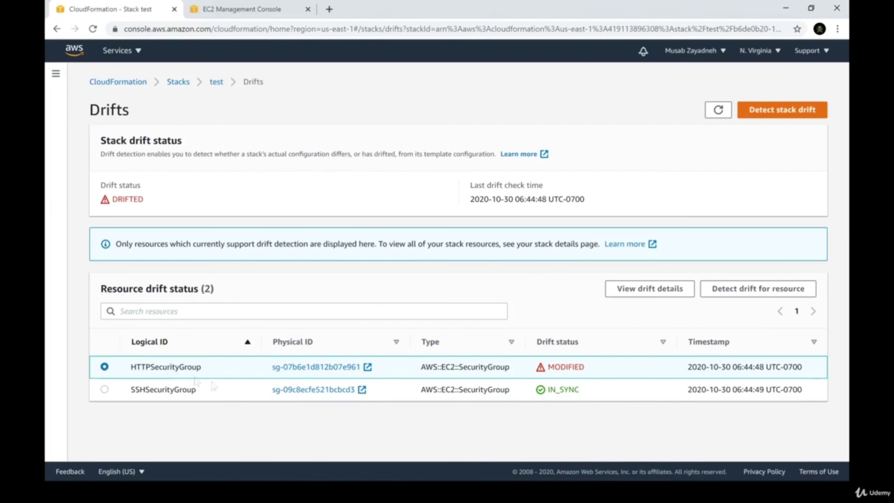
pyautogui.click(641, 292)
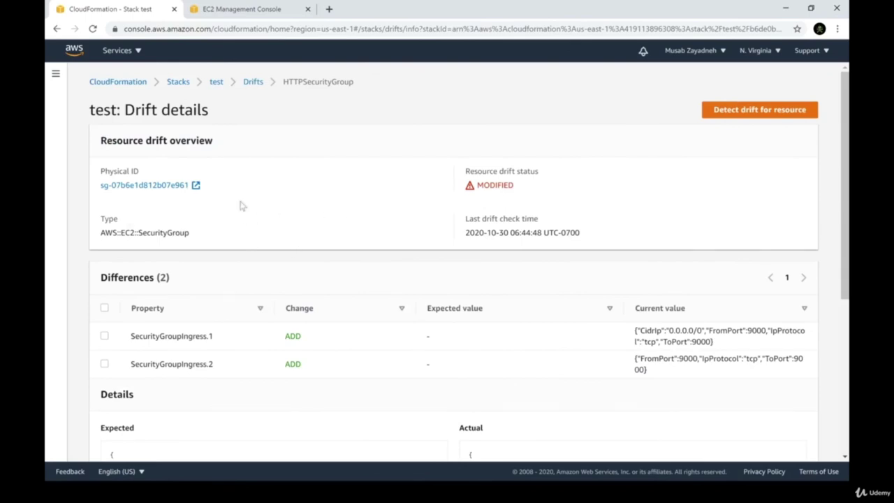
pyautogui.scroll(-3, 255, 204)
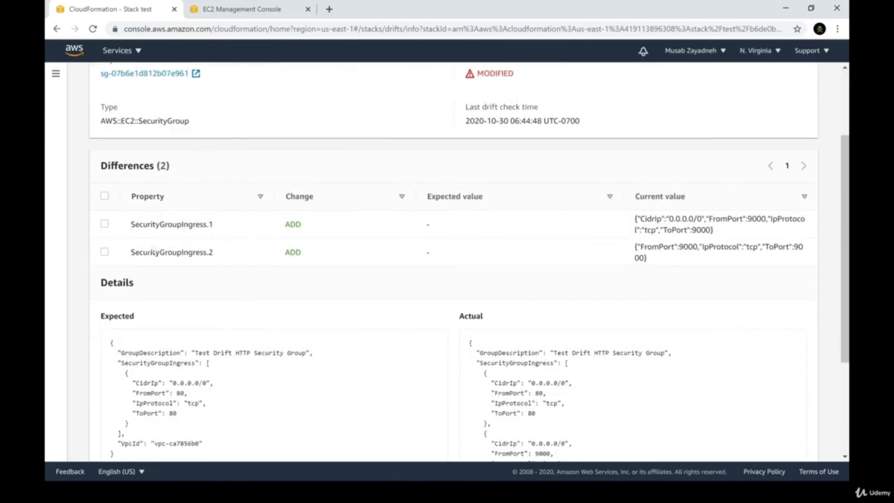
pyautogui.moveTo(129, 224); pyautogui.dragTo(323, 248)
pyautogui.click(356, 255)
pyautogui.moveTo(641, 219); pyautogui.dragTo(760, 233)
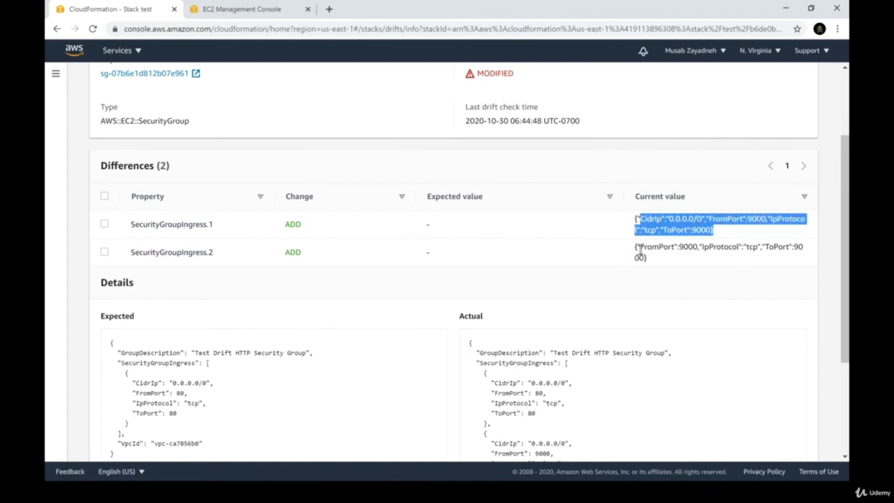
pyautogui.moveTo(639, 250); pyautogui.dragTo(675, 258)
pyautogui.click(744, 258)
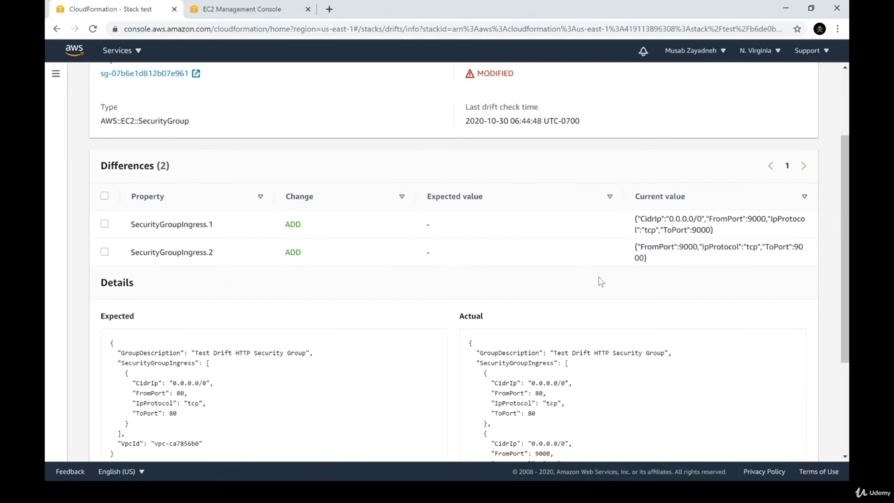
# - Compare the expected and actual JSON definitions of HTTPSecurityGroup in the drift details
pyautogui.scroll(-3, 531, 287)
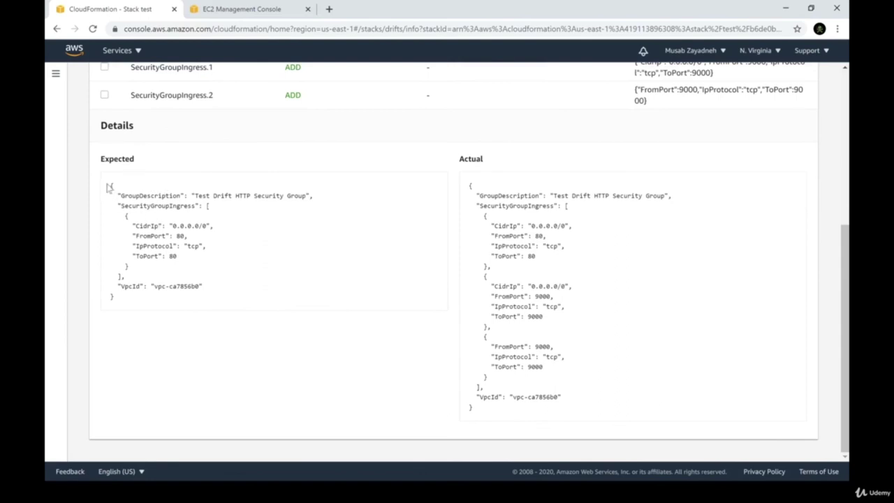
pyautogui.moveTo(110, 185); pyautogui.dragTo(137, 319)
pyautogui.moveTo(469, 185); pyautogui.dragTo(526, 437)
pyautogui.click(315, 381)
pyautogui.scroll(4, 415, 371)
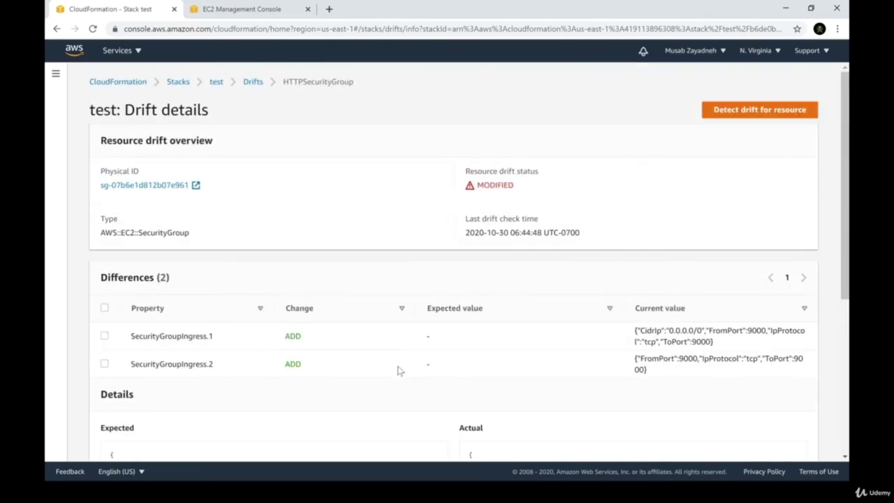